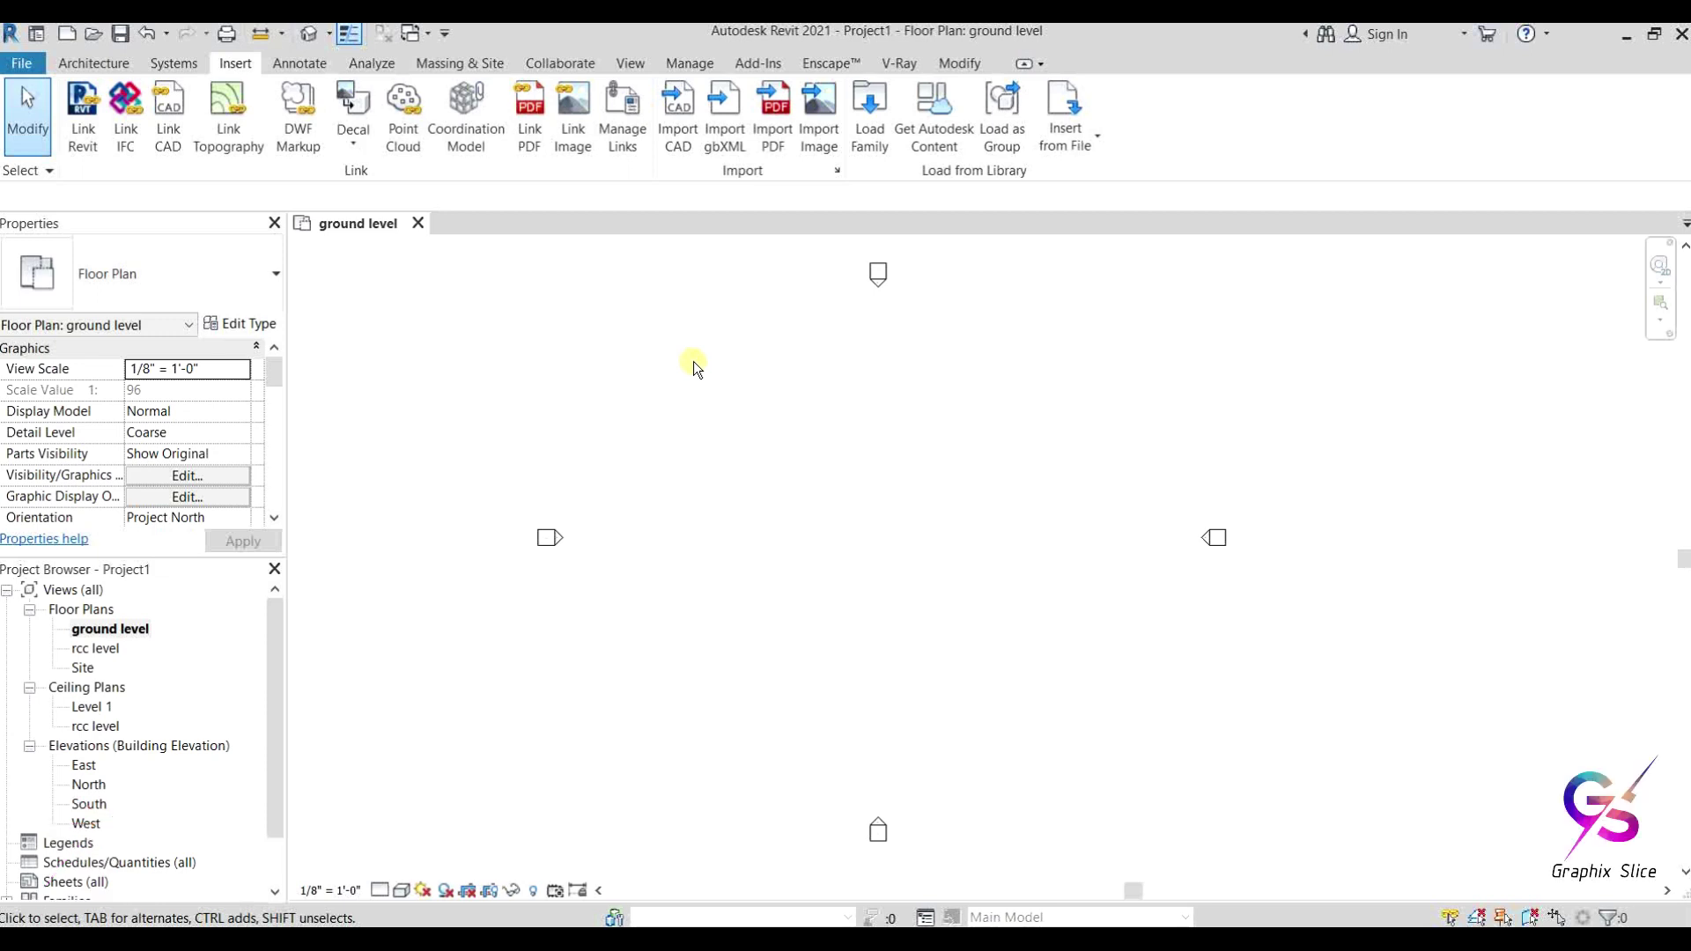
Step: Link Ground floor plan.dwg from the floor plan folder at ground level, with import units on Auto-Detect and positioning Auto - Origin to Internal Origin
scroll(256, 111, "up", 2)
left_click(242, 67)
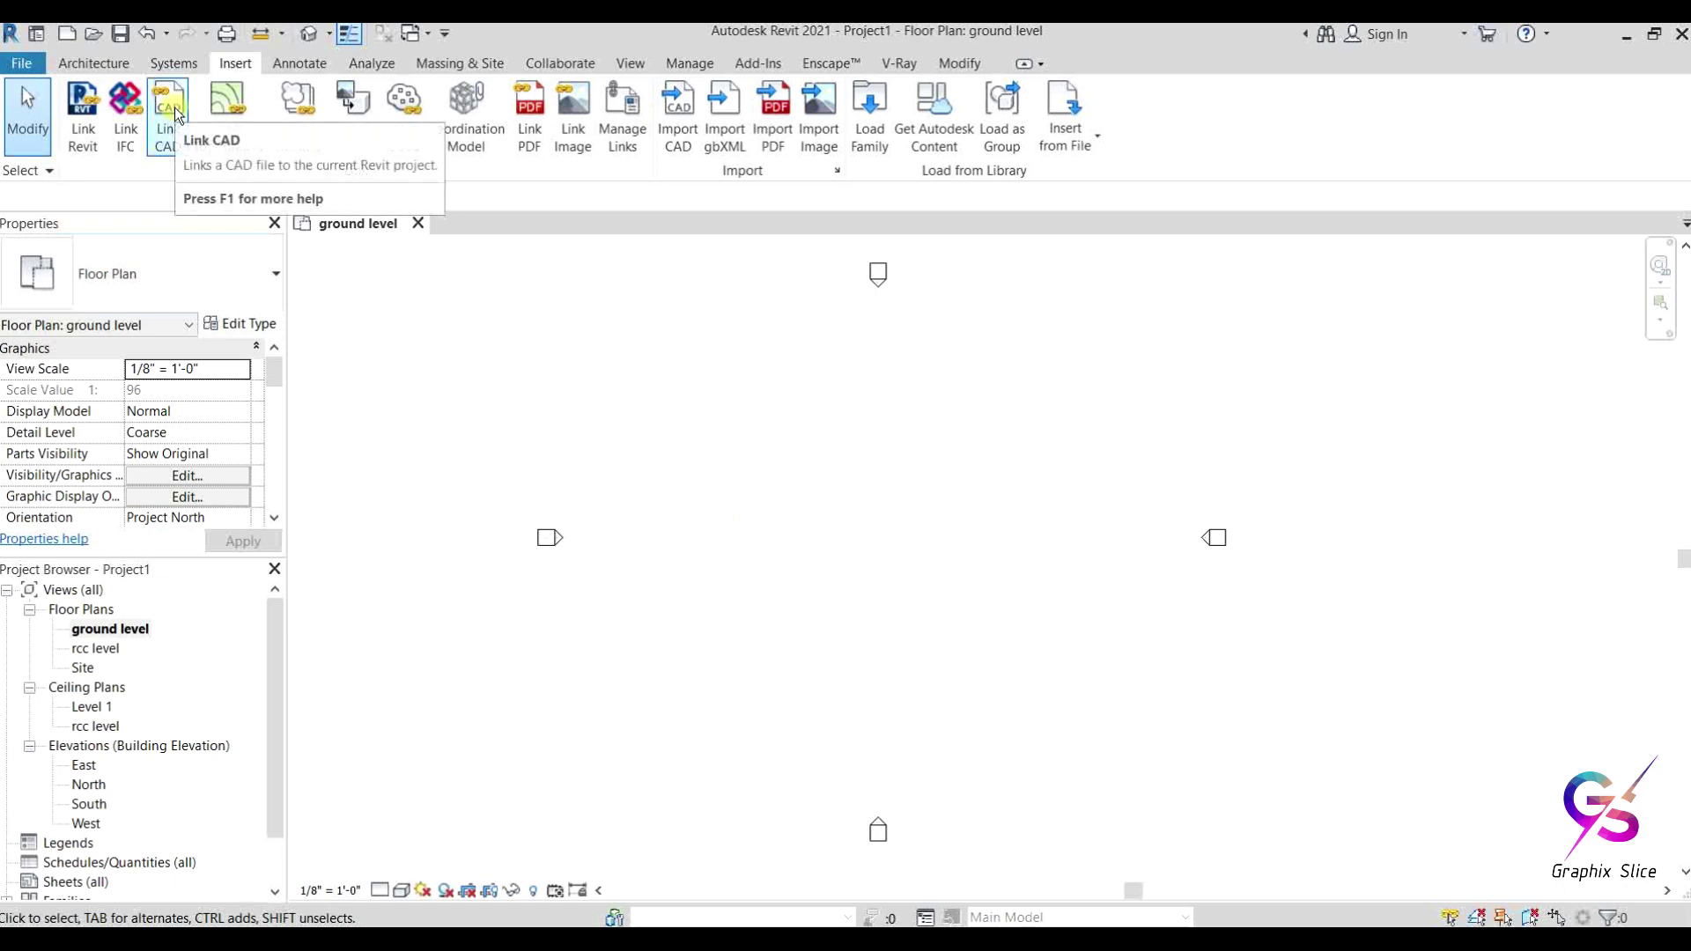
left_click(738, 490)
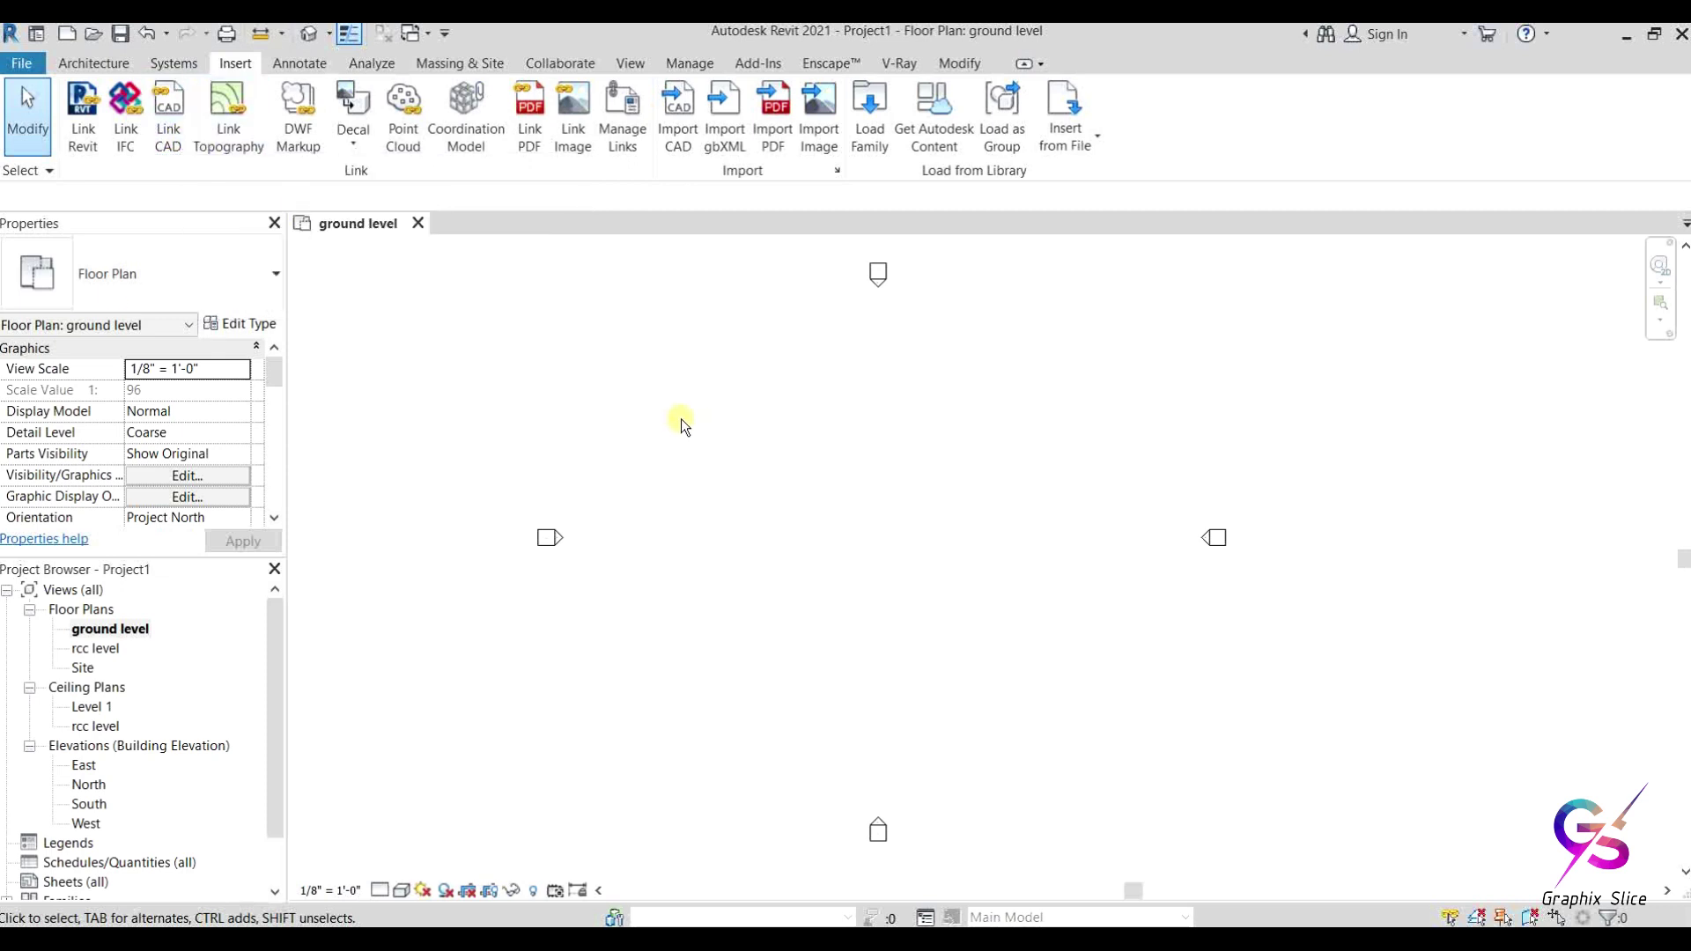
left_click(176, 119)
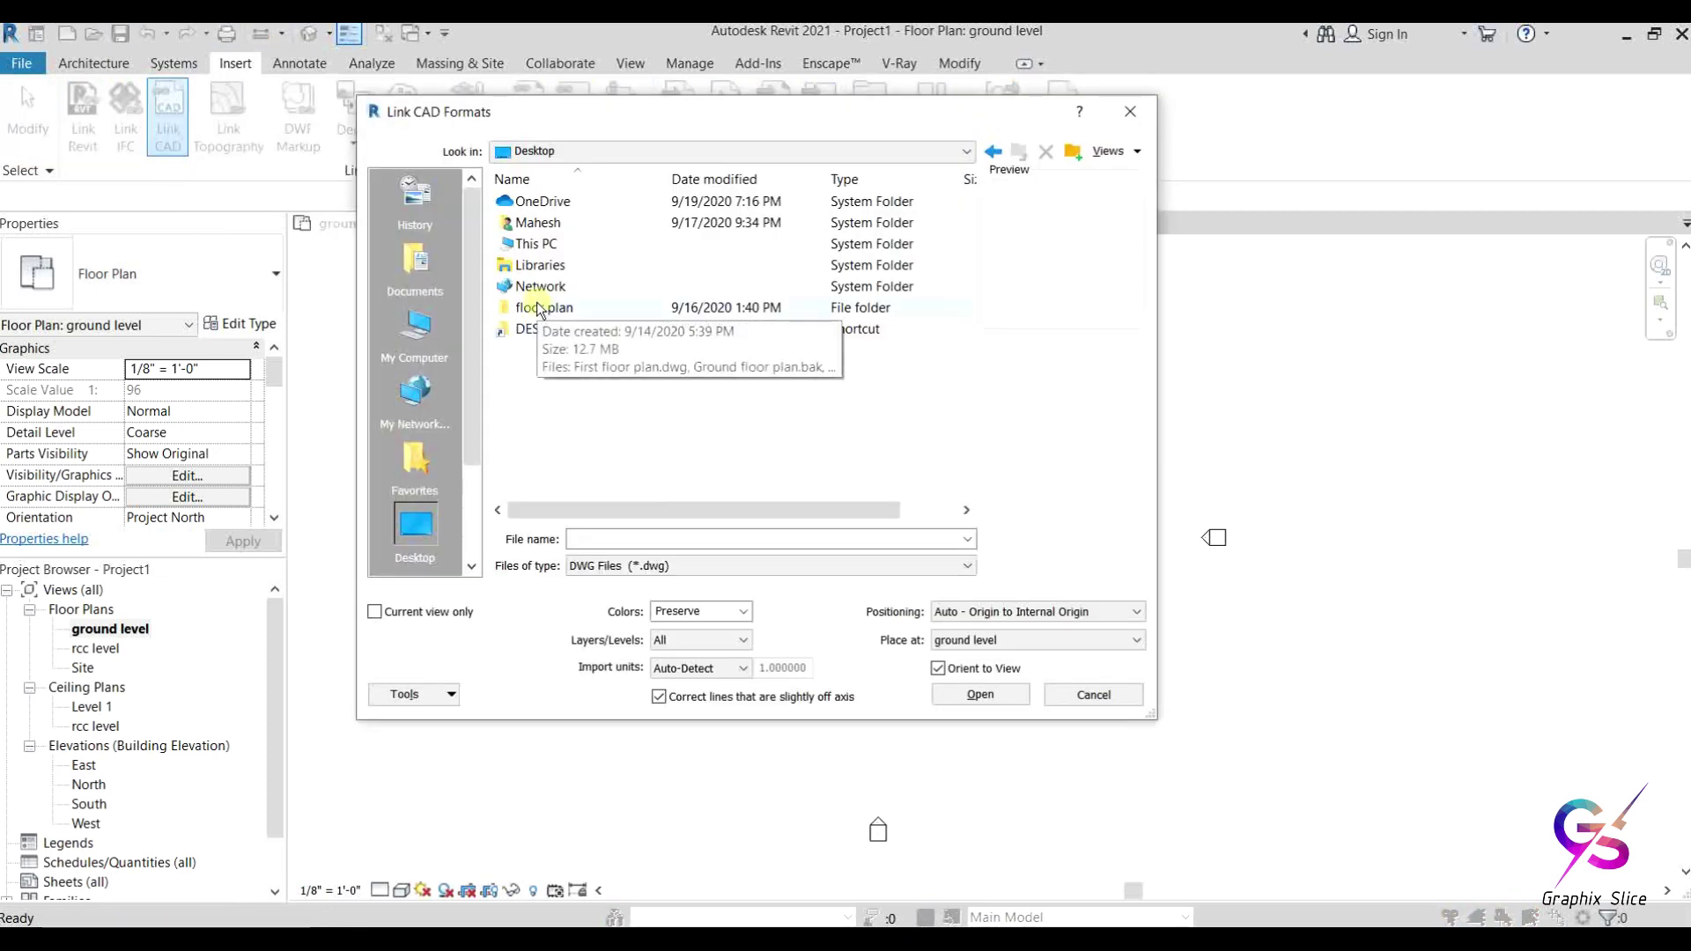
double_click(539, 308)
left_click(551, 223)
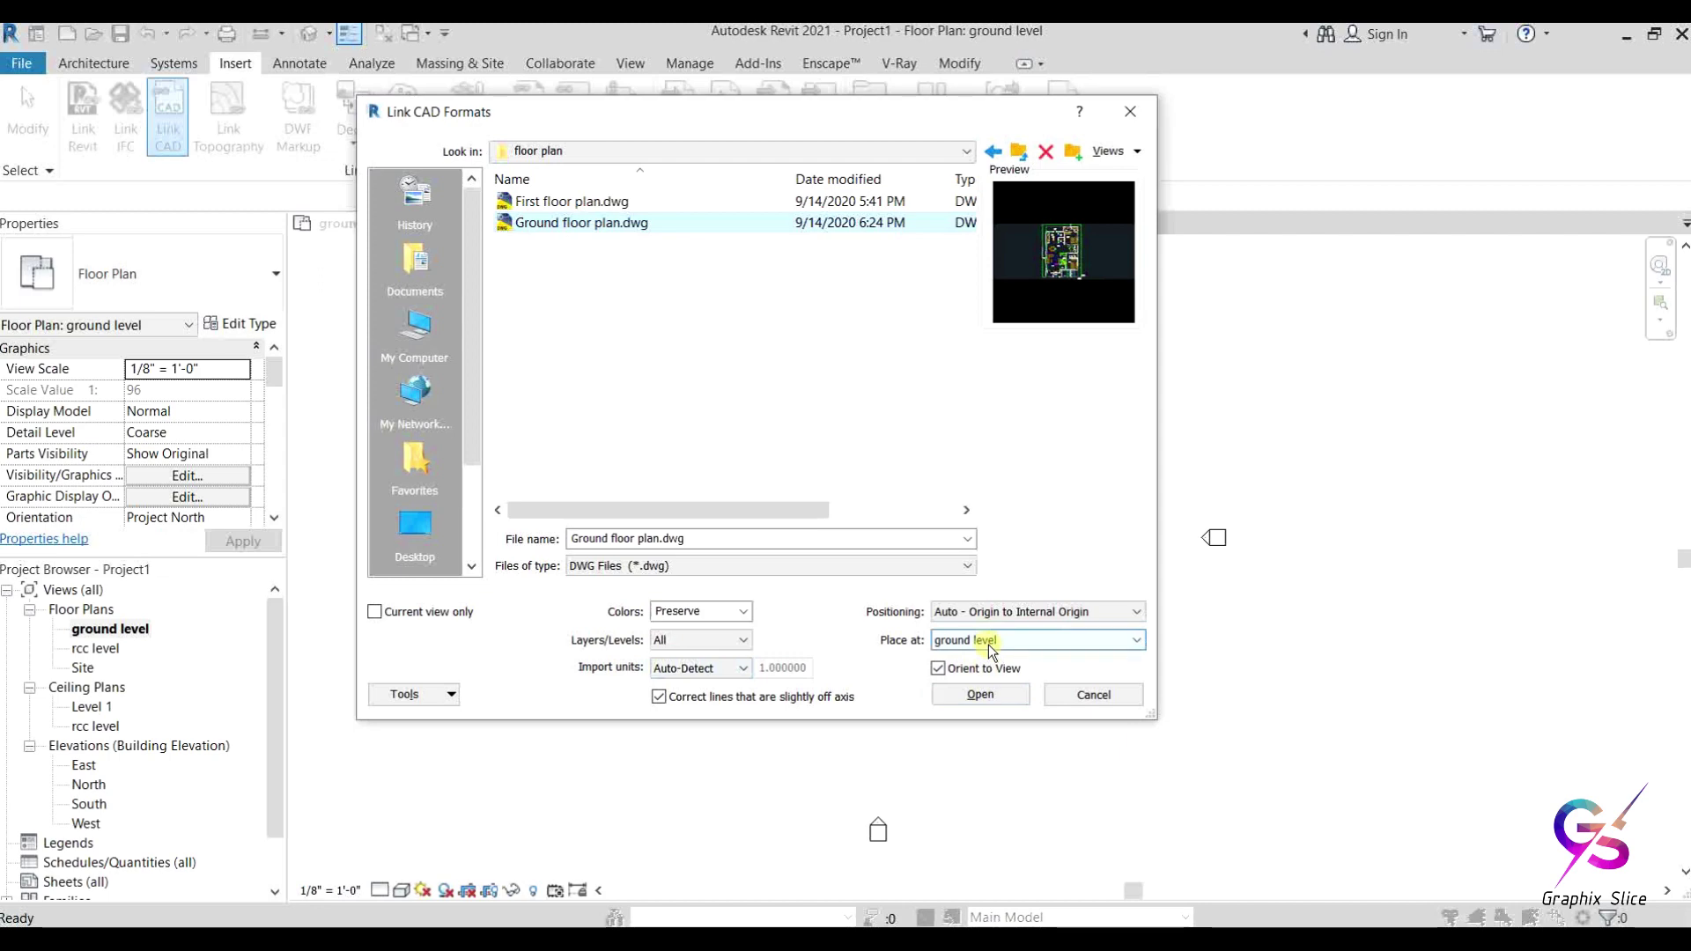
left_click(697, 676)
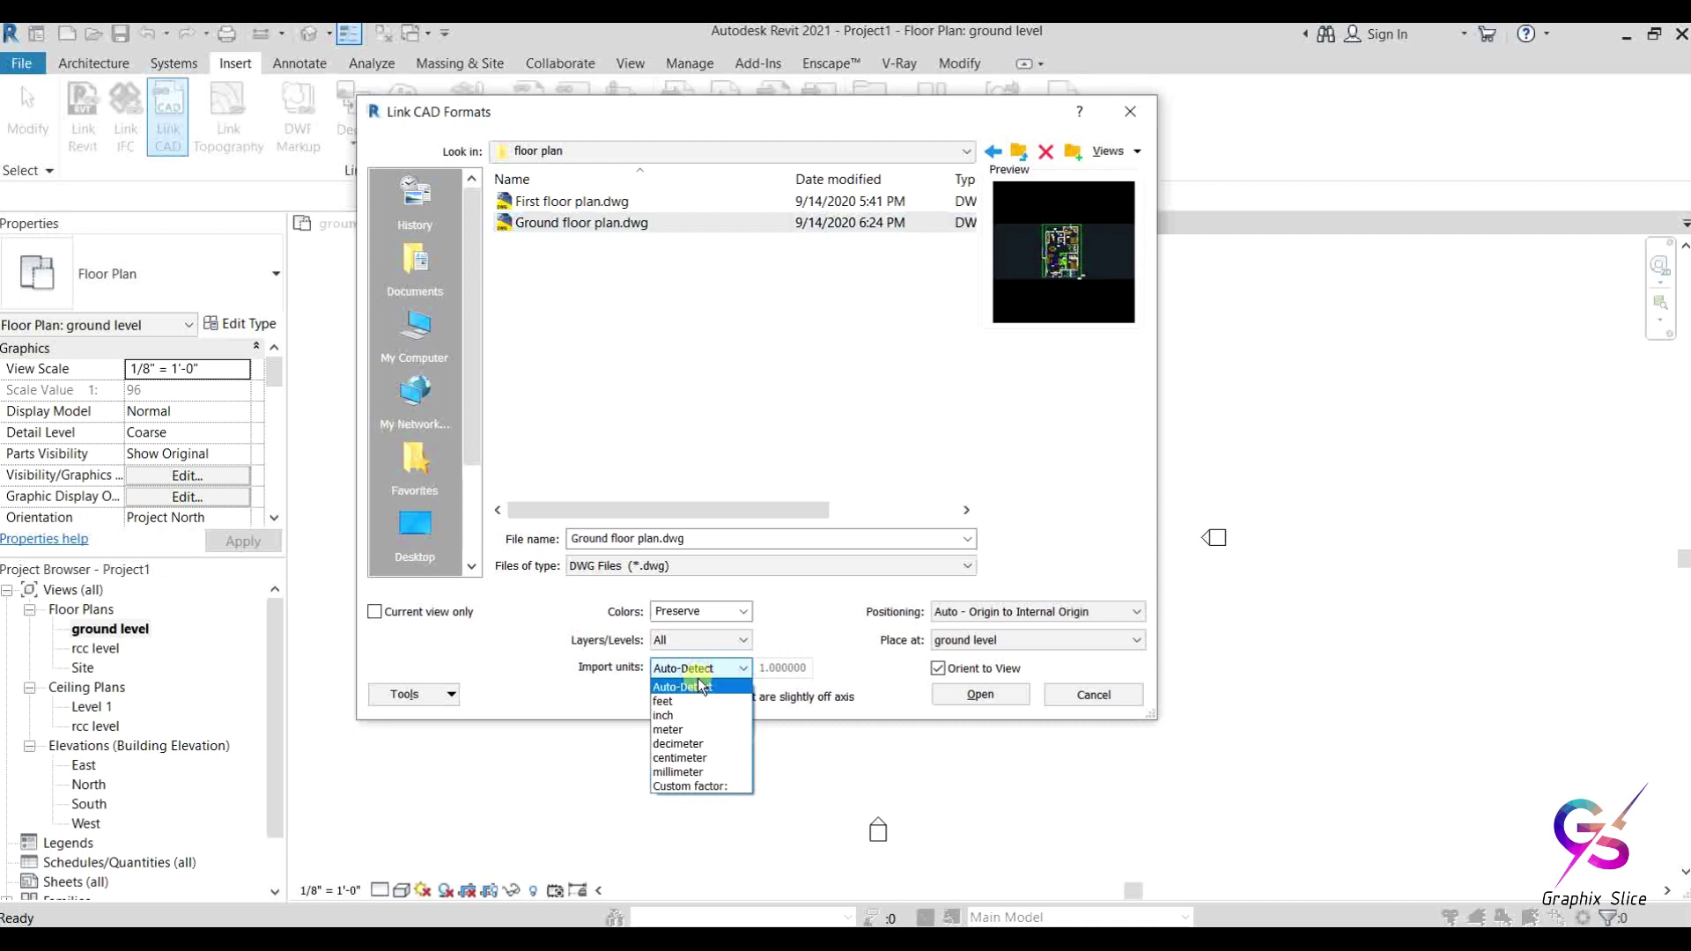
left_click(698, 682)
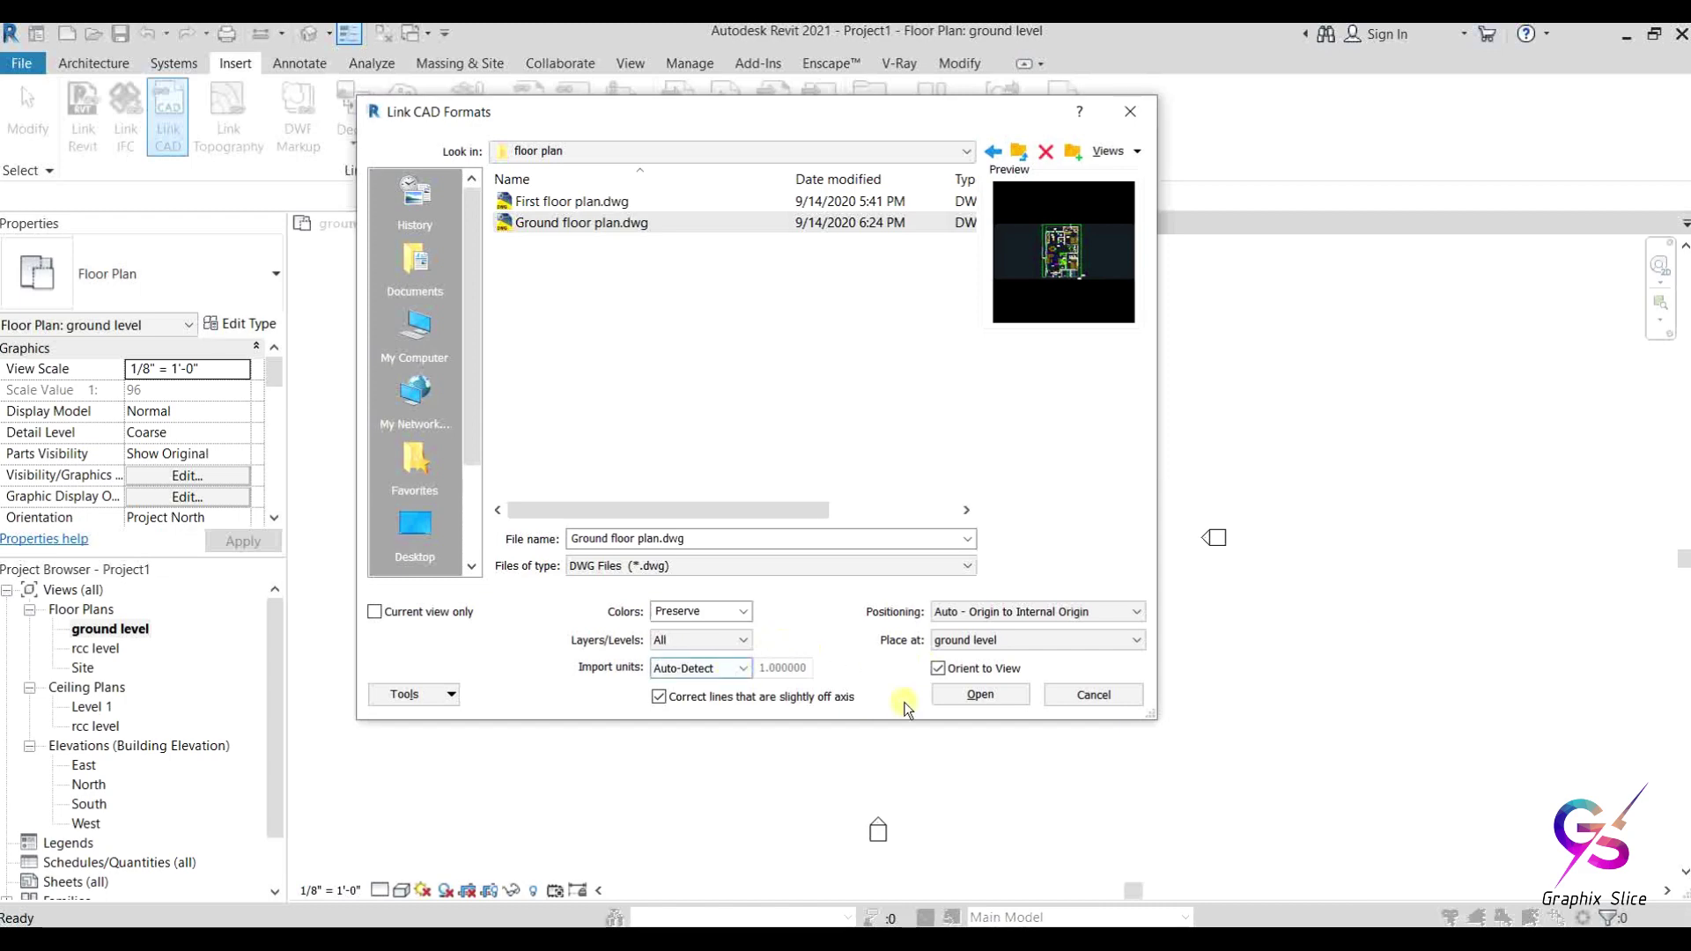
left_click(974, 701)
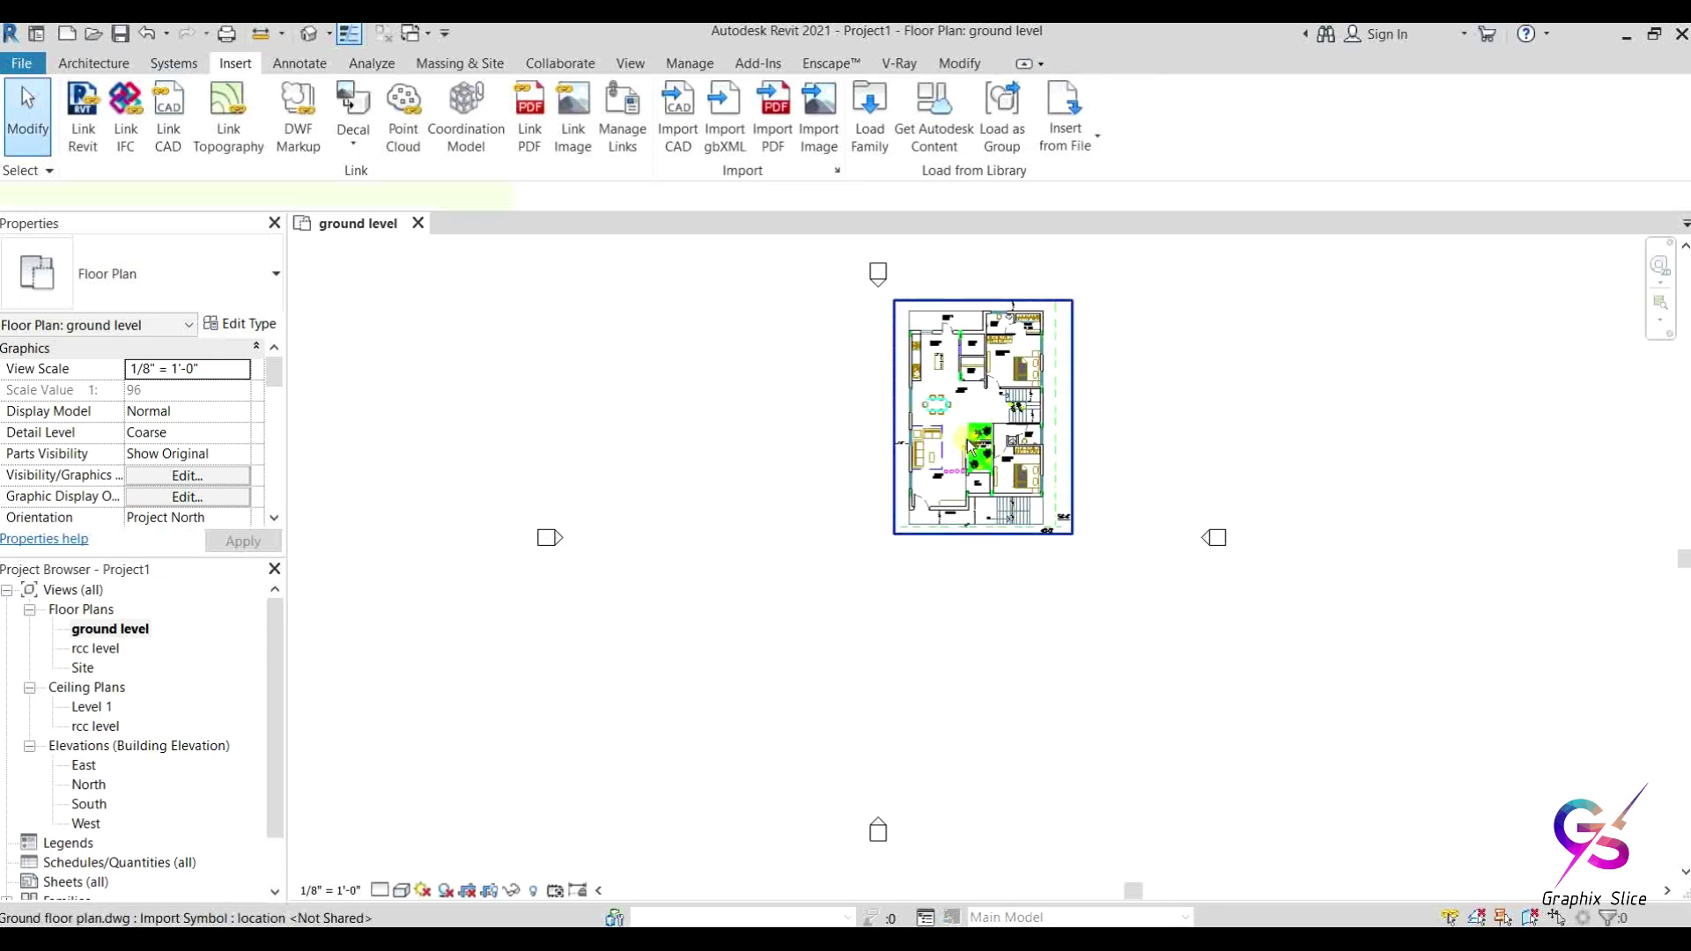
Step: Select the linked ground floor plan and unpin it so its position can be changed
left_click(972, 449)
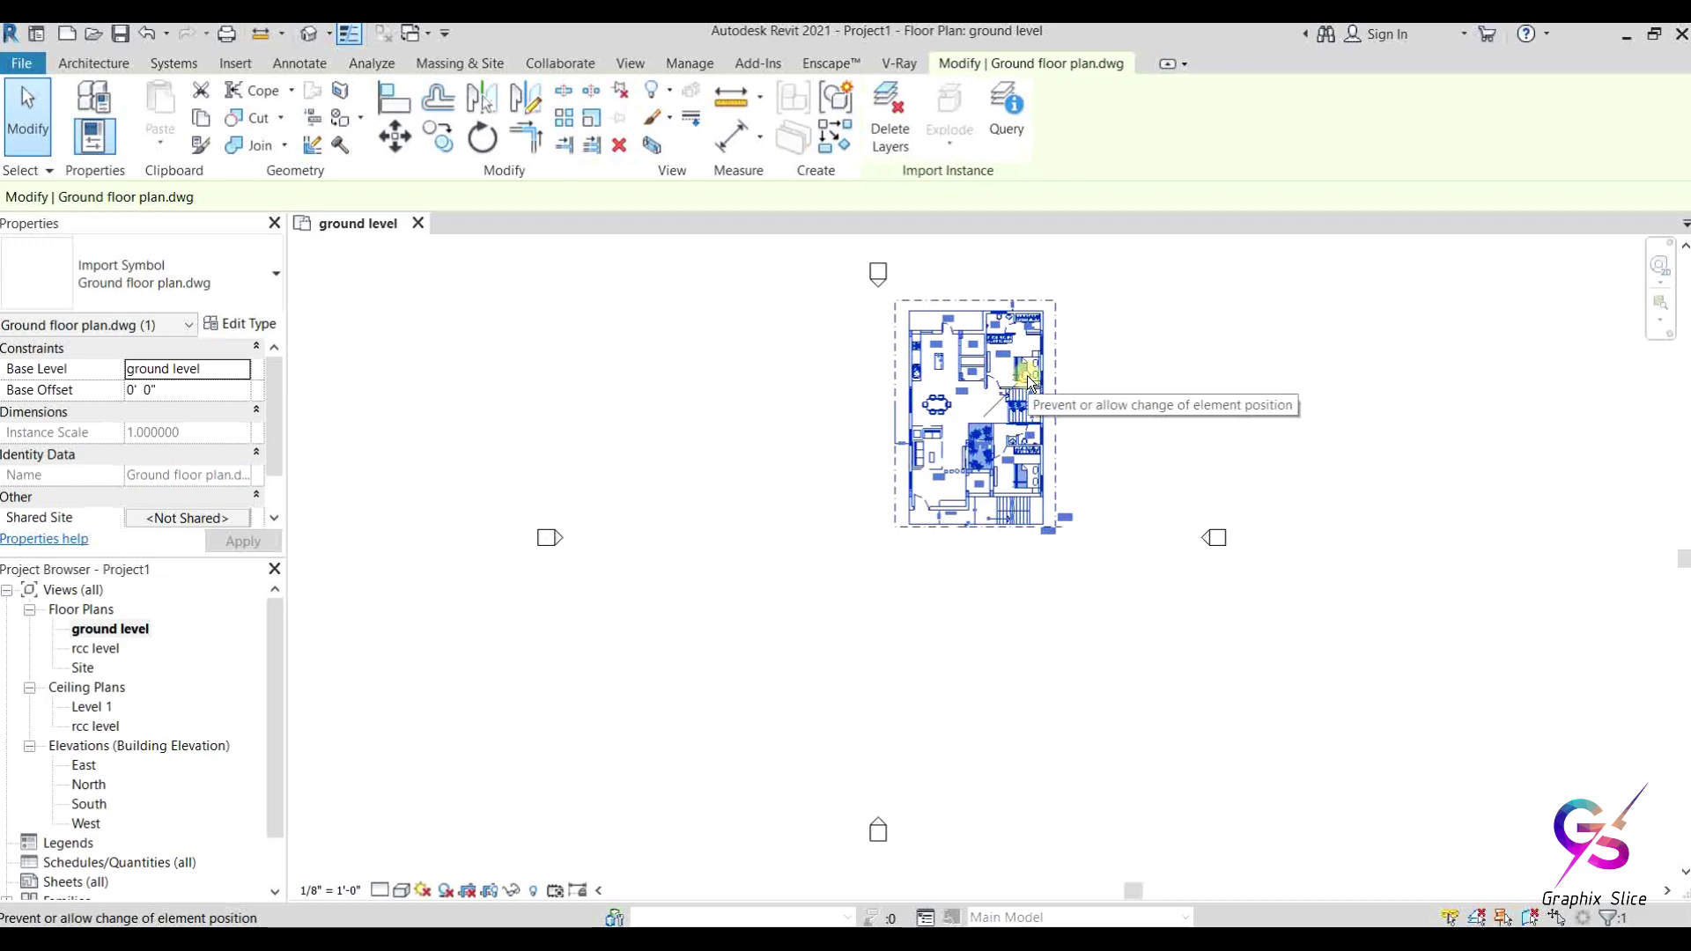
left_click(1028, 377)
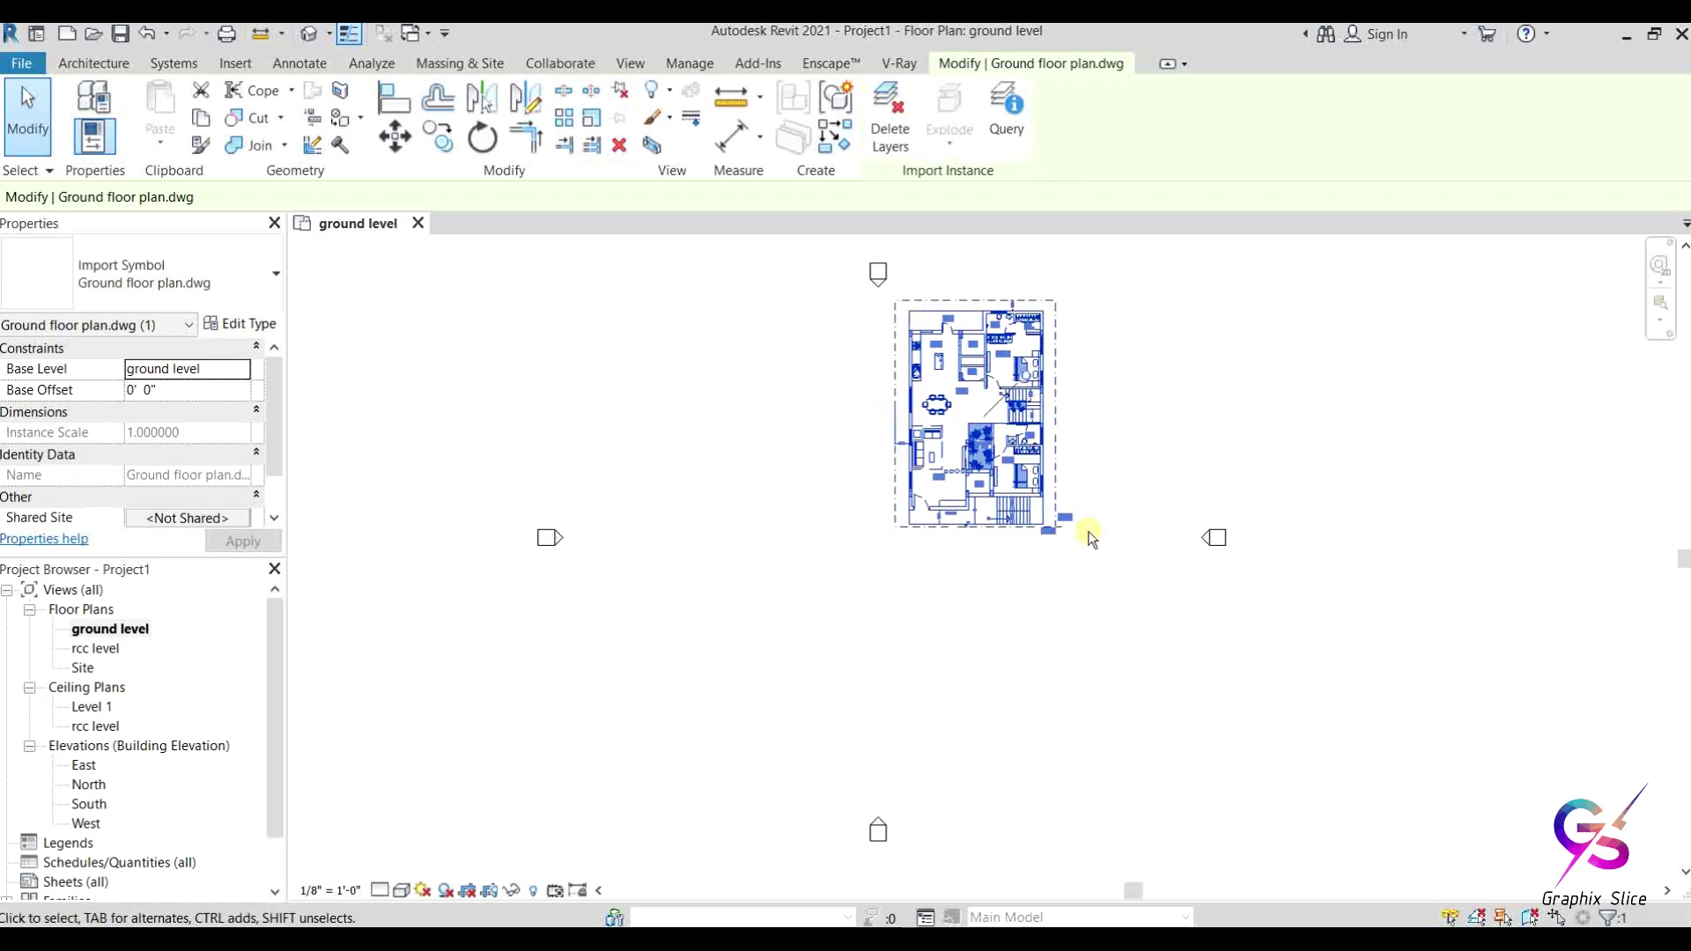
left_click(1027, 389)
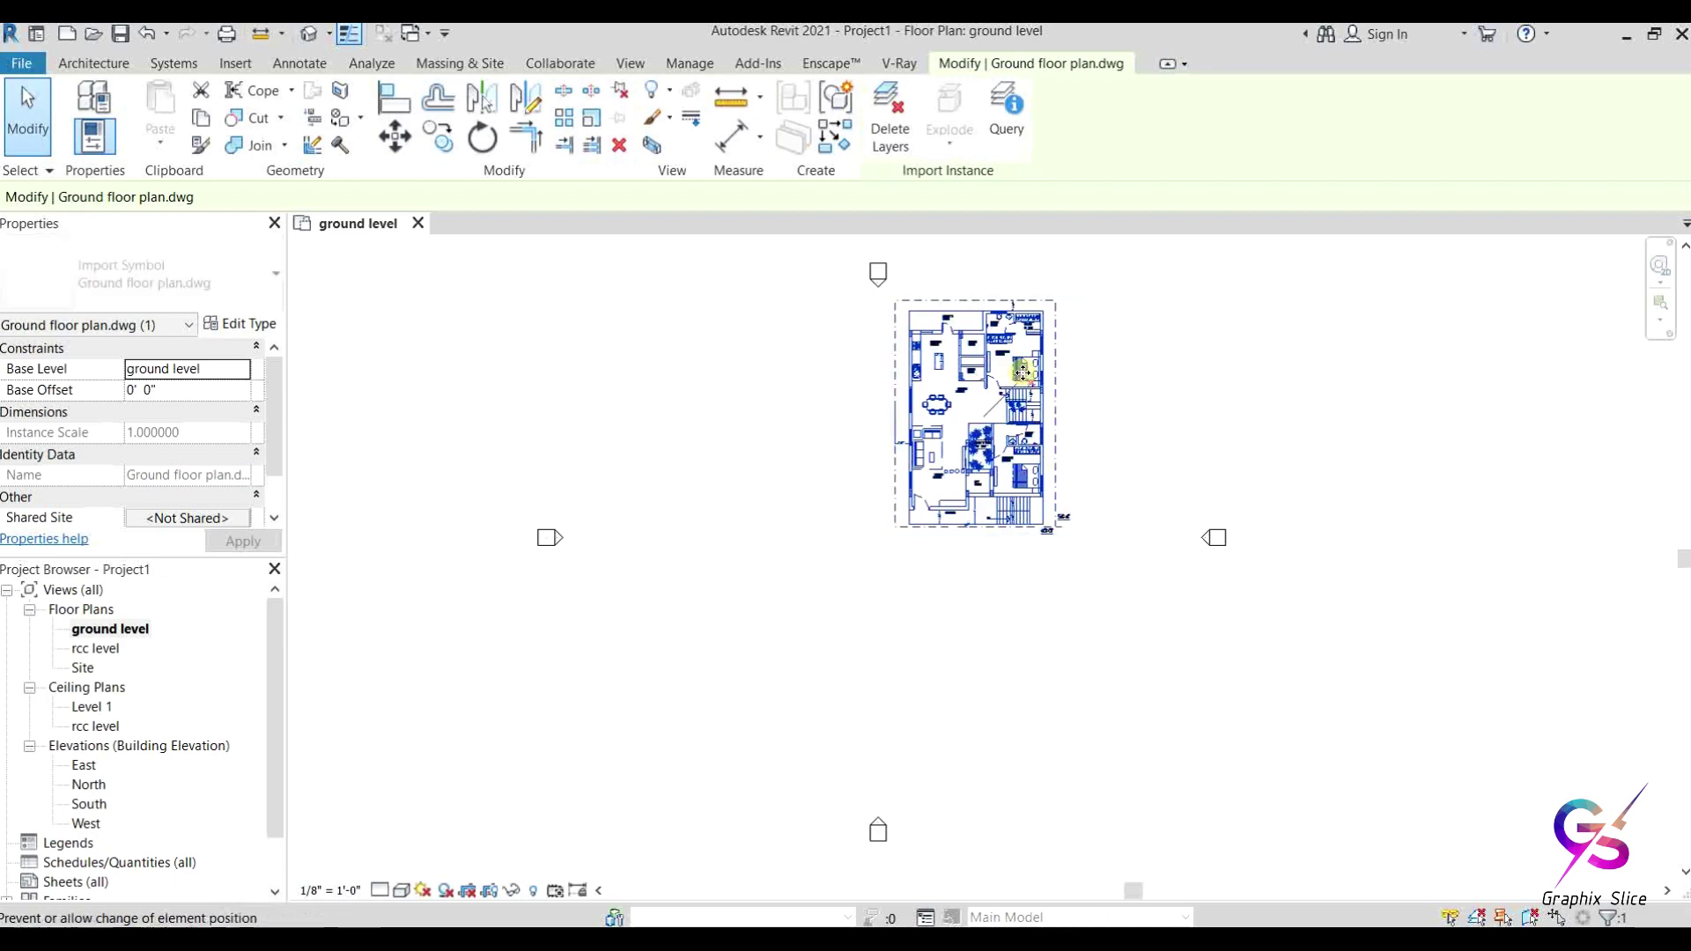
scroll(1027, 393, "up", 5)
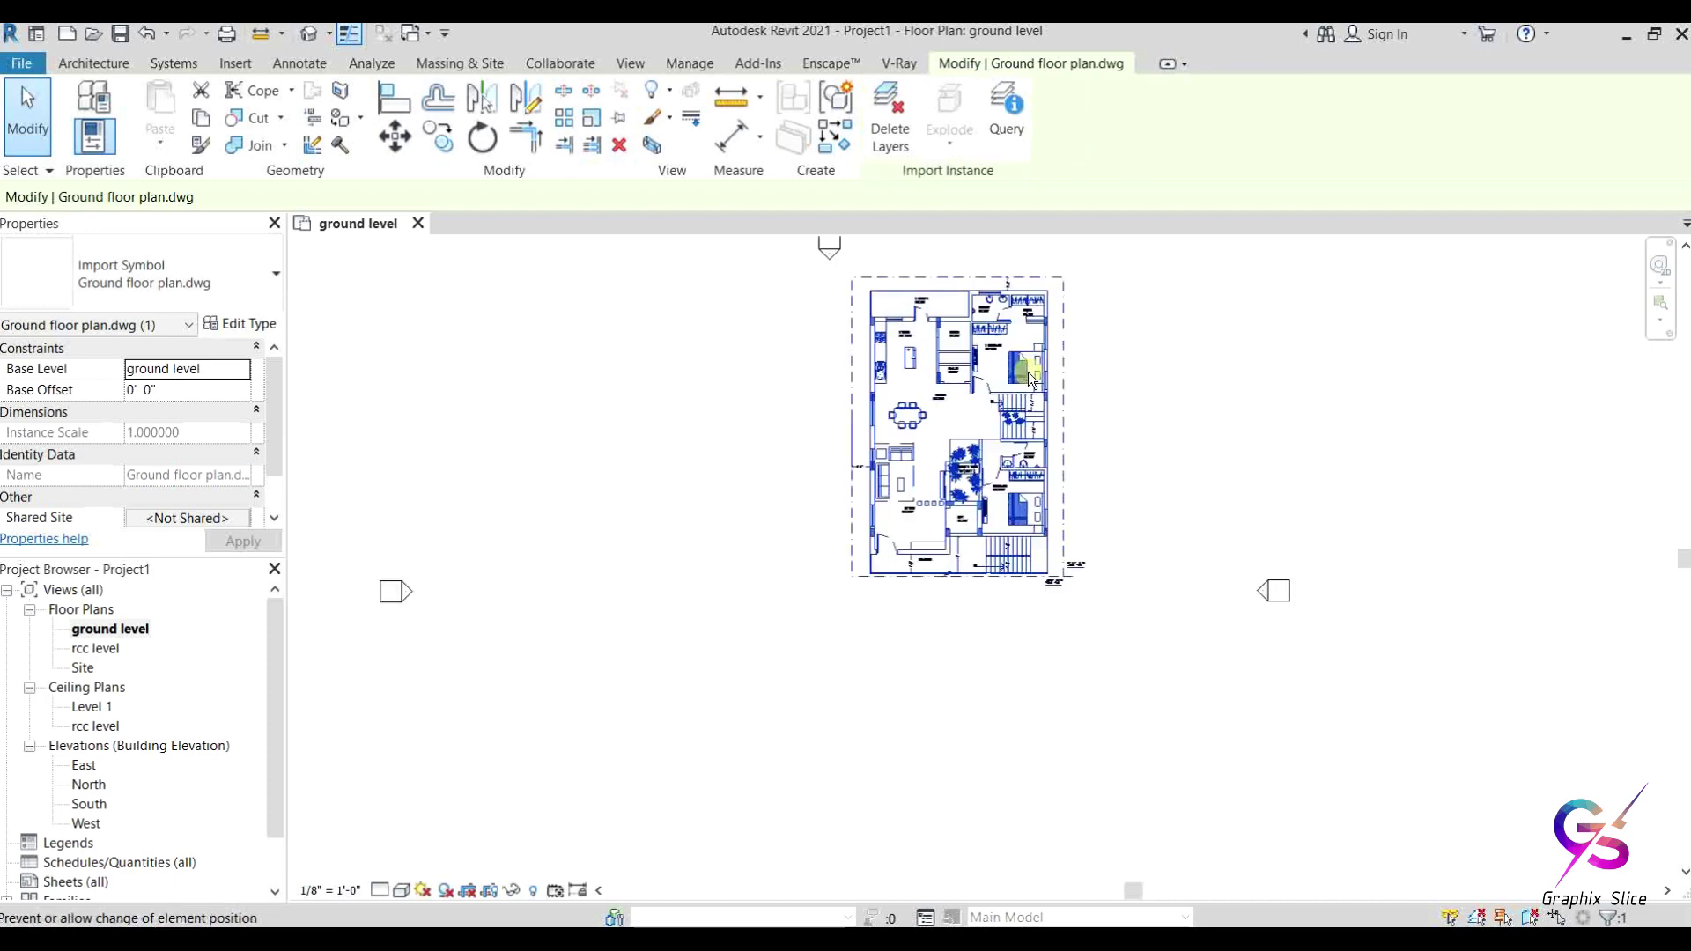
scroll(827, 520, "down", 2)
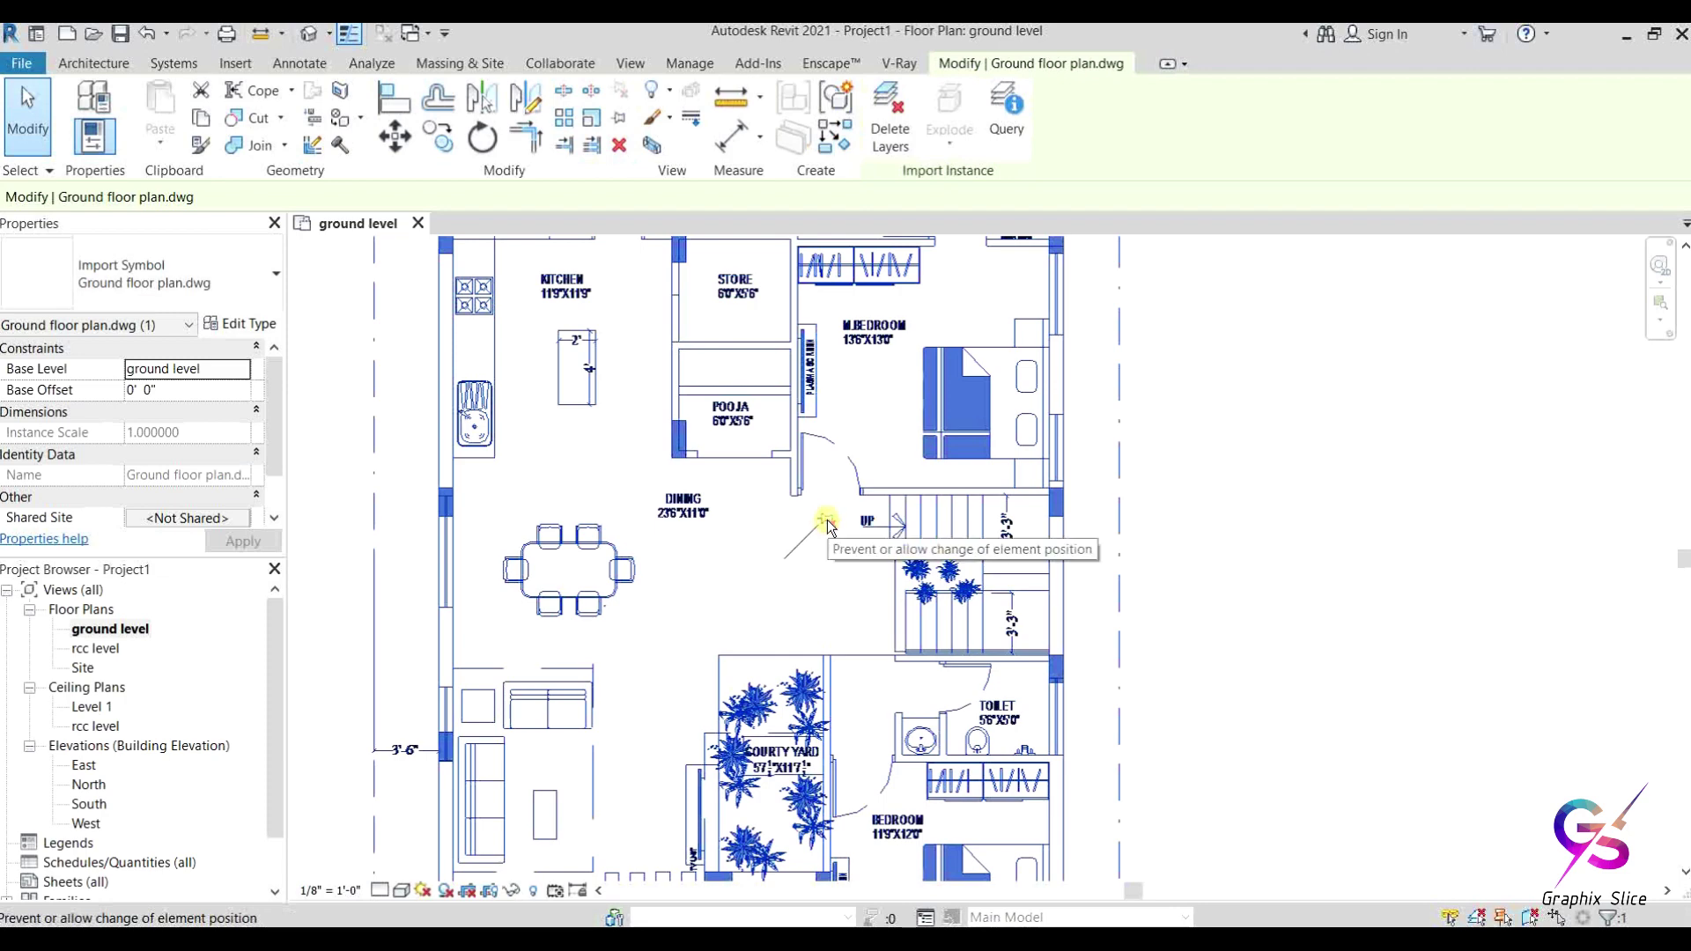
left_click(827, 520)
left_click(827, 520)
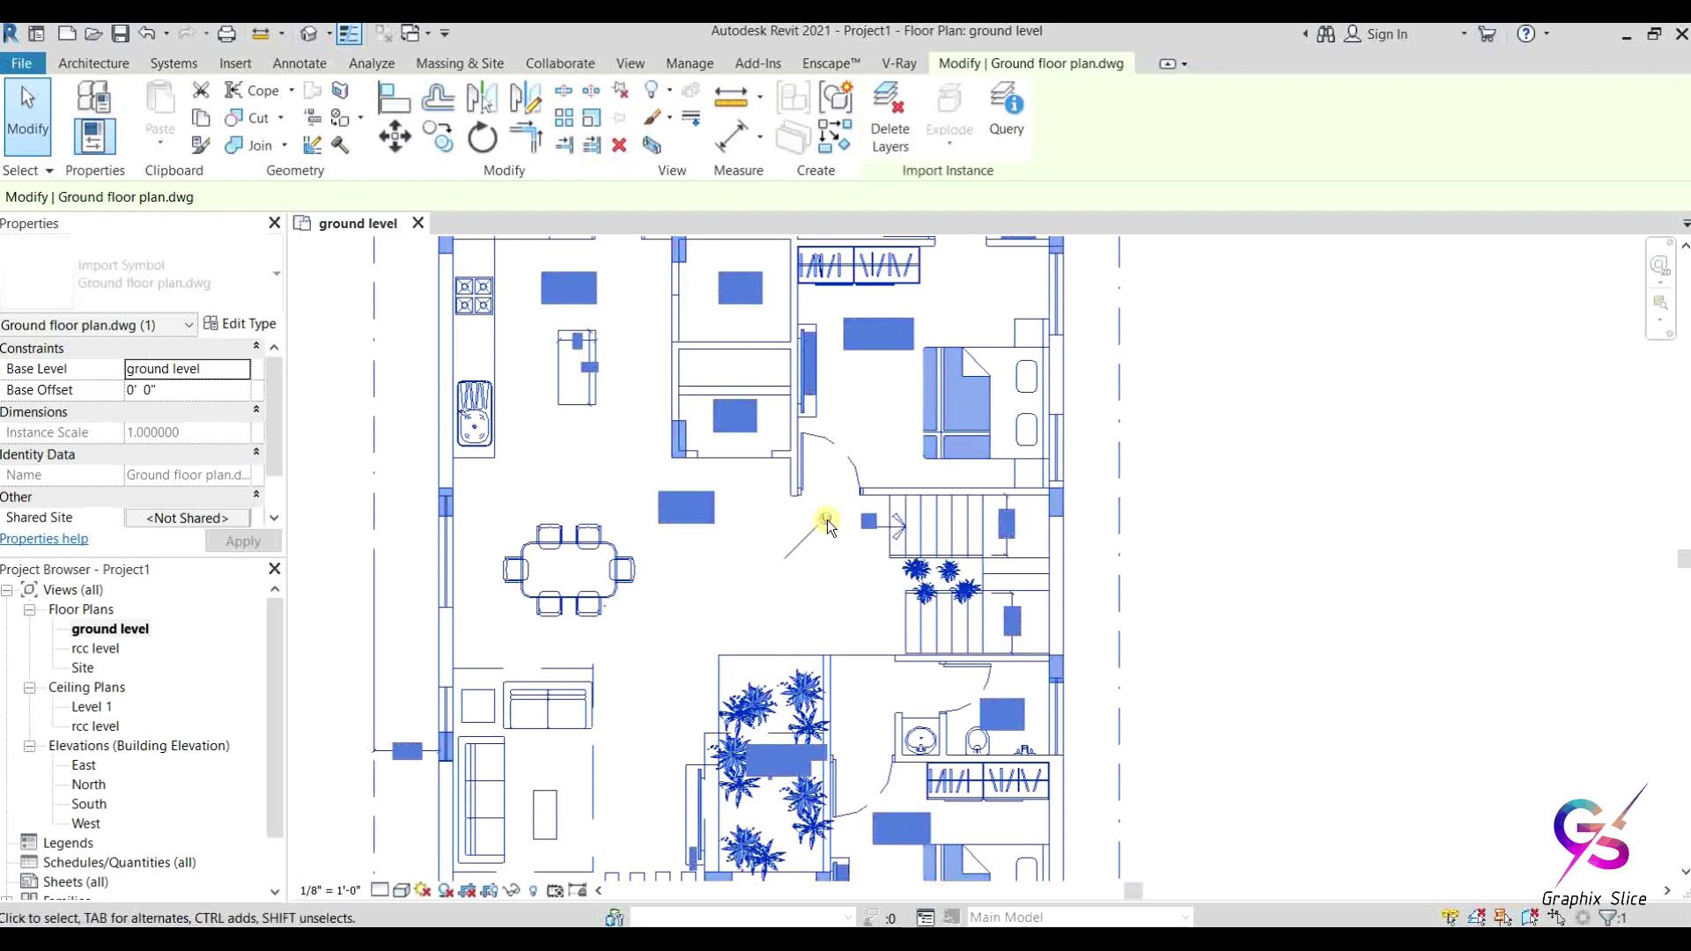
Step: Move the linked ground floor plan to the centre of the area between the four elevation markers
scroll(875, 539, "down", 6)
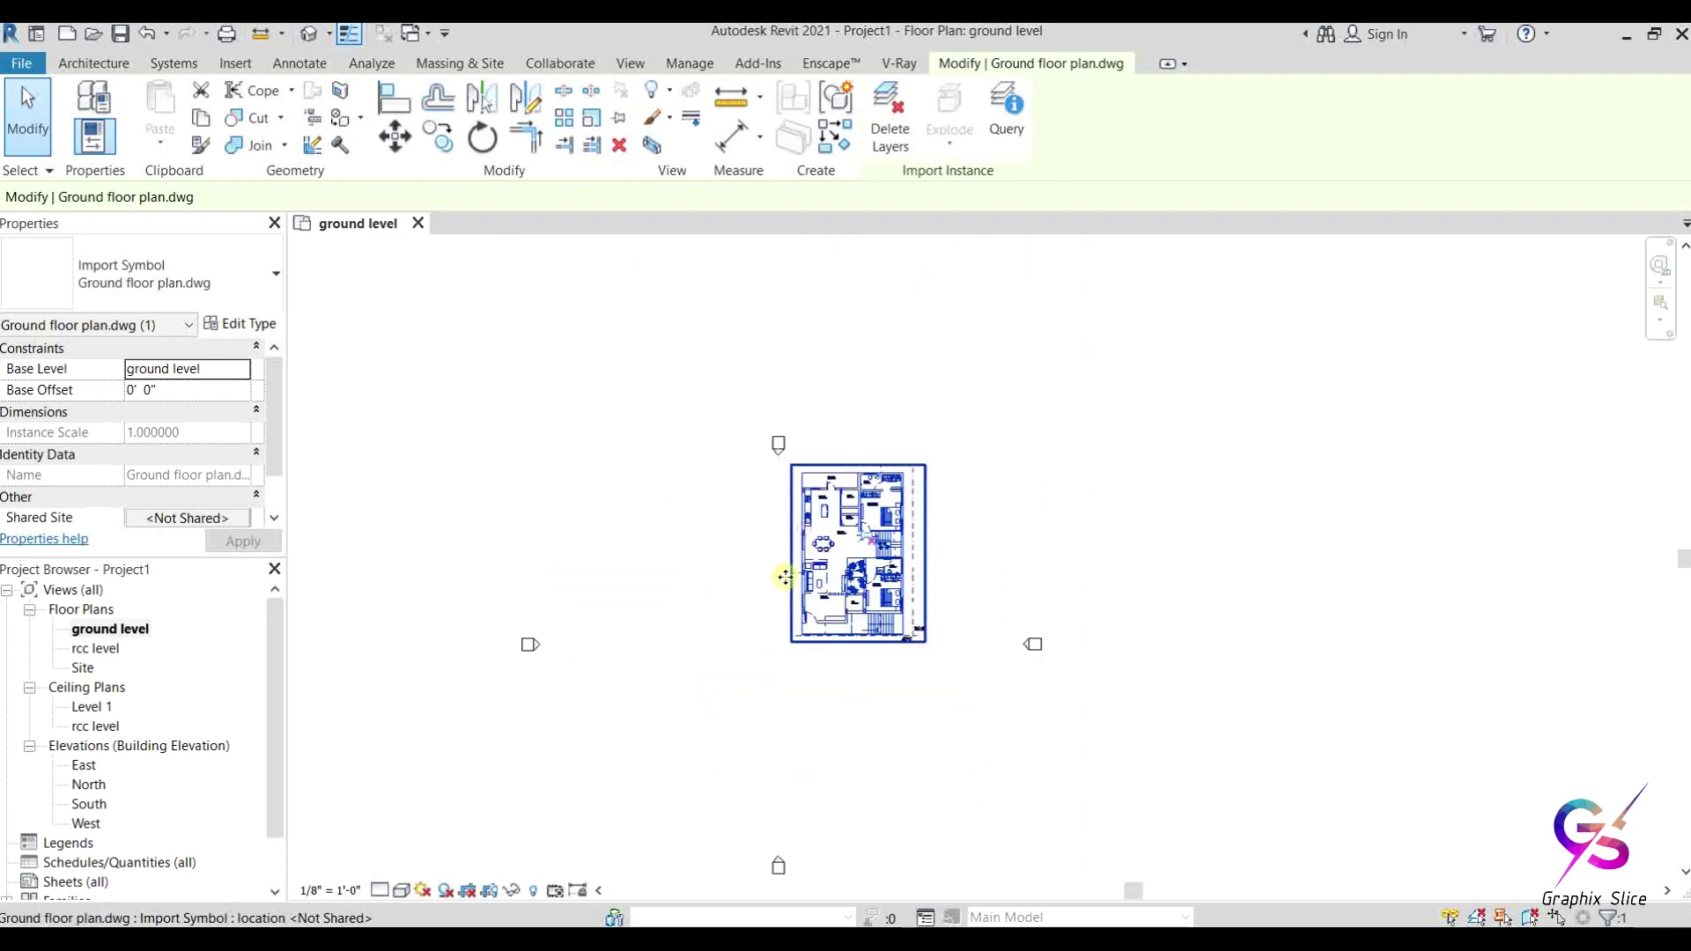
left_click_drag(793, 543, 724, 645)
scroll(755, 642, "up", 6)
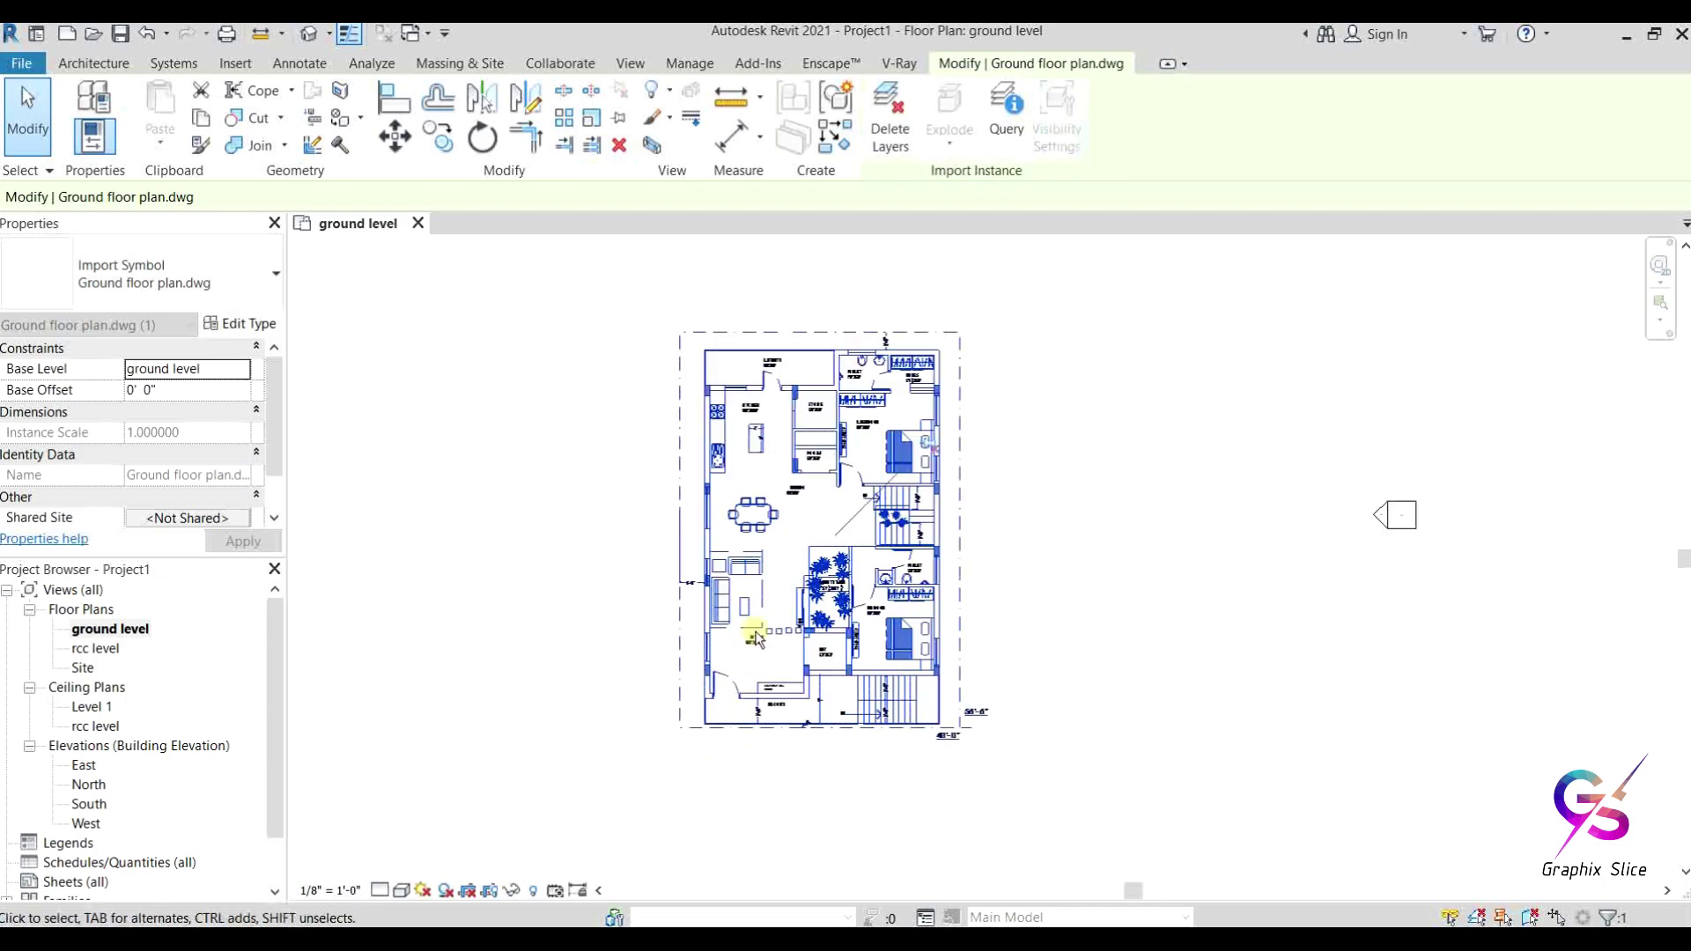
middle_click_drag(915, 519, 863, 757)
Step: Pin the linked ground floor plan in its centred position and clear the selection
scroll(951, 578, "up", 1)
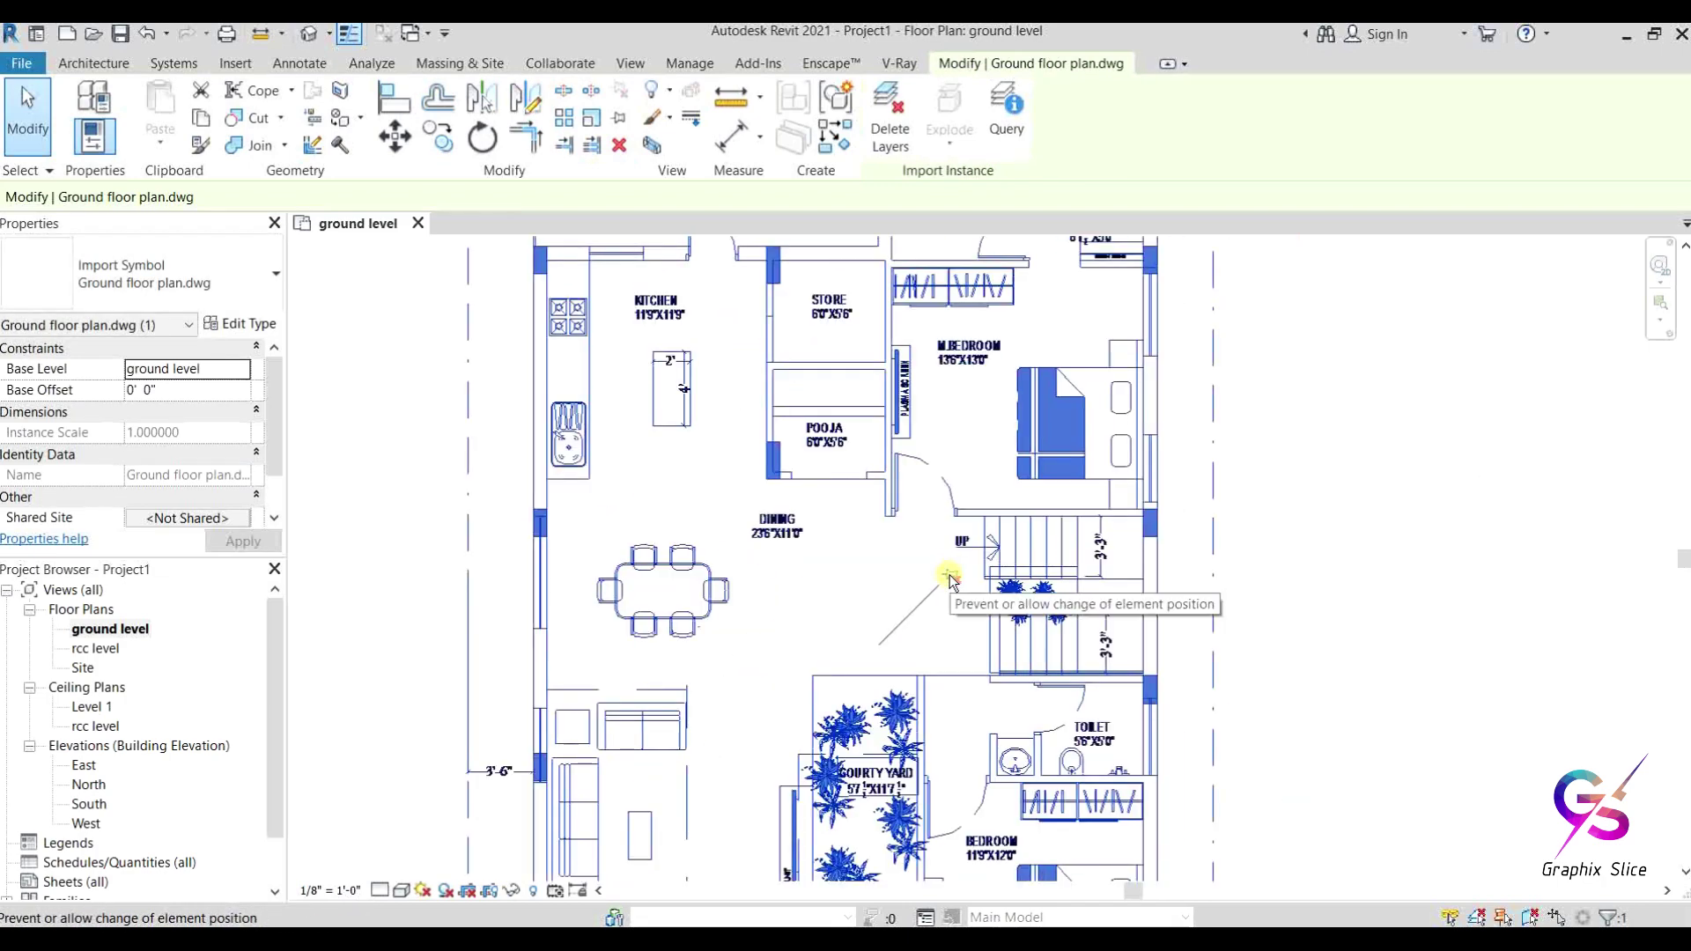
left_click(950, 577)
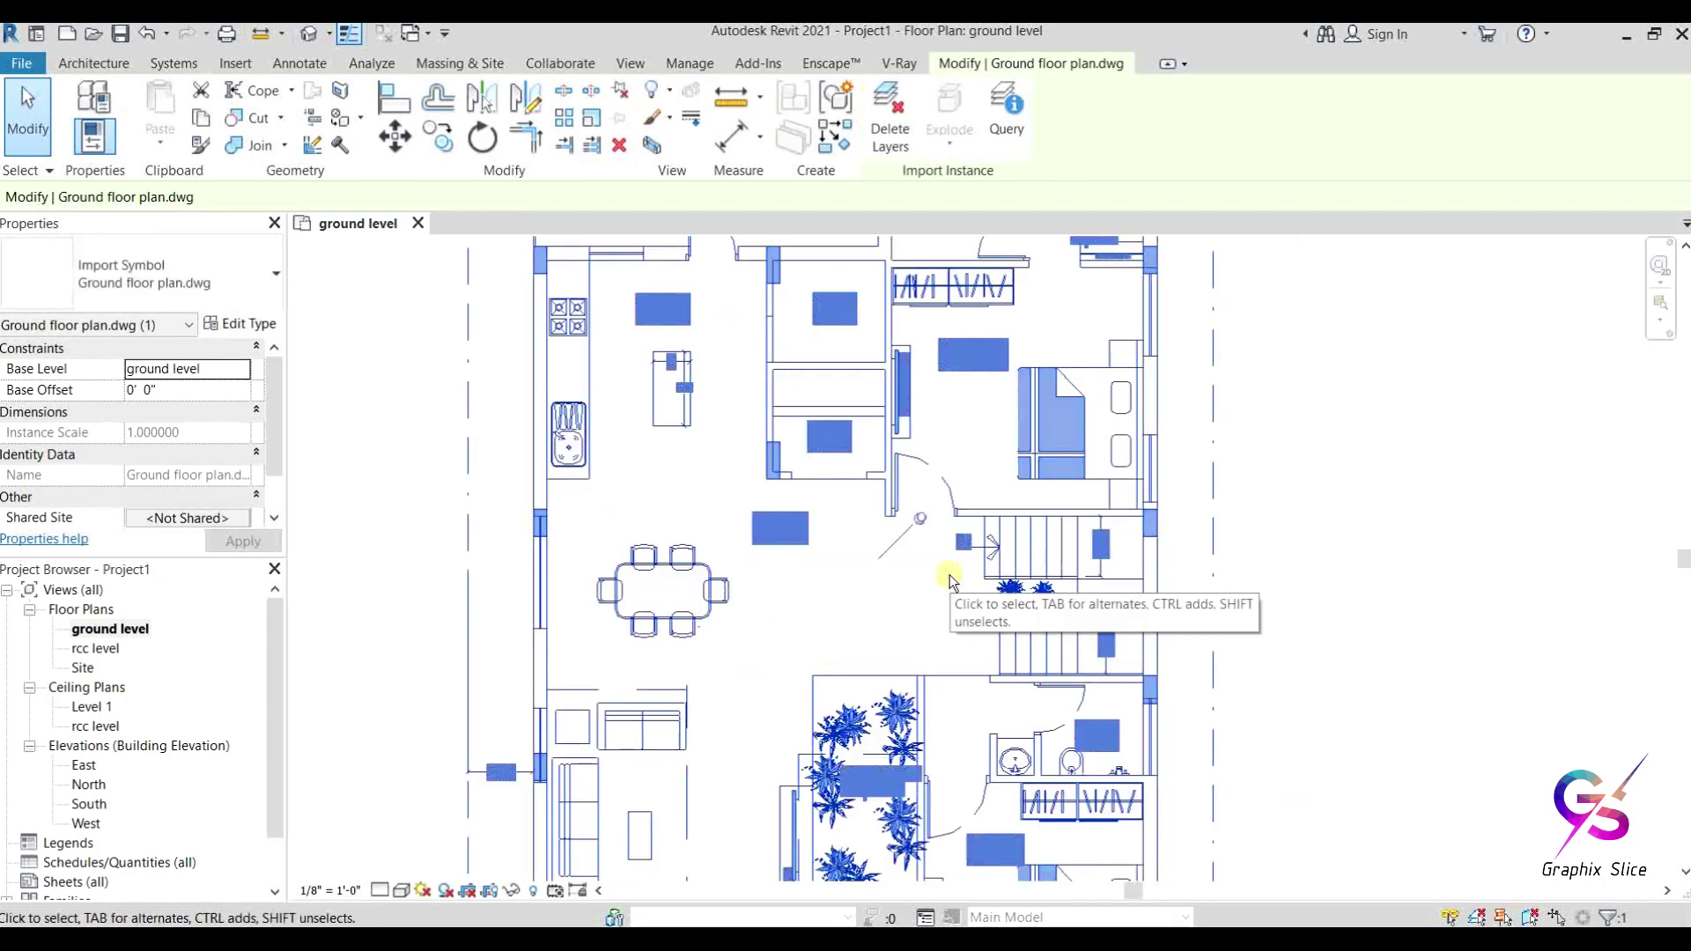
scroll(949, 577, "down", 2)
left_click(1229, 555)
middle_click_drag(1274, 676, 1231, 634)
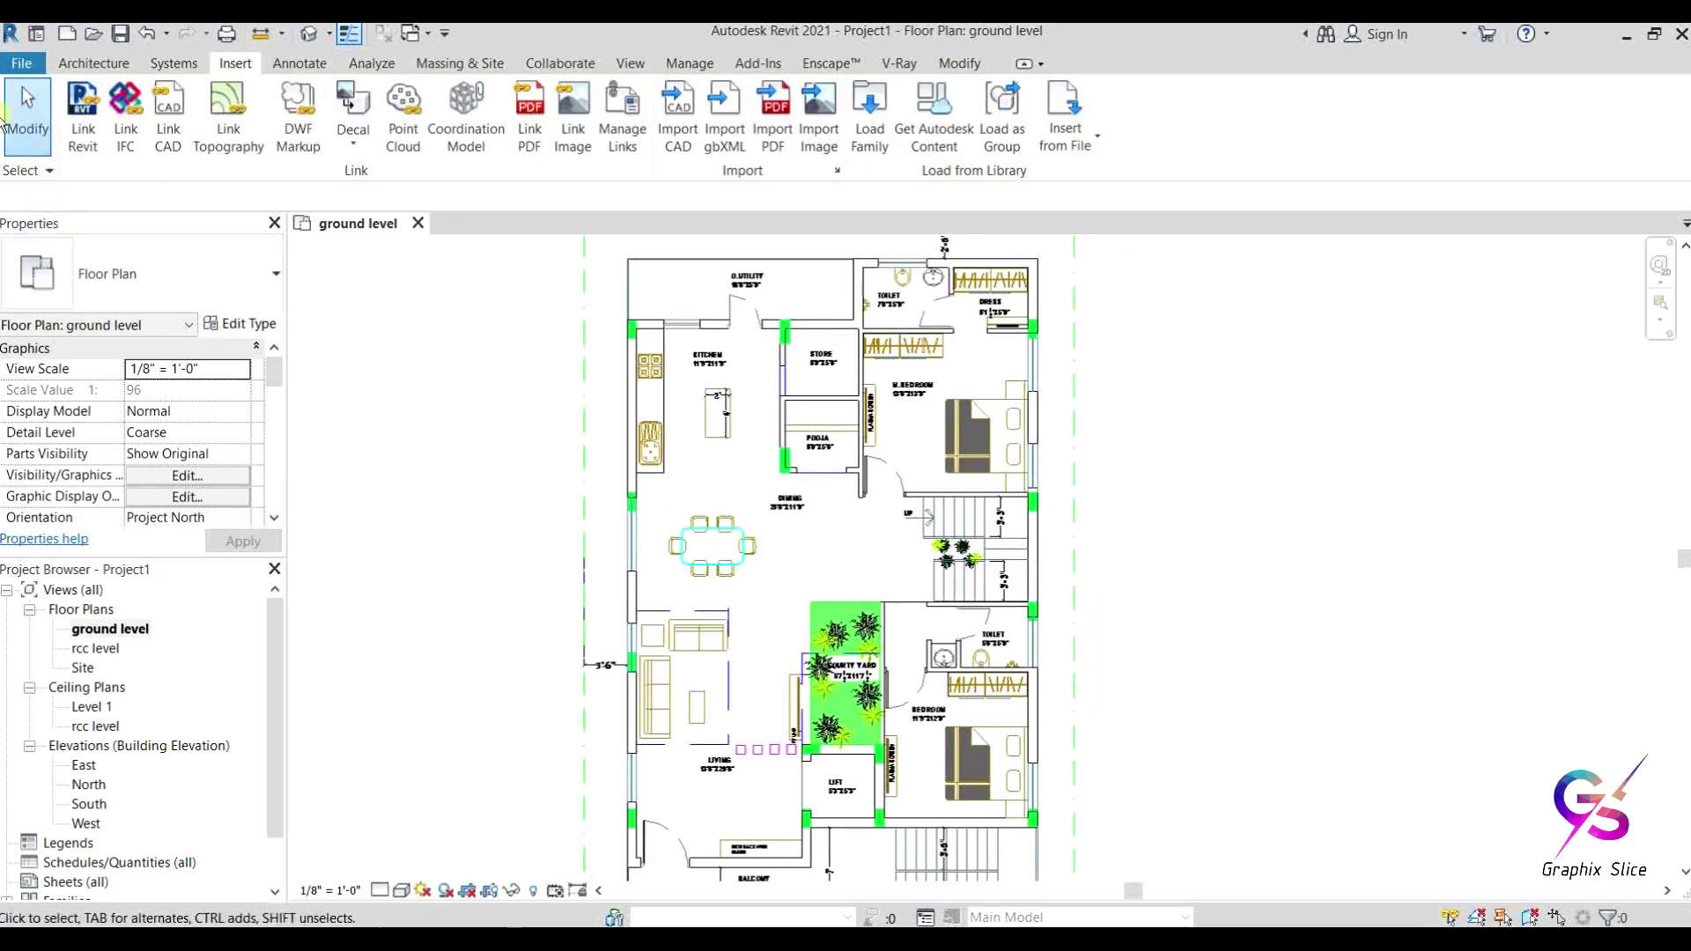
Step: Start the Wall command and duplicate the Generic - 8" basic wall type under the name basic main
left_click(97, 64)
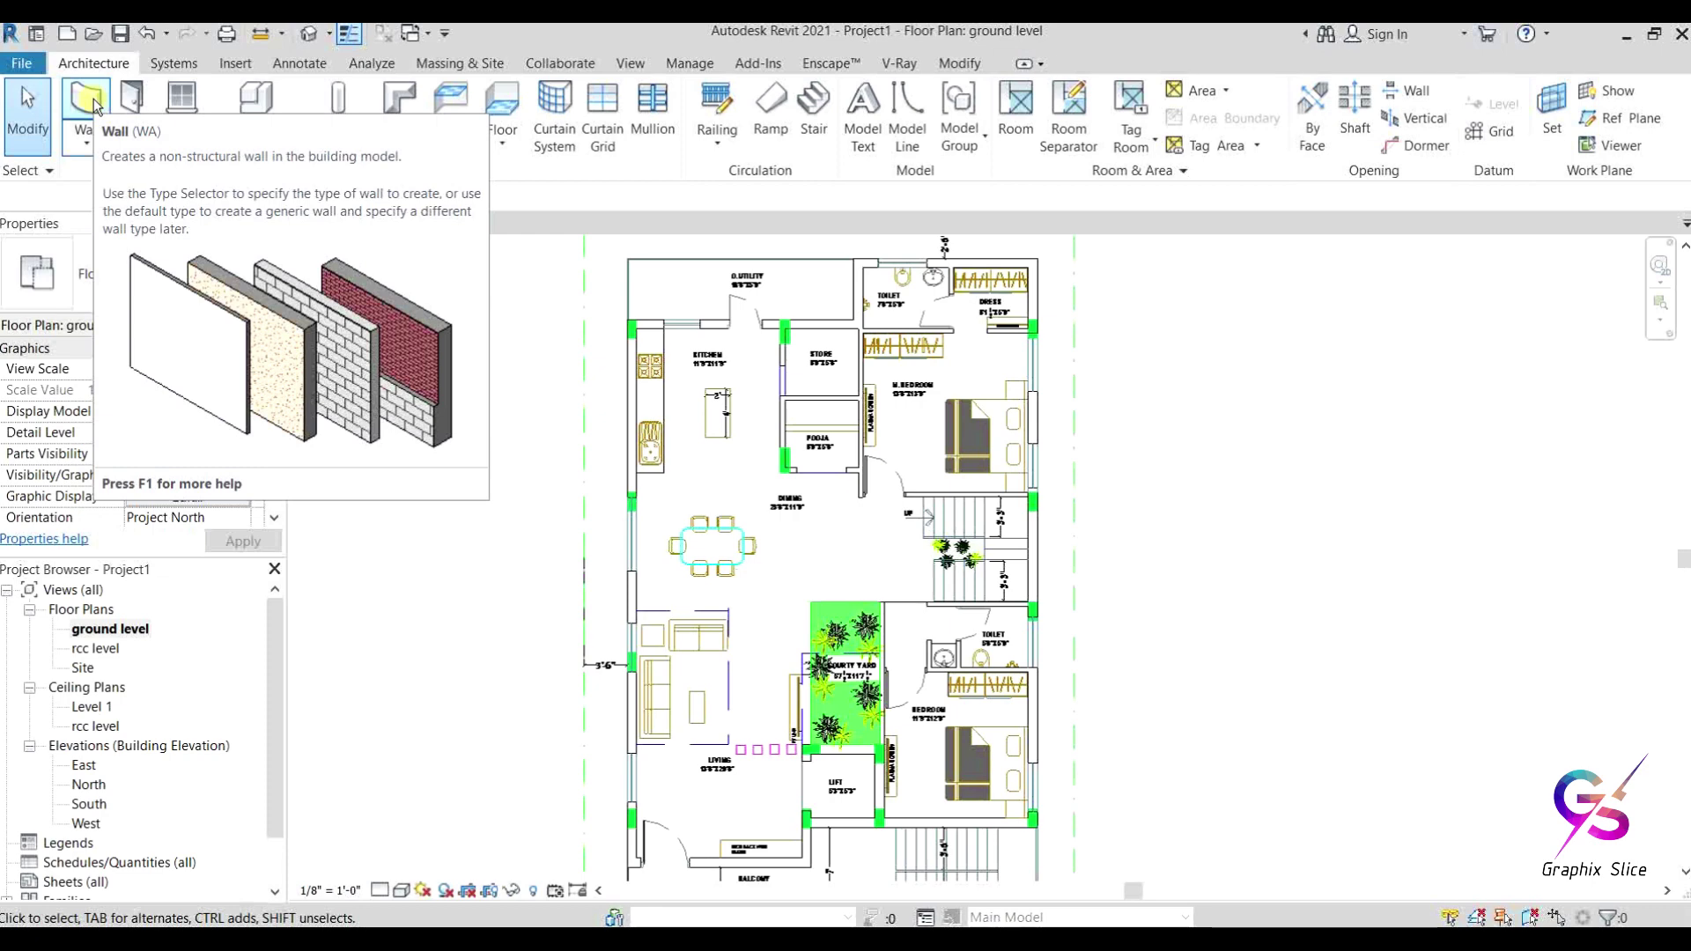
left_click(88, 100)
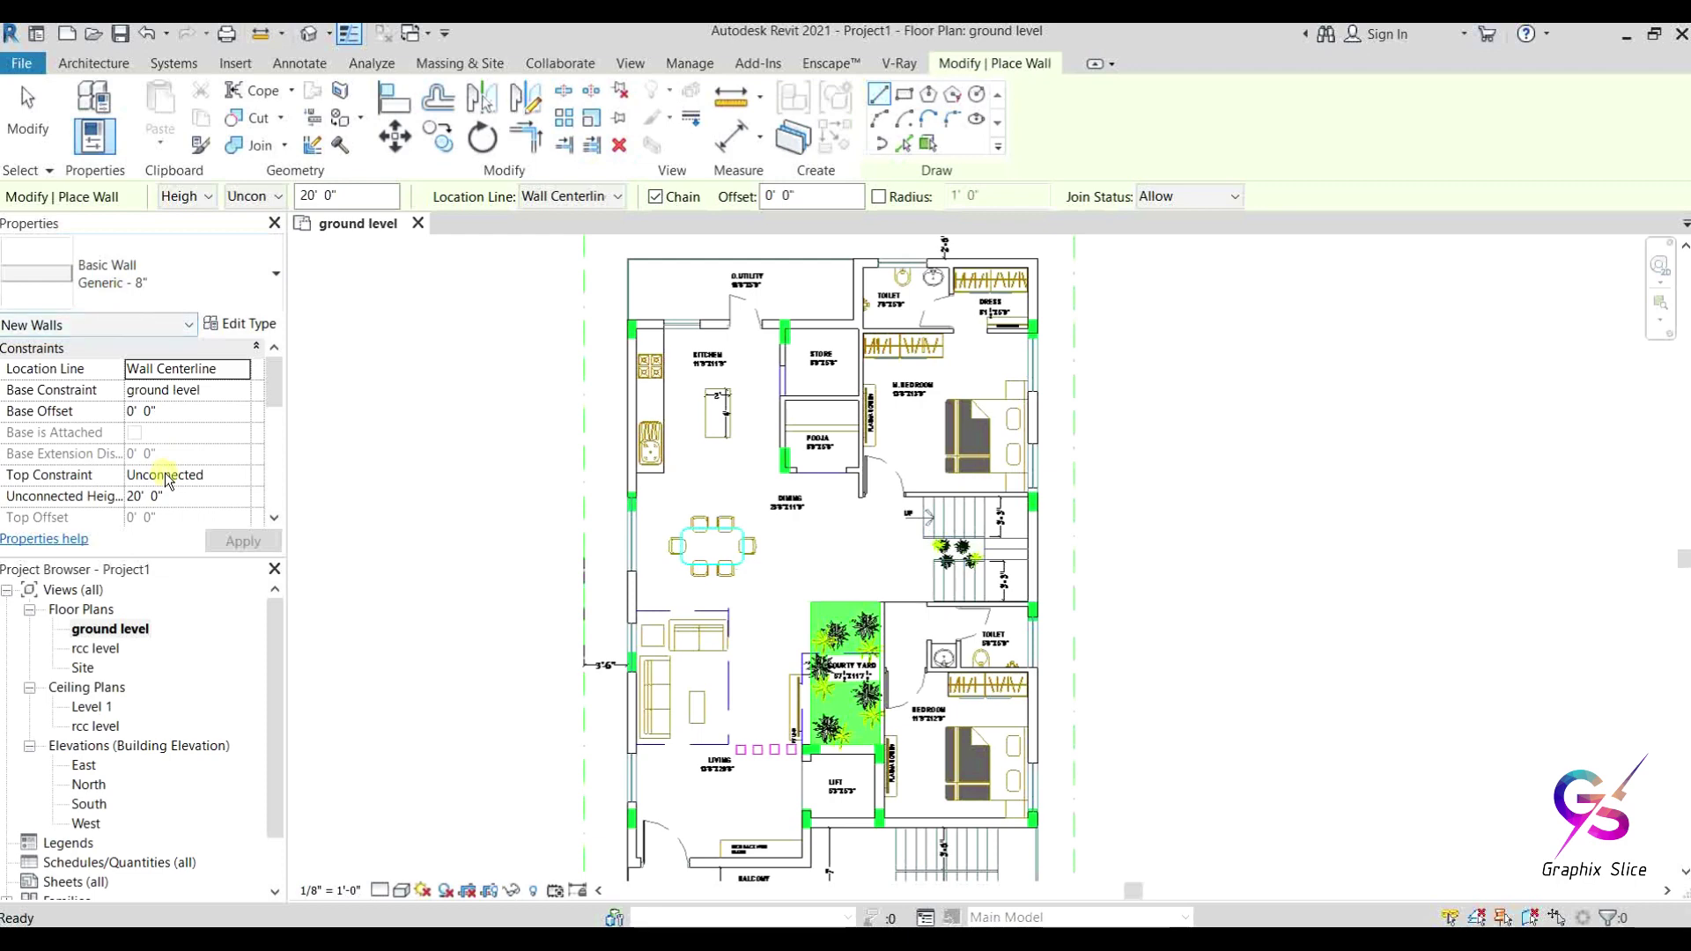
left_click(245, 324)
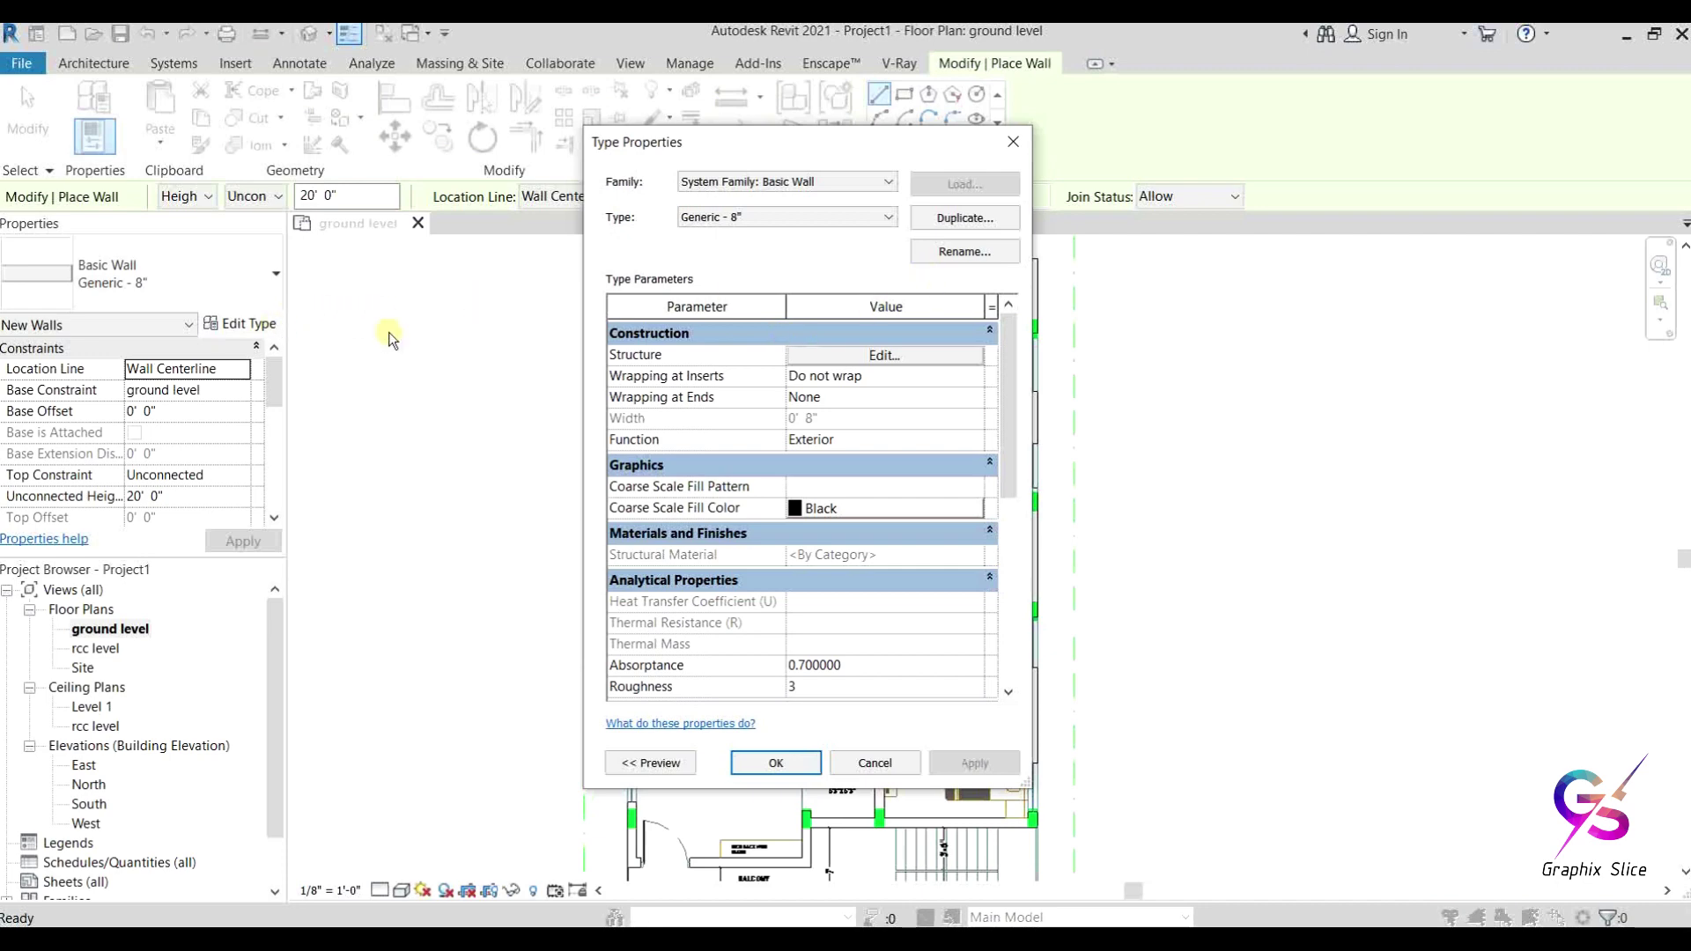
left_click(966, 220)
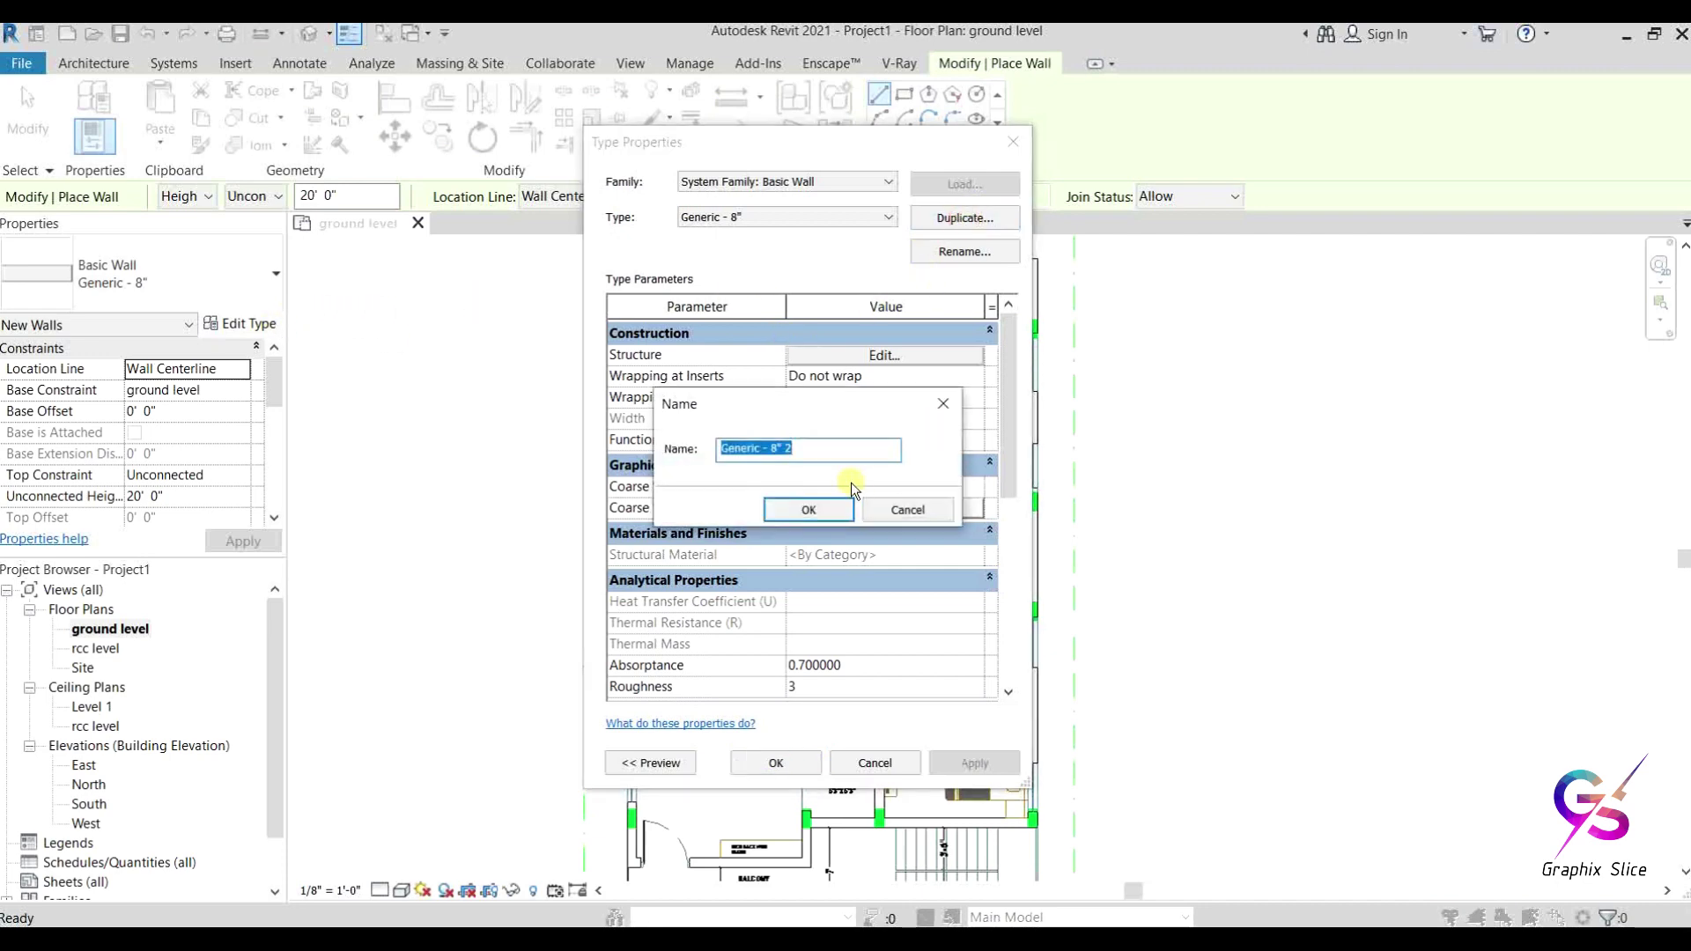
type("basic main")
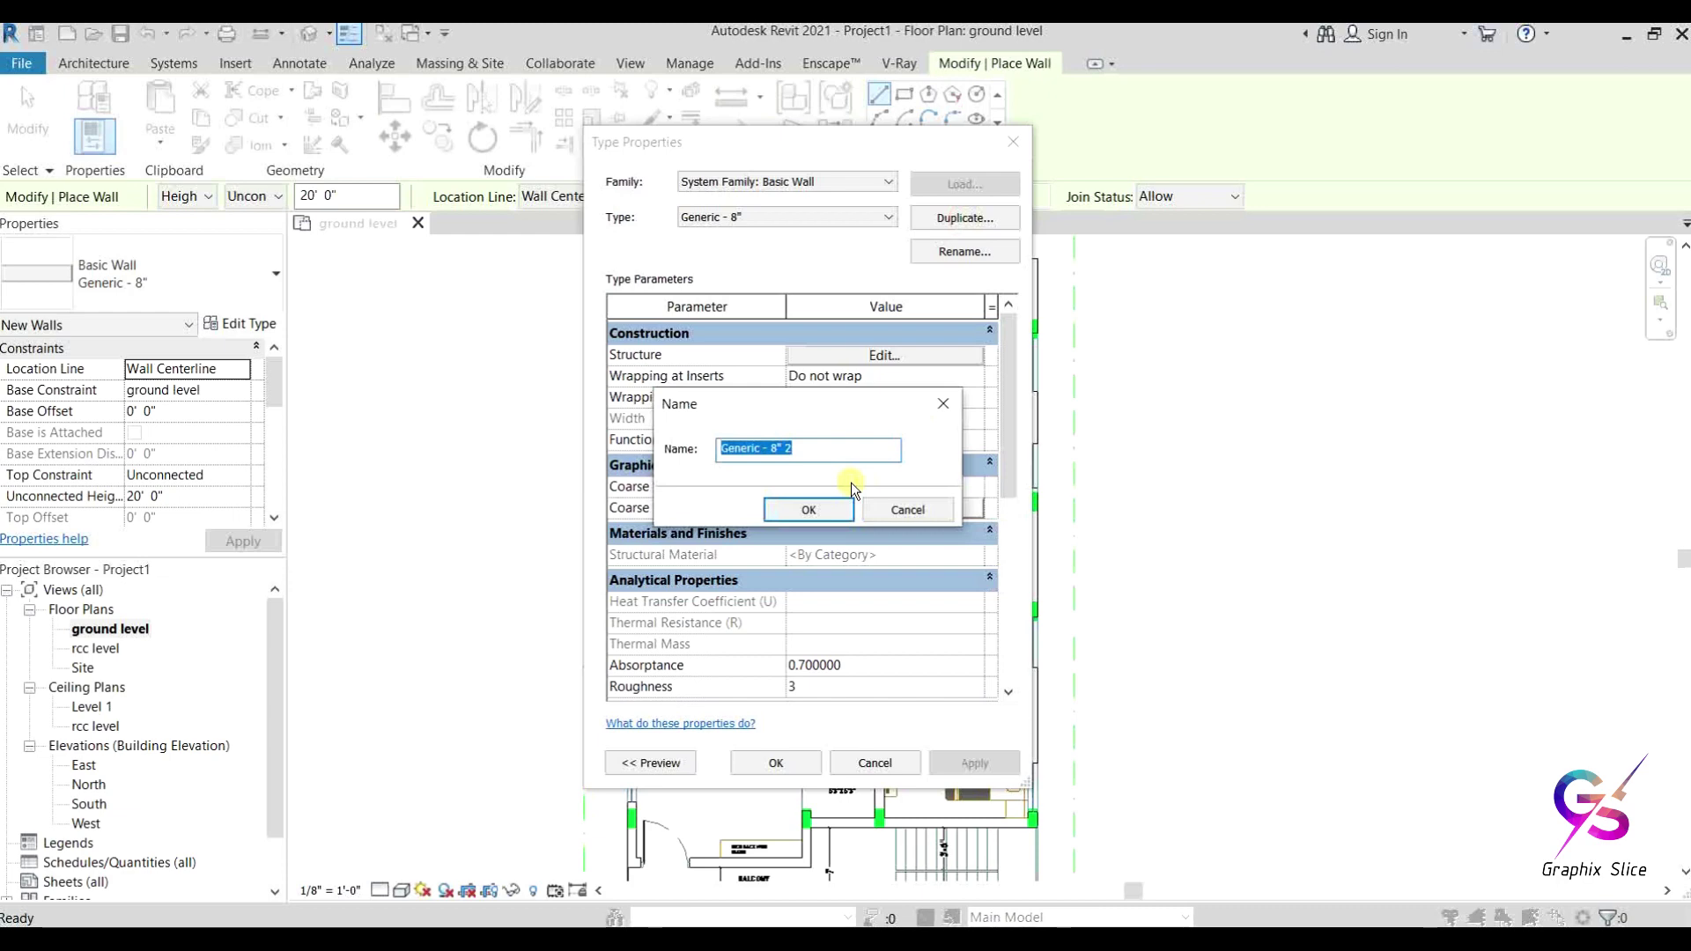
key("Return")
Step: Edit the structure of the basic main wall type and insert two new layers
left_click(884, 355)
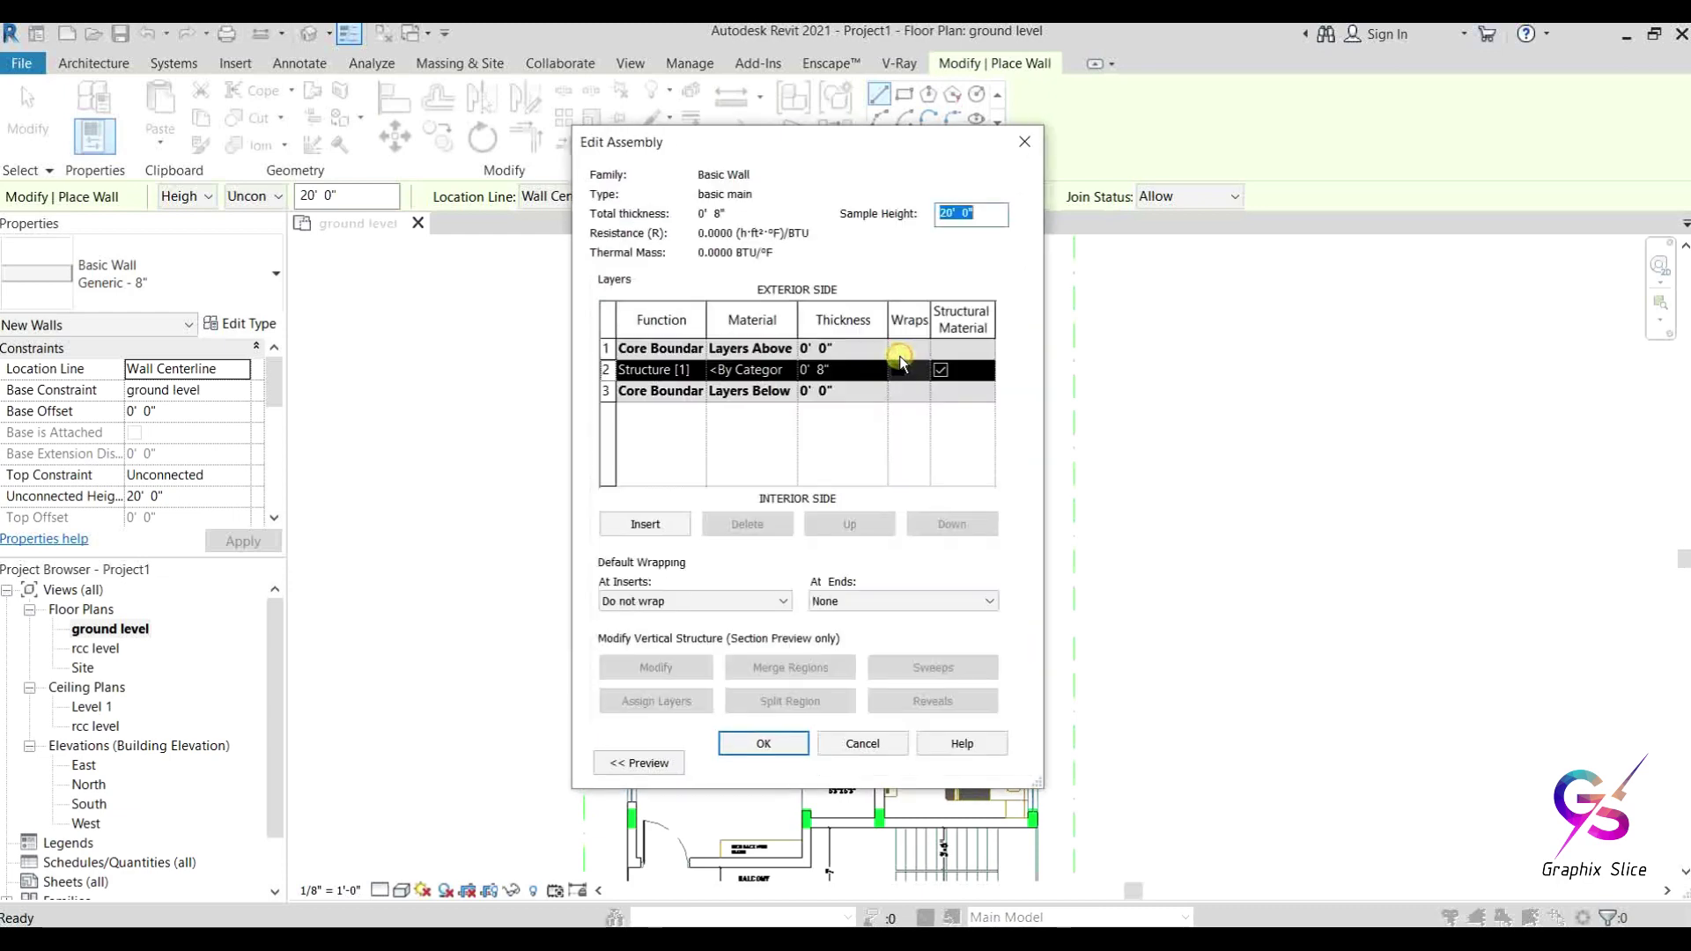
left_click(649, 526)
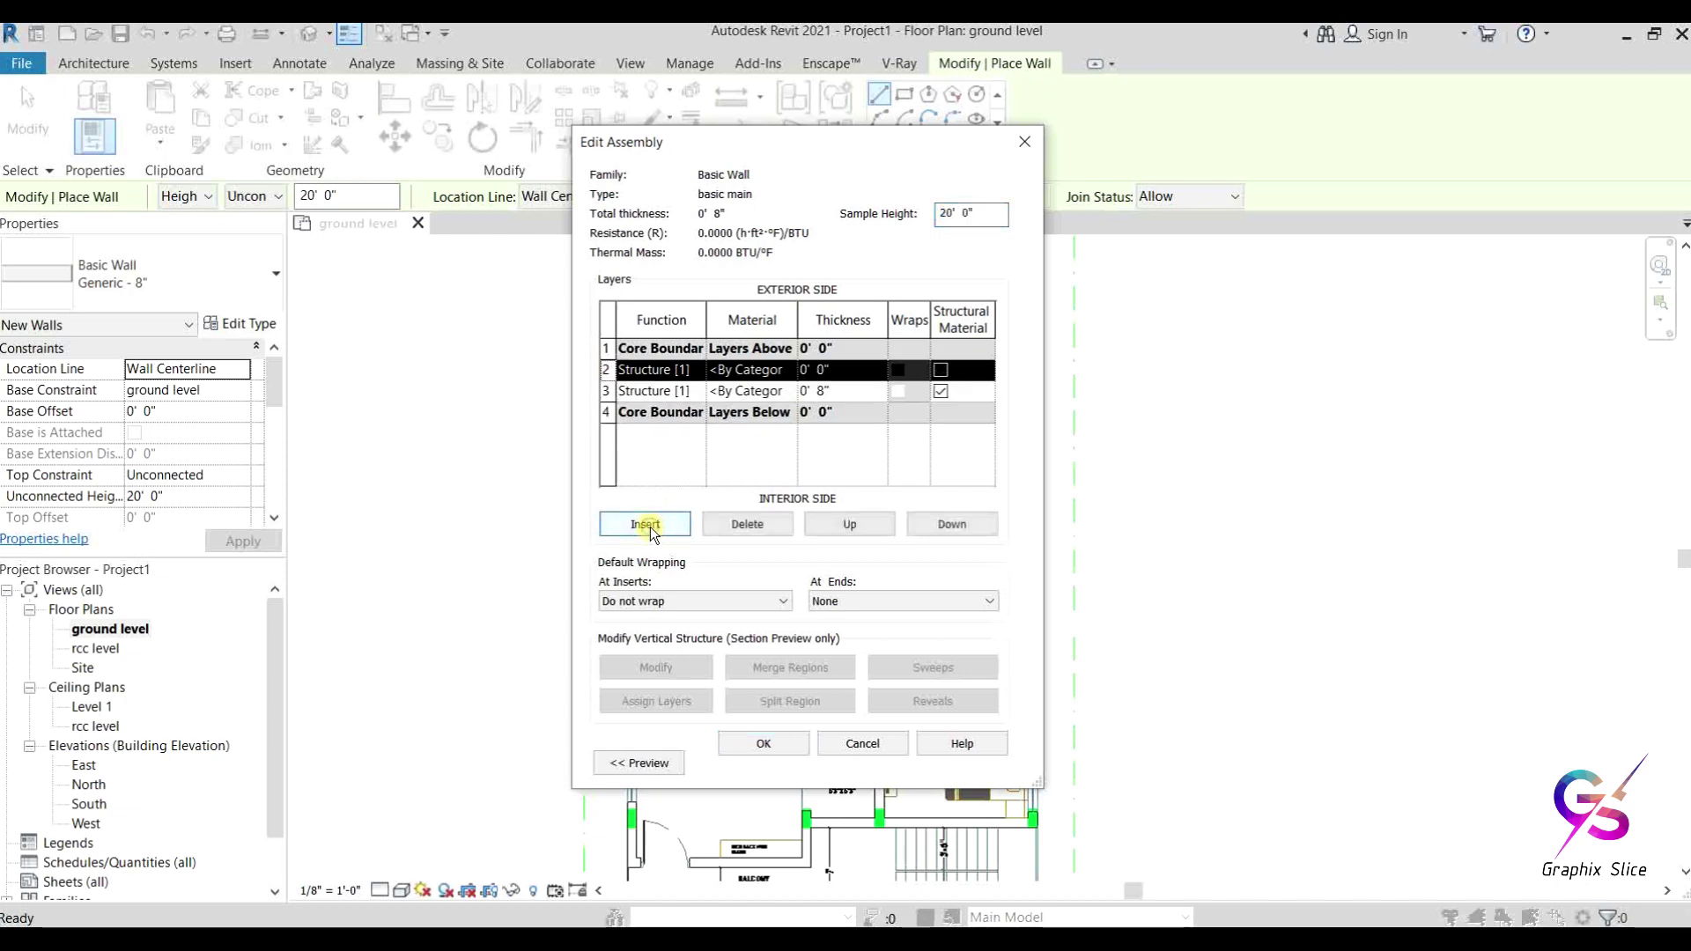
left_click(648, 527)
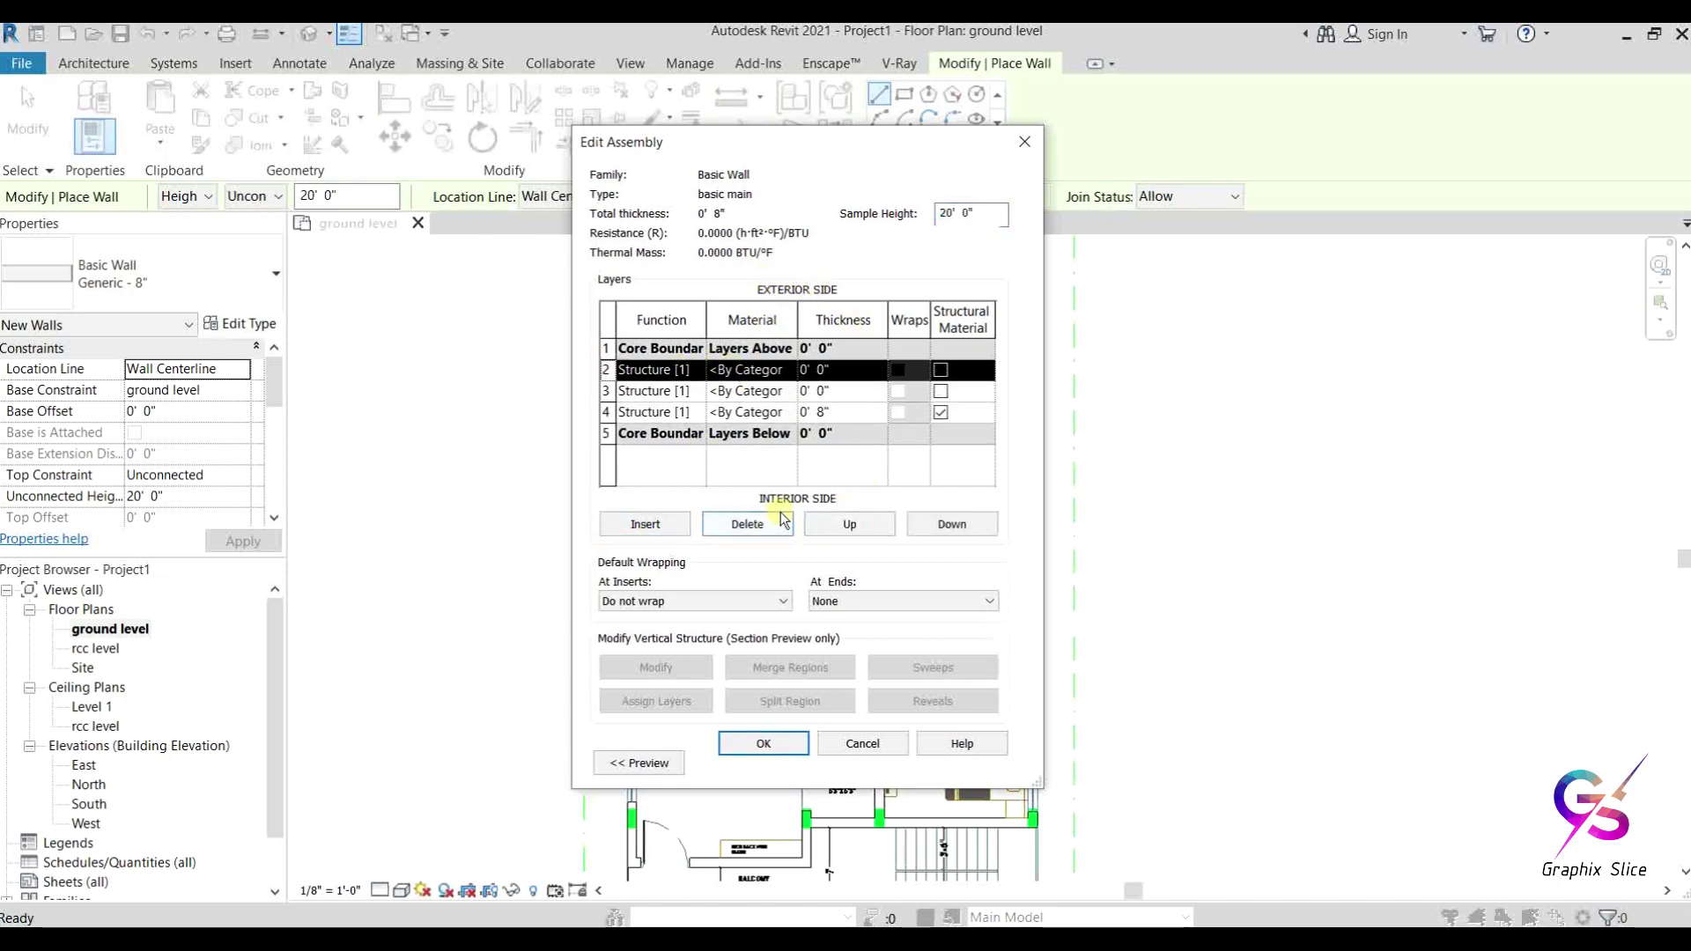
Step: Set the new layers to Finish 1 [4] outside the exterior core boundary and Finish 2 [5] beyond the interior core boundary
left_click(695, 370)
left_click(700, 370)
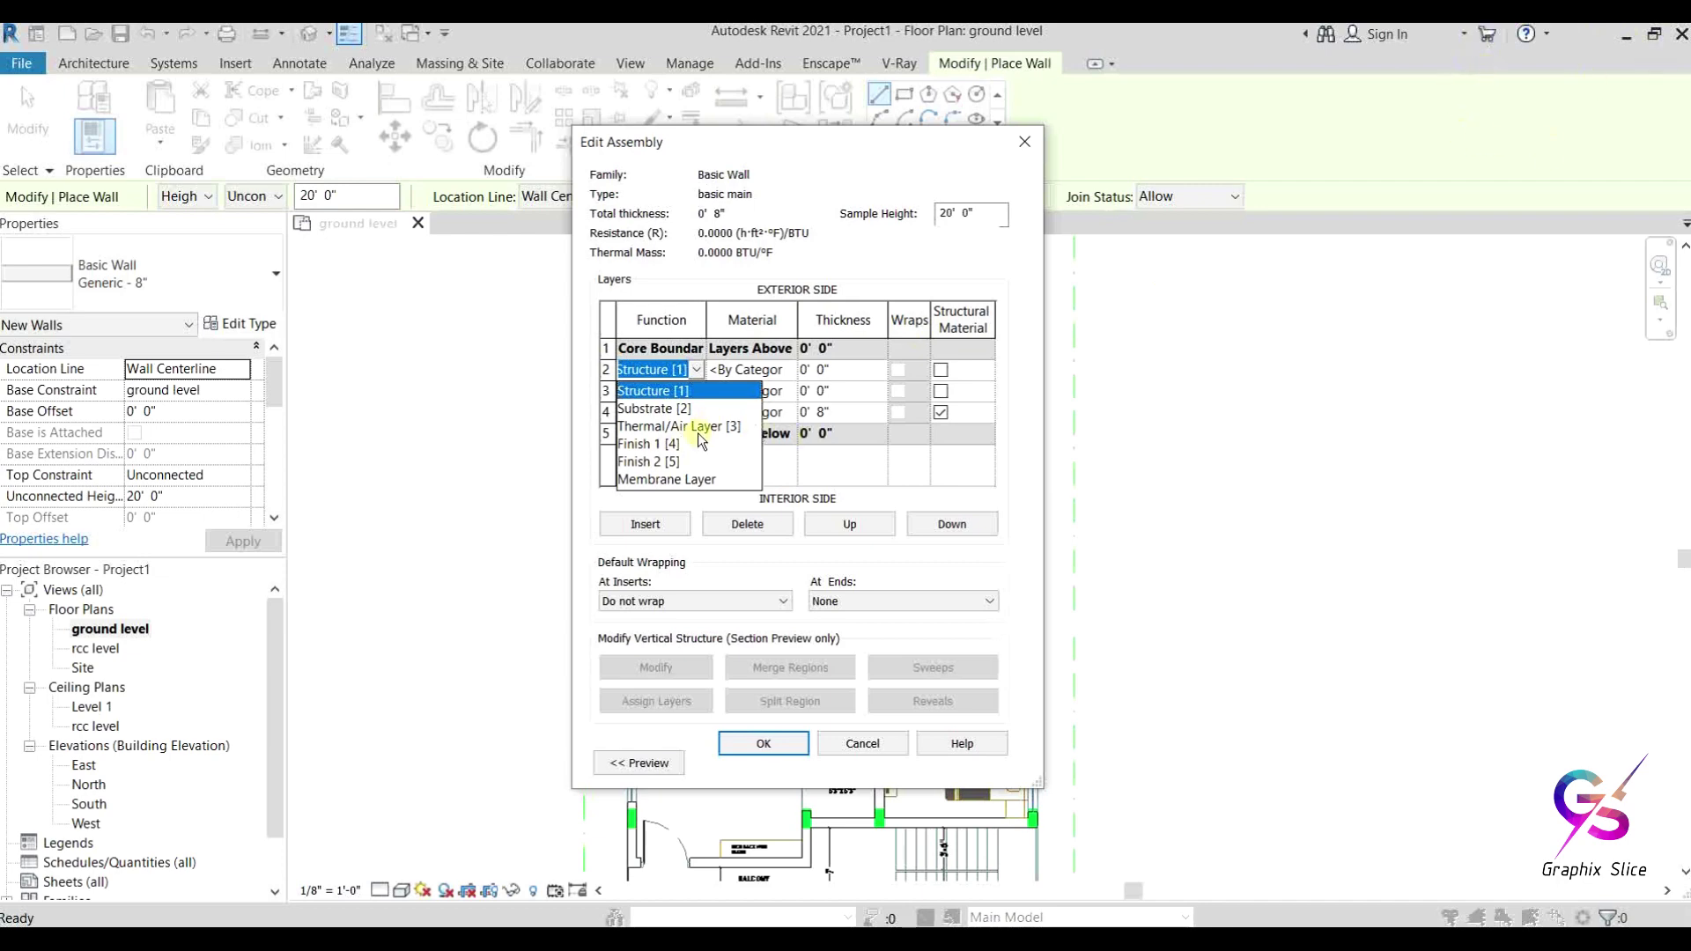
left_click(651, 446)
left_click(858, 529)
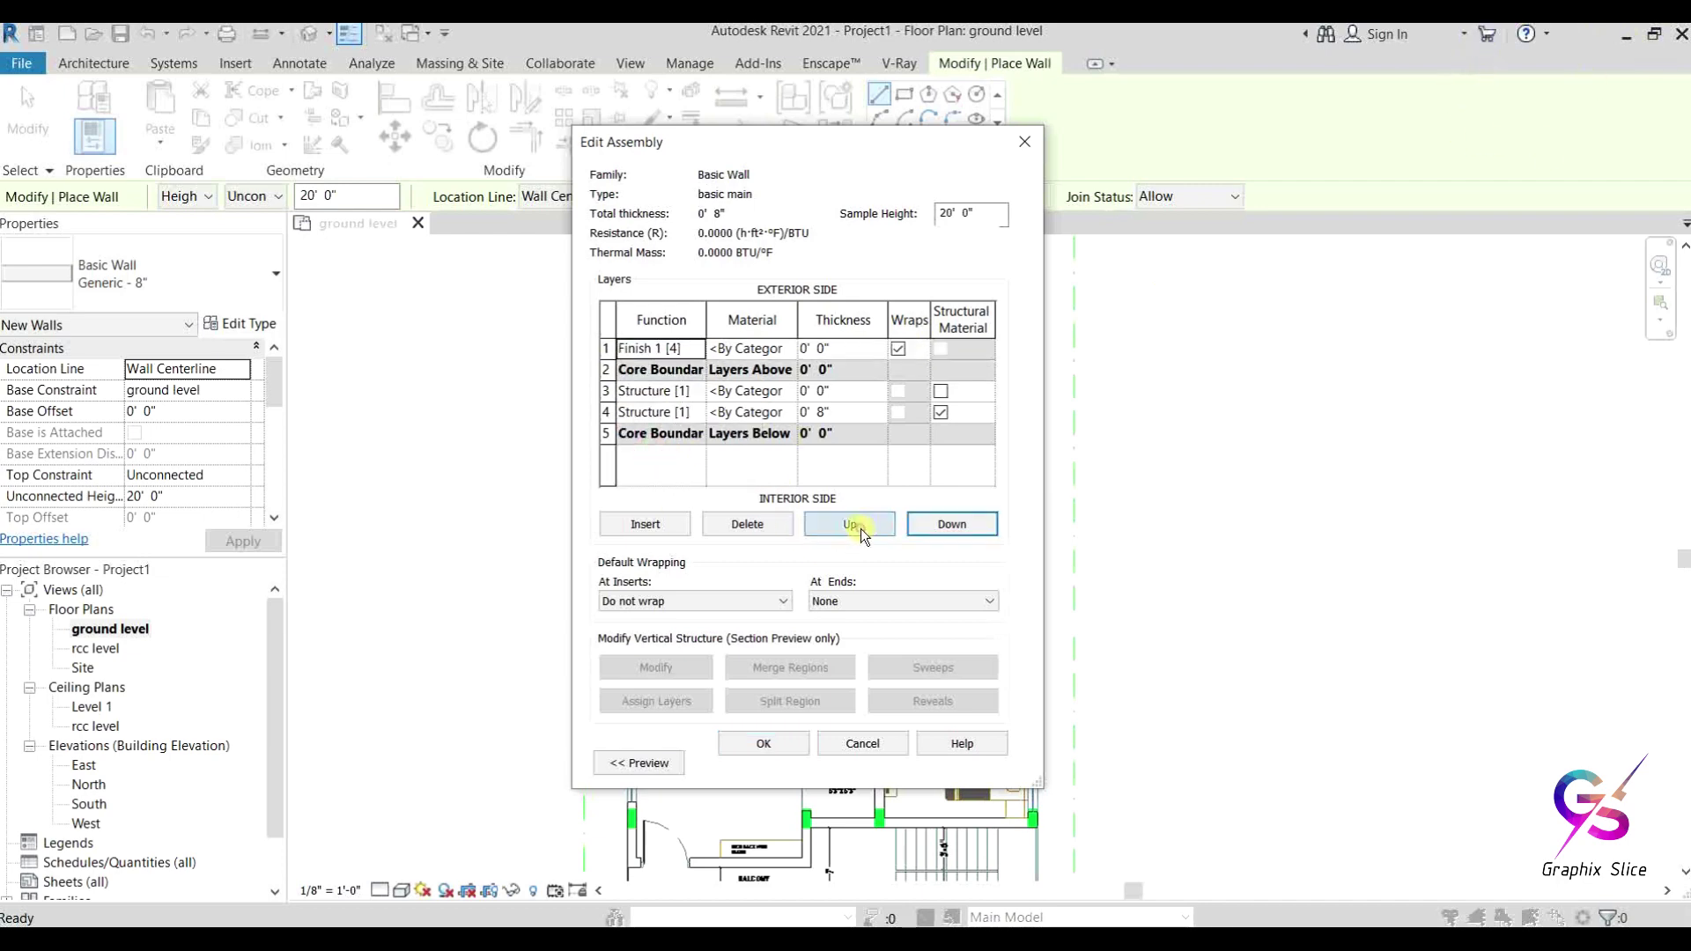
left_click(678, 391)
left_click(687, 480)
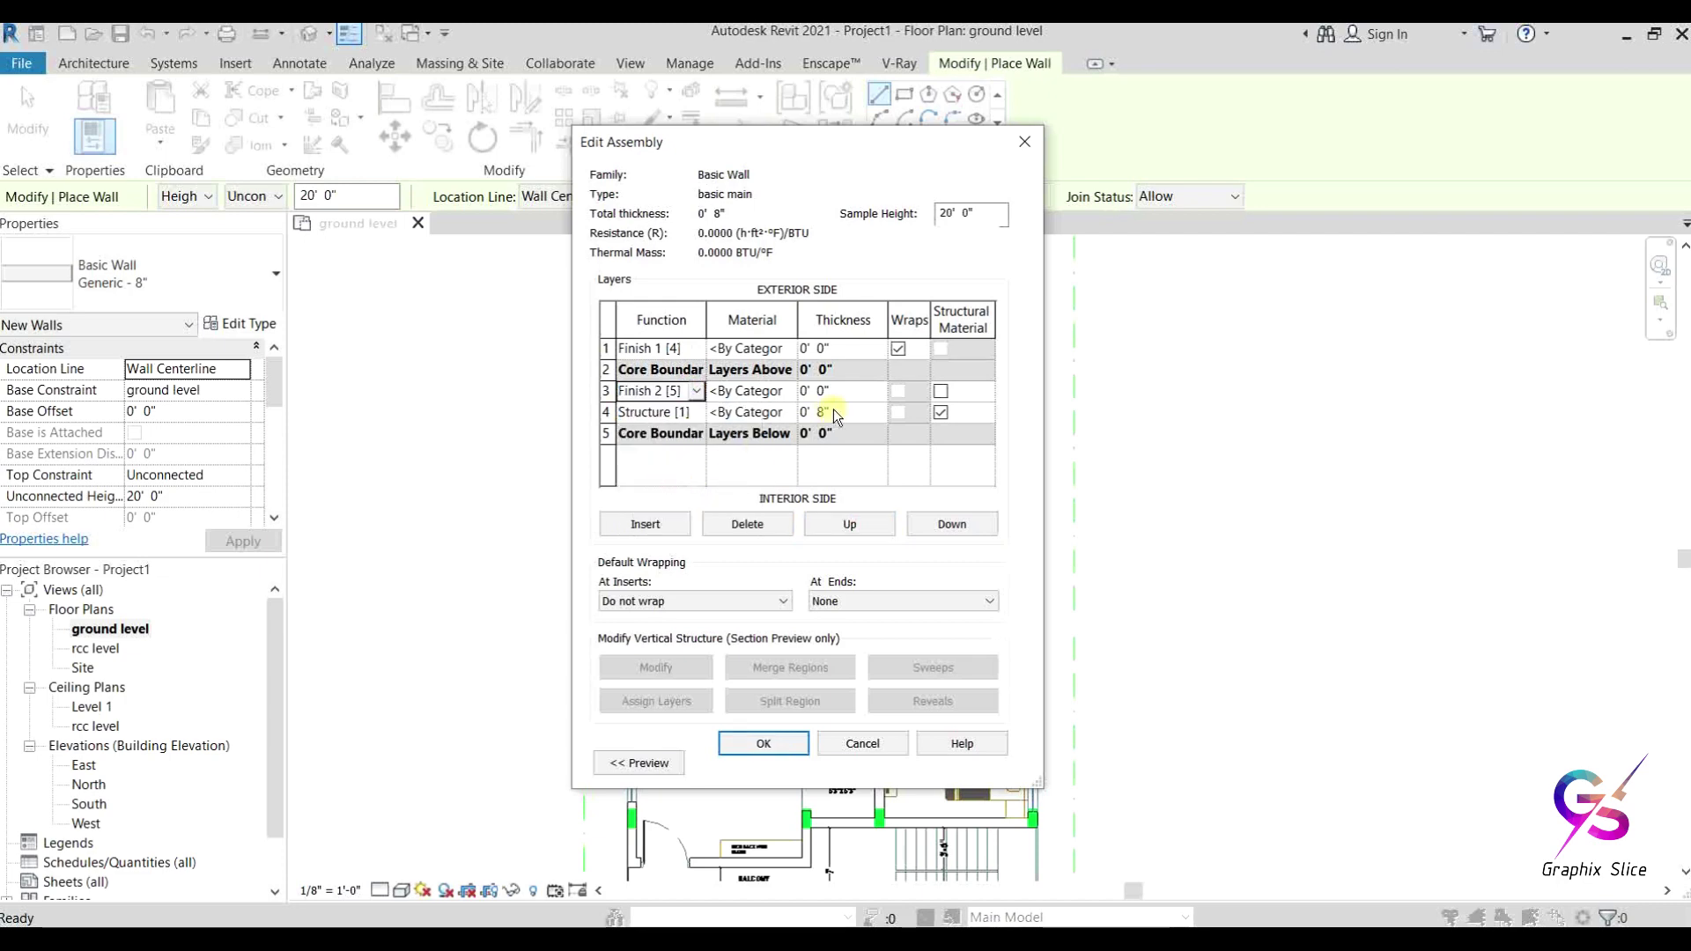
left_click(951, 524)
left_click(951, 524)
Step: Set the thickness of both the Finish 1 [4] and Finish 2 [5] layers to 1/2"
left_click(847, 349)
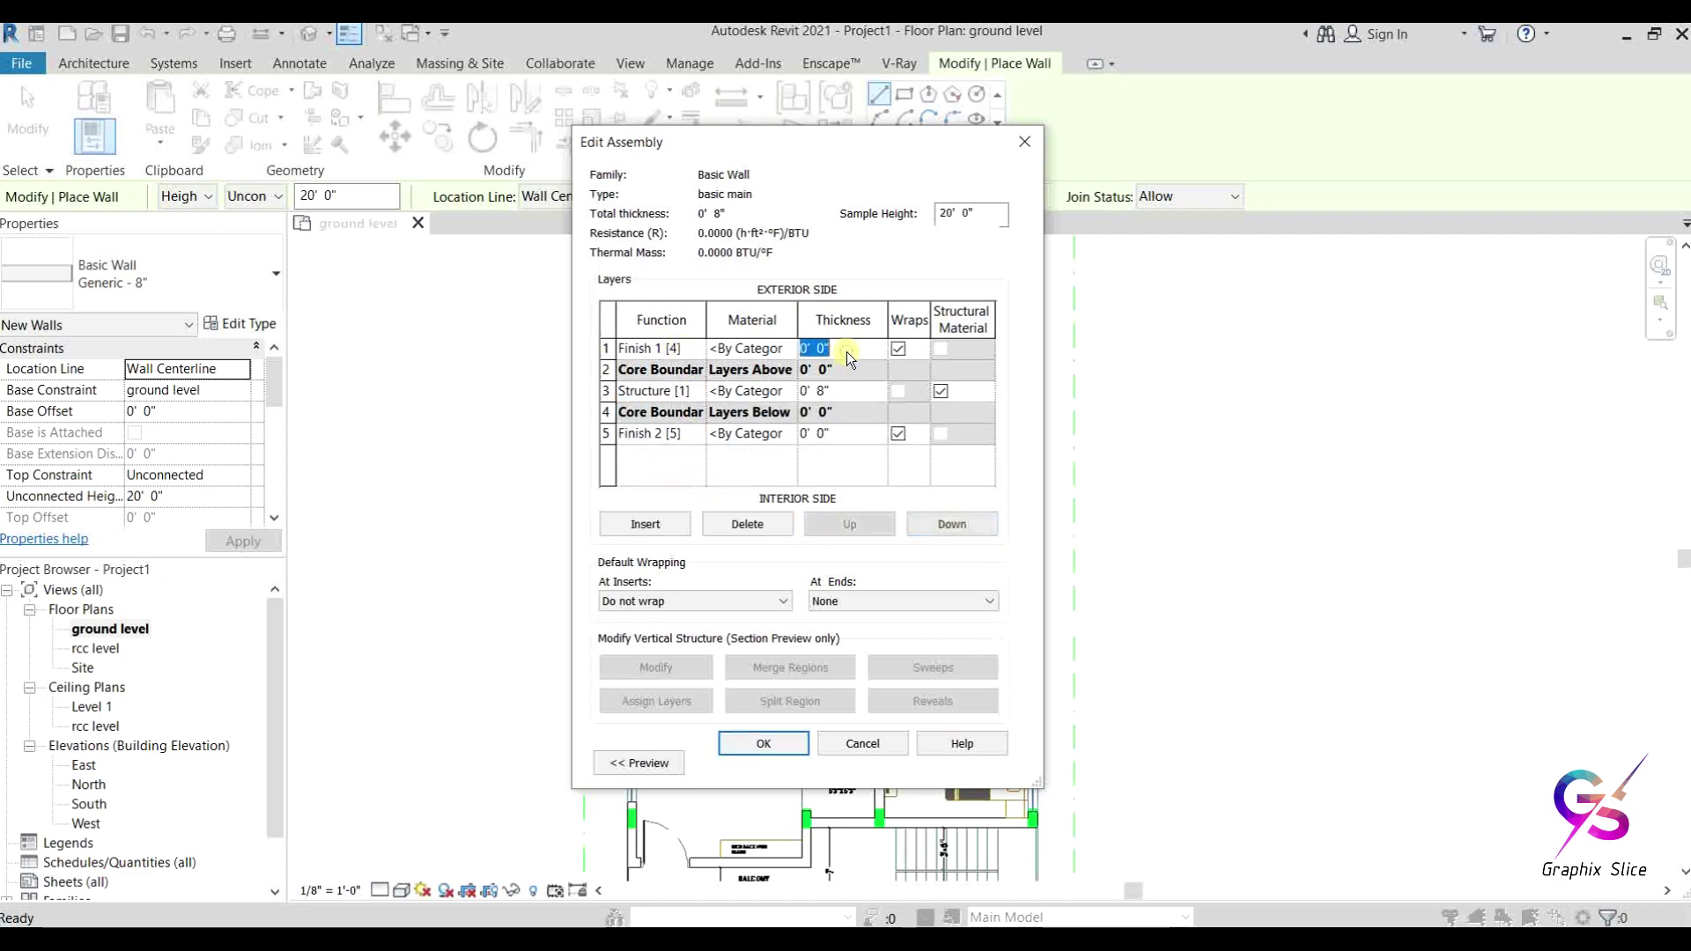
type("1/2\"")
key("Tab")
type("1/2\"")
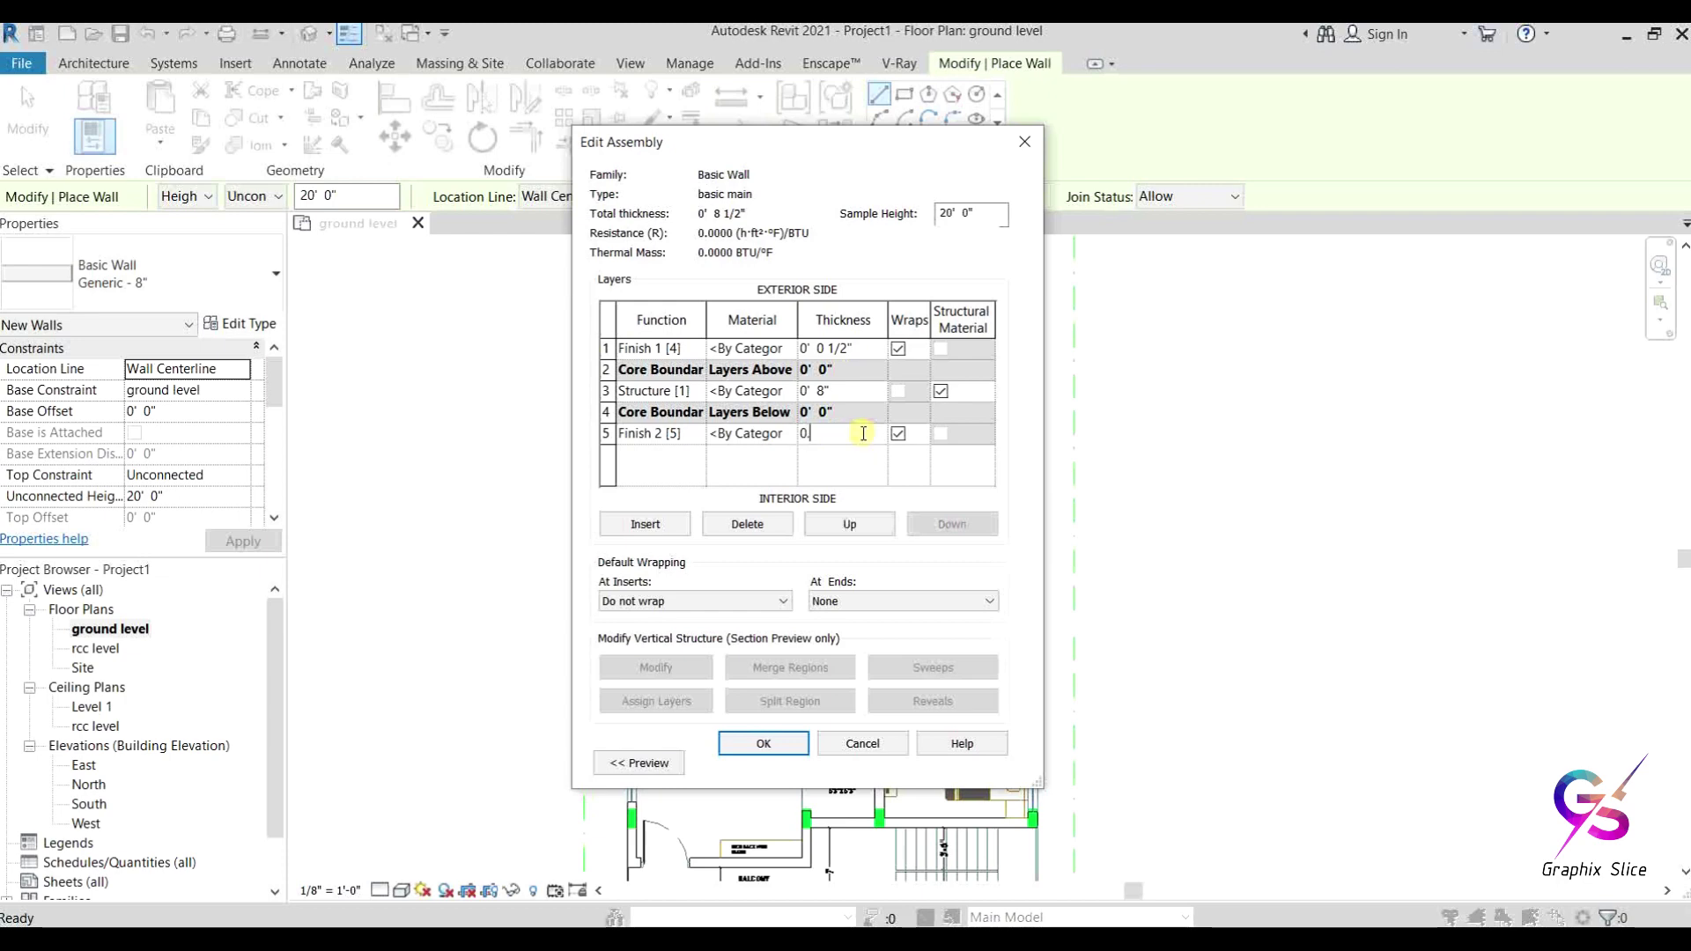
key("Tab")
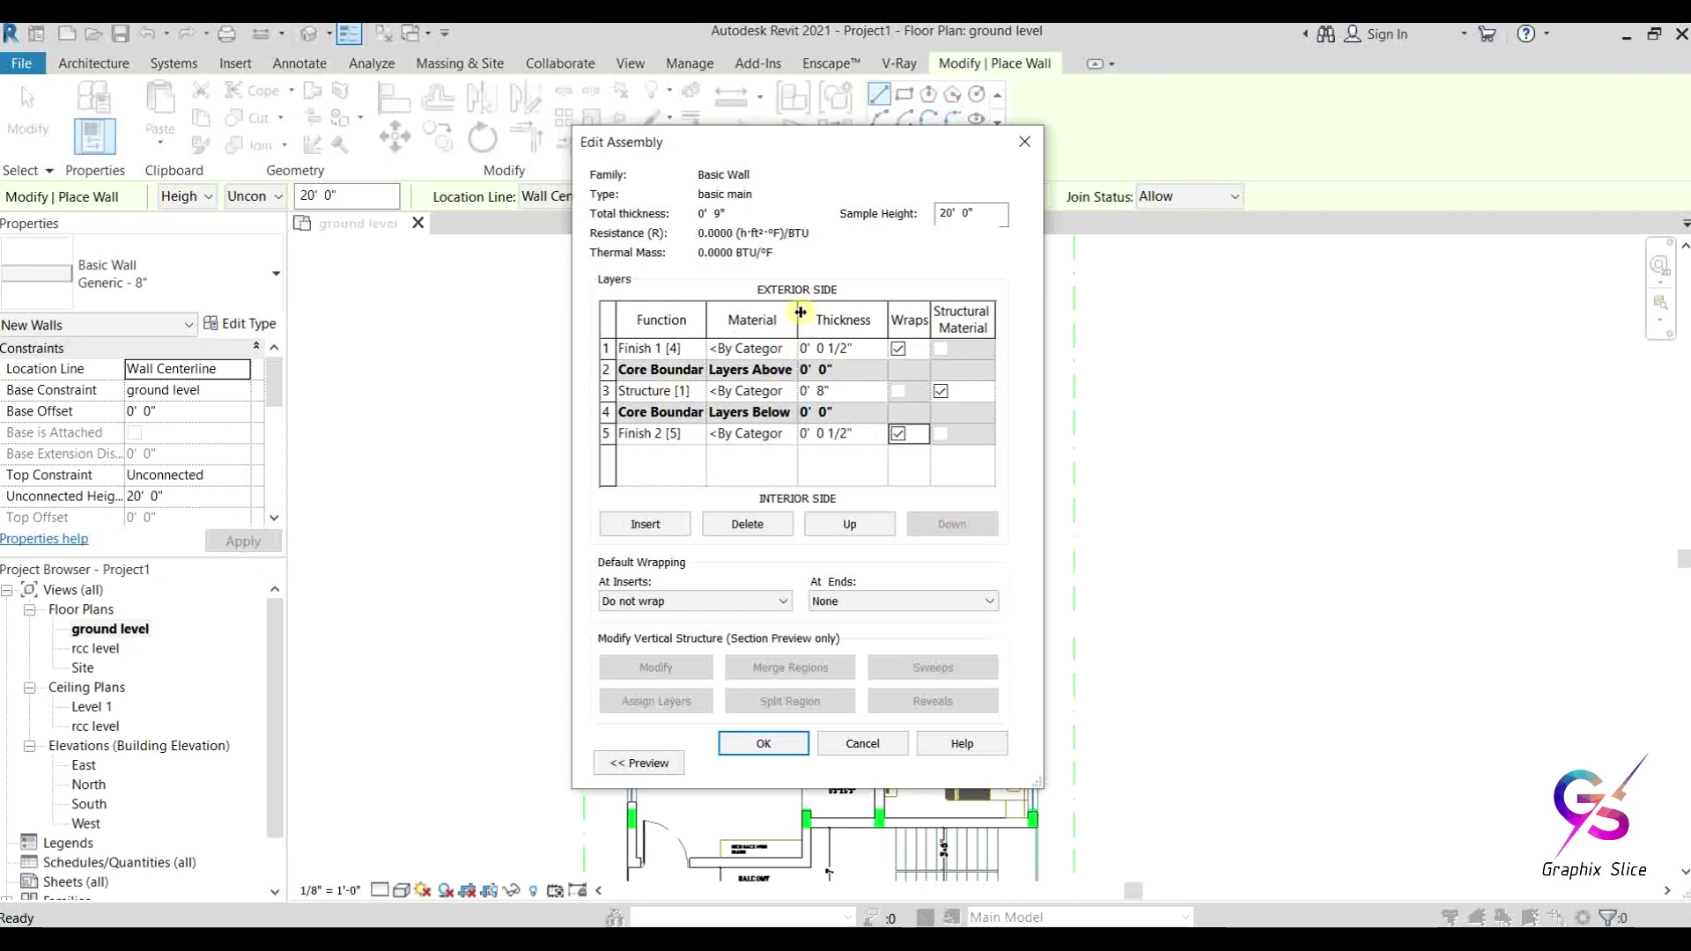
Step: Assign common brick to the Finish 1 layer and vinyl composition to the Finish 2 layer, and accept the basic main wall type
left_click_drag(799, 313, 804, 313)
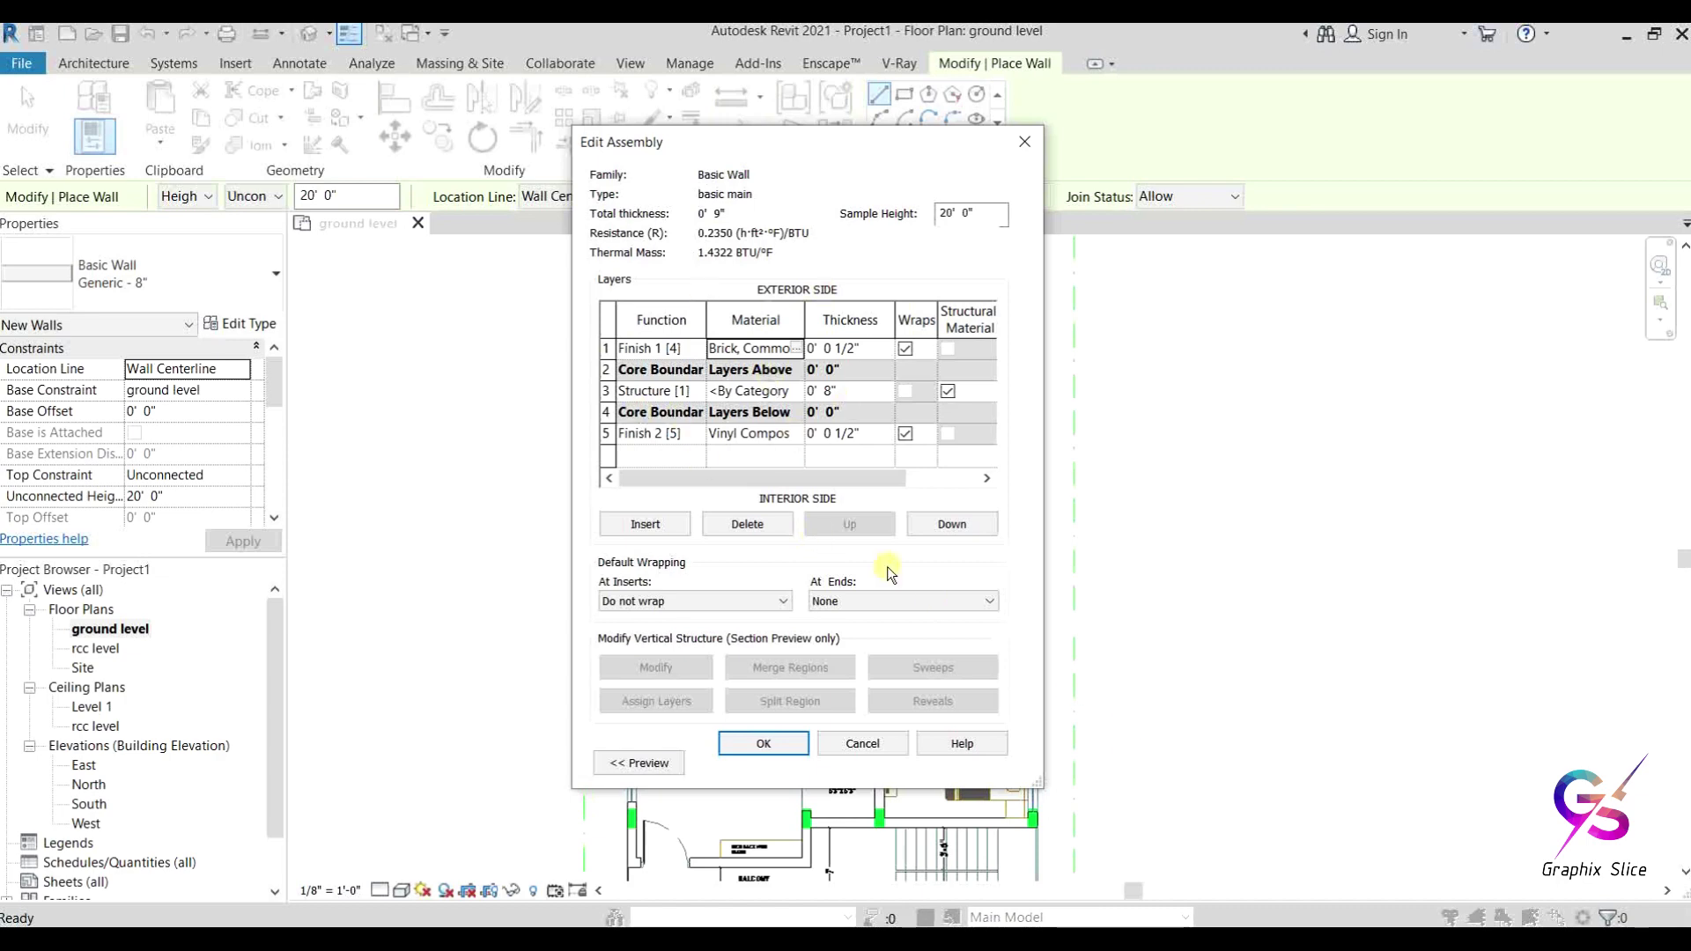
left_click(764, 744)
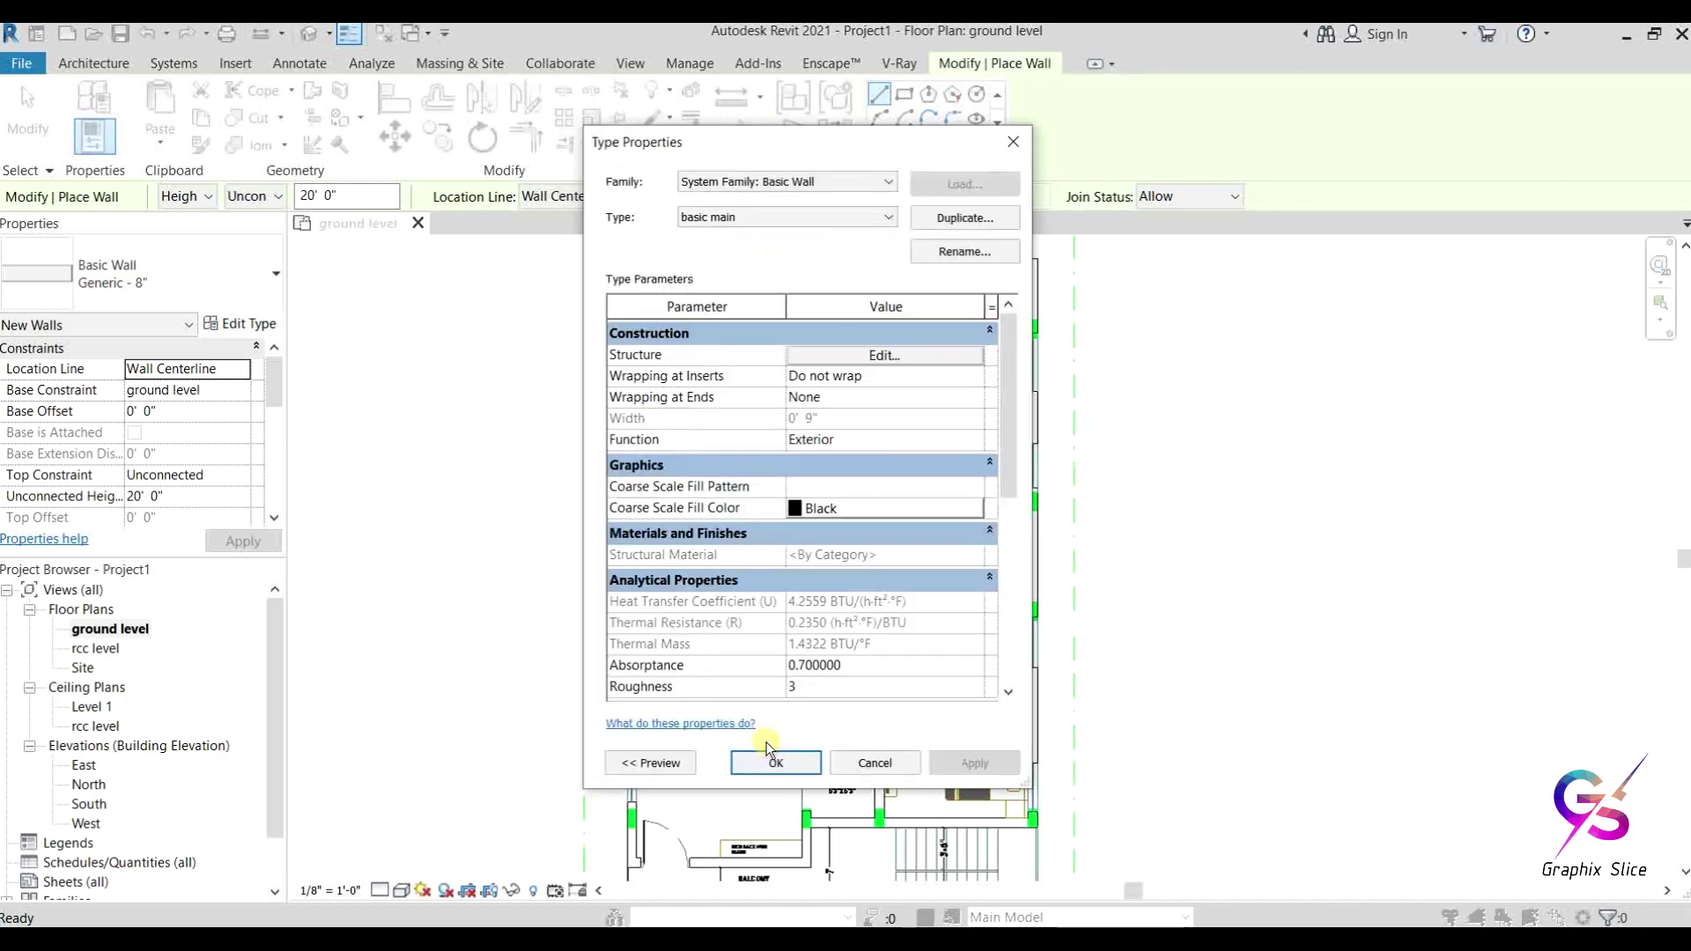
left_click(779, 763)
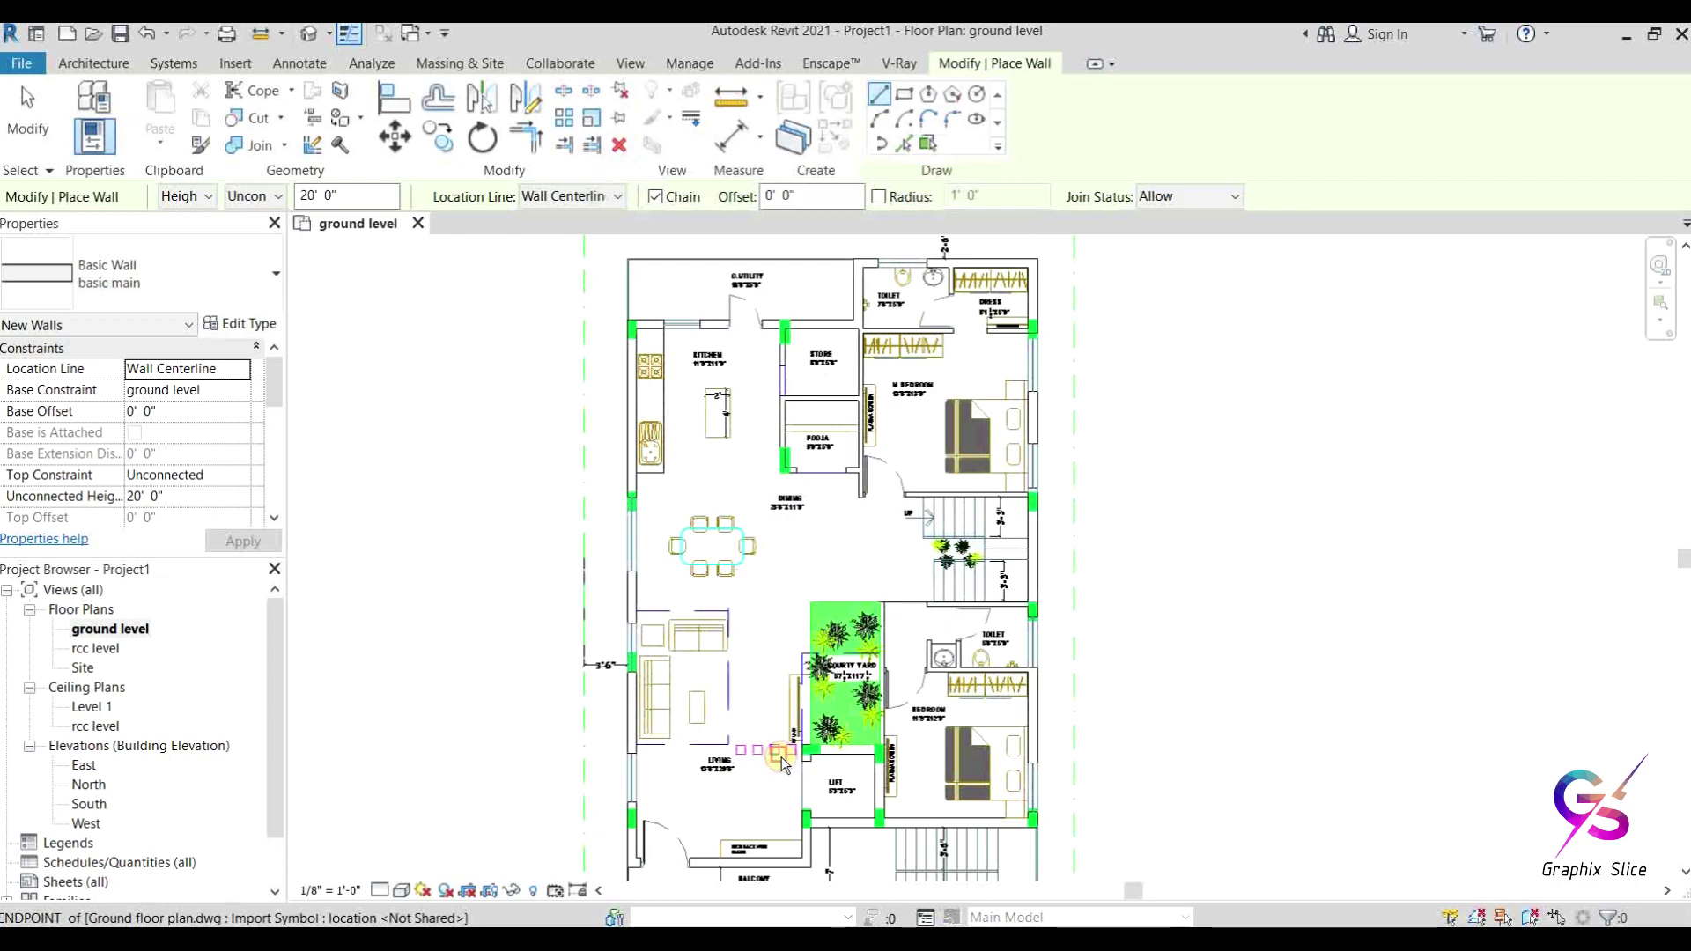
Step: Set the new wall's top limit to rcc level and its location line to Finish Face: Exterior
middle_click_drag(781, 763, 792, 633)
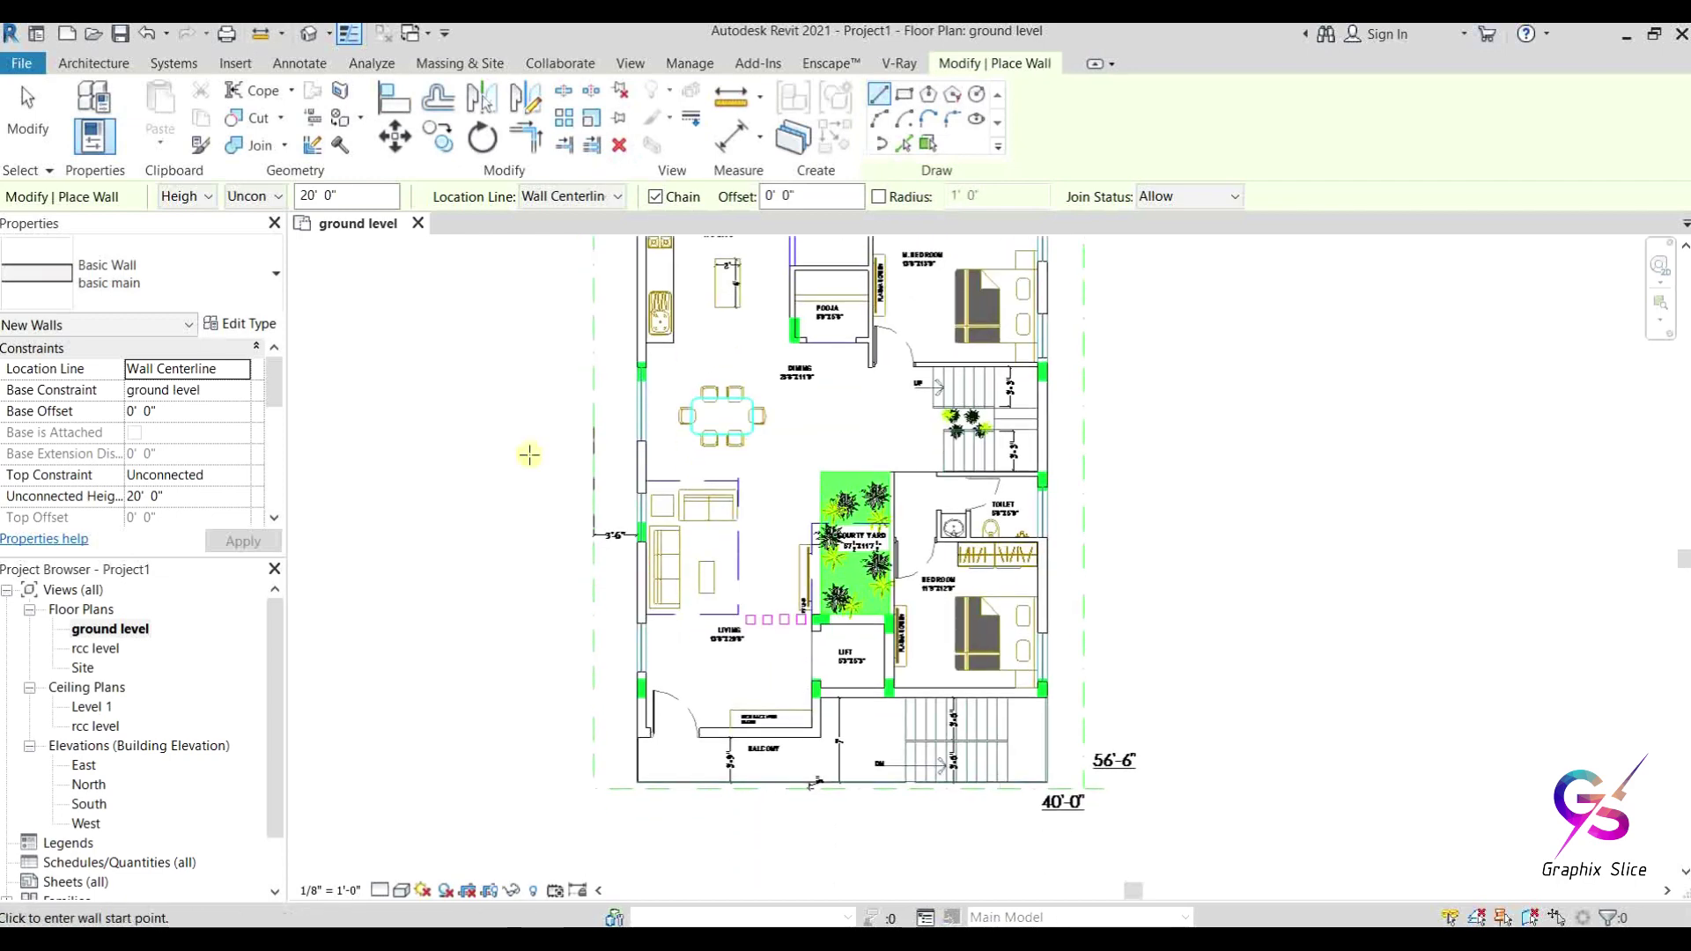
left_click(272, 196)
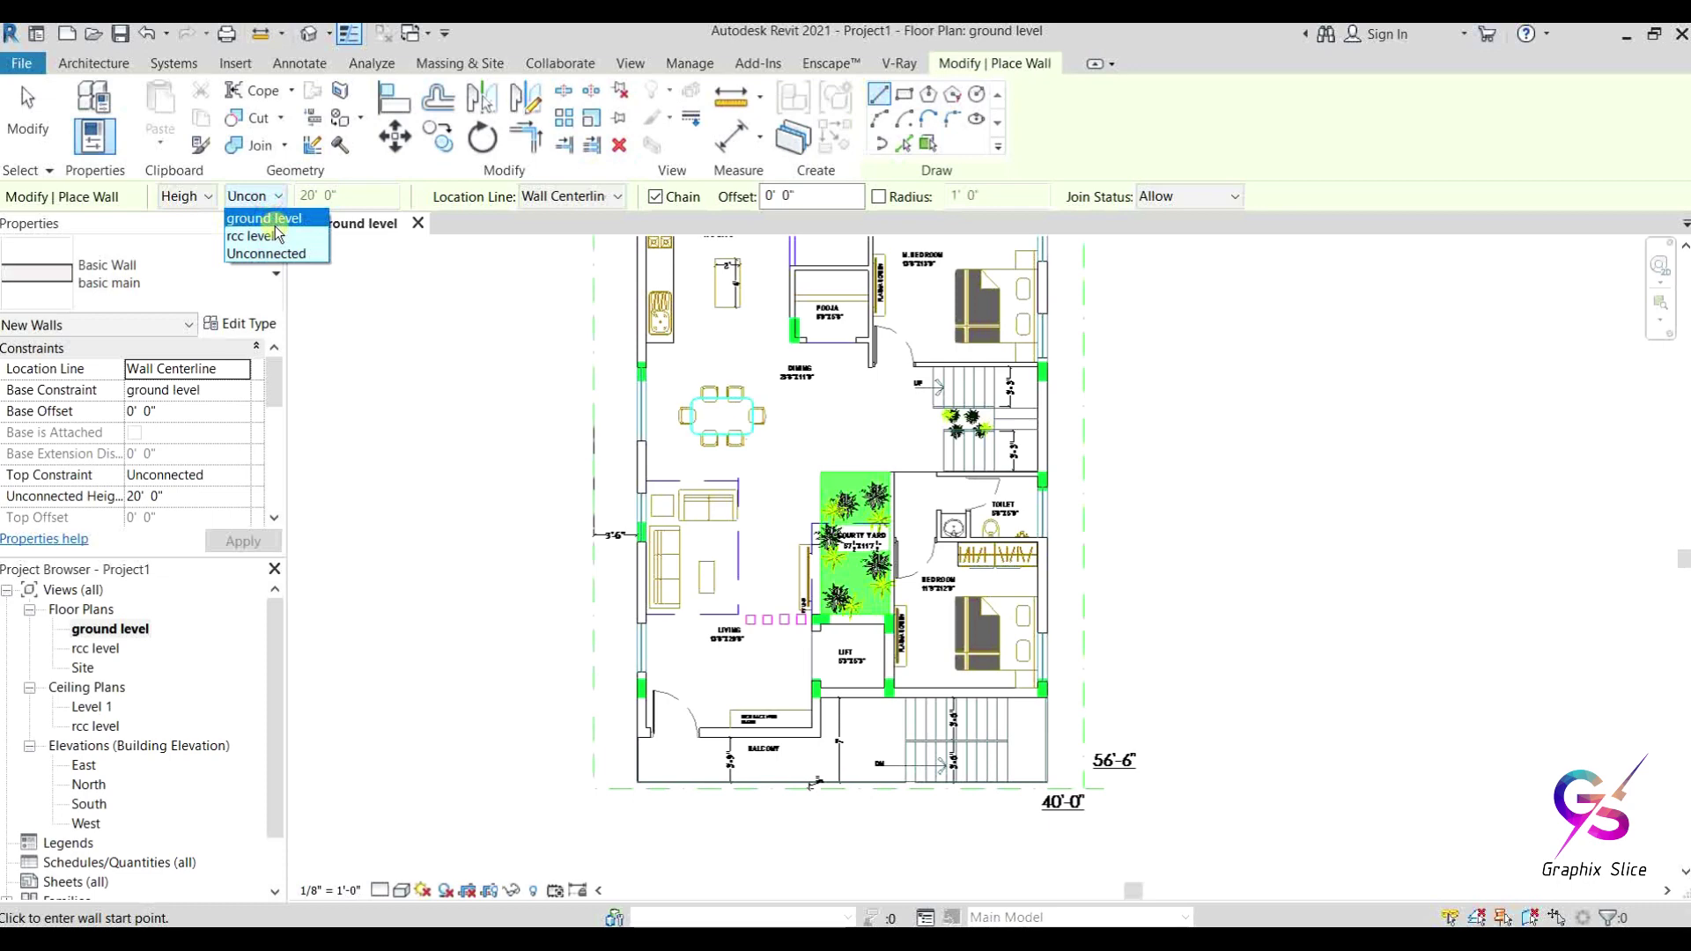
left_click(266, 253)
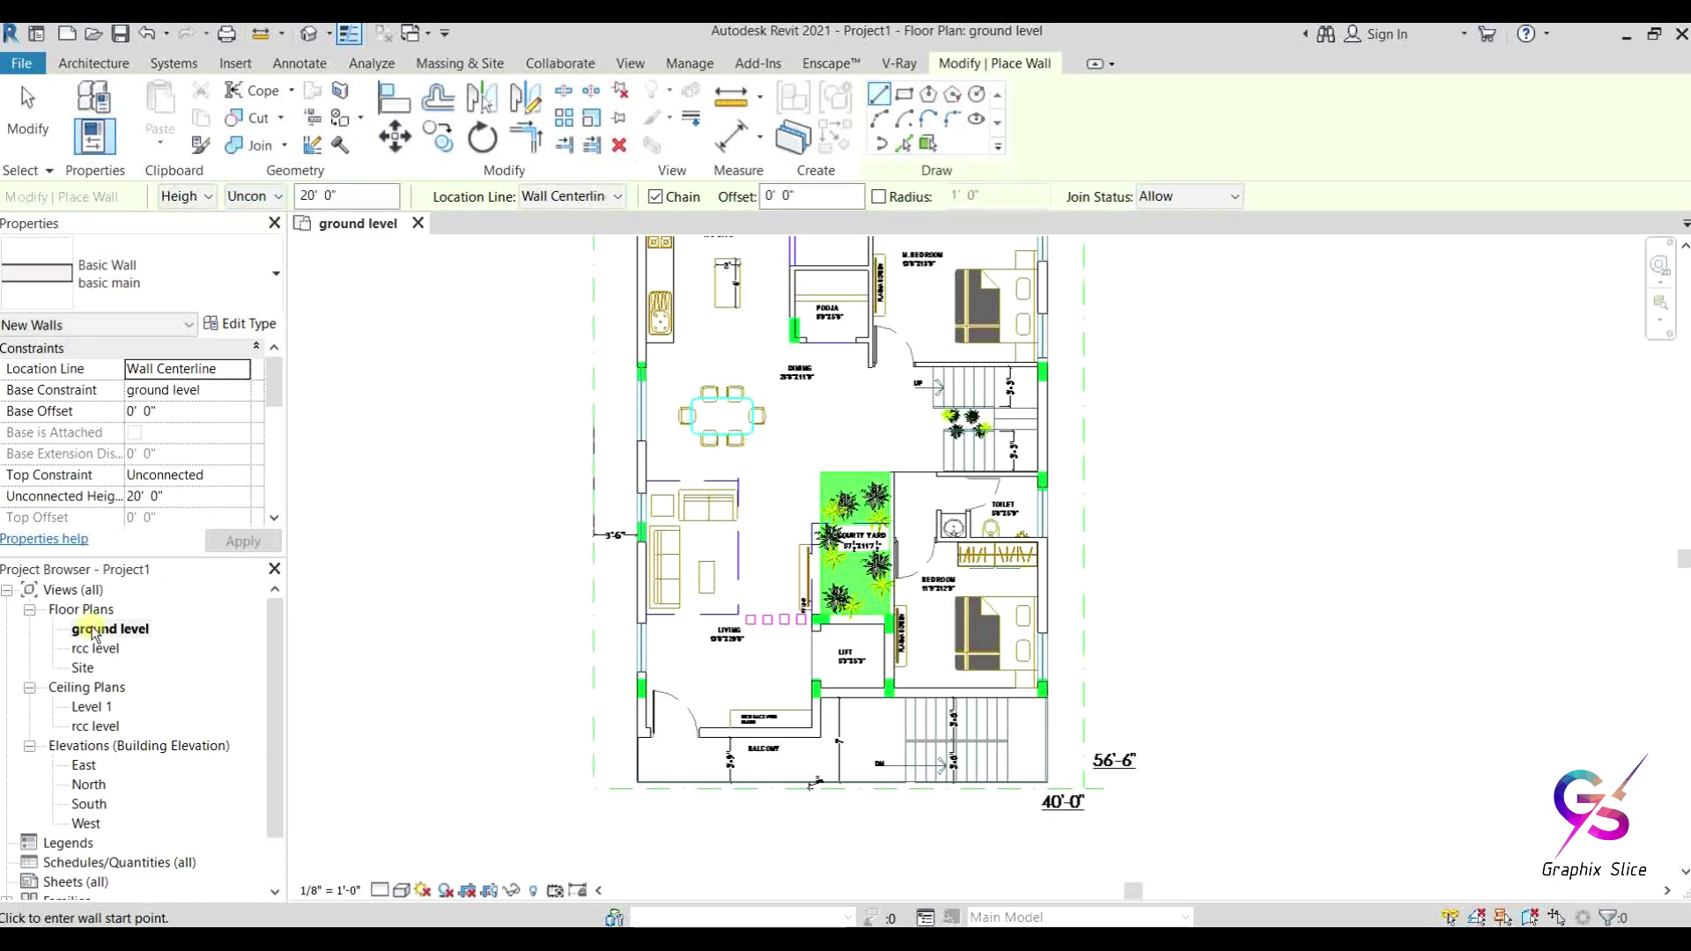
left_click(258, 197)
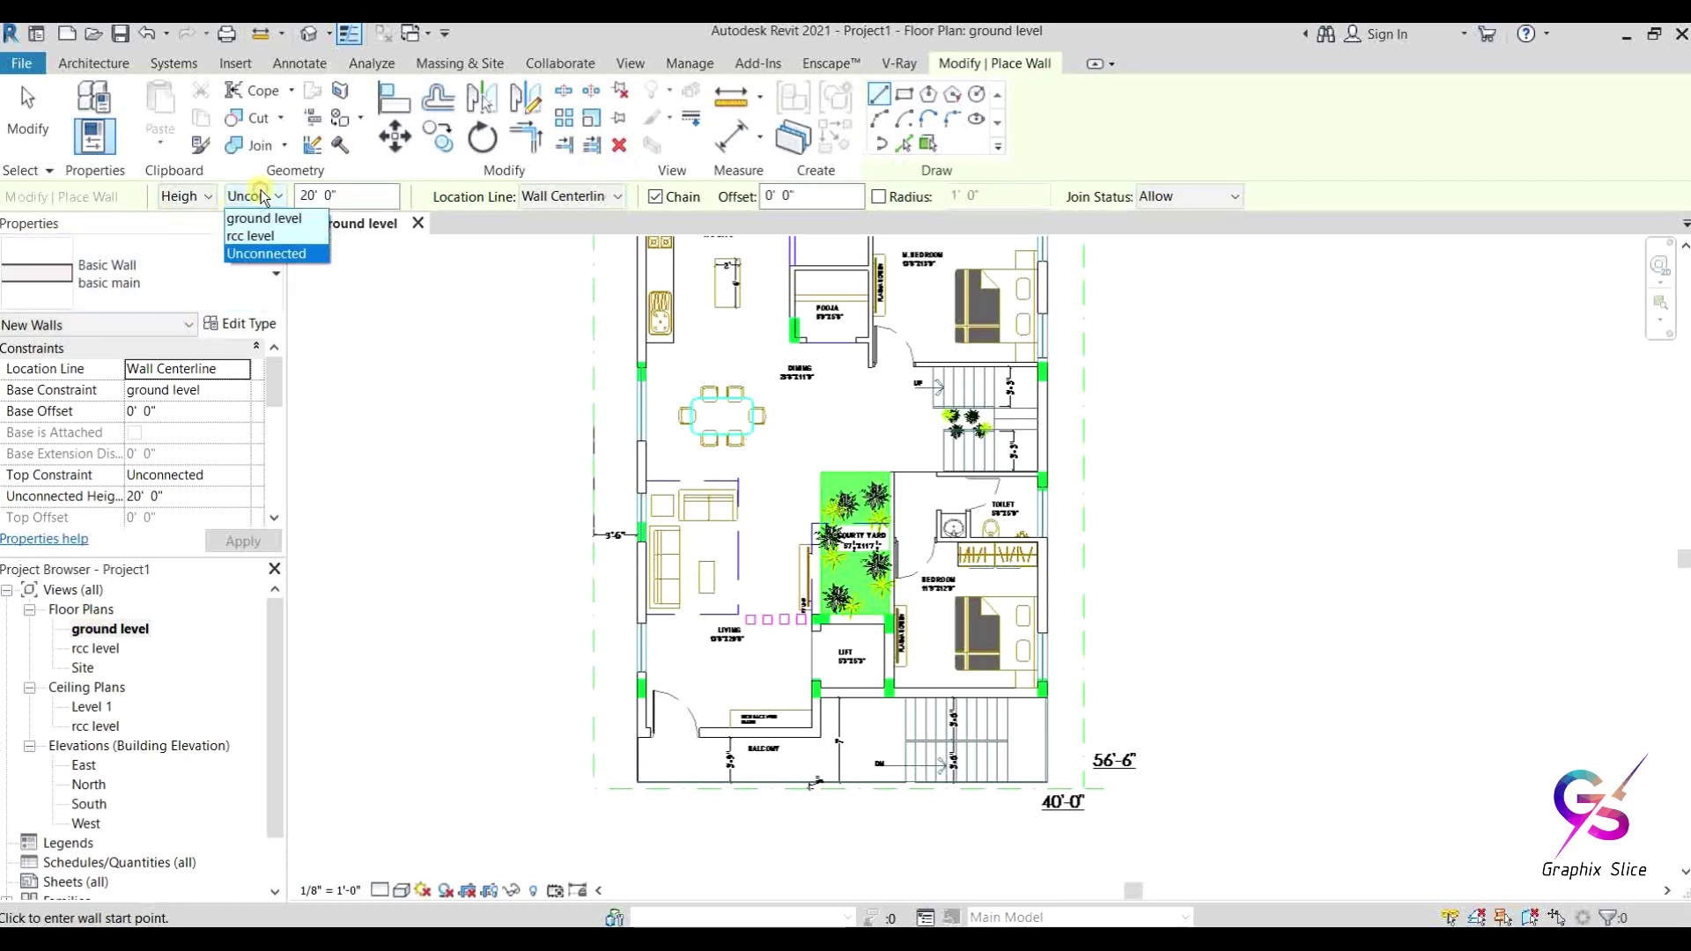
left_click(257, 234)
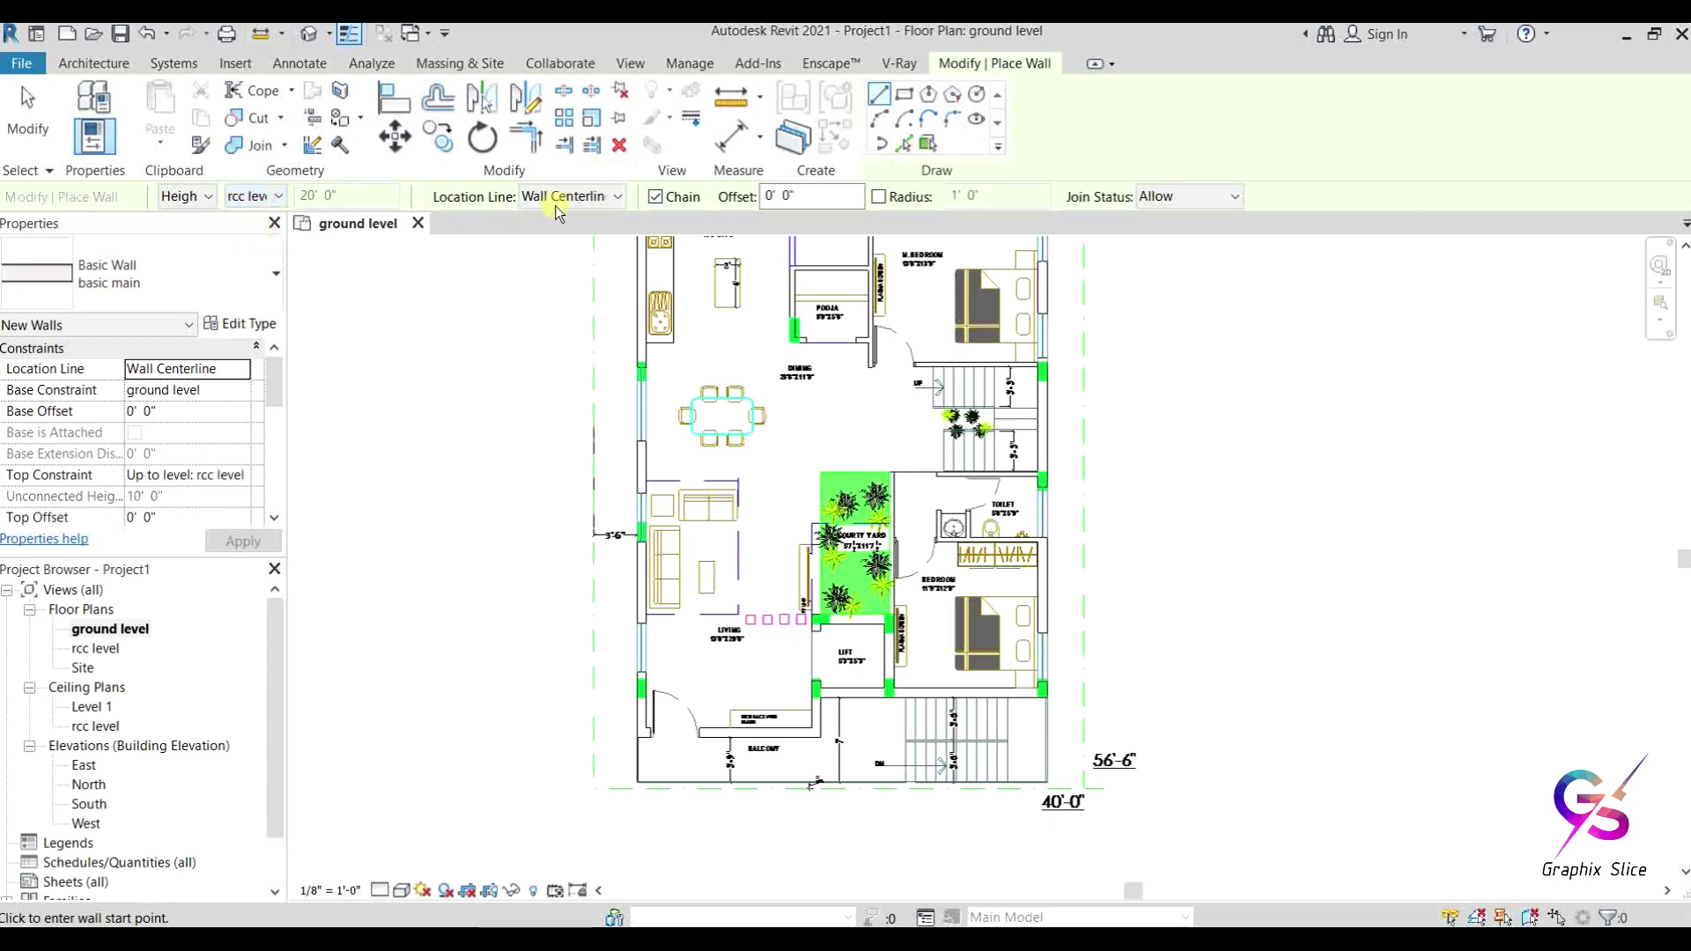
left_click(596, 195)
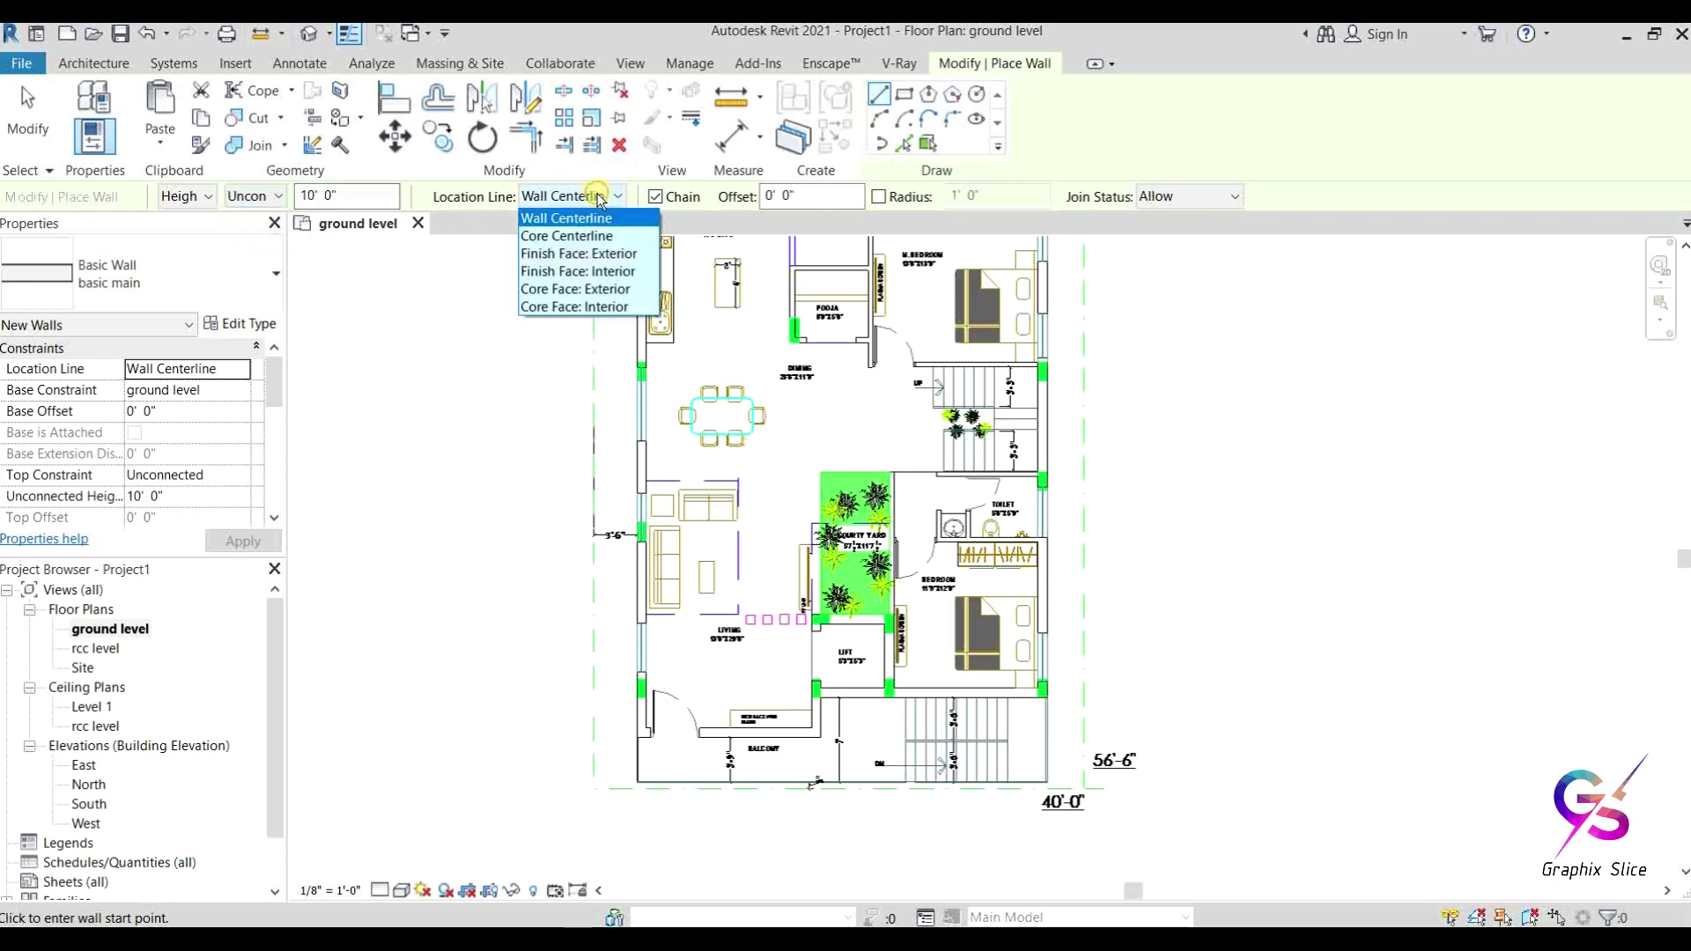
left_click(580, 255)
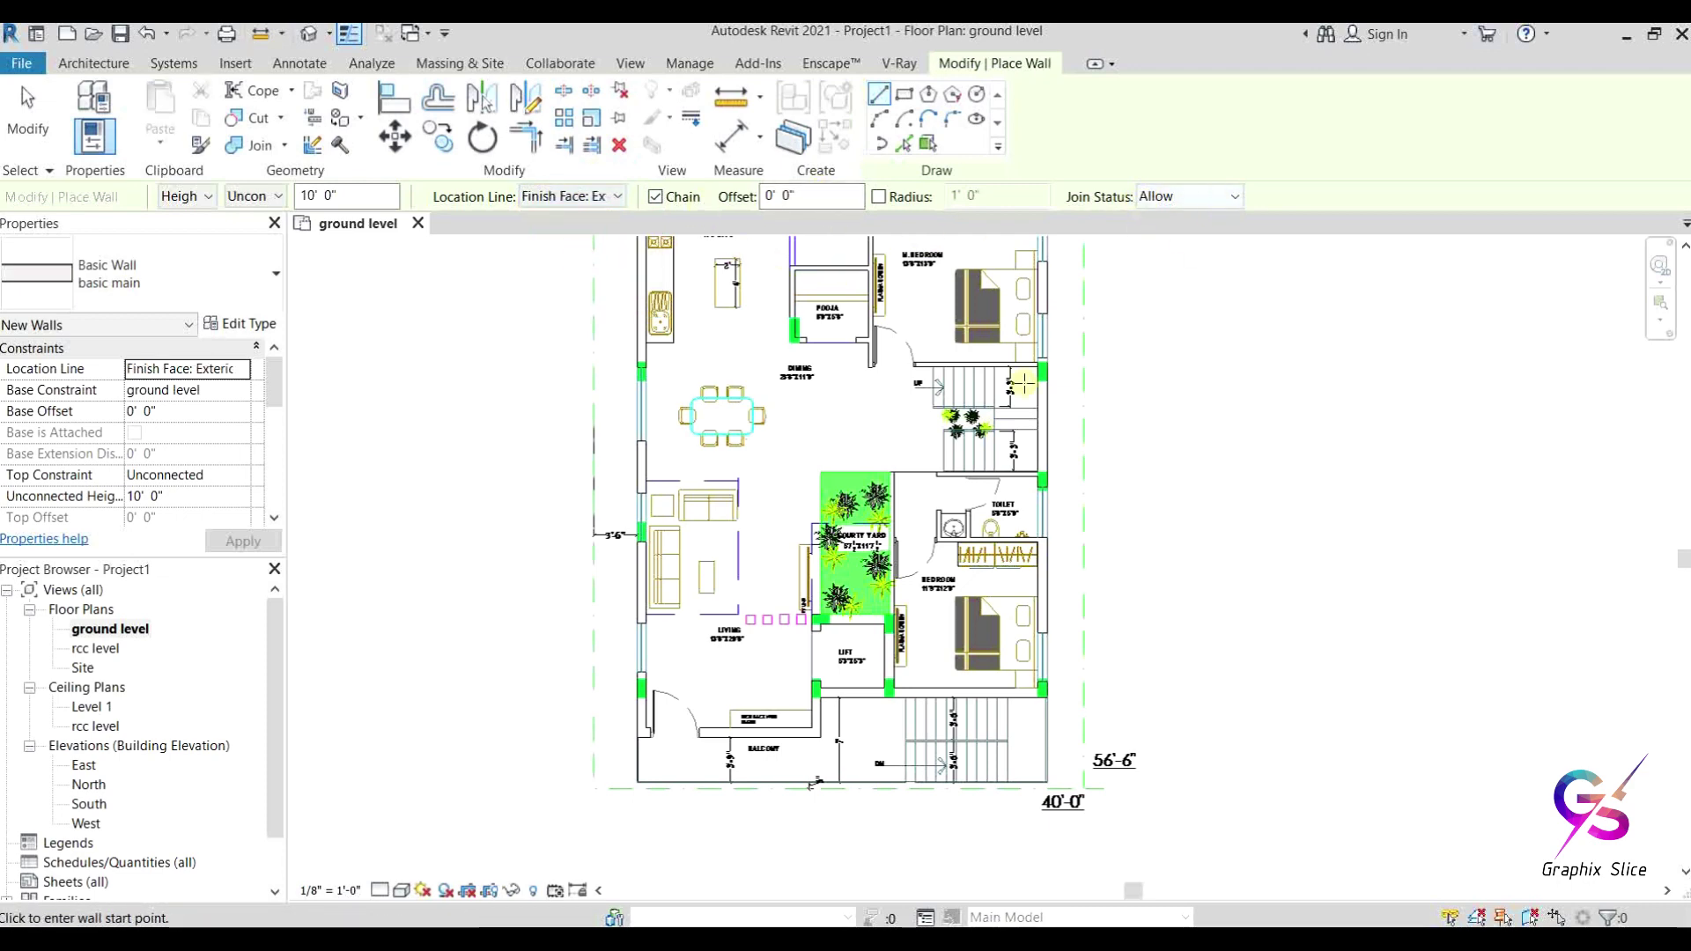
Step: Draw the basic main exterior wall from the outer corner beside the living room entrance along the plan edge to the kitchen's utility-side corner
scroll(639, 725, "up", 4)
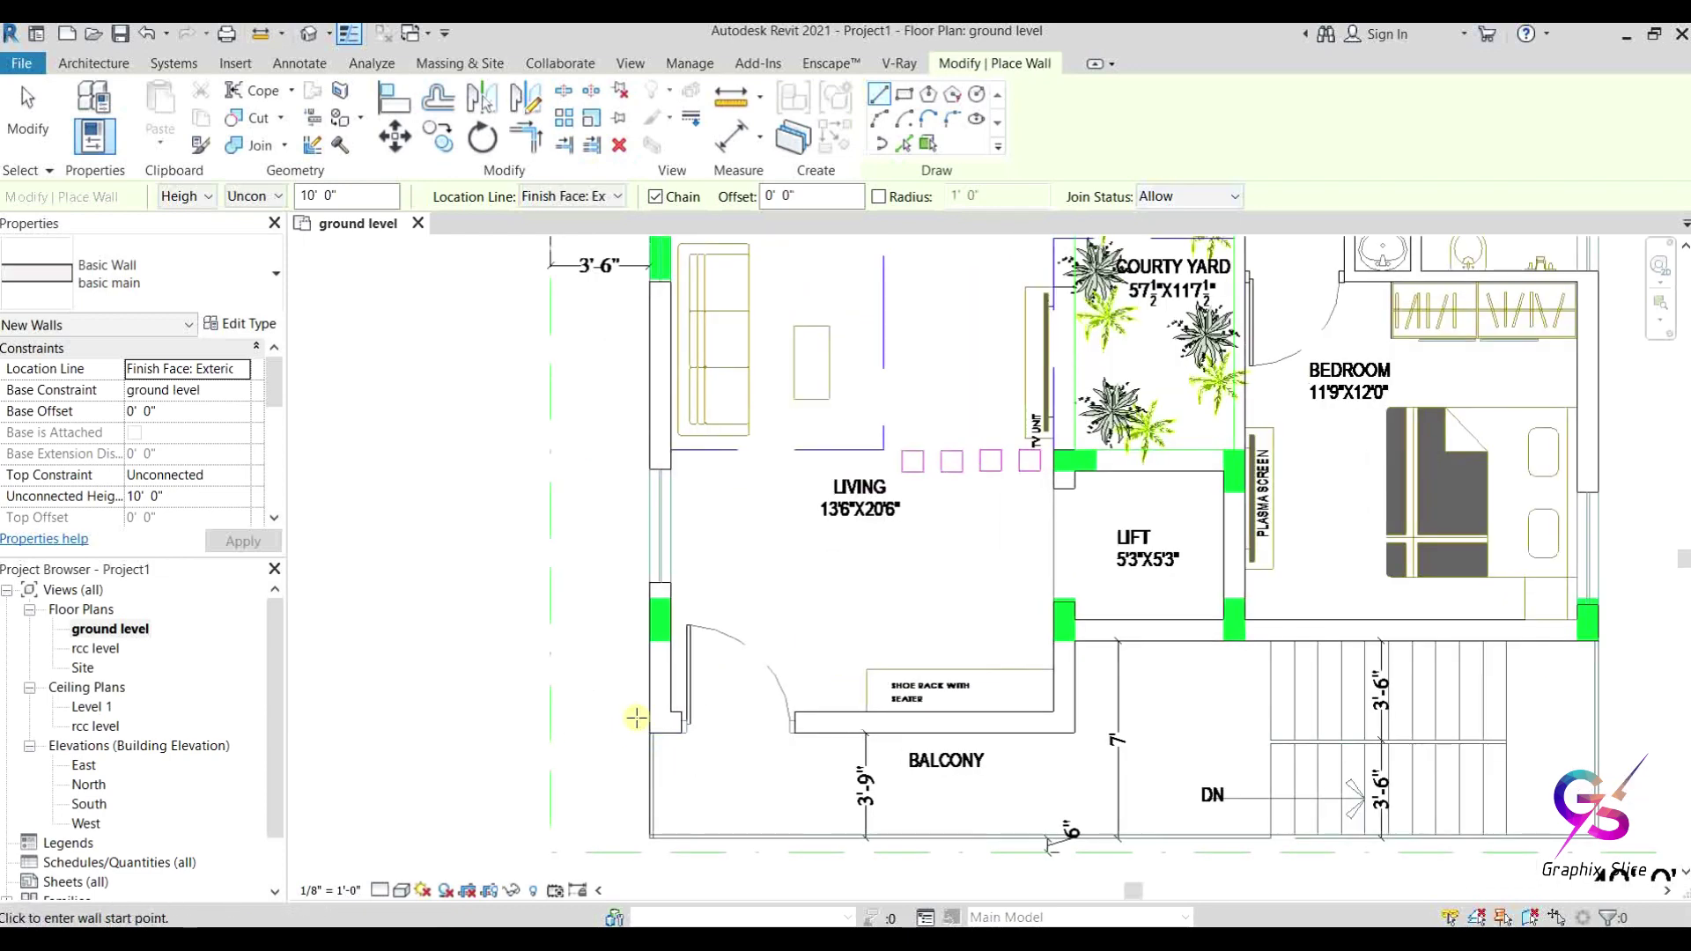
scroll(657, 730, "up", 3)
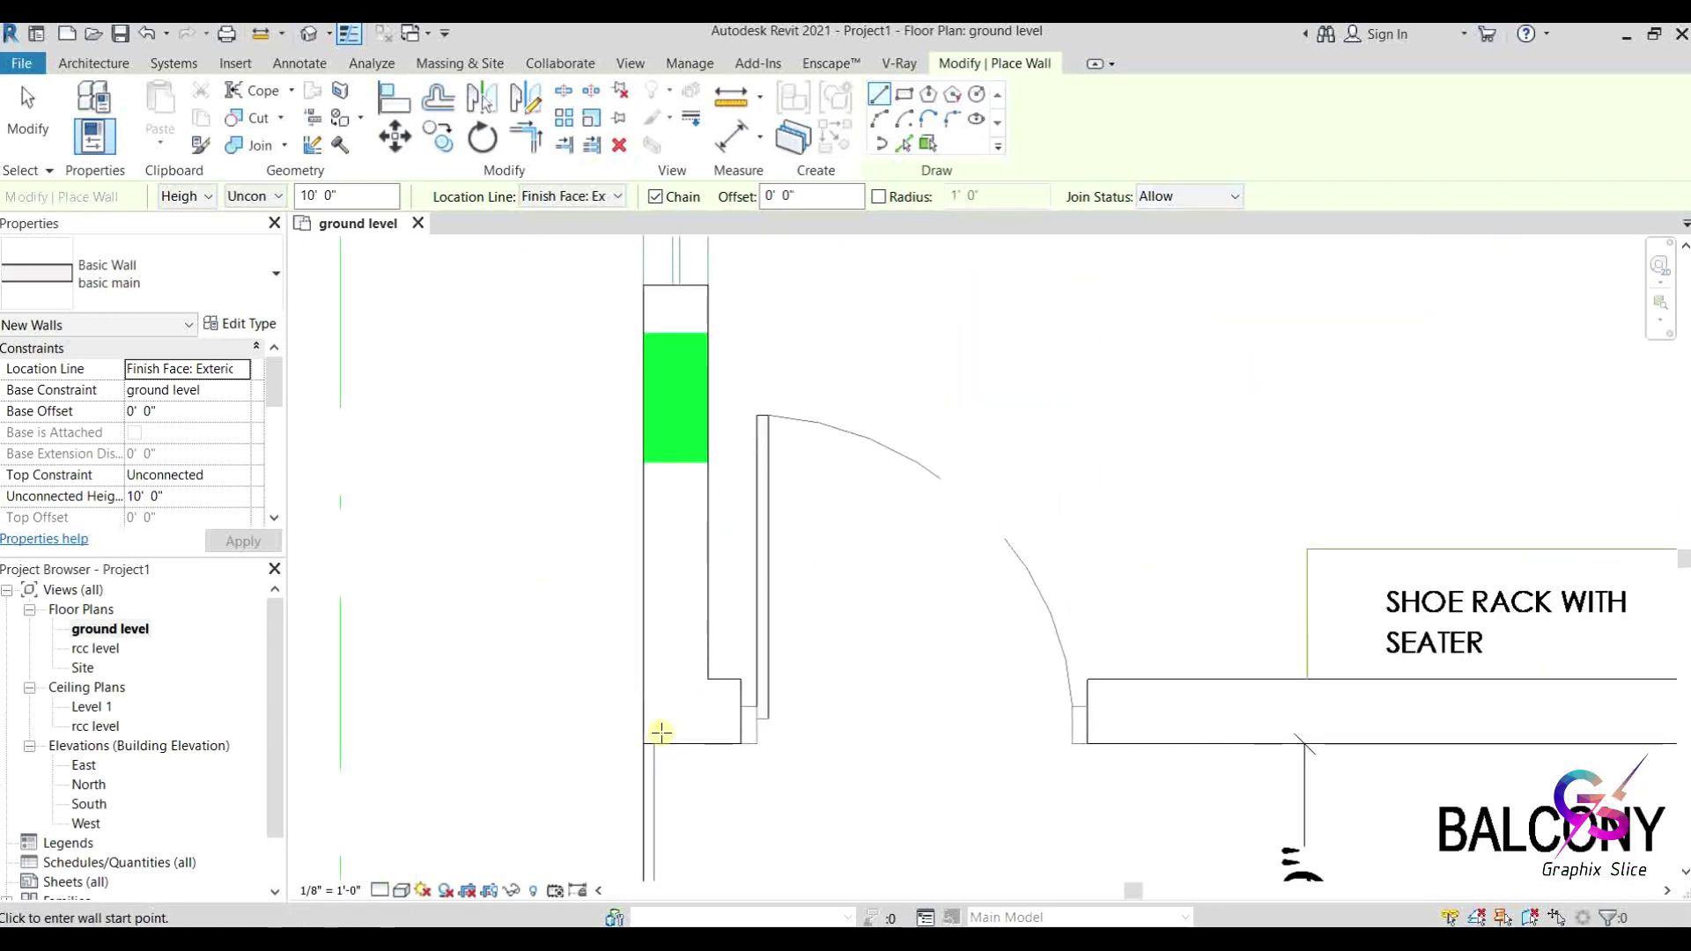
scroll(660, 731, "up", 2)
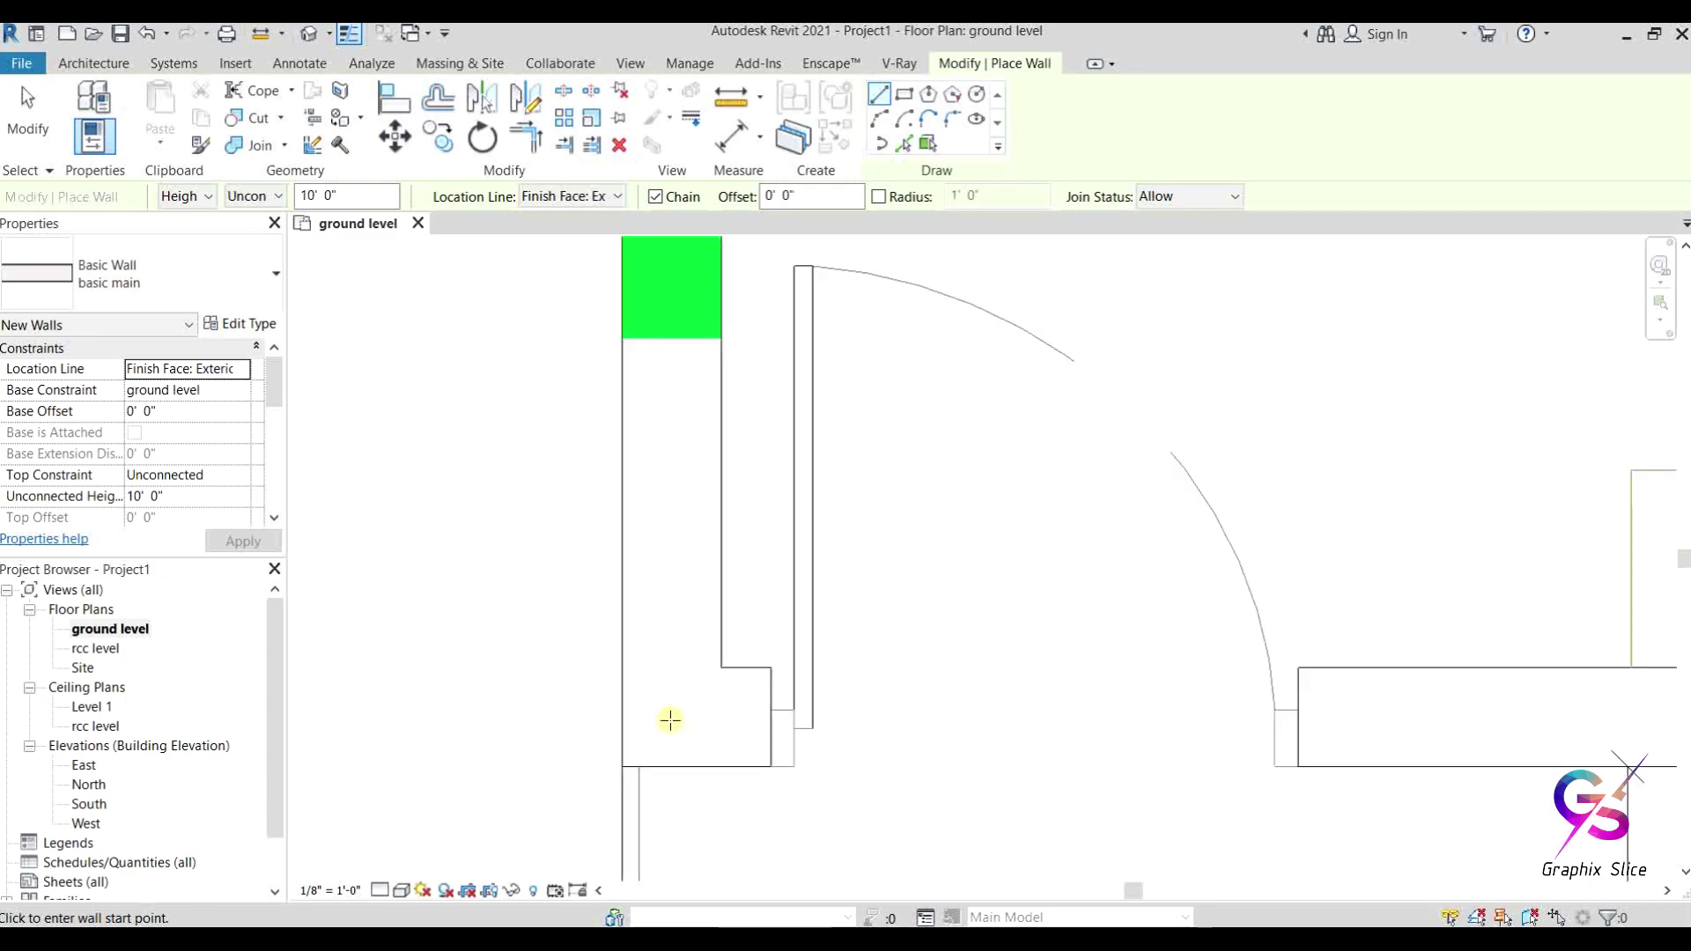
scroll(670, 721, "down", 1)
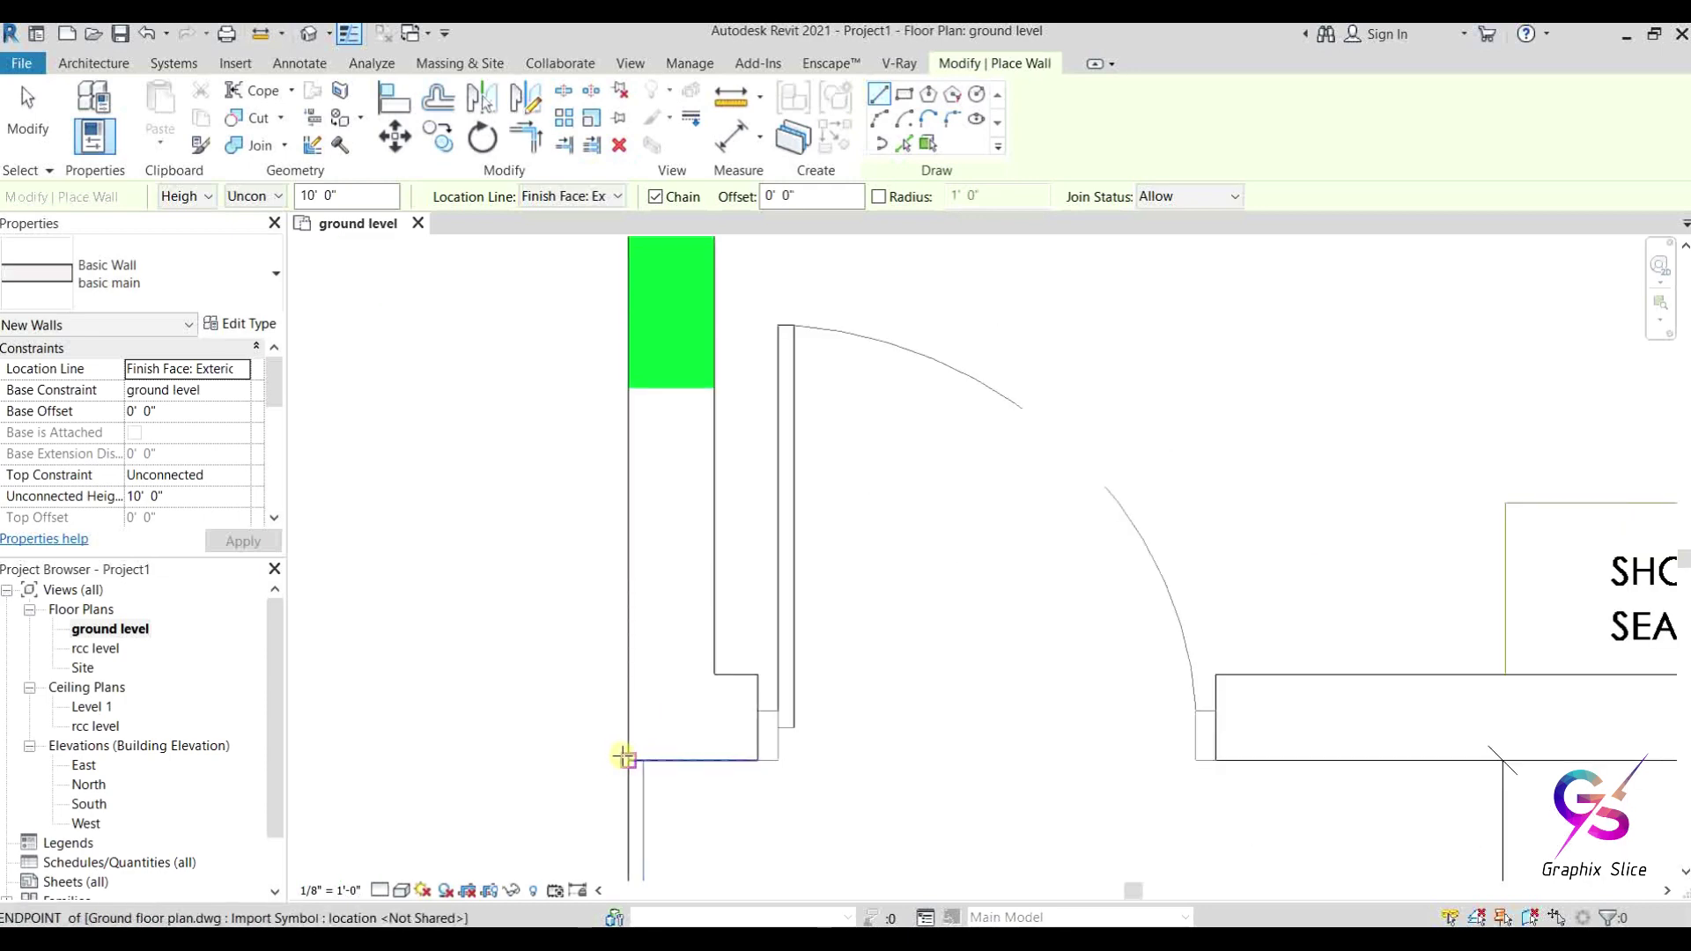
left_click(624, 758)
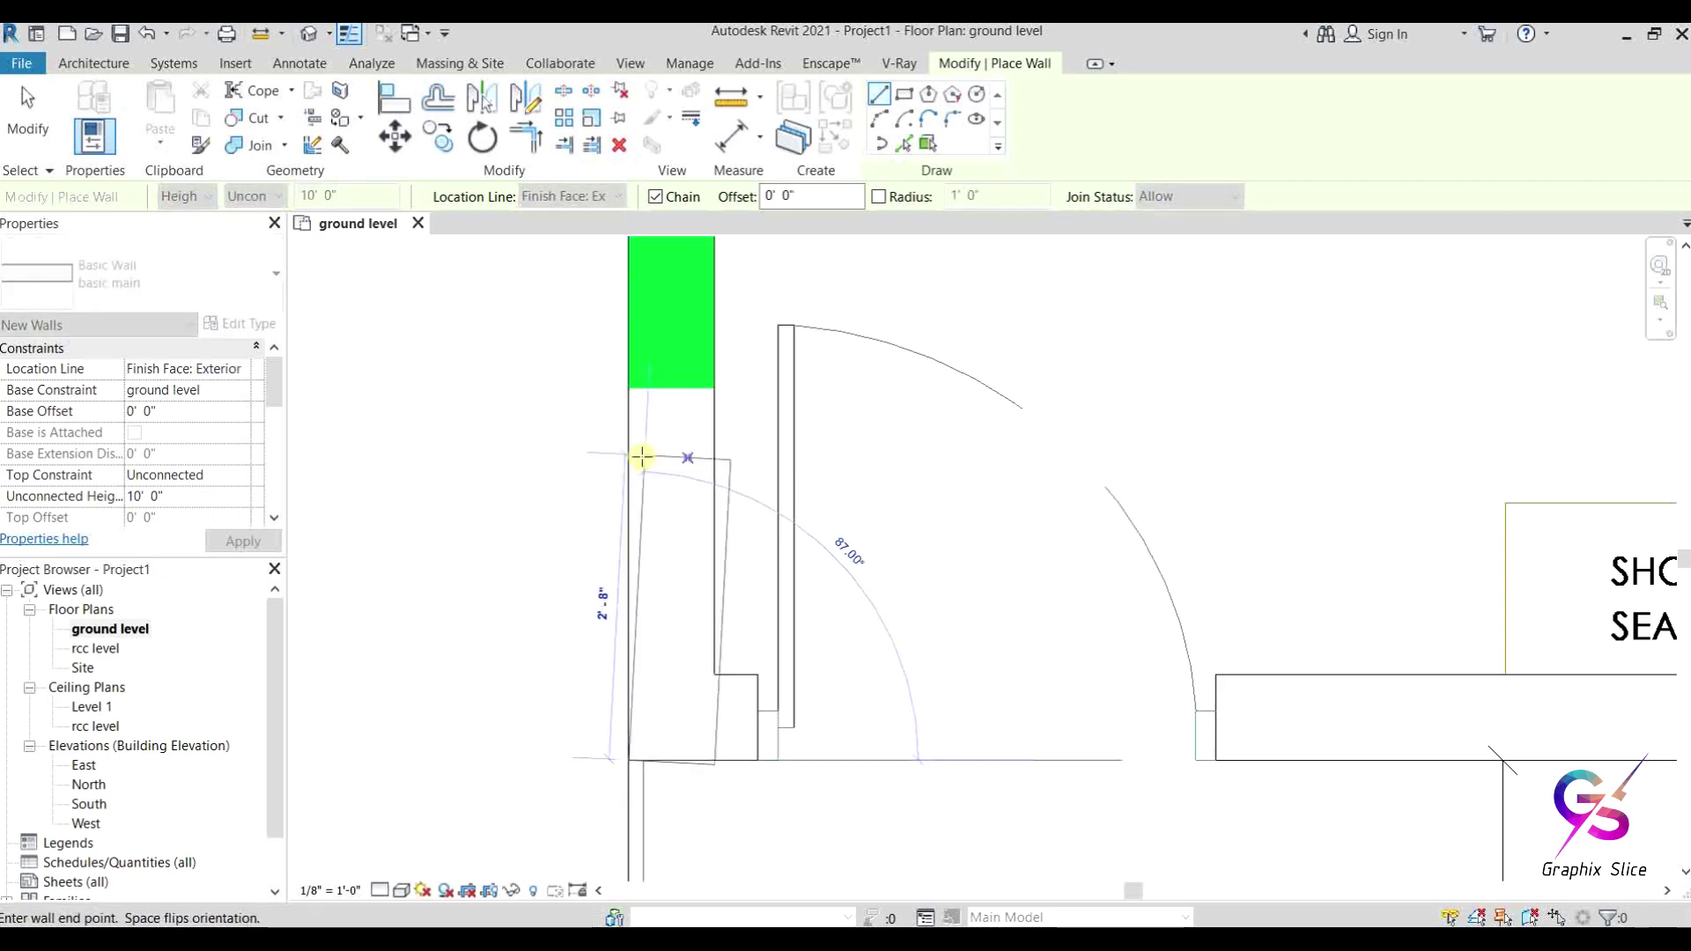
middle_click_drag(642, 456, 623, 754)
scroll(614, 745, "down", 6)
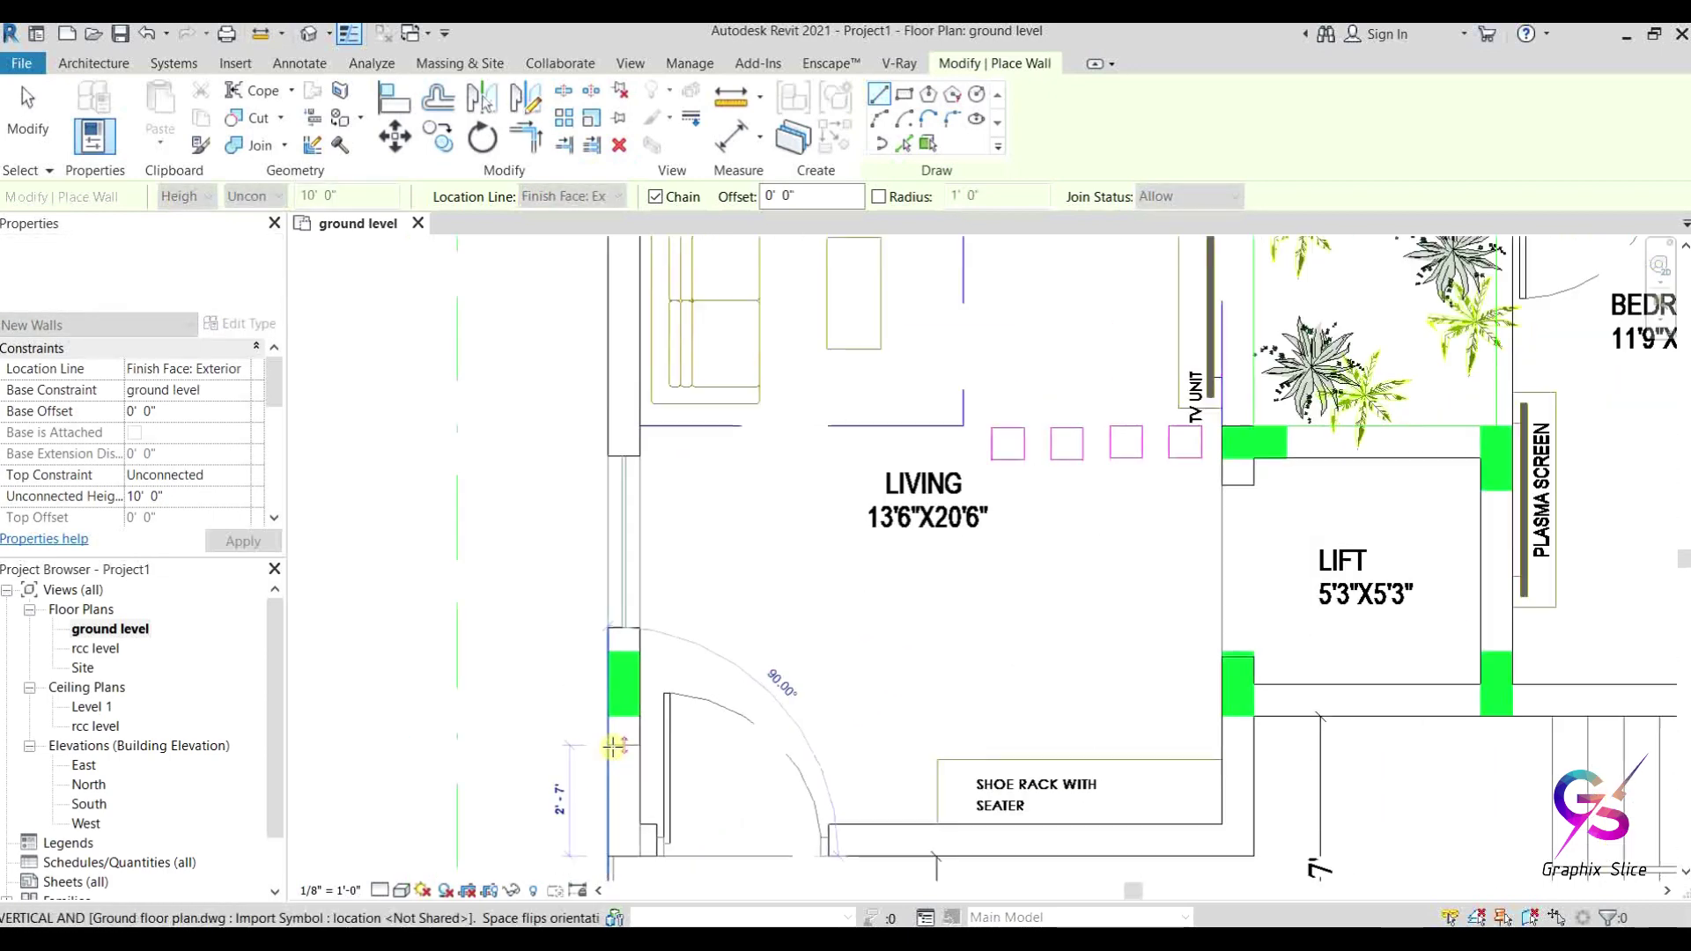
scroll(614, 747, "down", 2)
middle_click_drag(629, 539, 630, 726)
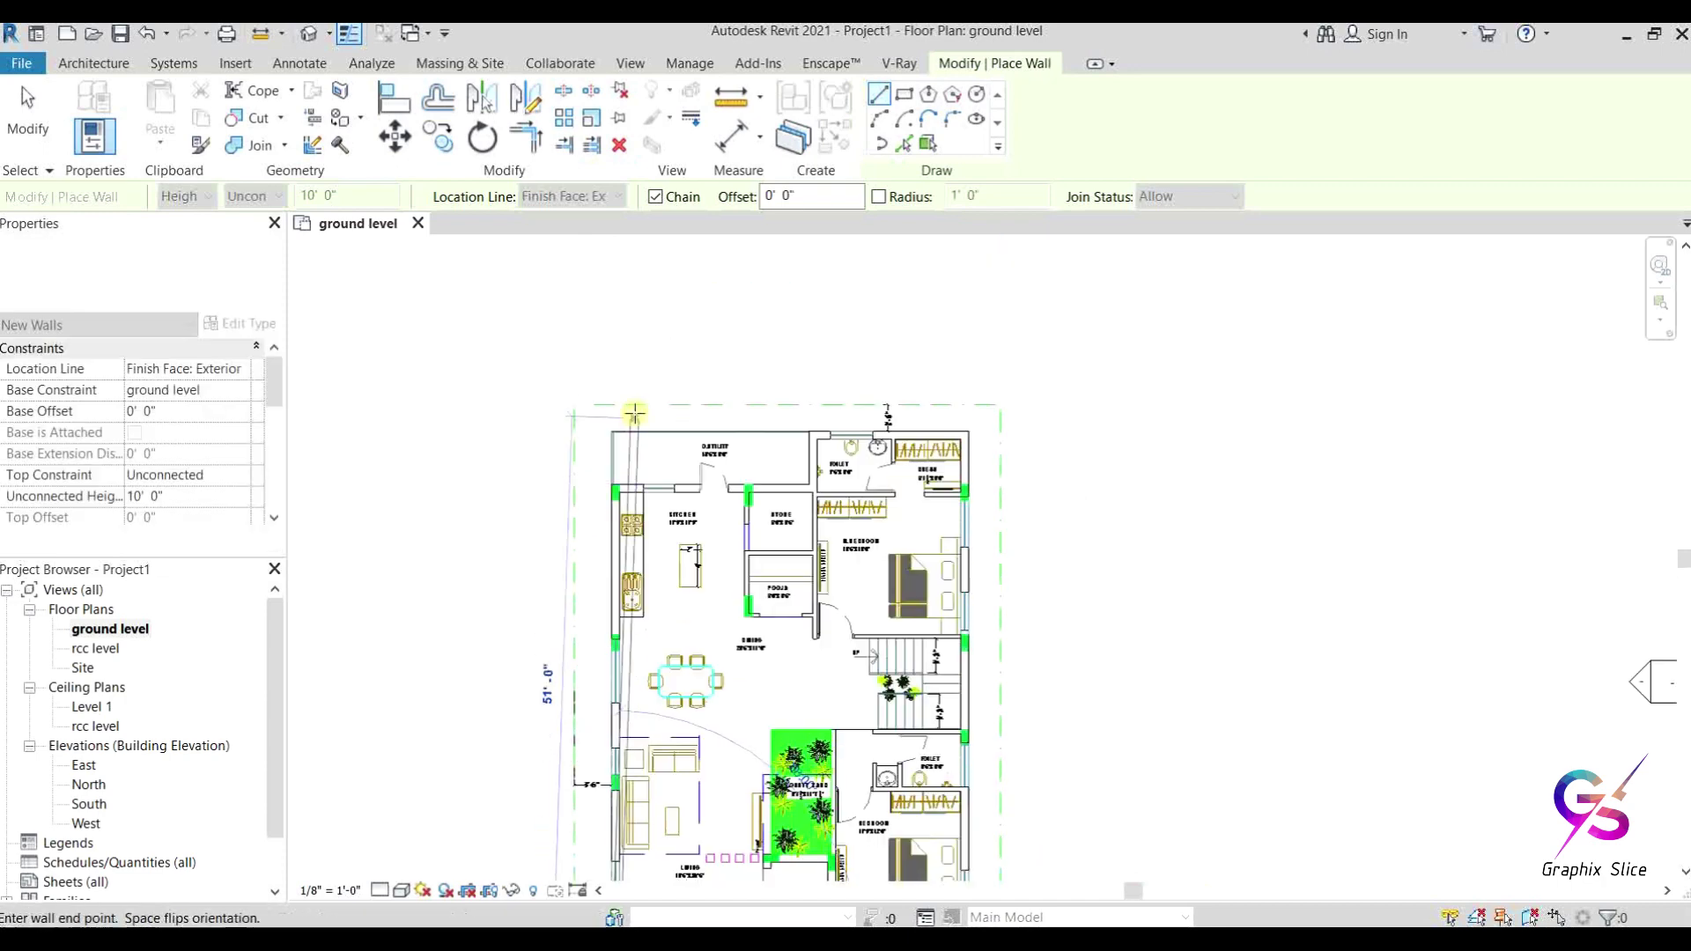
scroll(621, 492, "up", 10)
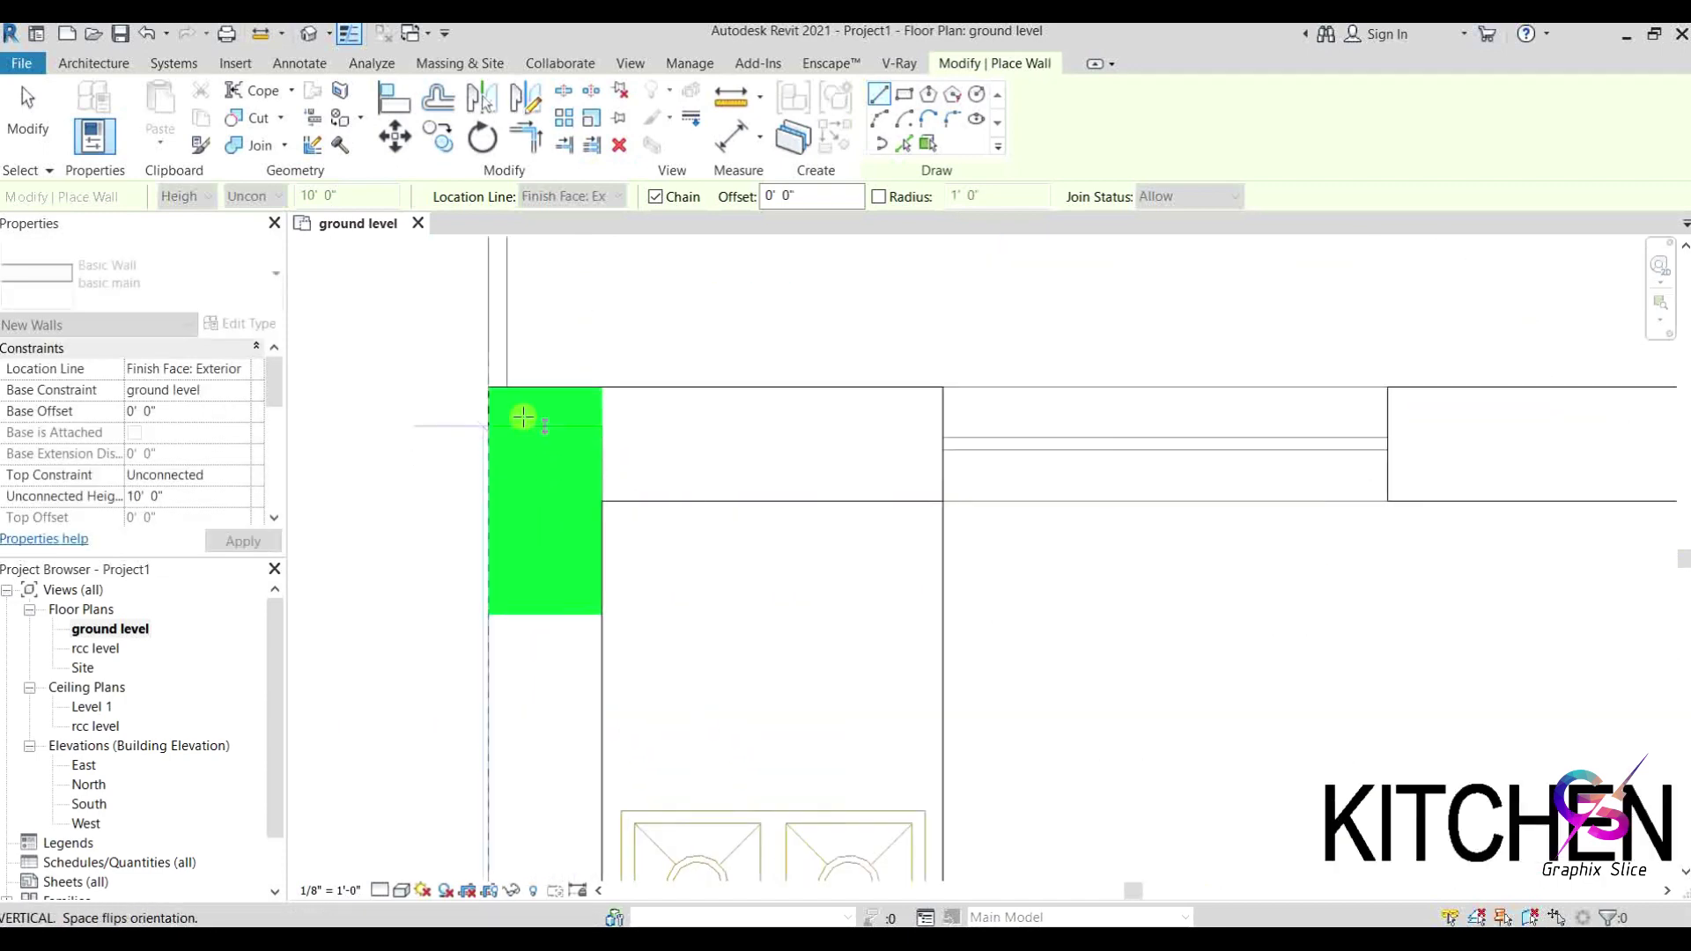
scroll(575, 540, "down", 4)
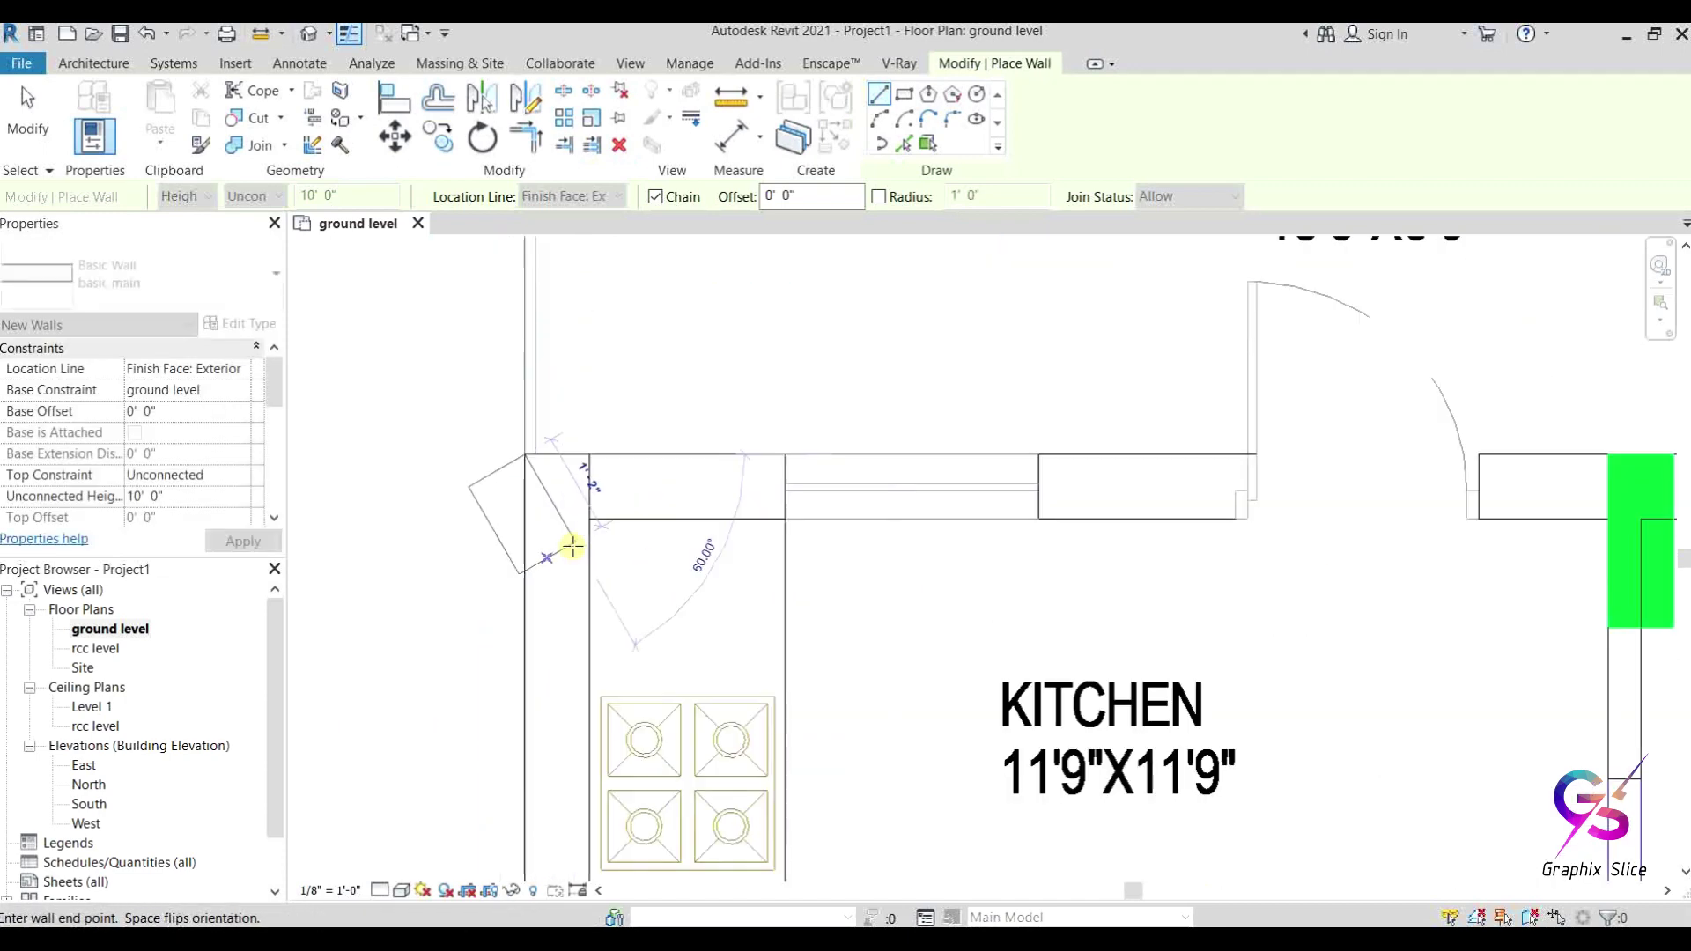
Step: Continue the exterior wall about 18'-6" along the kitchen and store, and turn it 5'-0" along the end of O. Utility
scroll(434, 498, "down", 3)
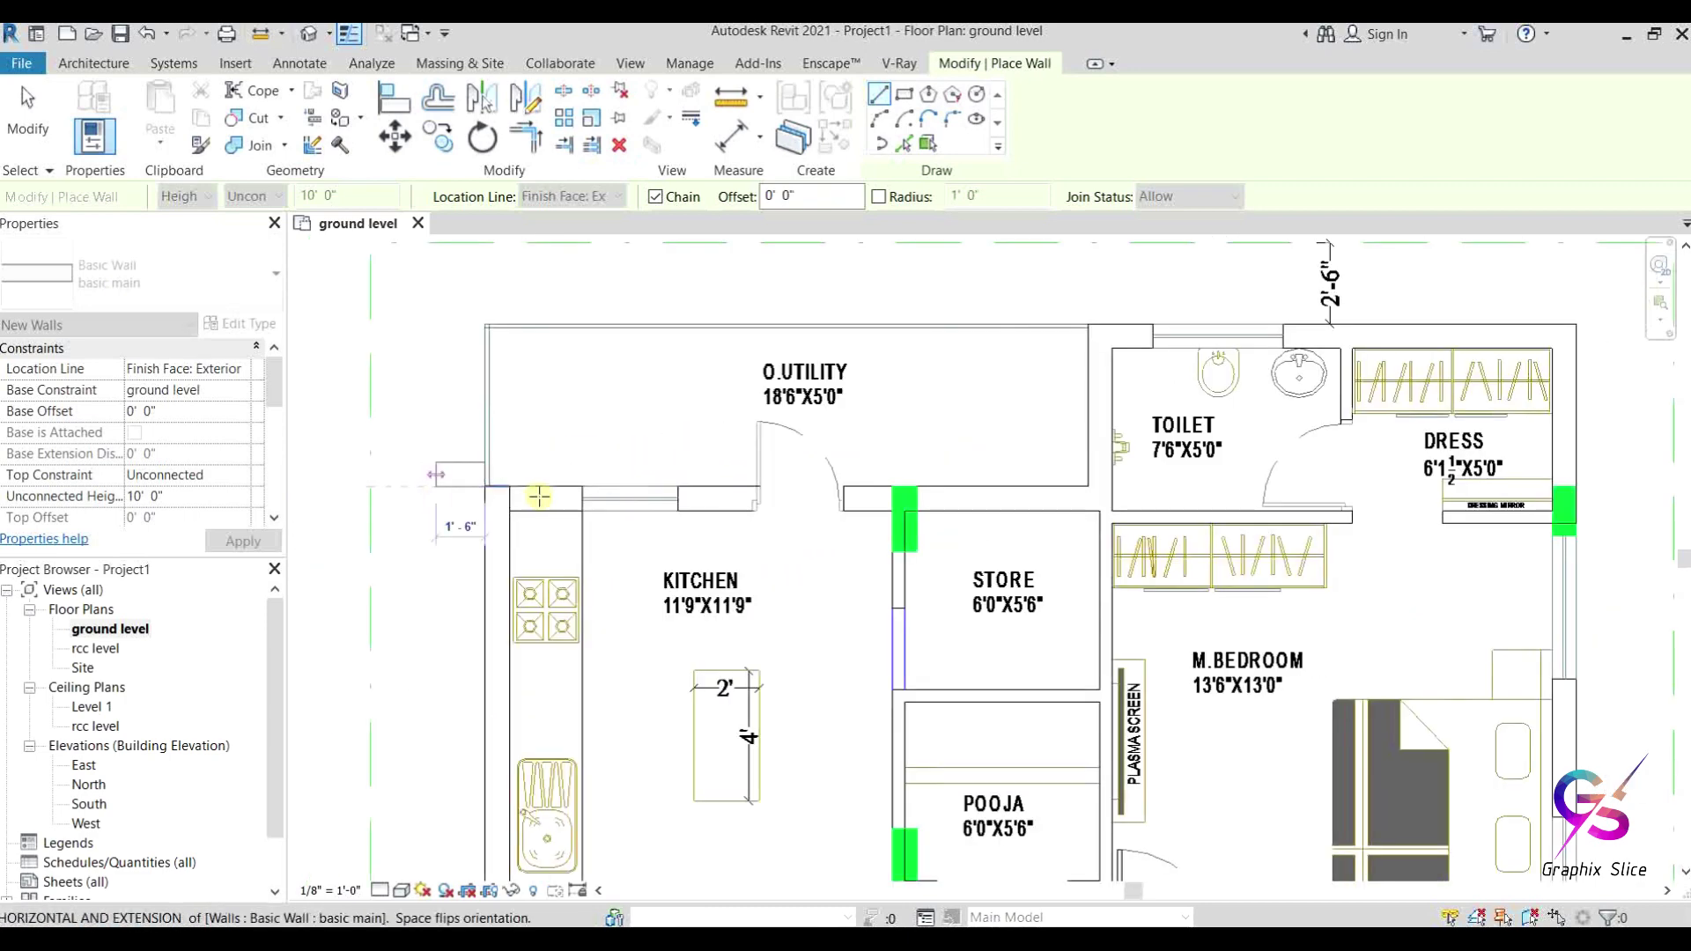
scroll(837, 483, "up", 2)
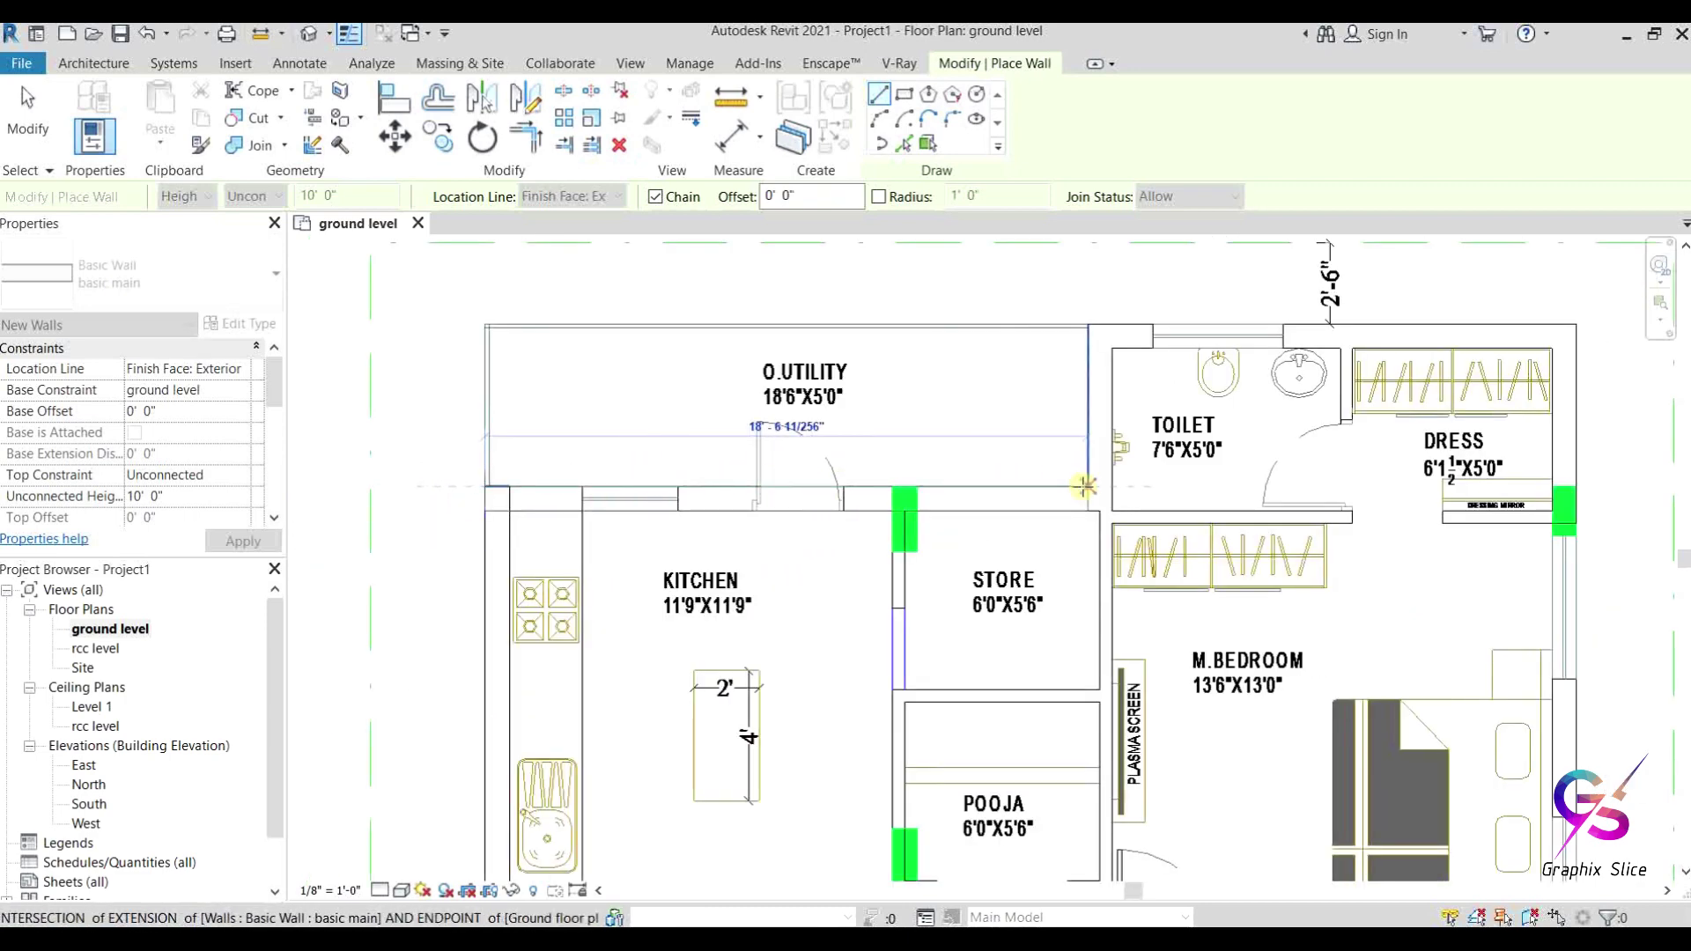
left_click(1085, 486)
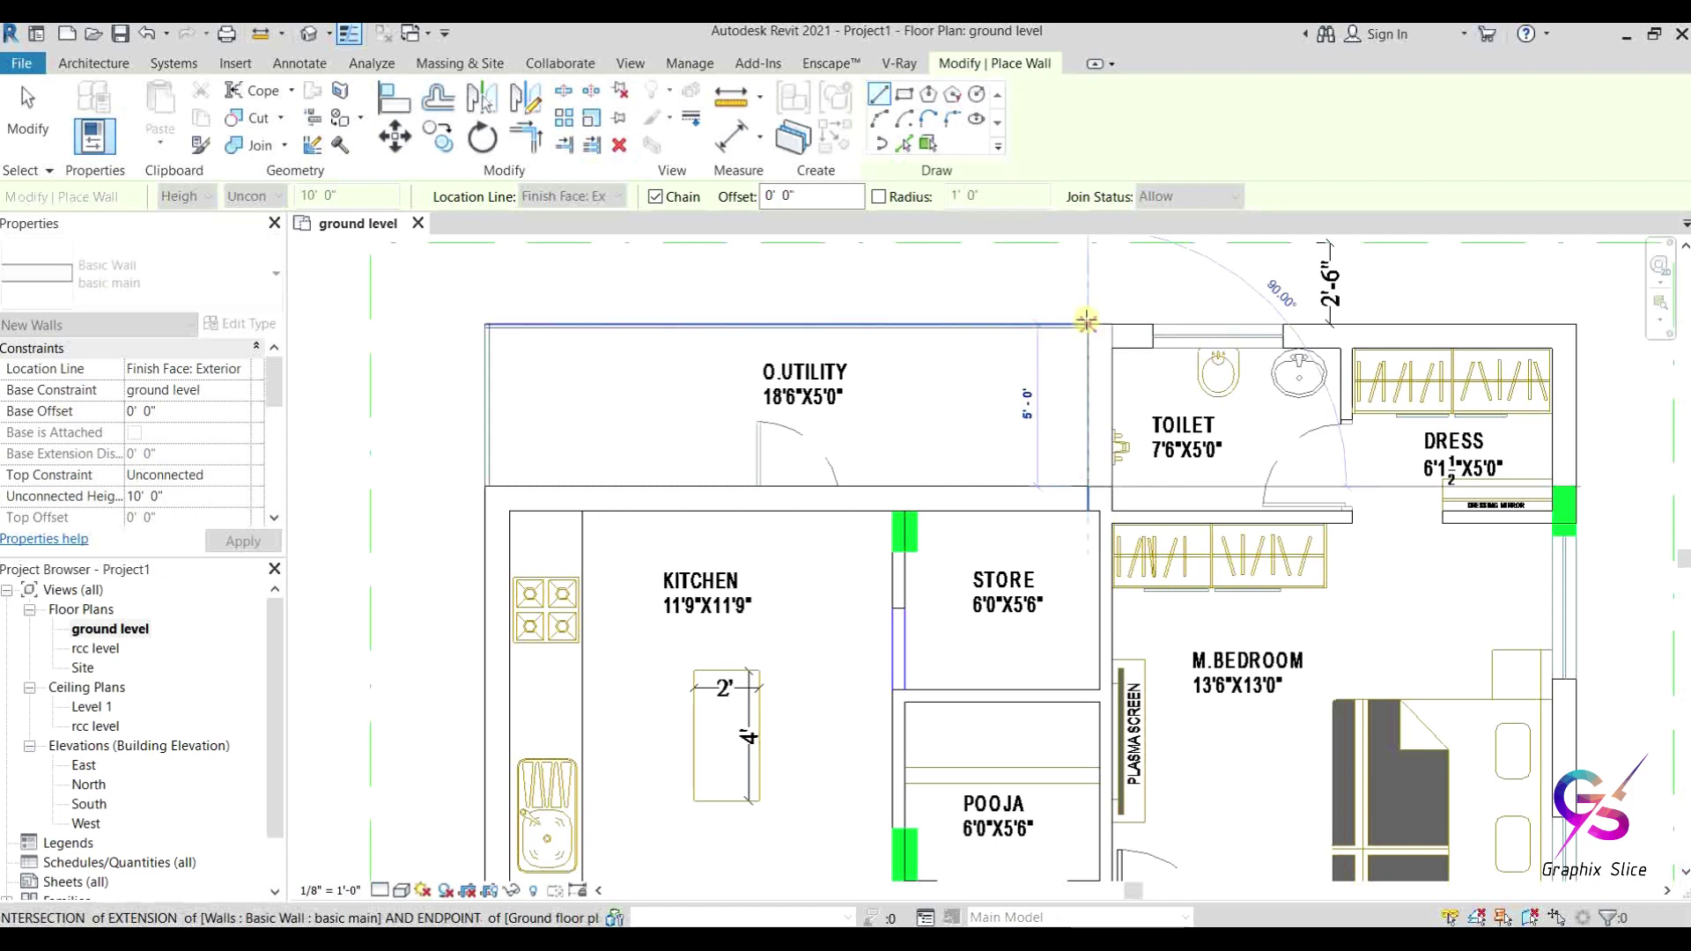
left_click(1086, 322)
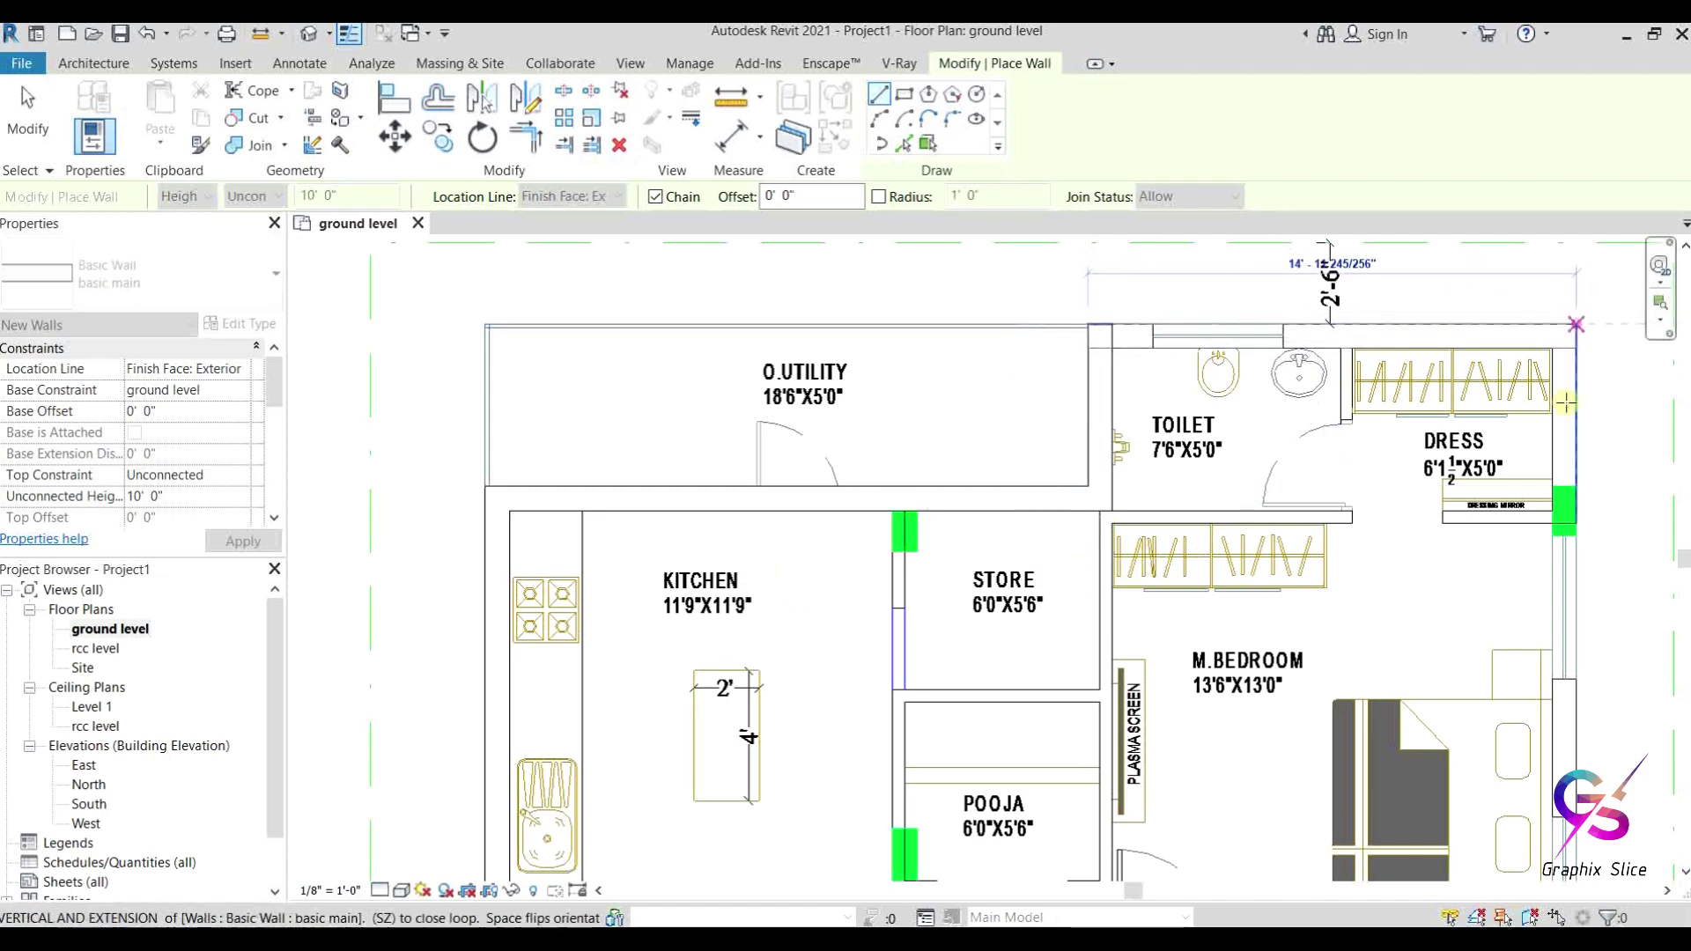
Step: Continue the exterior wall past the toilet and dress, and along the bedroom and staircase side to the outer bedroom corner by the lower stairs
middle_click_drag(1451, 700, 1220, 302)
scroll(1276, 378, "down", 2)
middle_click_drag(1309, 655, 1235, 476)
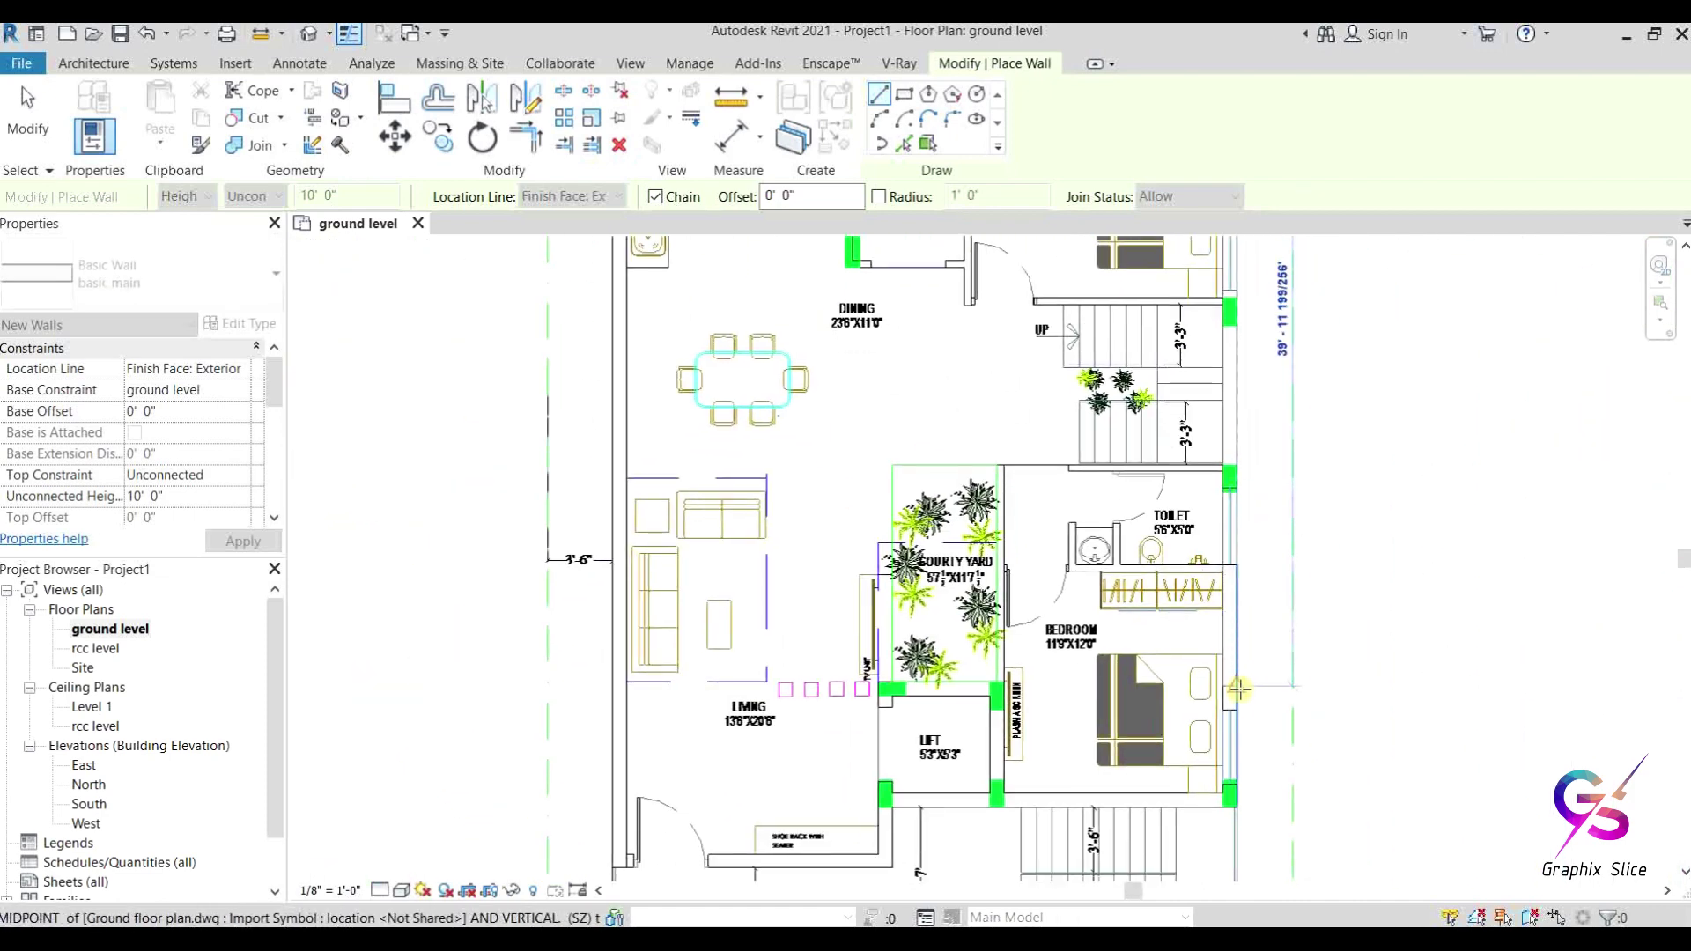
scroll(1235, 805, "up", 3)
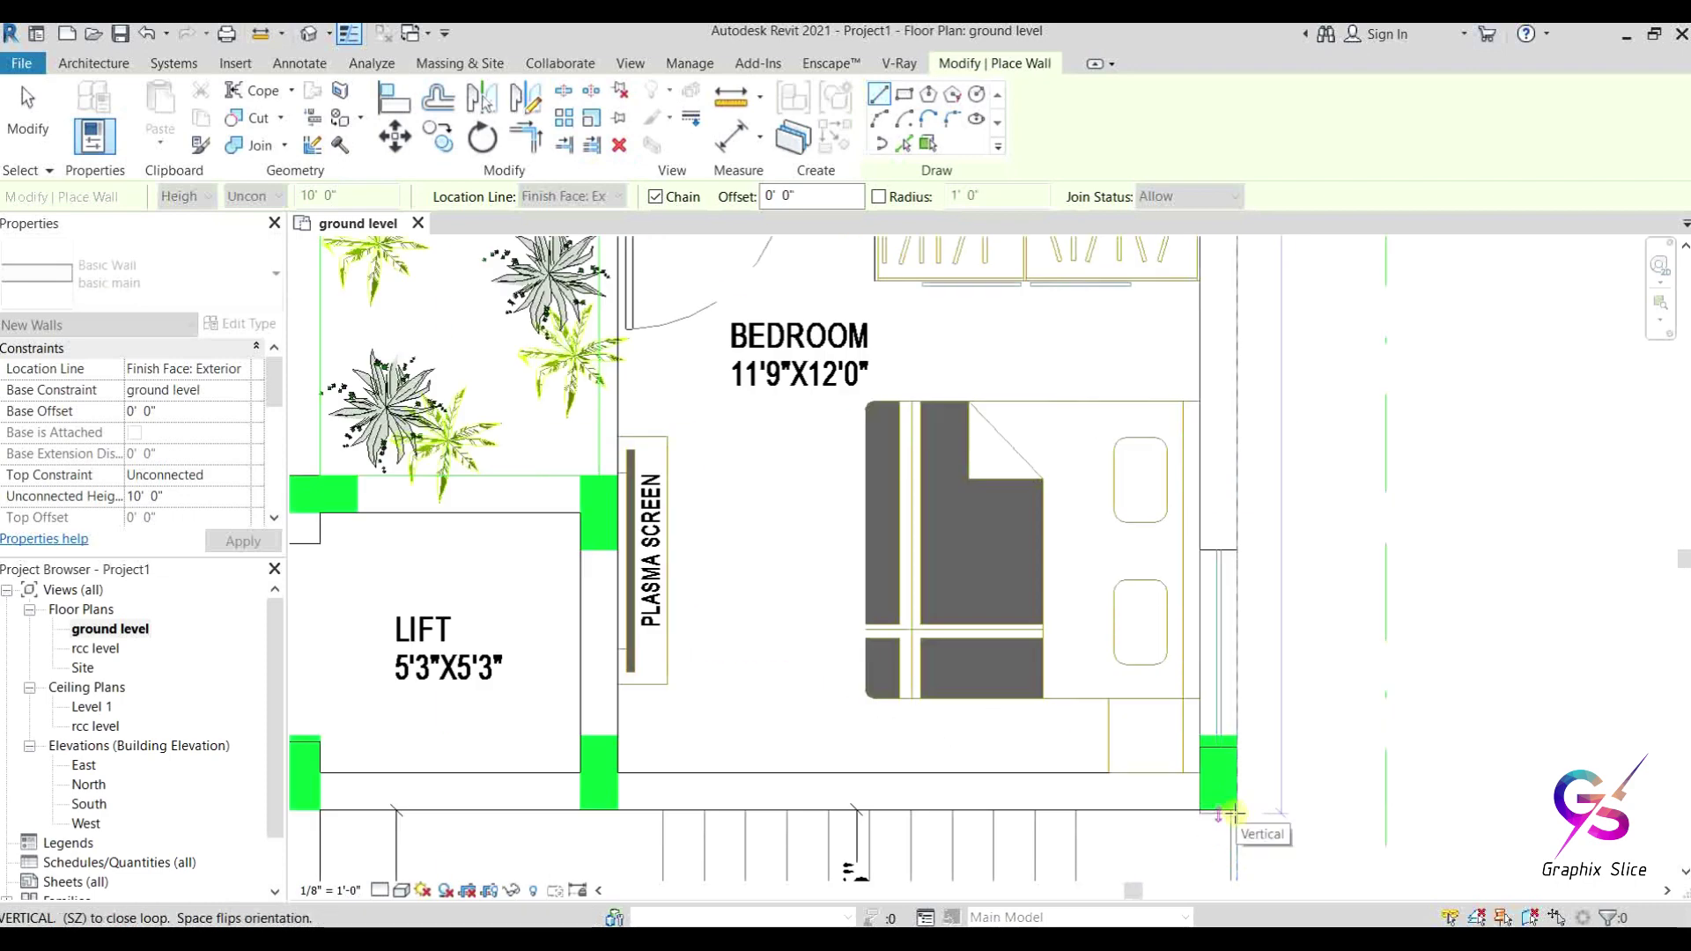
left_click(1235, 807)
Step: Continue the exterior wall about 18'-6" to the lift corner and around the balcony side back to the living room entrance corner
middle_click_drag(565, 806, 987, 482)
left_click(744, 483)
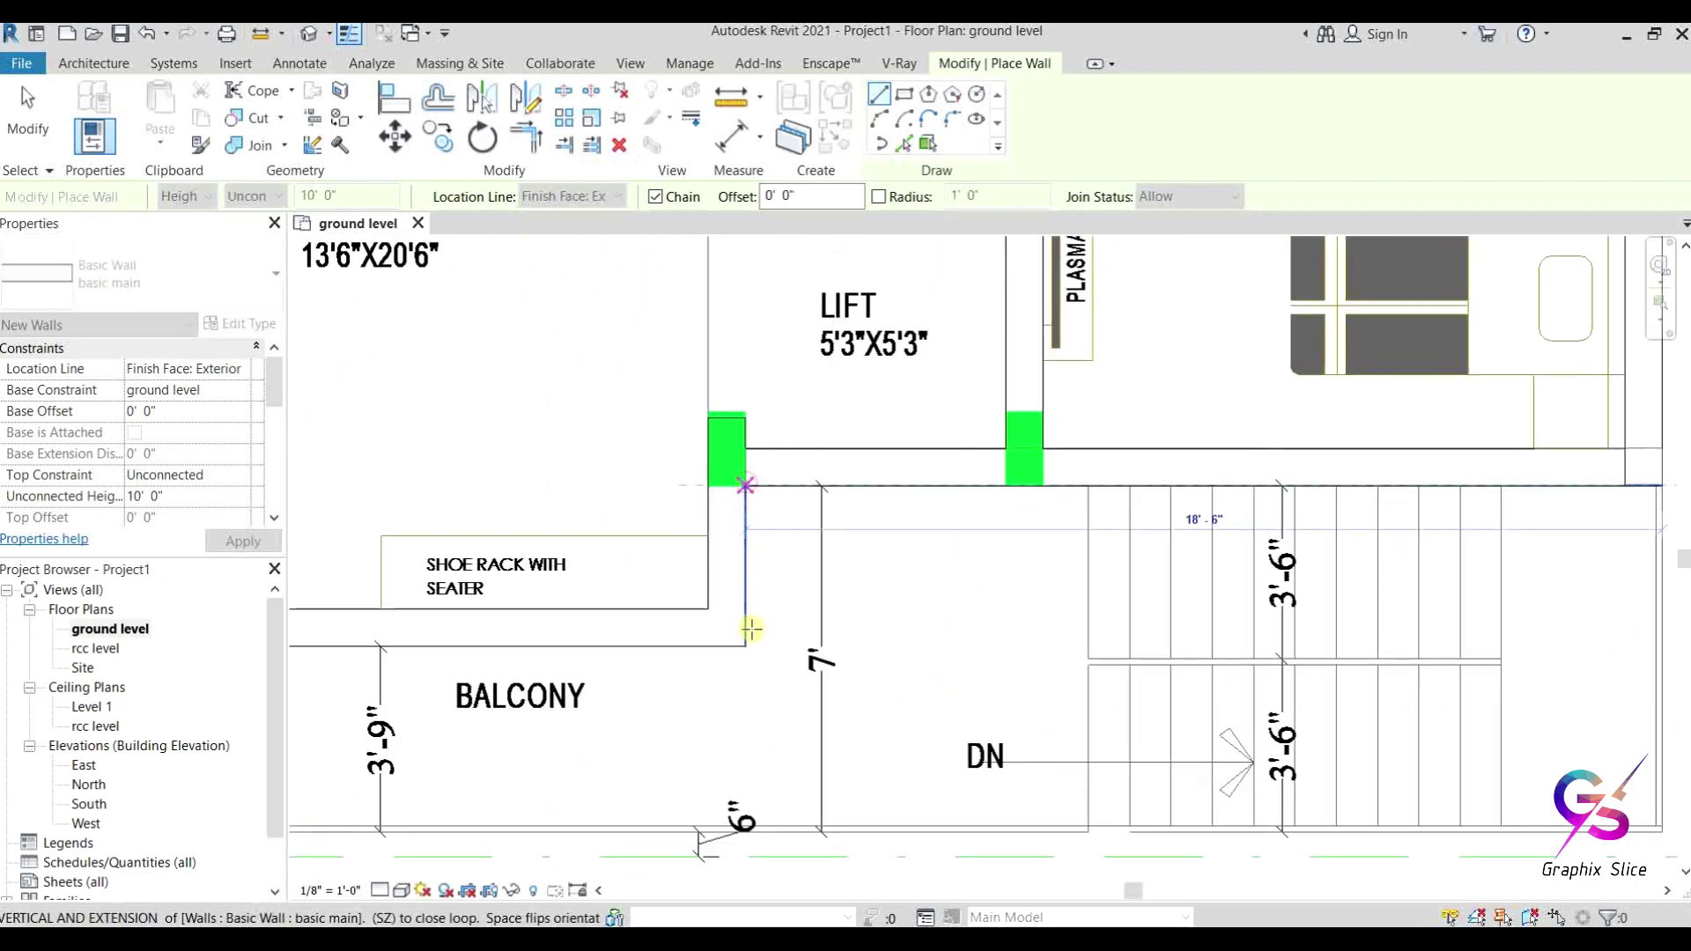
left_click(744, 644)
middle_click_drag(404, 672, 956, 639)
left_click(584, 607)
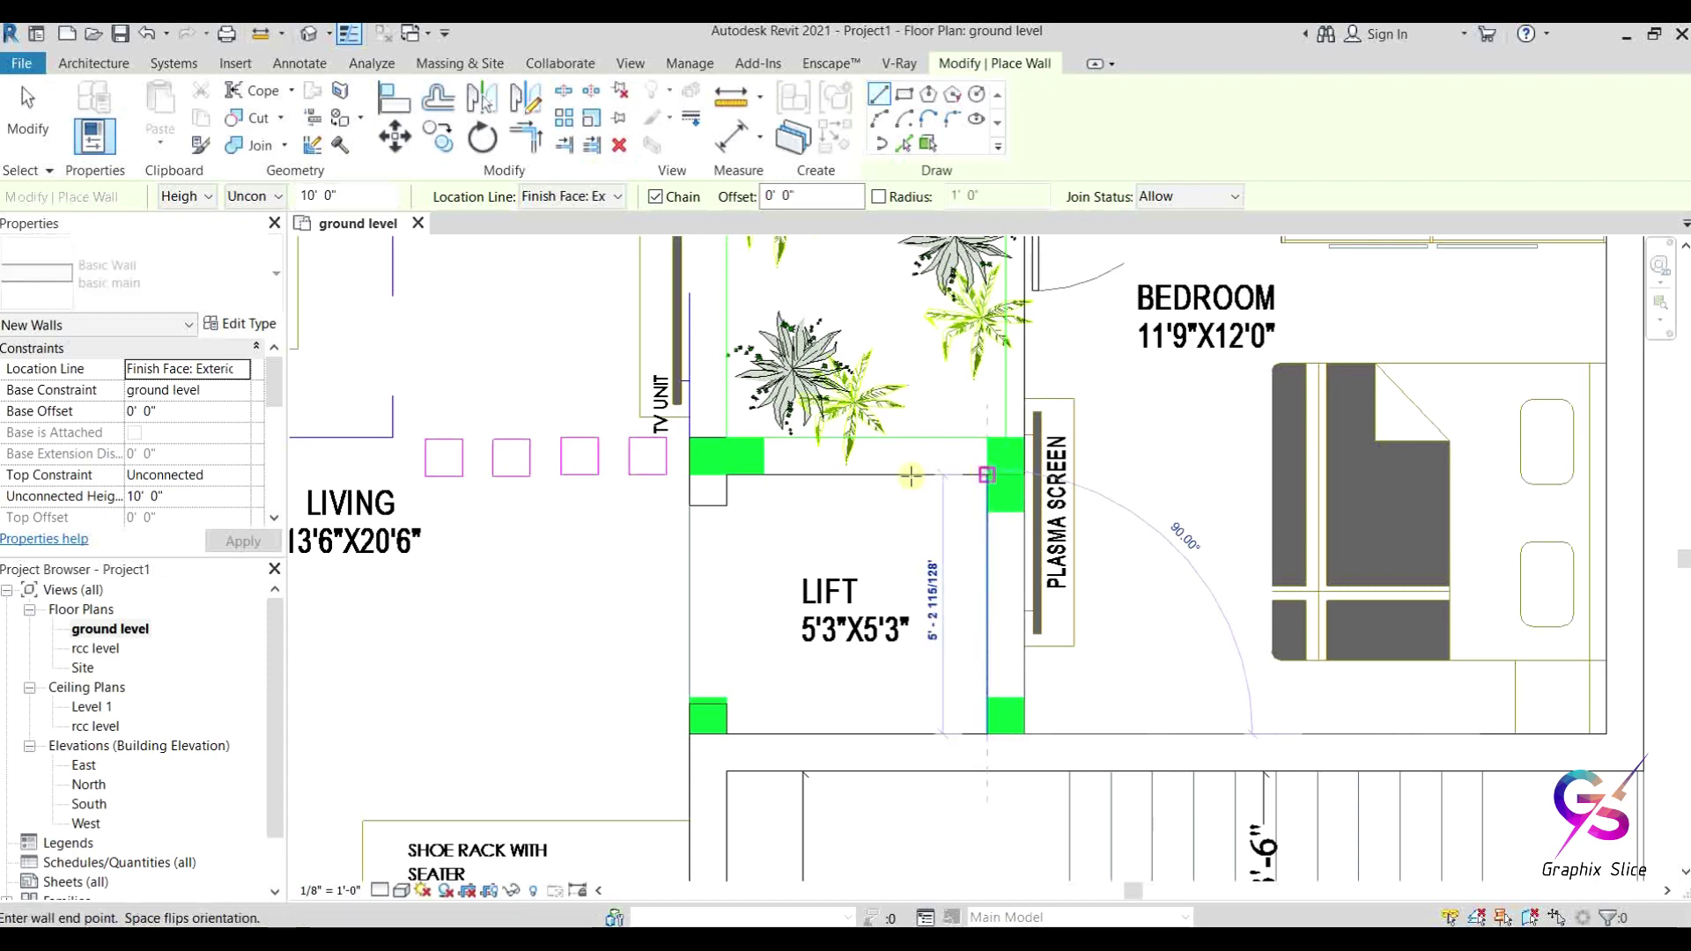
Step: Finish the basic main walls enclosing the lift shaft by closing its living room side, and end the wall command
left_click(727, 476)
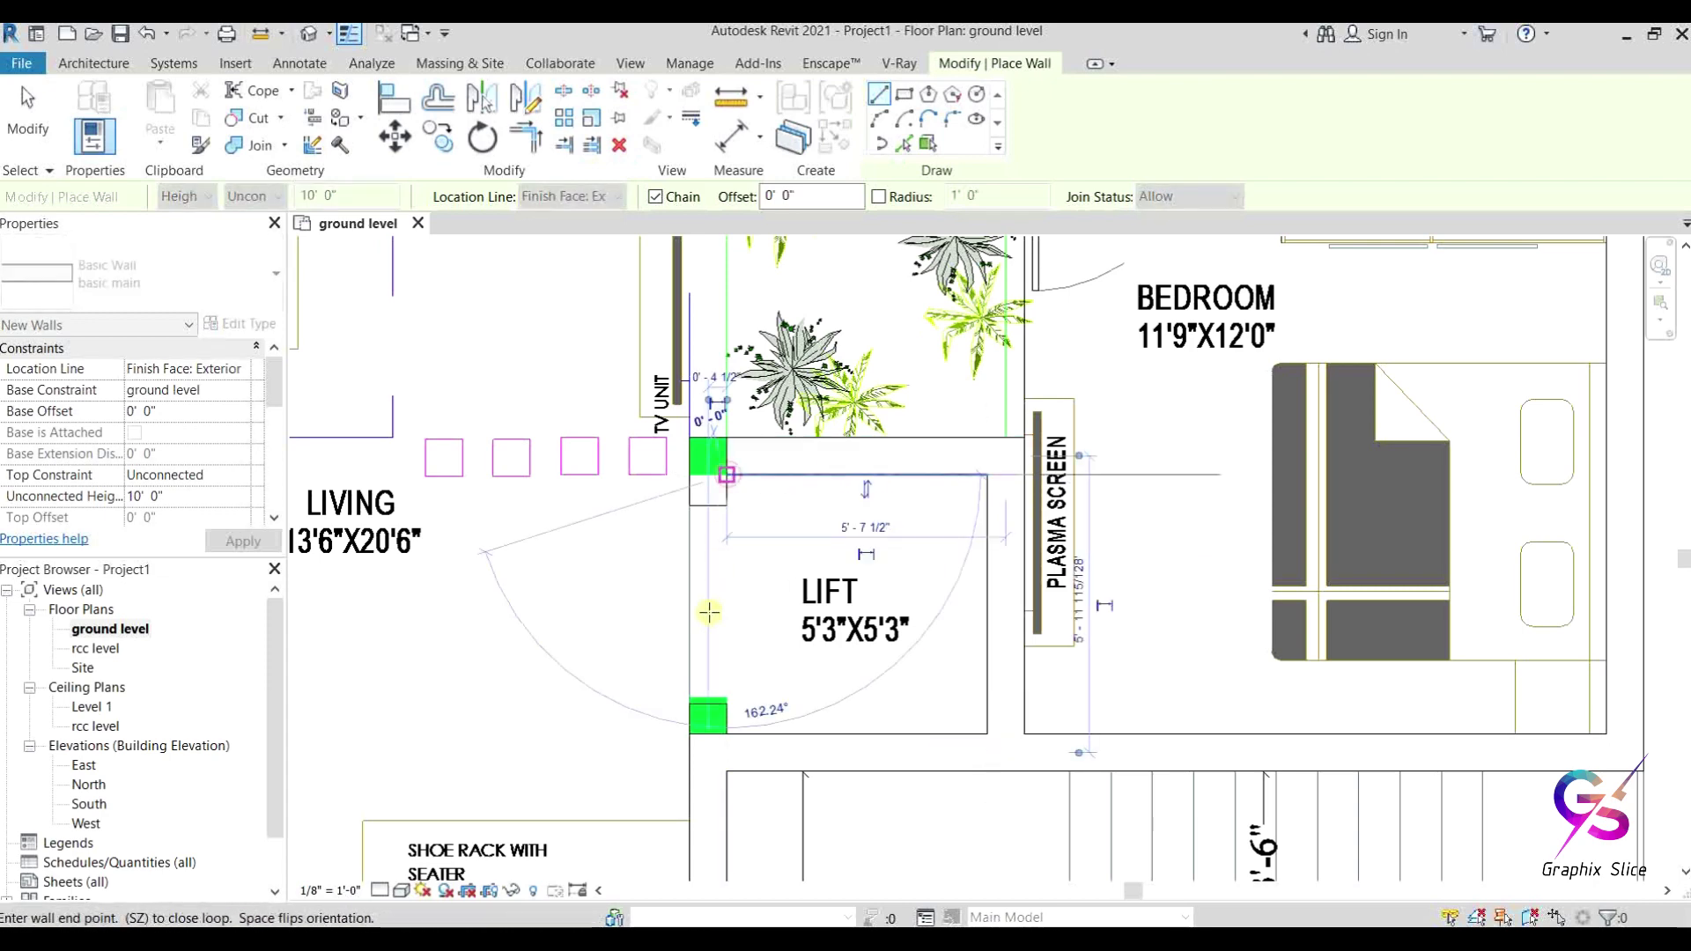
left_click(751, 711)
key("Escape")
key("Escape")
scroll(751, 711, "down", 2)
middle_click_drag(620, 552, 691, 630)
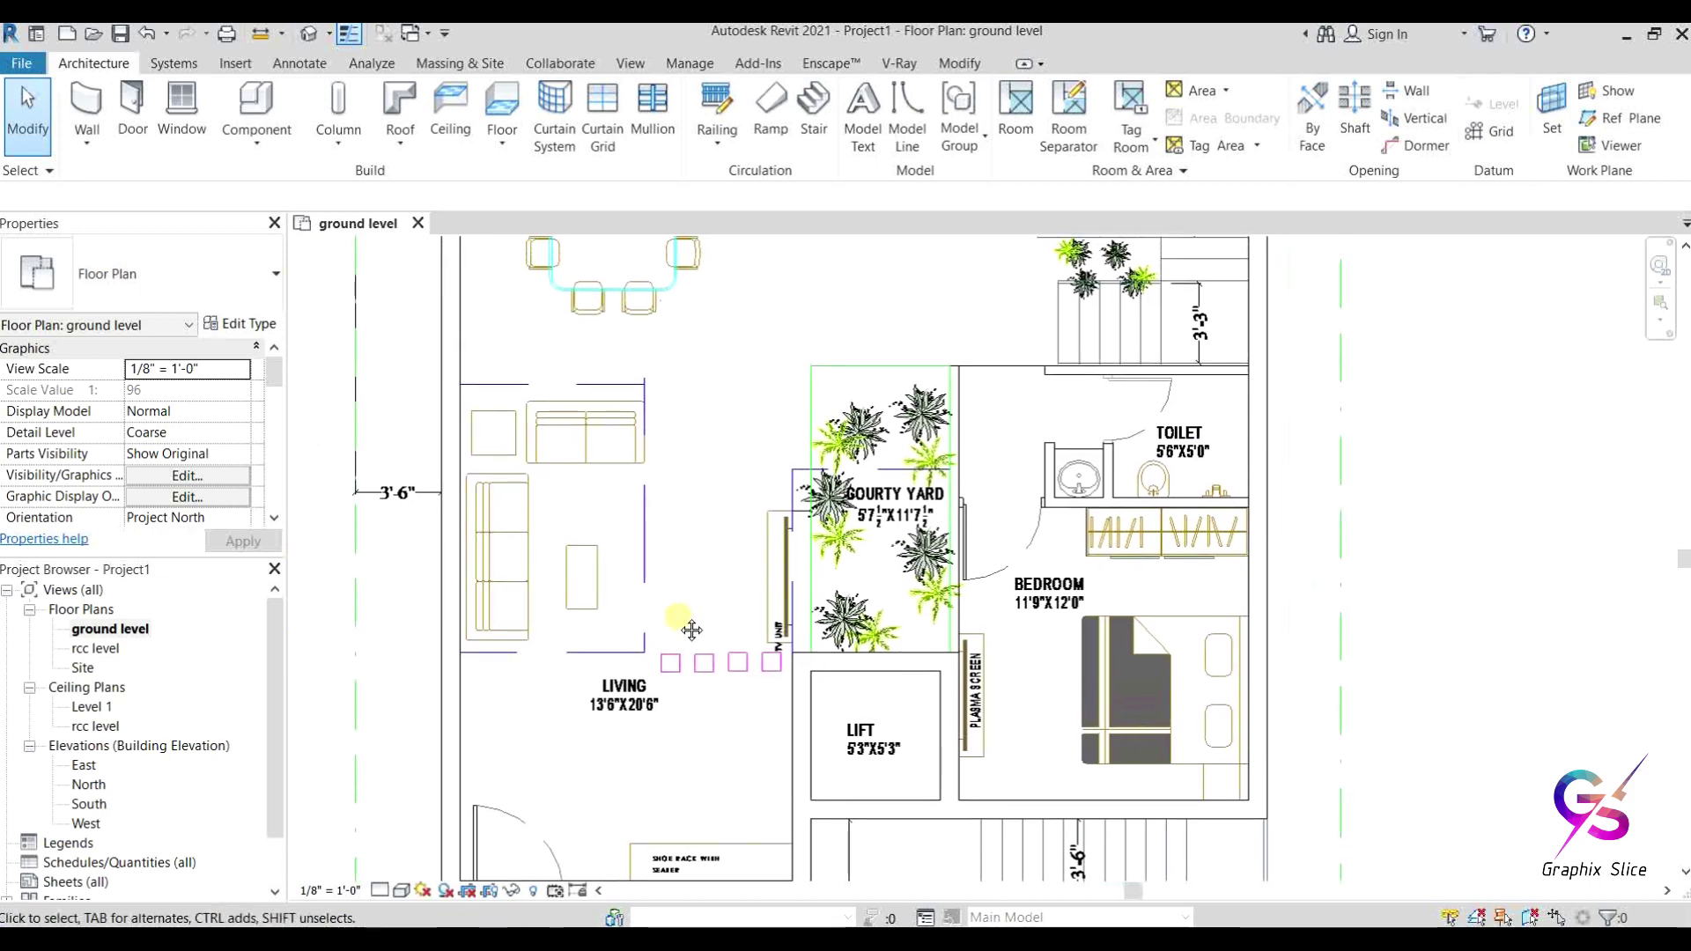
Step: Start a new wall using the Interior - 4 7/8" Partition (1-hr) type
left_click(79, 101)
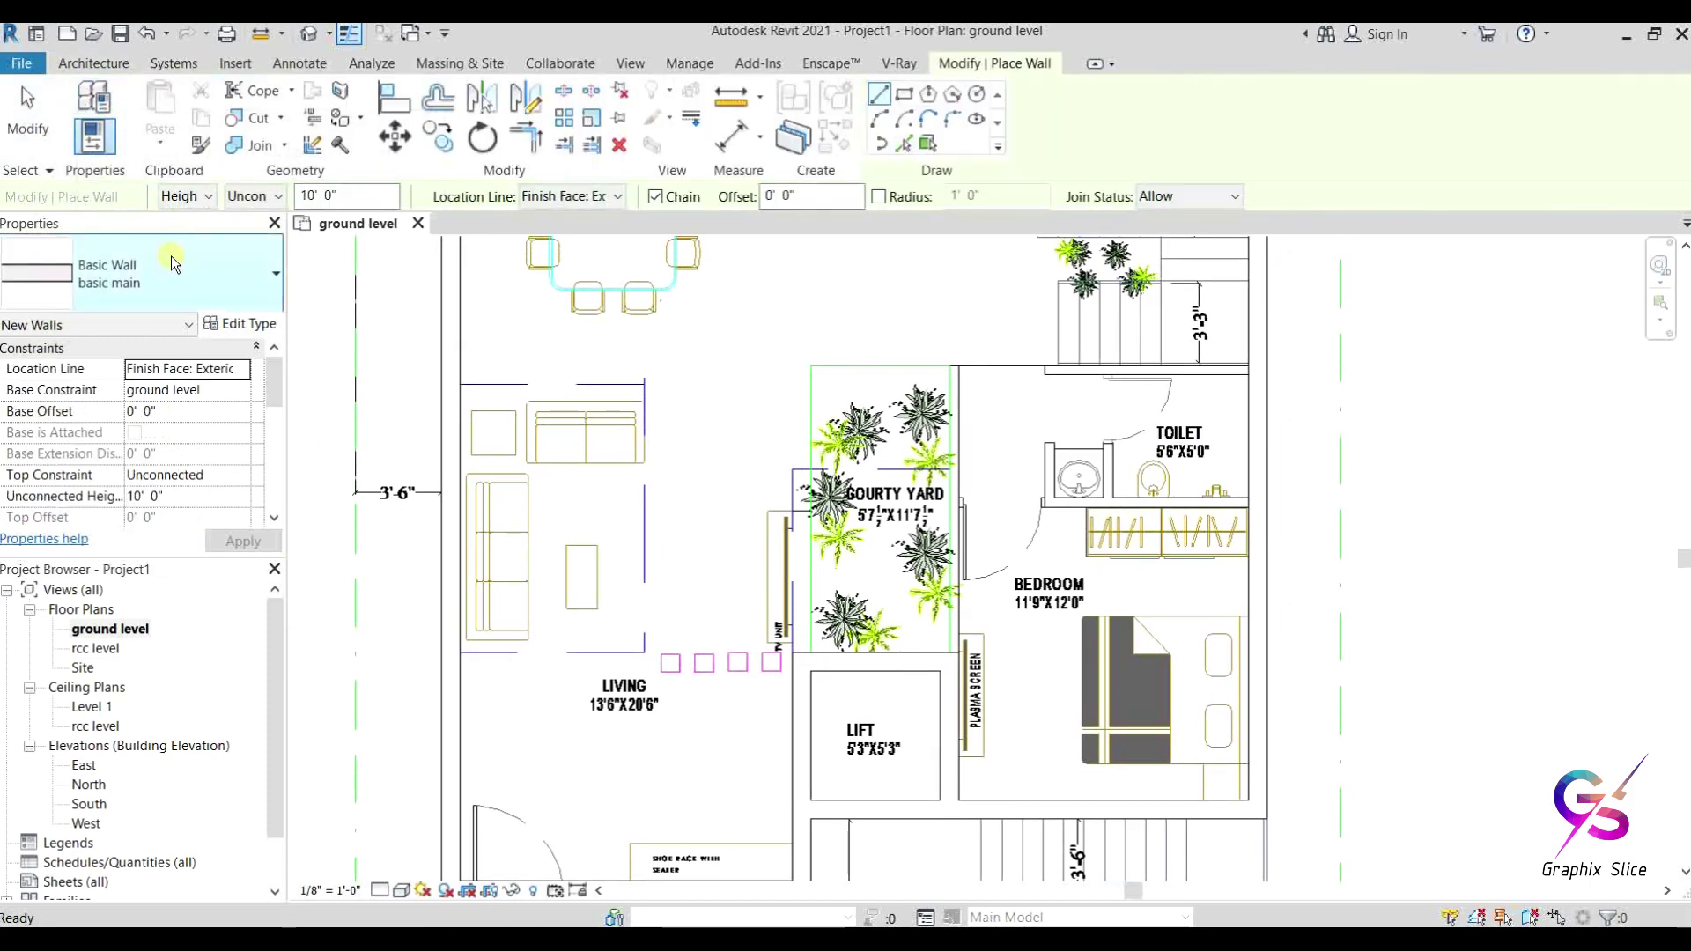
left_click(172, 264)
scroll(145, 528, "down", 1)
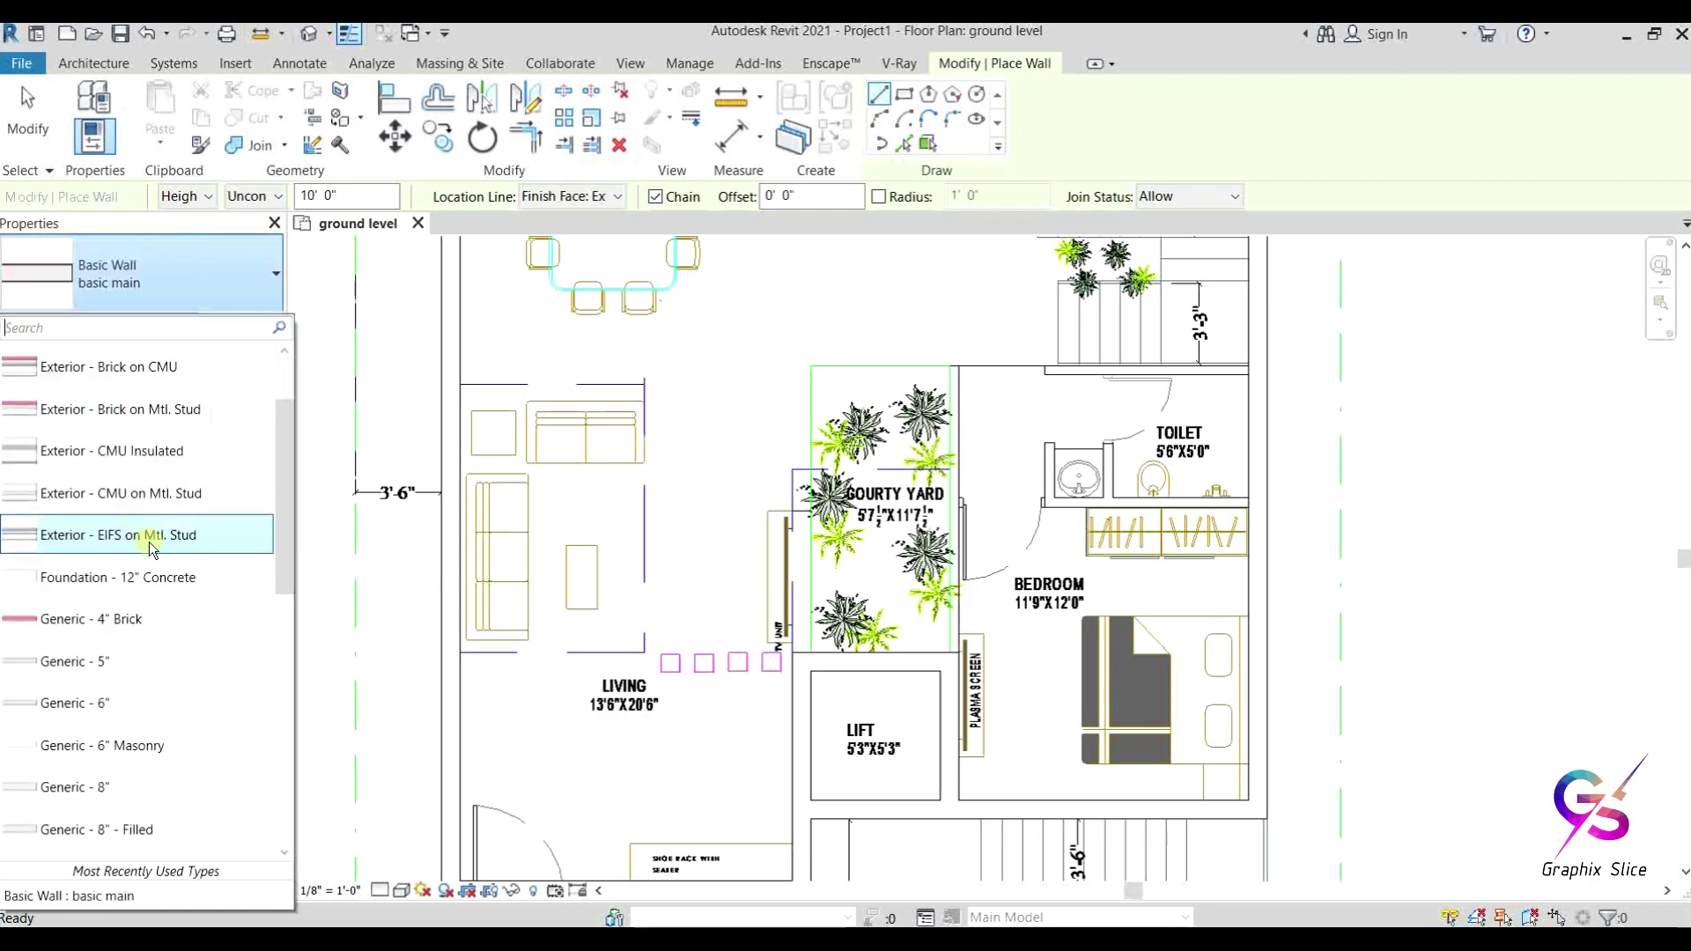
scroll(151, 555, "down", 10)
left_click(176, 440)
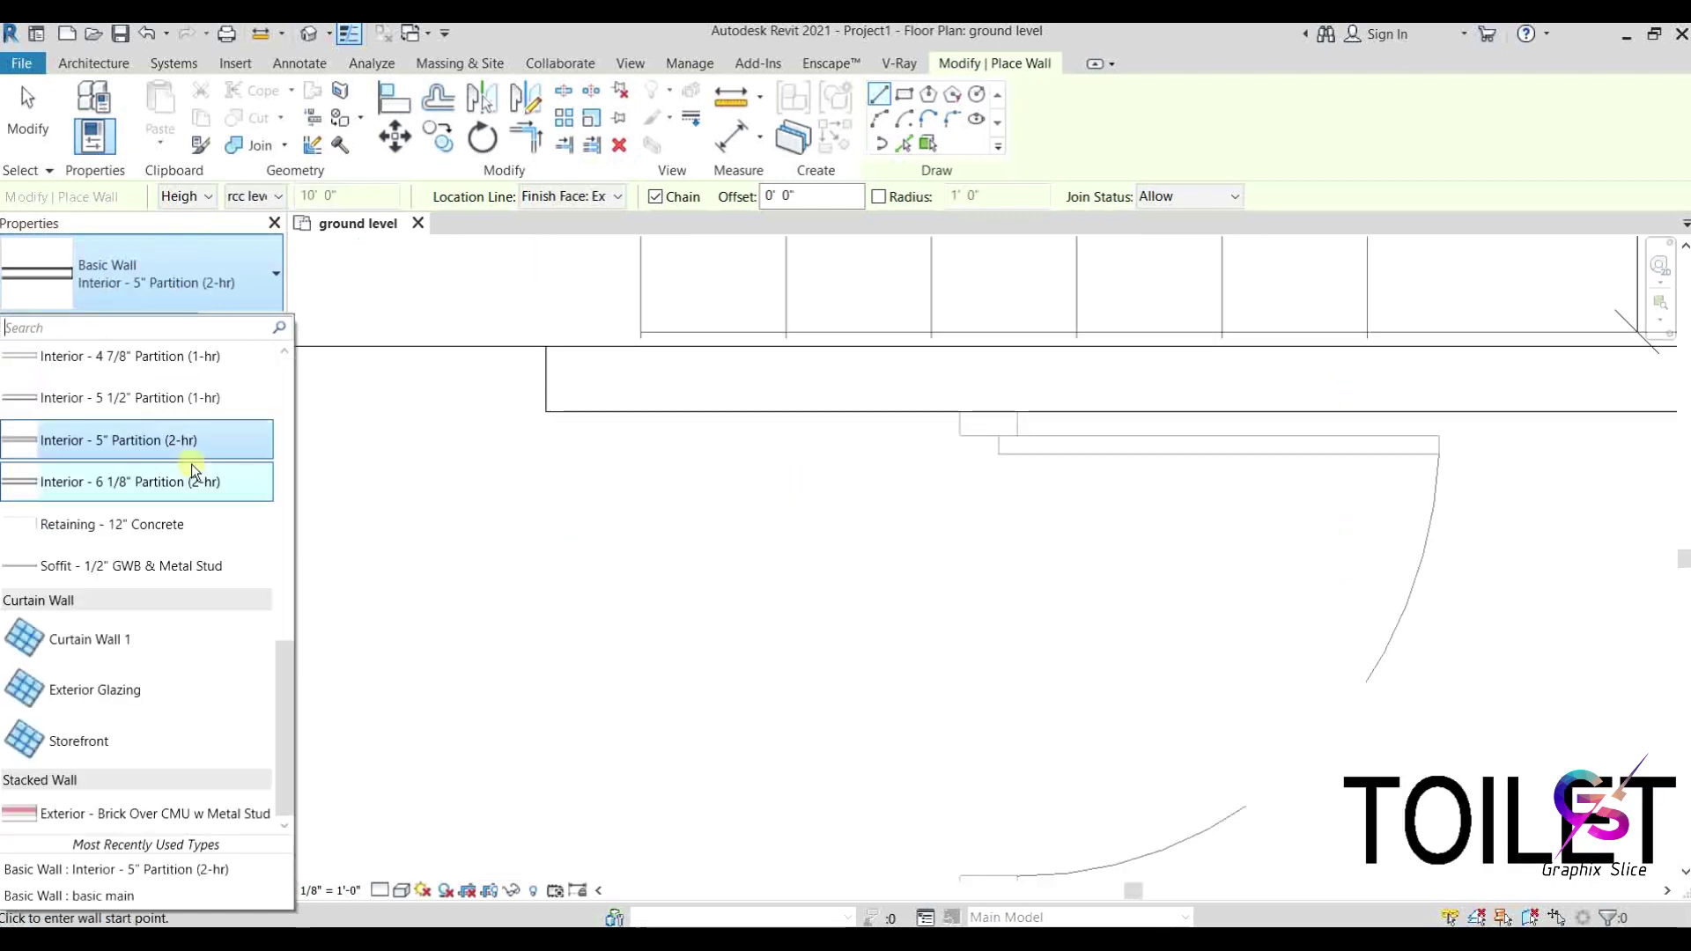
scroll(192, 468, "up", 1)
left_click(189, 404)
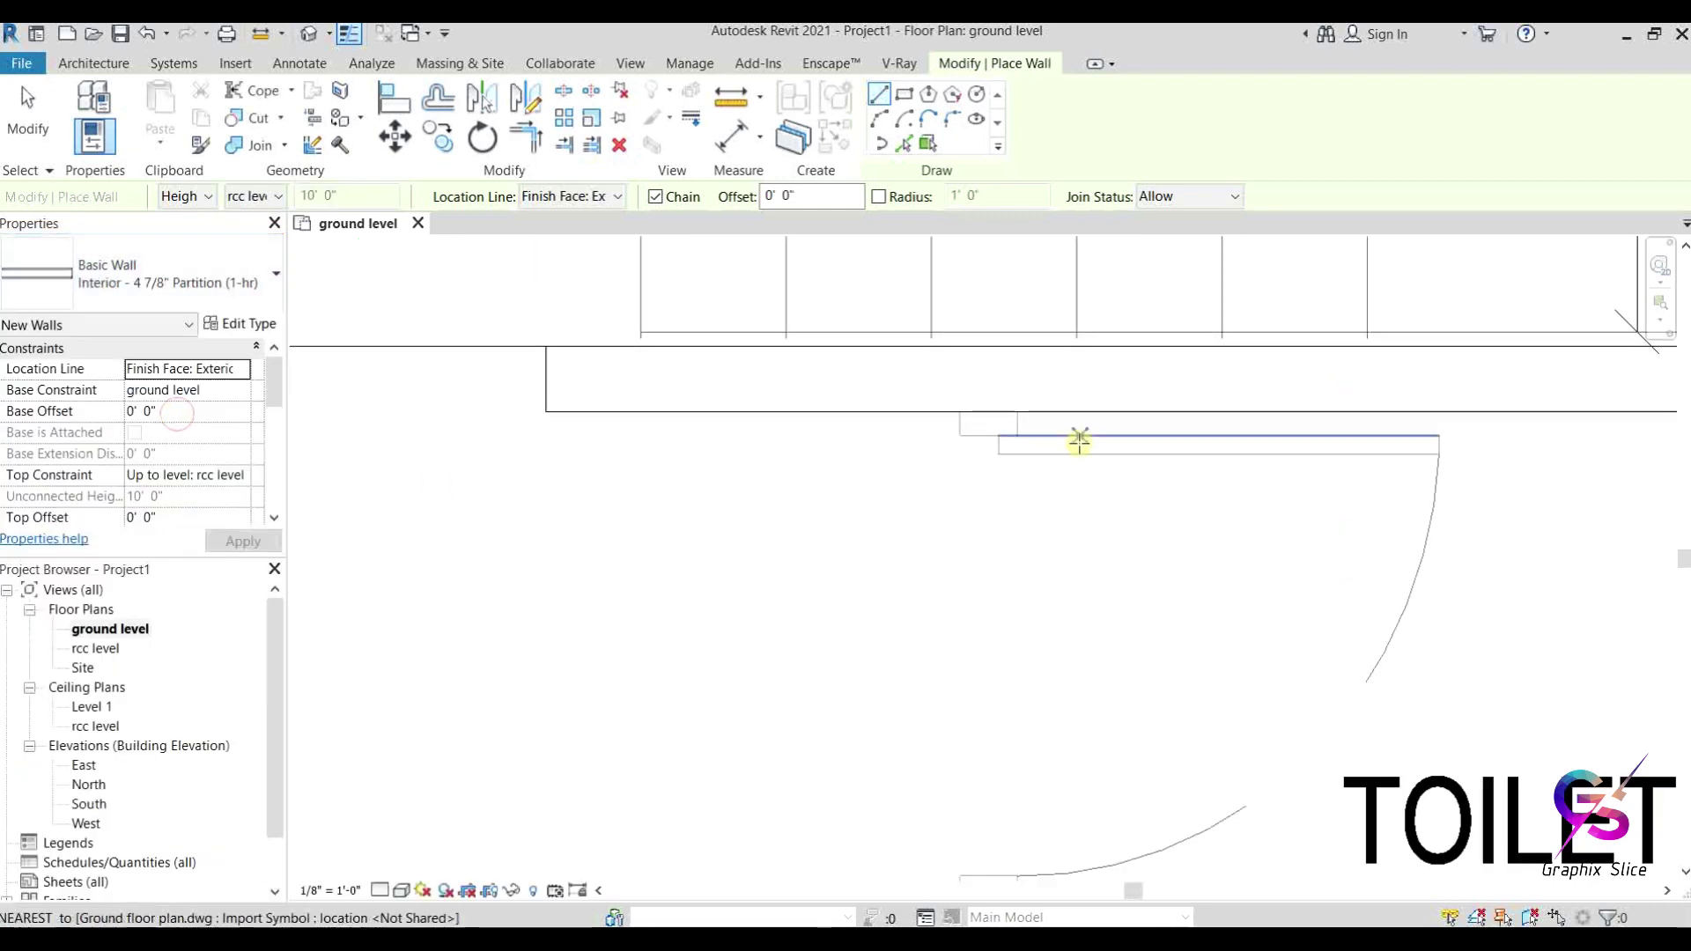
Step: Draw the partition wall between the staircase and the bedroom's toilet, from the exterior wall to the courtyard corner
scroll(819, 445, "down", 2)
middle_click_drag(1430, 472, 1065, 511)
left_click(1464, 432)
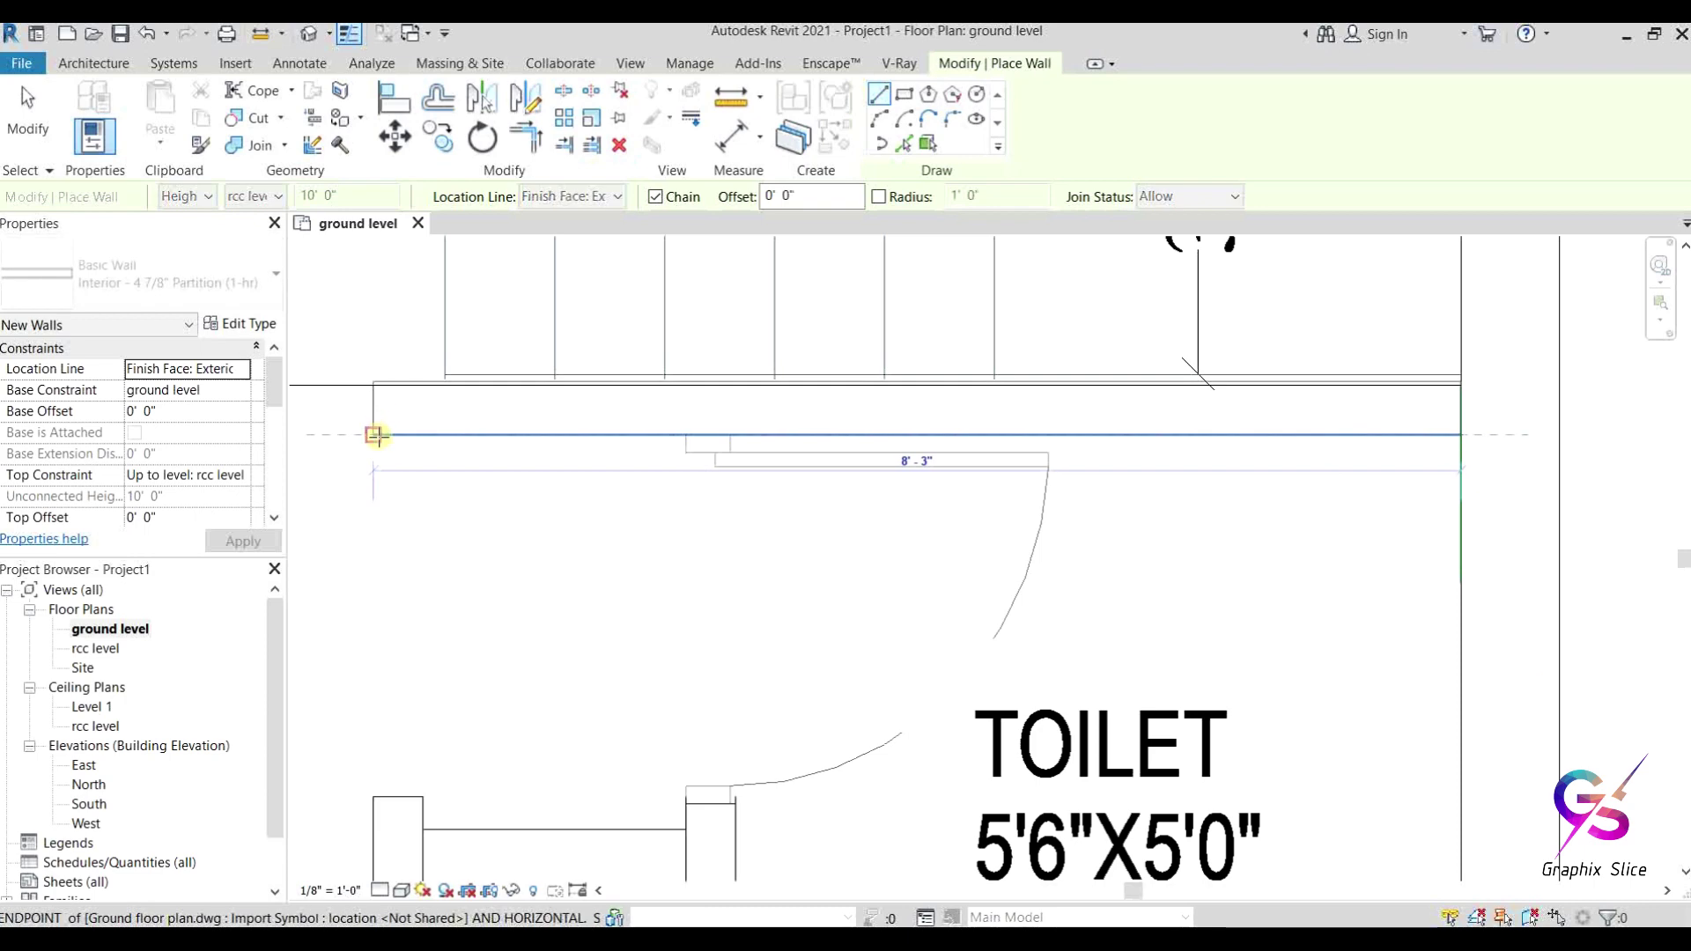
middle_click_drag(500, 436, 1093, 420)
left_click(503, 406)
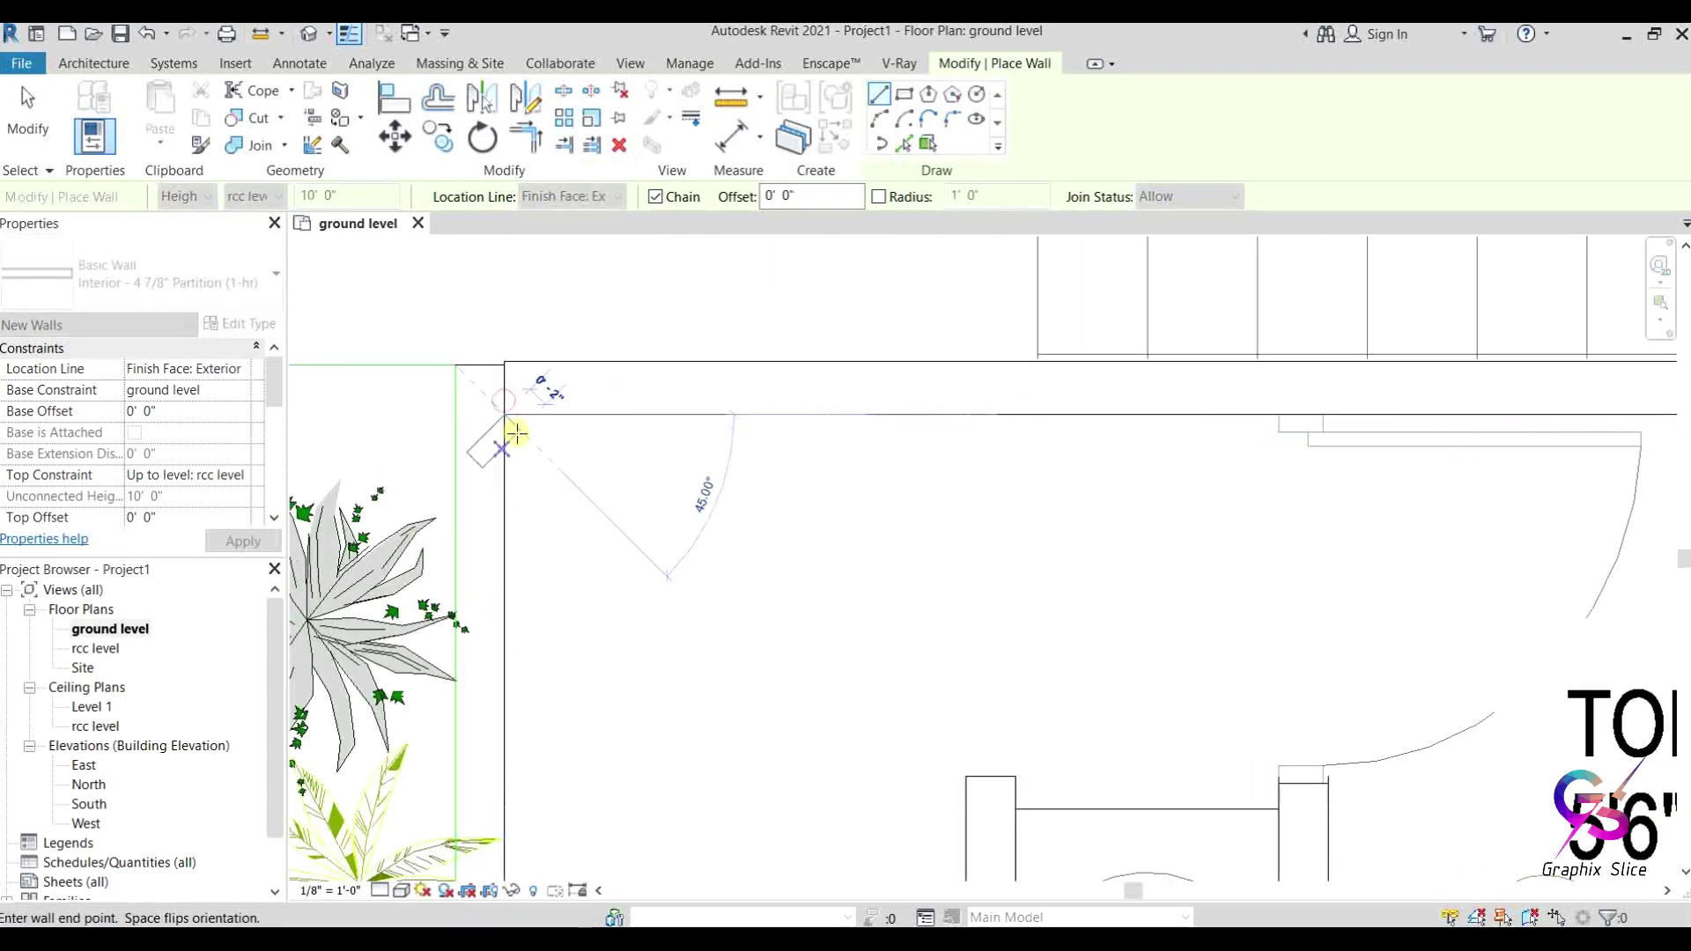
Step: Continue the partition wall between the courtyard and the bedroom to the lift wall, and end the chain
scroll(681, 722, "down", 2)
middle_click_drag(680, 722, 657, 273)
scroll(622, 429, "down", 2)
scroll(606, 640, "up", 3)
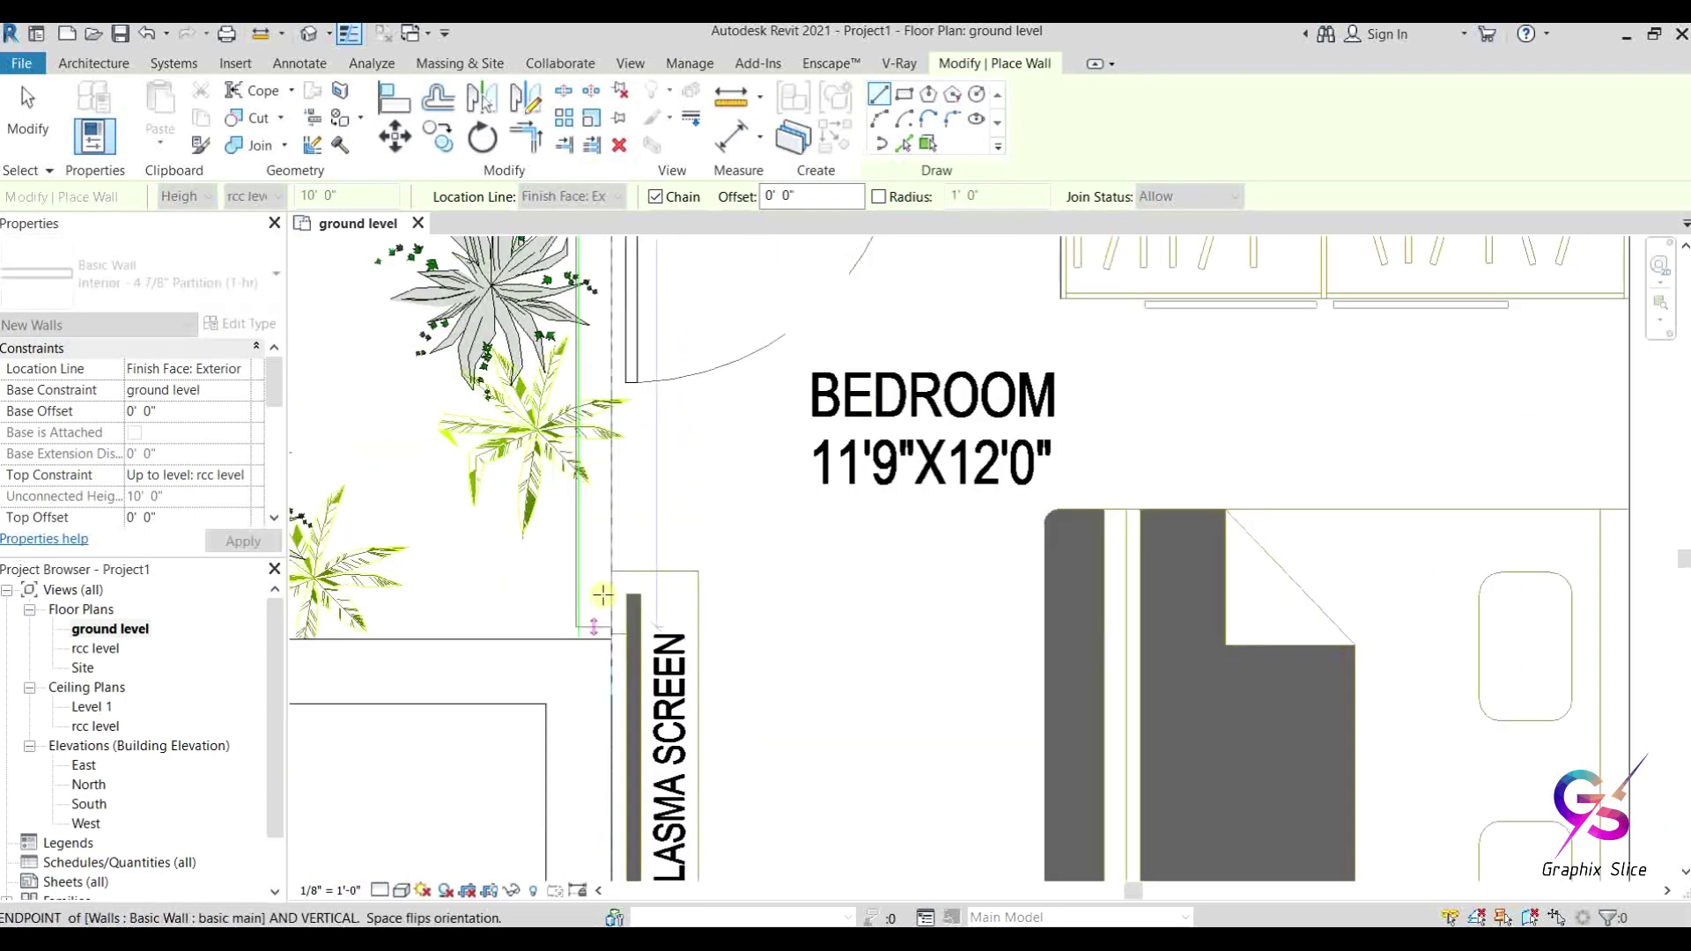
left_click(606, 641)
key("Escape")
Step: Draw the partition wall between the bedroom and its toilet, from the exterior wall to the courtyard-side partition, and end the chain
scroll(847, 597, "down", 3)
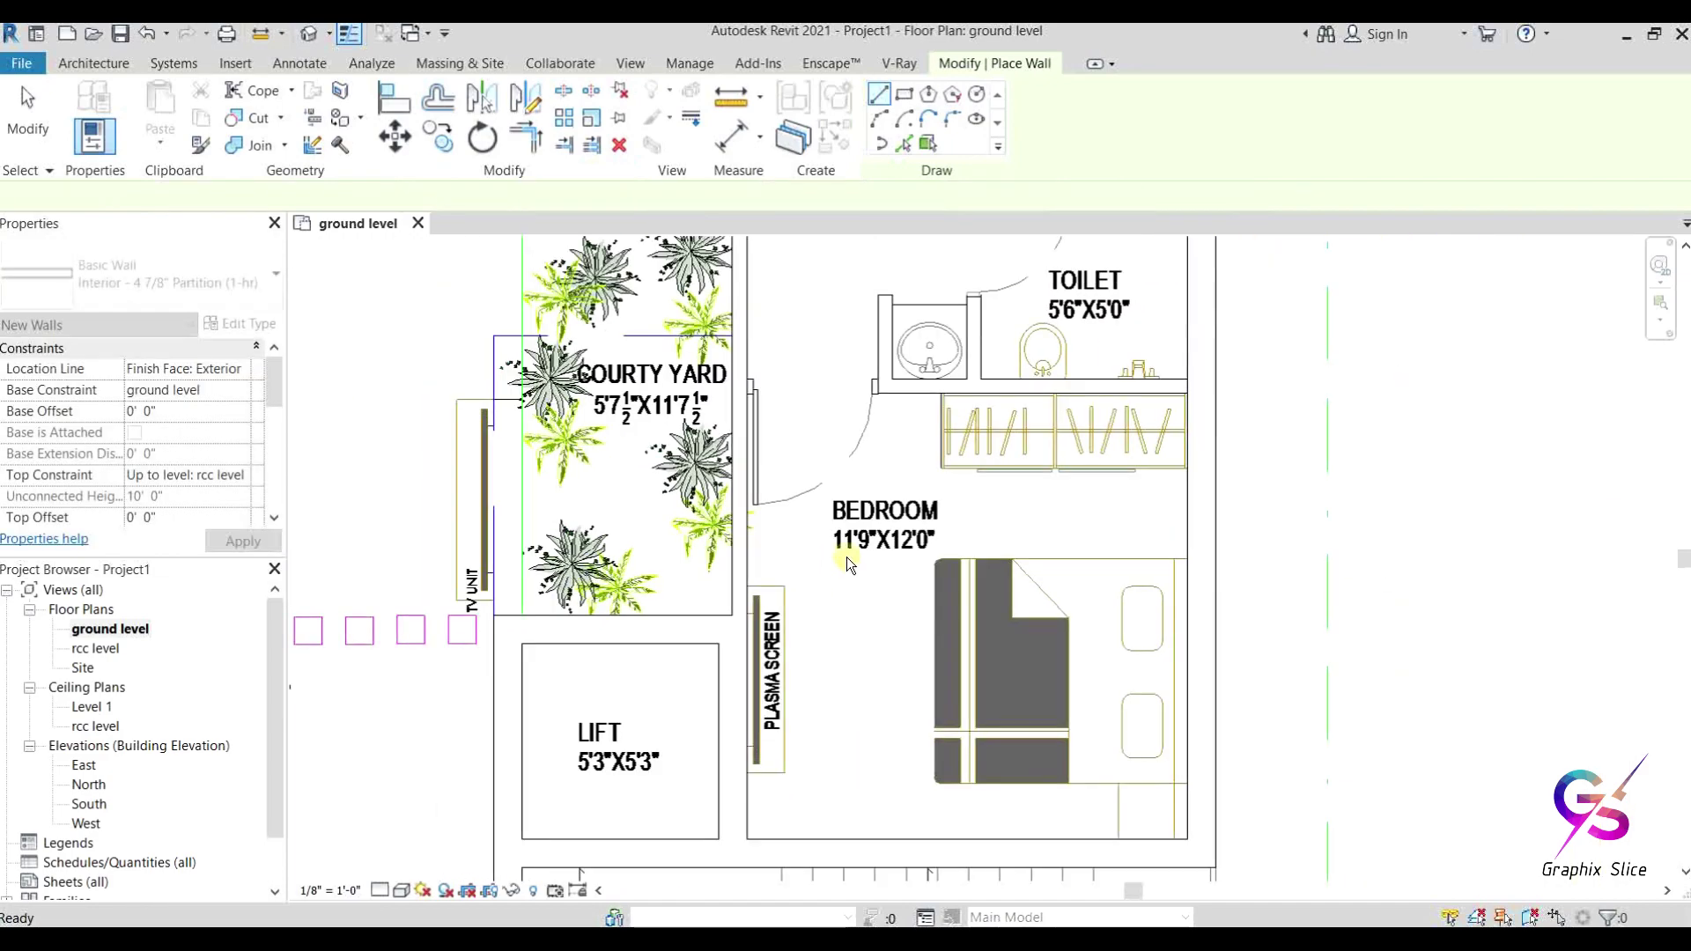
middle_click_drag(846, 562, 841, 676)
scroll(988, 523, "up", 2)
left_click(1198, 504)
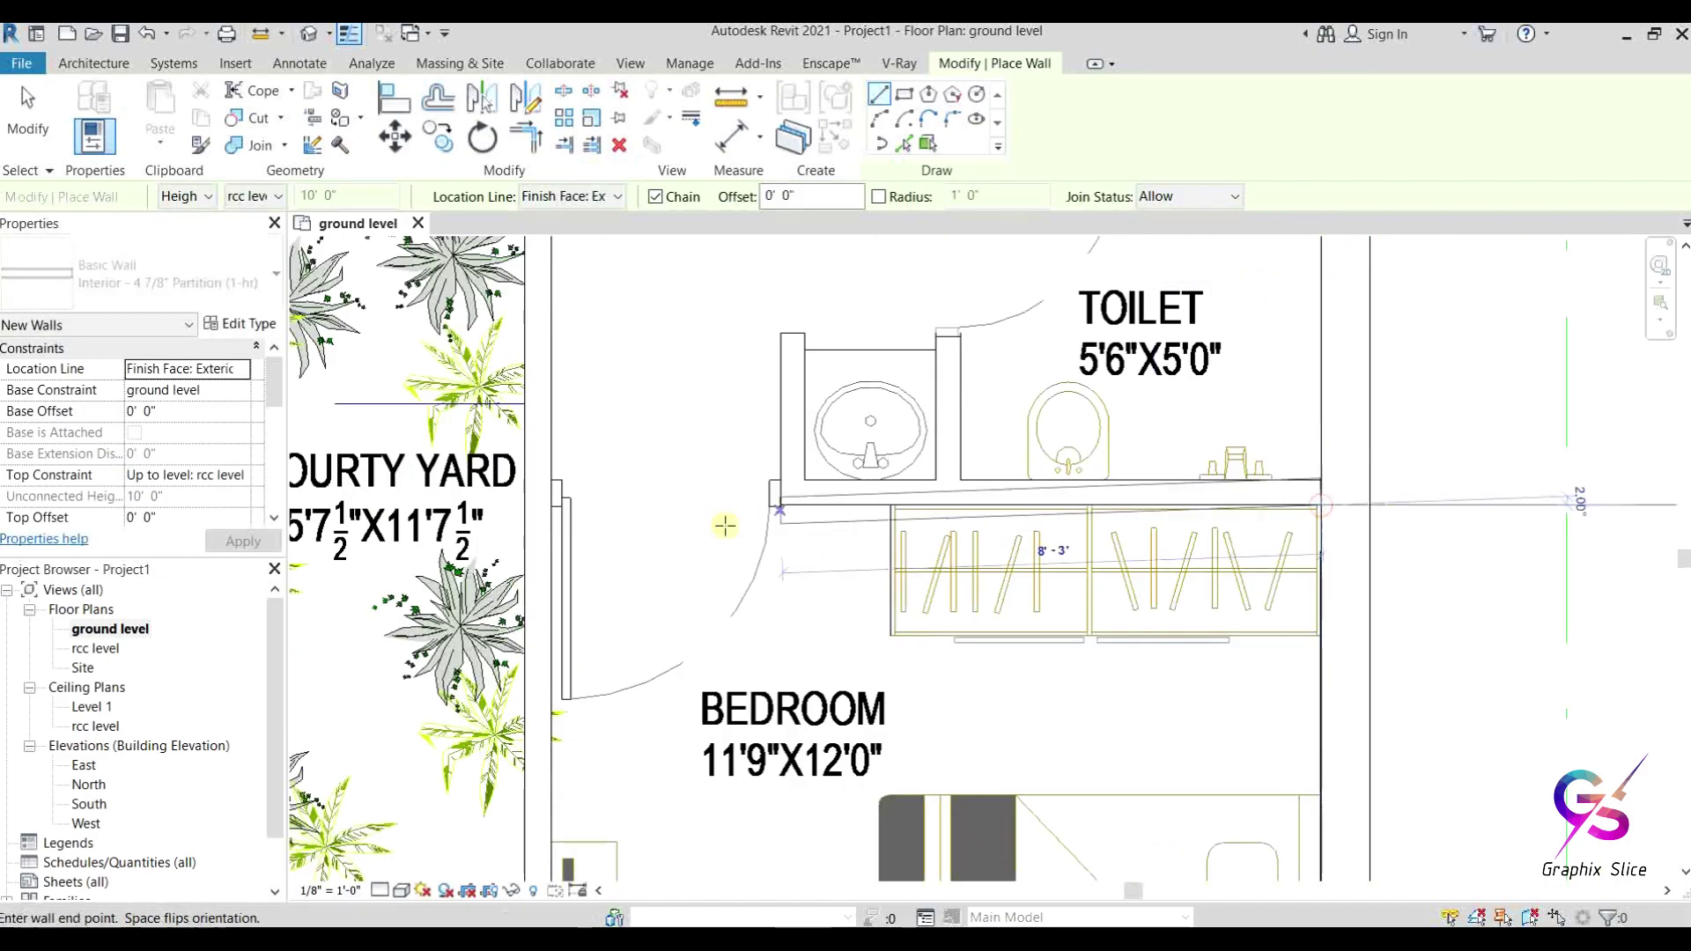
scroll(656, 524, "up", 2)
left_click(476, 491)
key("Escape")
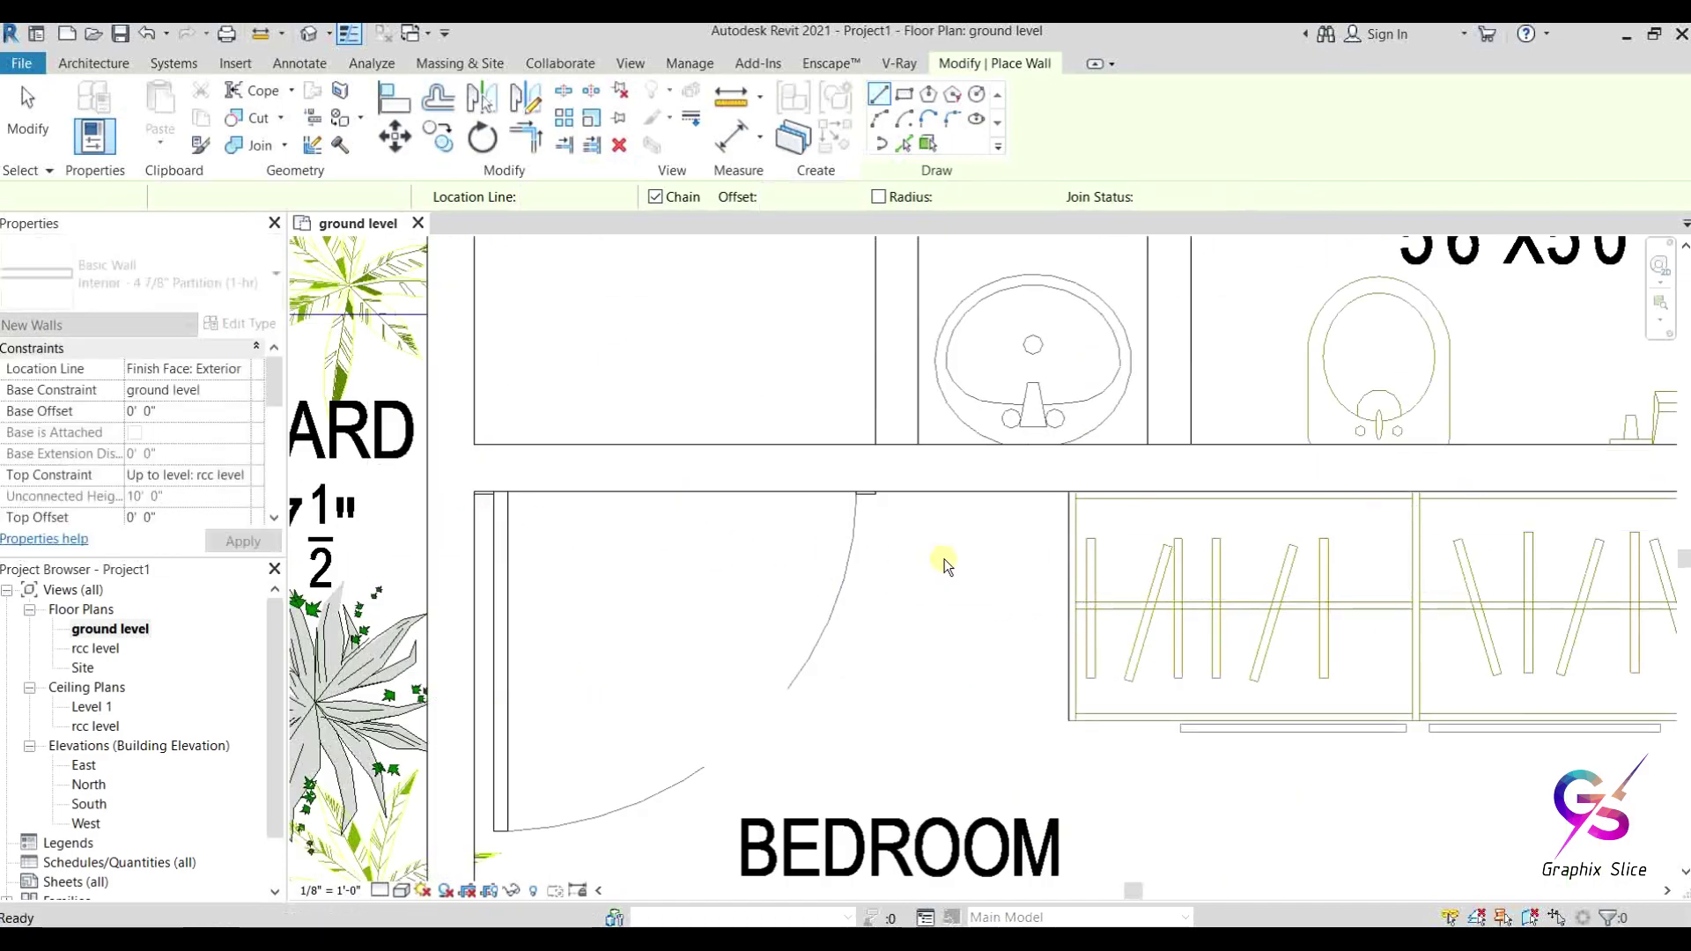
Step: Draw the short partition wall on the courtyard side of the toilet's wash basin, ending where the plan's wall stub ends
middle_click_drag(951, 566, 935, 732)
left_click(881, 608)
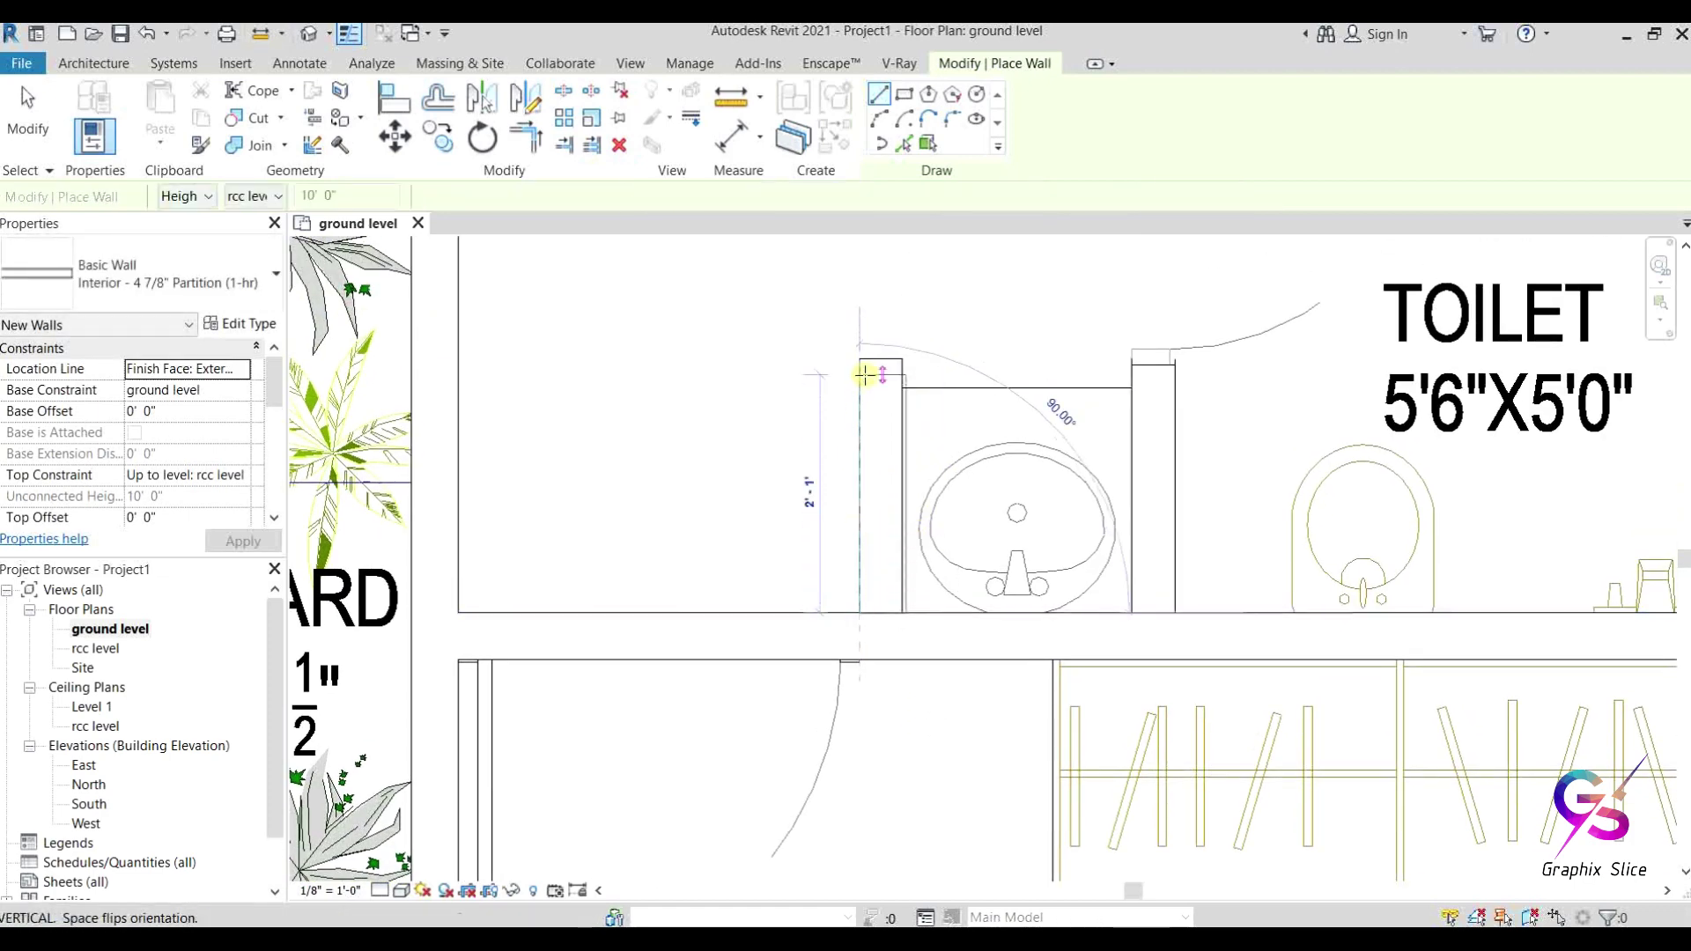
left_click(861, 356)
key("Escape")
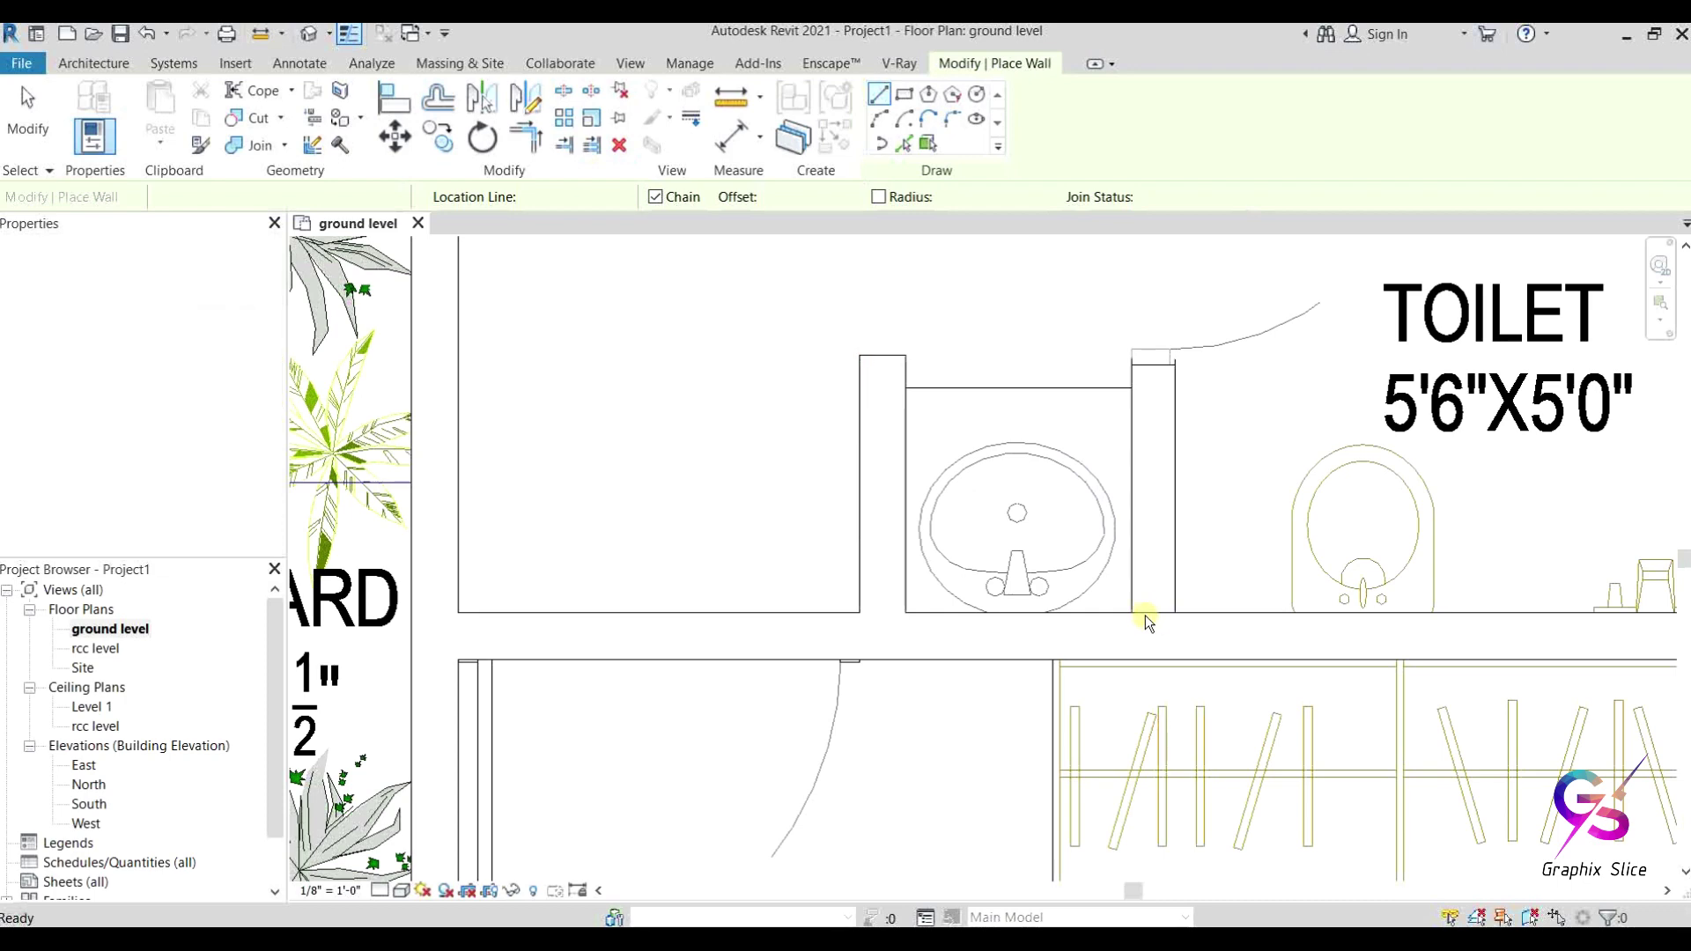
Step: Draw the partition wall between the wash basin and the toilet, continuing across the door opening to the staircase-side wall
left_click(1126, 363)
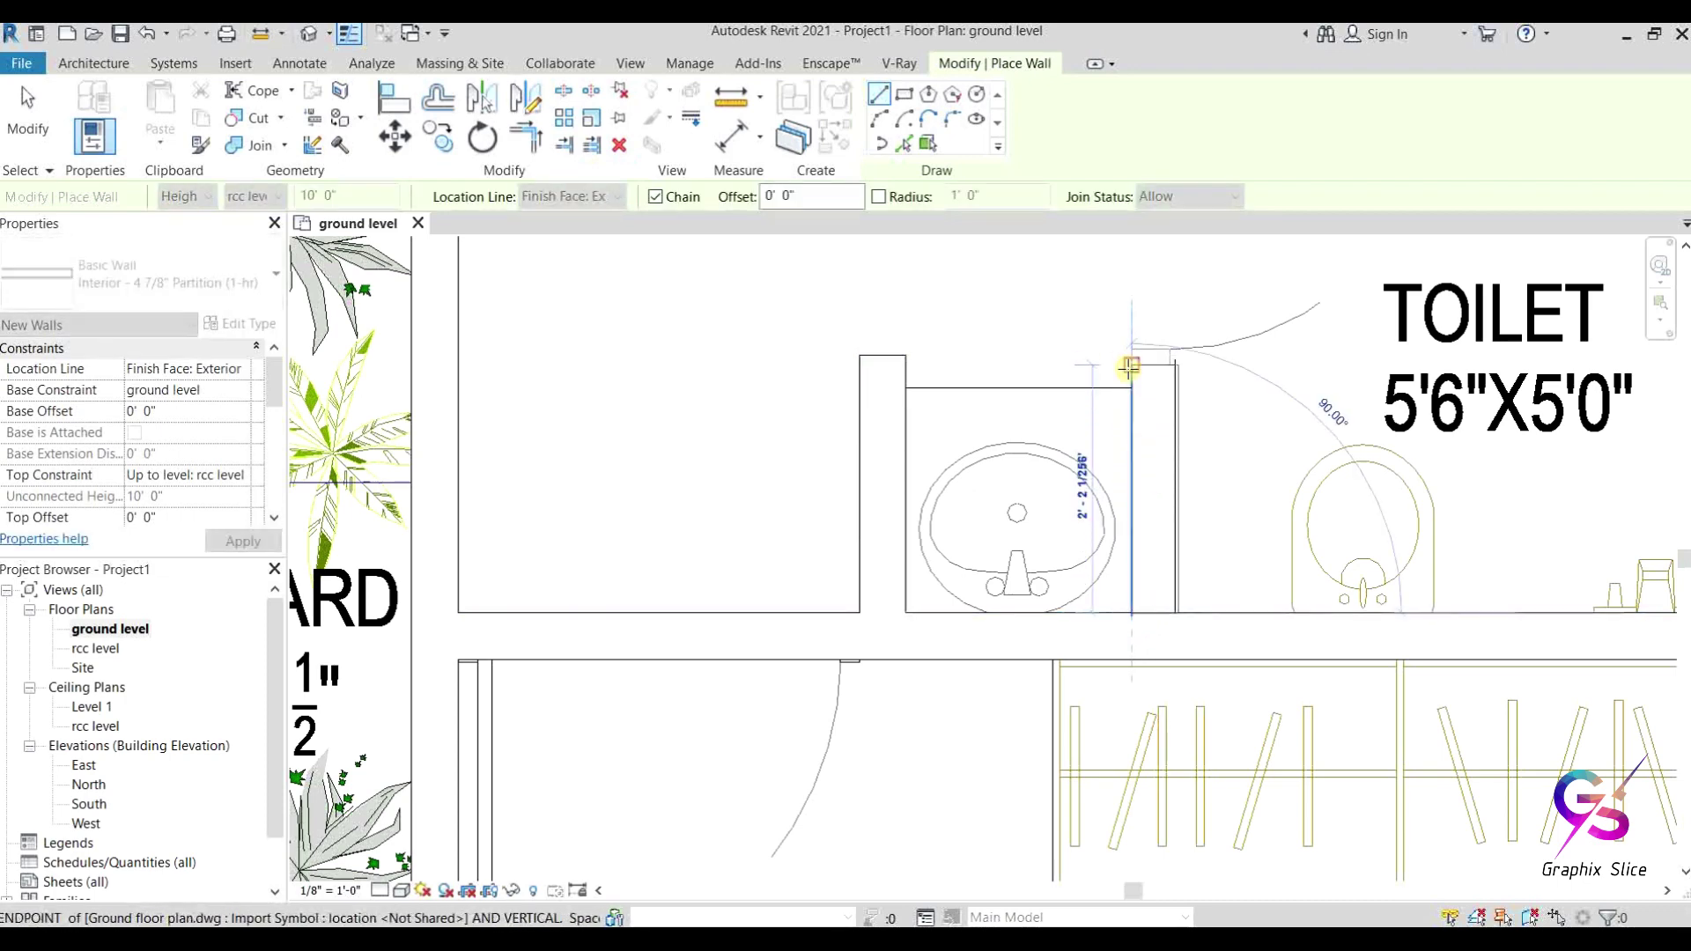
scroll(1003, 594, "down", 1)
scroll(1003, 595, "down", 2)
scroll(1083, 335, "up", 1)
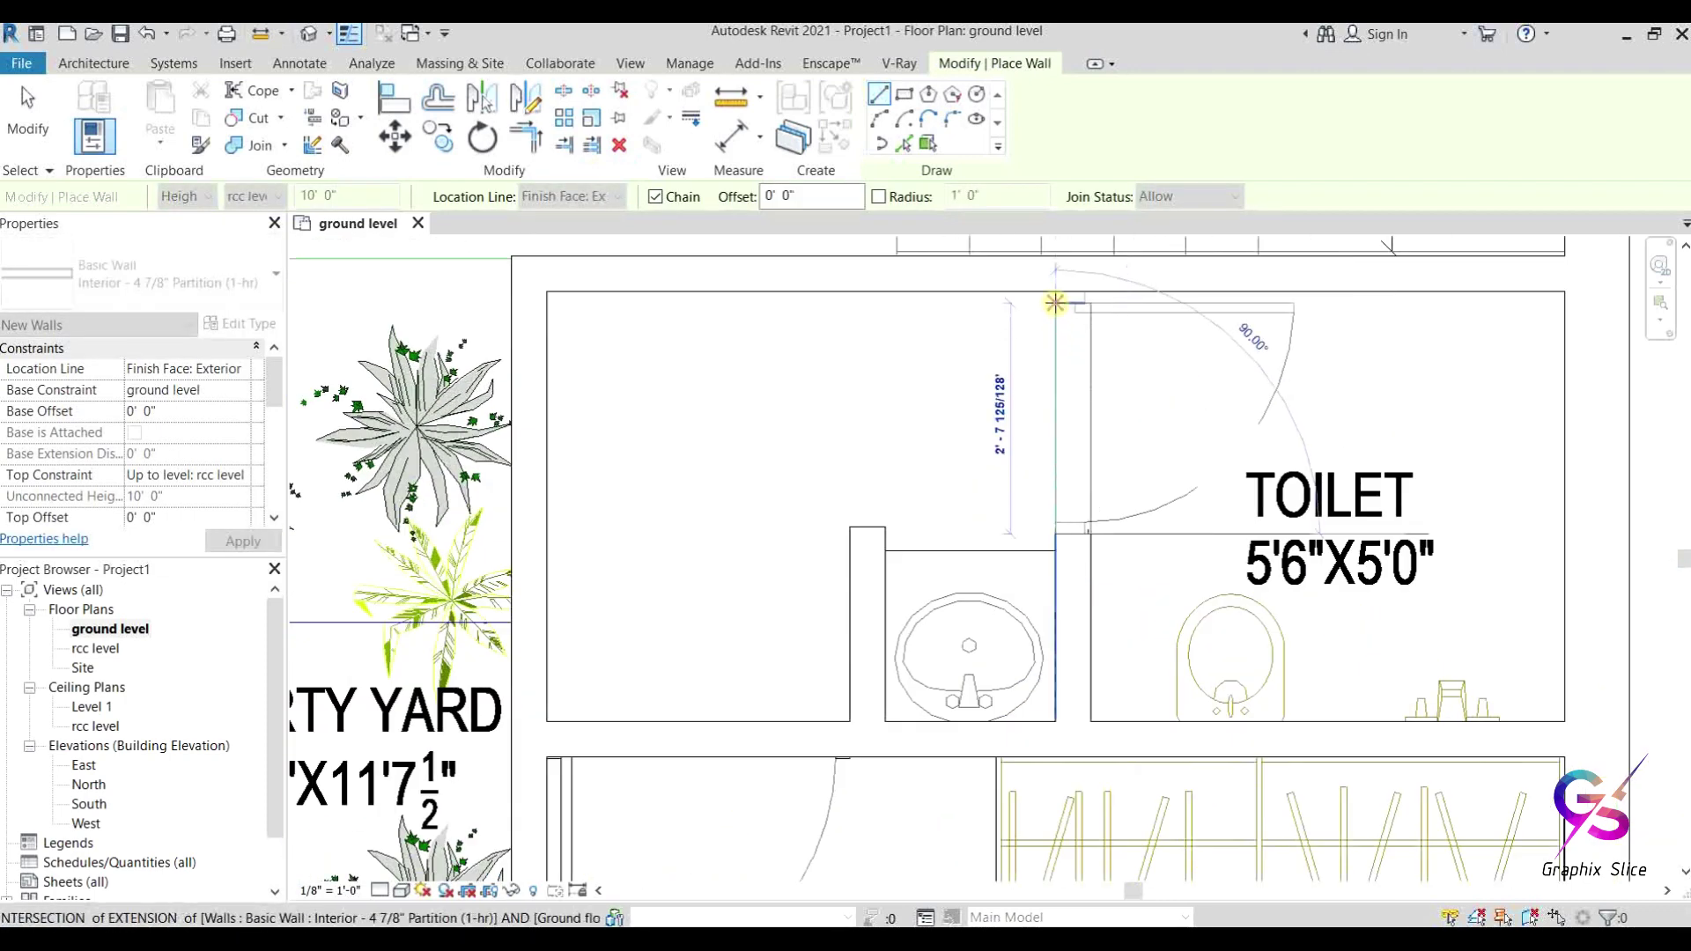
key("Escape")
Step: Draw the partition wall along the store-facing edge of the pooja room, spanning between its two side walls, and end the chain
scroll(1118, 499, "down", 3)
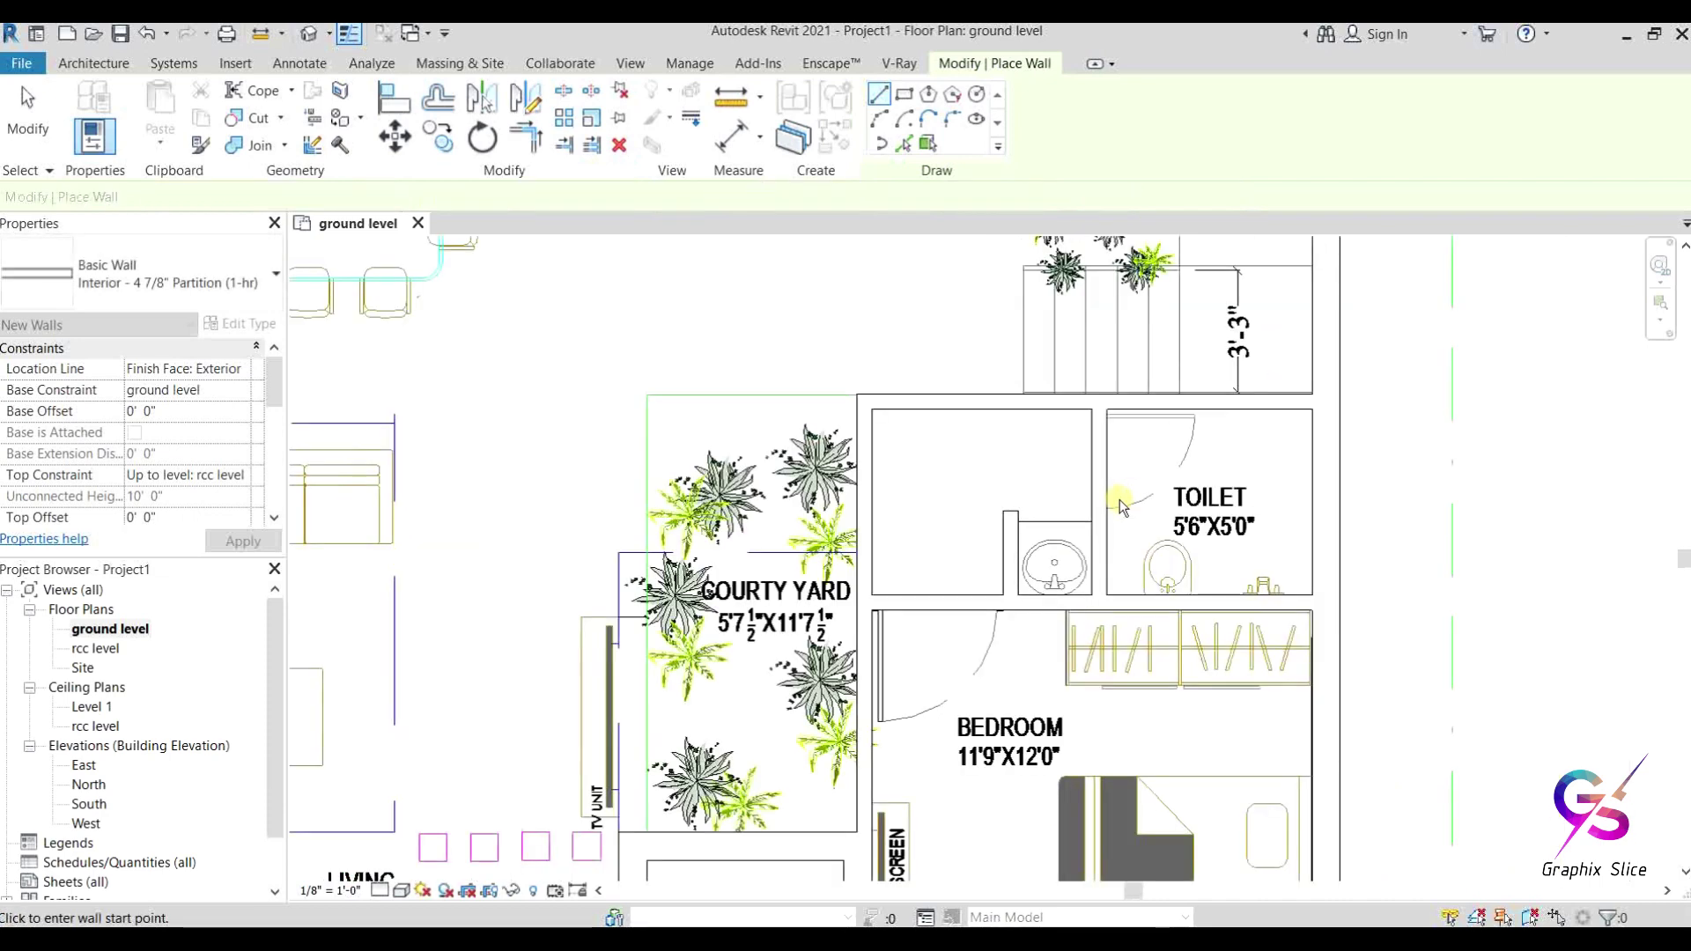
scroll(1118, 499, "down", 1)
middle_click_drag(875, 408, 907, 520)
scroll(976, 291, "up", 2)
scroll(930, 495, "down", 2)
scroll(907, 521, "up", 5)
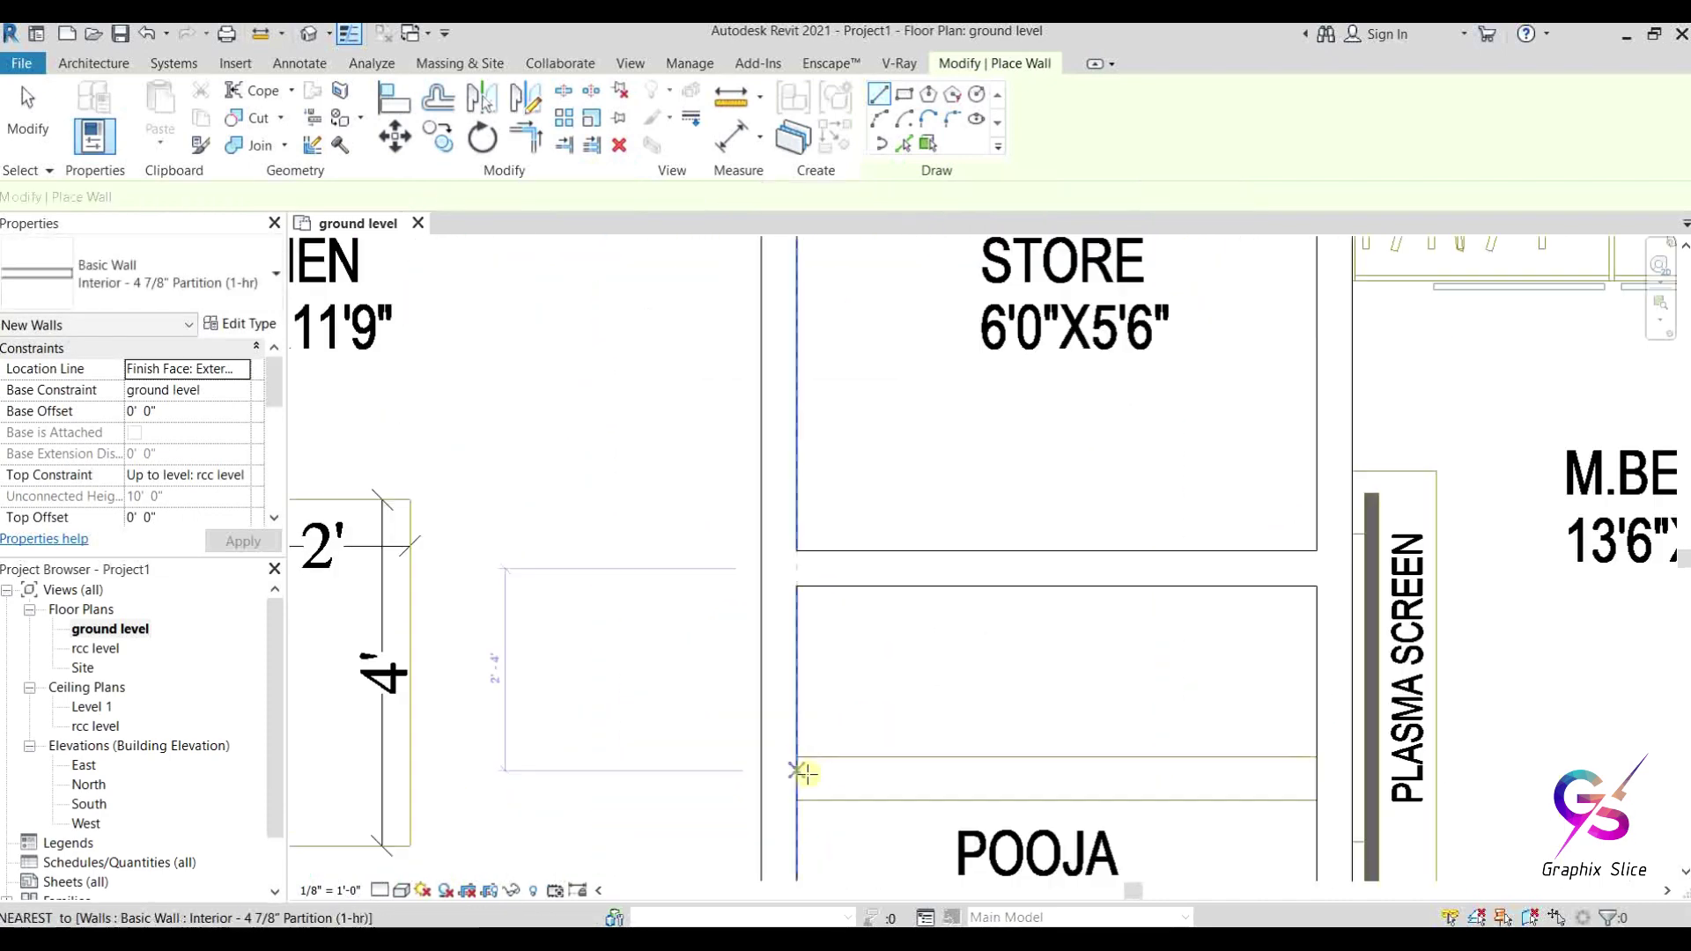
left_click(797, 756)
left_click(1316, 755)
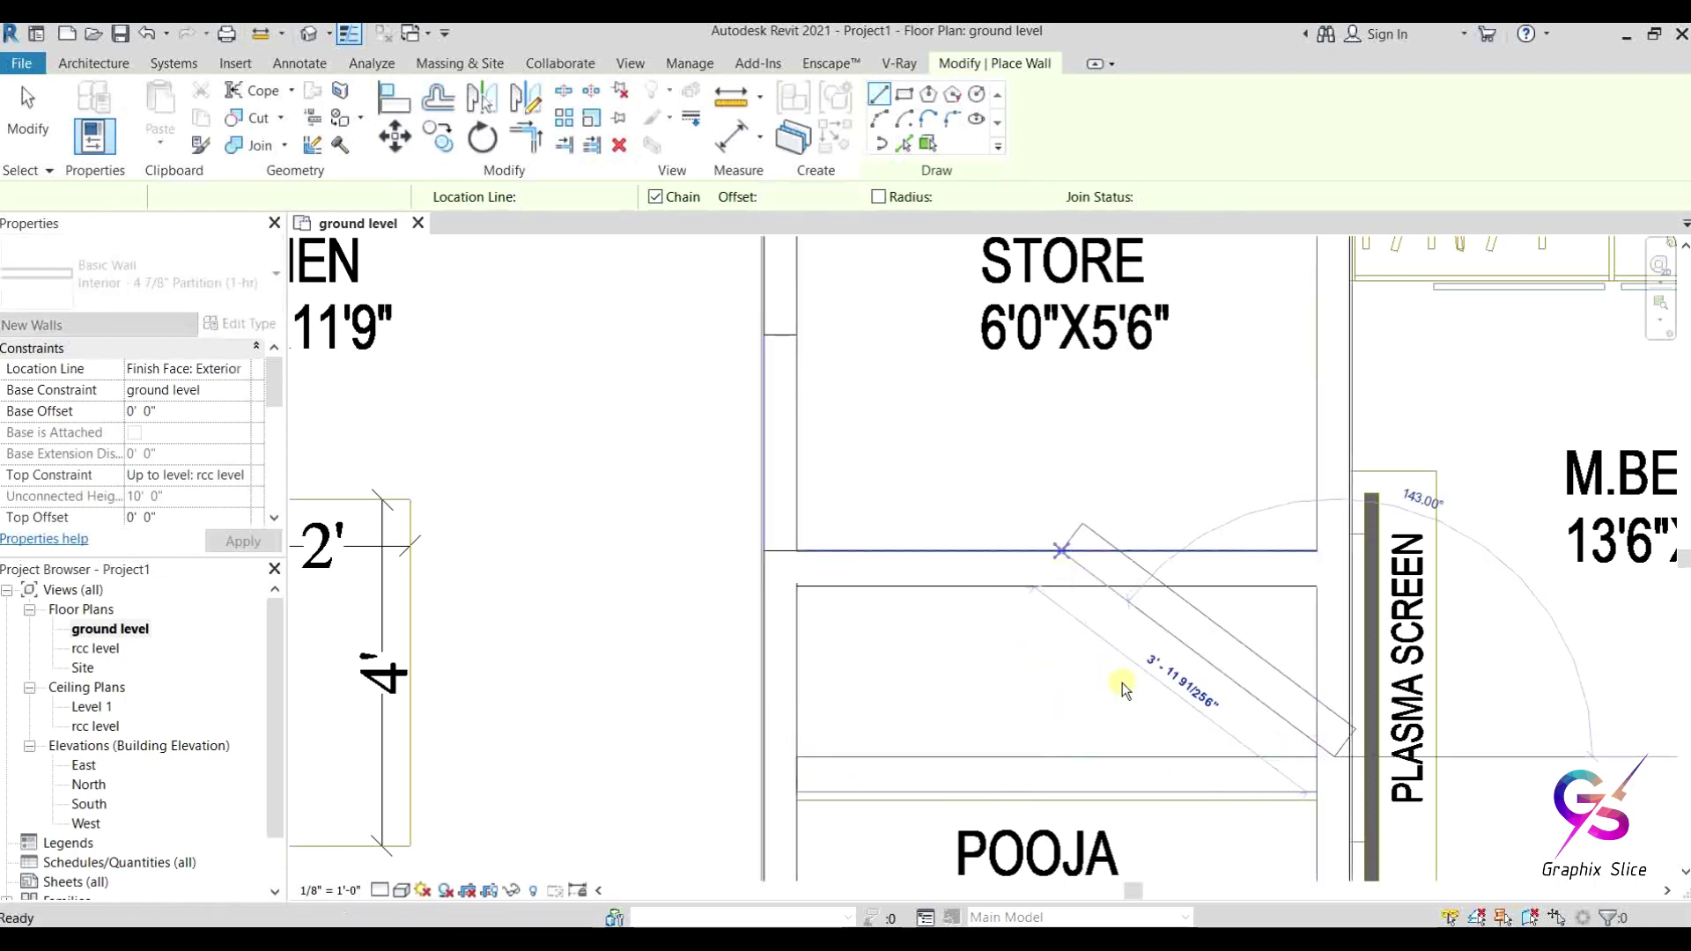
key("Escape")
Step: Draw the partition wall between the master bedroom and the staircase, from the short wall by the pooja room to the exterior wall
middle_click_drag(1075, 642, 811, 435)
scroll(811, 434, "down", 2)
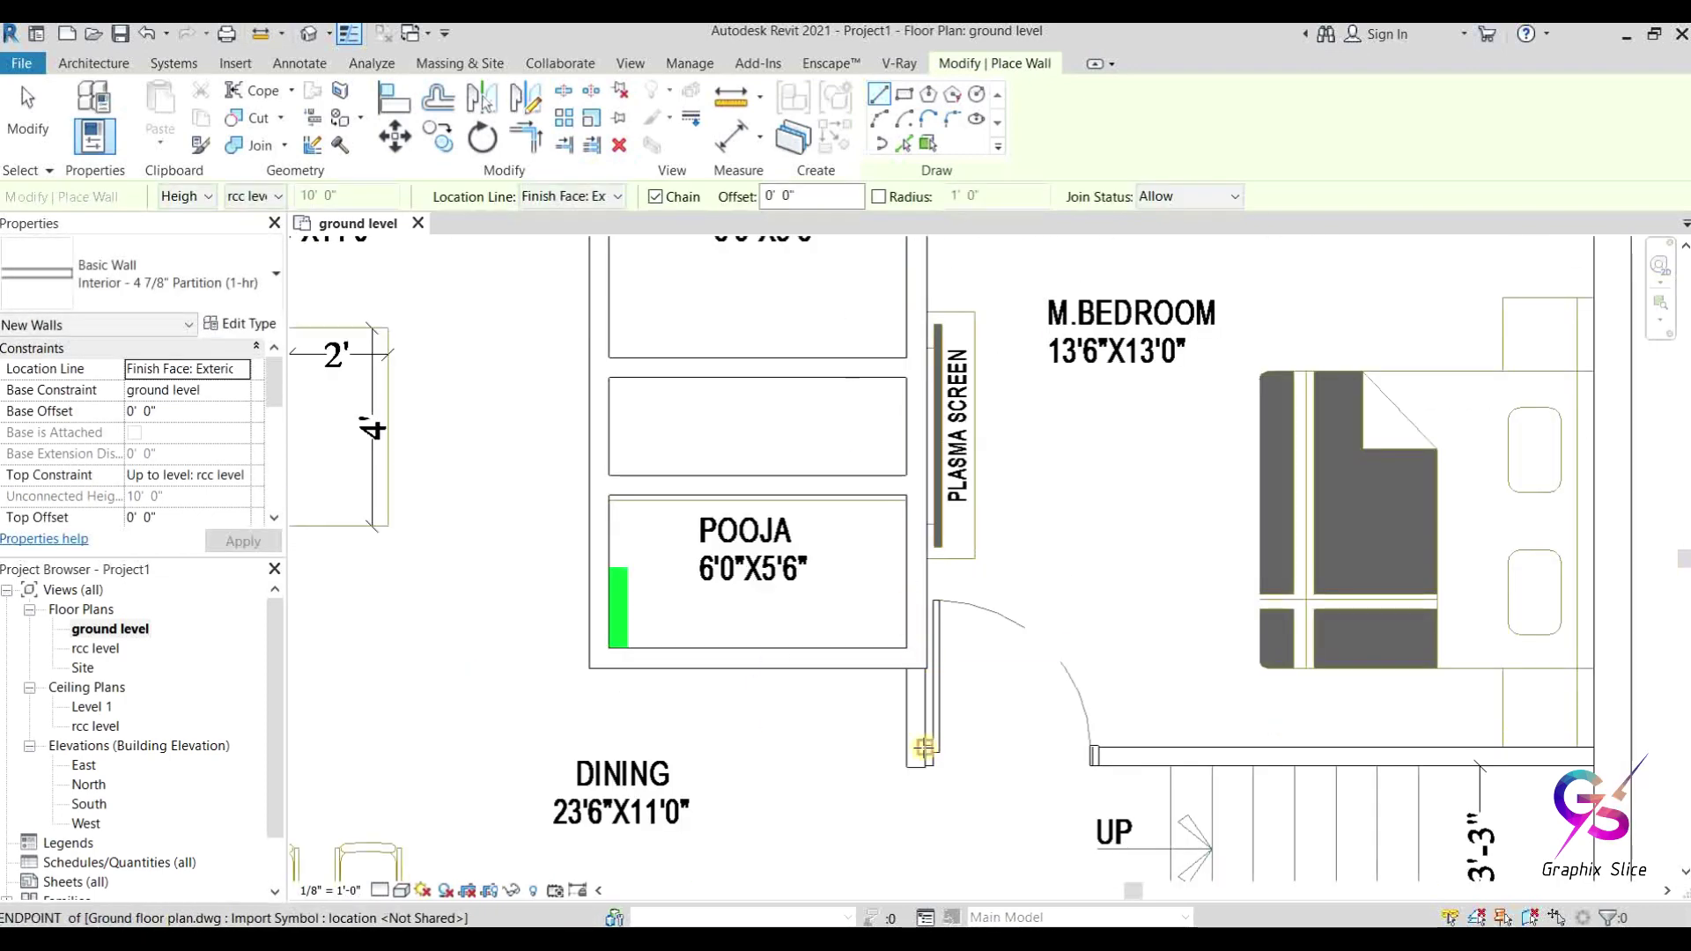
left_click(931, 748)
left_click(1591, 749)
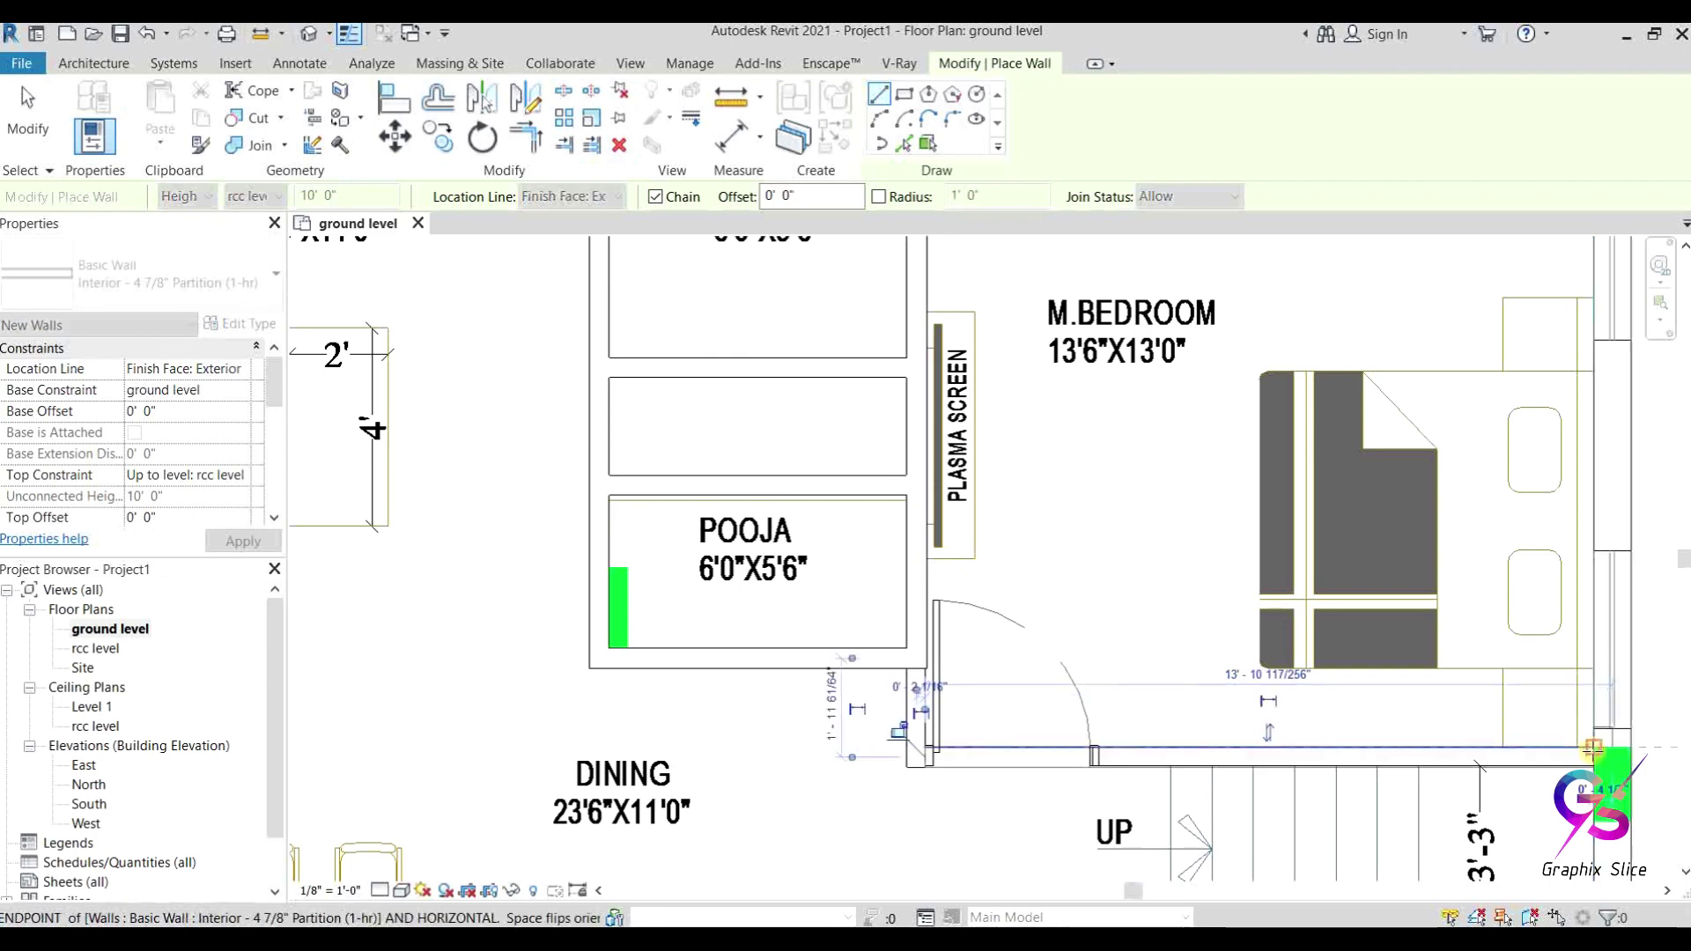
key("Escape")
Step: Draw the partition wall separating the master bedroom from its toilet and dress area, extending across to the exterior wall
middle_click_drag(1113, 608, 1062, 821)
middle_click_drag(1061, 646, 980, 885)
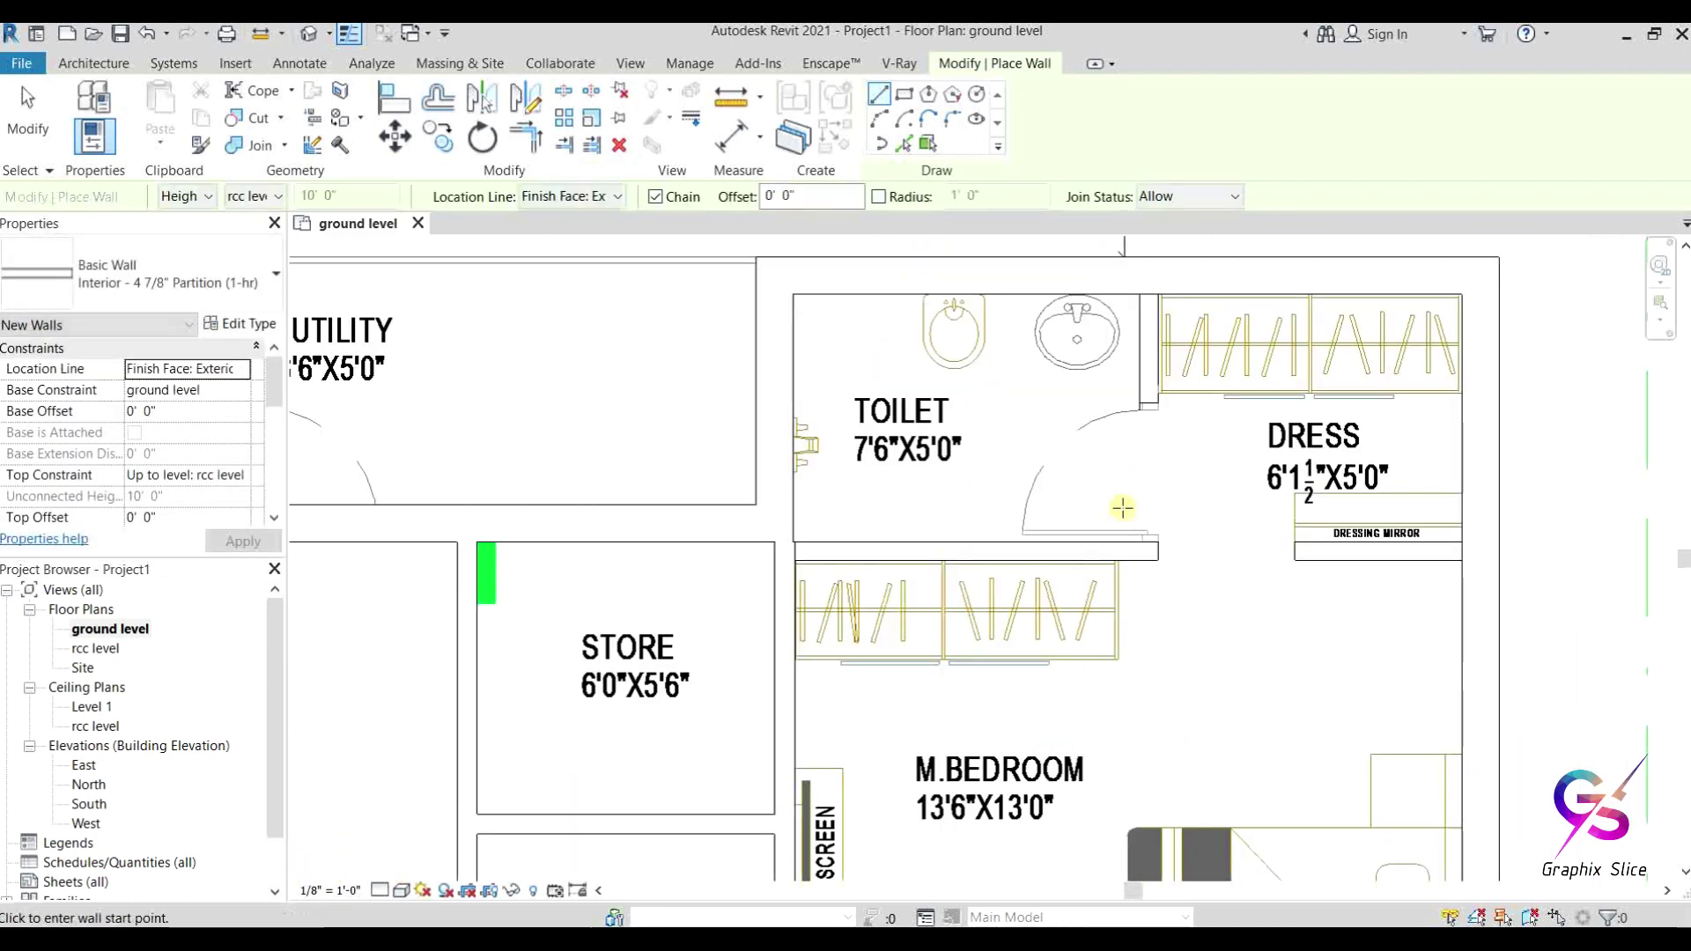
scroll(847, 536, "up", 2)
scroll(754, 551, "down", 2)
left_click(755, 551)
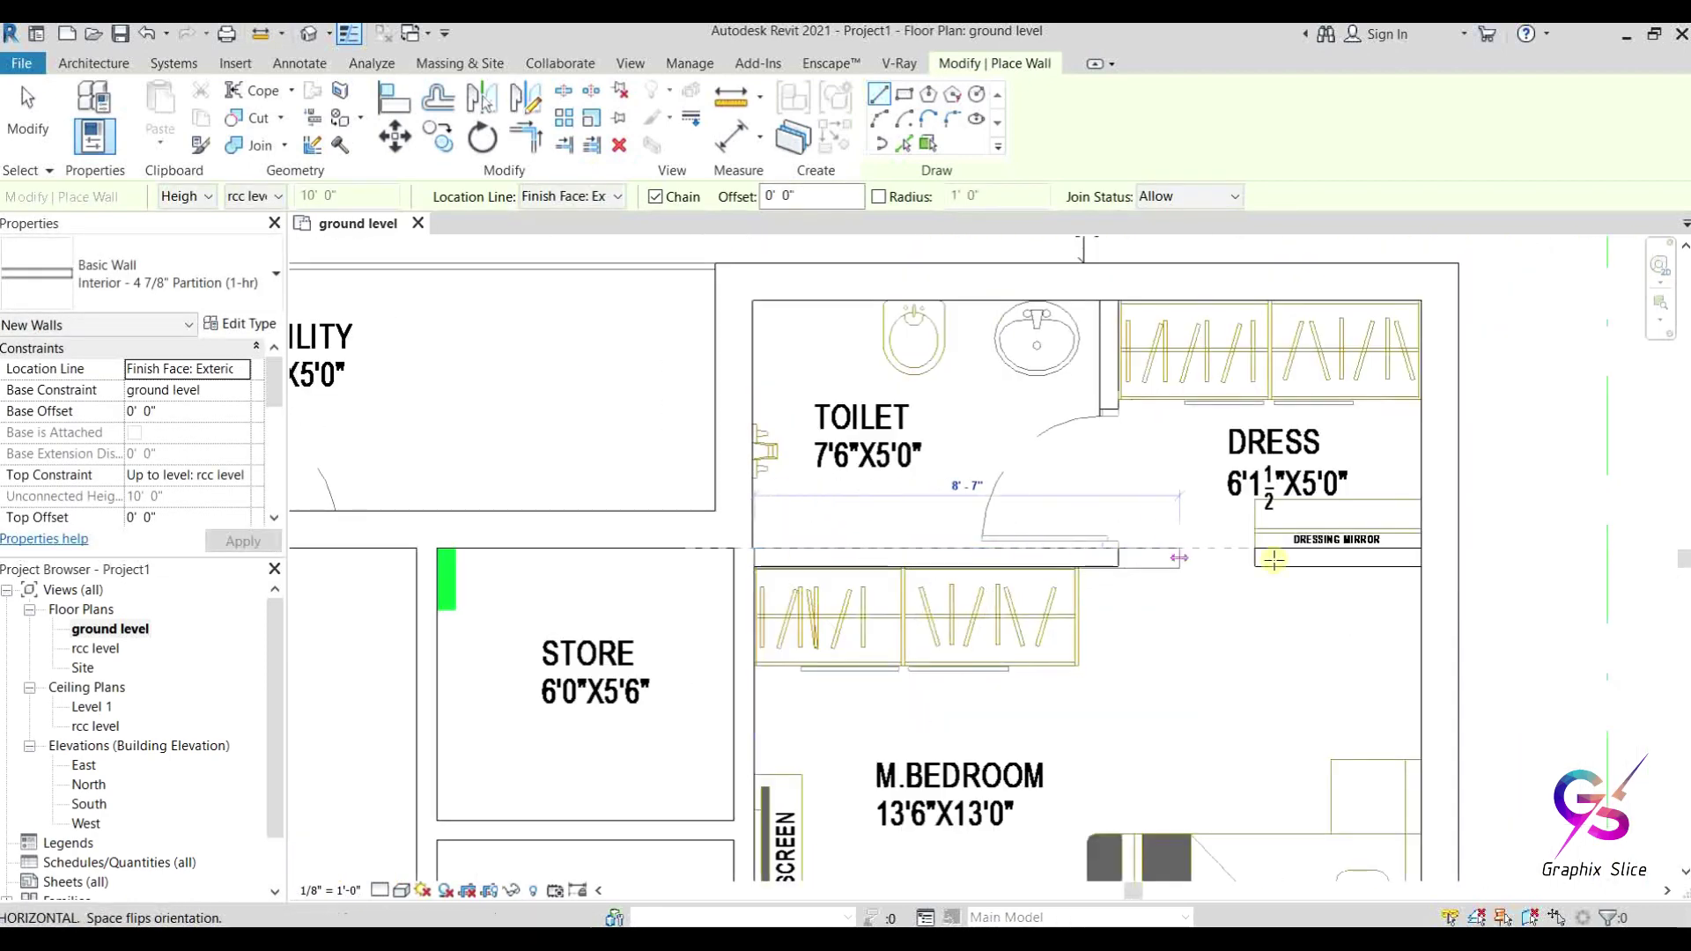
left_click(1420, 548)
key("Escape")
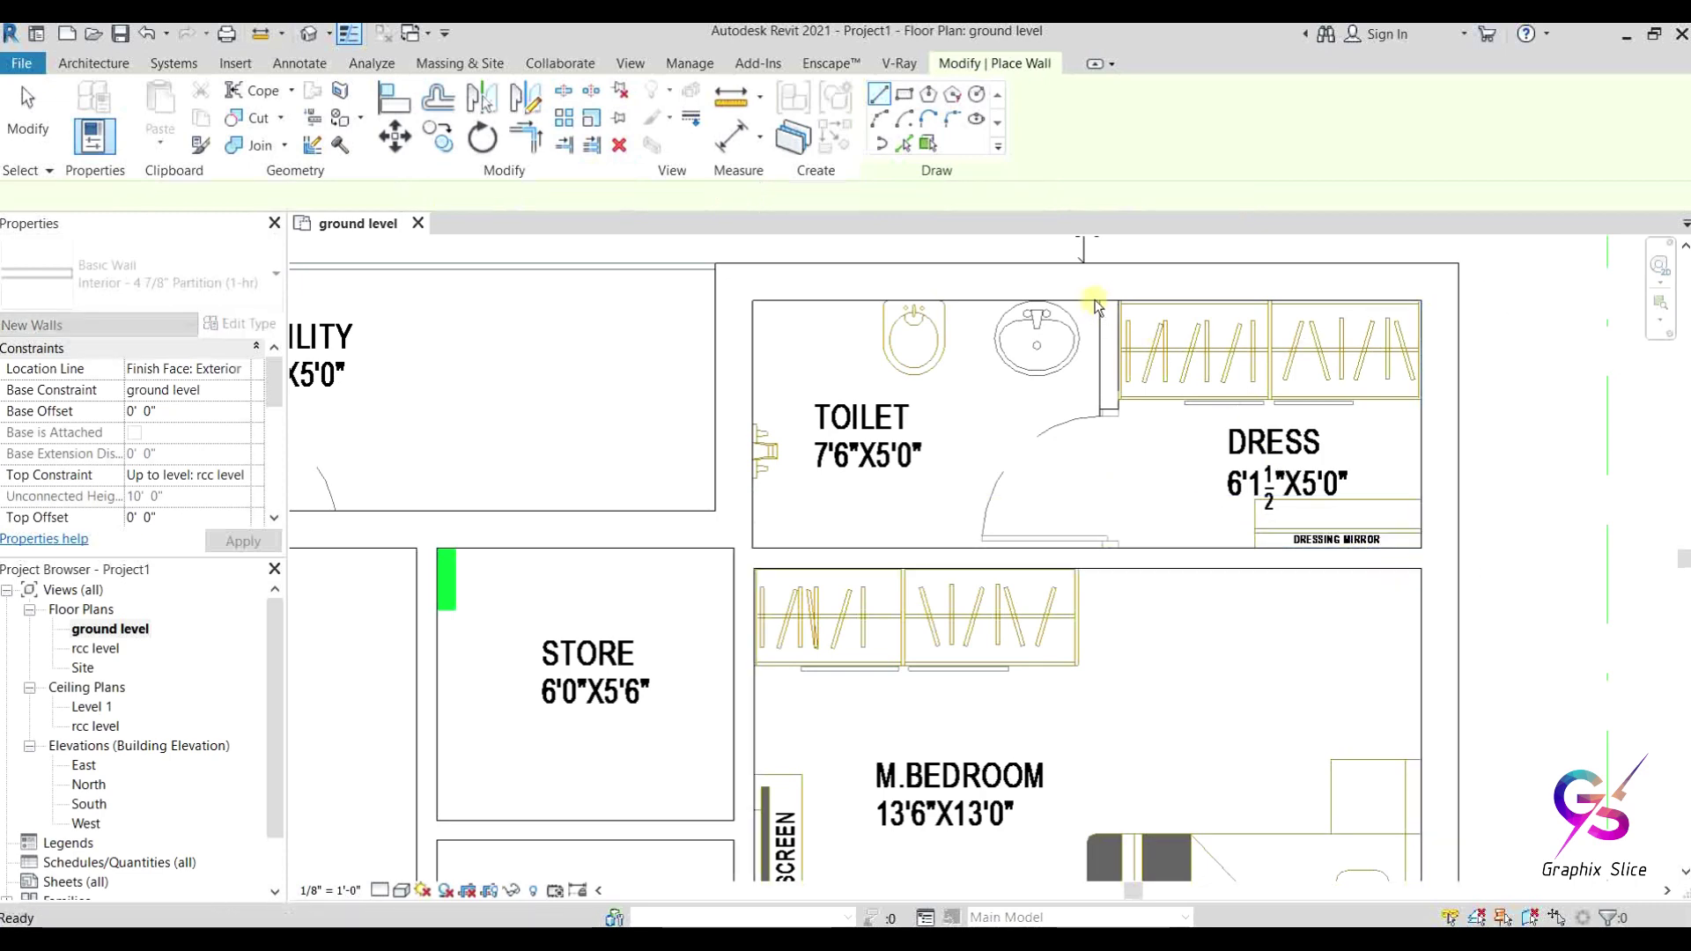
Step: Draw the partition wall between the master toilet and the dress area, from the exterior wall to the bedroom partition
left_click(1117, 301)
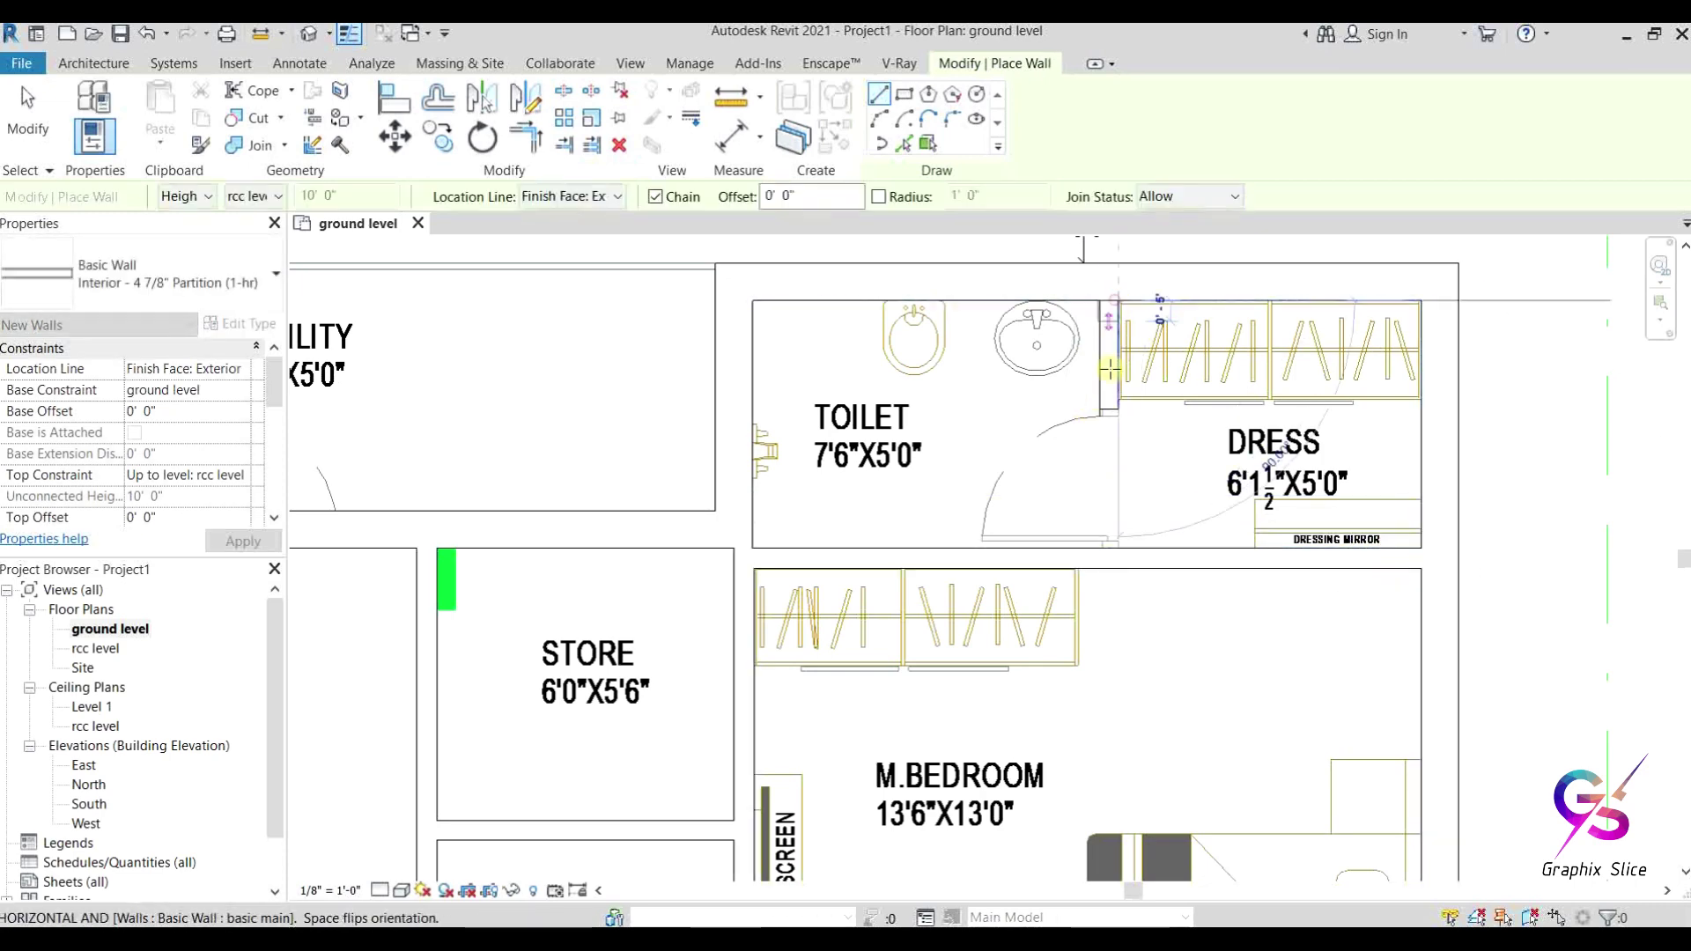
left_click(1114, 547)
key("Escape")
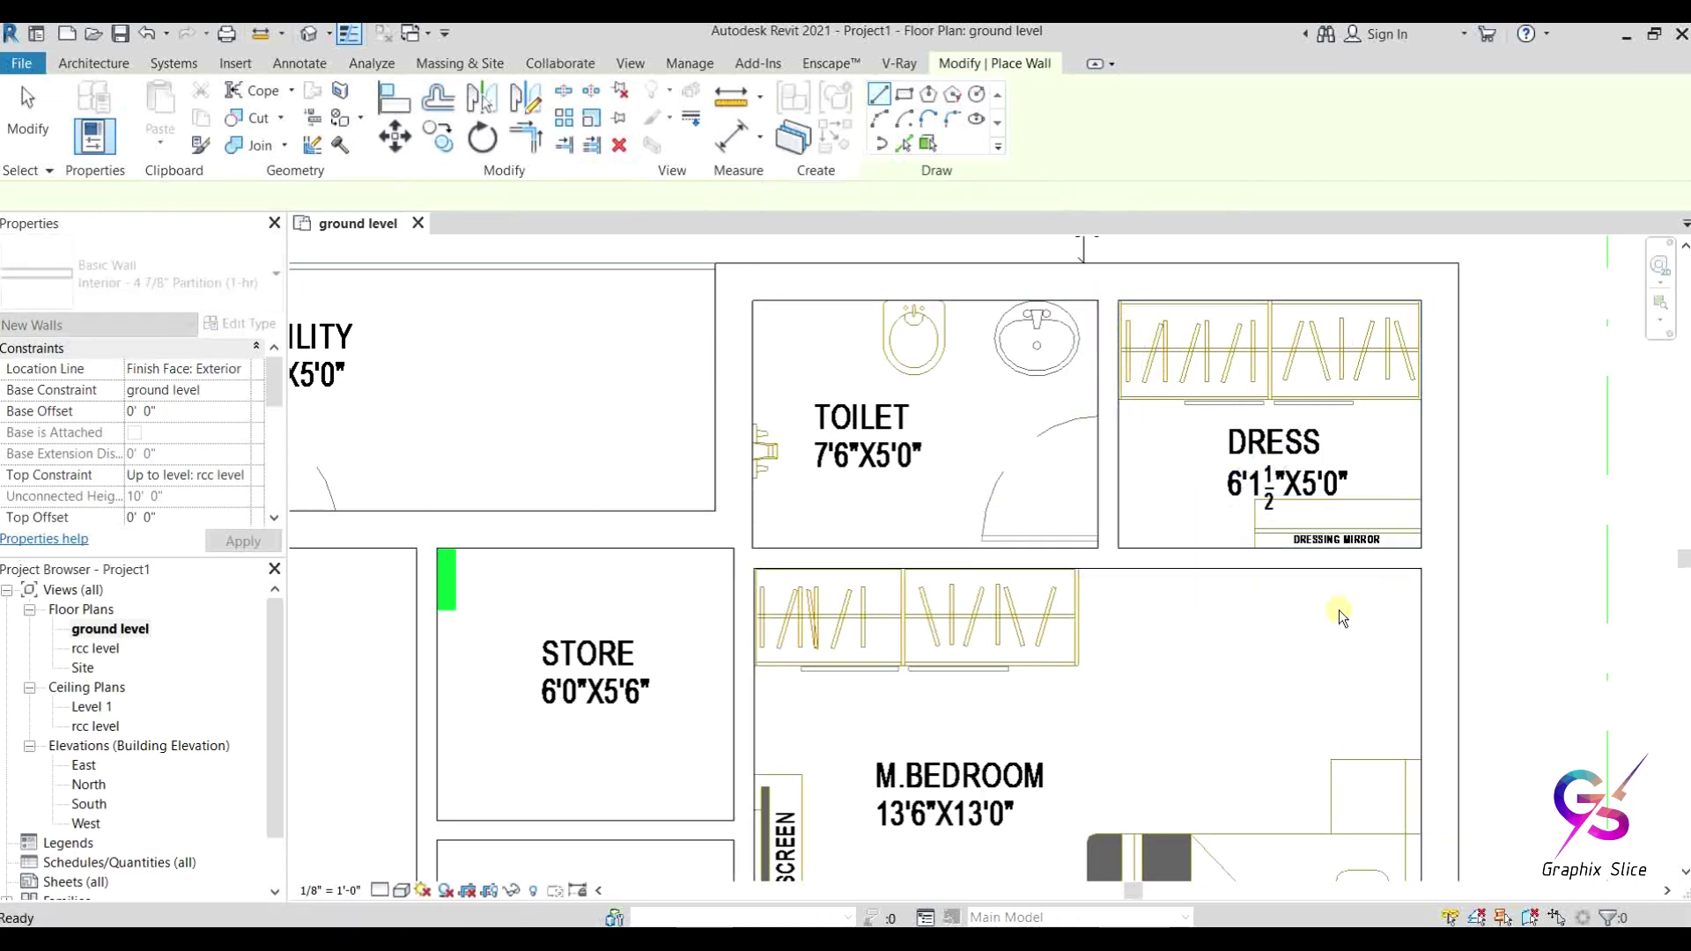
Step: Open the default 3D view of the walls and set its visual style to Realistic
scroll(881, 549, "down", 6)
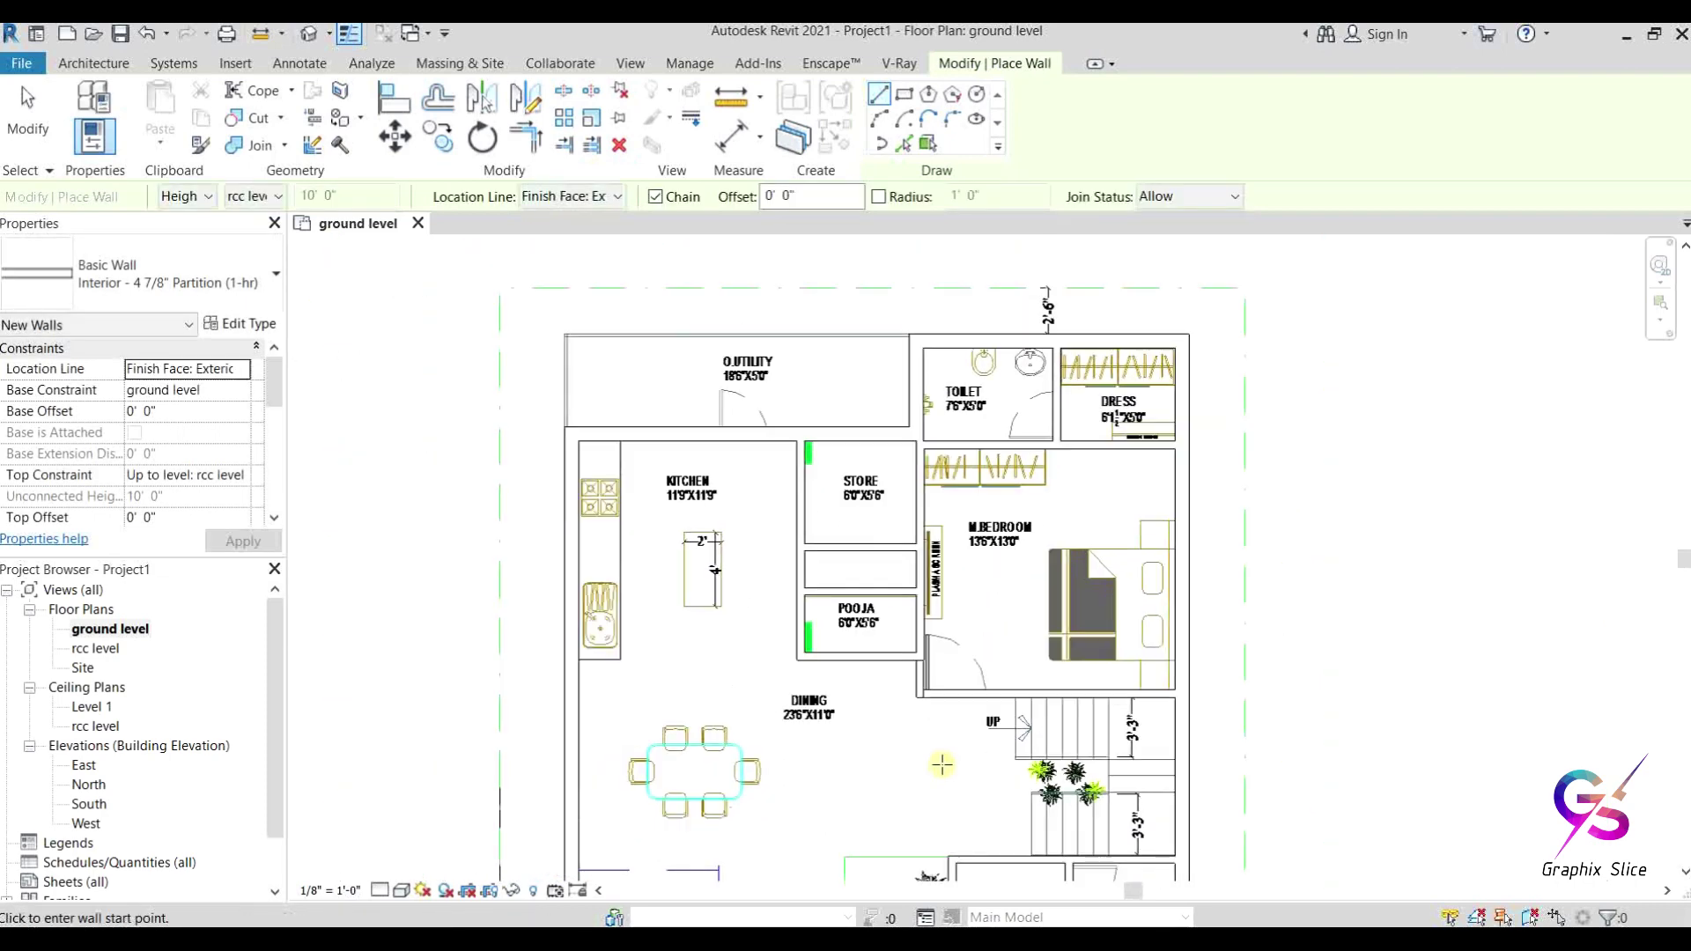
middle_click_drag(918, 712, 904, 667)
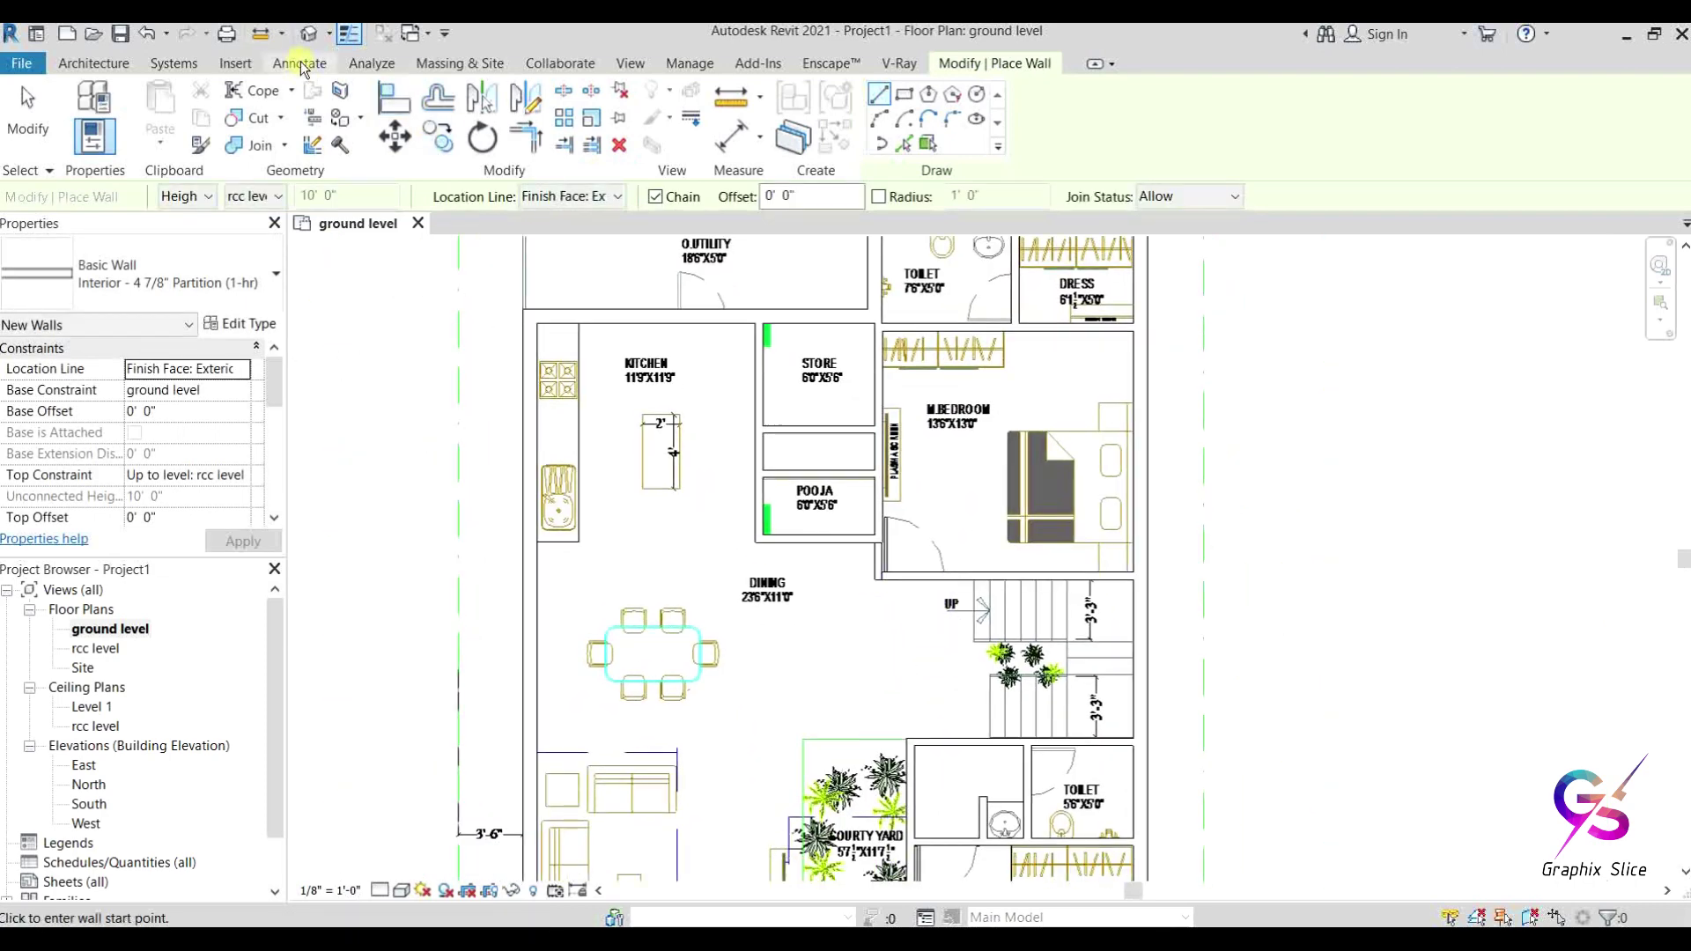
left_click(316, 38)
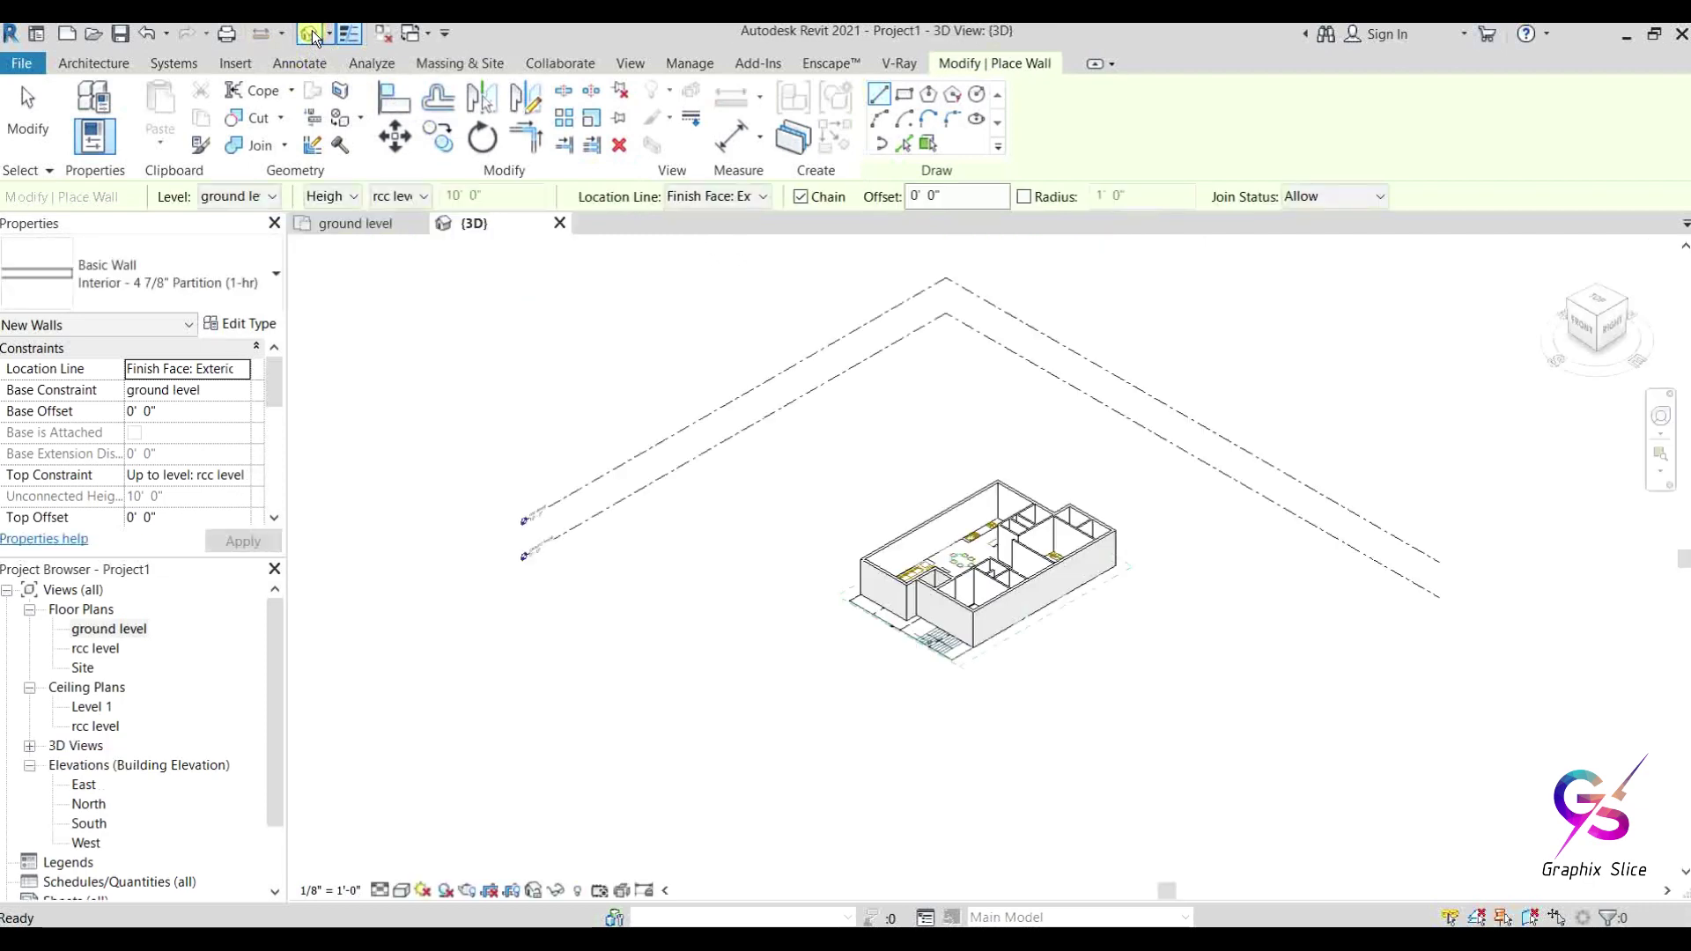
scroll(1083, 568, "up", 3)
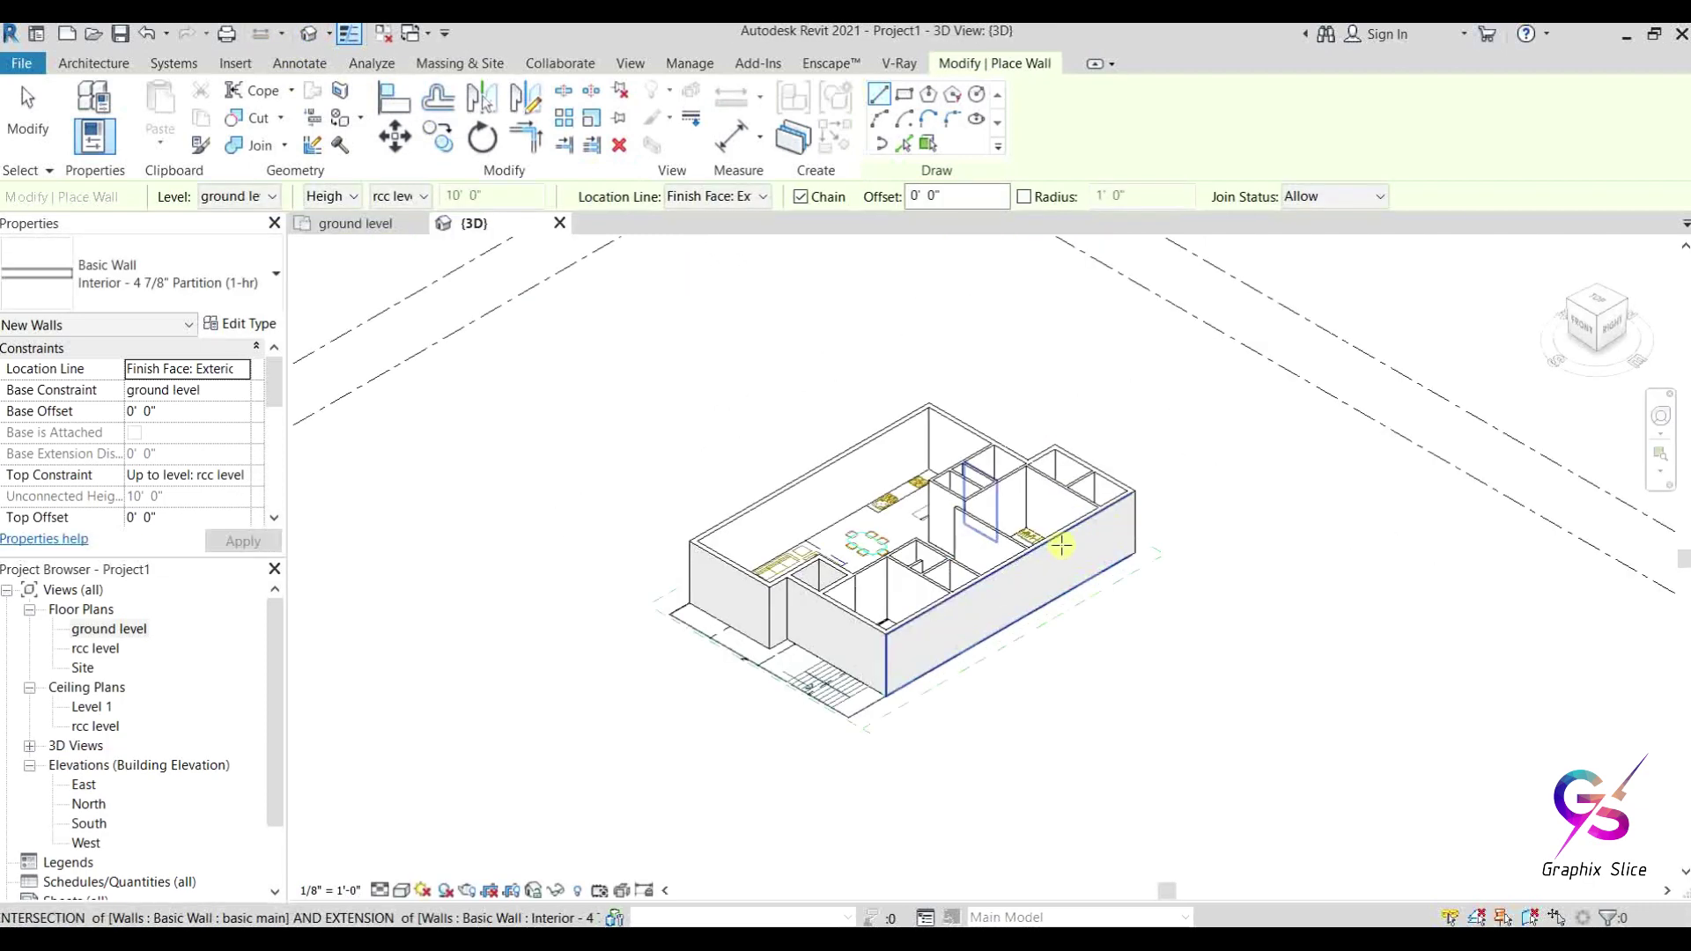
scroll(885, 638, "up", 5)
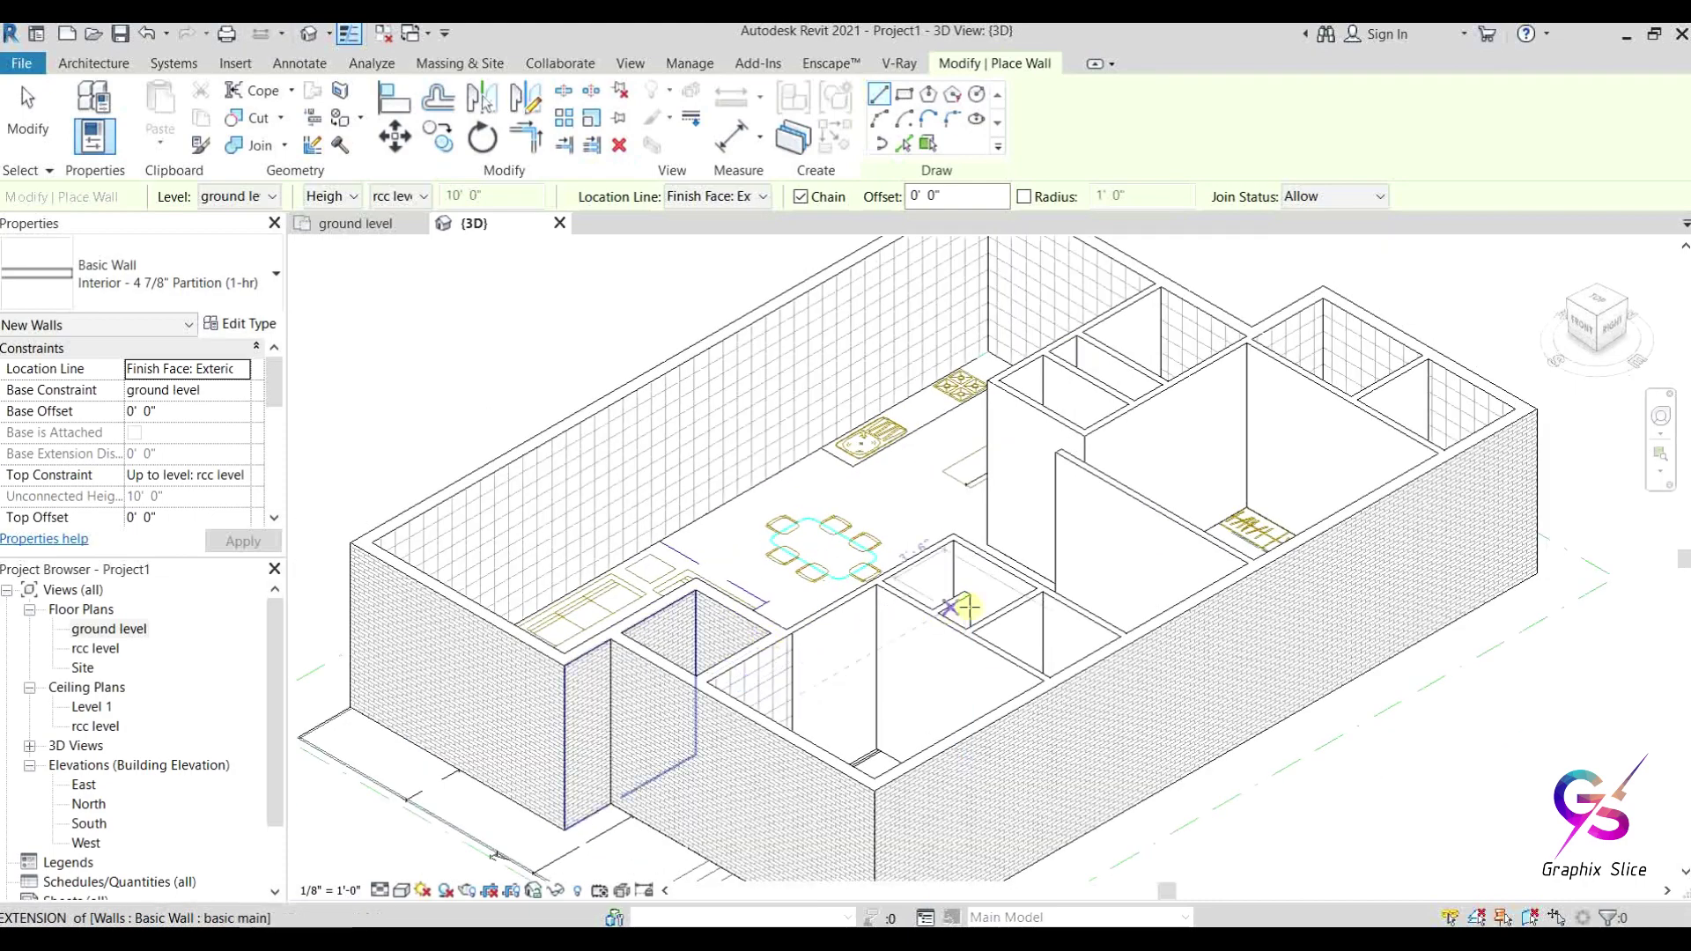
scroll(968, 608, "down", 1)
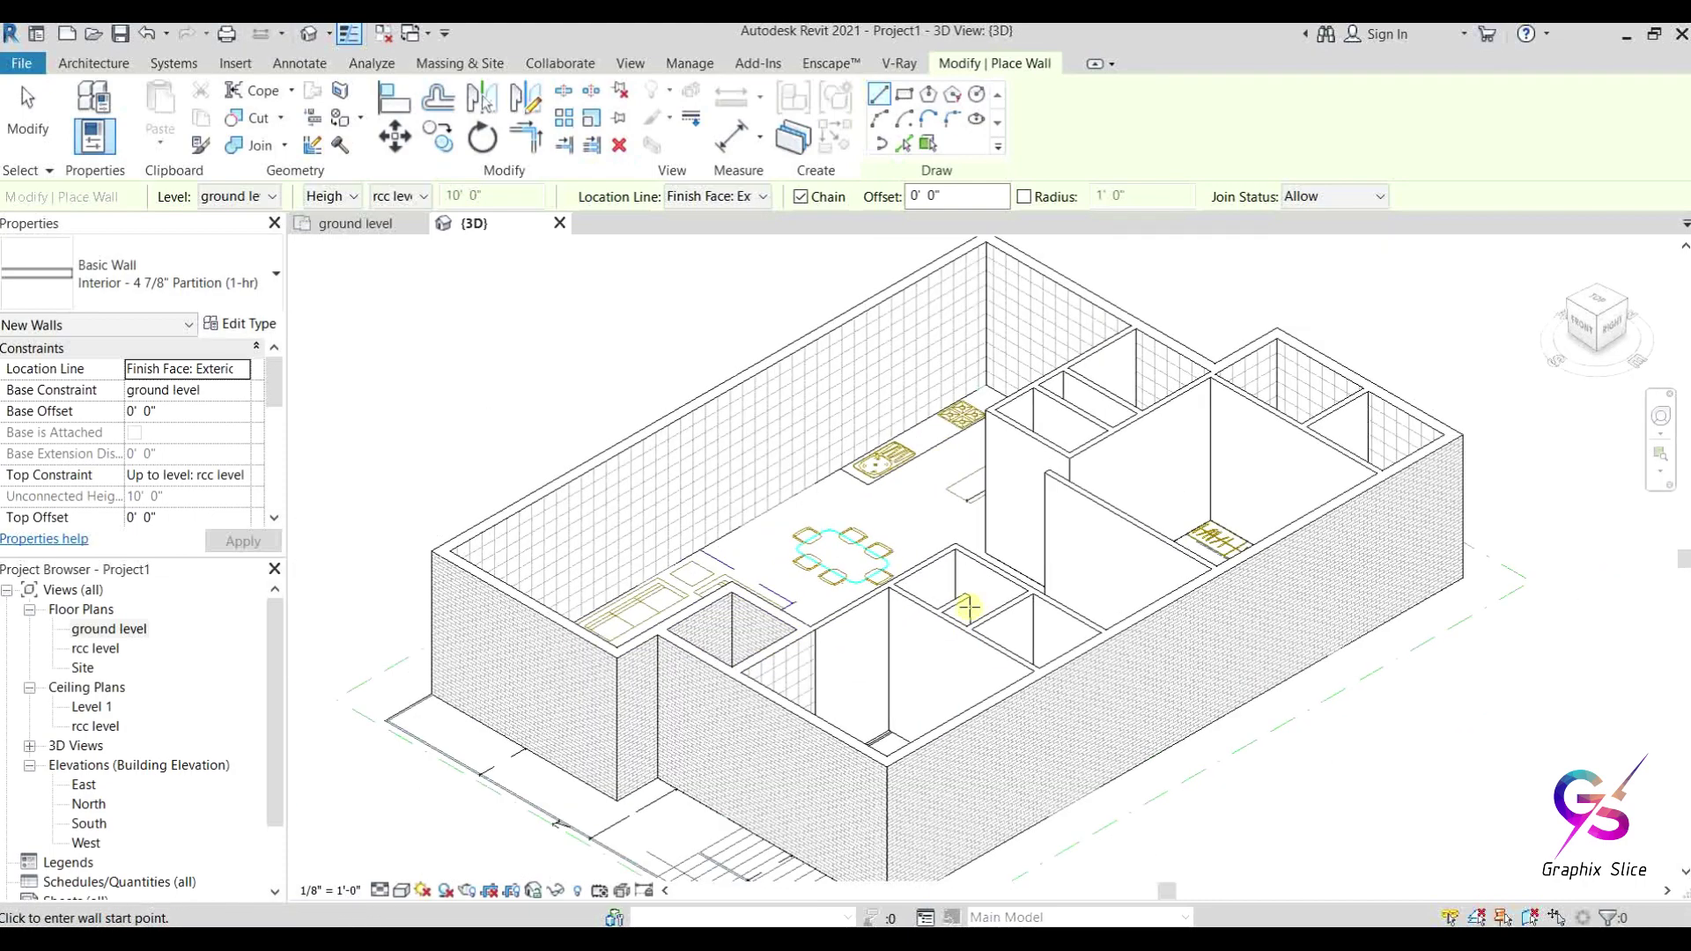
scroll(968, 608, "down", 1)
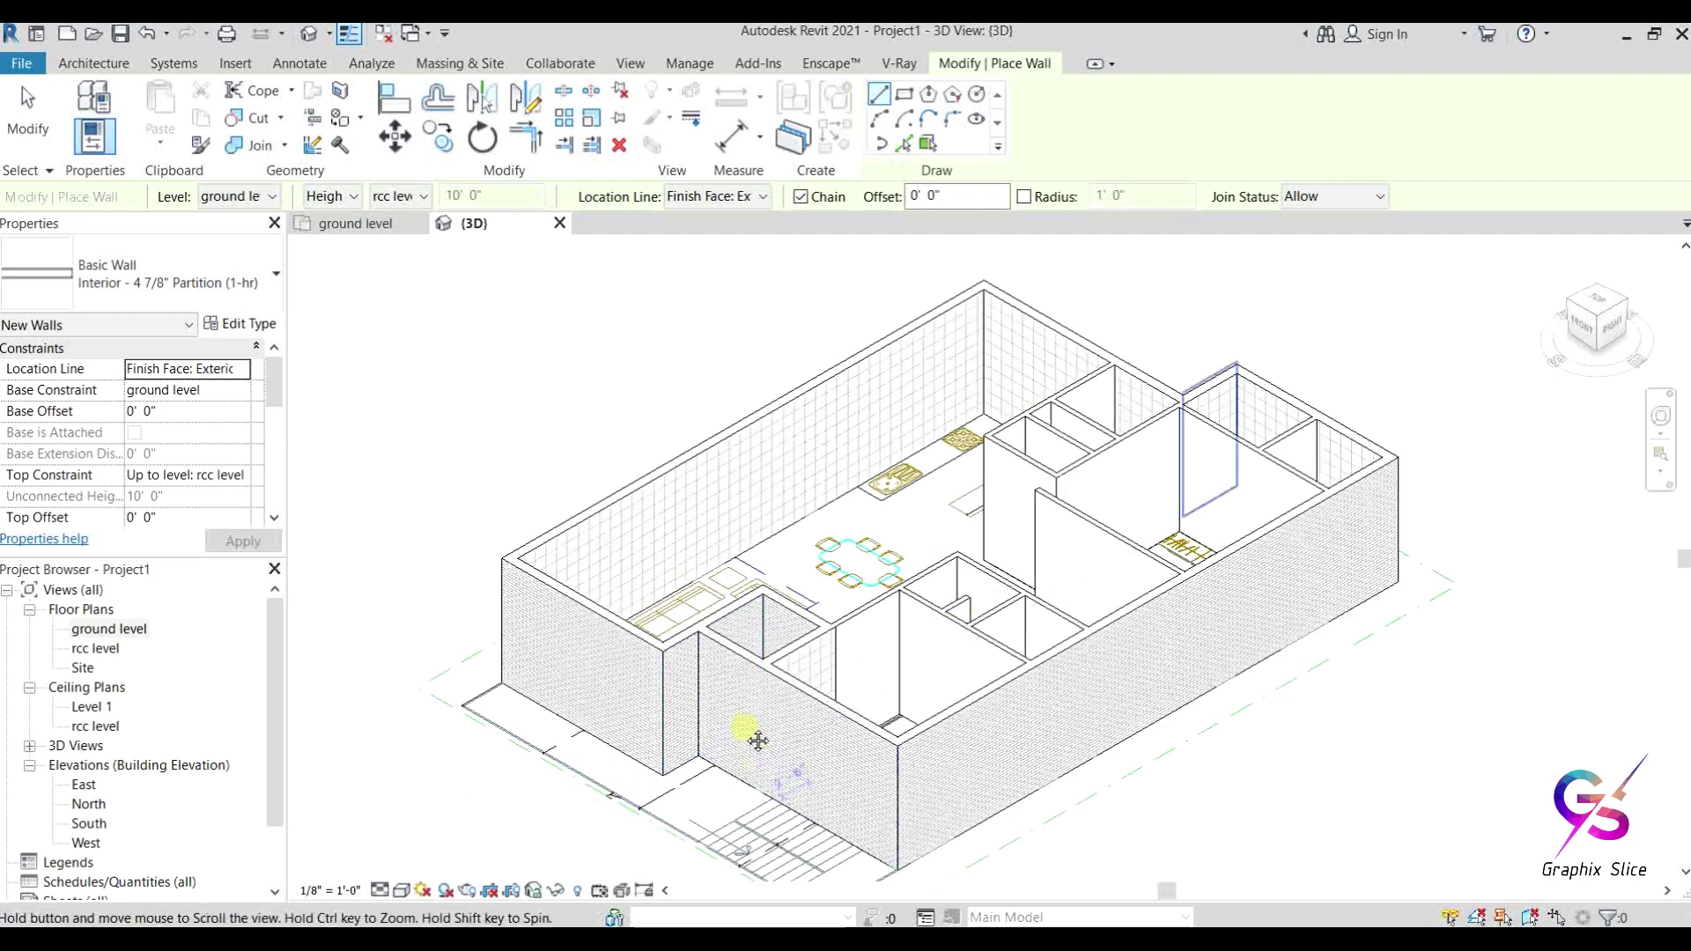
middle_click_drag(757, 740, 729, 690)
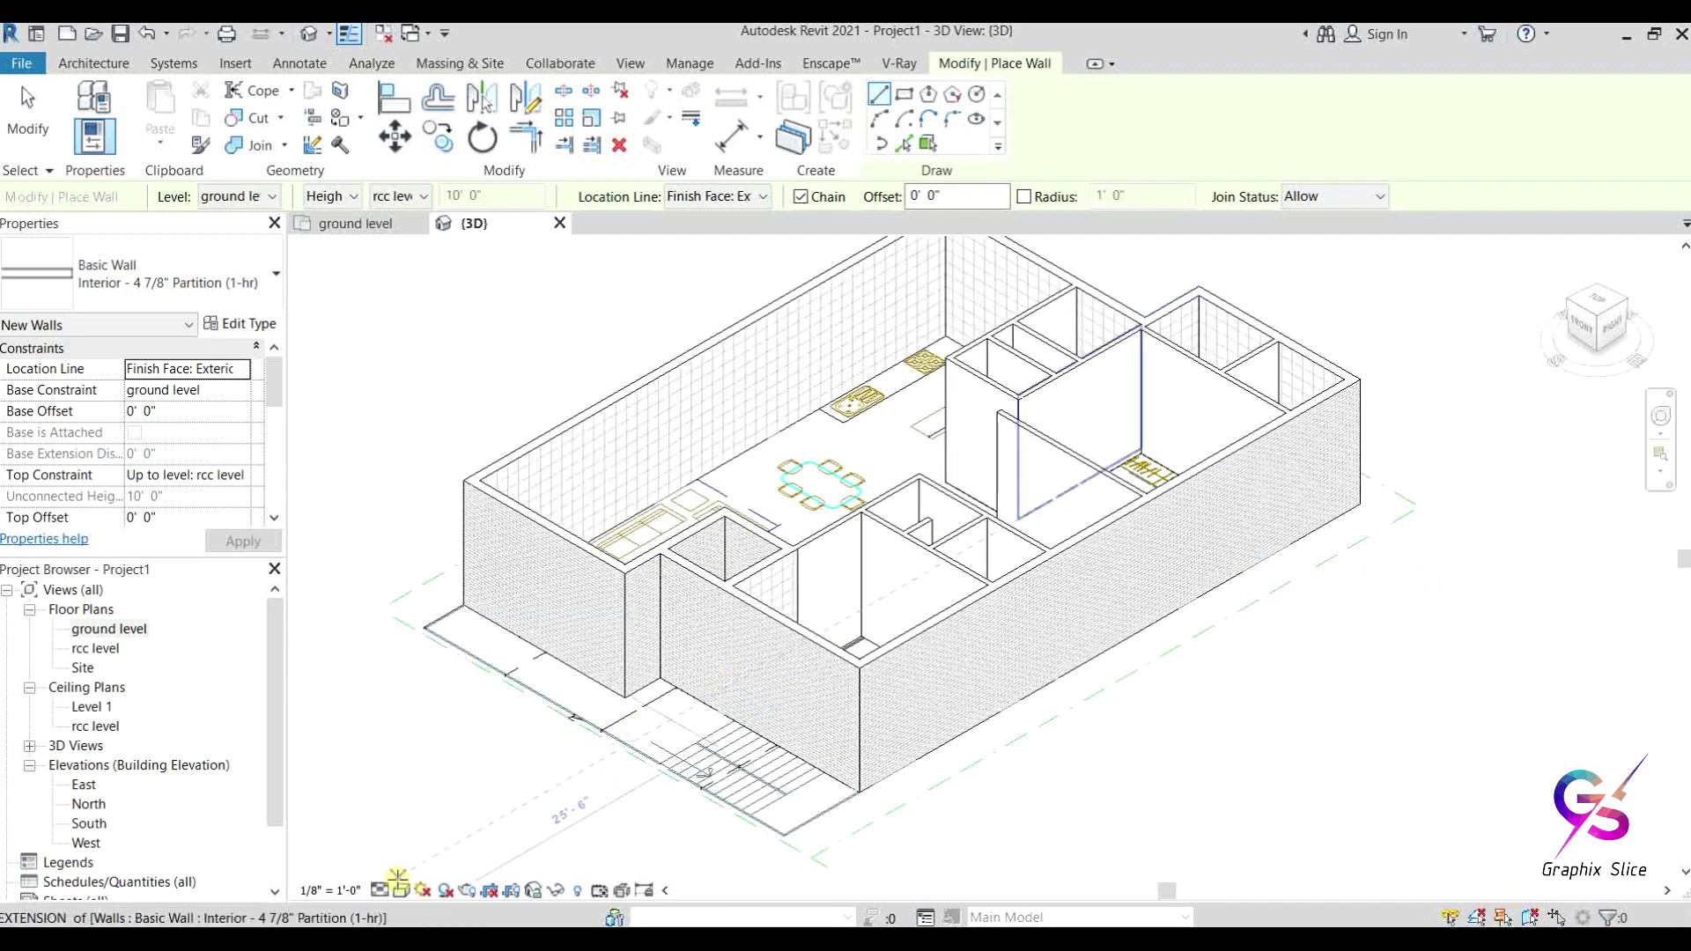
left_click(400, 889)
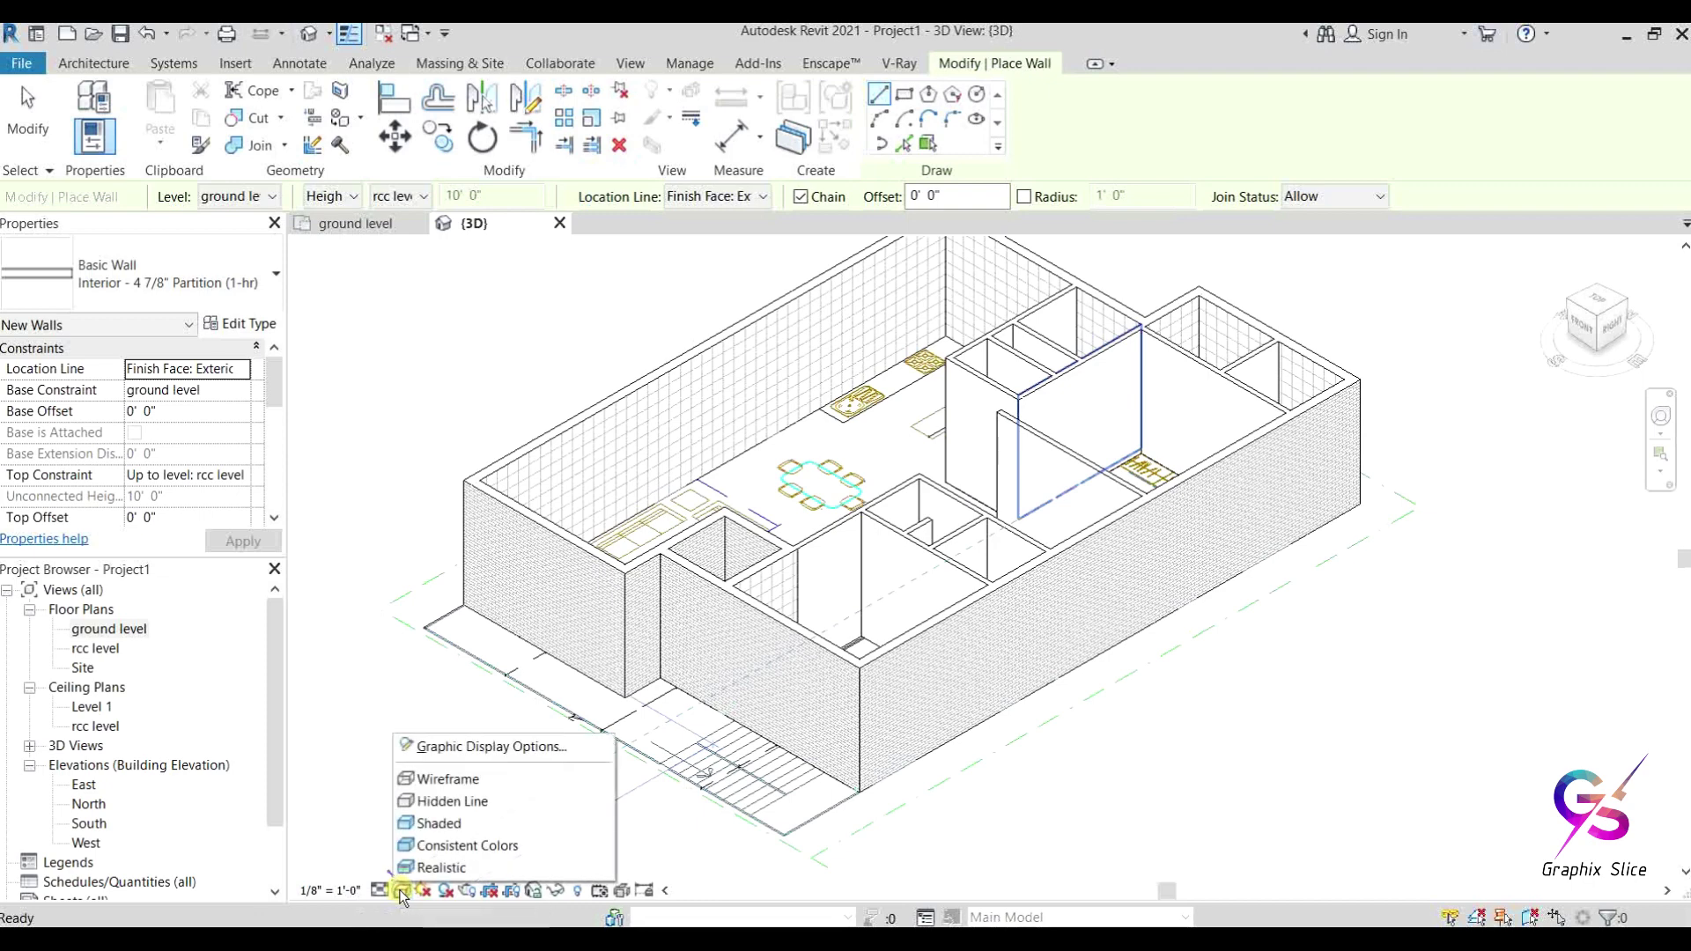
left_click(436, 865)
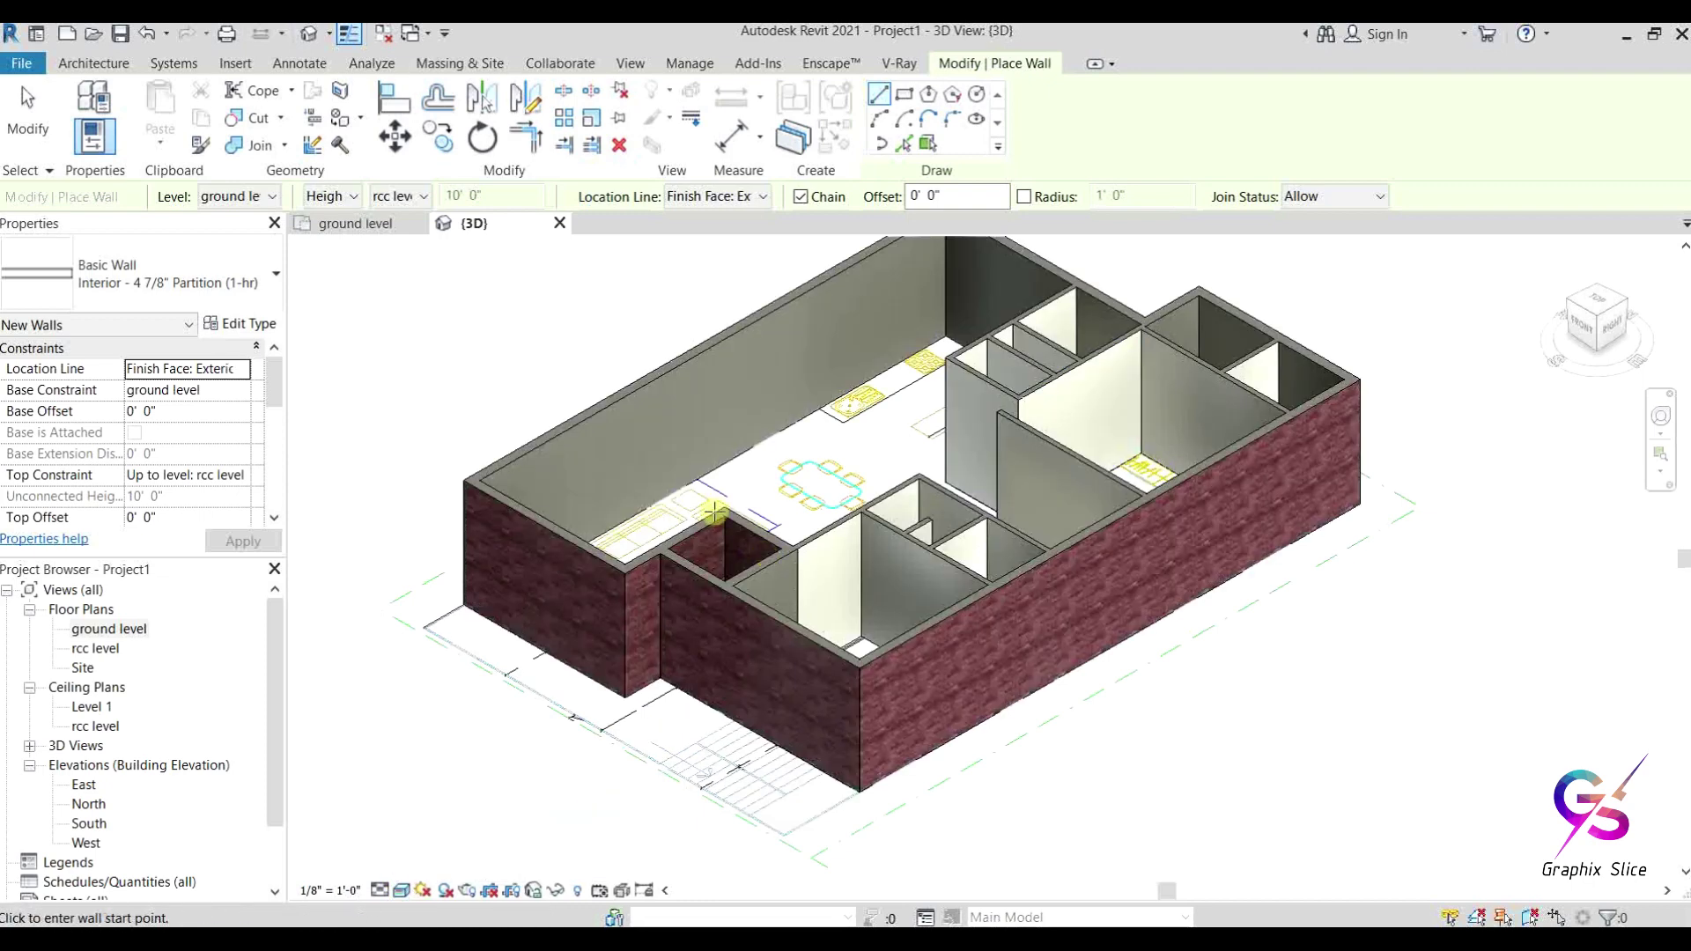
Step: Examine the walls and lift shaft in 3D from several distances and angles, also using the Full Navigation Wheel
scroll(656, 555, "up", 4)
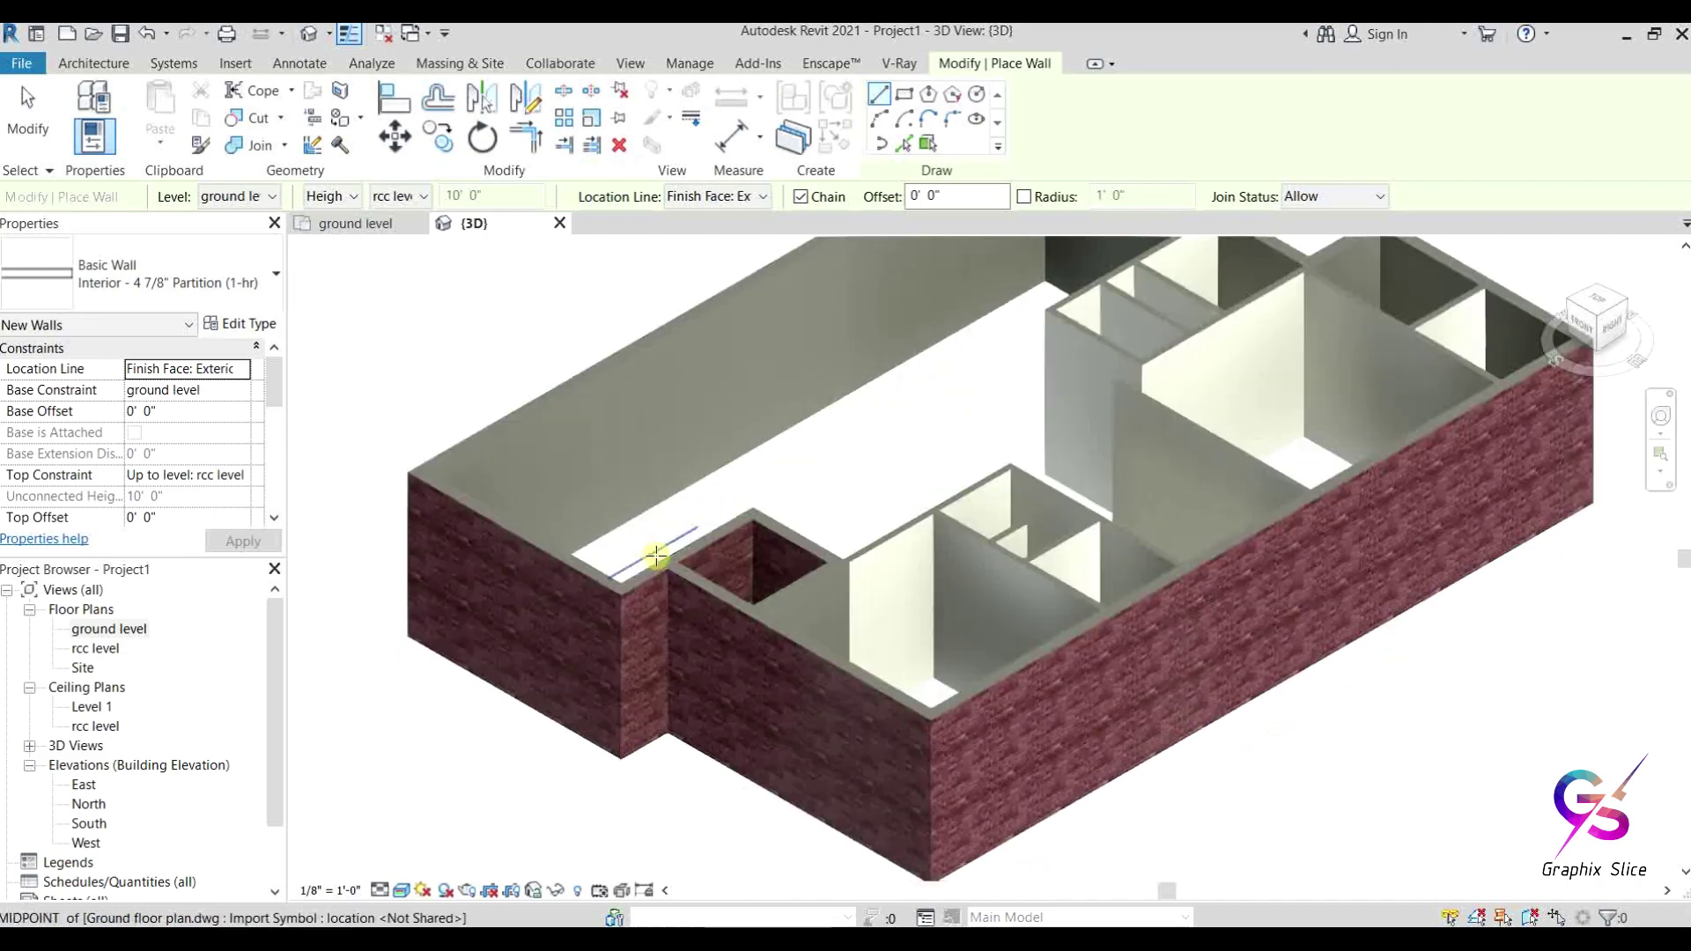
scroll(661, 564, "down", 3)
scroll(651, 558, "up", 6)
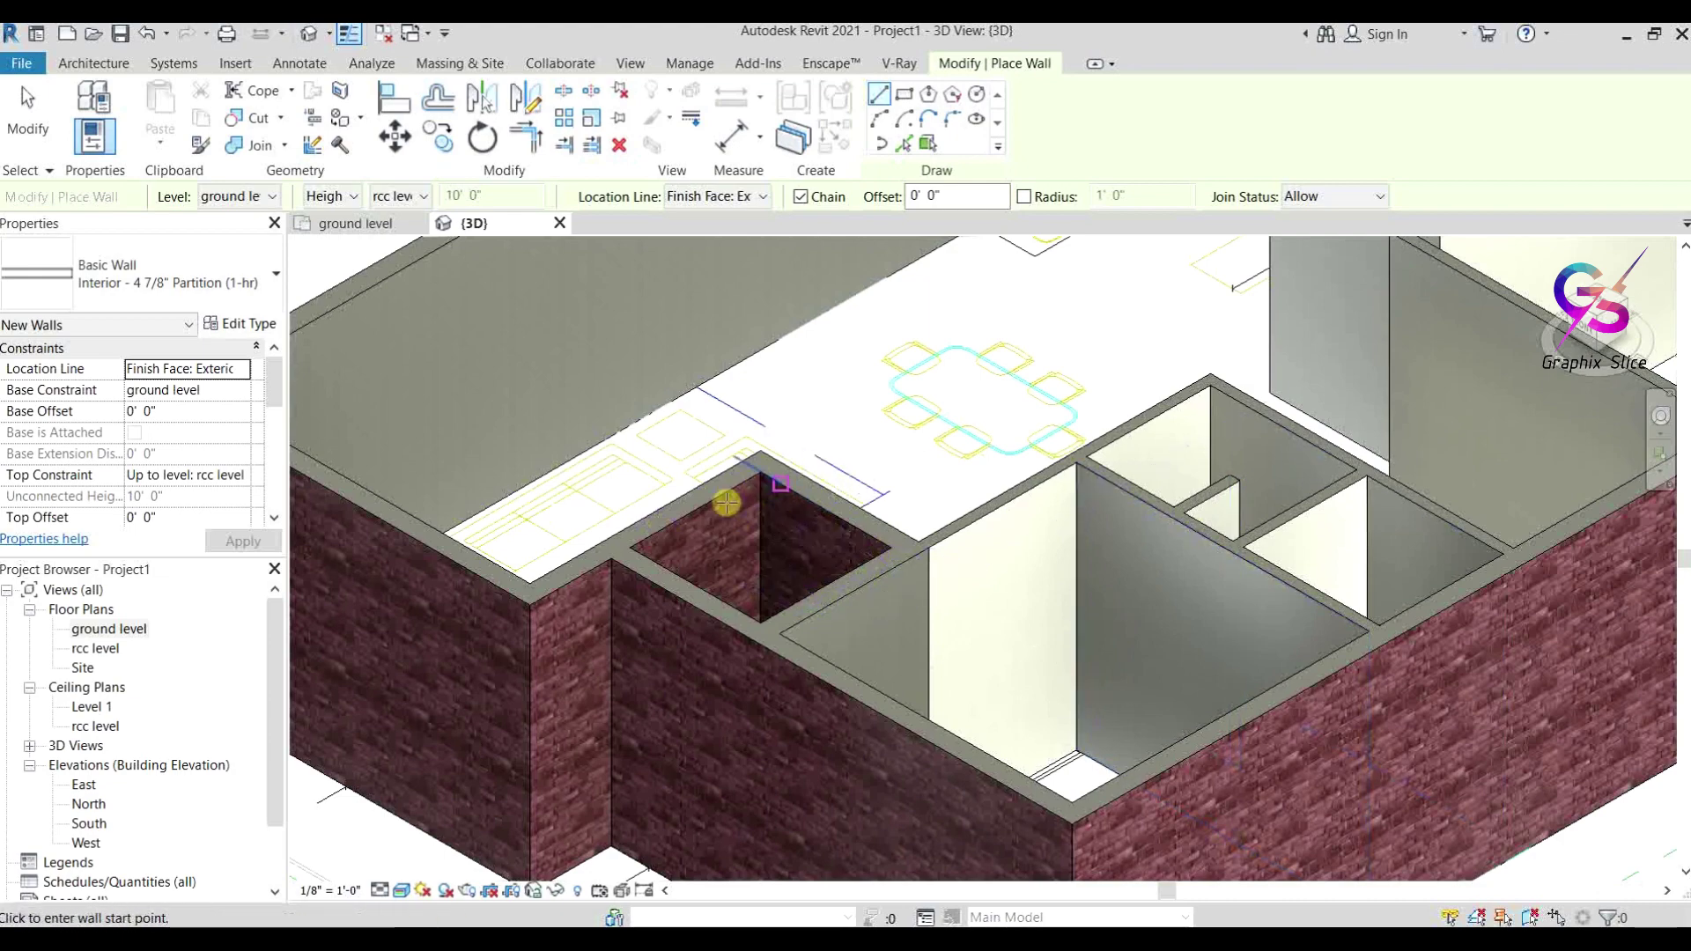
scroll(679, 547, "down", 2)
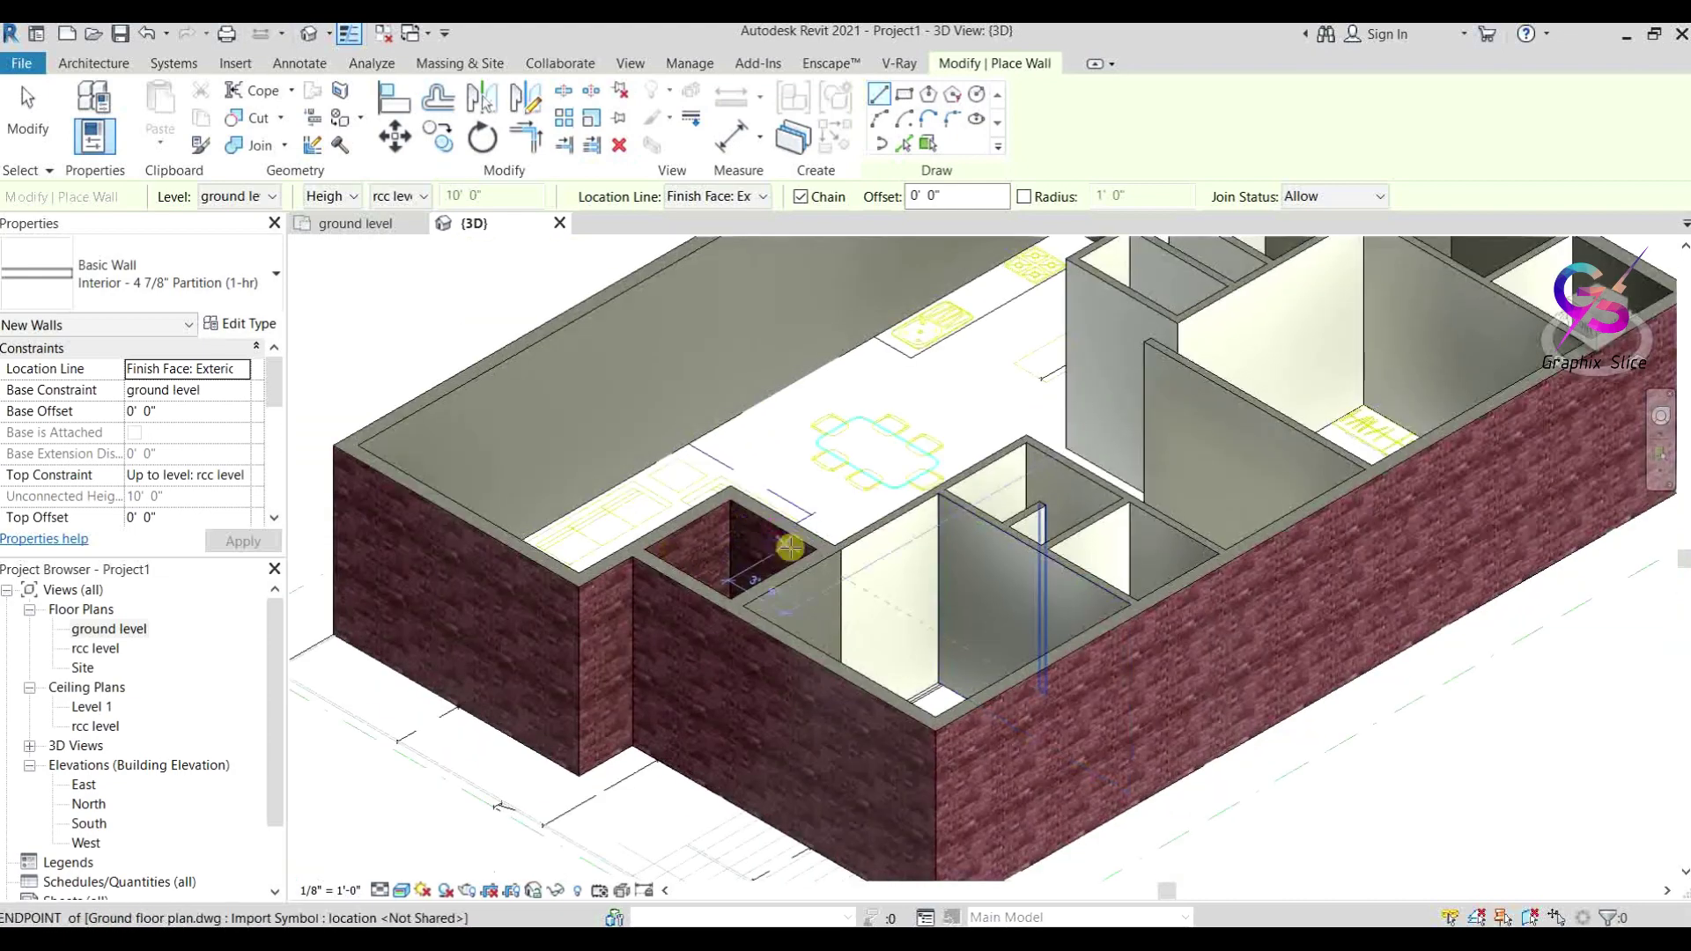
scroll(570, 668, "down", 2)
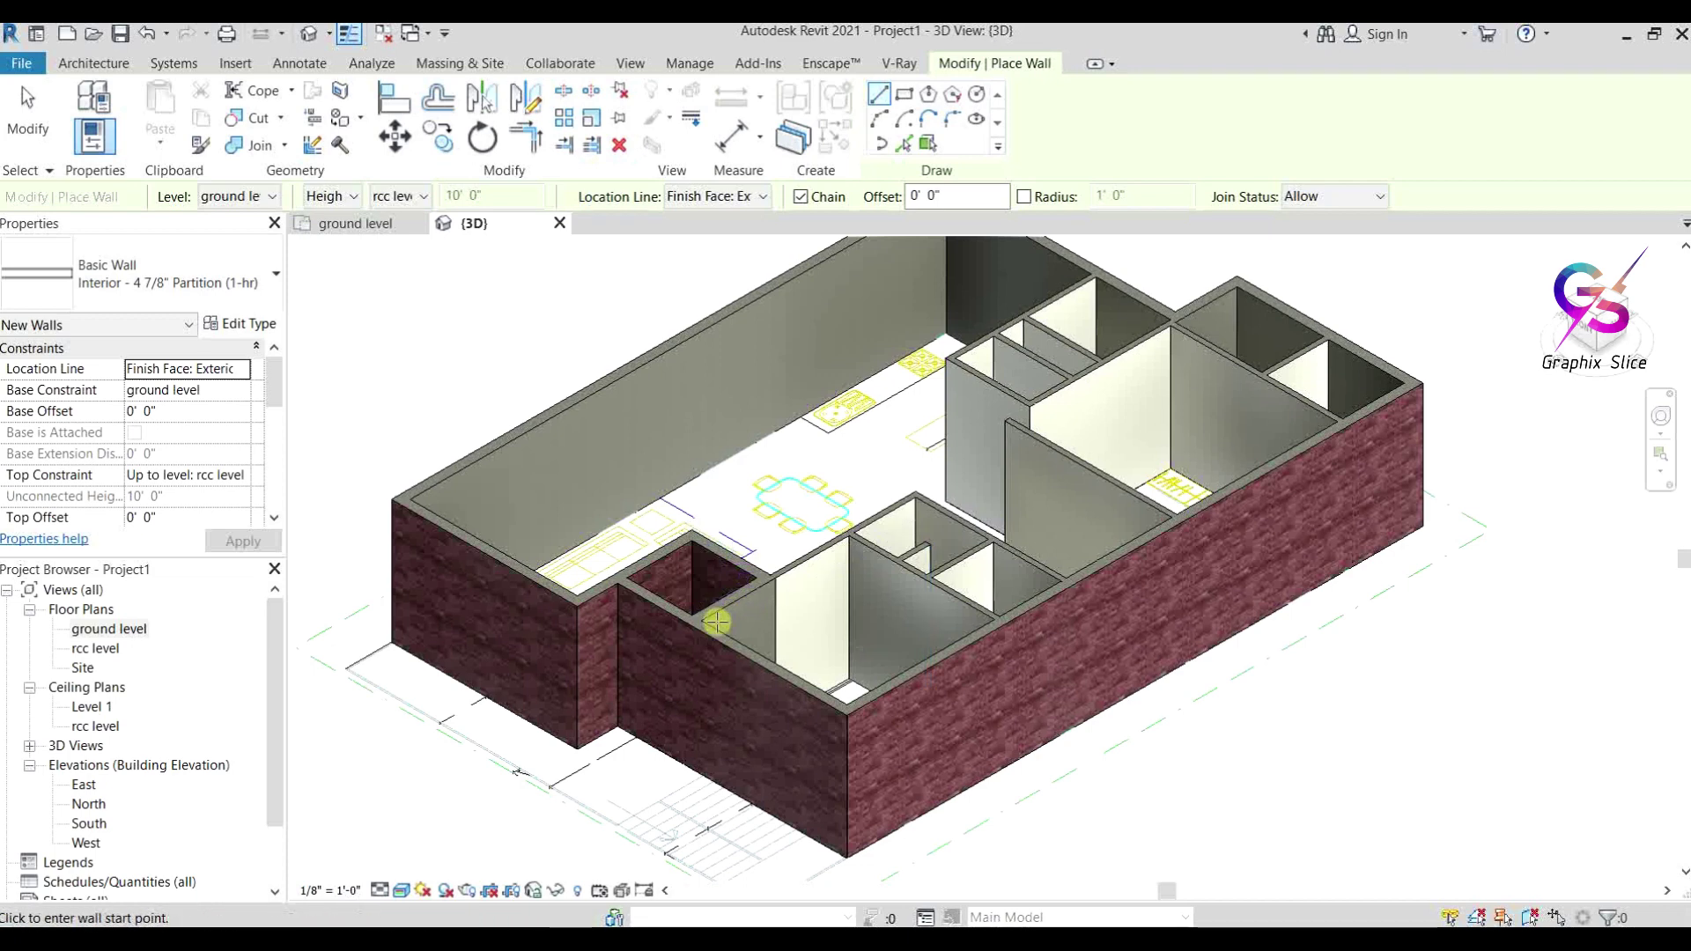
middle_click_drag(726, 635, 728, 691)
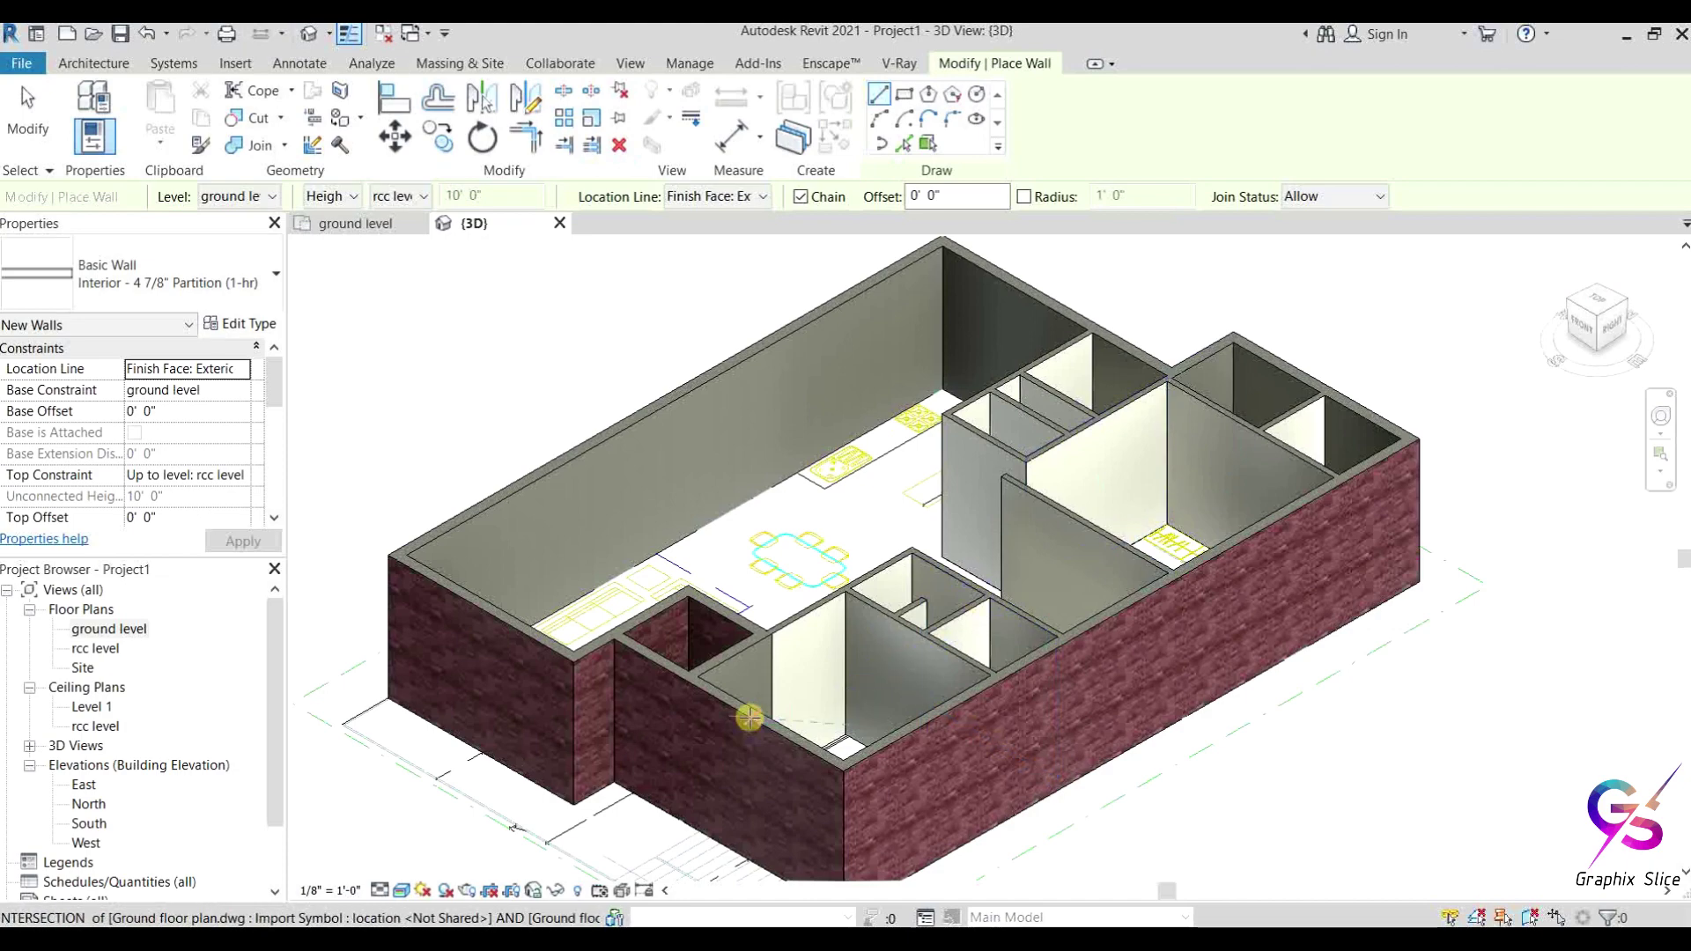
middle_click_drag(749, 717, 779, 692)
middle_click_drag(1051, 633, 773, 674, "shift")
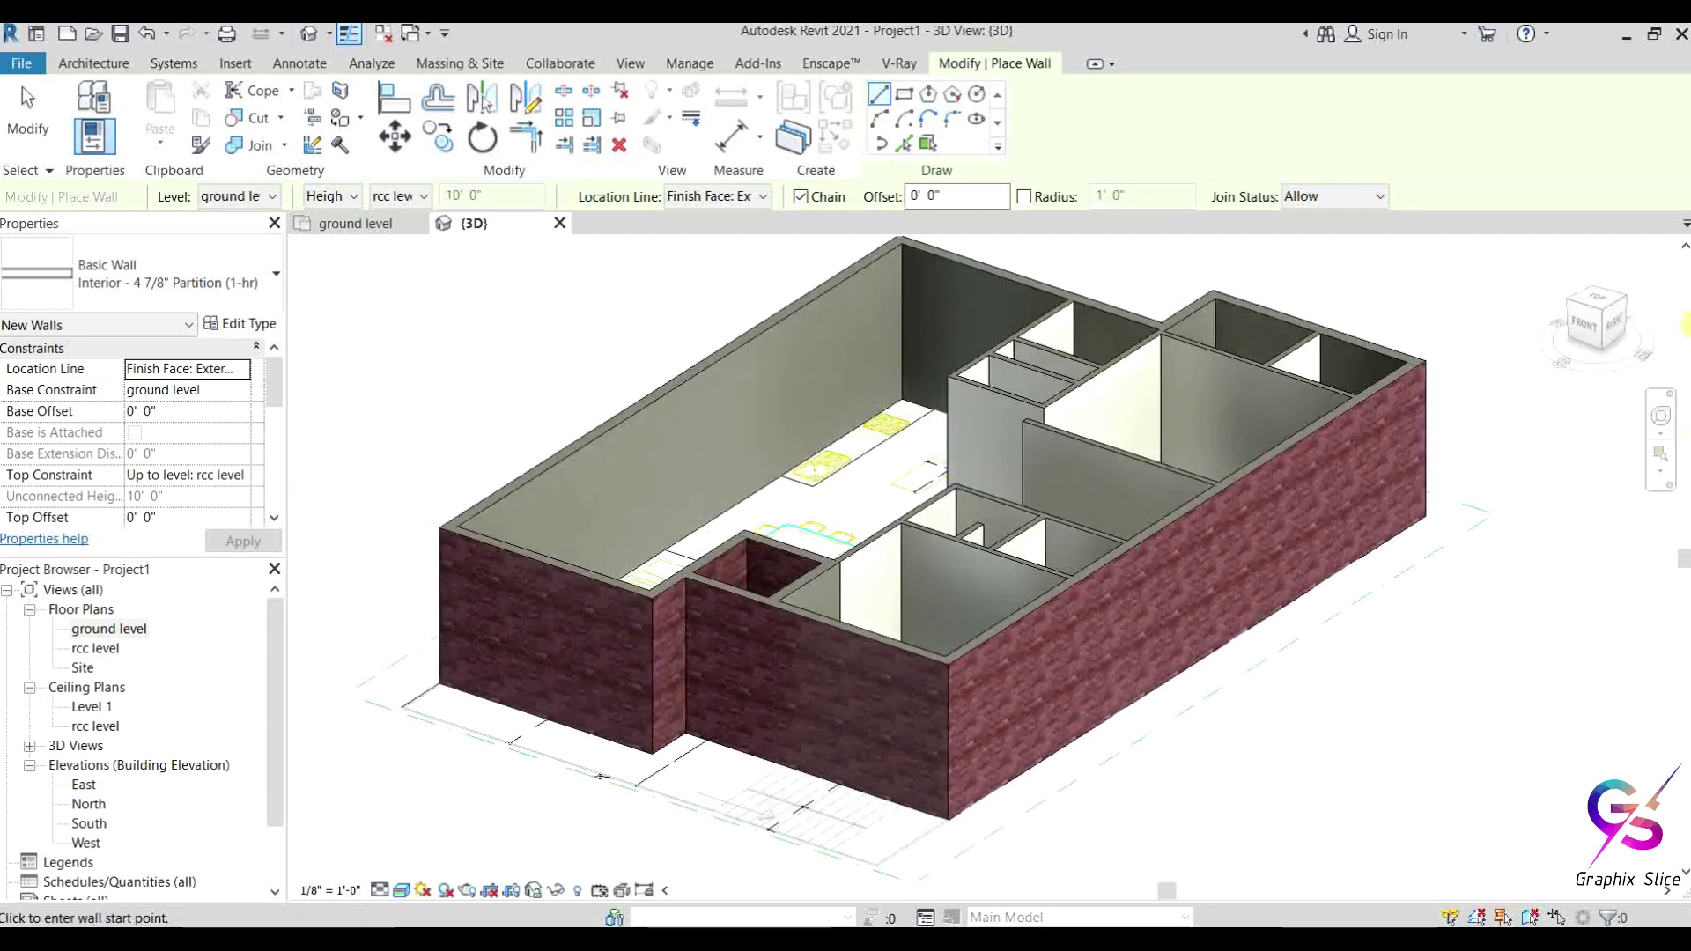
left_click(1662, 424)
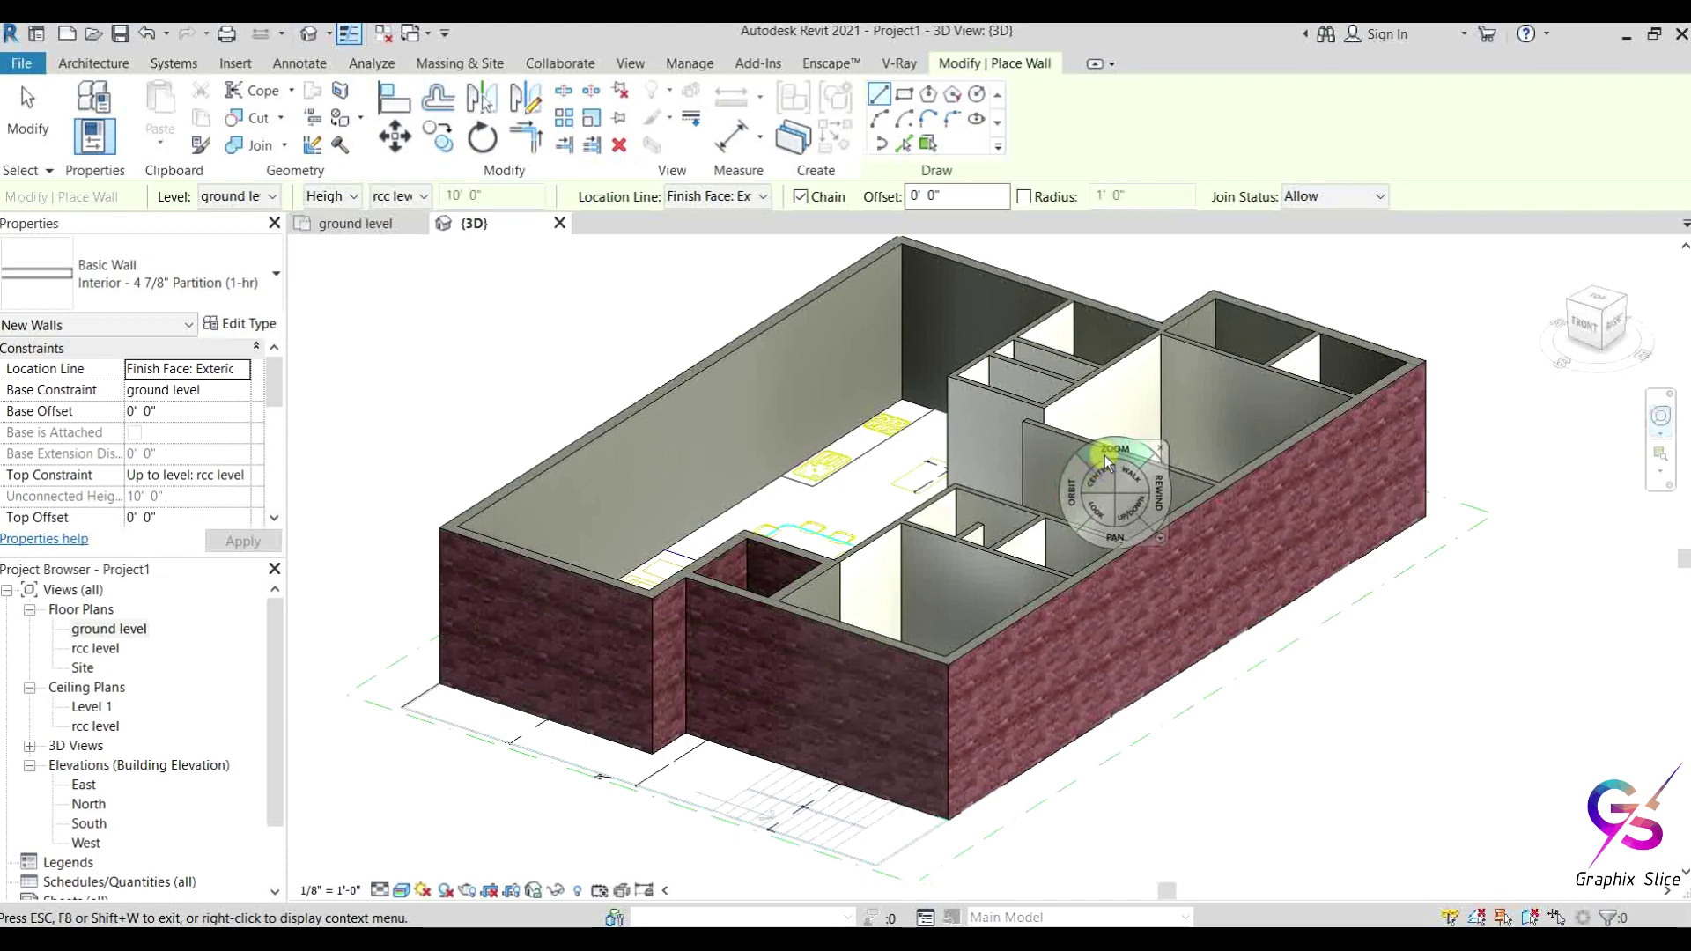
left_click_drag(1113, 451, 1016, 610)
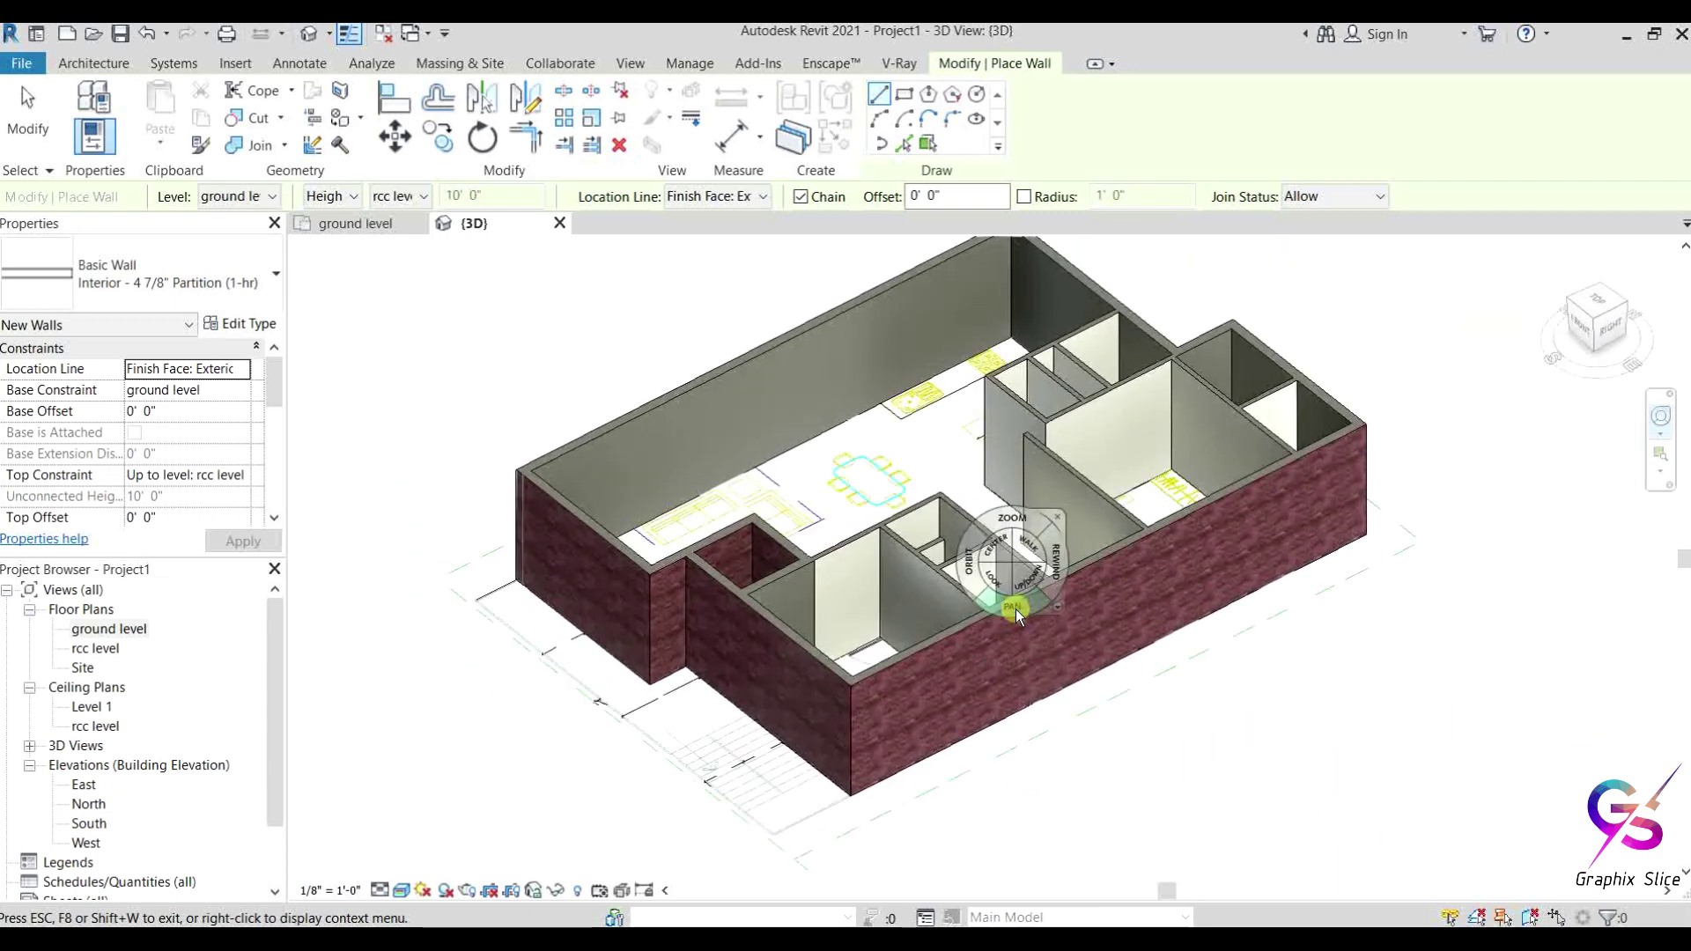
Step: Take a last look at the walls in 3D and return to the ground level floor plan
scroll(900, 606, "down", 6)
scroll(900, 606, "up", 7)
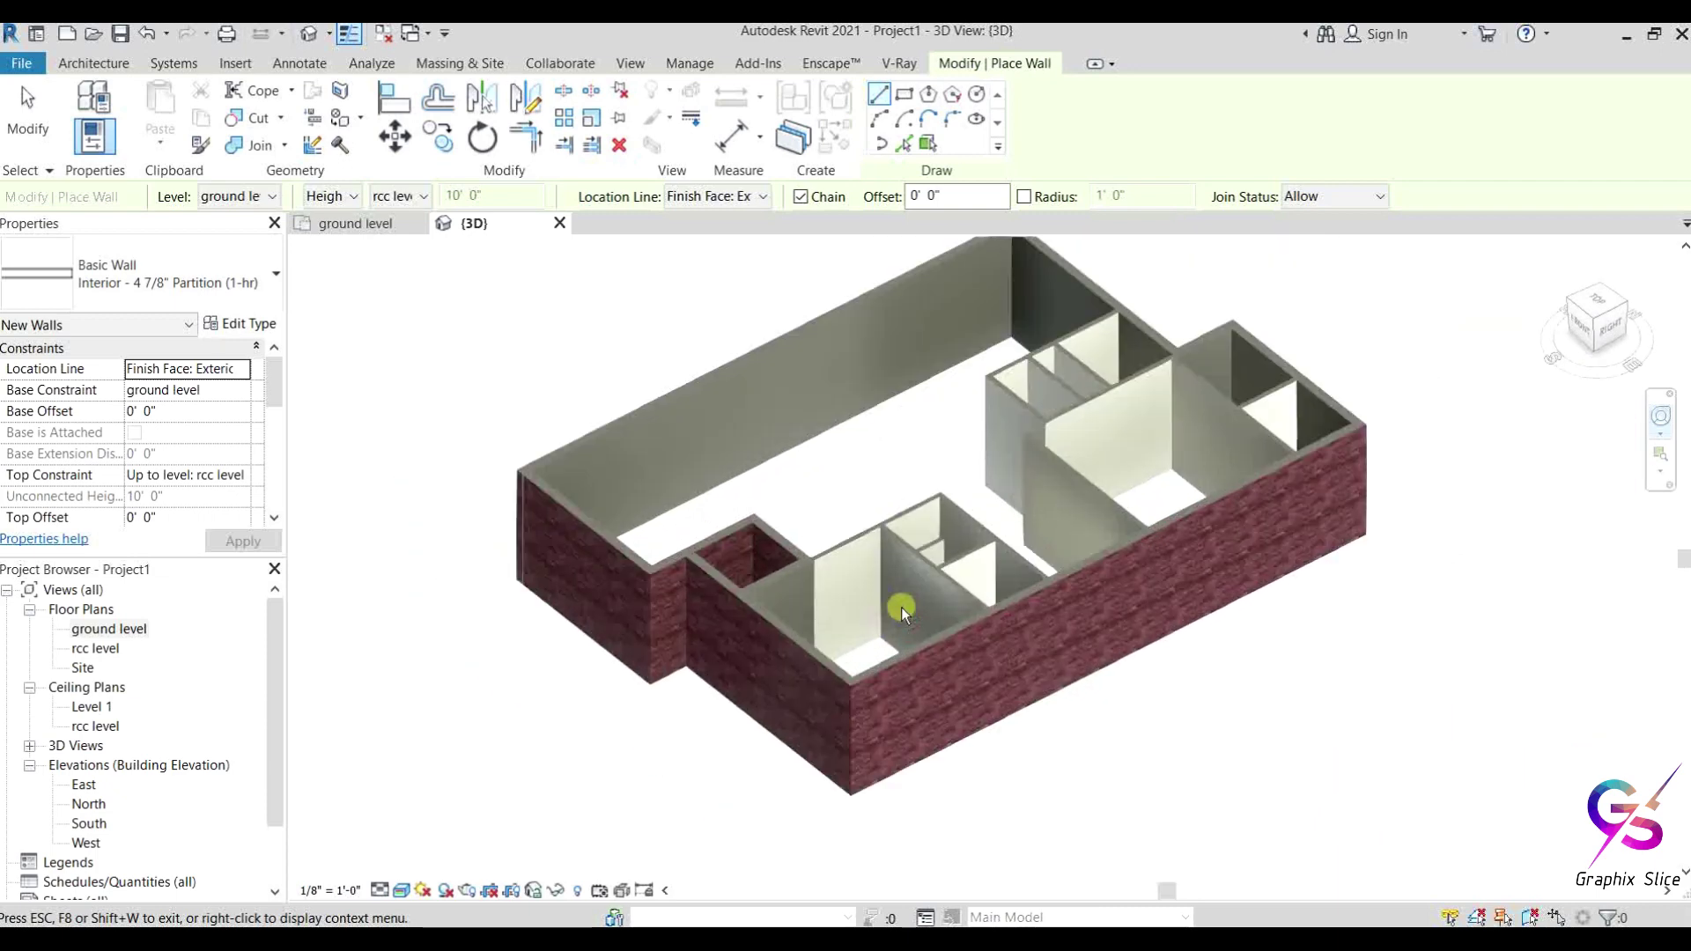
left_click(1031, 508)
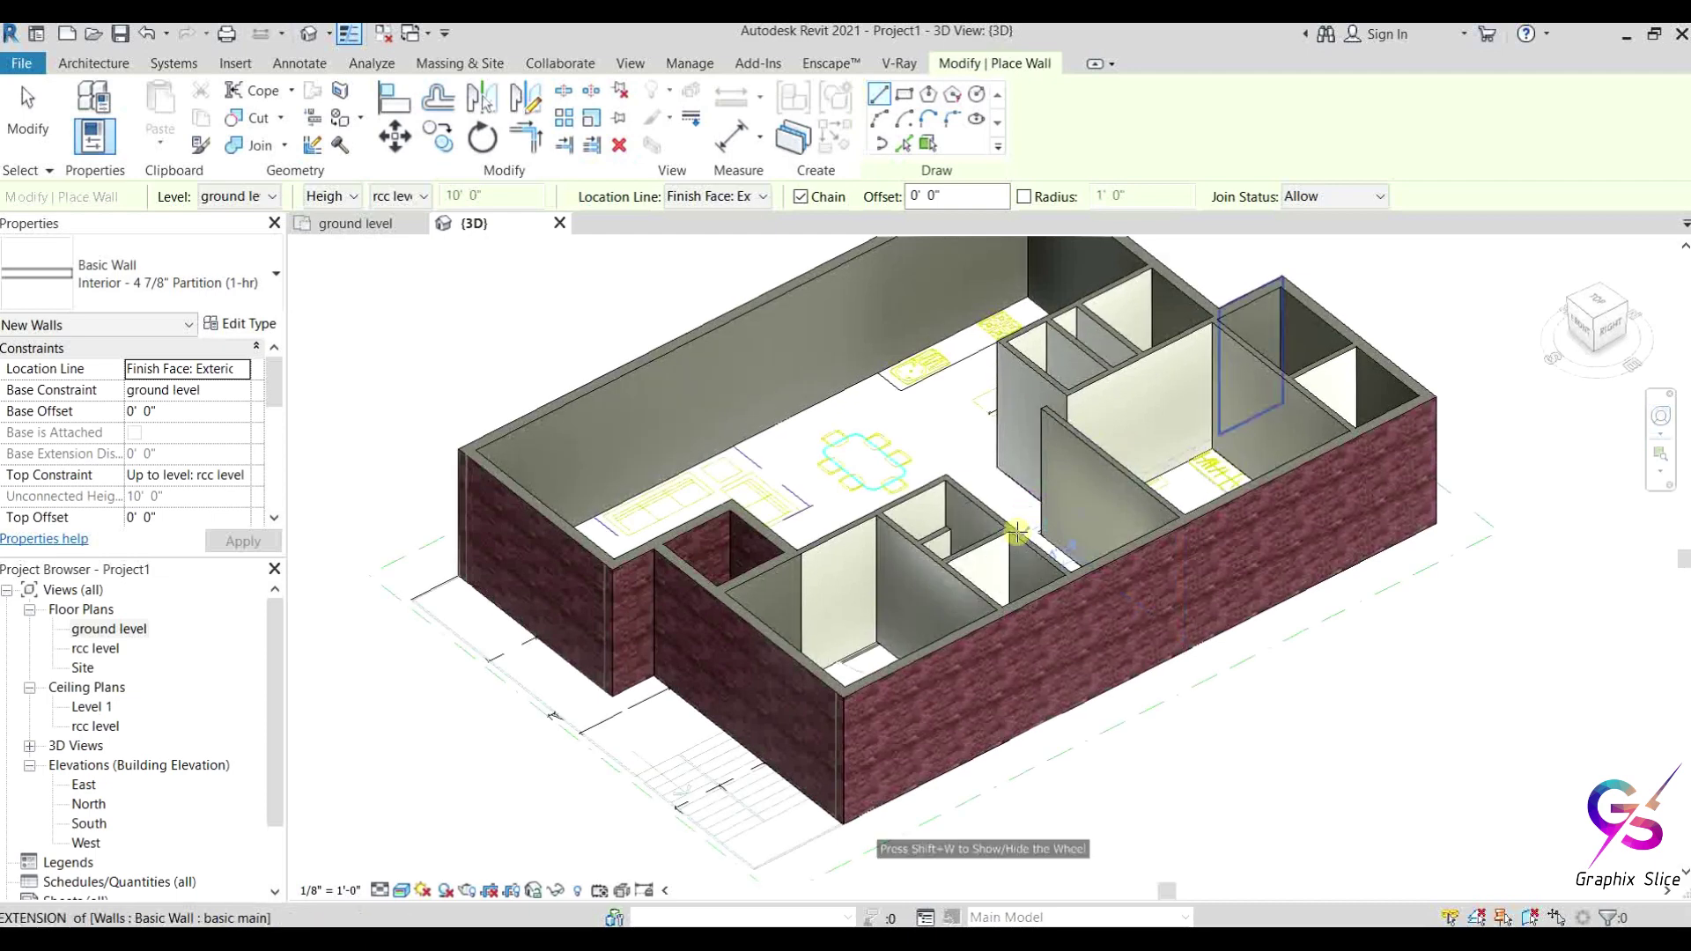
middle_click_drag(1028, 509, 903, 573, "shift")
double_click(95, 630)
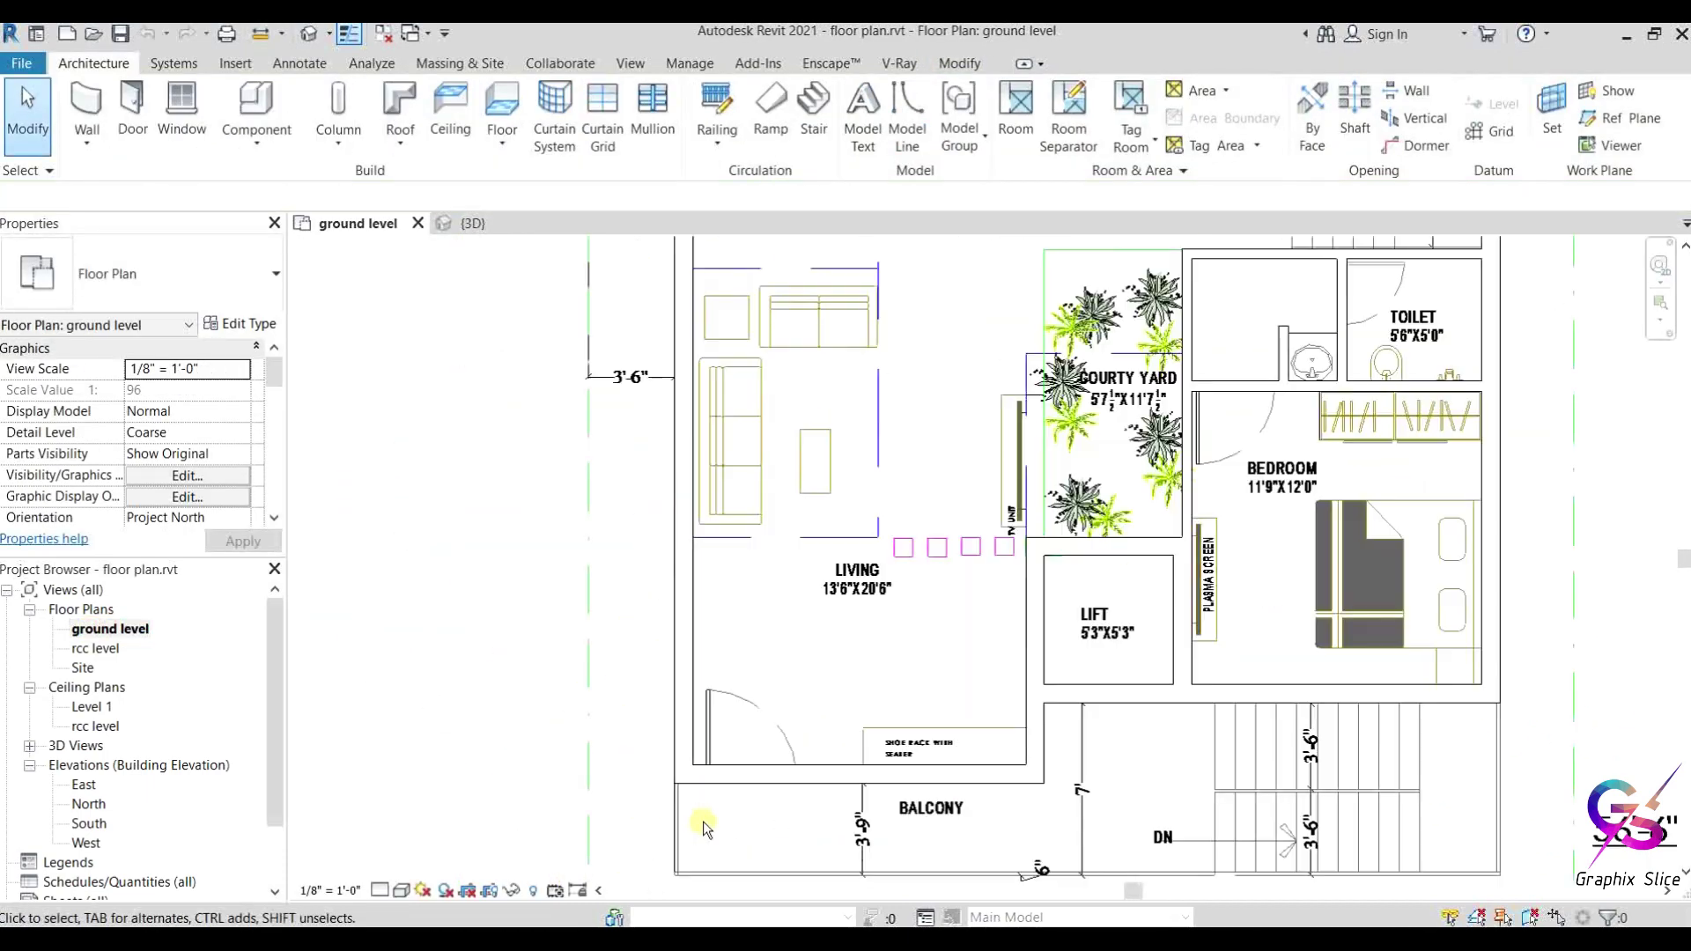
Step: Place a Single-Flush 36" x 84" door in the living room's balcony wall, with hinge side and inward swing matching the linked plan
scroll(703, 821, "up", 3)
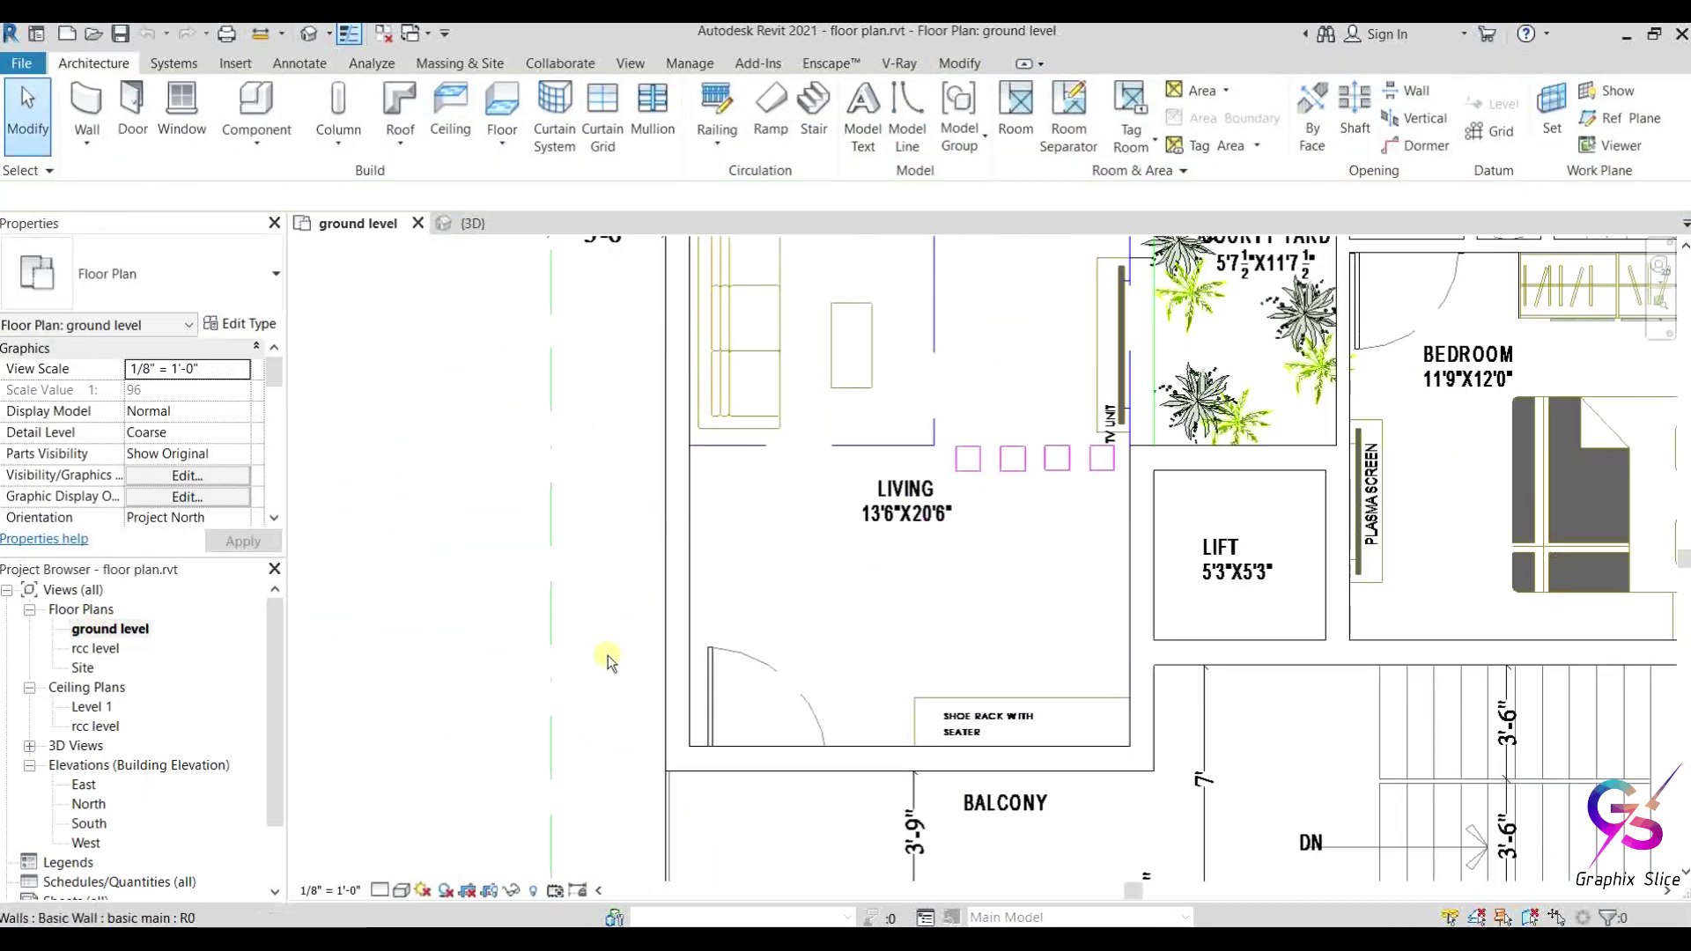
left_click(129, 110)
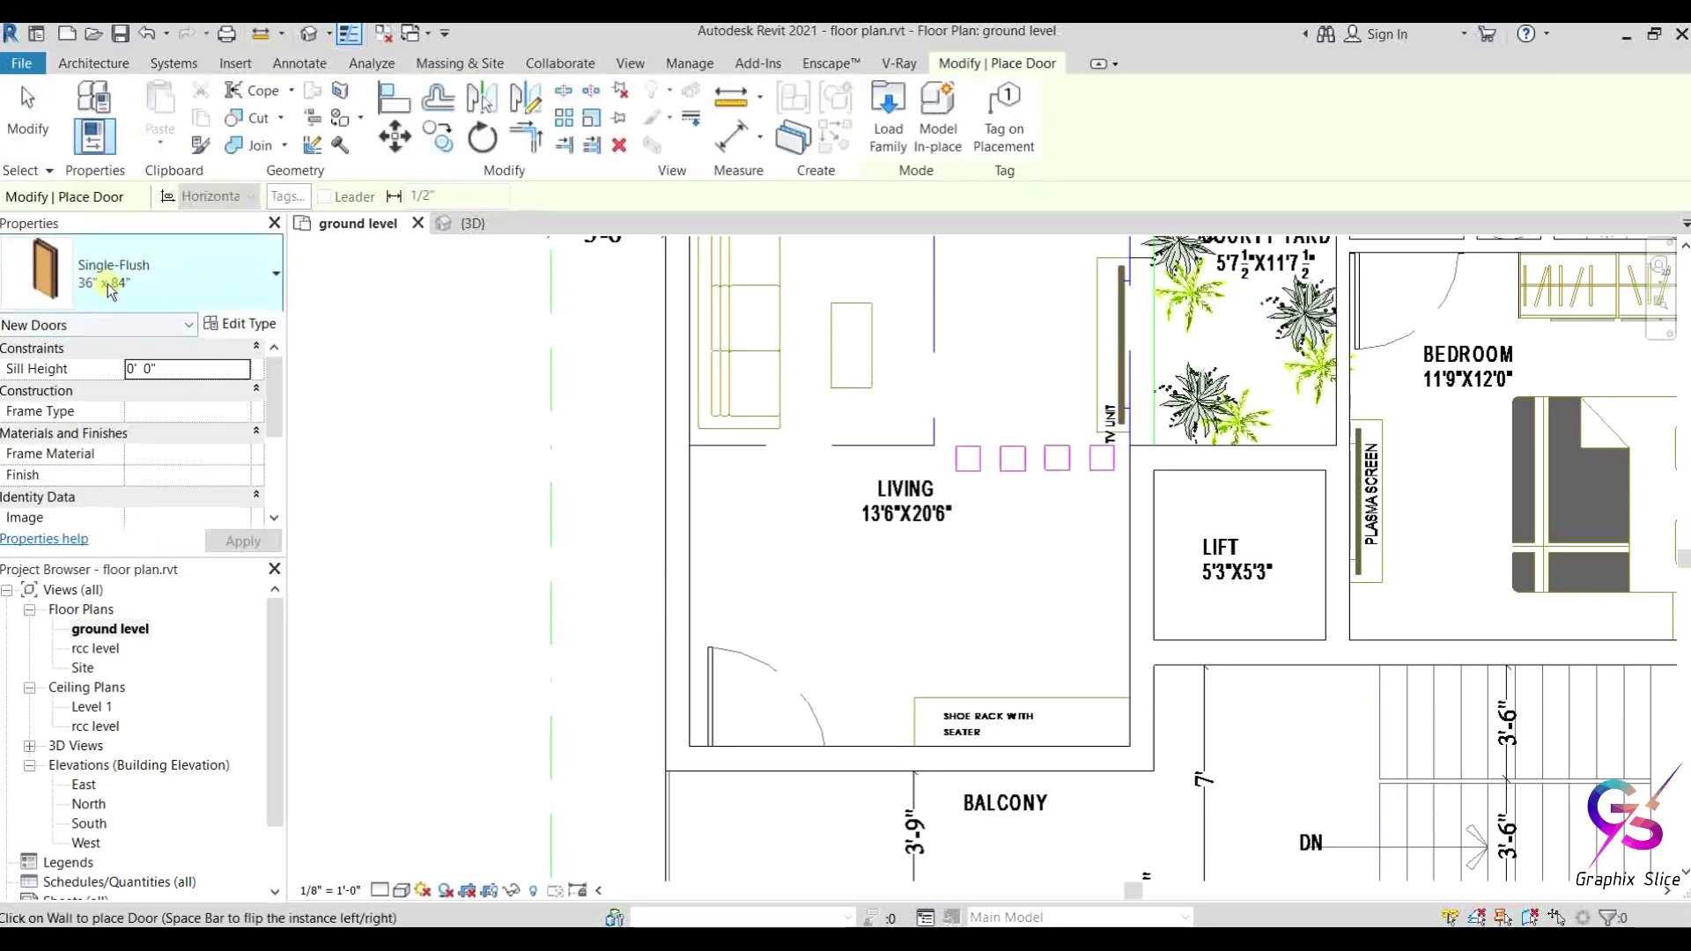
left_click(168, 269)
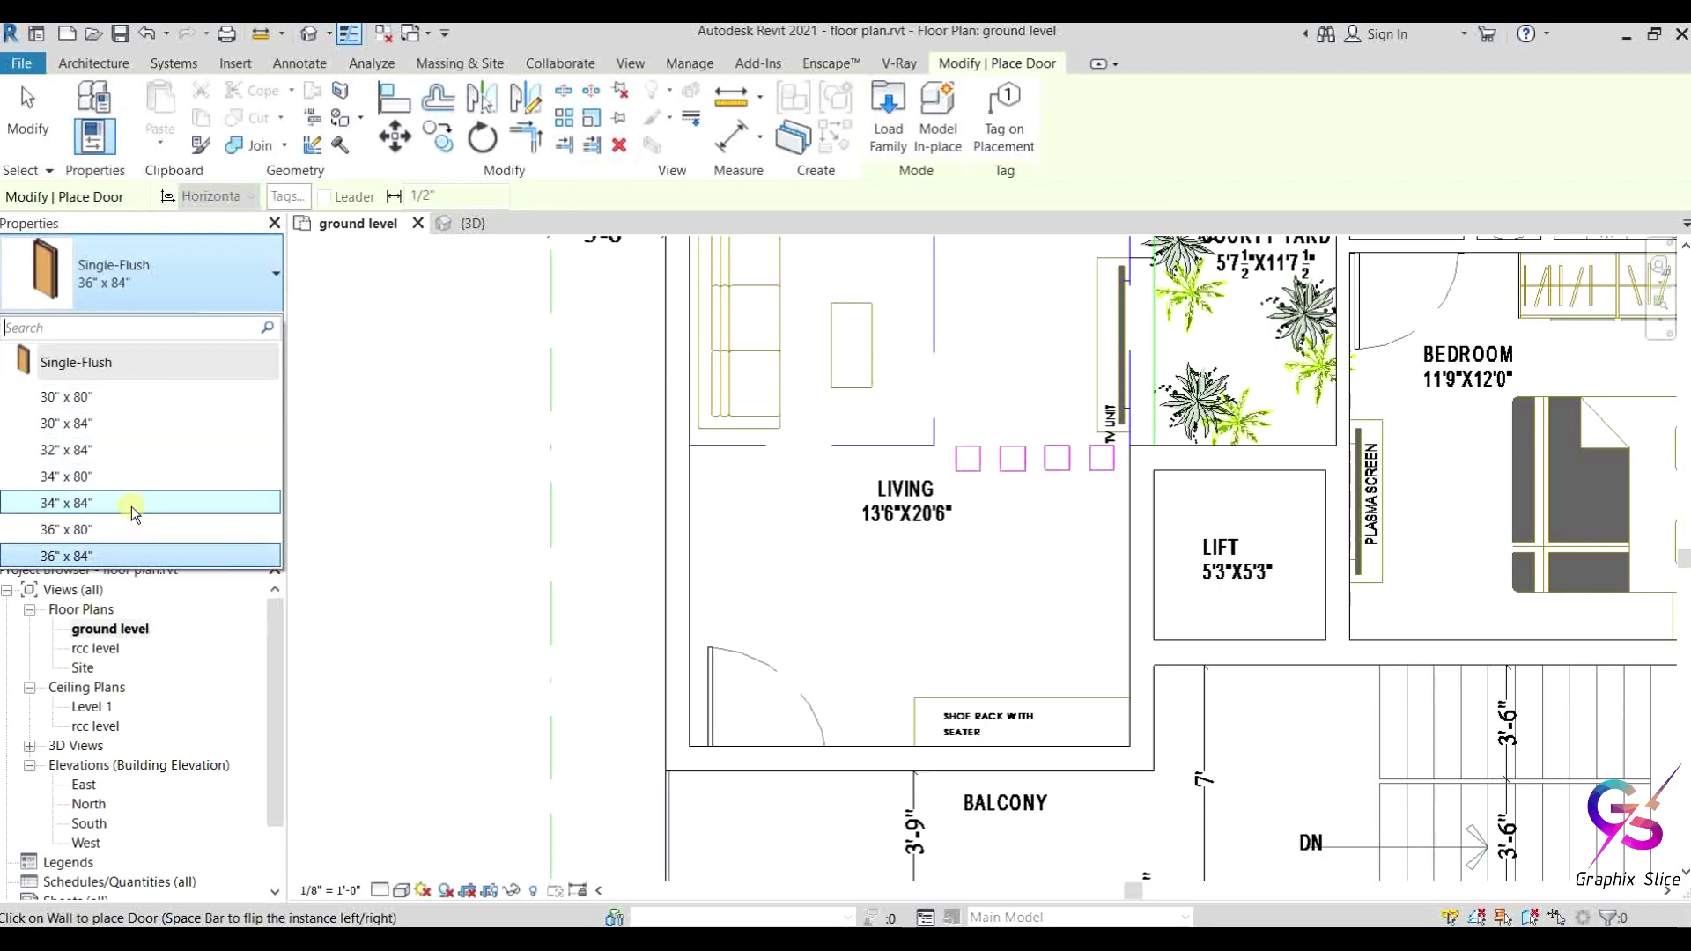
left_click(118, 555)
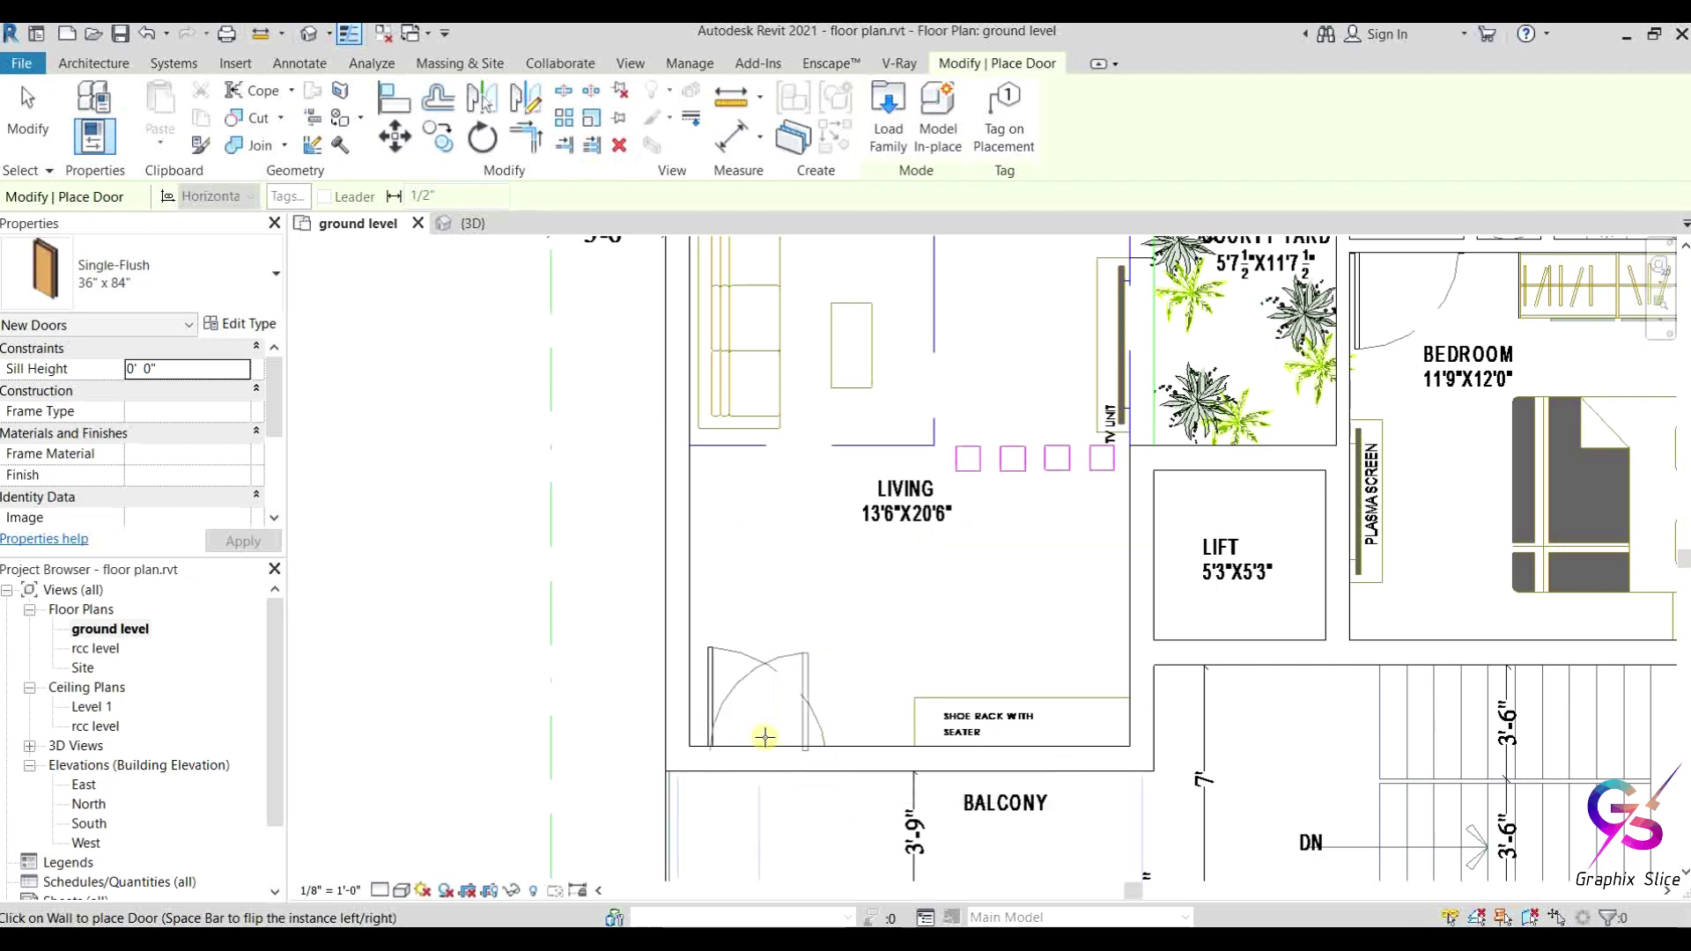
key("space")
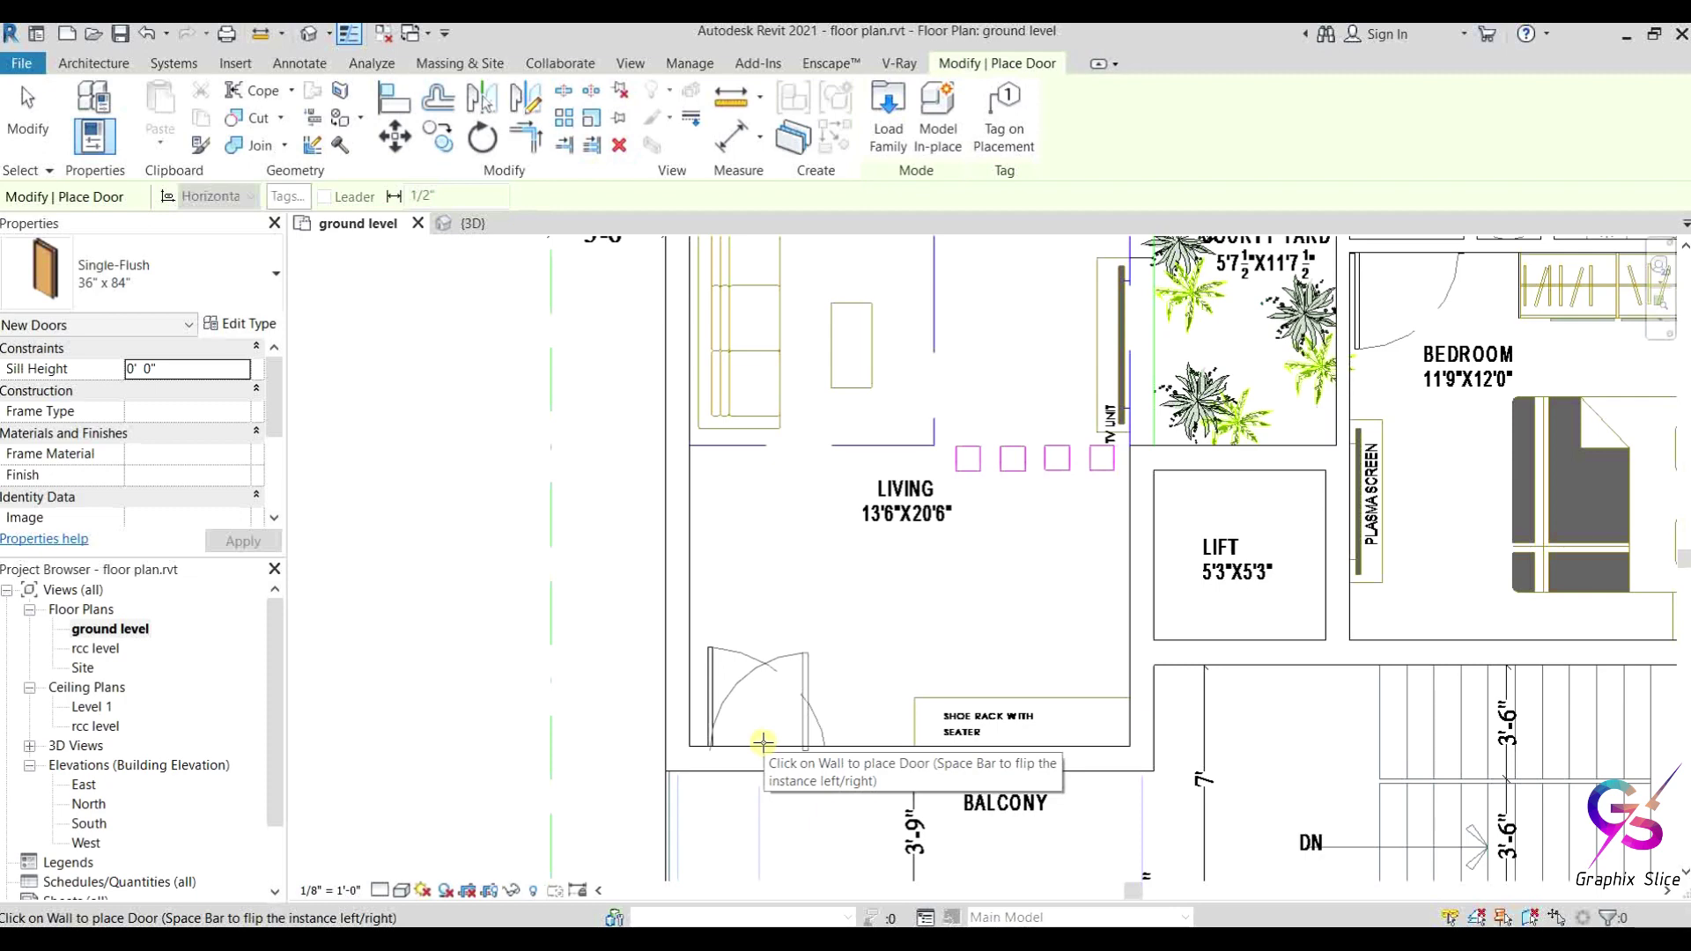
key("space")
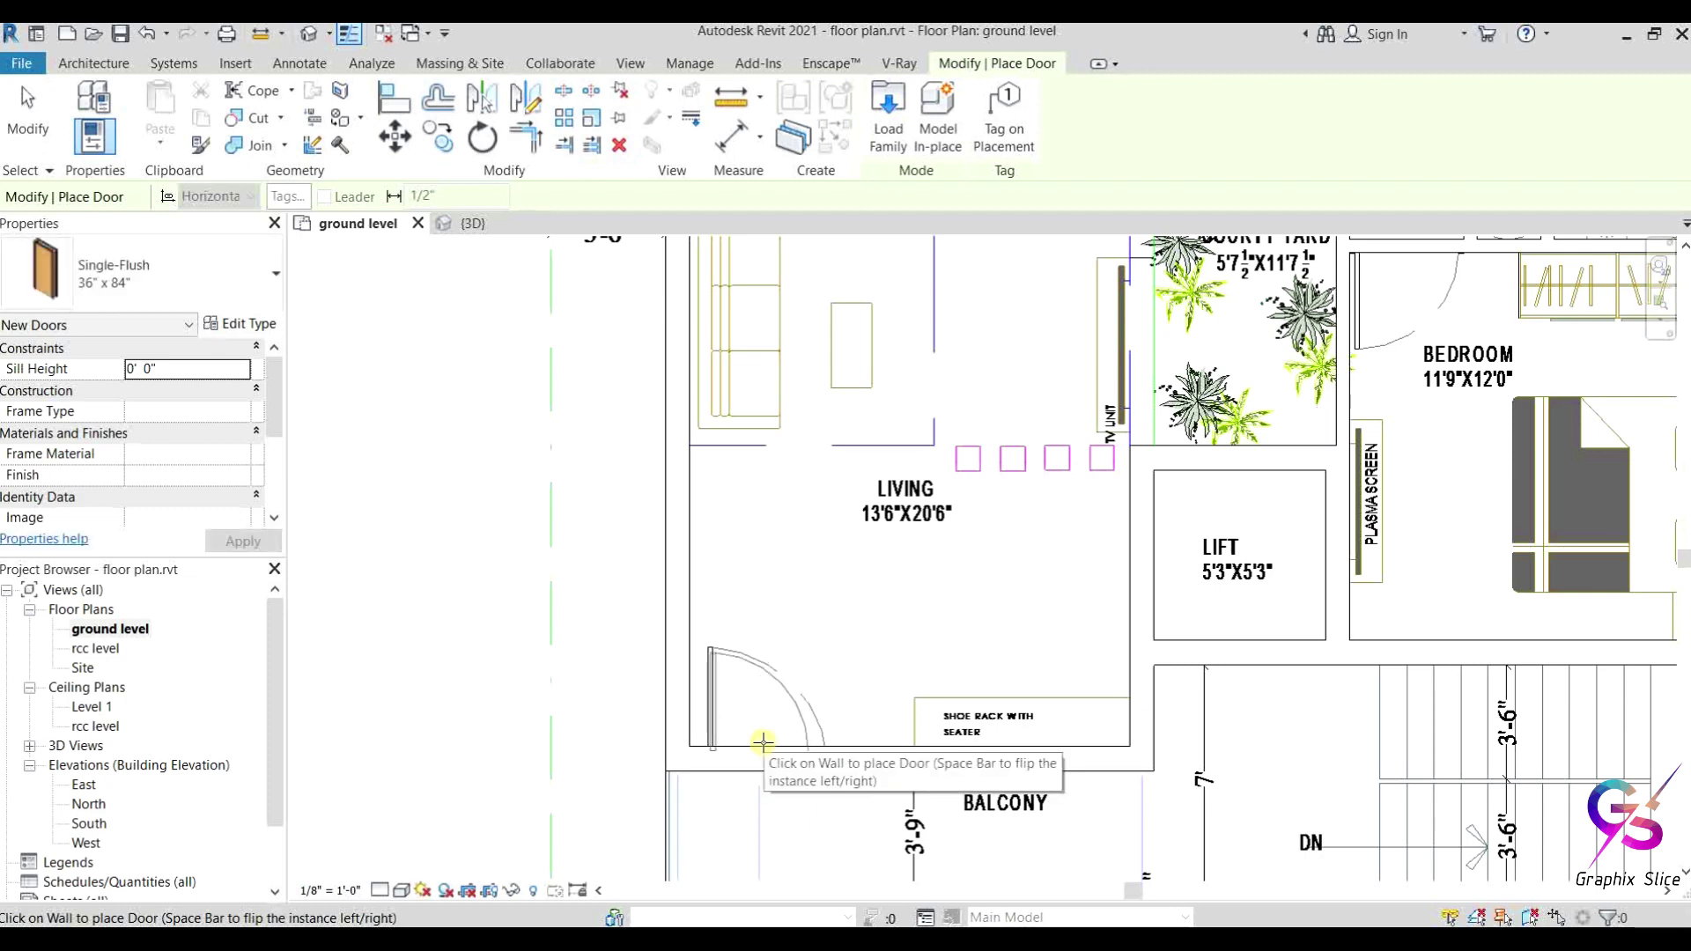
key("space")
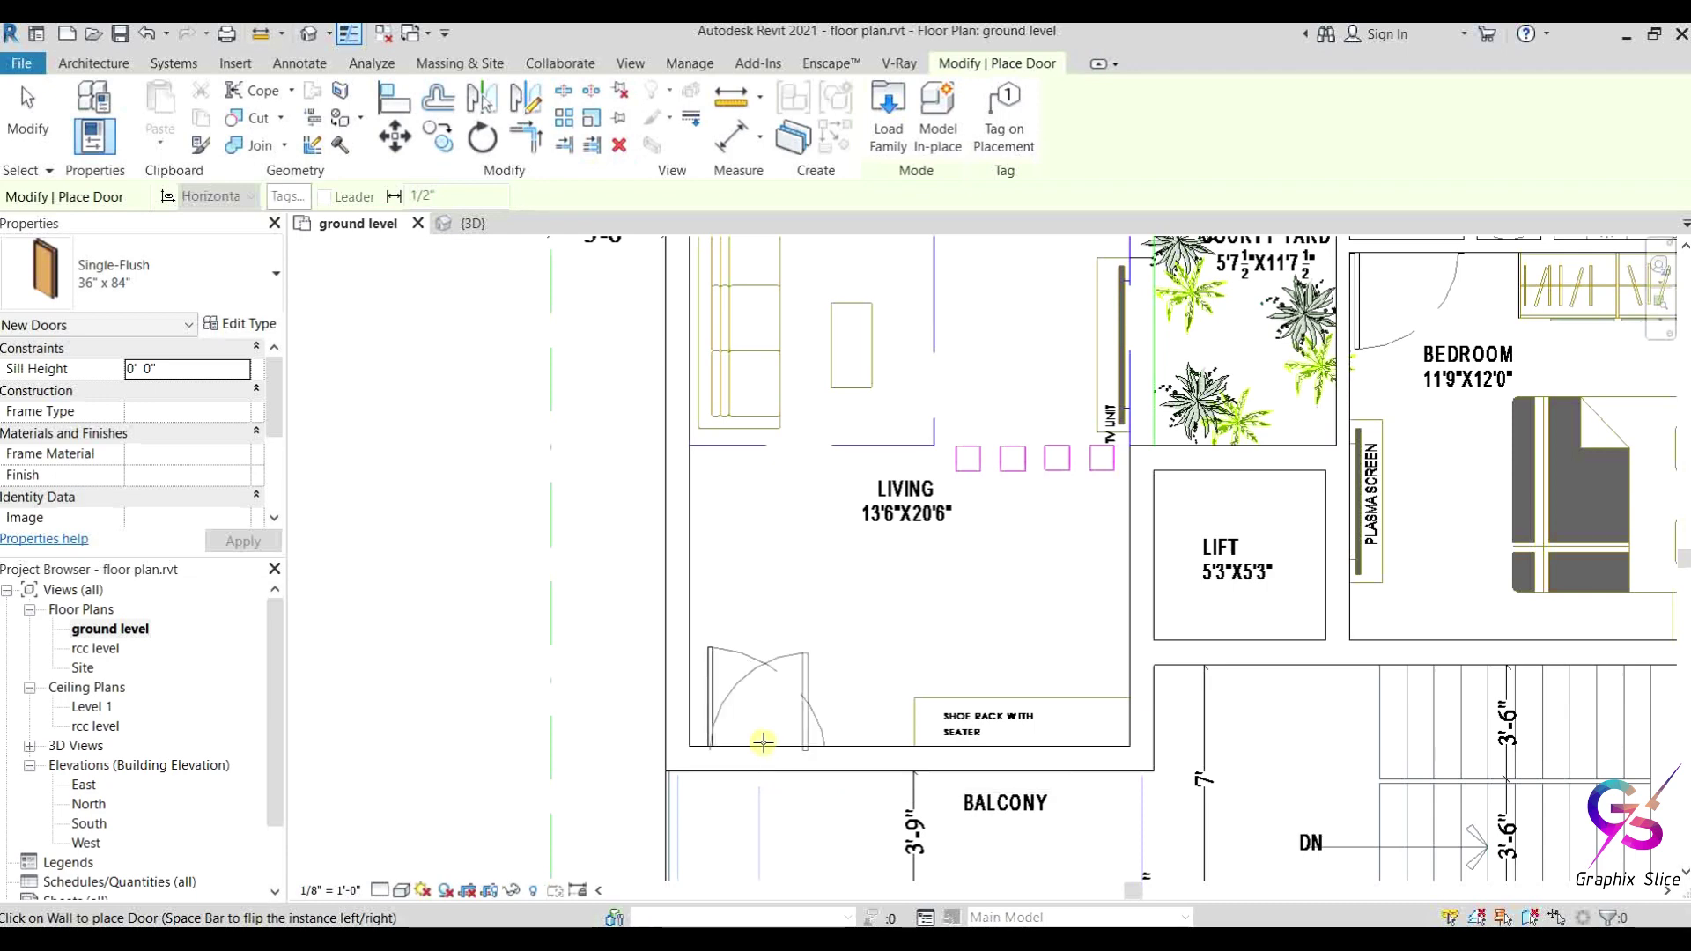
key("space")
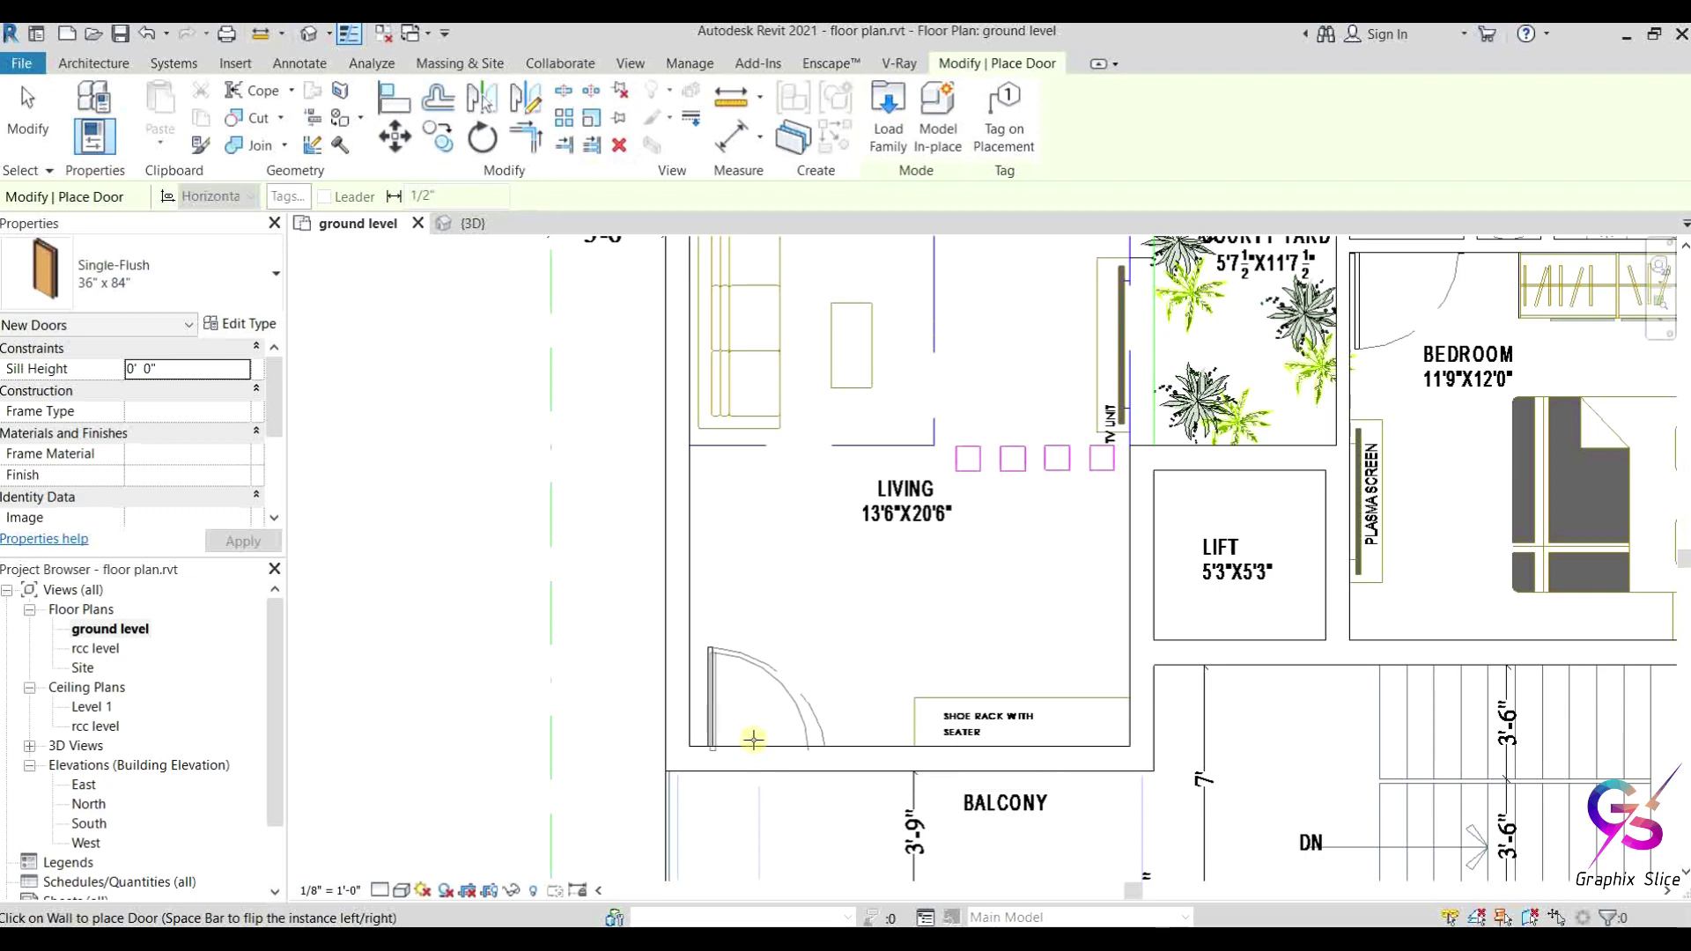
left_click(754, 739)
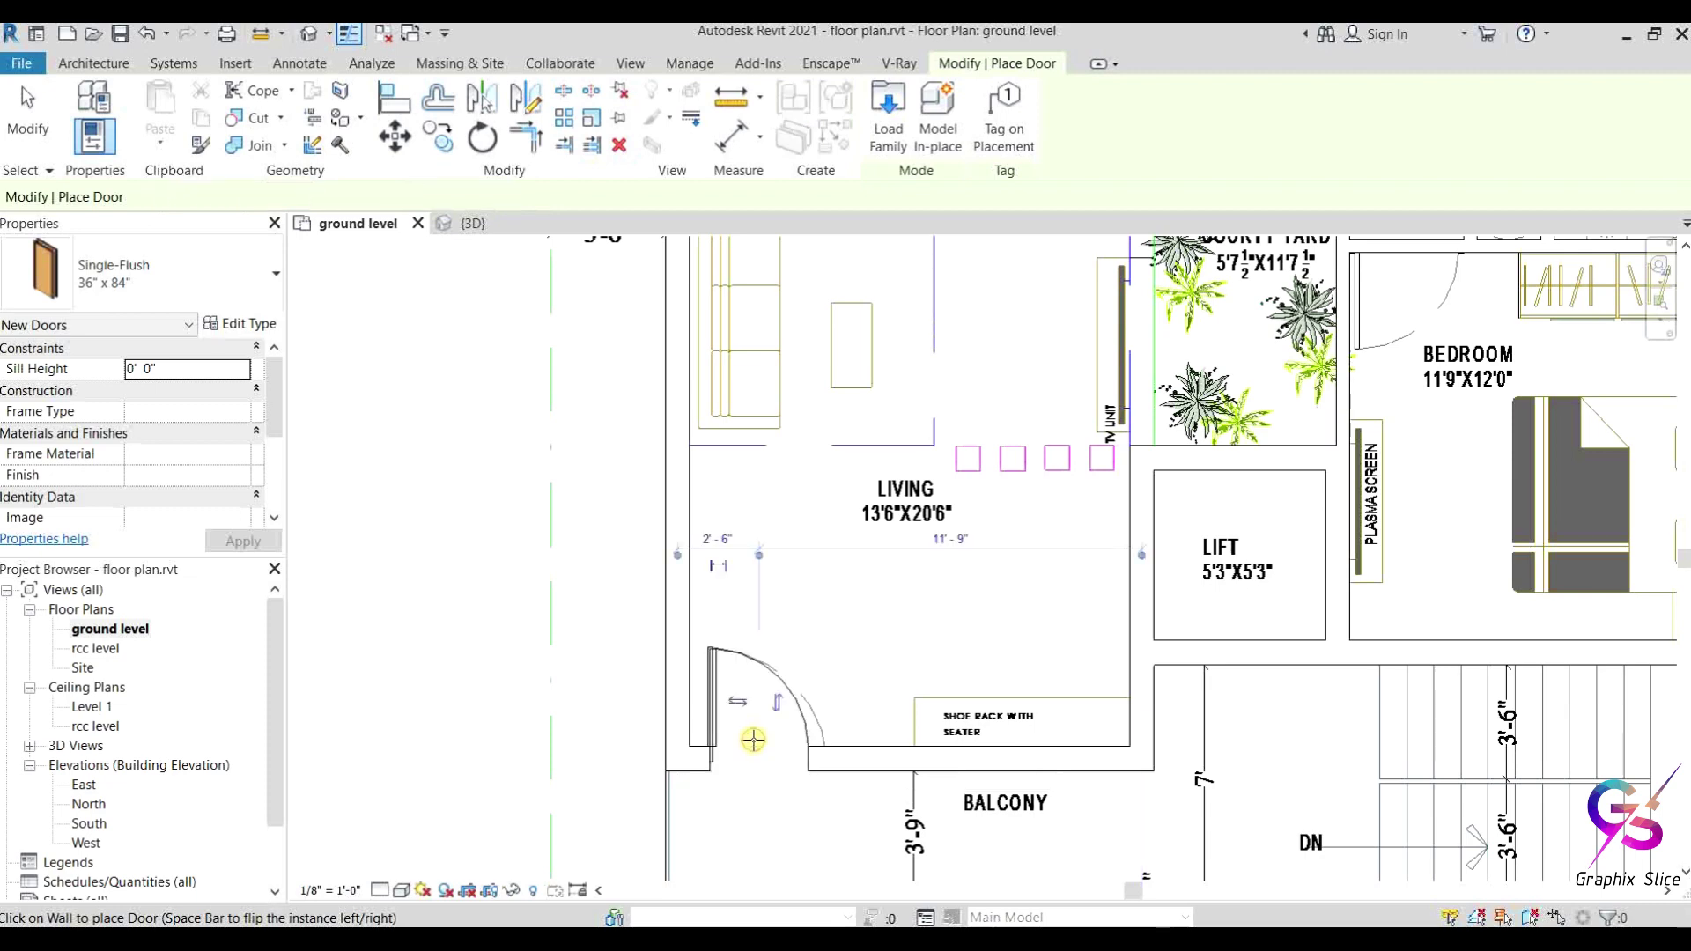
right_click(830, 607)
left_click(853, 618)
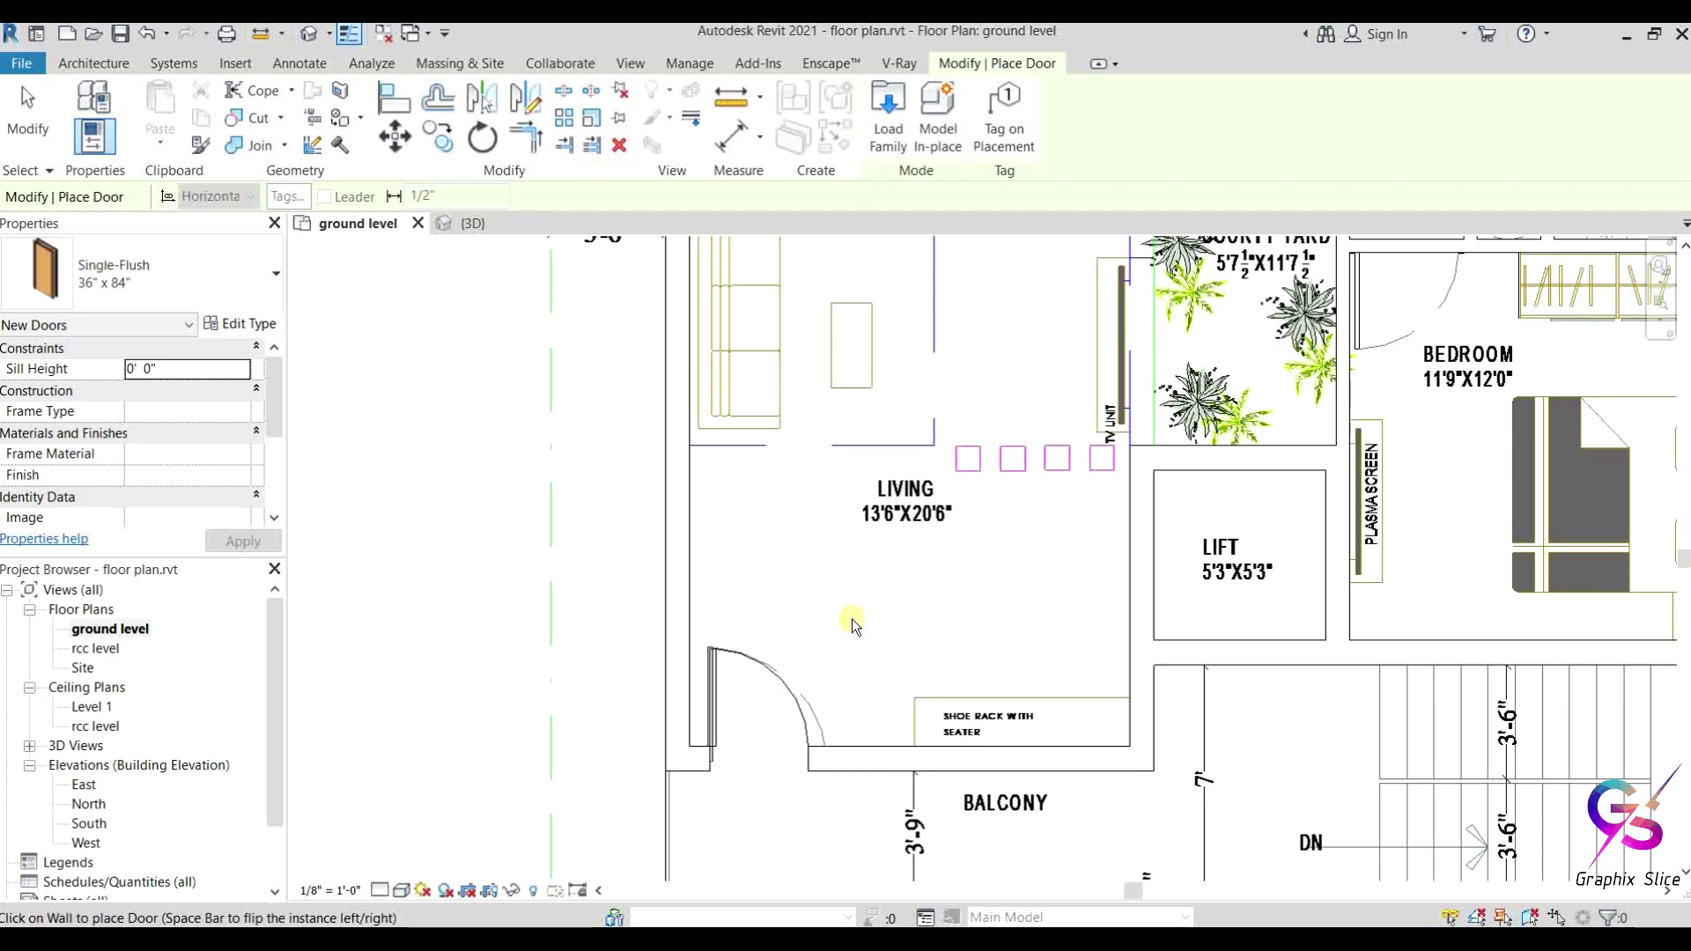
key("Escape")
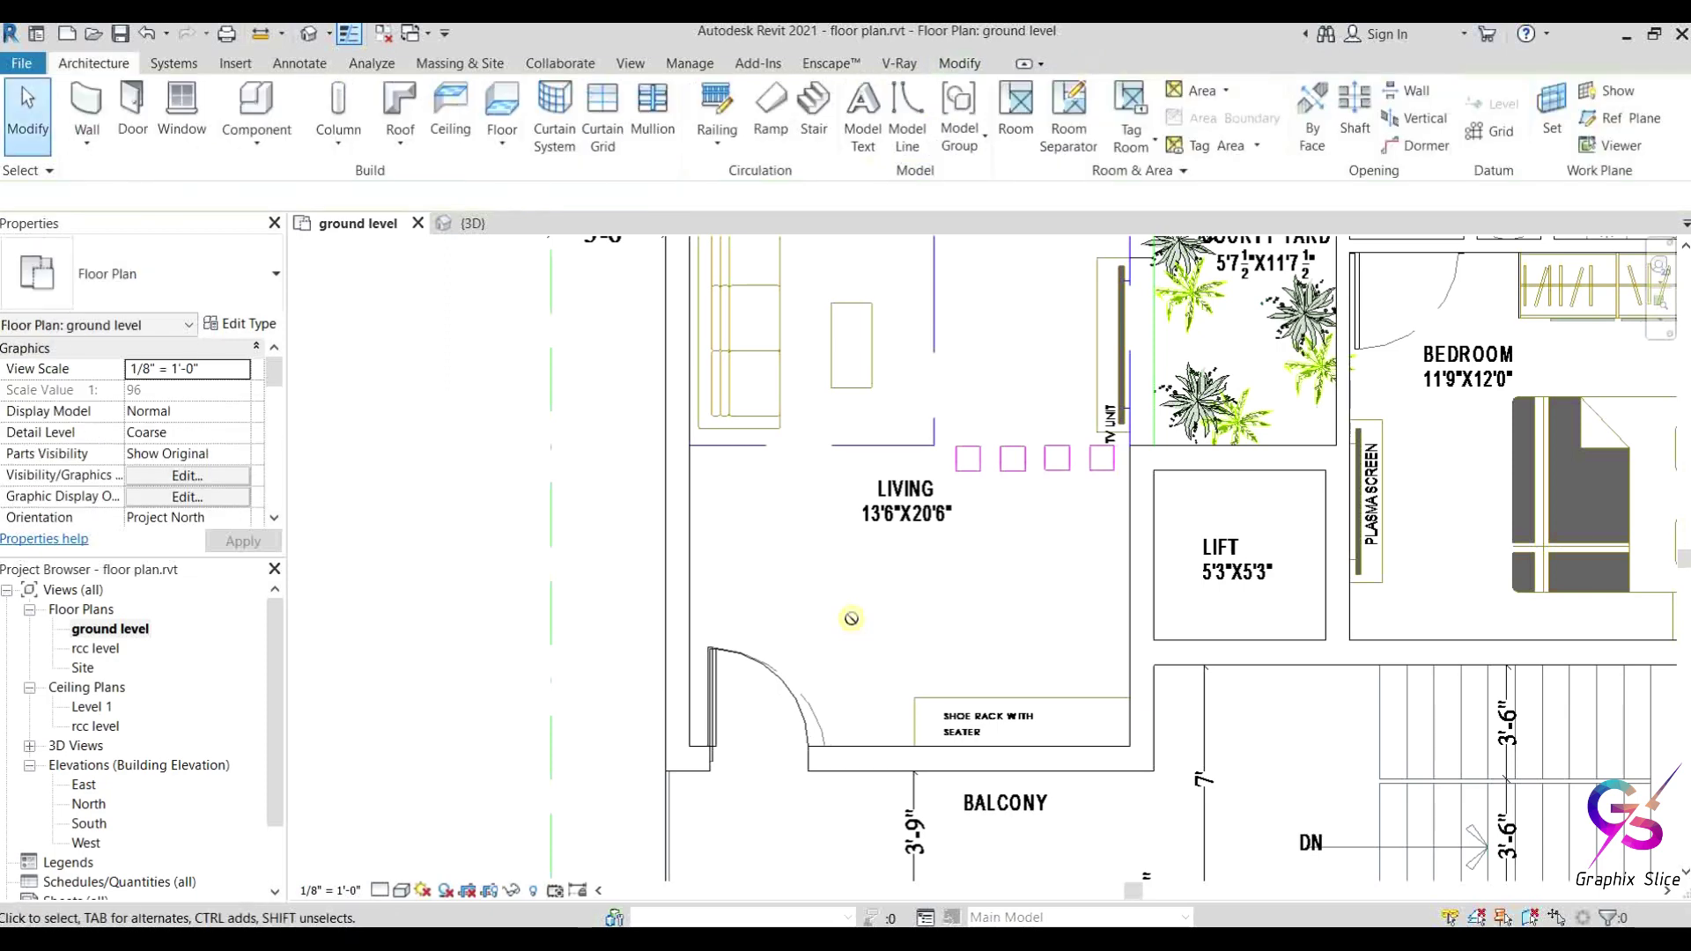
Step: Flip the hand of the living room door and flip it back using its flip control
scroll(780, 780, "up", 2)
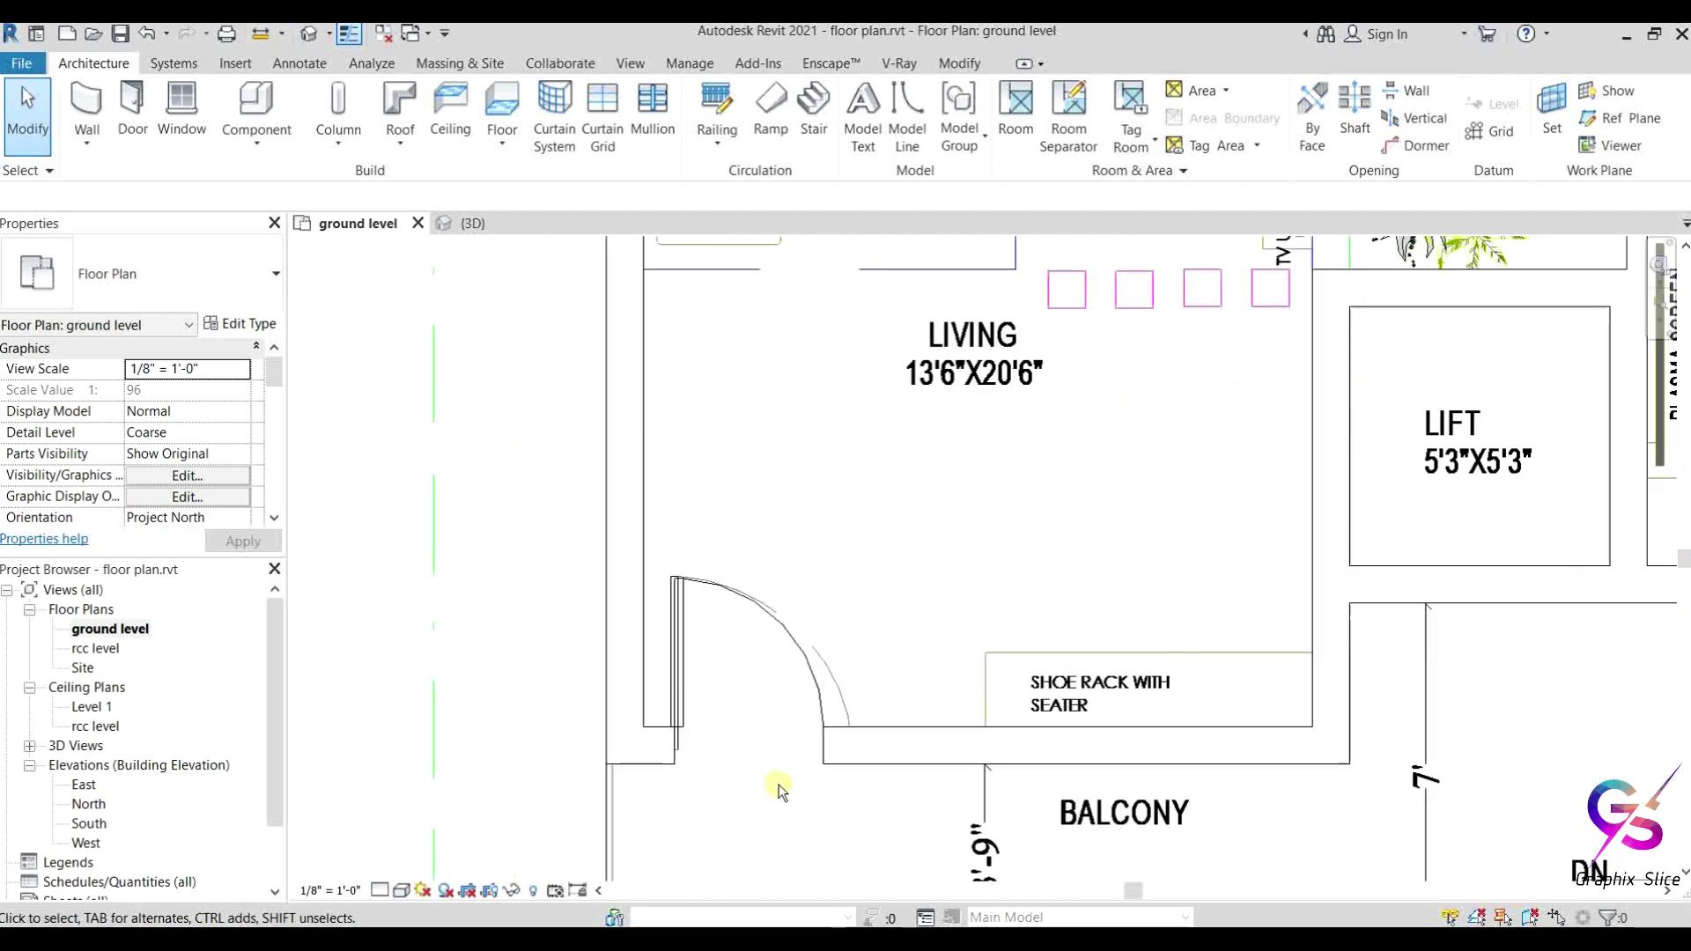
left_click(811, 671)
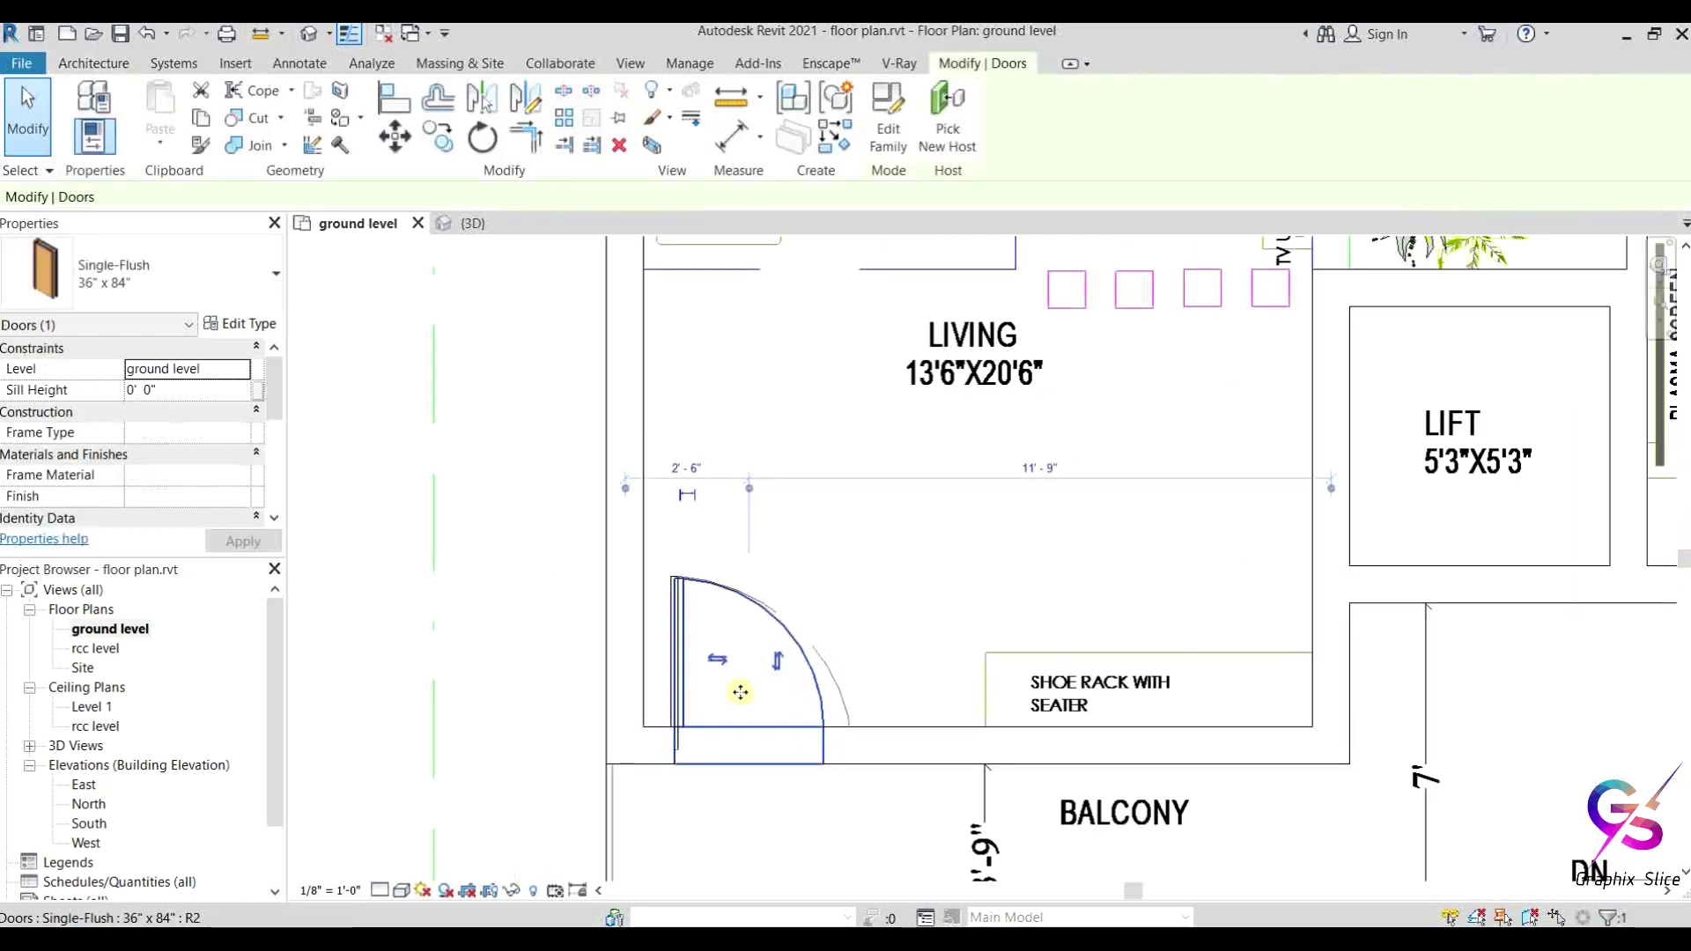
scroll(708, 696, "up", 3)
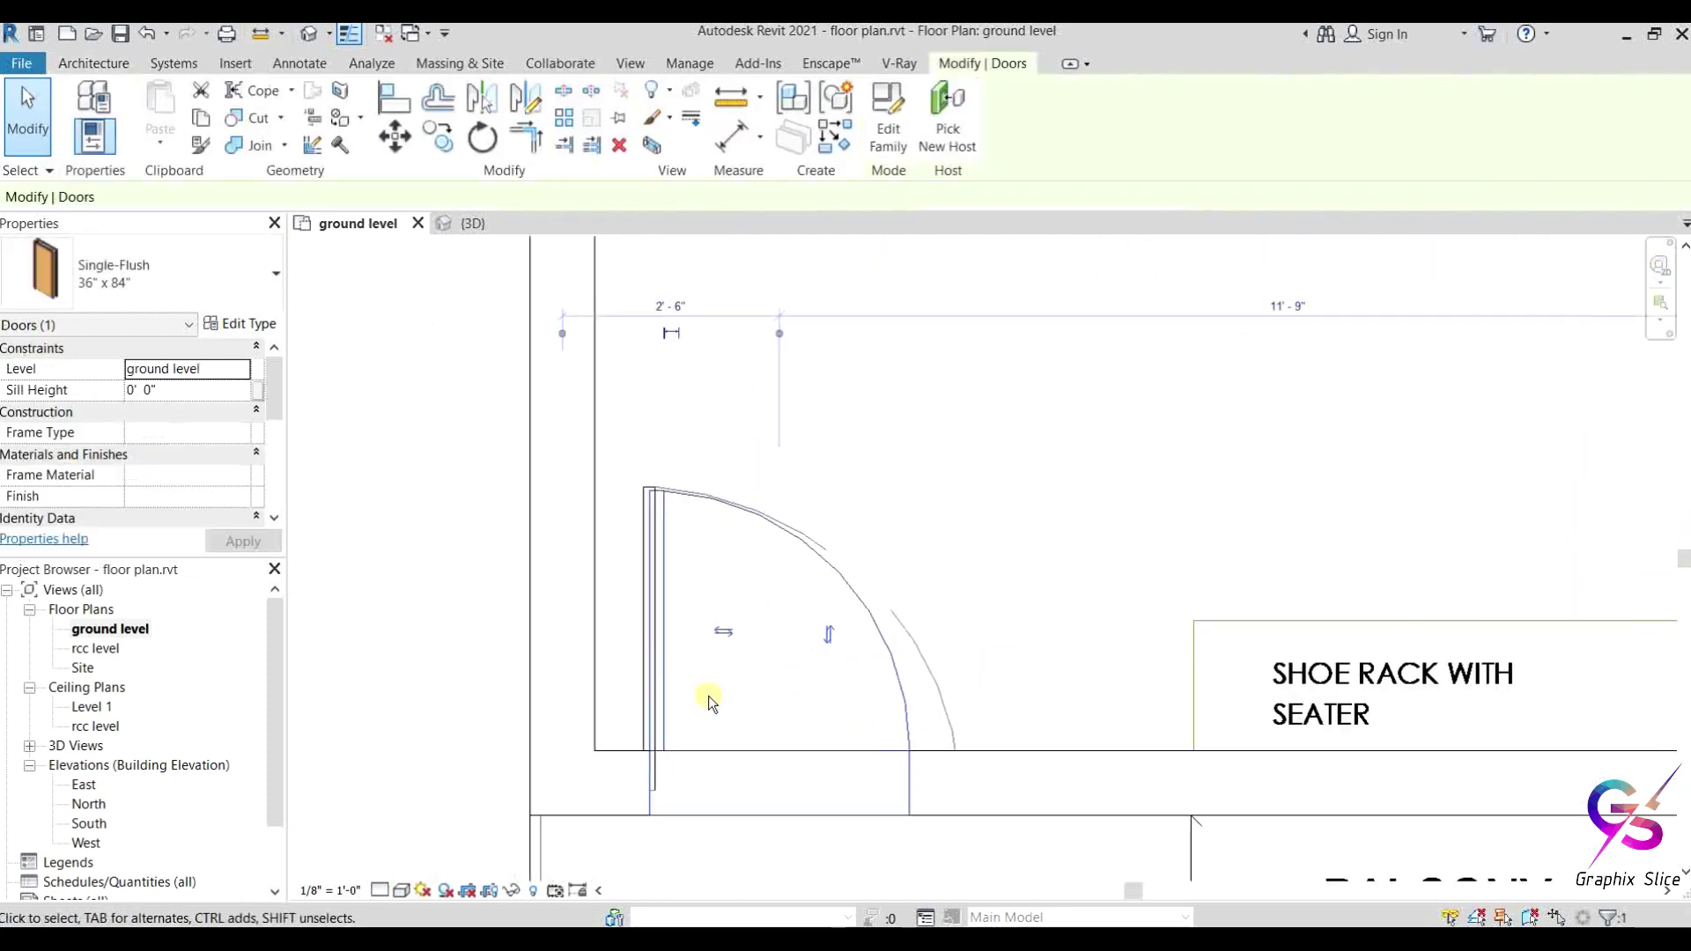
left_click(724, 624)
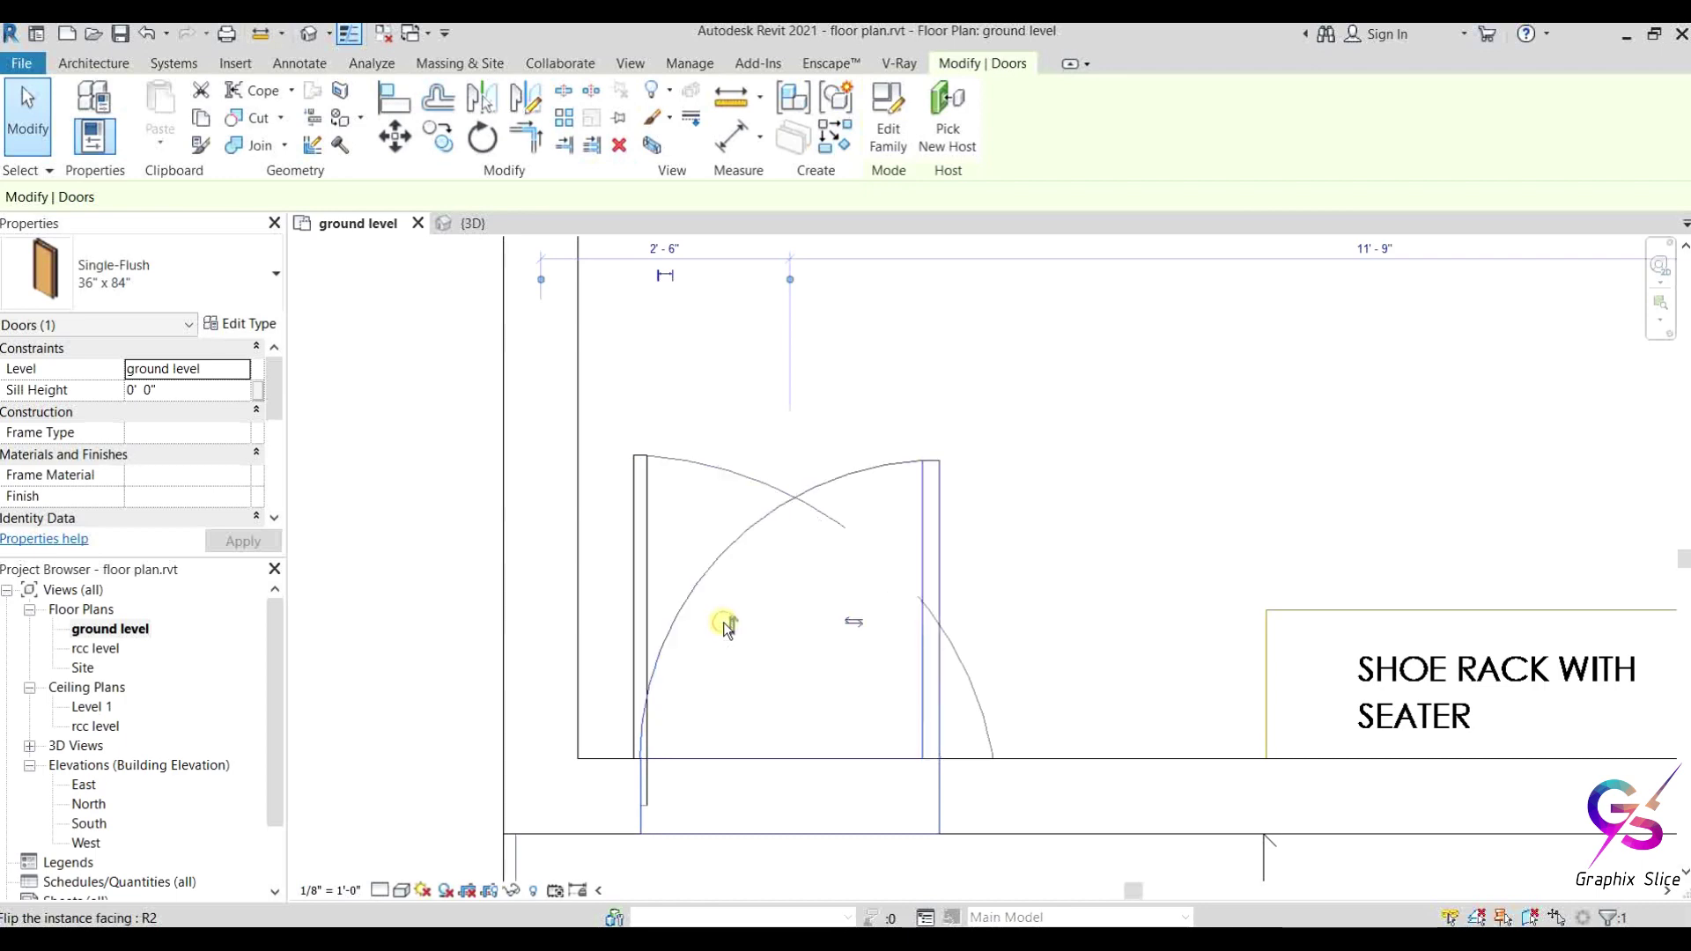
left_click(853, 623)
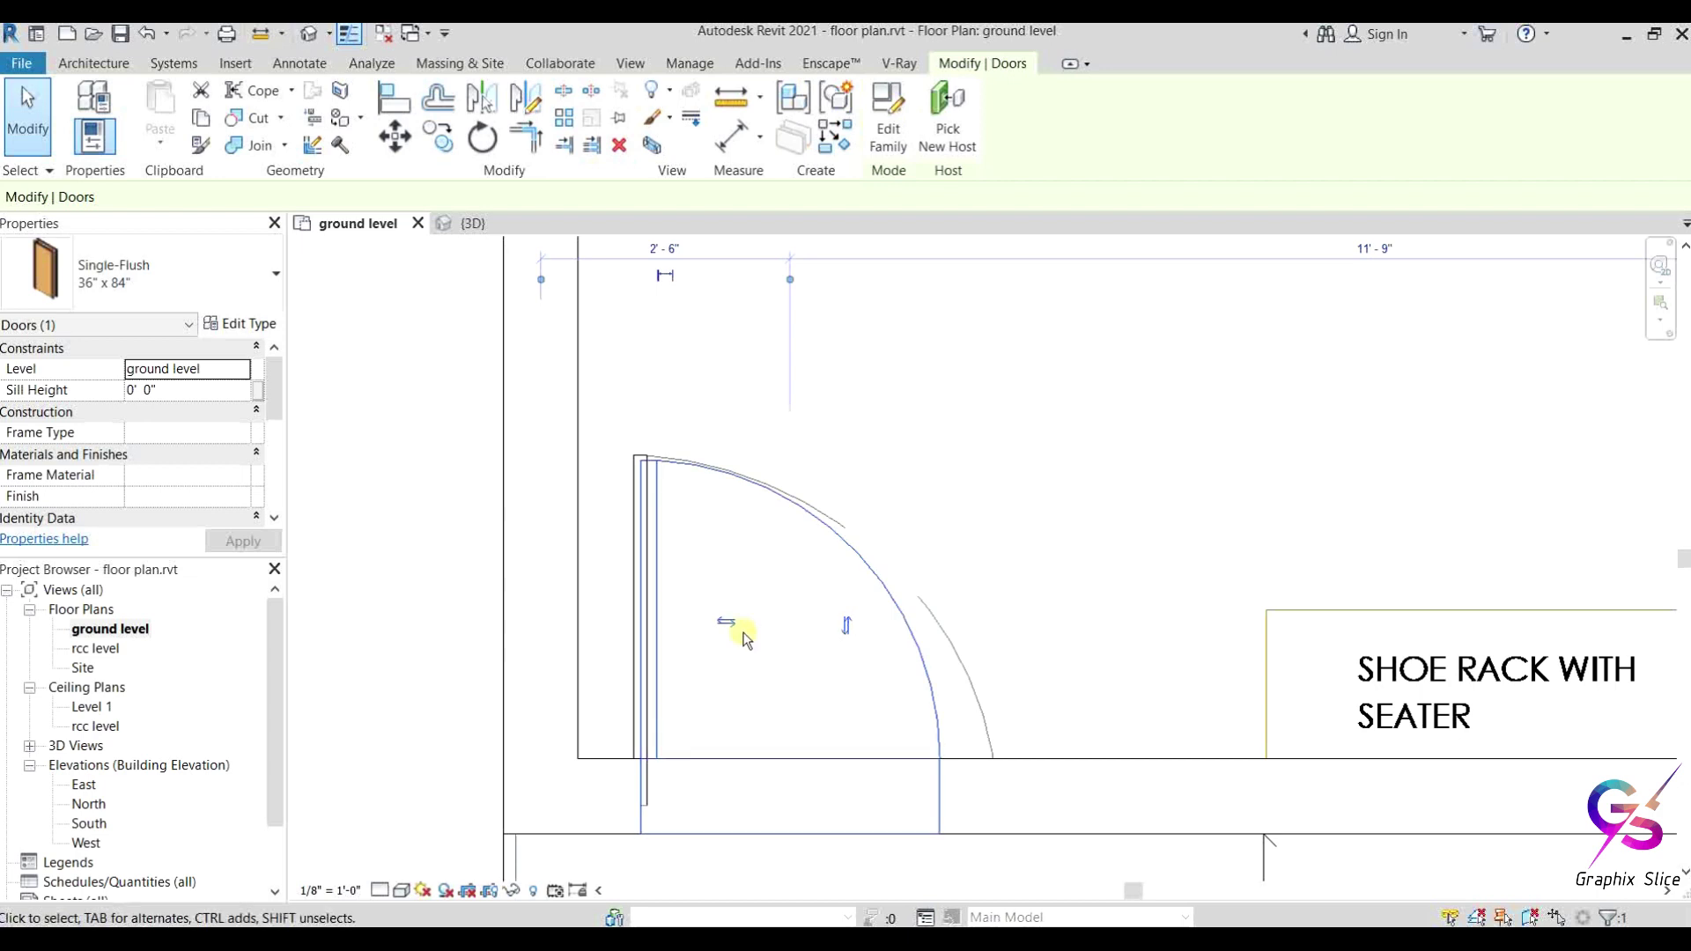
left_click(853, 624)
left_click(853, 625)
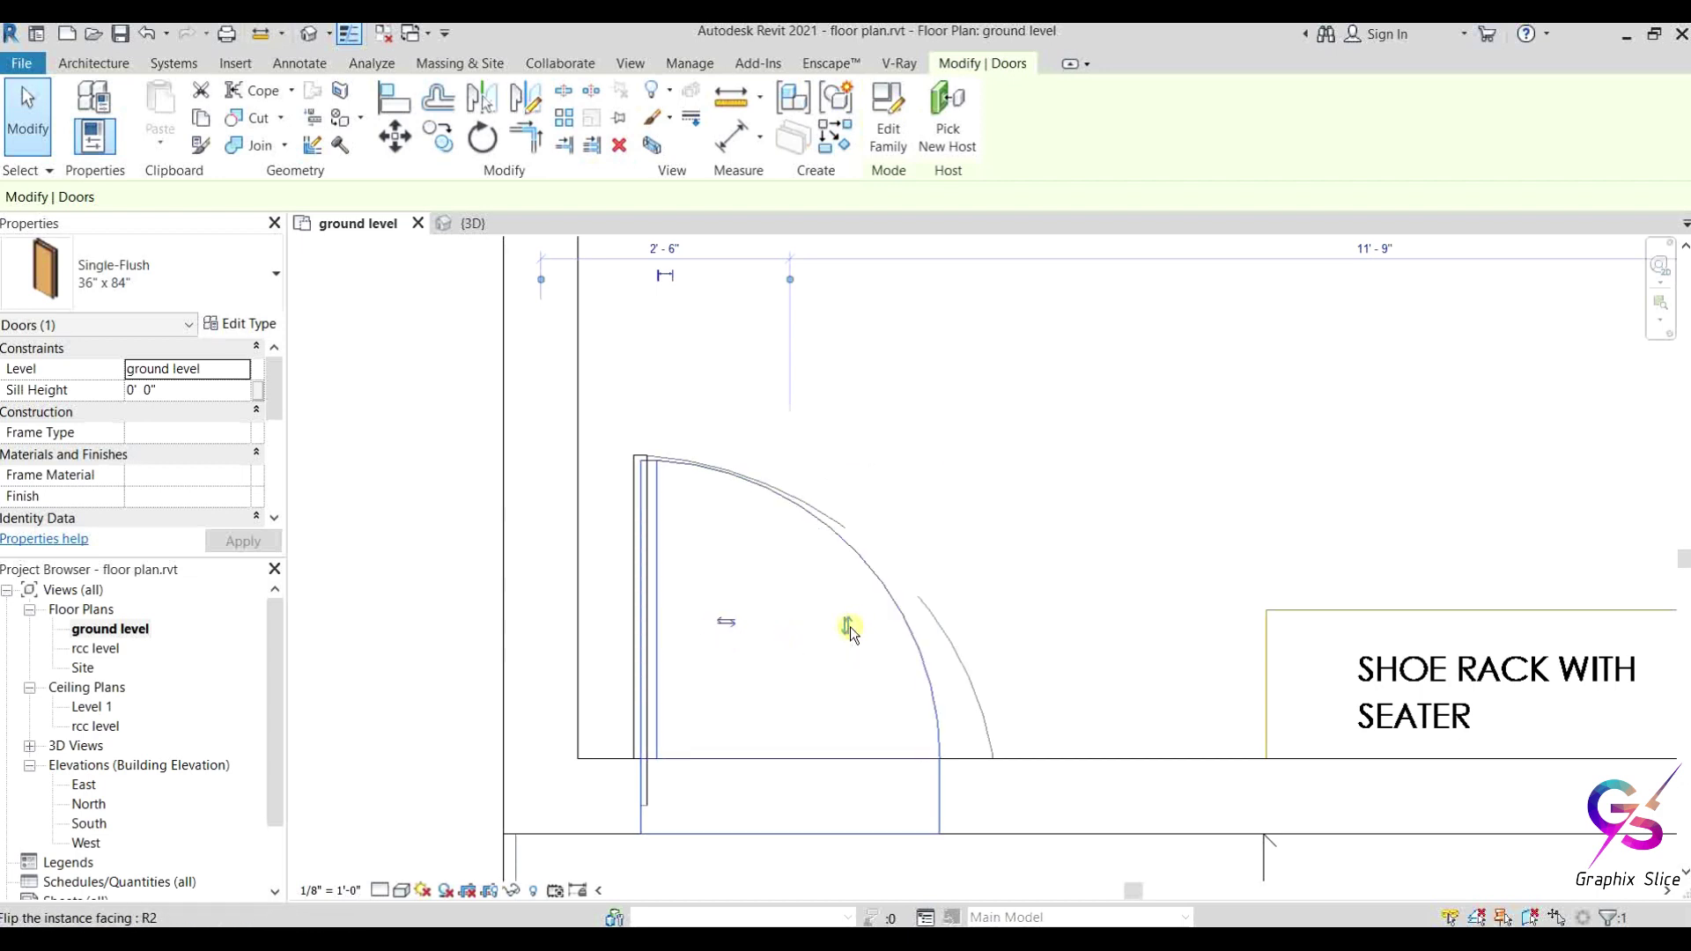
Step: Flip the living room door's facing back and forth, leaving it swinging toward the balcony
middle_click_drag(890, 664, 868, 498)
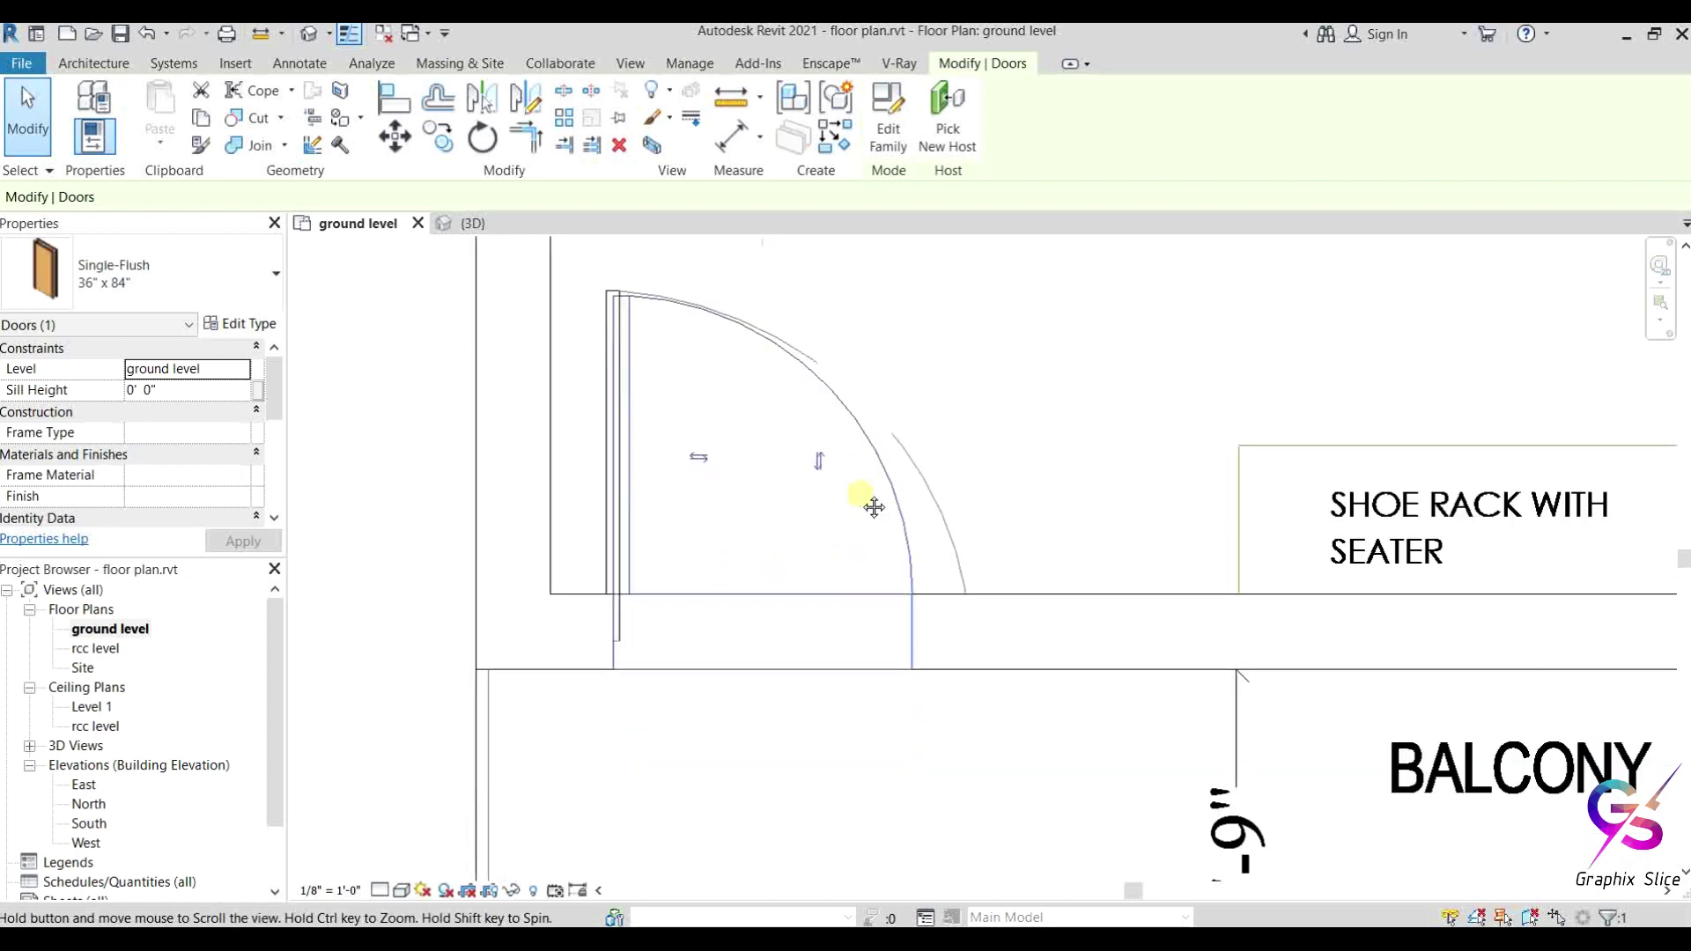
left_click(819, 461)
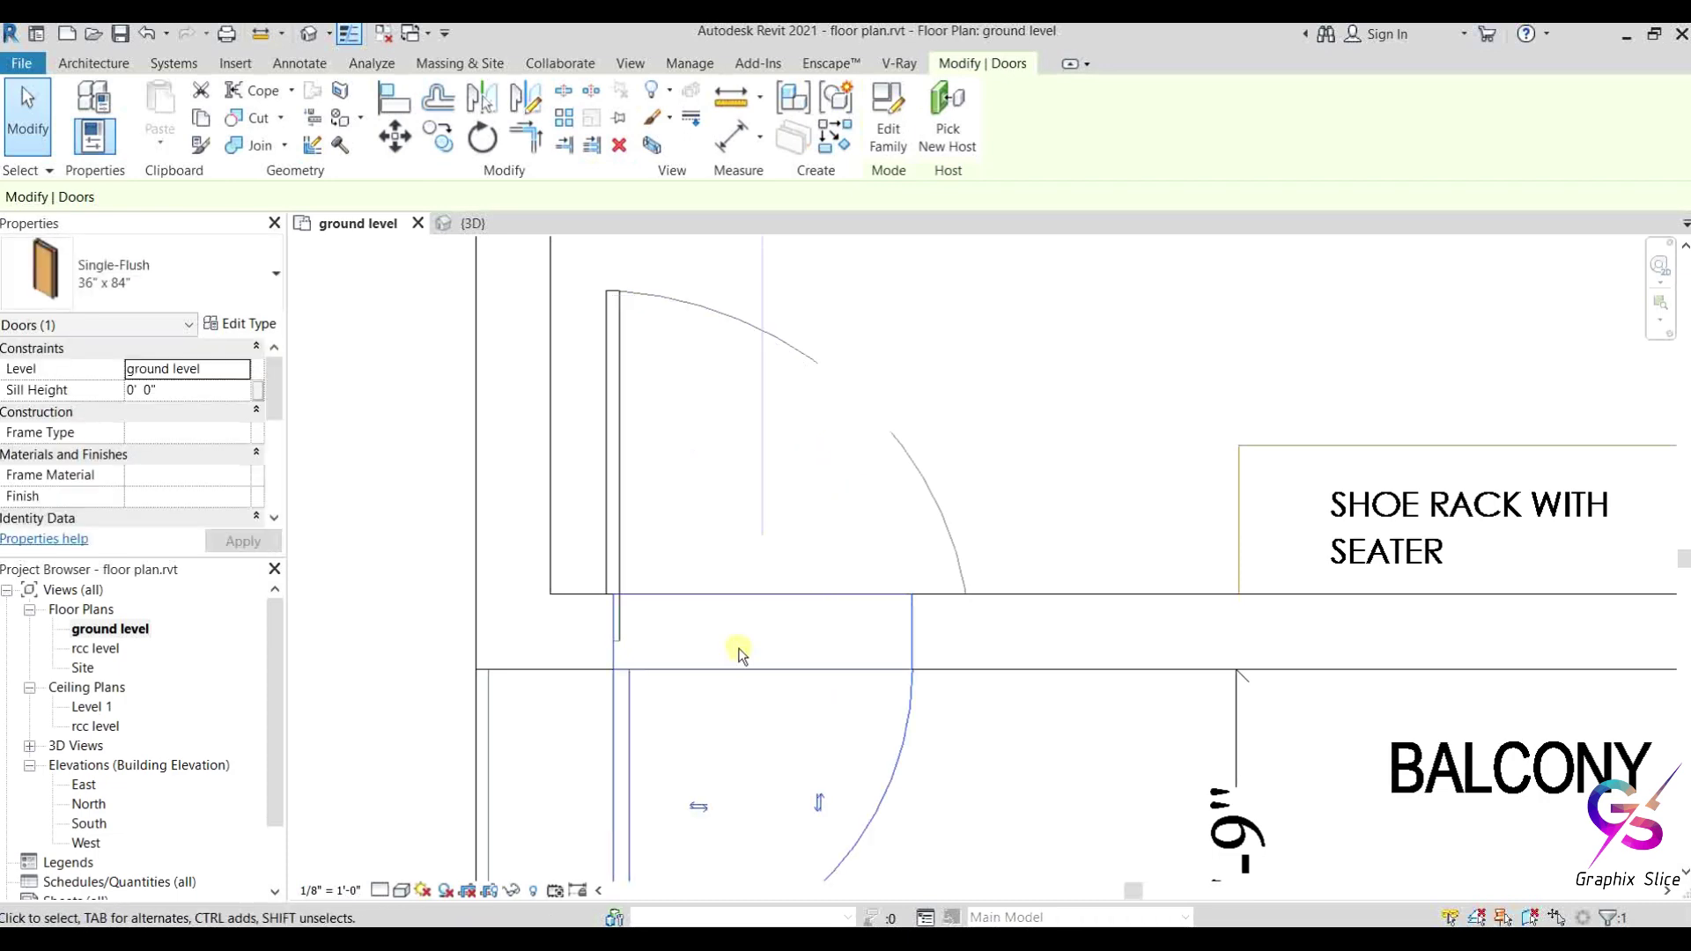
scroll(744, 687, "down", 2)
left_click(777, 726)
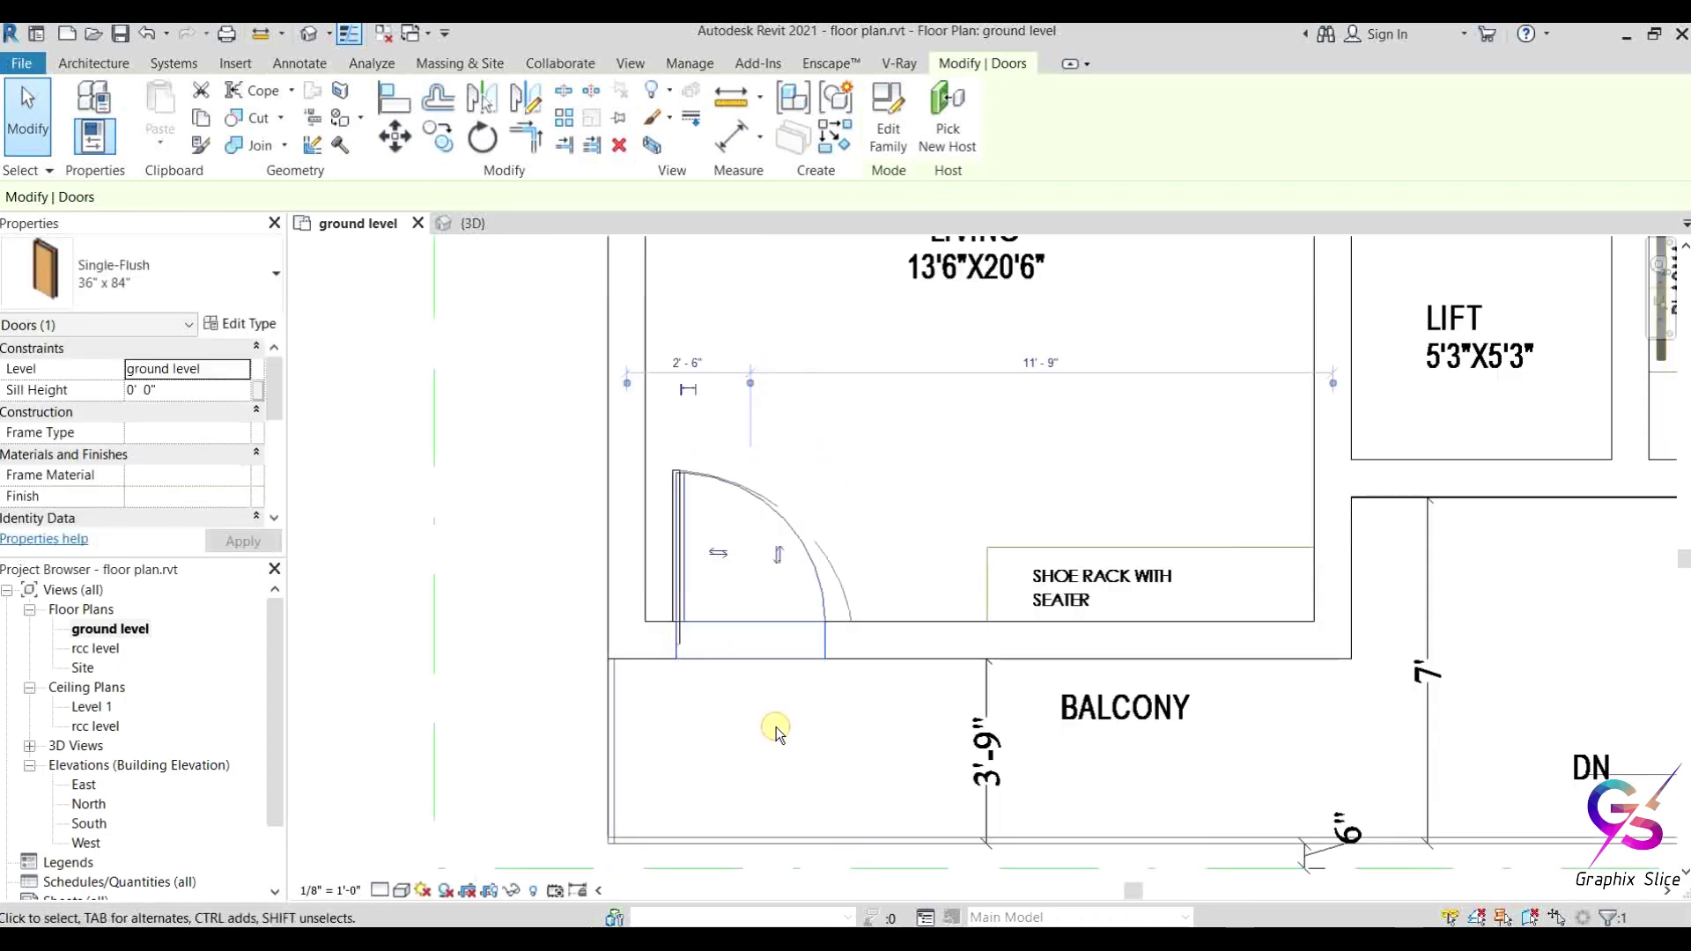
left_click(779, 557)
left_click(673, 500)
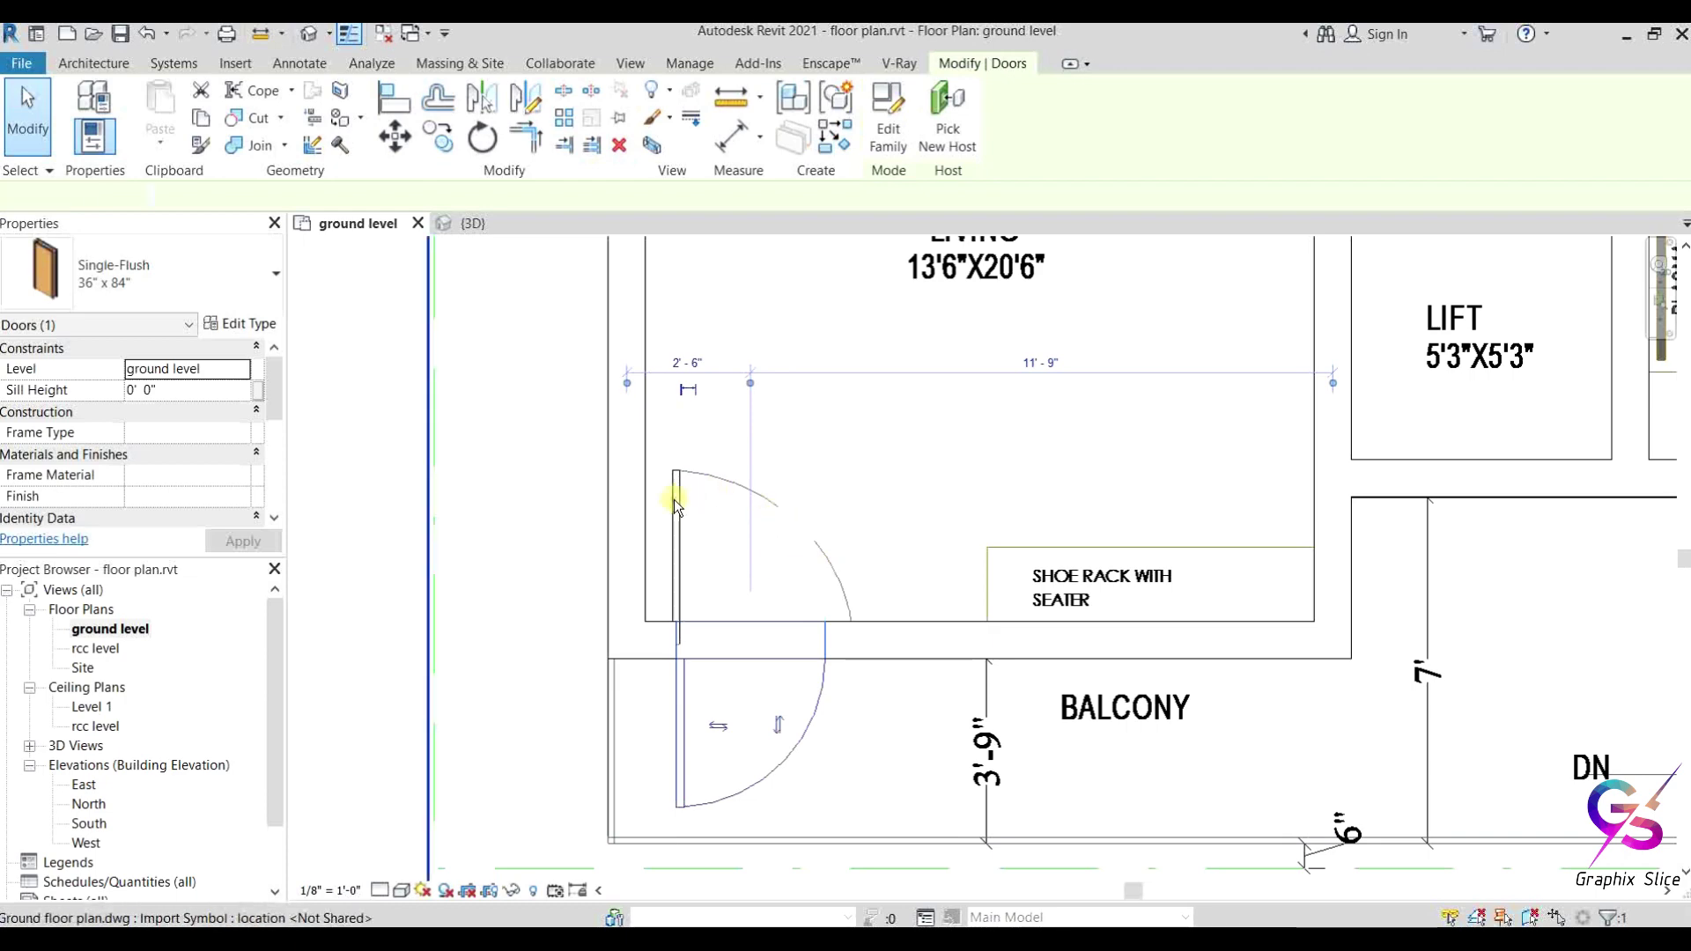
left_click(822, 444)
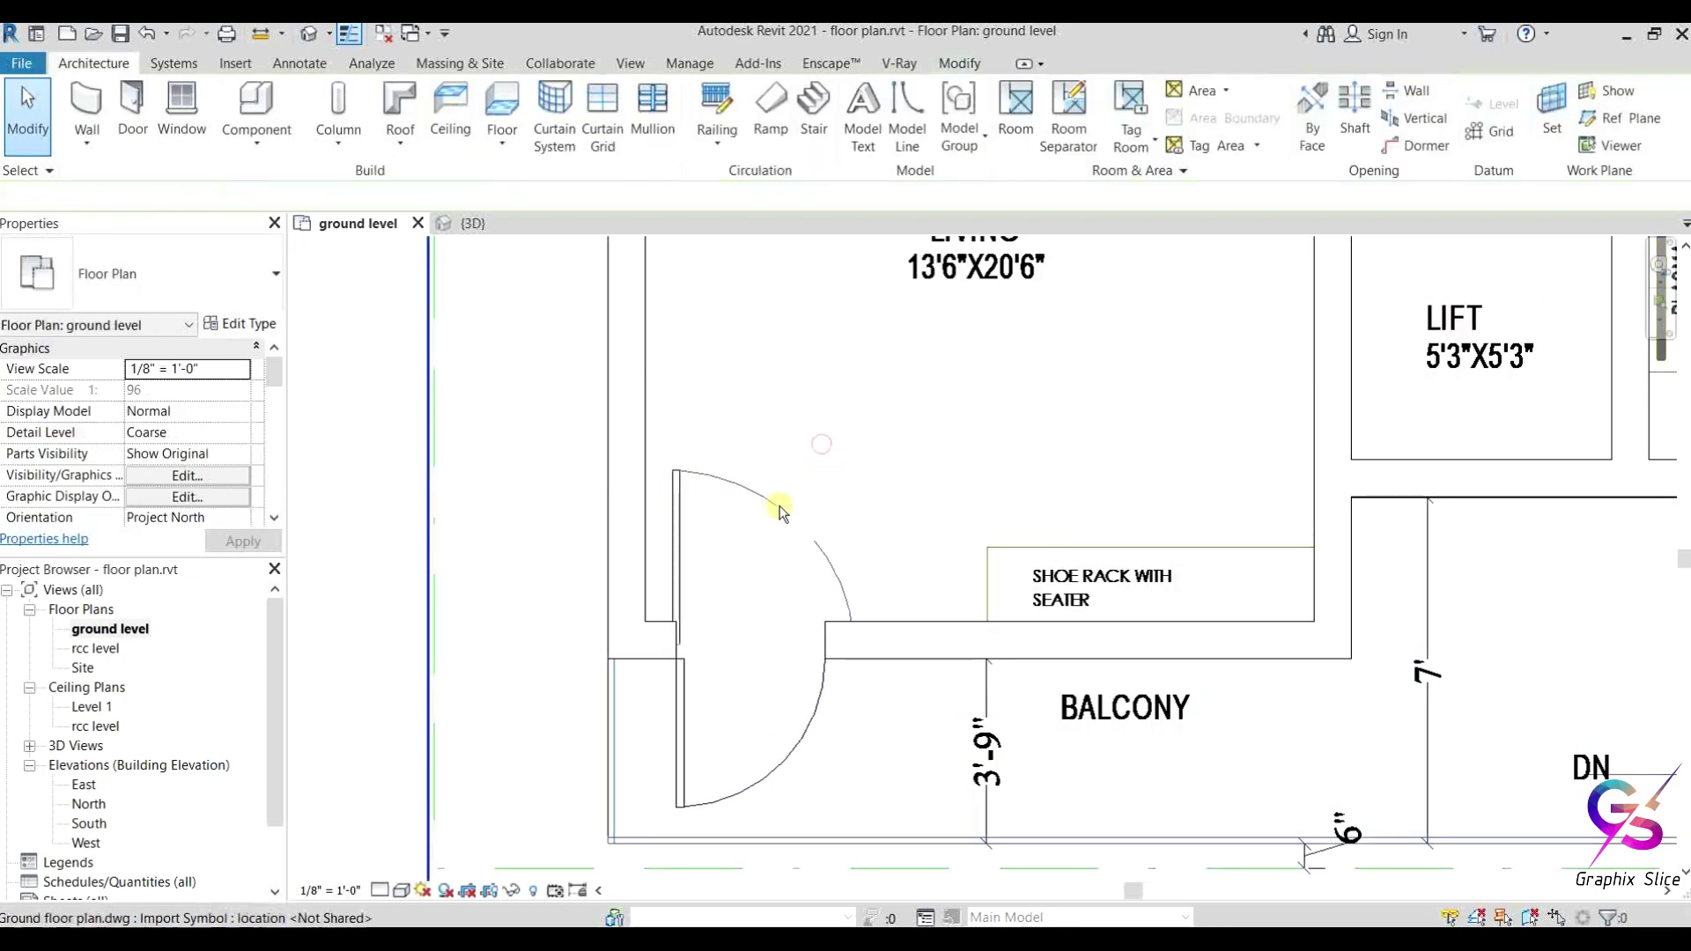
Step: Cycle the selected door through its hand and facing orientations until it swings into the living room as in the linked plan
left_click(796, 744)
scroll(778, 736, "up", 2)
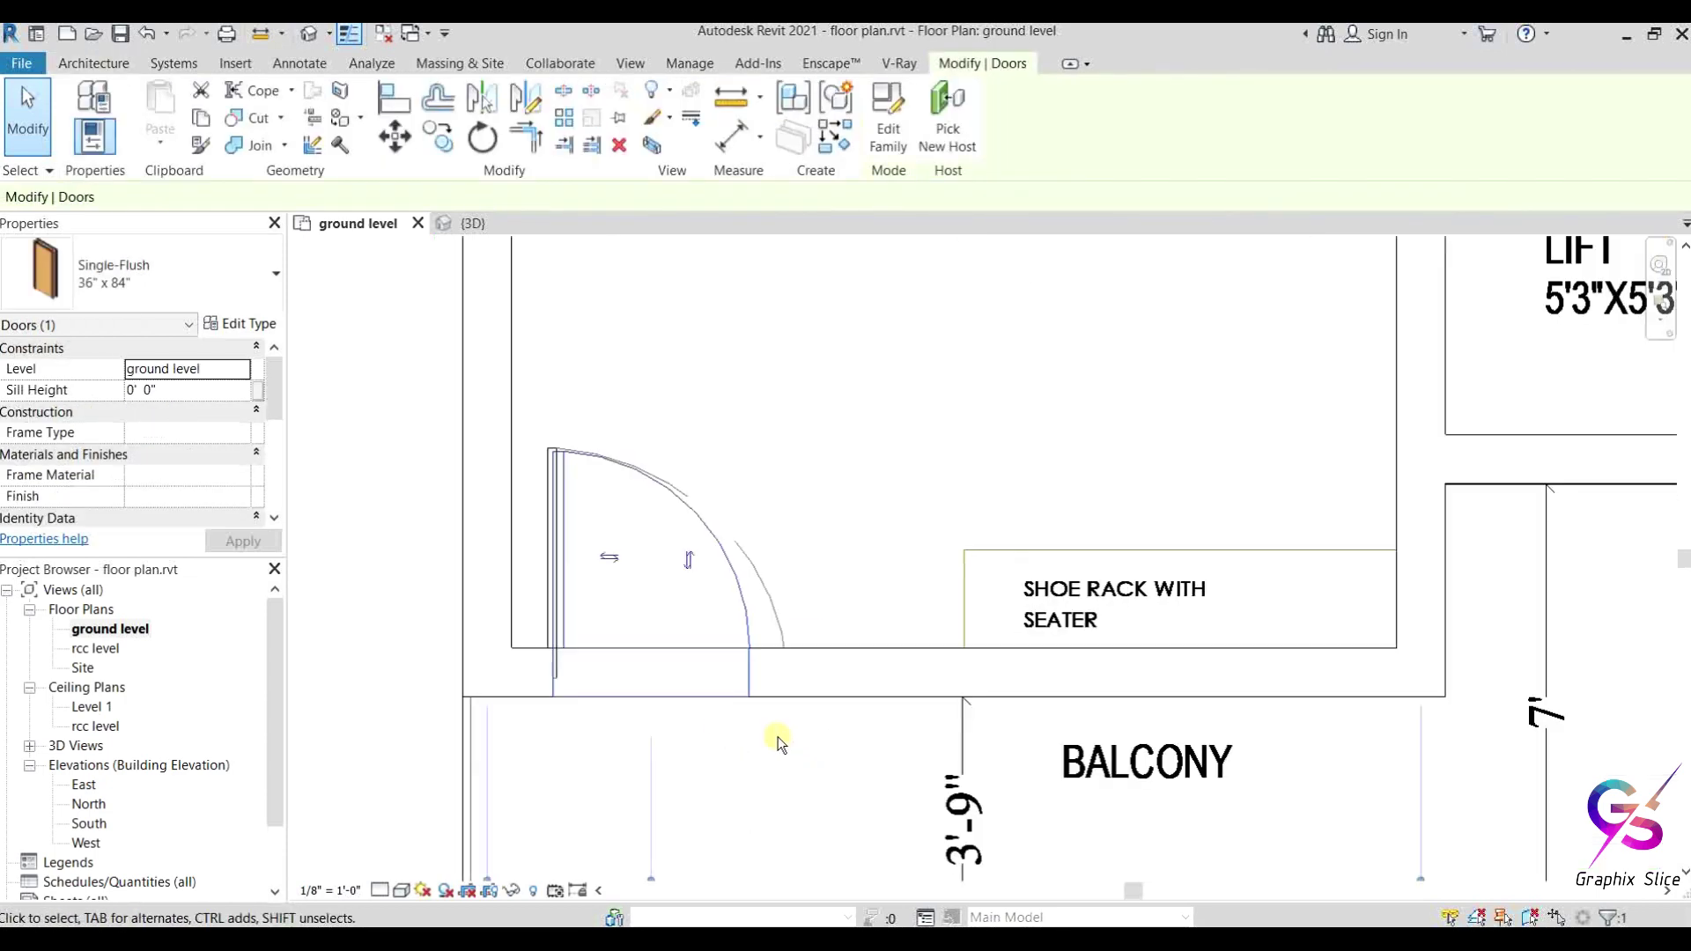
key("space")
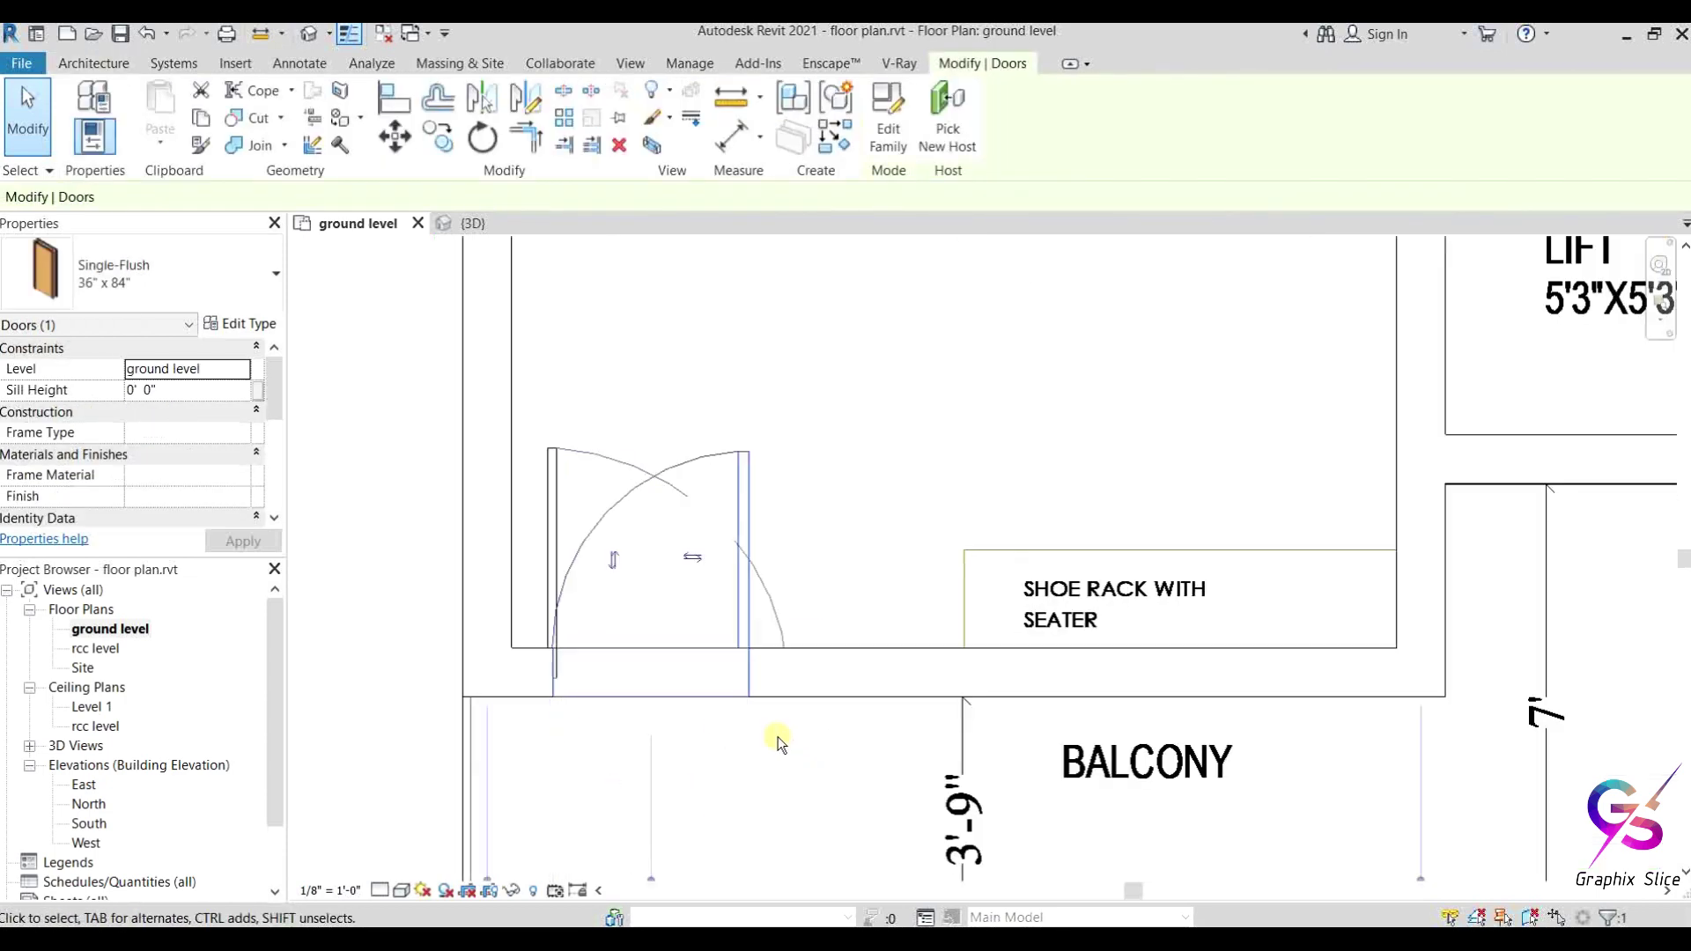
key("space")
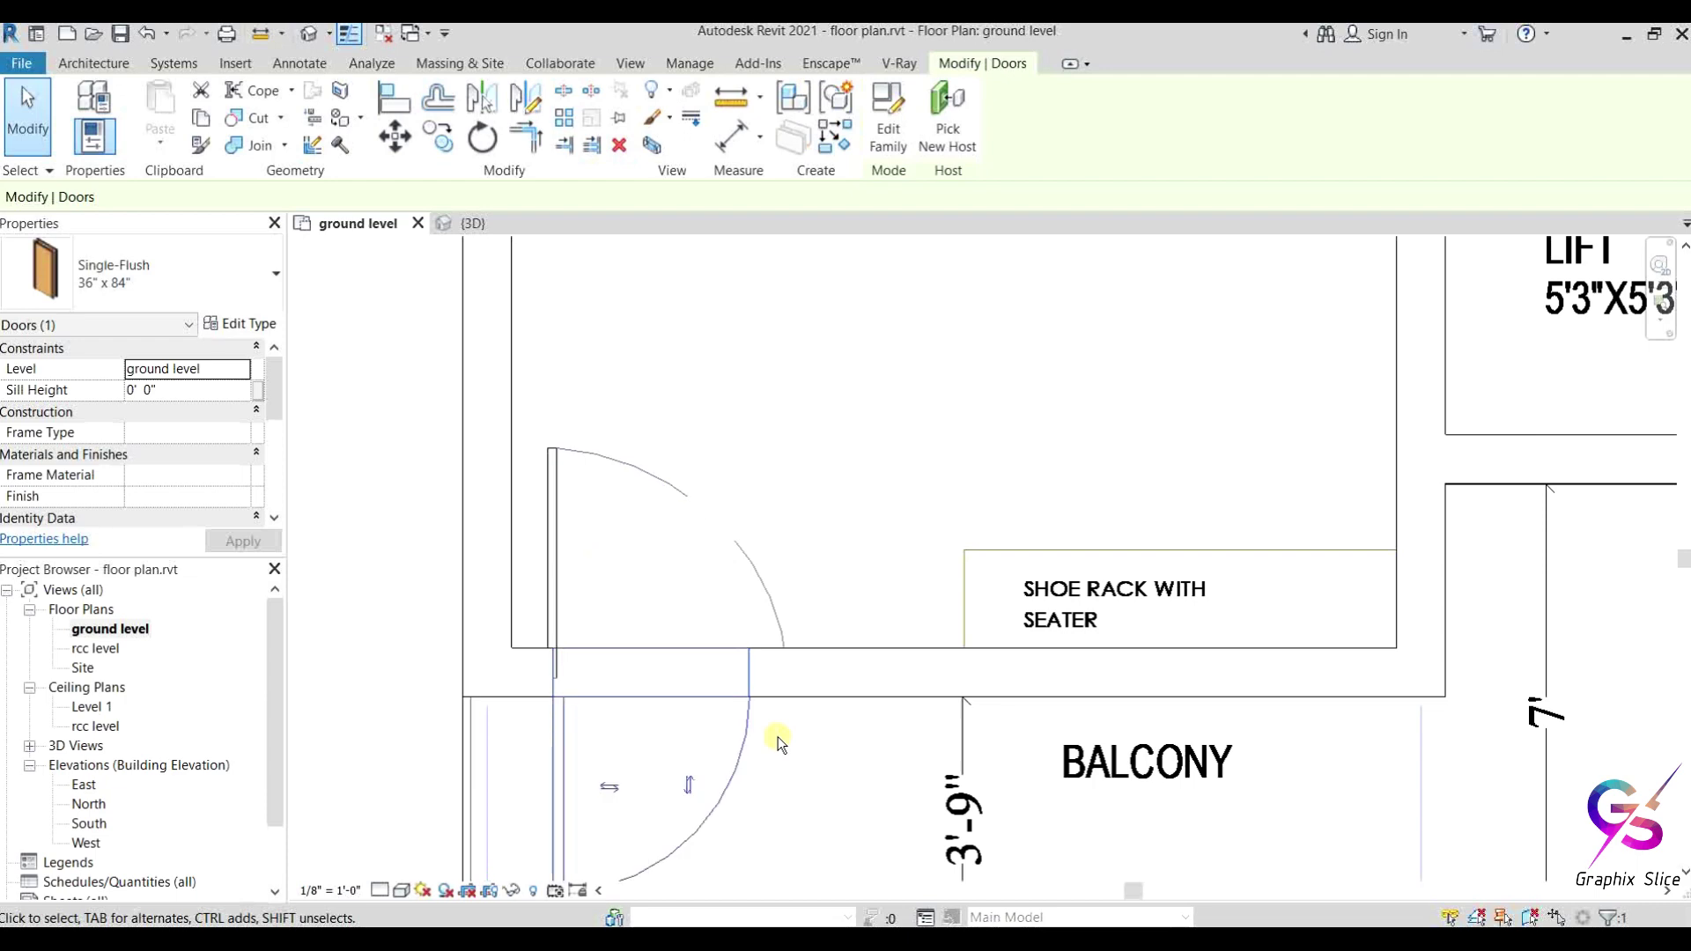
key("space")
key("space")
key("space")
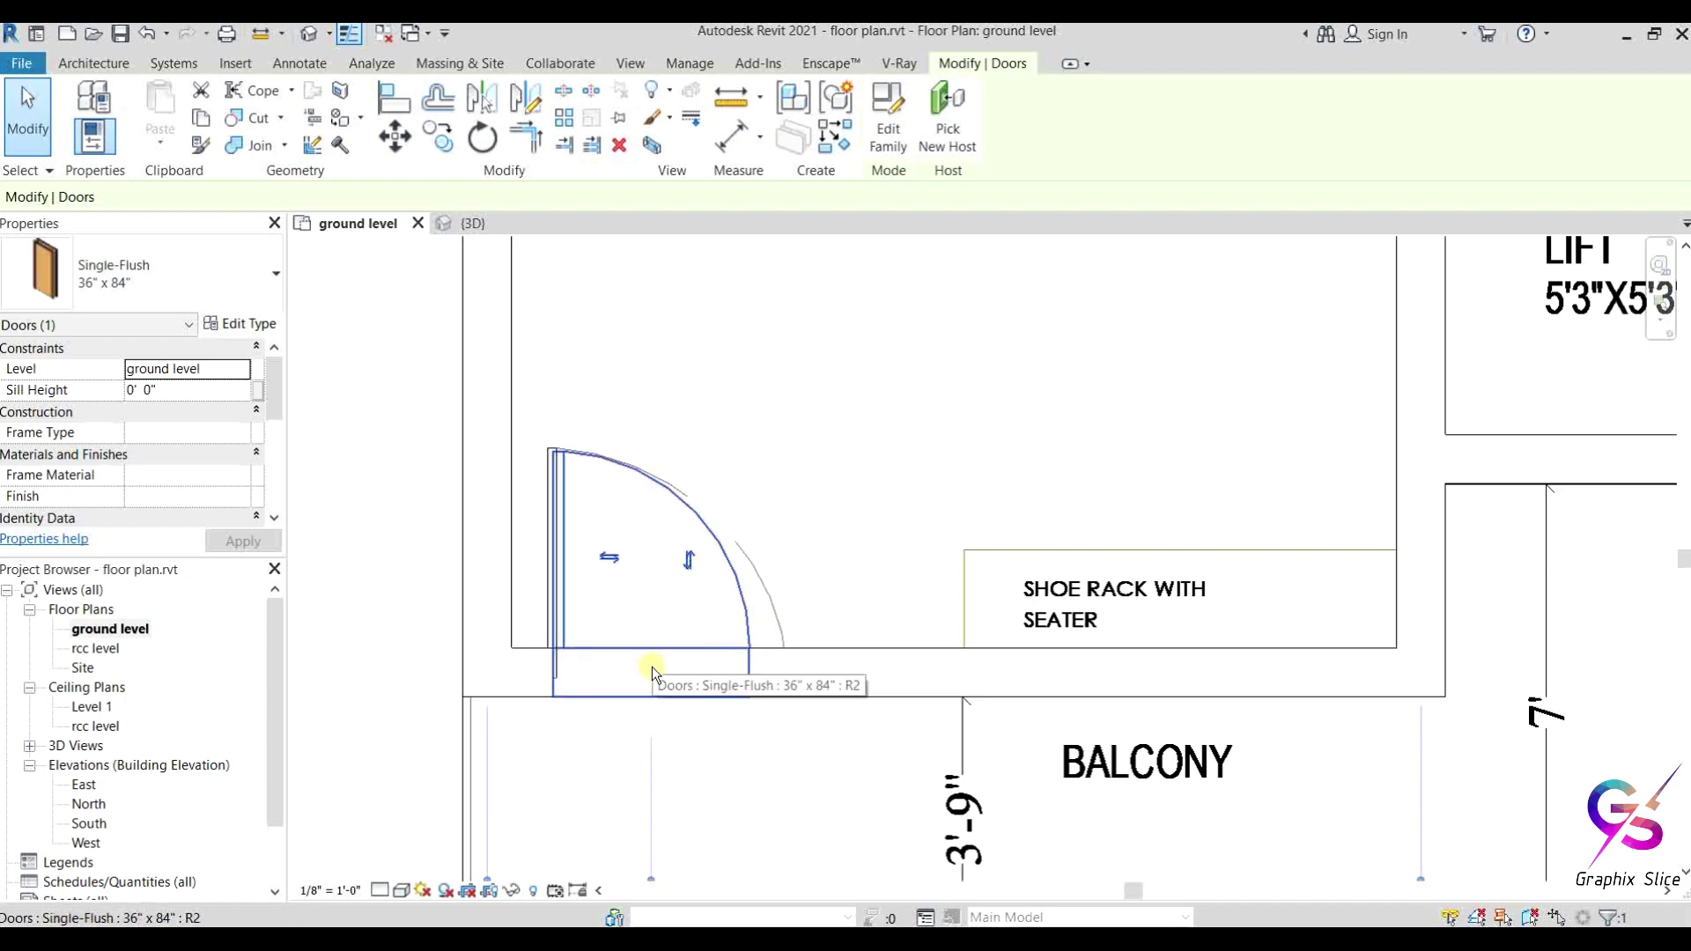
Step: Duplicate the selected door's type under the name 36" x 84" 2 copy
left_click(232, 326)
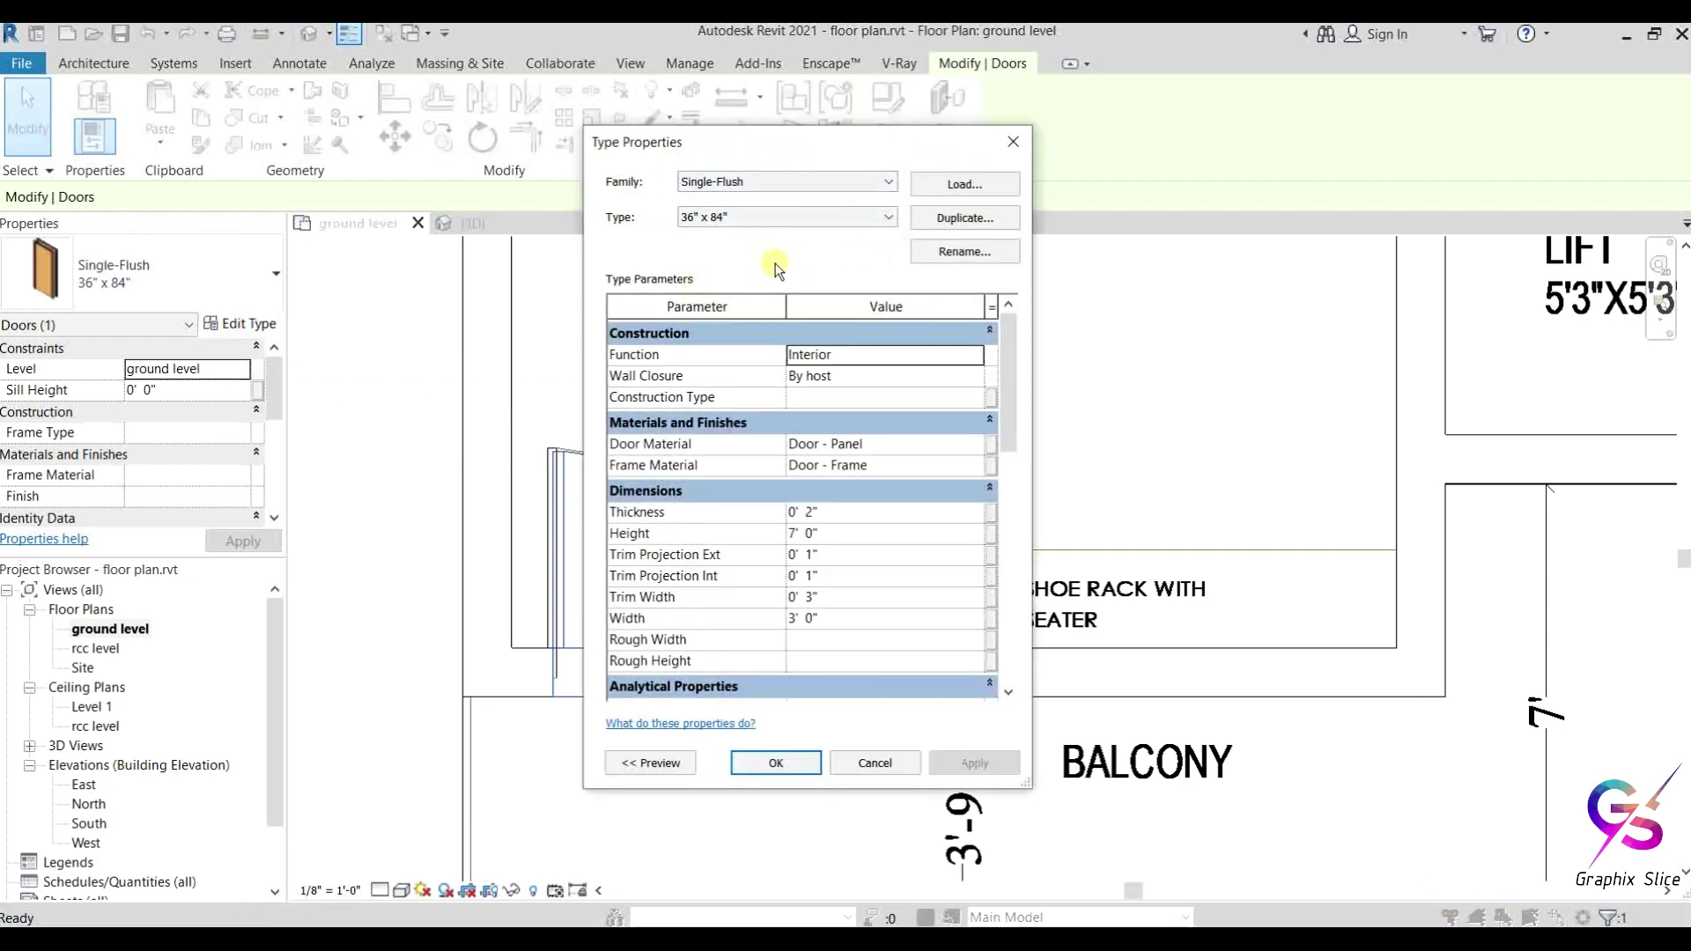
left_click(948, 220)
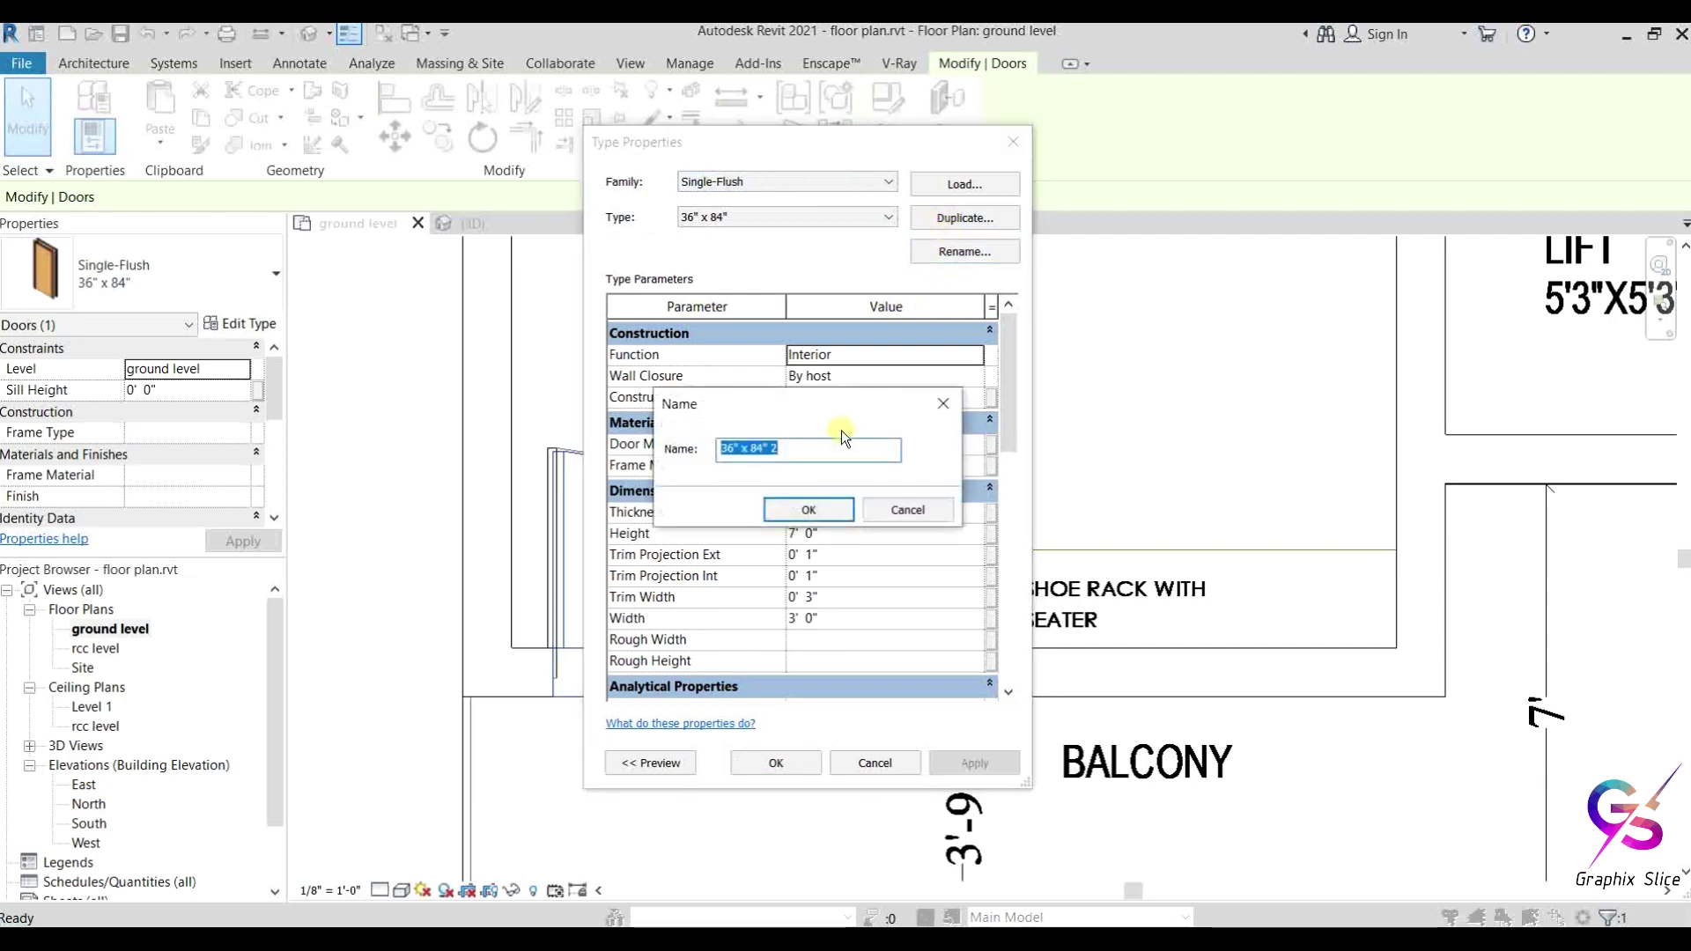
left_click(779, 449)
type("cp")
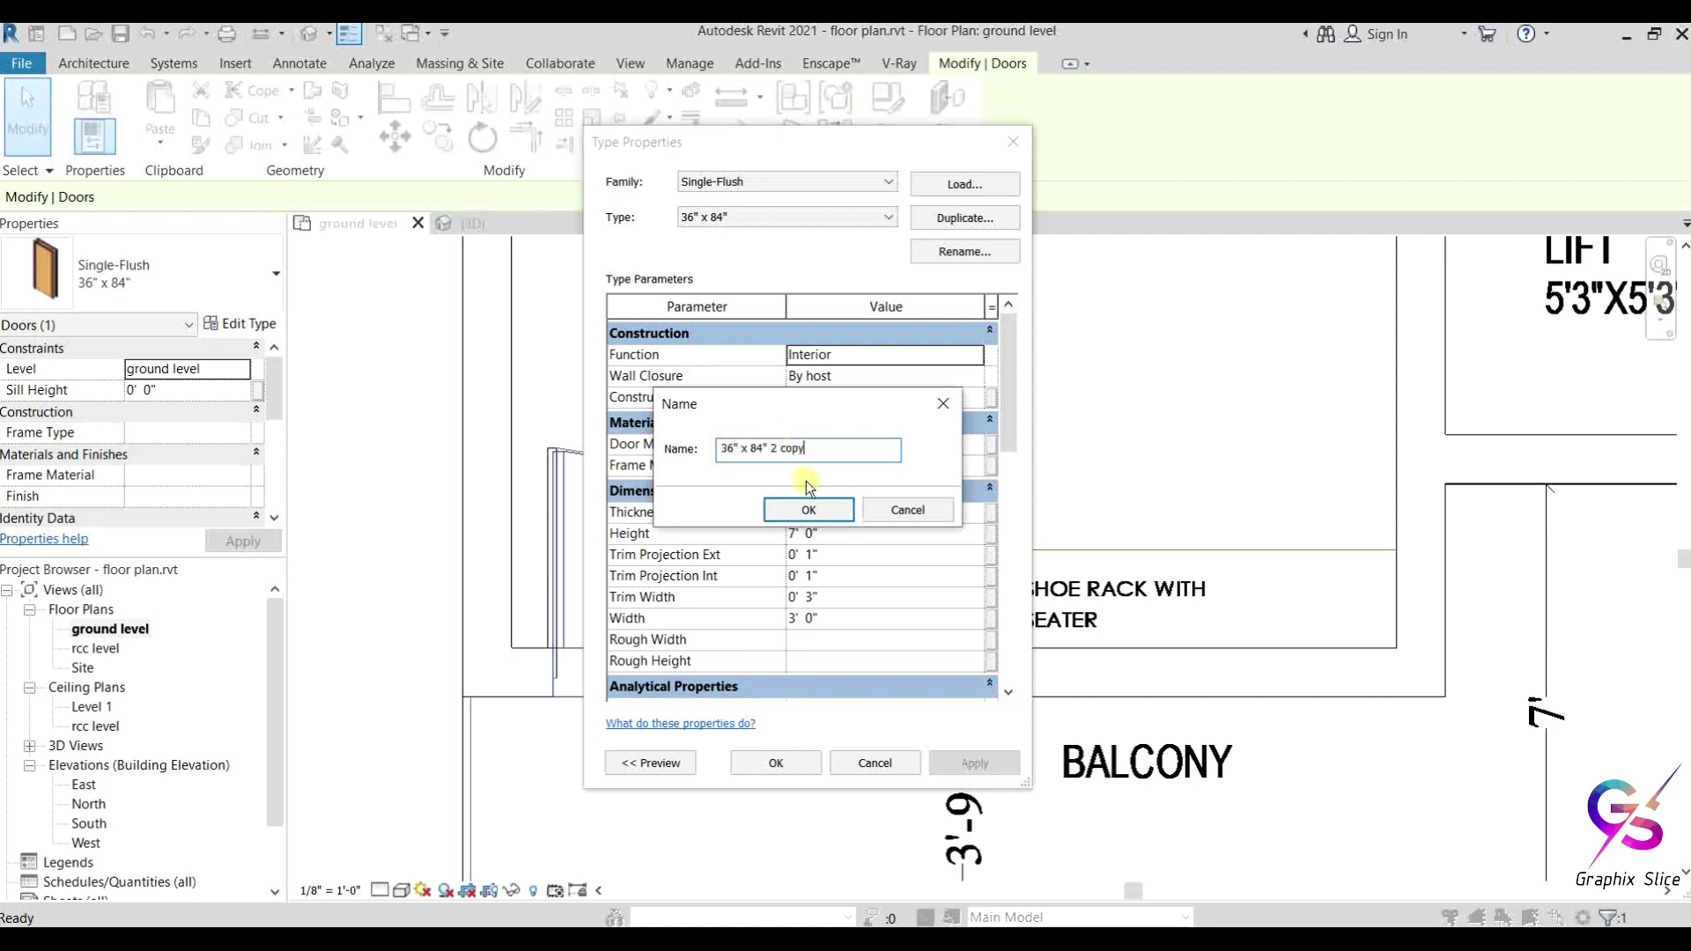
left_click(805, 510)
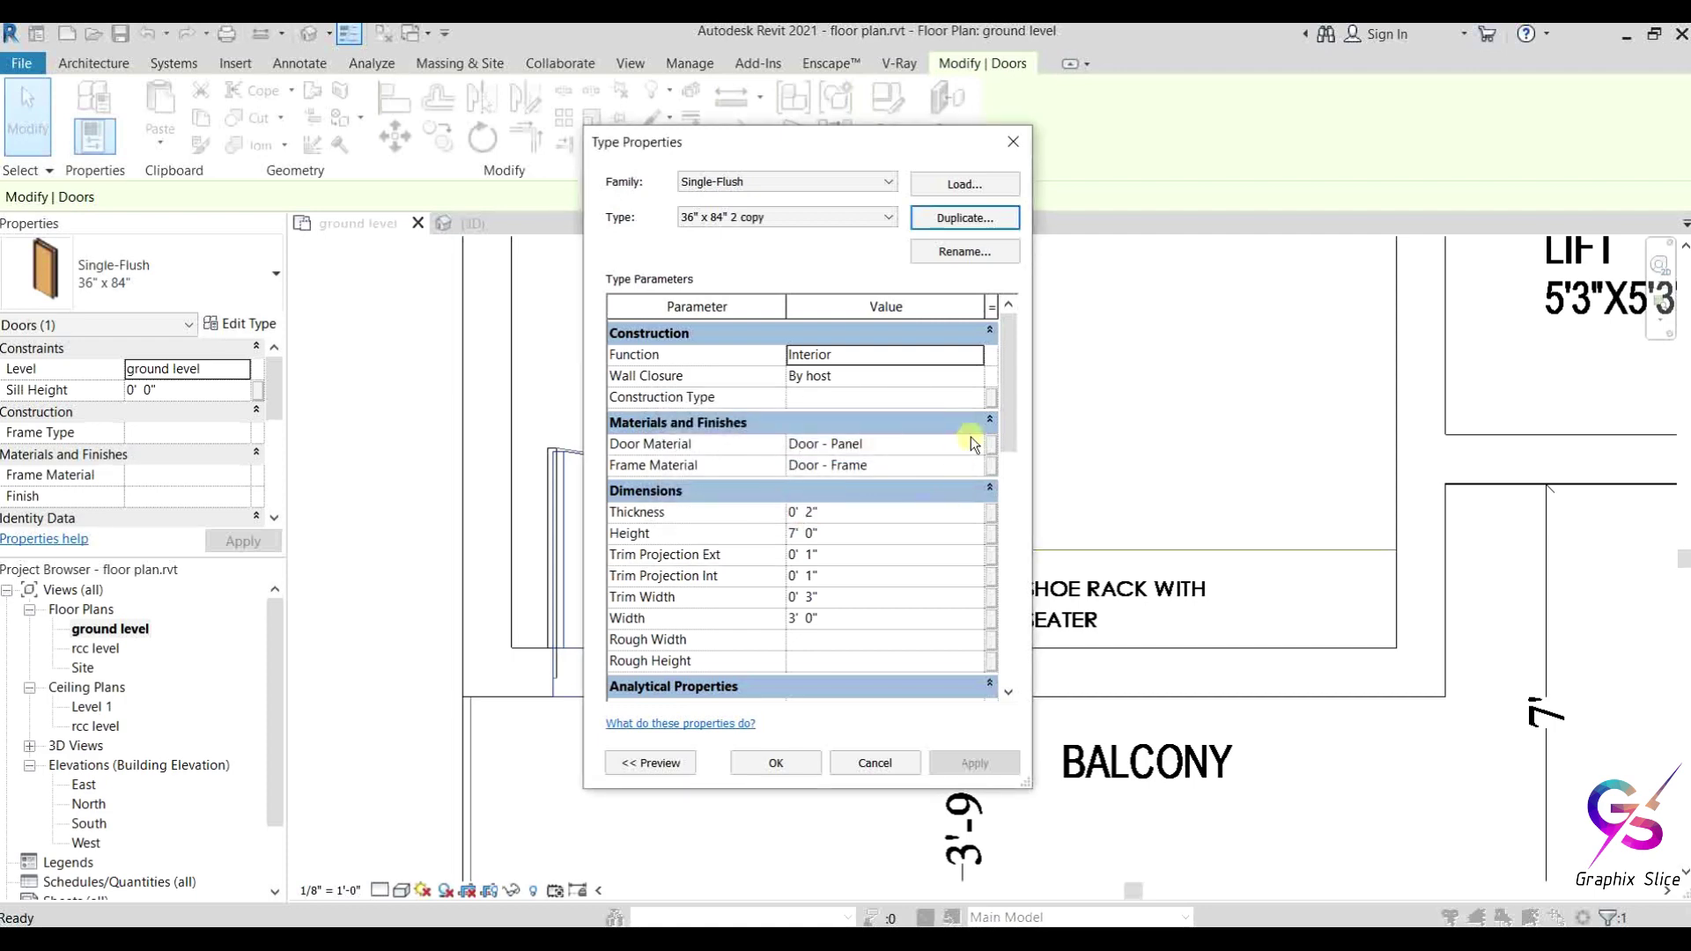
Step: Set the duplicated door type's width to 3.5 feet and shift the living room door to line up with the plan opening
left_click_drag(1007, 414, 1007, 446)
left_click(873, 550)
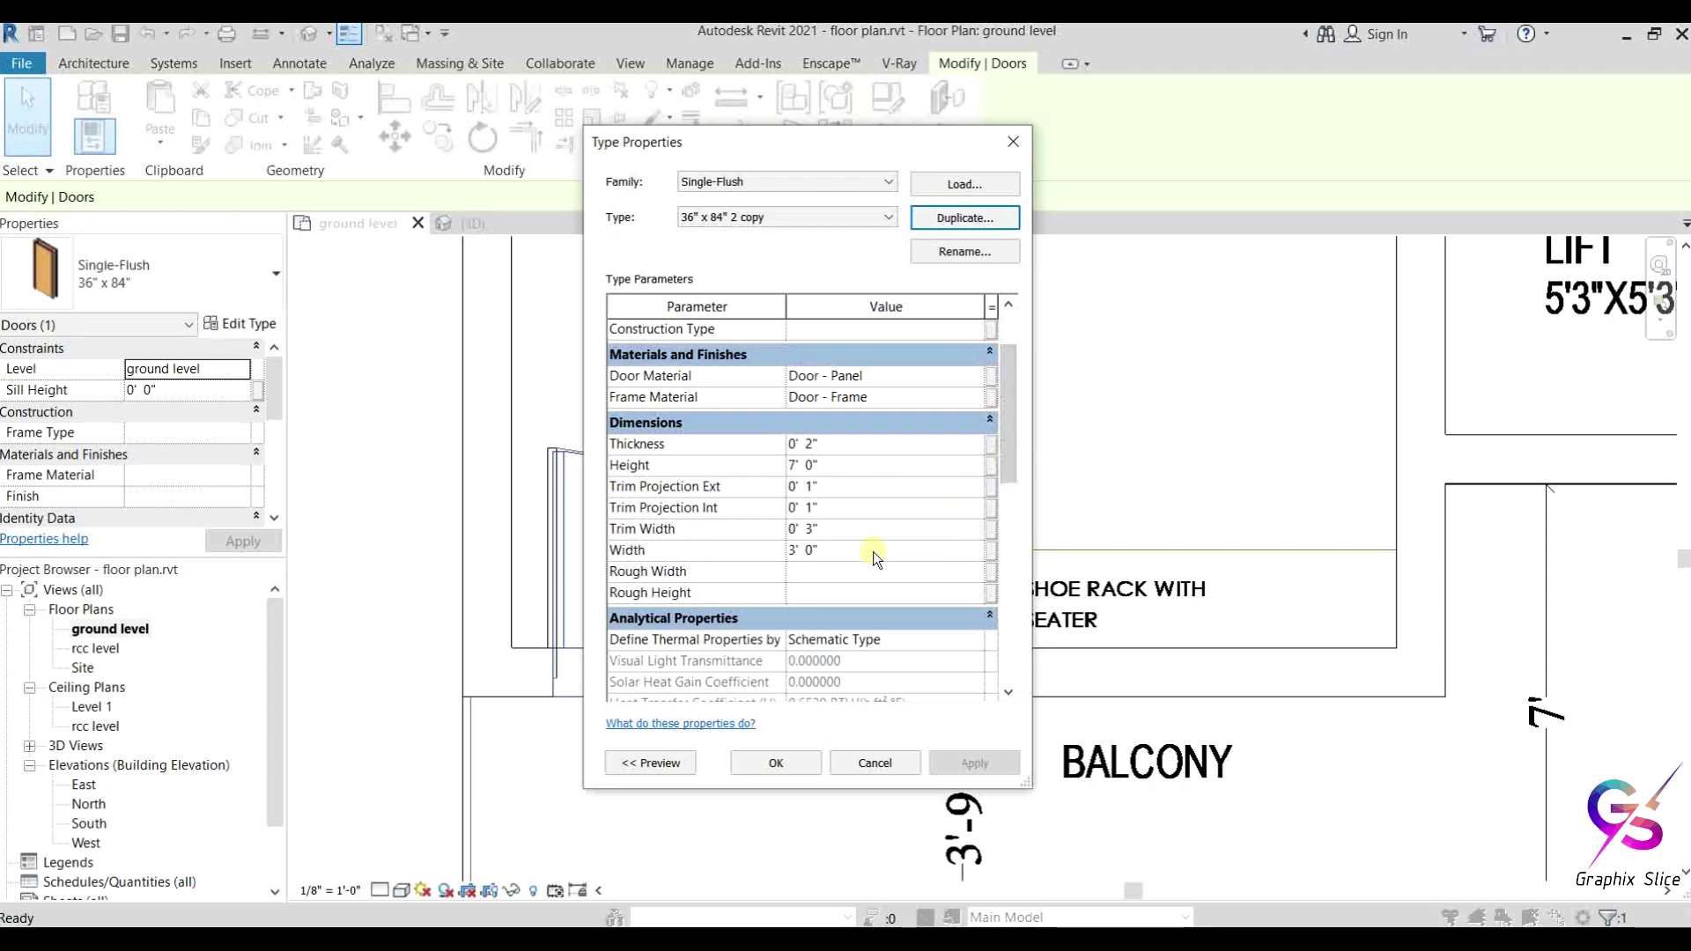
left_click_drag(786, 143, 1131, 157)
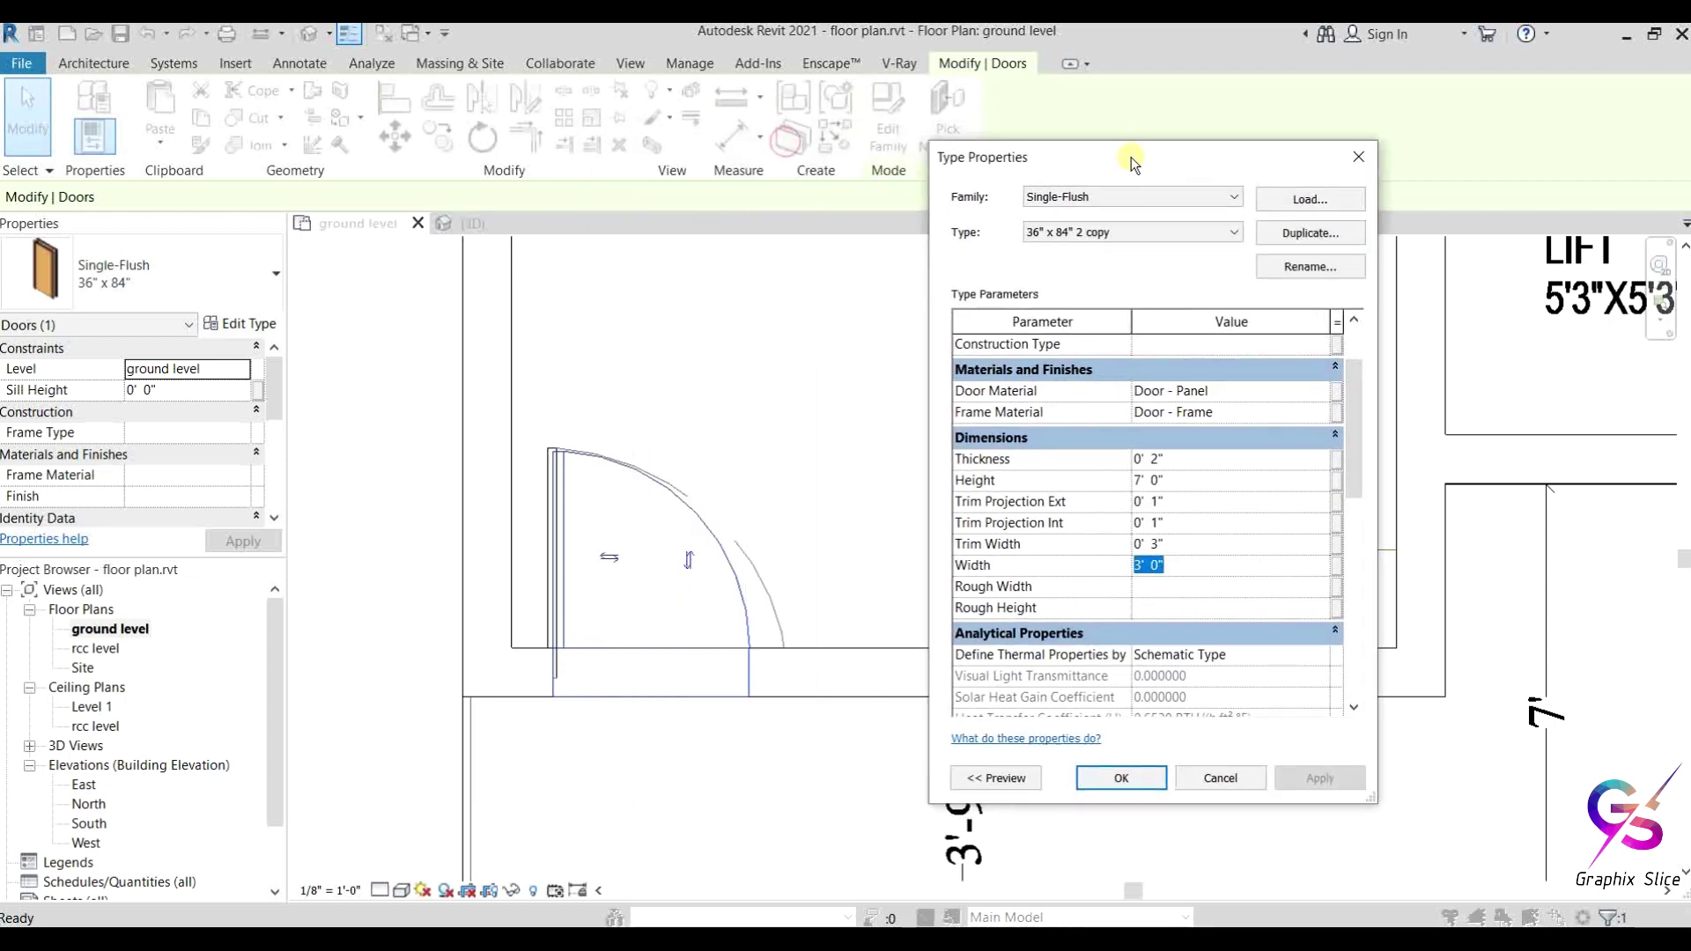
type("3.5")
key("Return")
left_click(1126, 778)
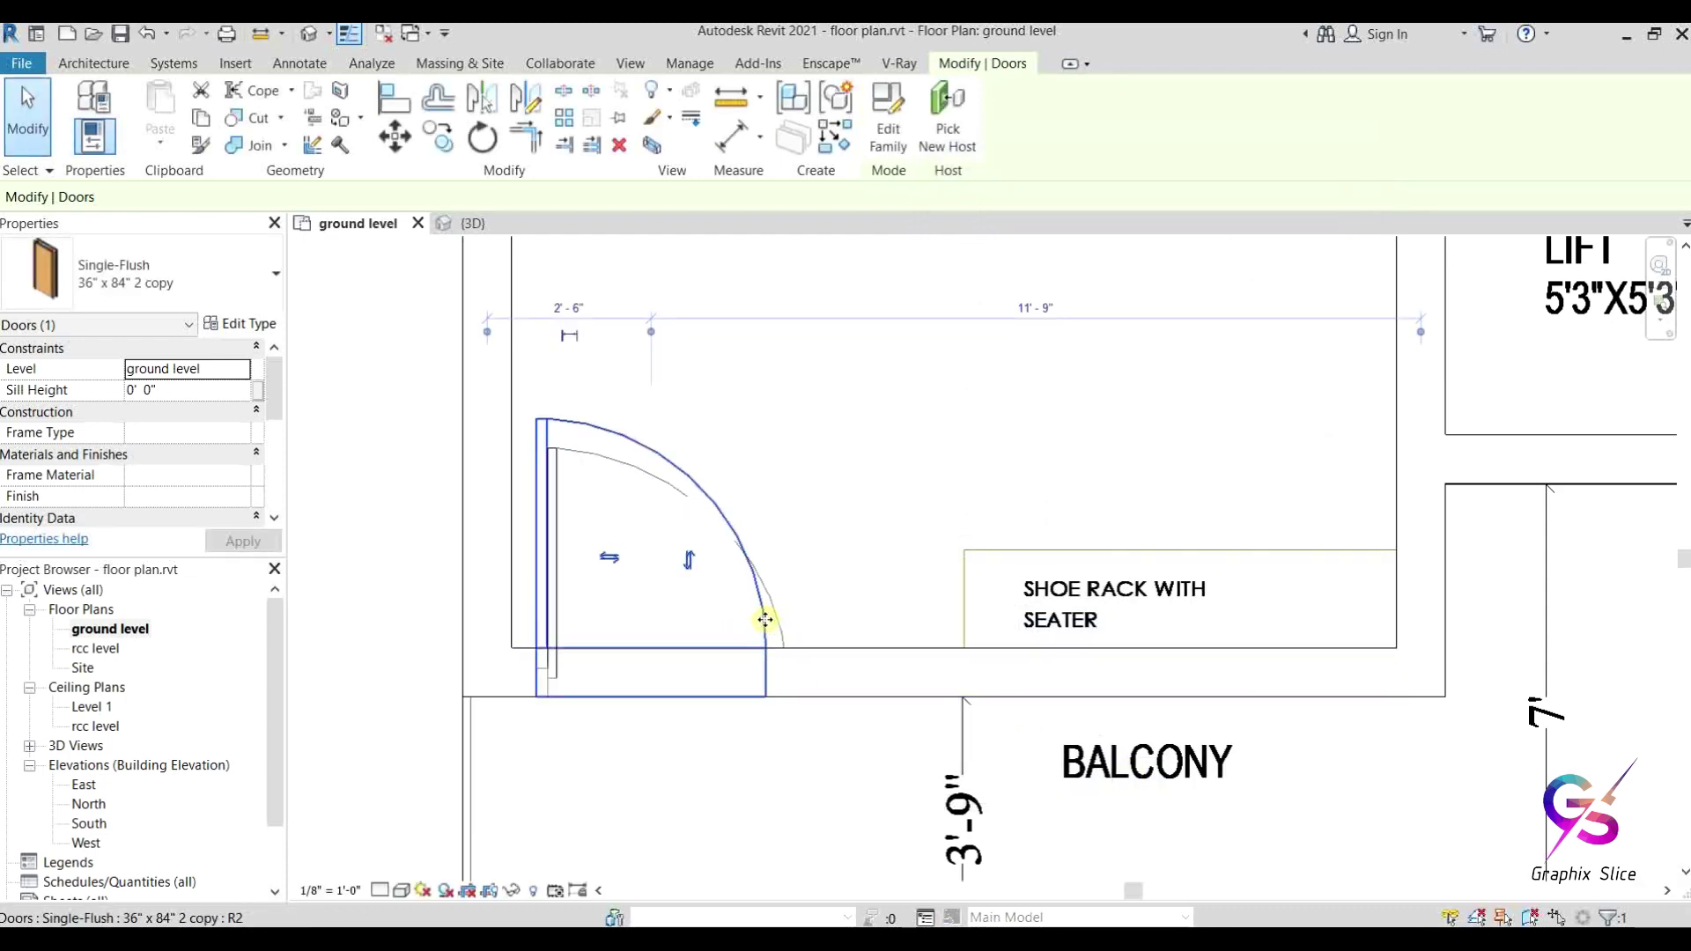
mouse_move(765, 619)
left_mouse_down()
mouse_move(796, 623)
mouse_move(778, 622)
left_mouse_up()
Step: Examine the remaining door openings in the linked plan, from the bedroom and toilets up to the utility and back to the living room
scroll(778, 623, "down", 4)
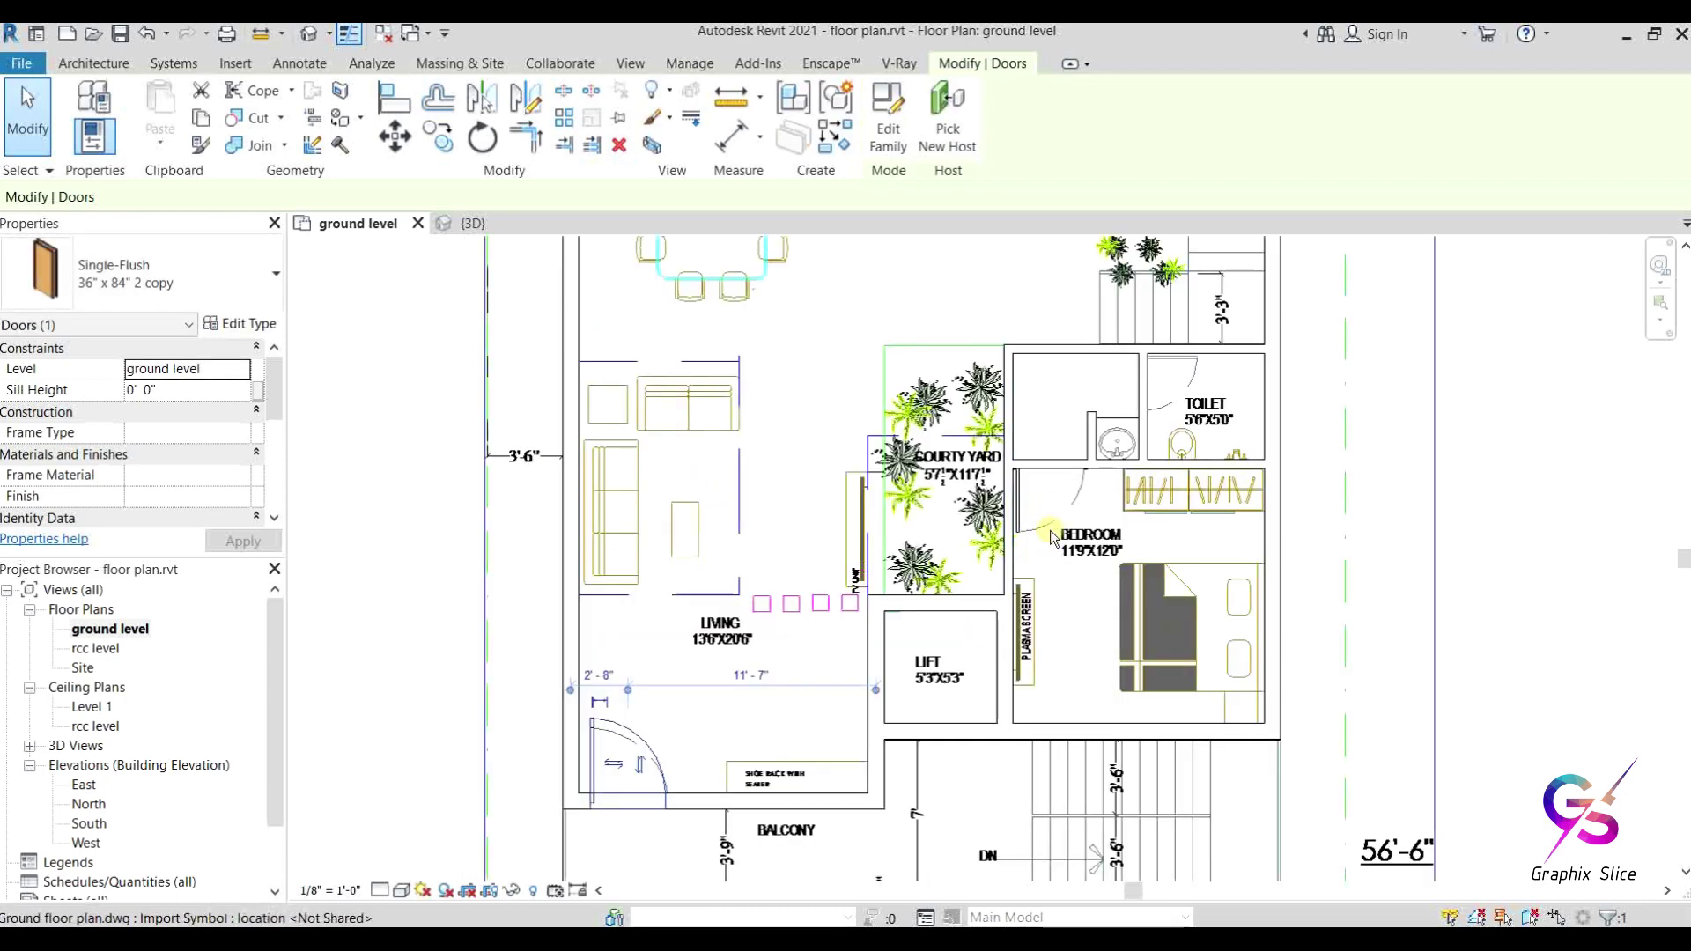
middle_click_drag(1017, 652, 938, 775)
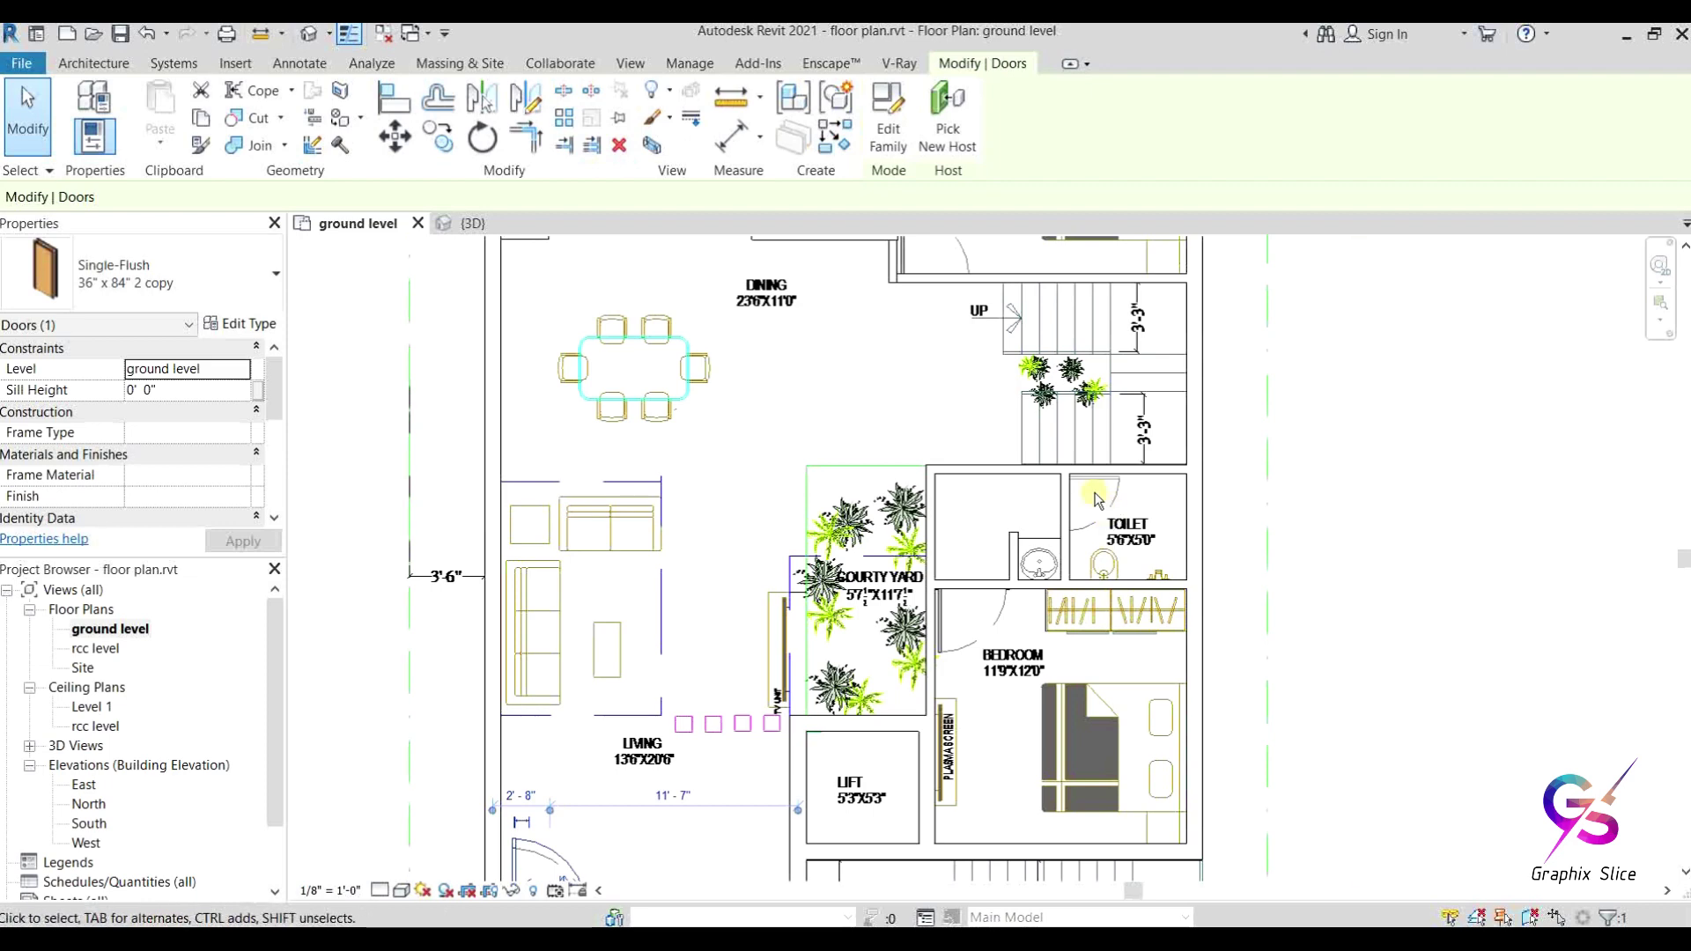
middle_click_drag(1097, 546, 1089, 655)
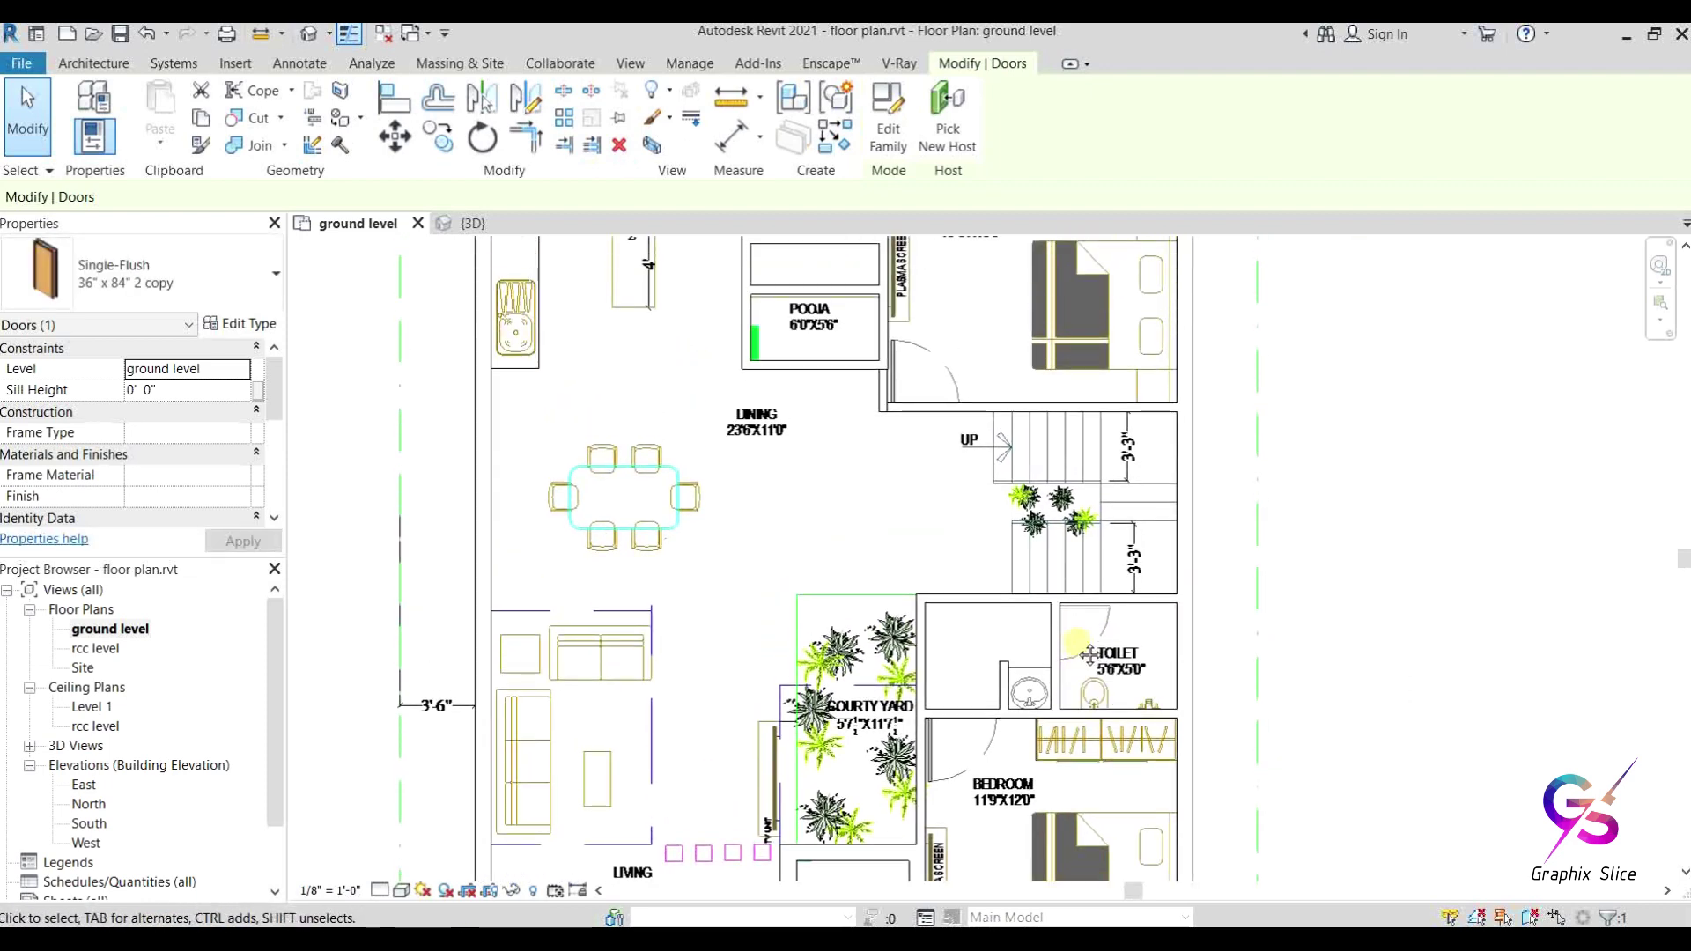
middle_click_drag(916, 456, 910, 641)
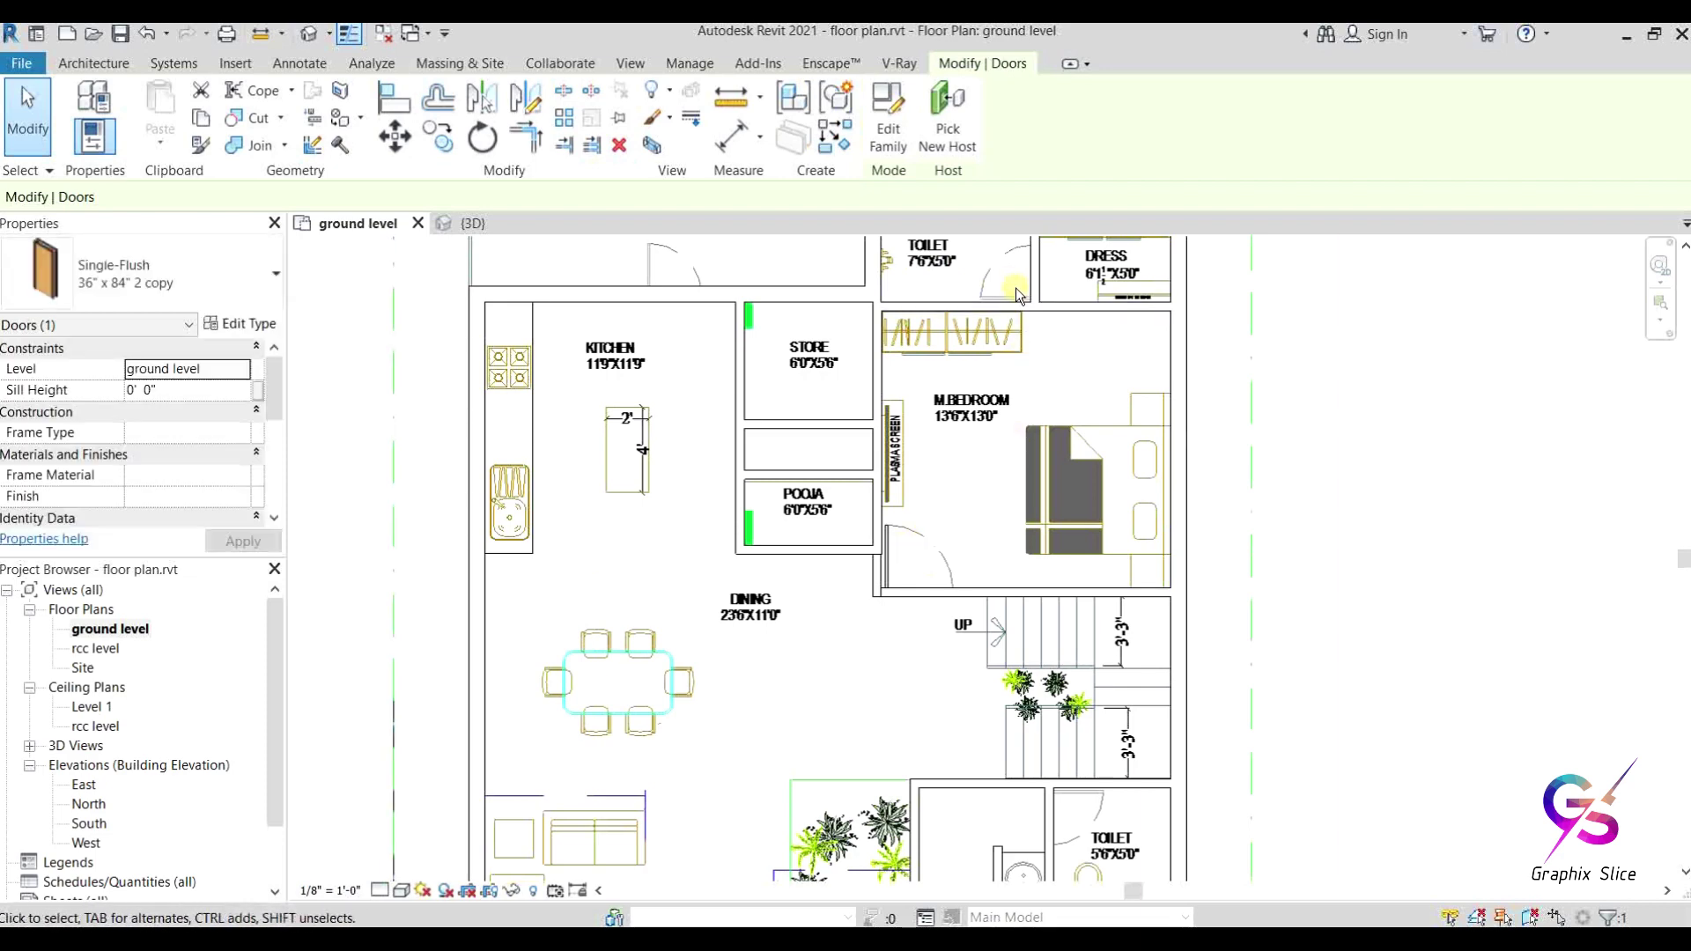
scroll(1017, 299, "up", 1)
middle_click_drag(1017, 309, 1028, 461)
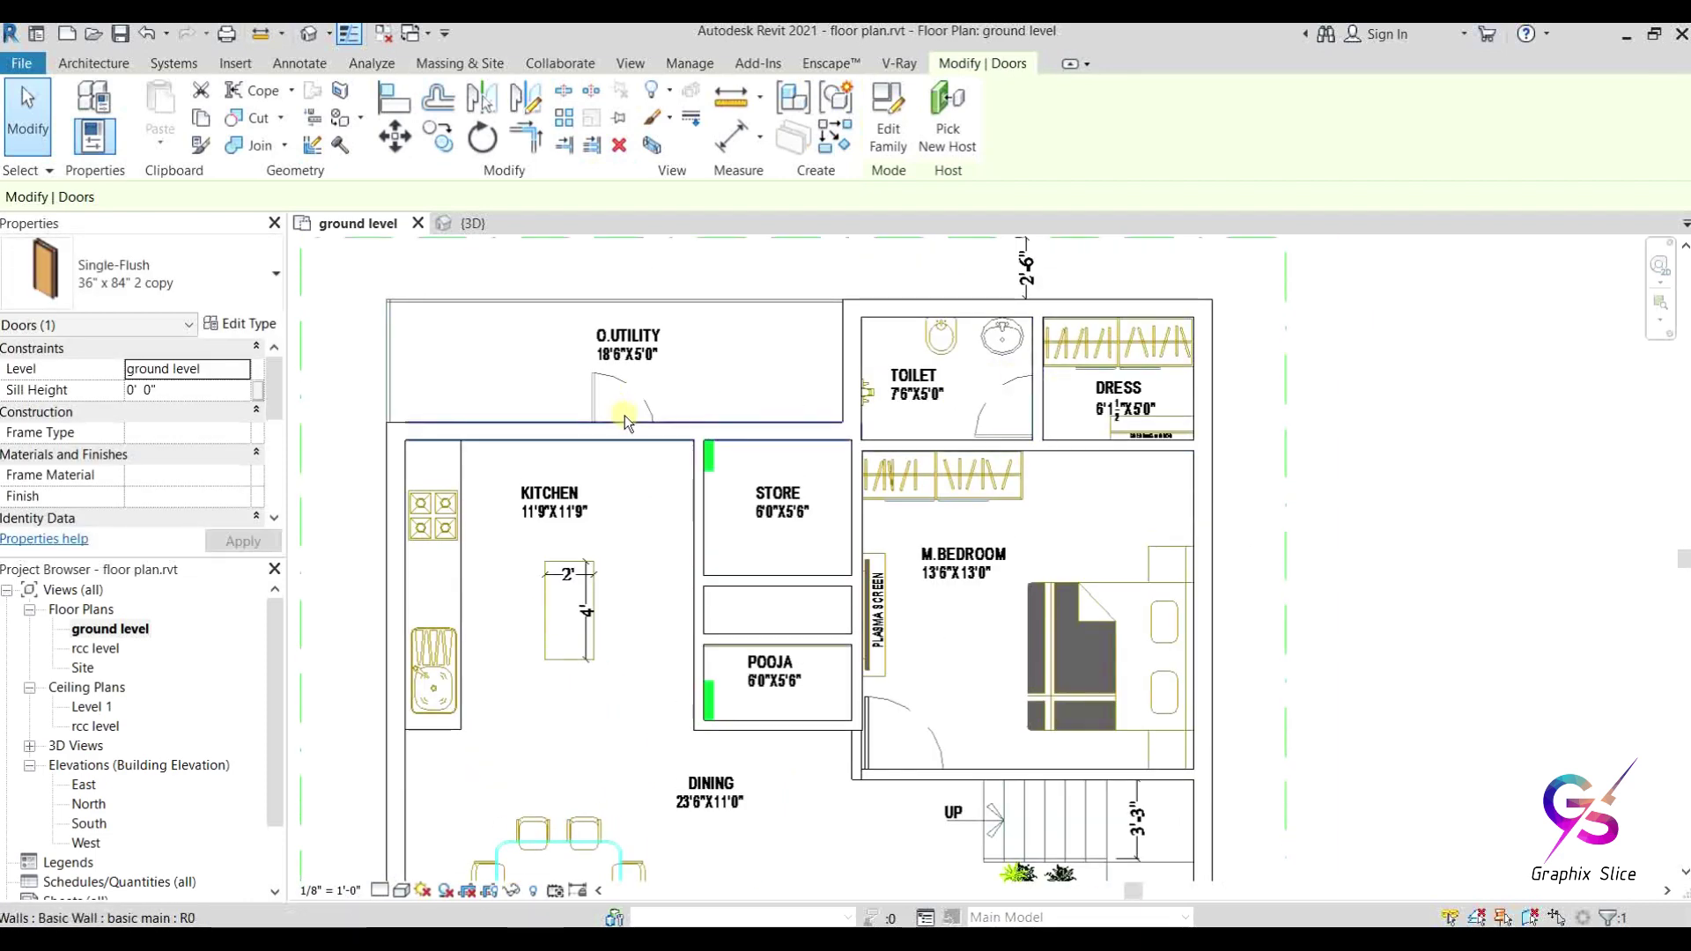
scroll(969, 442, "down", 2)
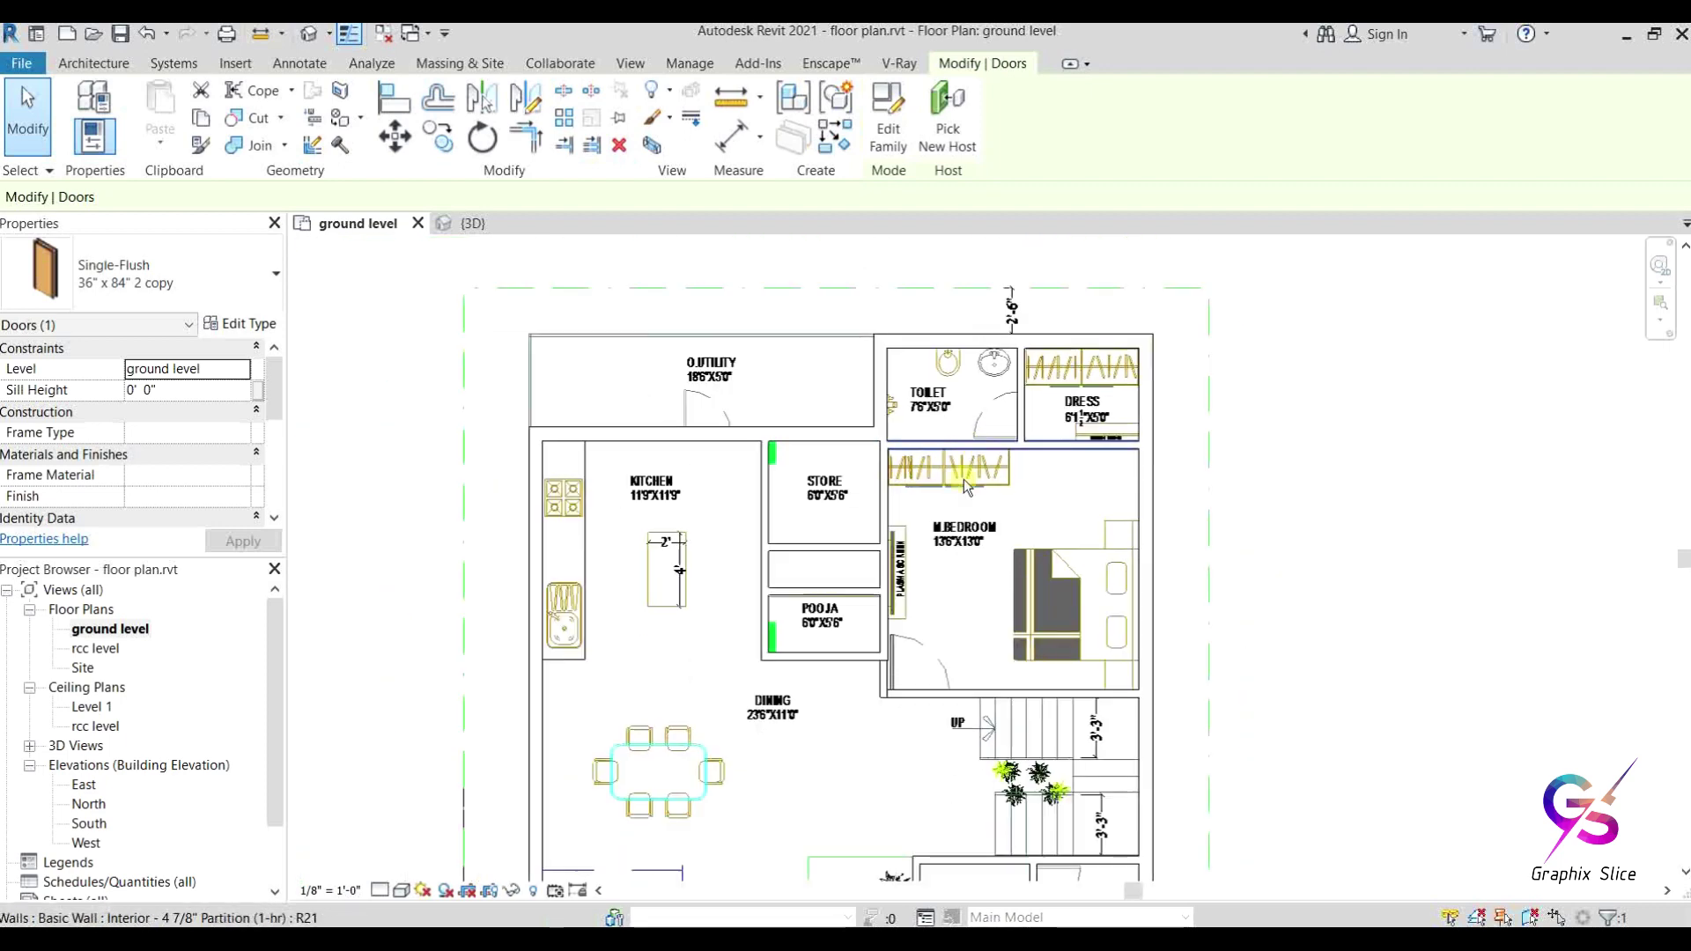
middle_click_drag(864, 727, 870, 547)
mouse_move(728, 757)
middle_mouse_down()
mouse_move(728, 660)
mouse_move(736, 687)
mouse_move(717, 626)
middle_mouse_up()
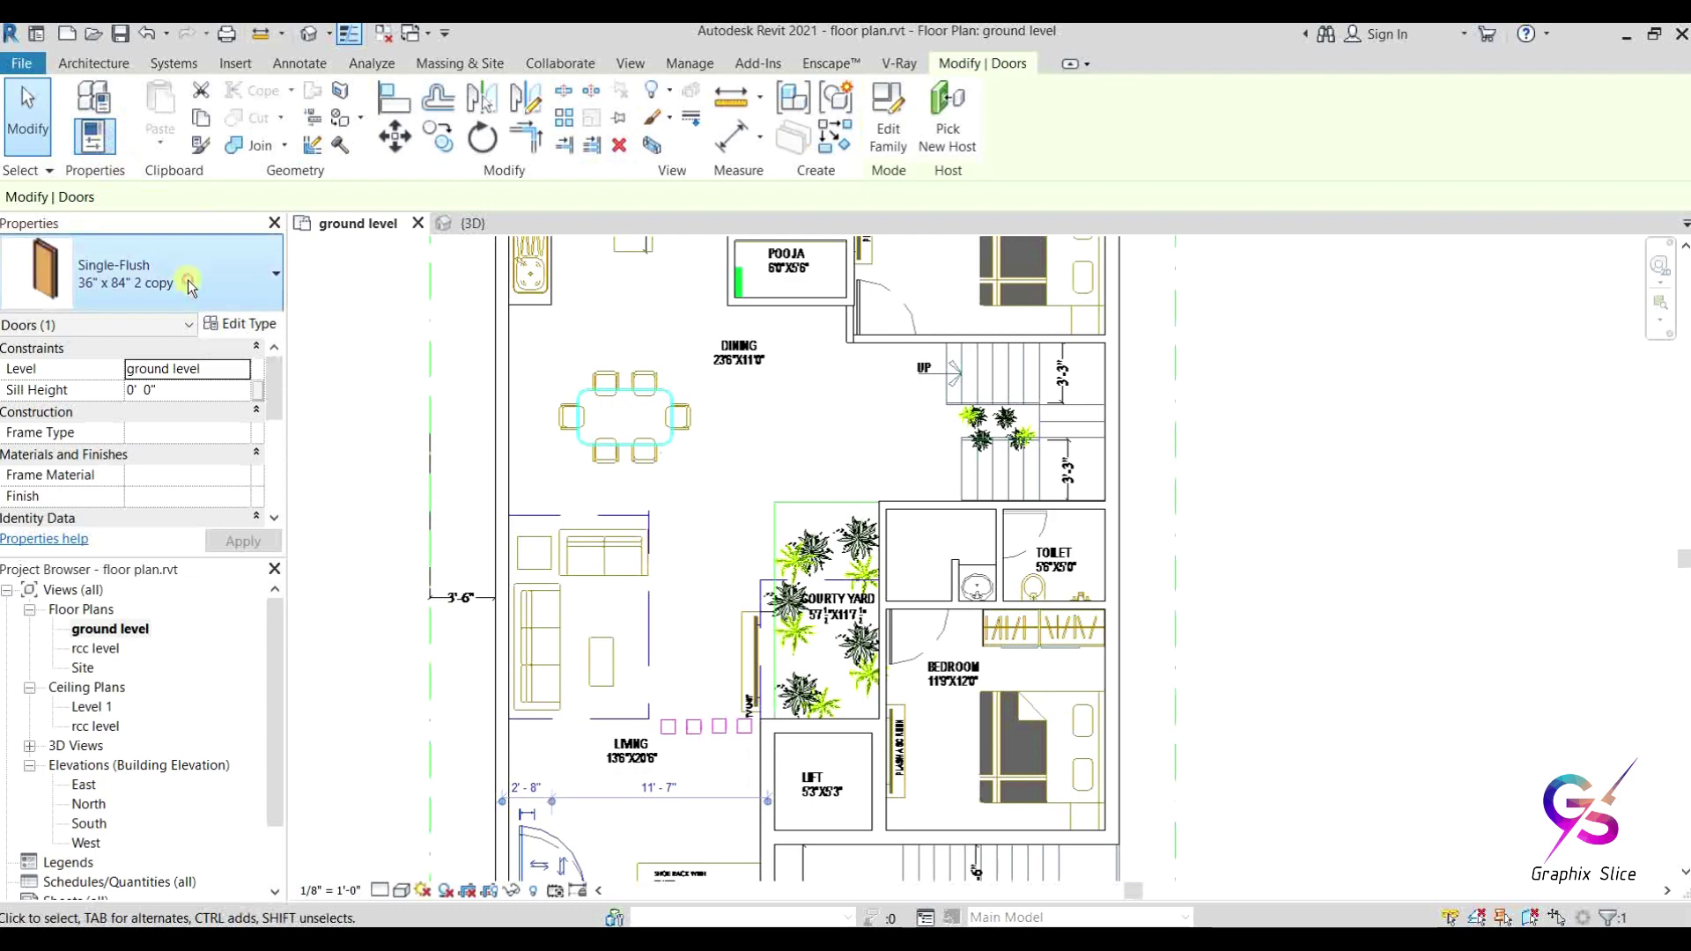
Step: Place a Single-Flush 36" x 84" door in the 11'9" x 12'0" bedroom's upper wall, over the plan's door swing
scroll(916, 680, "up", 1)
scroll(909, 608, "up", 5)
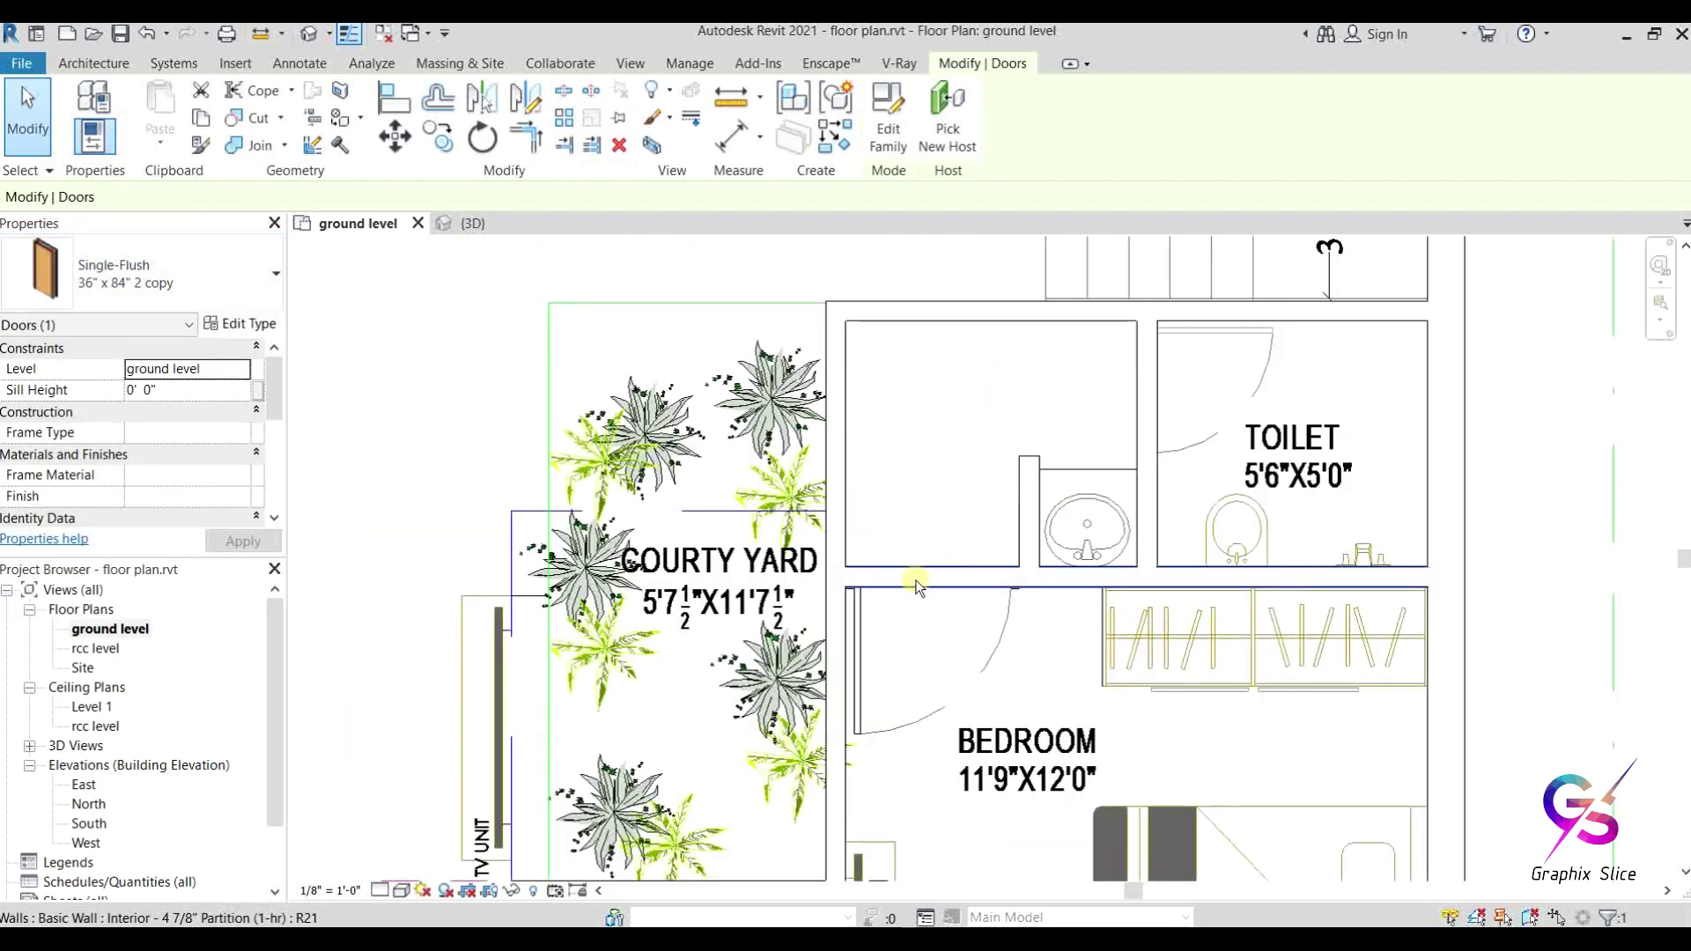
left_click(93, 63)
left_click(134, 99)
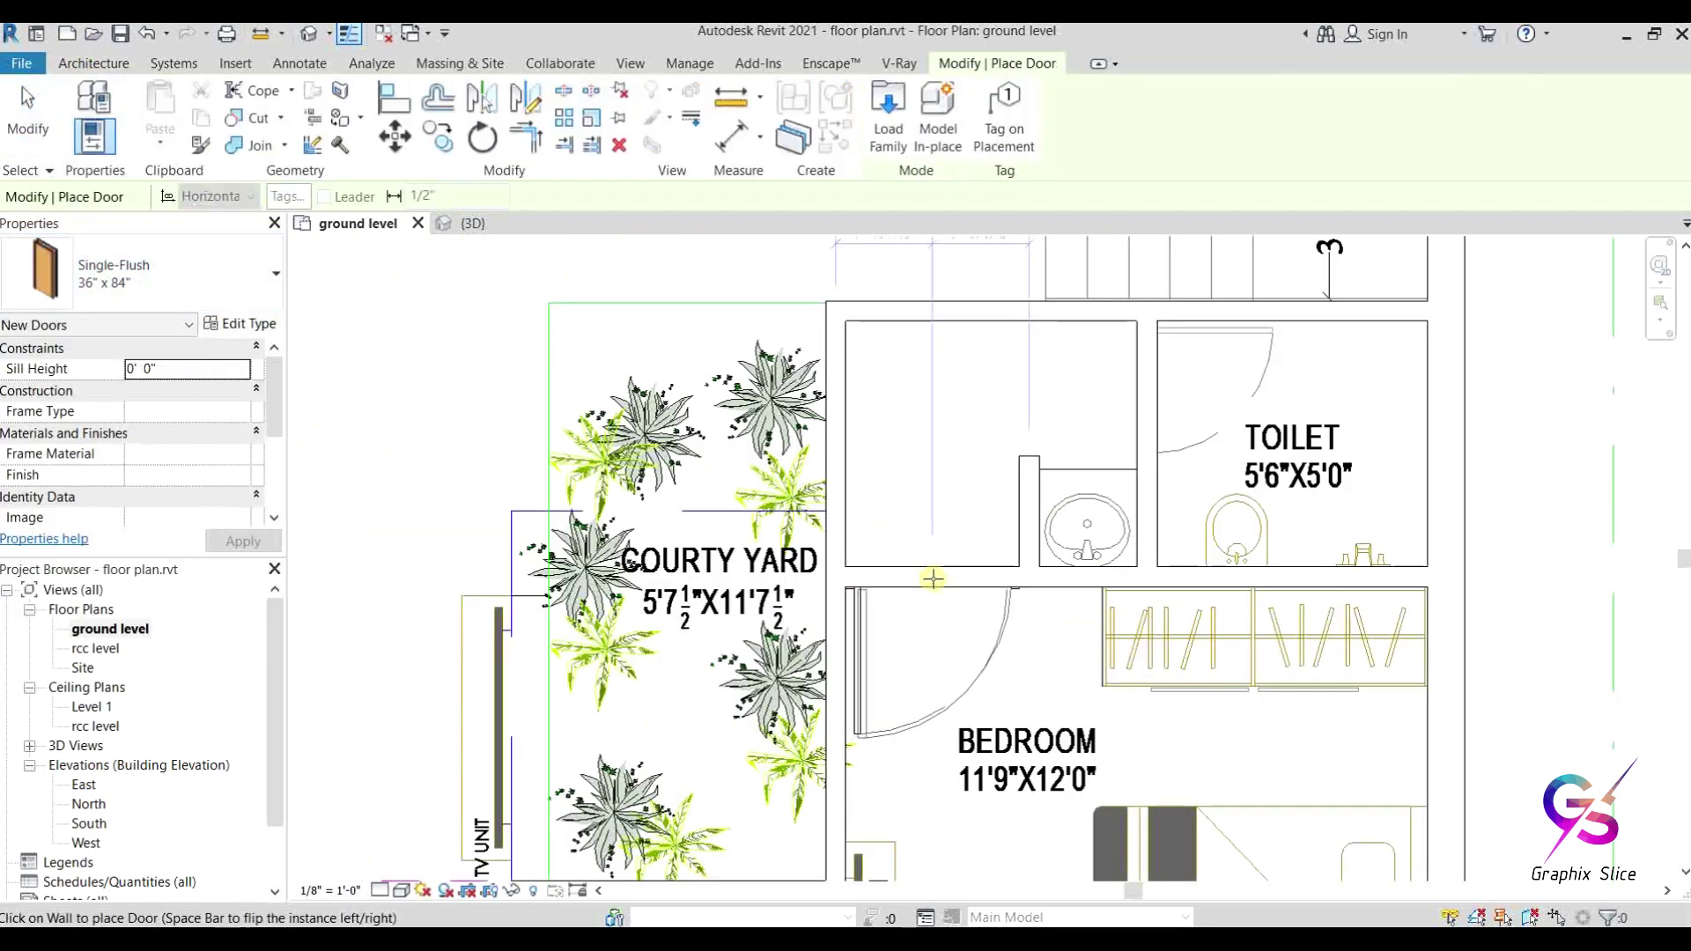
left_click(939, 577)
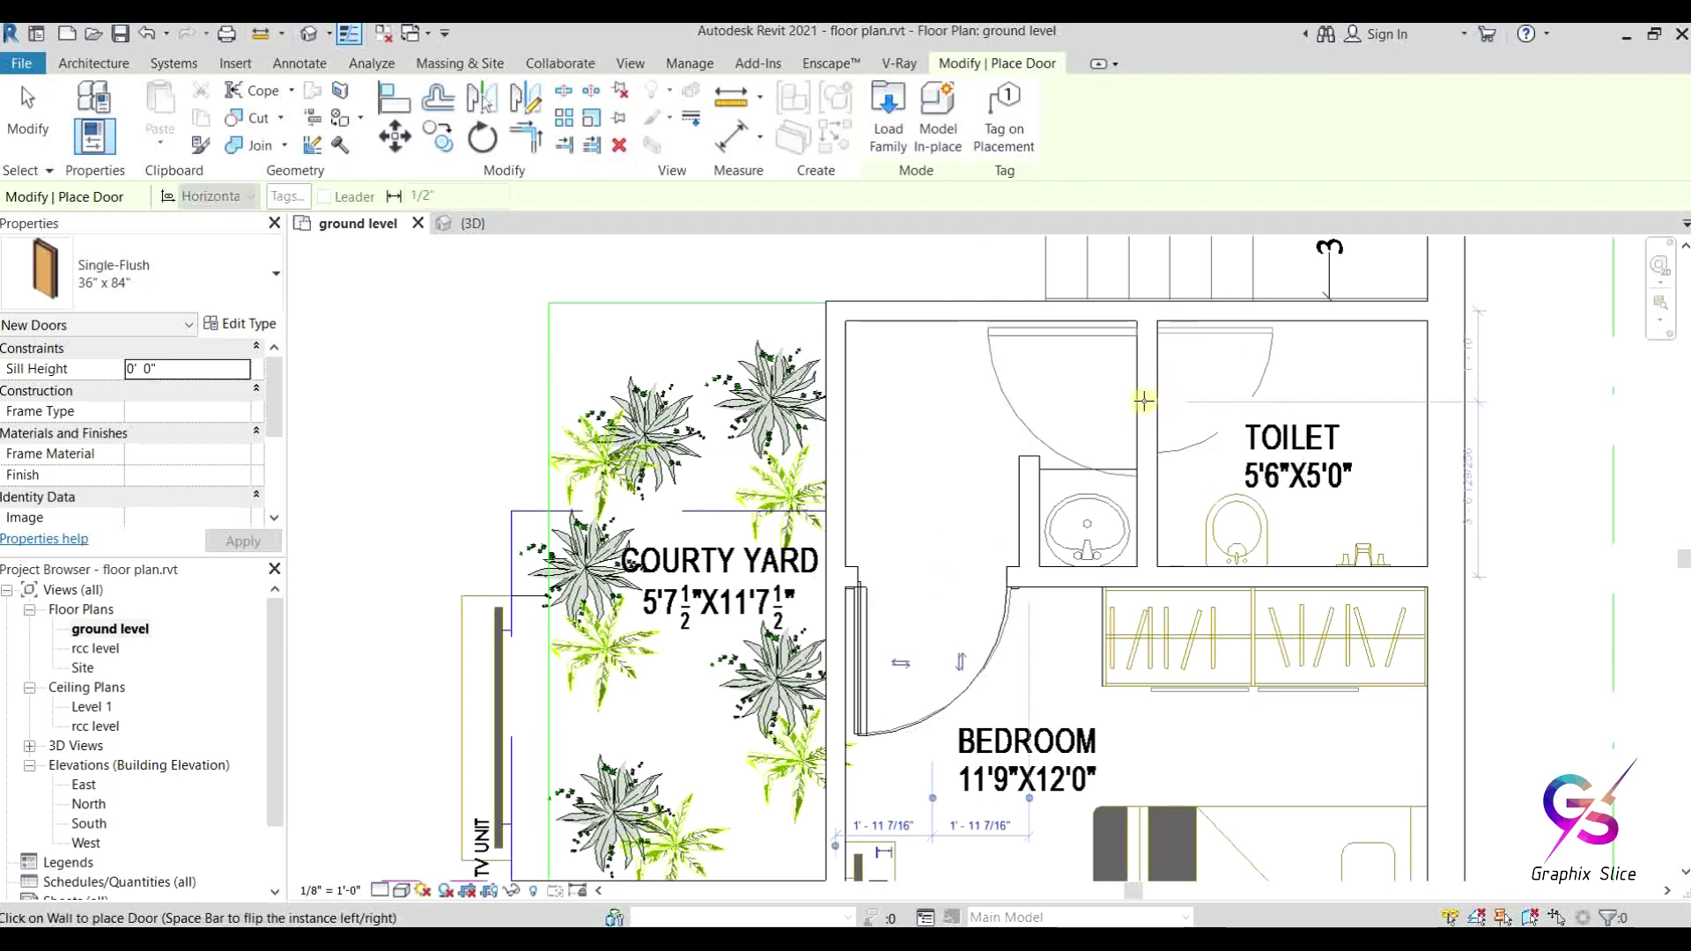
Step: Place a Single-Flush 32" x 84" door in the 5'6" x 5'0" toilet's wall, swinging into the toilet
left_click(156, 277)
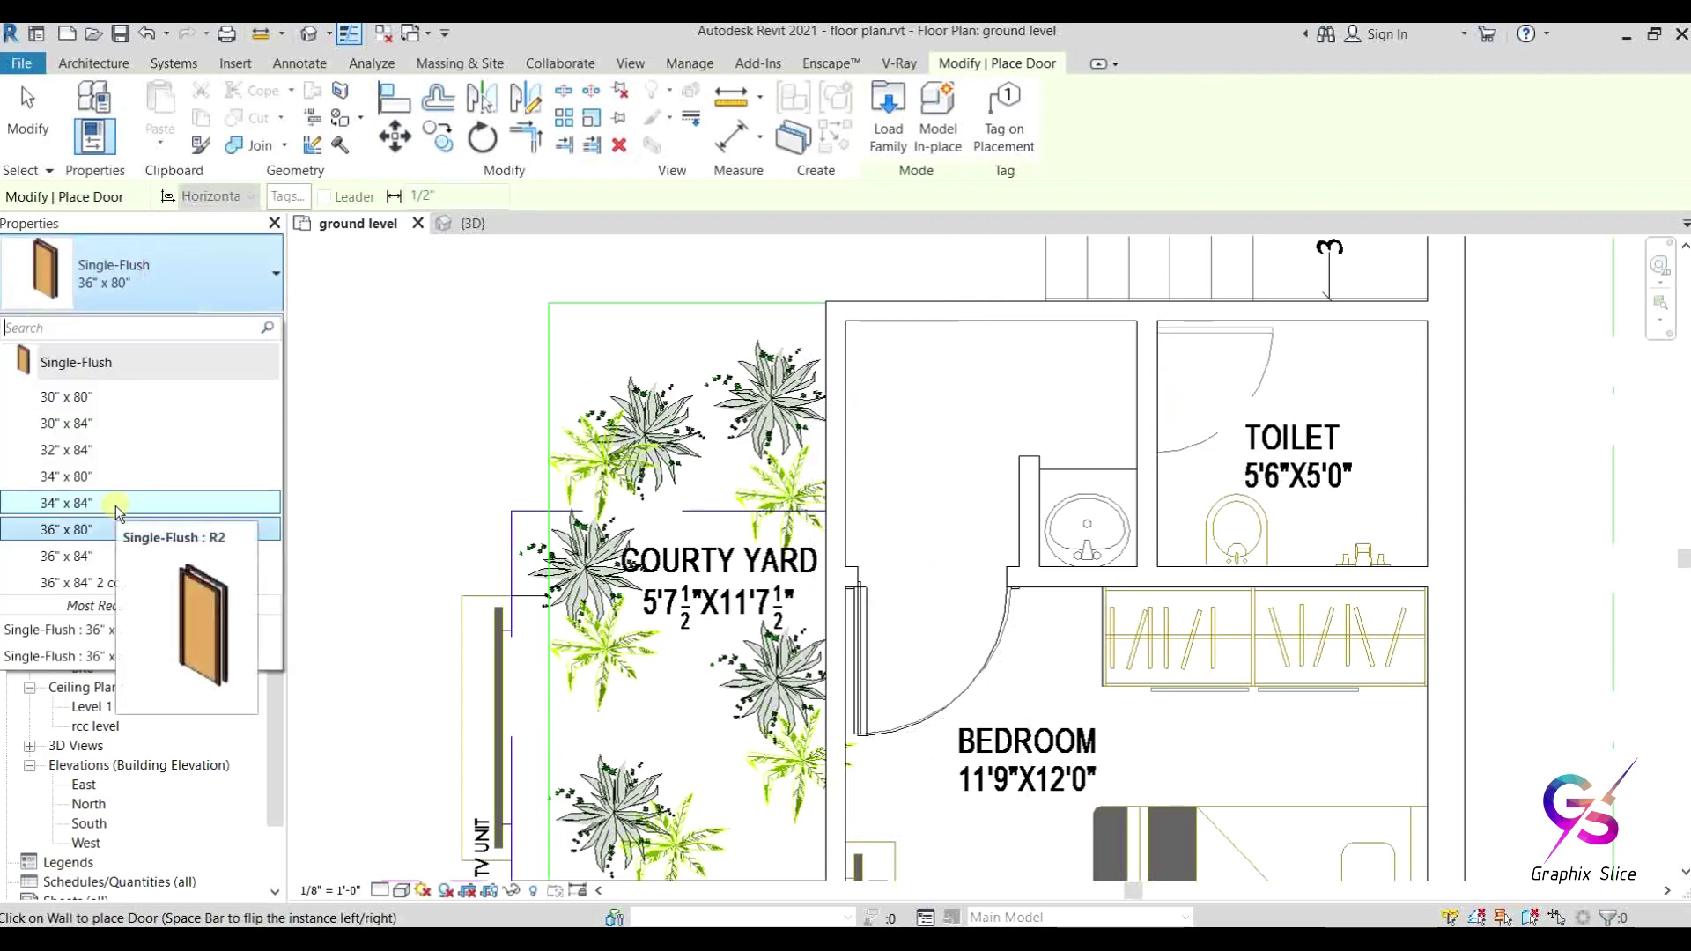
left_click(114, 504)
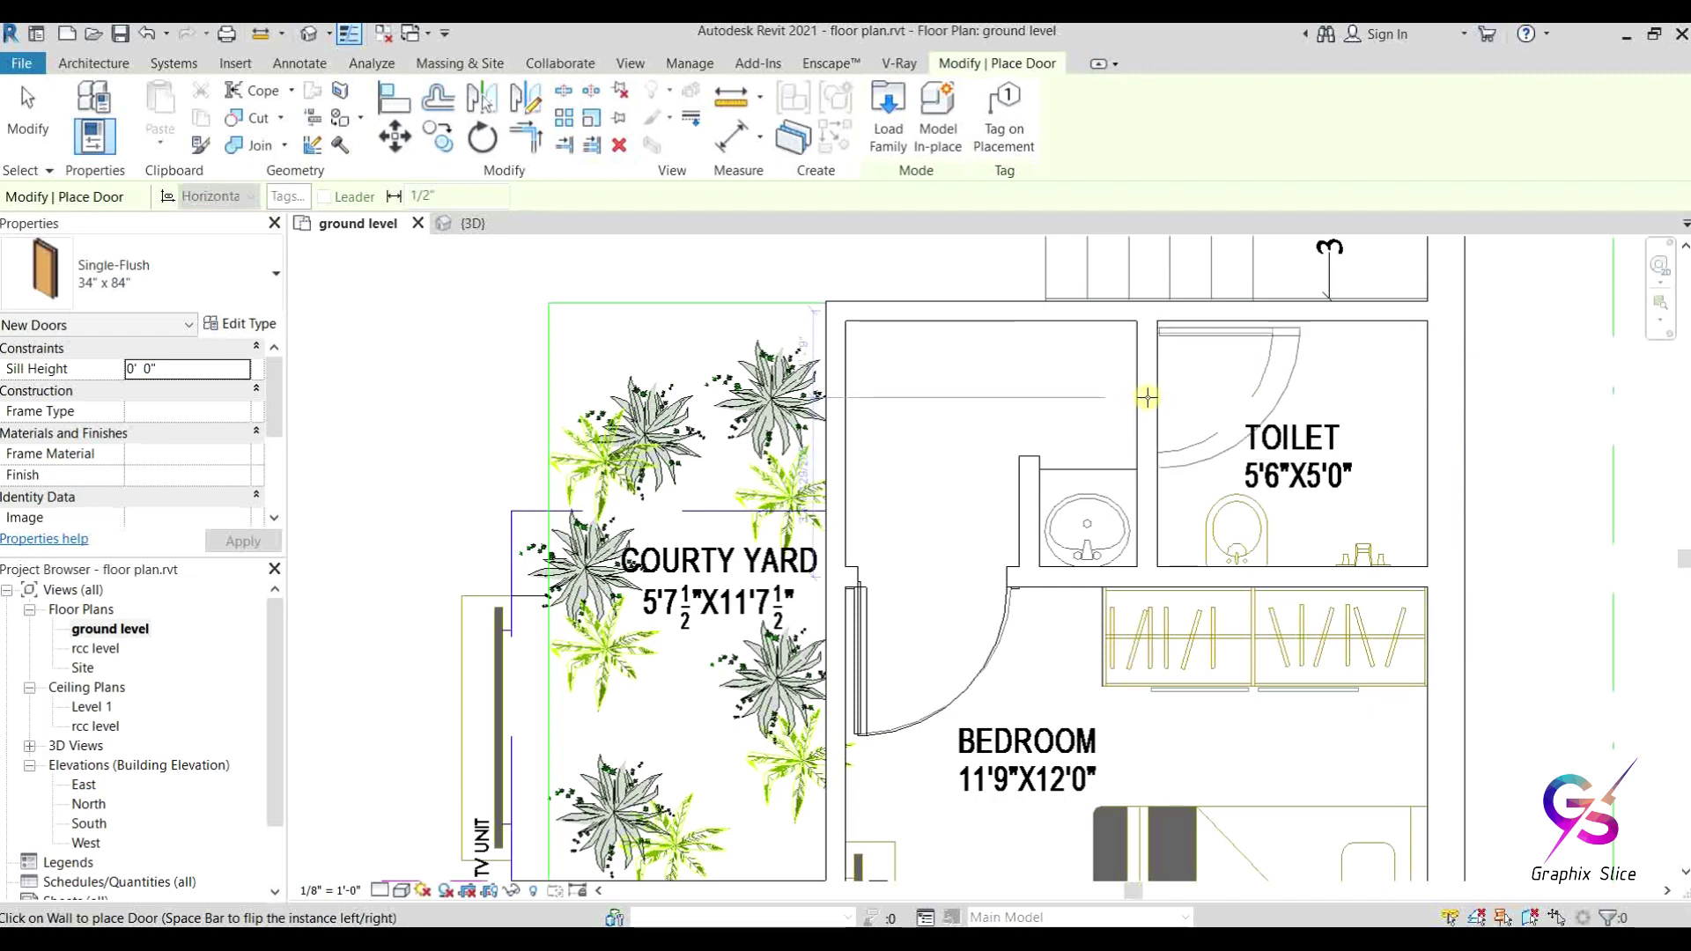
left_click(173, 278)
left_click(118, 452)
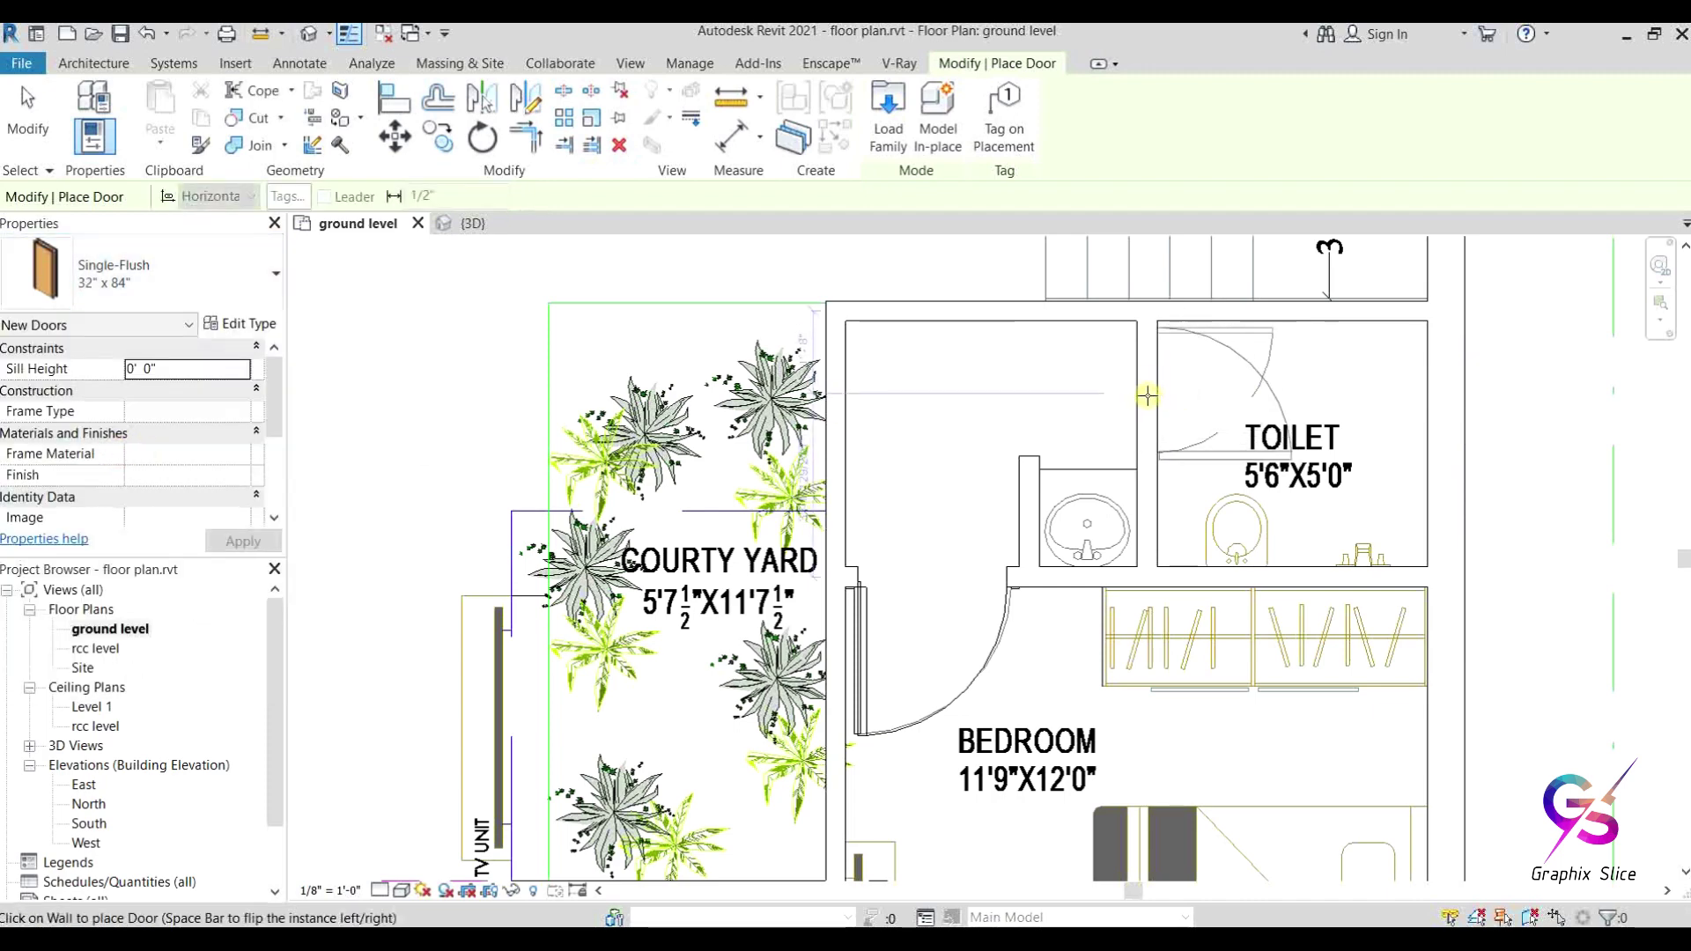
Step: Place a Single-Flush 32" x 84" door between the 7'6" x 5'0" toilet and the dress room, swinging into the toilet
scroll(1185, 596, "down", 4)
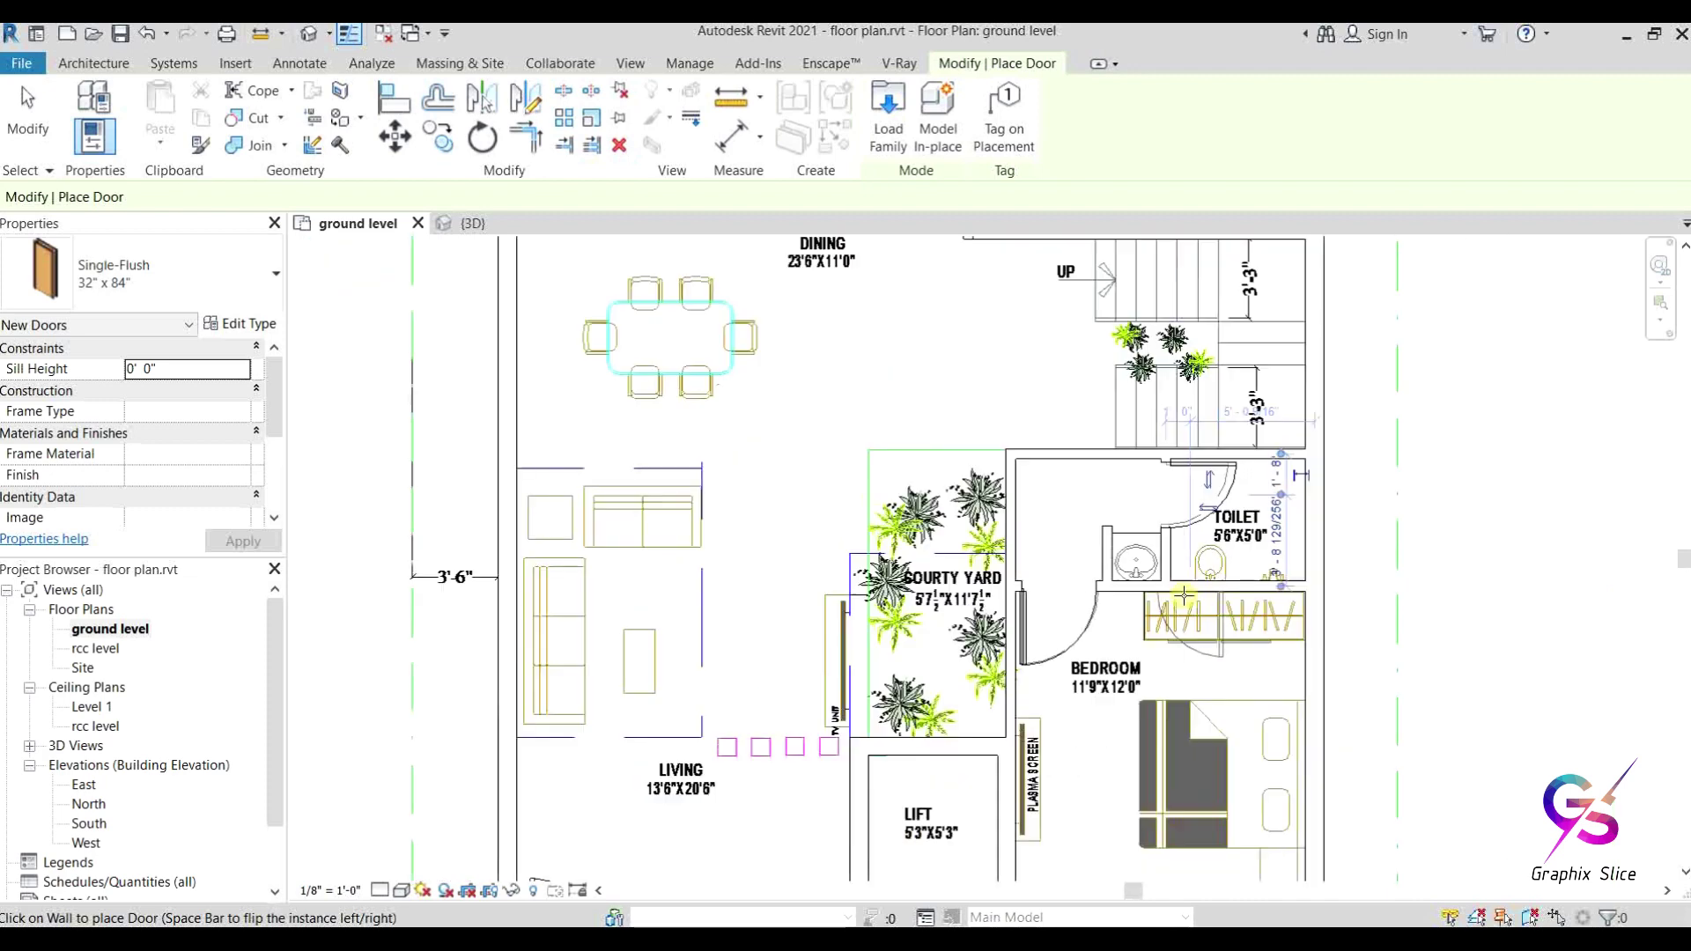
scroll(1029, 431, "down", 1)
middle_click_drag(1028, 431, 1030, 751)
middle_click_drag(1031, 496, 988, 632)
scroll(1092, 413, "up", 4)
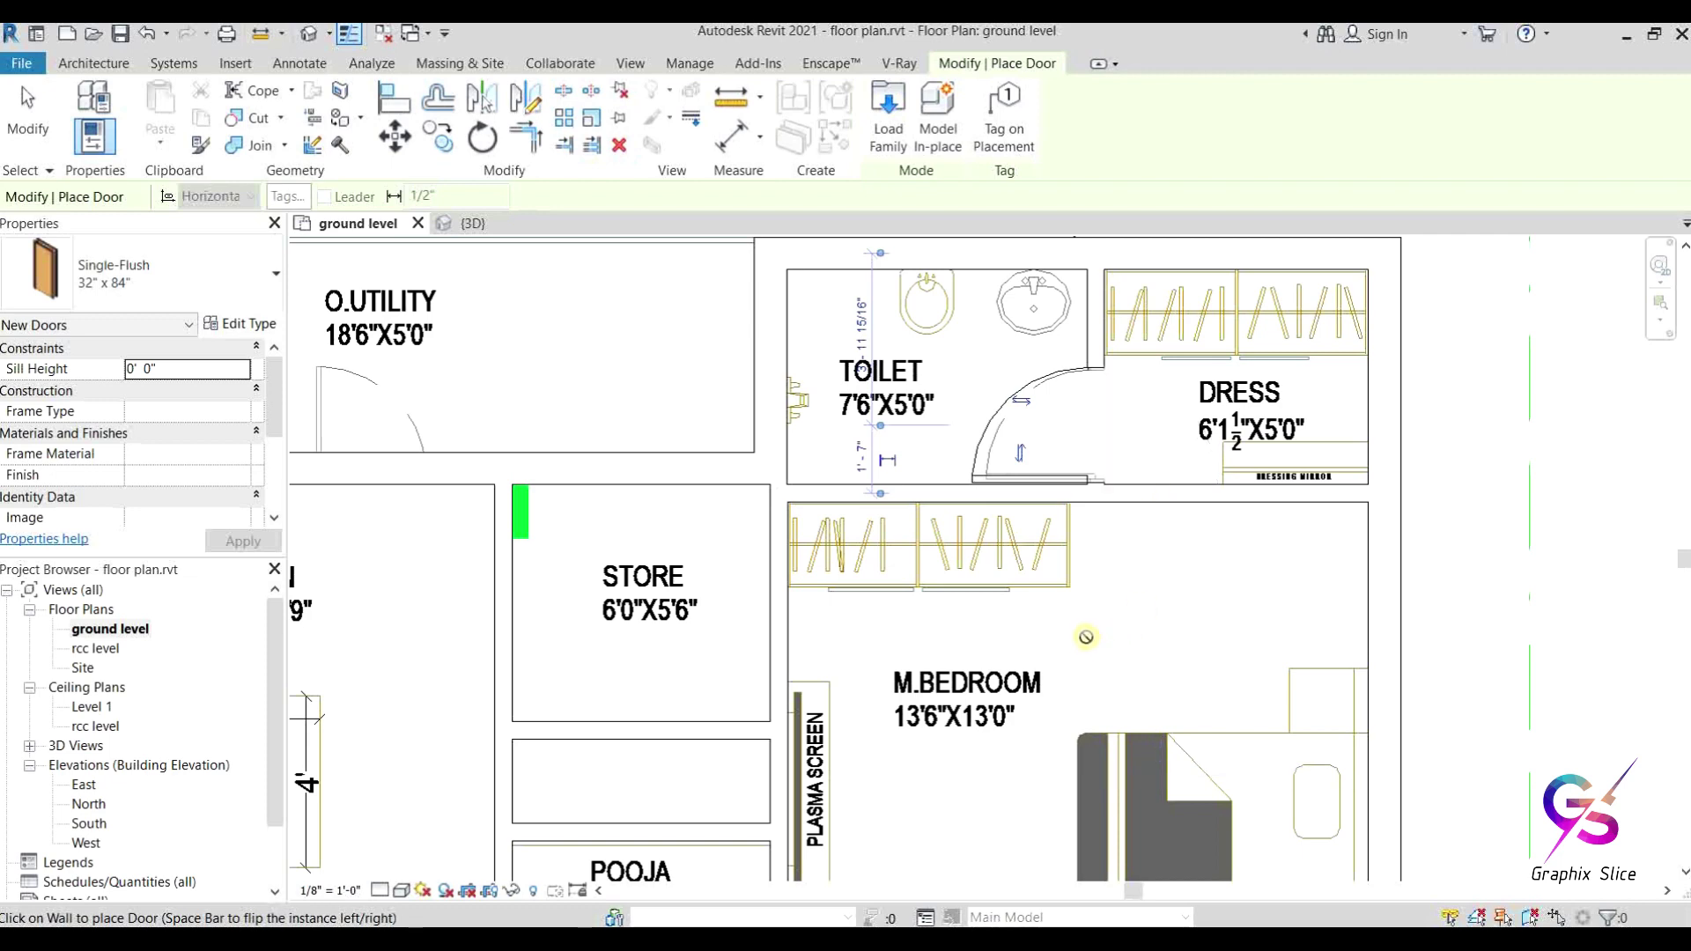
Step: Place a Single-Flush 32" x 84" door in the wall between the kitchen and O.Utility, swinging into the utility, and finish door placement
middle_click_drag(1098, 647, 1095, 600)
scroll(890, 764, "up", 1)
middle_click_drag(888, 766, 801, 520)
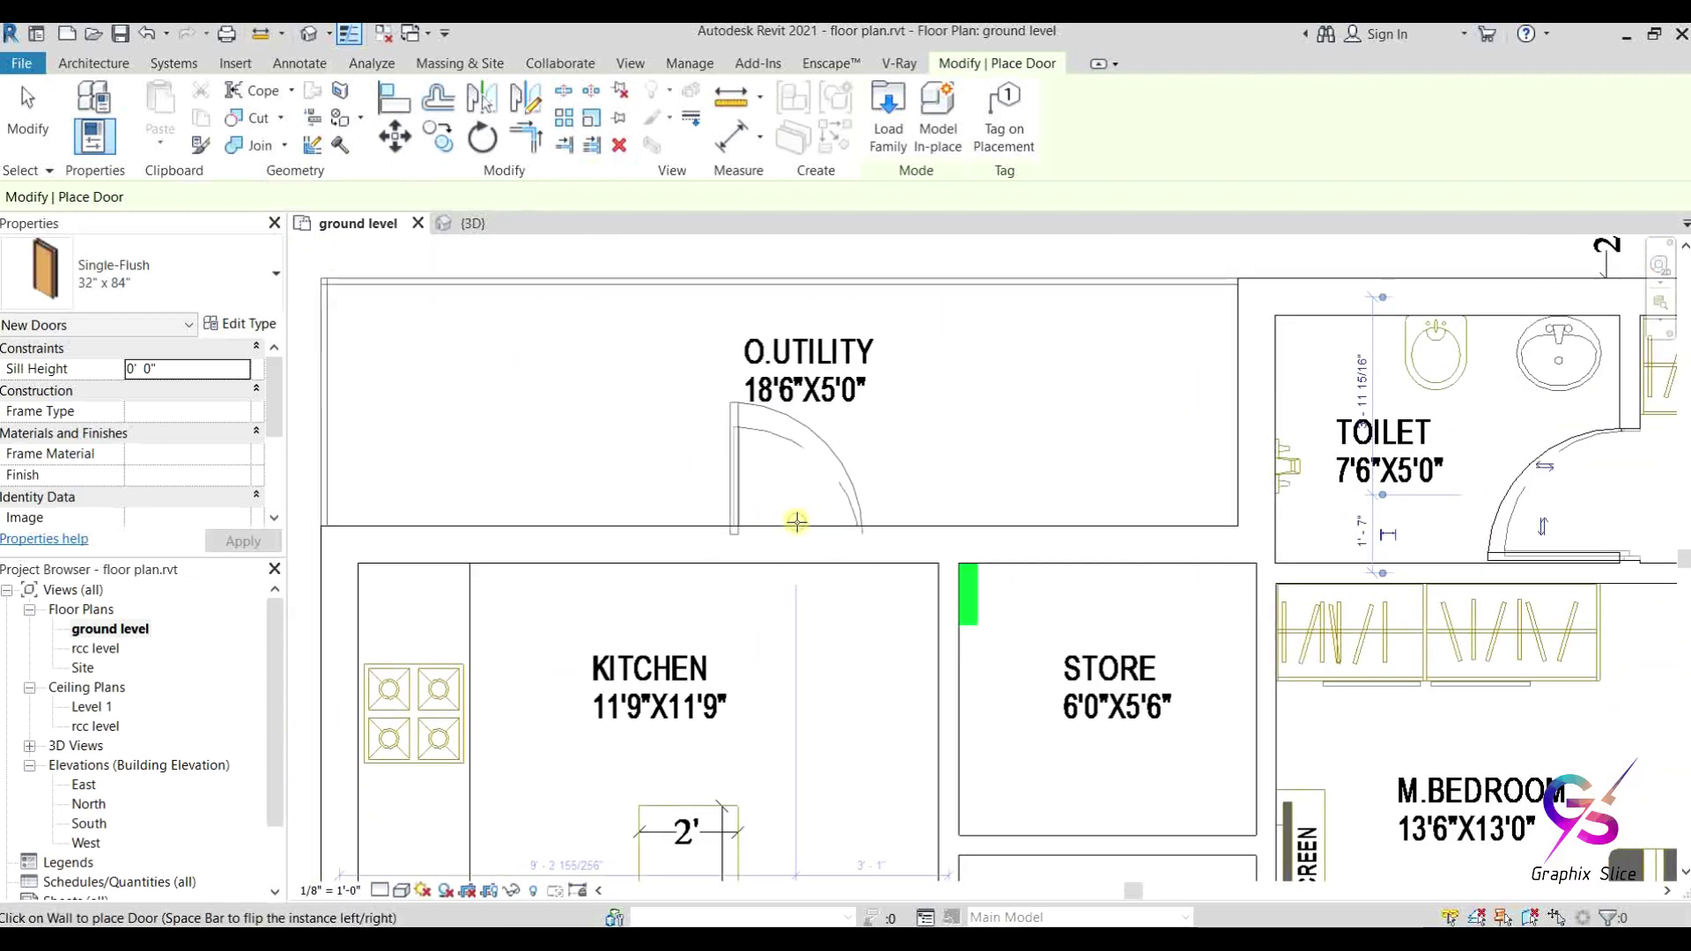
left_click(797, 523)
key("Escape")
Step: Set the ground level plan's detail level to Fine
scroll(845, 433, "down", 4)
scroll(824, 726, "up", 3)
middle_click_drag(824, 726, 799, 409)
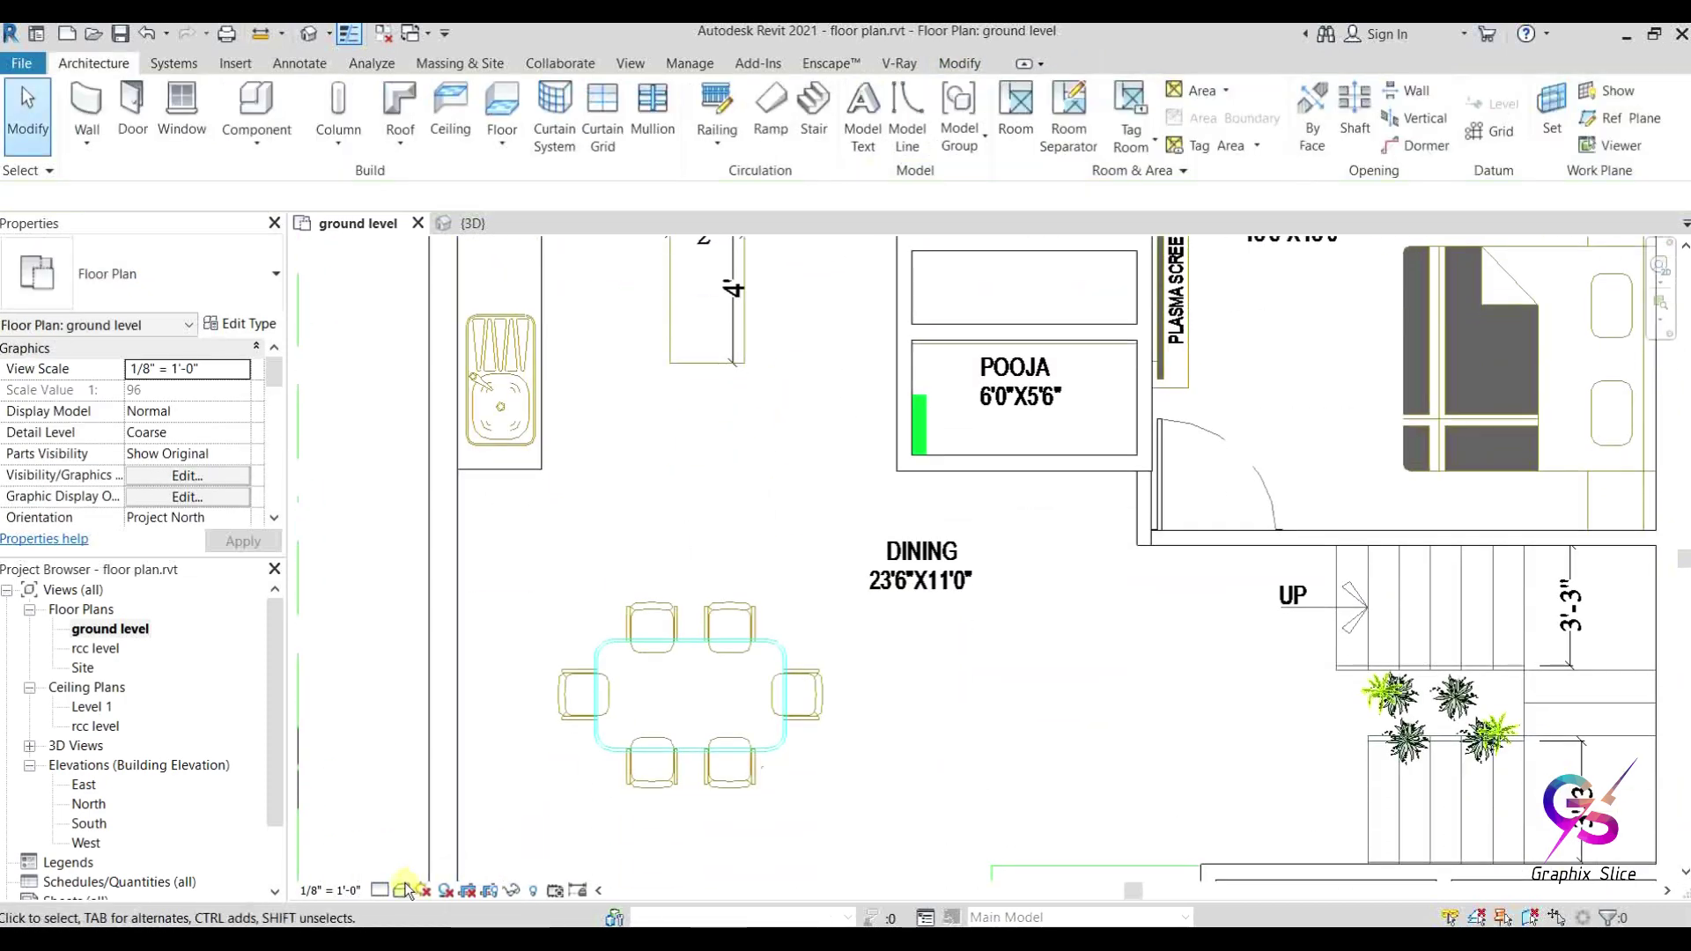
left_click(402, 891)
left_click(380, 889)
left_click(410, 868)
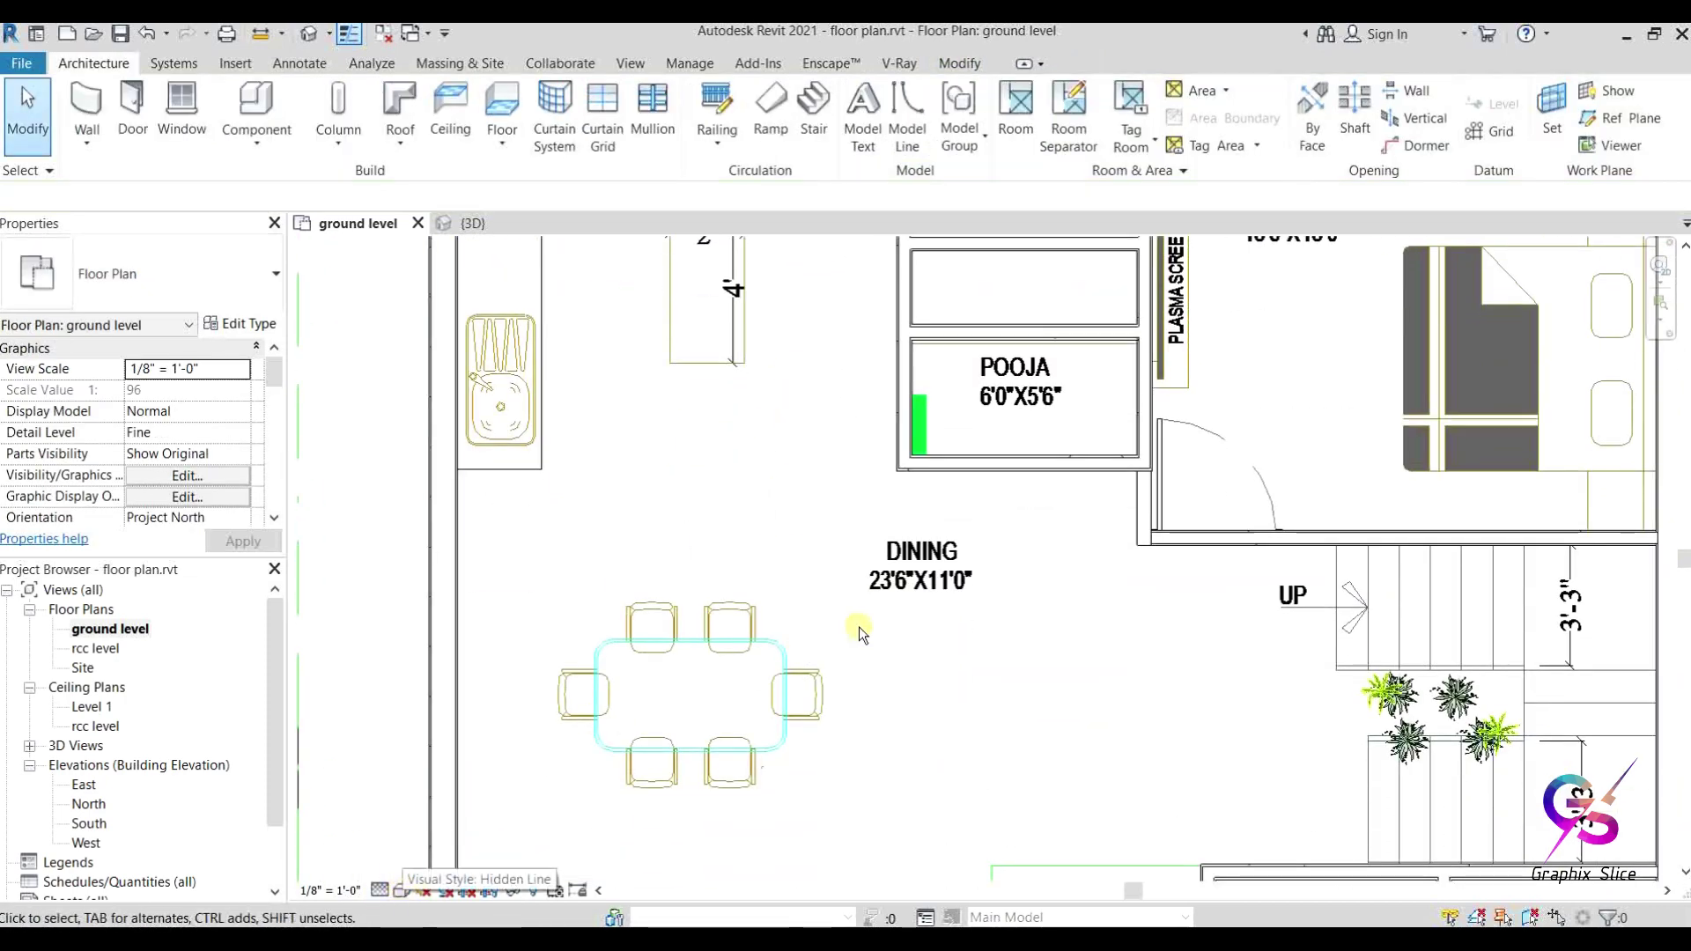
Step: Split the wall between the dress room and M.Bedroom at the toilet wall's face and at the dressing mirror's edge
middle_click_drag(1048, 524, 715, 920)
scroll(1167, 506, "up", 3)
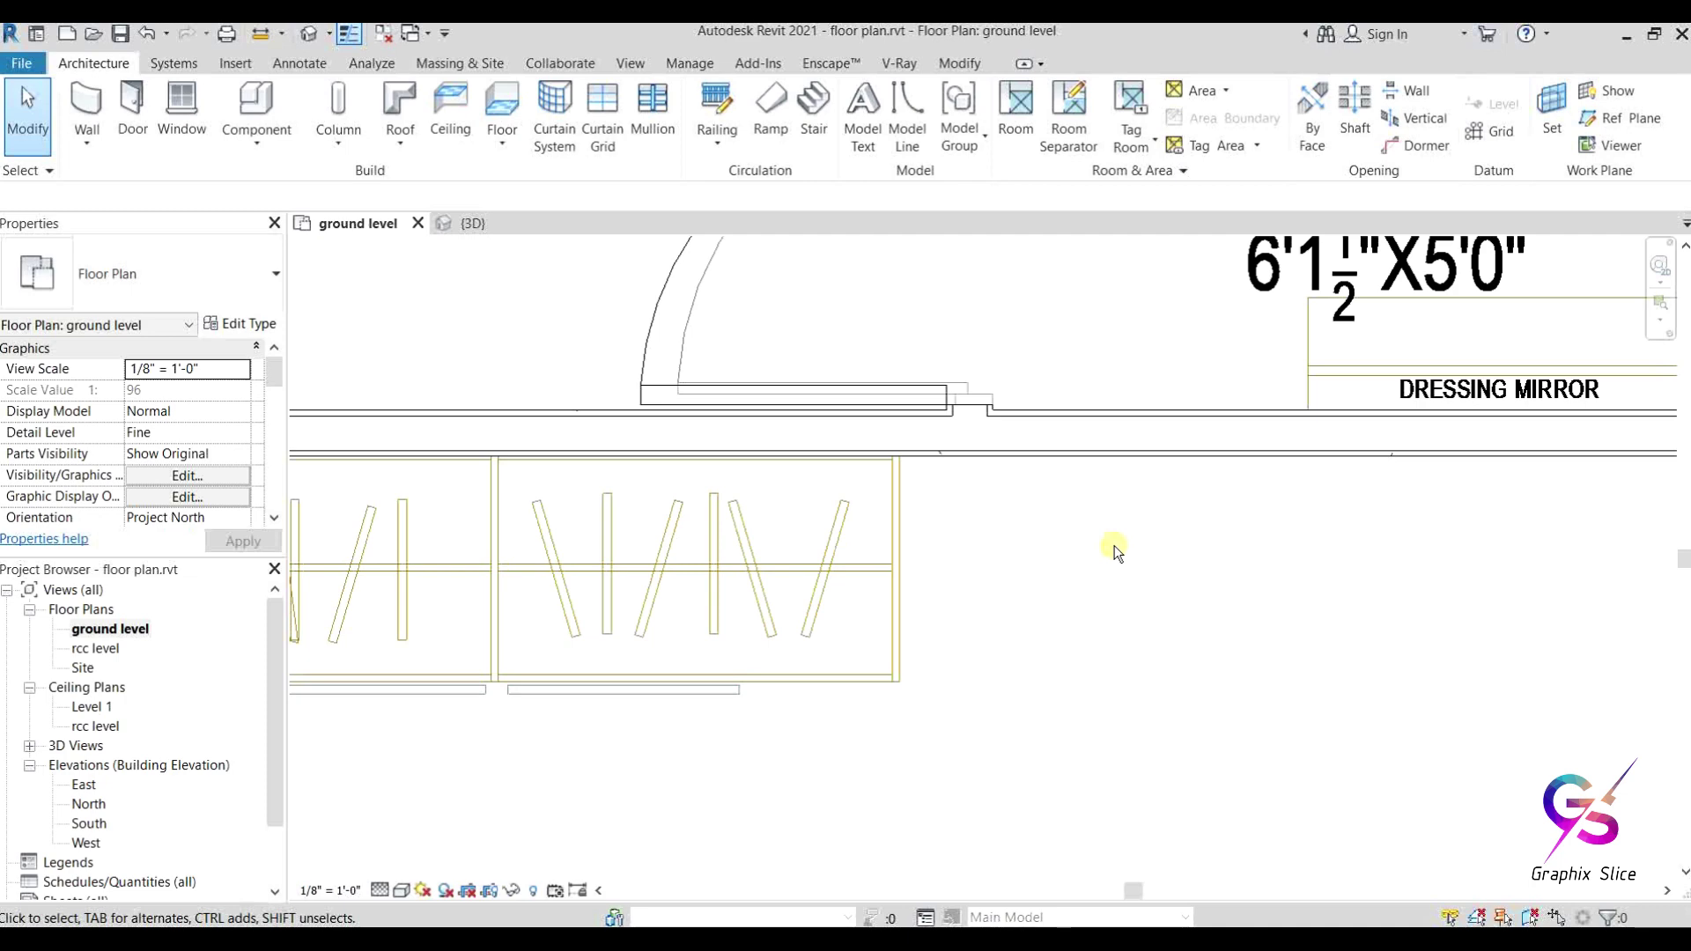
scroll(1105, 499, "up", 3)
scroll(1084, 477, "down", 8)
middle_click_drag(1071, 520, 1139, 626)
left_click(1176, 572)
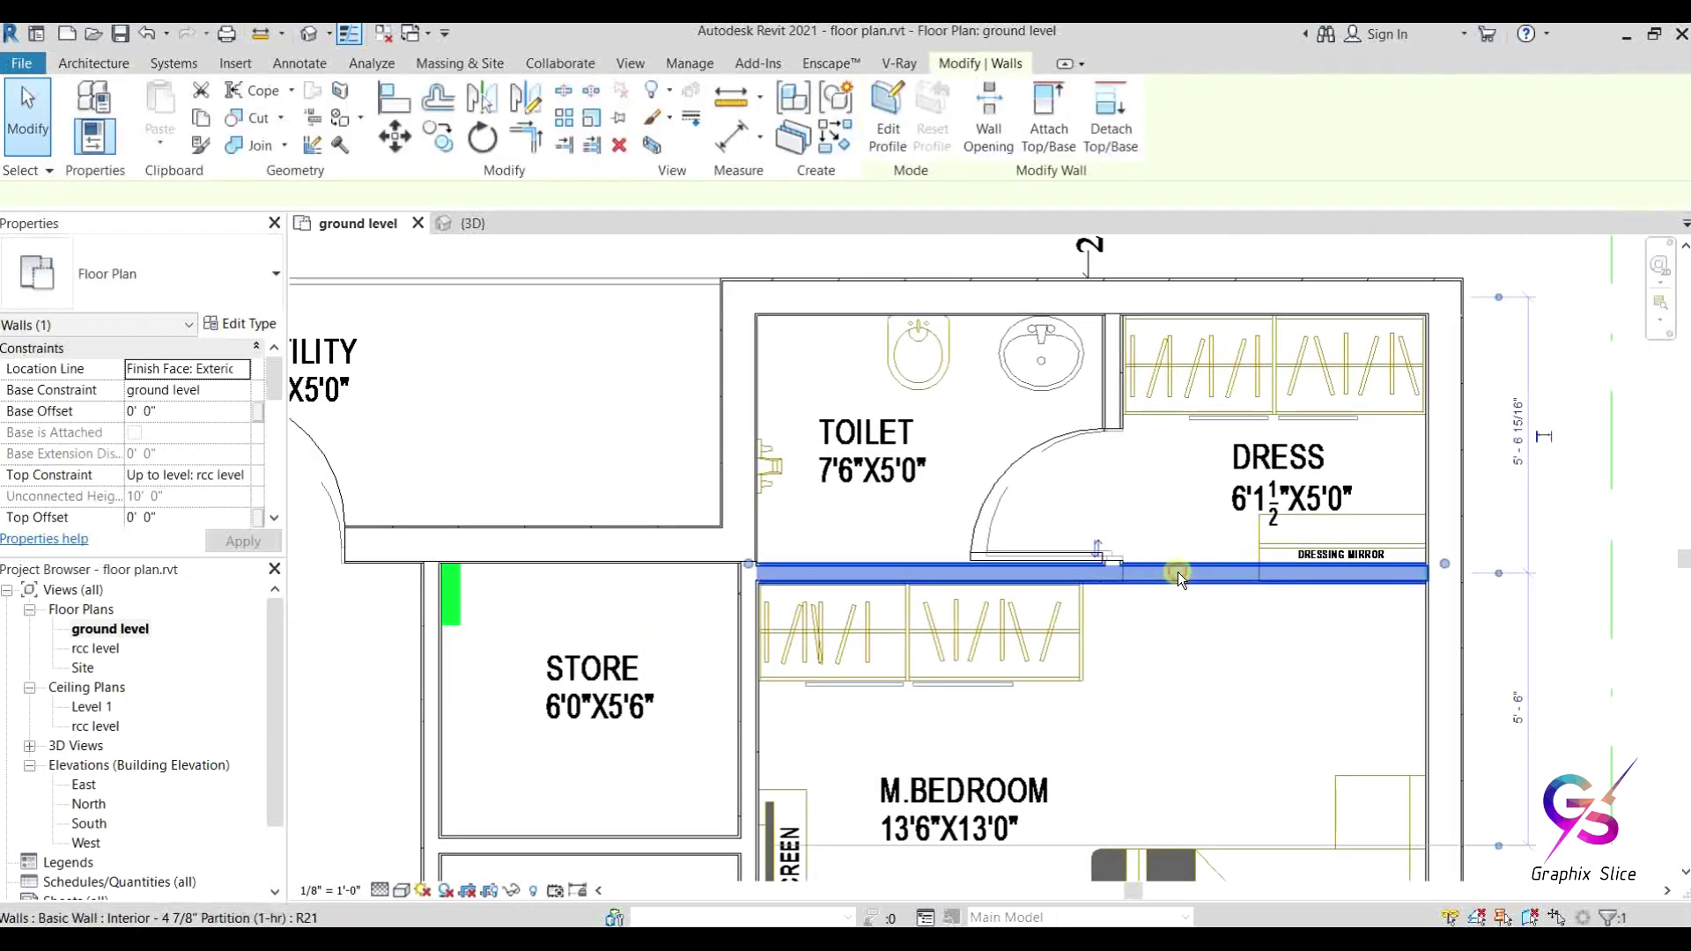
scroll(1176, 573, "up", 3)
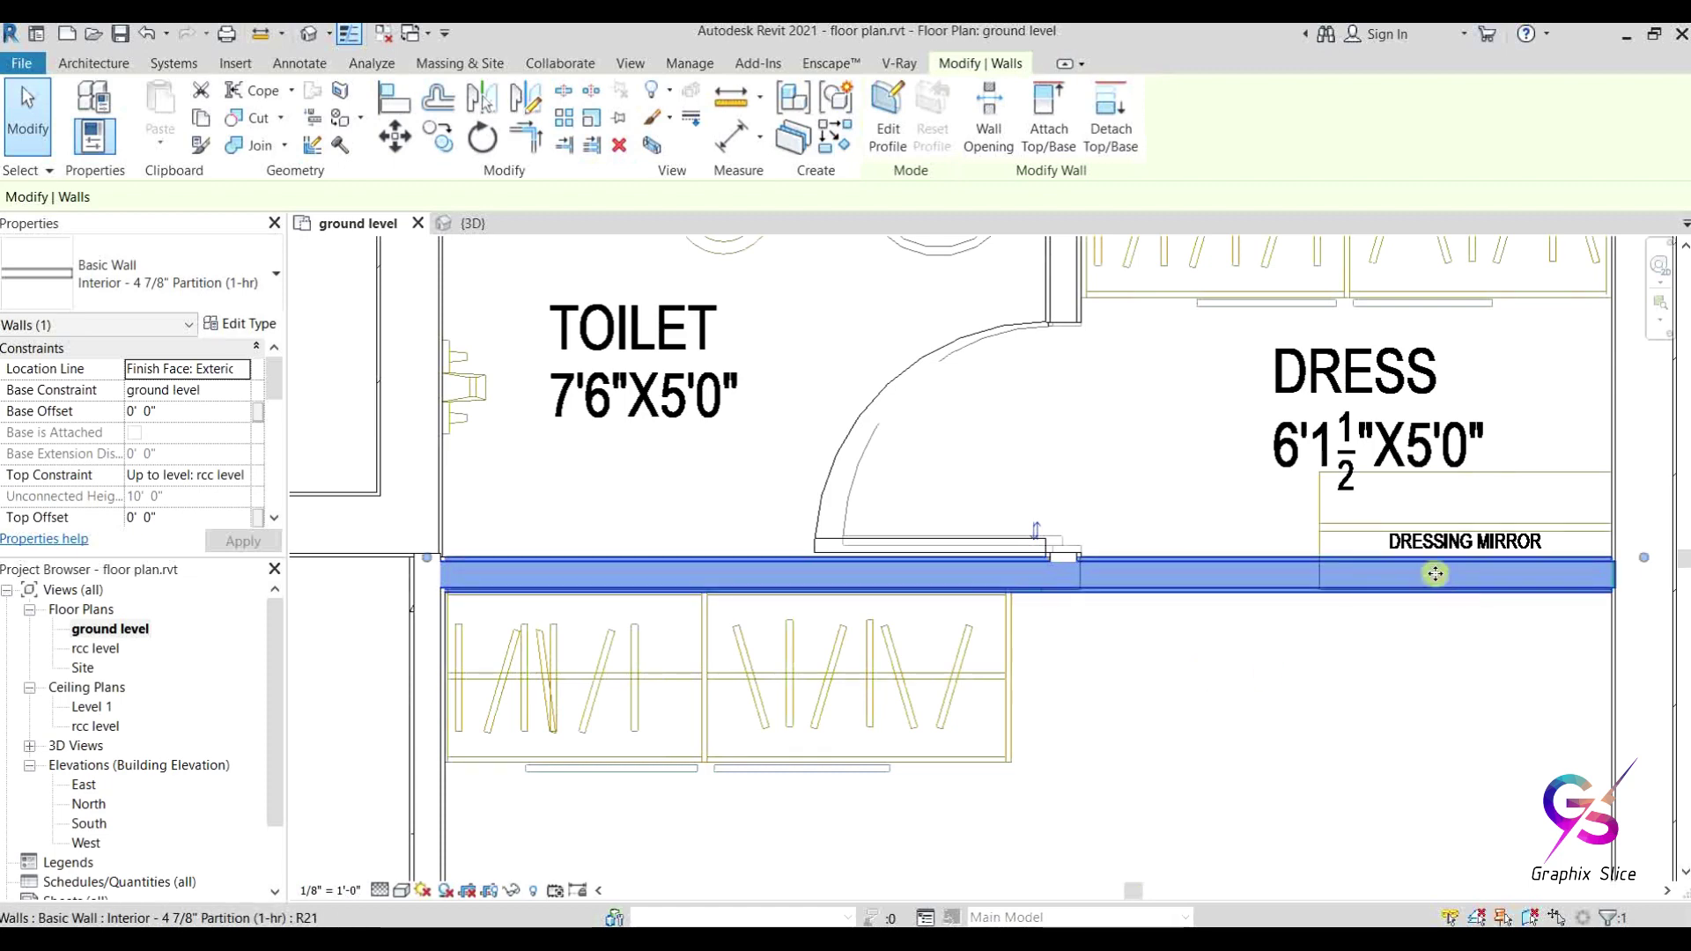
left_click(563, 92)
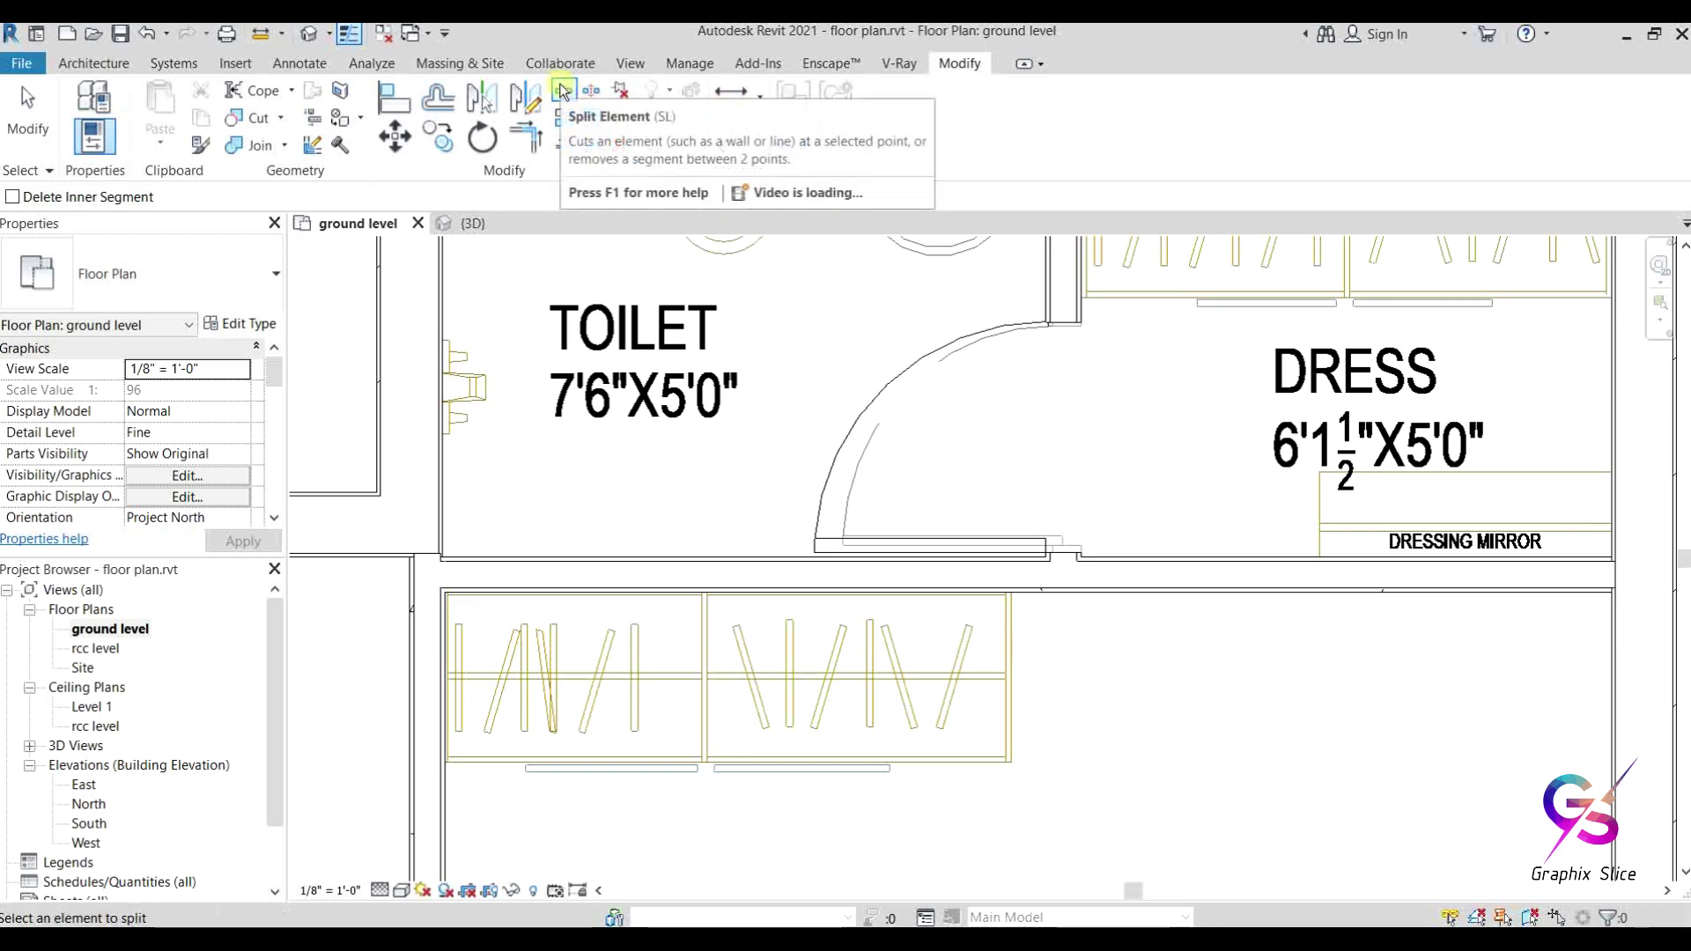
left_click(1090, 561)
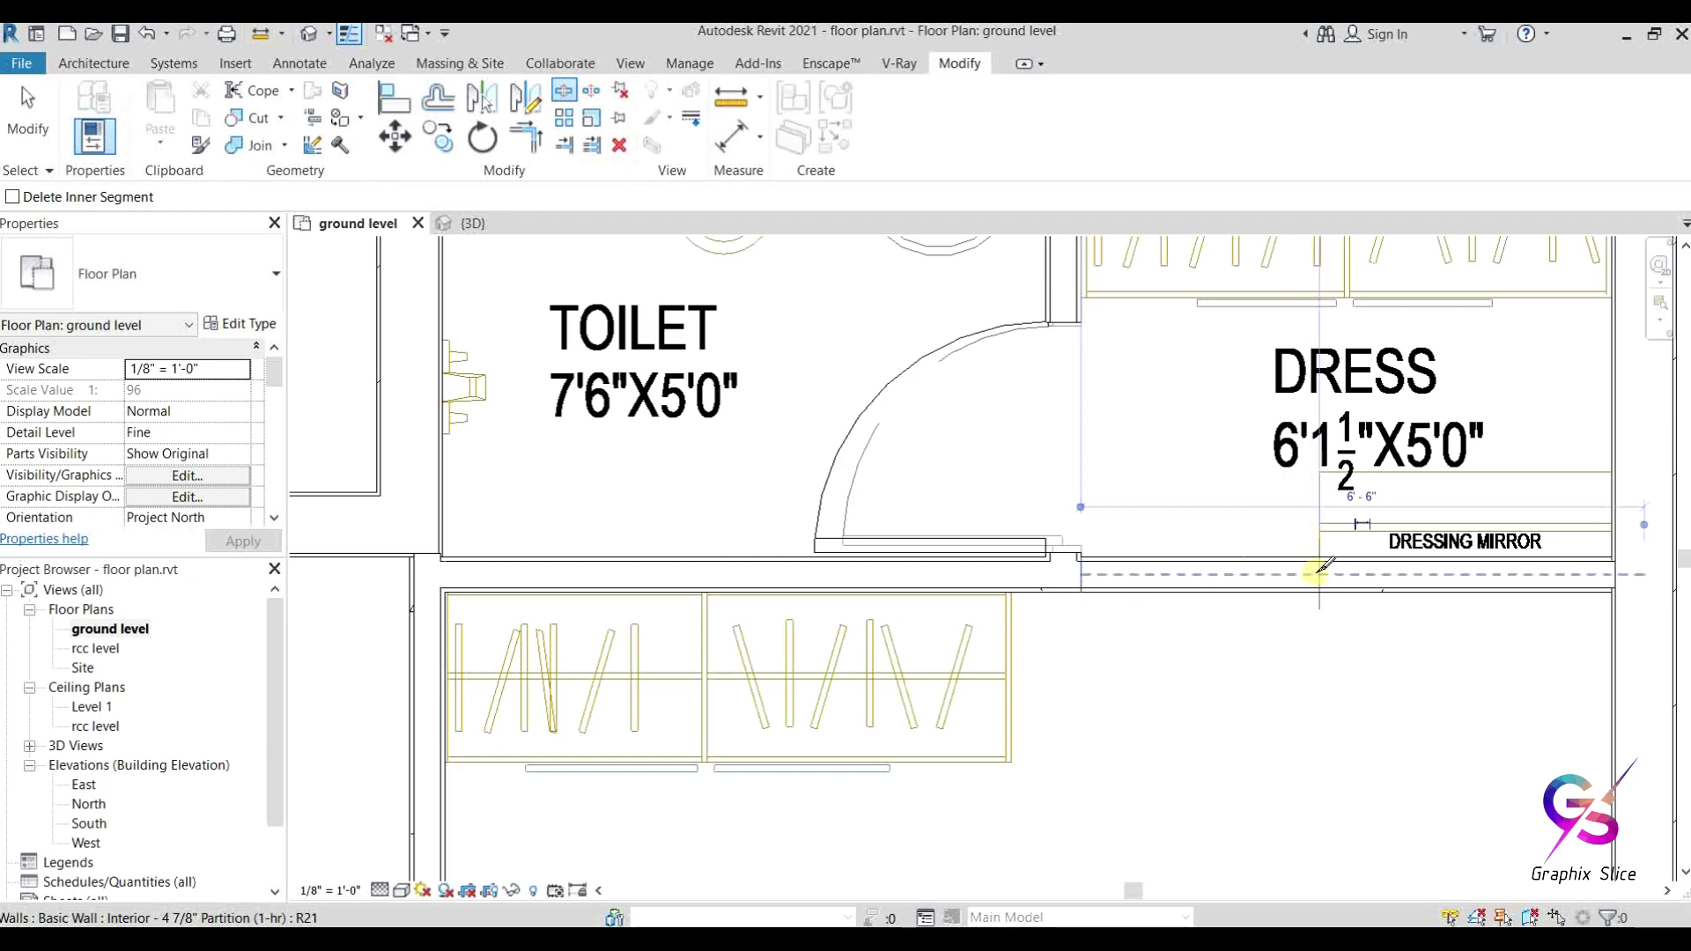
left_click(1315, 564)
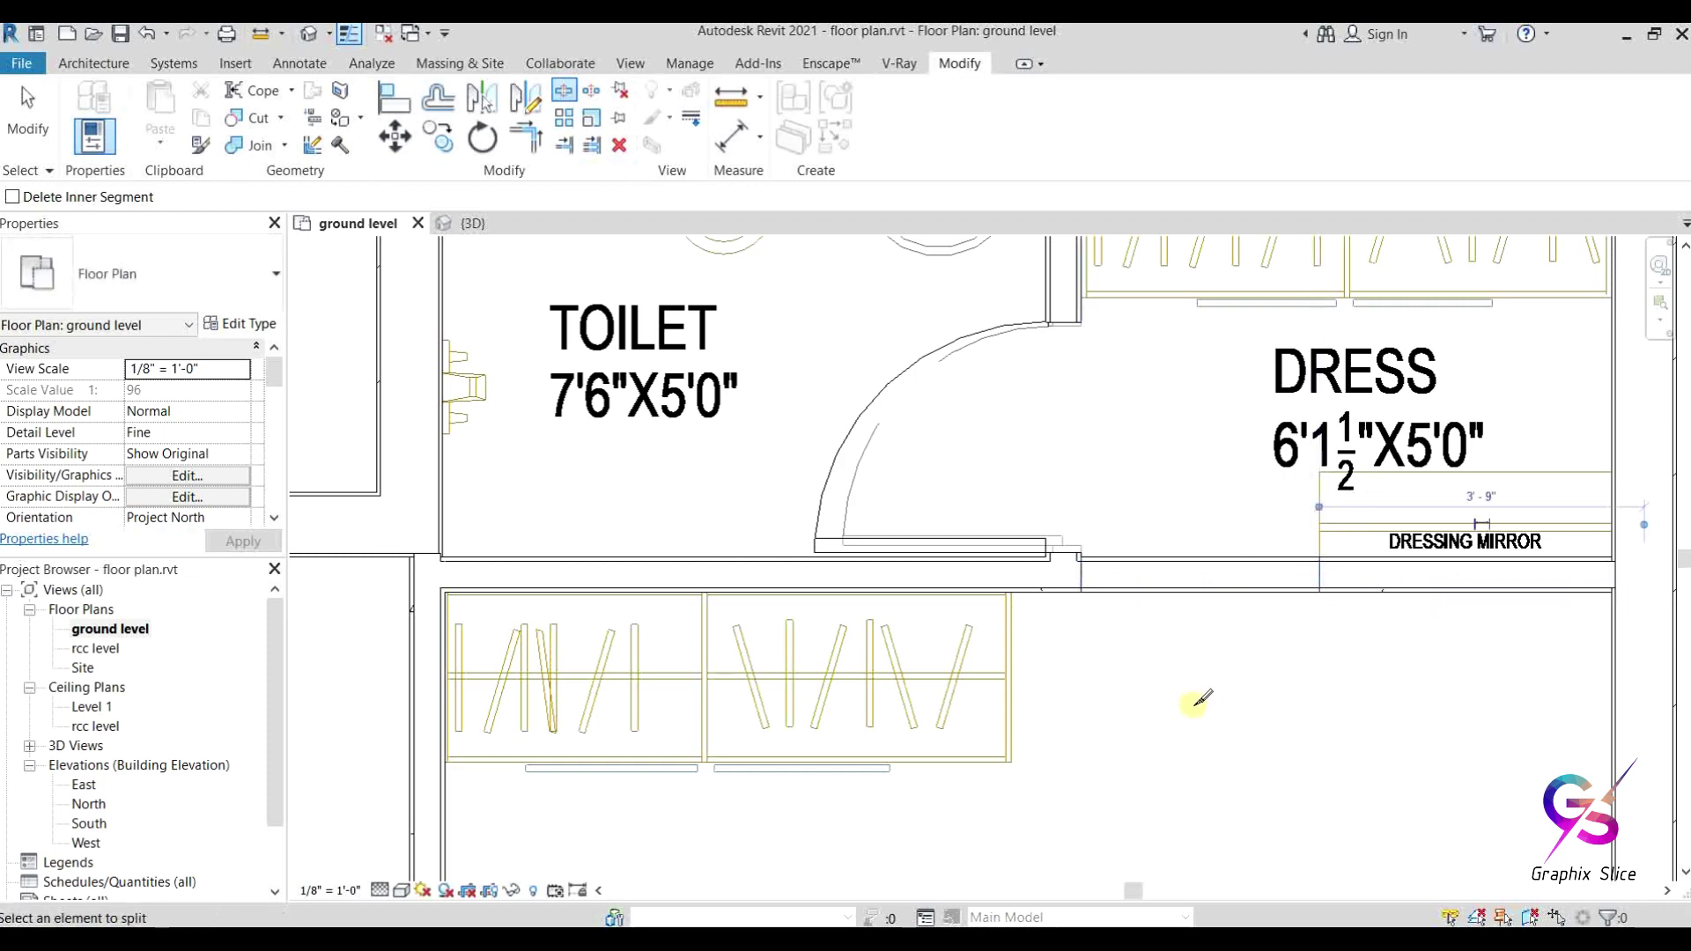
Step: Delete the split wall segment between the dress room and M.Bedroom to open the passage
key("Escape")
key("Escape")
left_click(1219, 579)
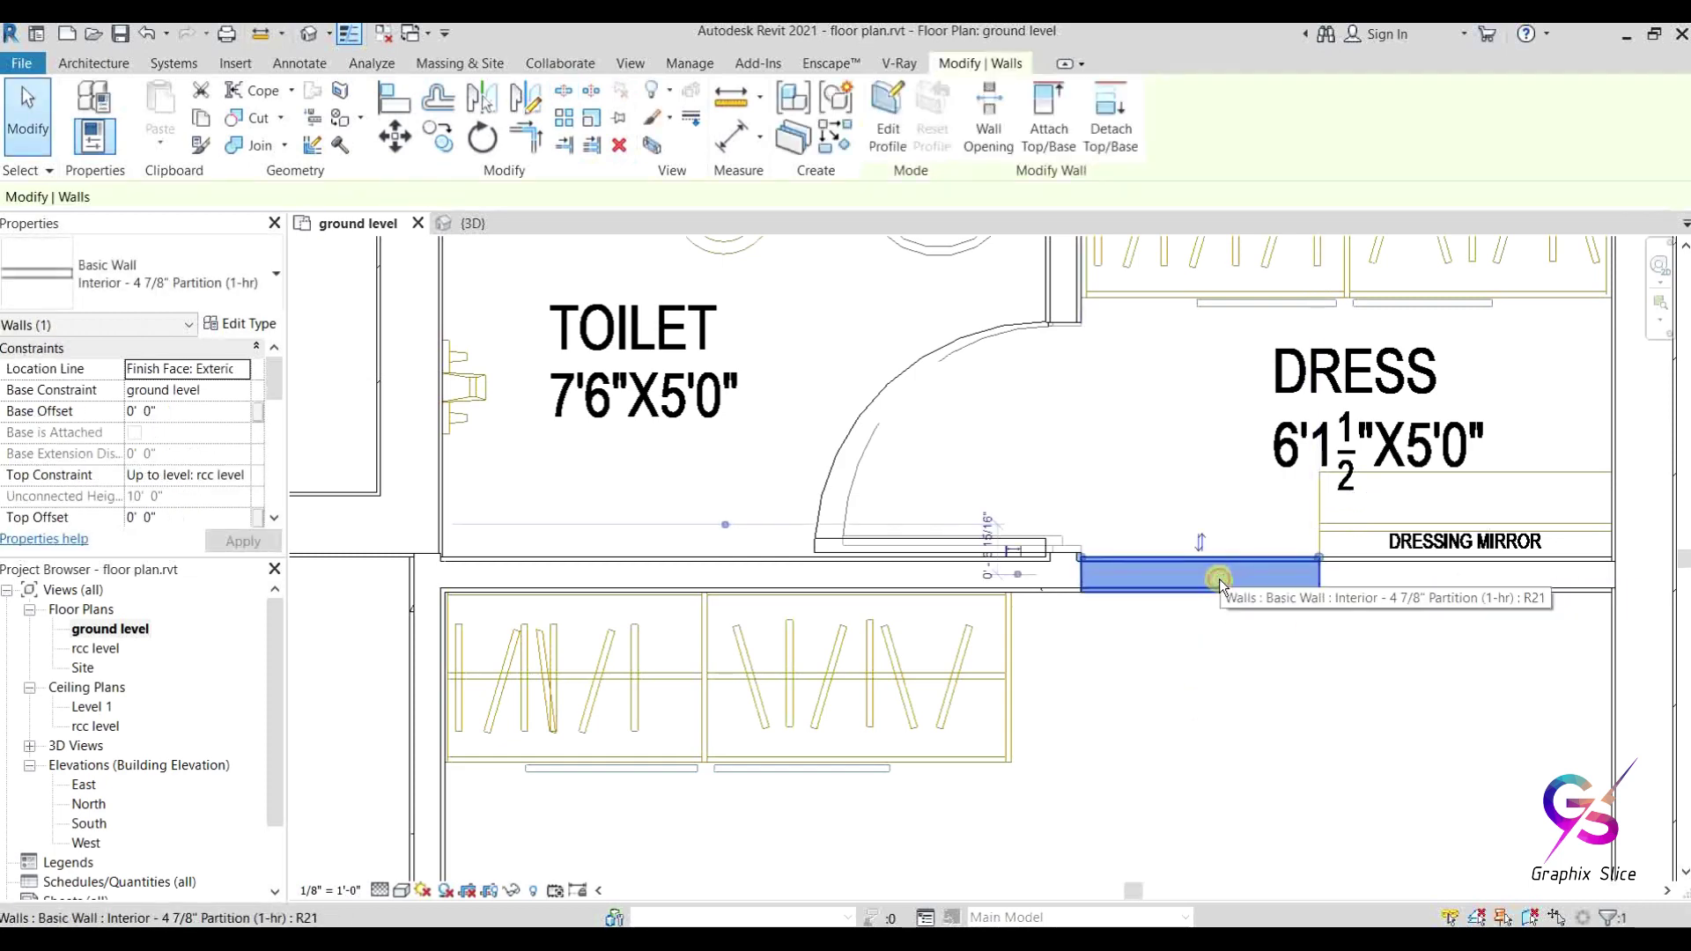
key("Delete")
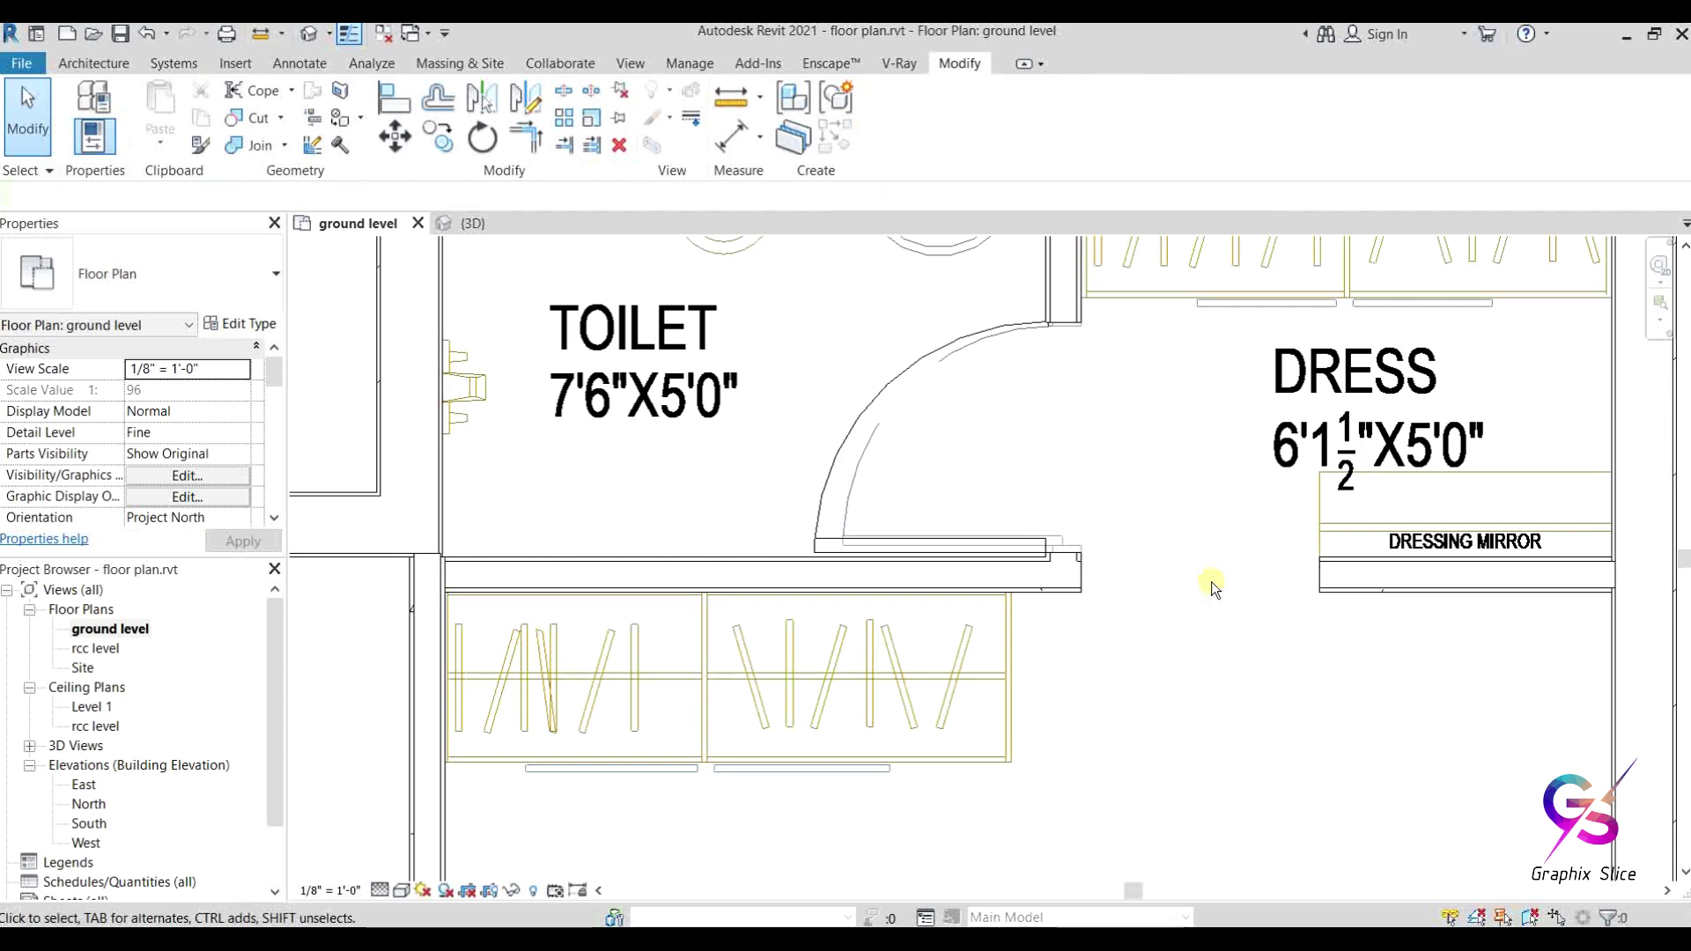
Step: Change the ground level plan's visual style to Wireframe
scroll(1159, 673, "down", 1)
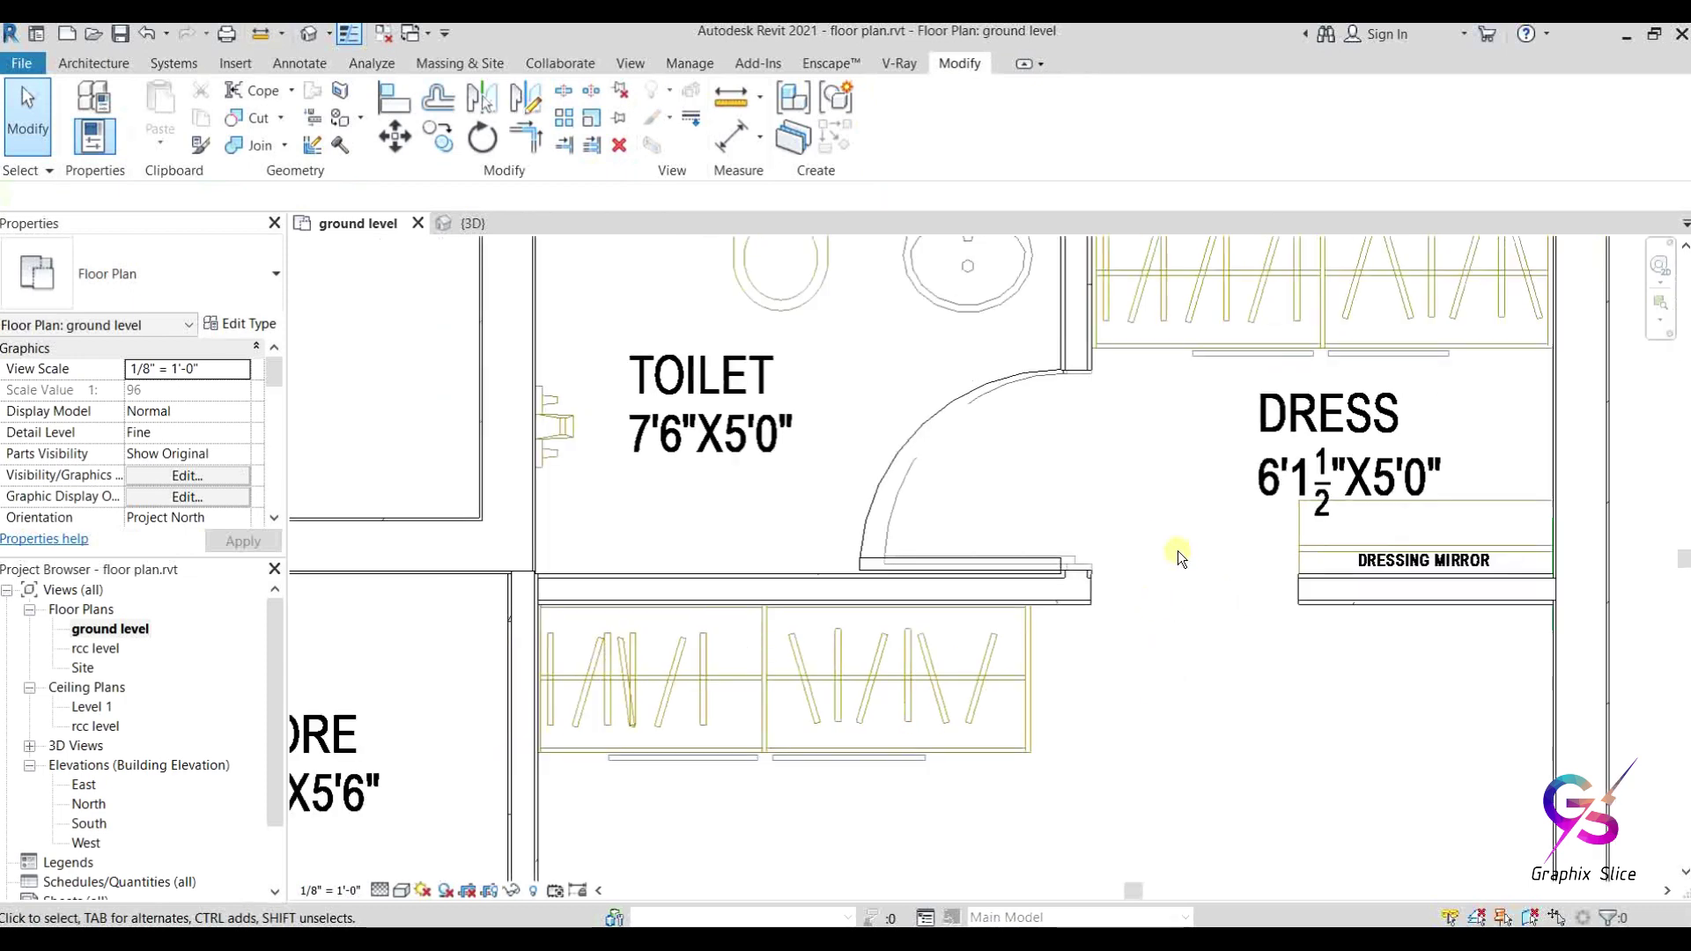
scroll(1171, 693, "down", 1)
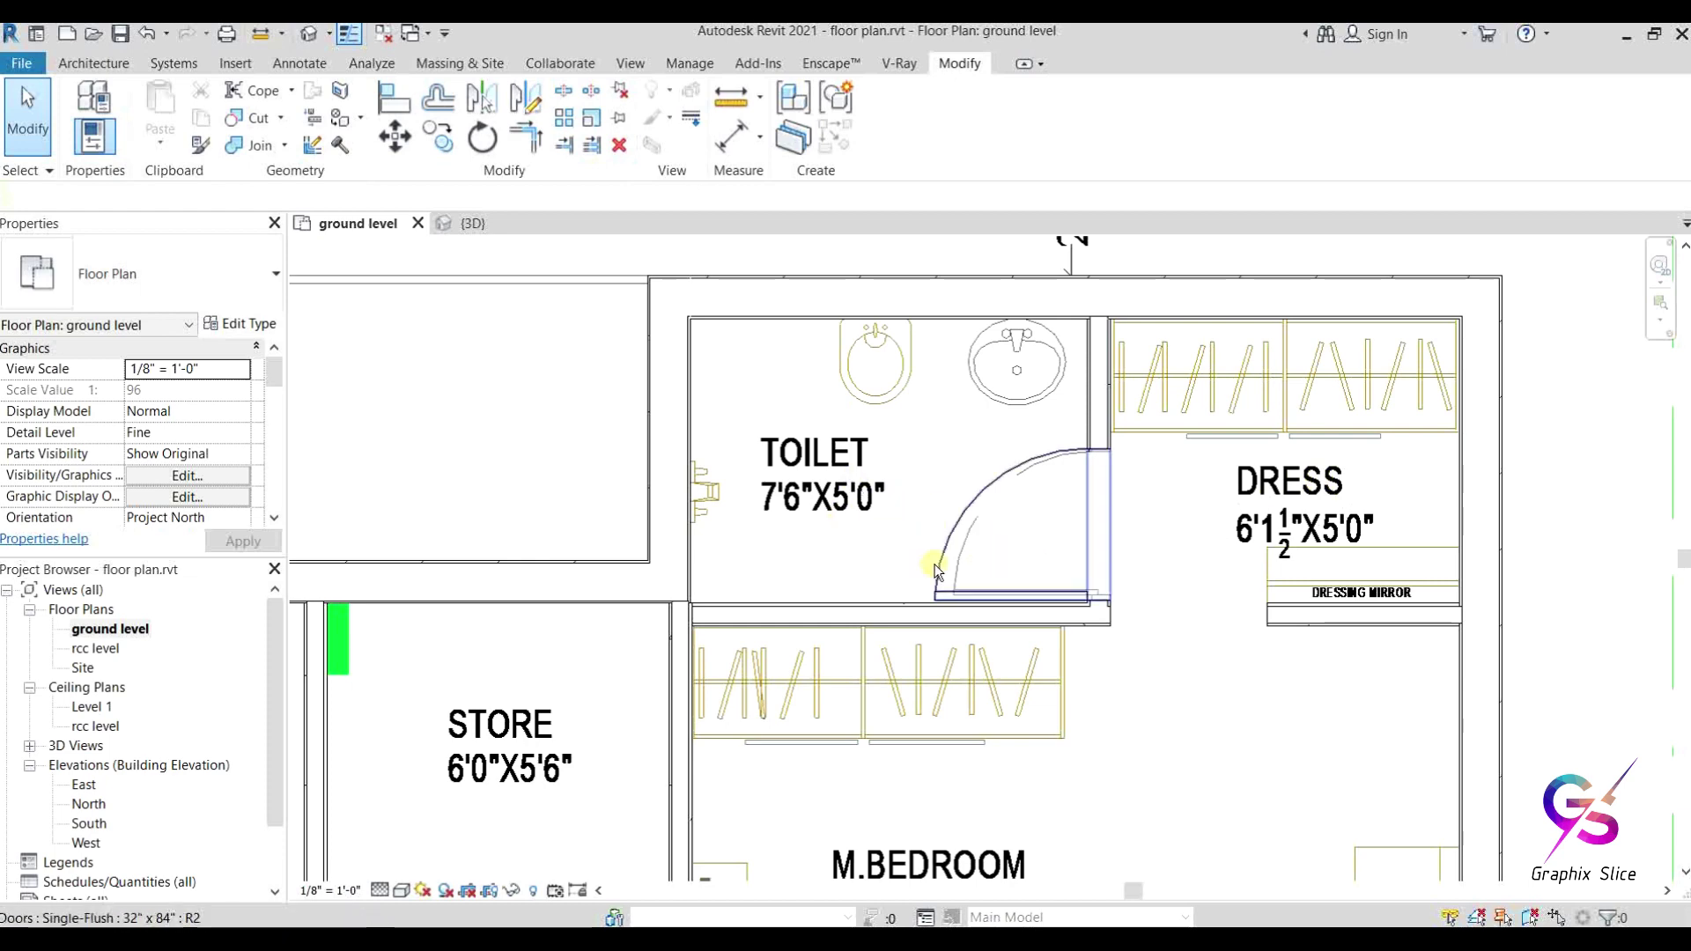
scroll(1176, 684, "down", 4)
middle_click_drag(1149, 731, 1234, 474)
middle_click_drag(1096, 687, 1181, 526)
scroll(930, 603, "up", 2)
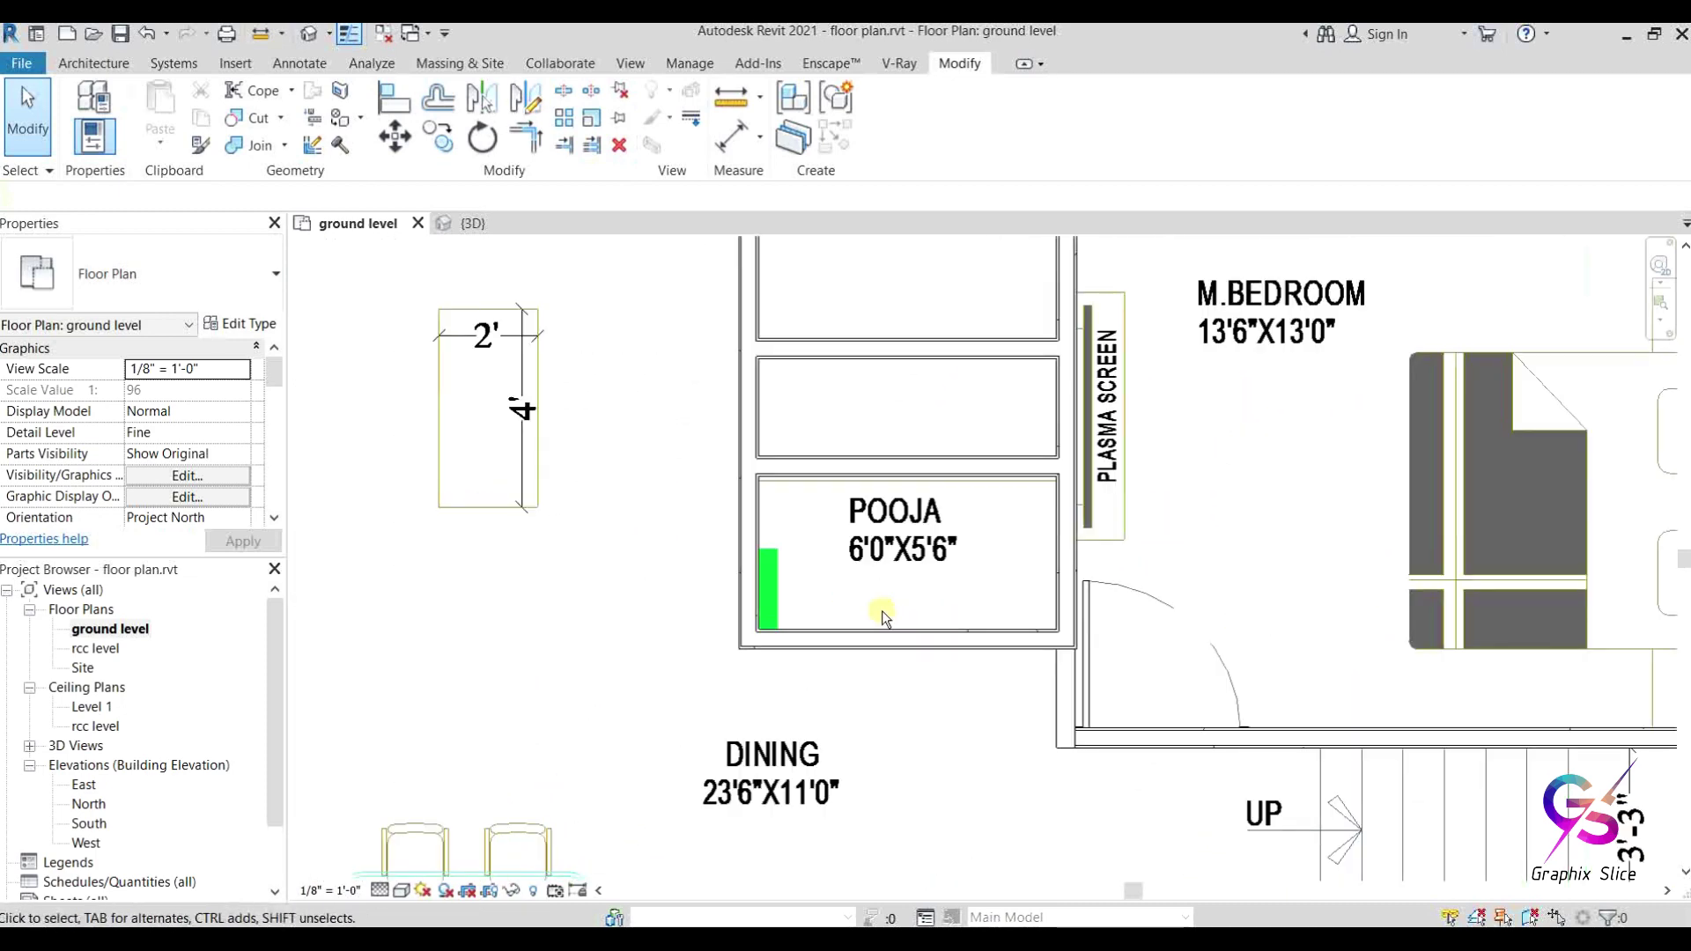
left_click(401, 891)
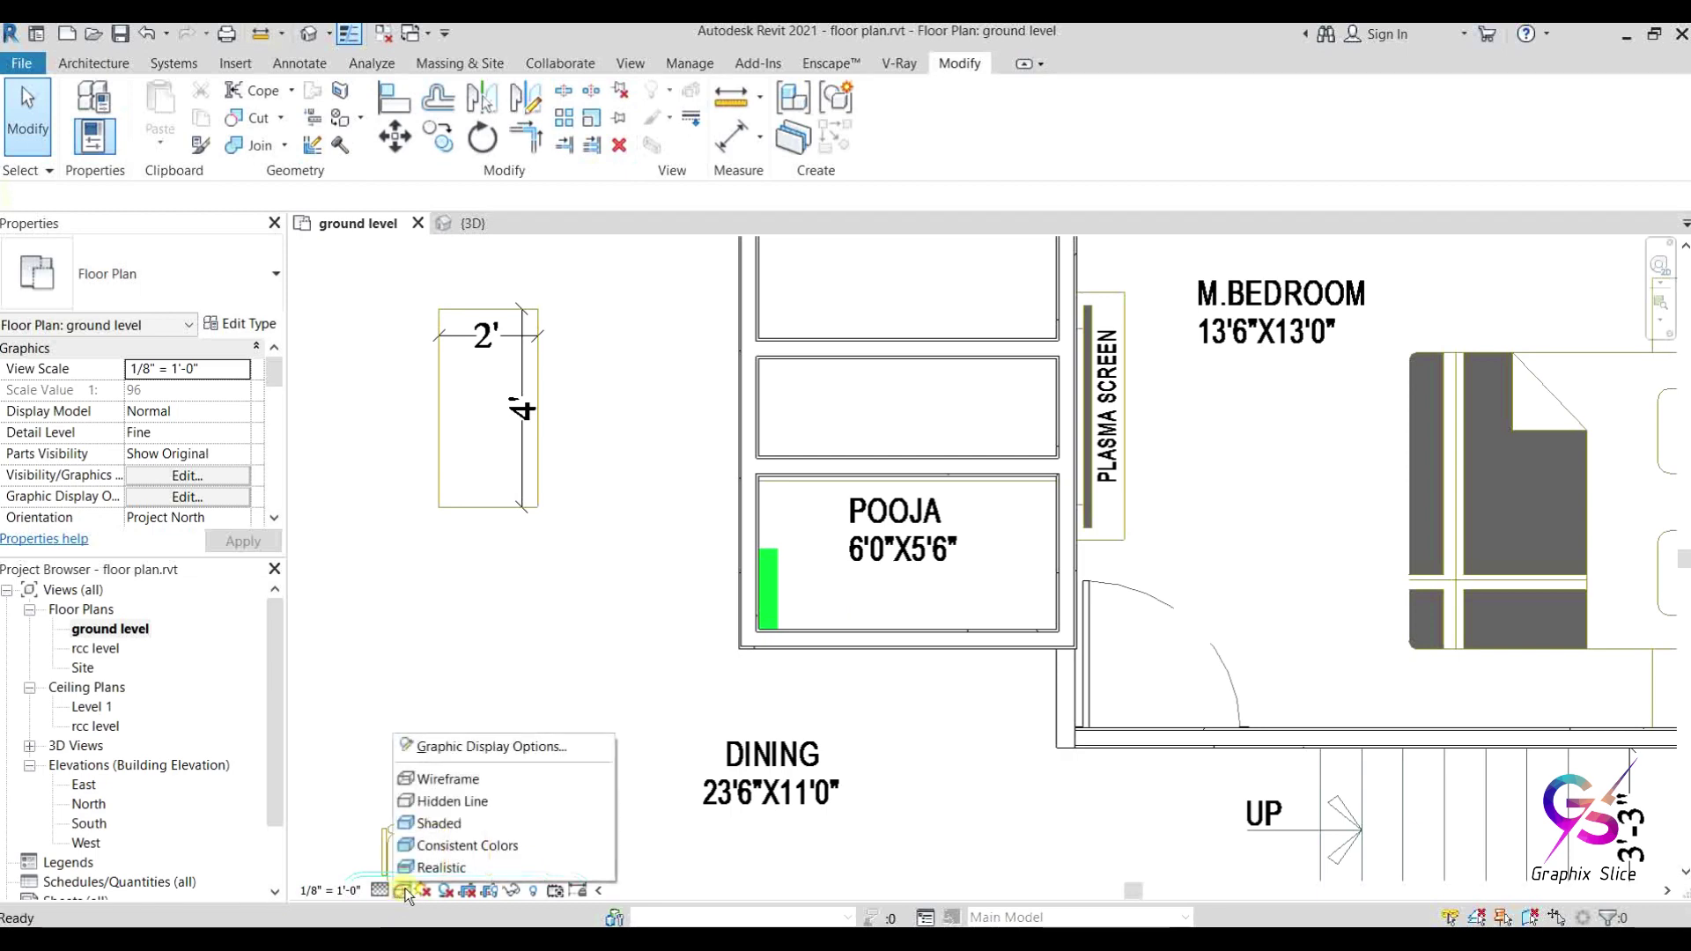
left_click(435, 780)
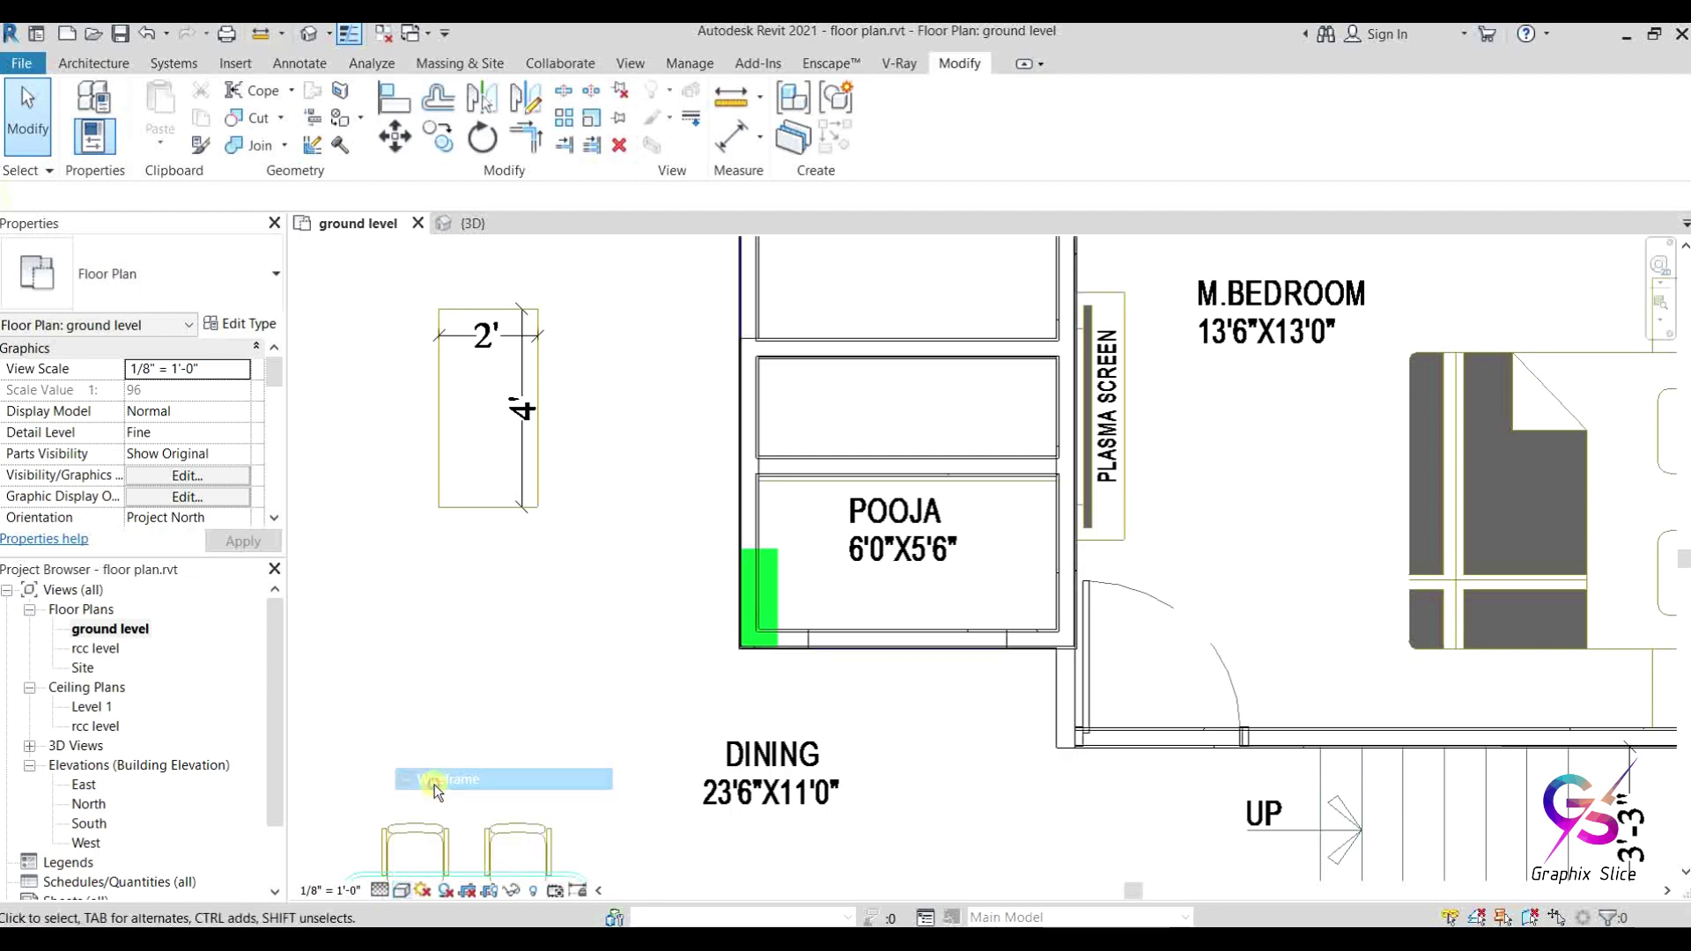
Step: Start placing a new door and browse the Metric Library's English family folder to Doors > Residential to load a family
left_click(888, 647)
middle_click_drag(897, 582, 887, 739)
scroll(876, 734, "up", 1)
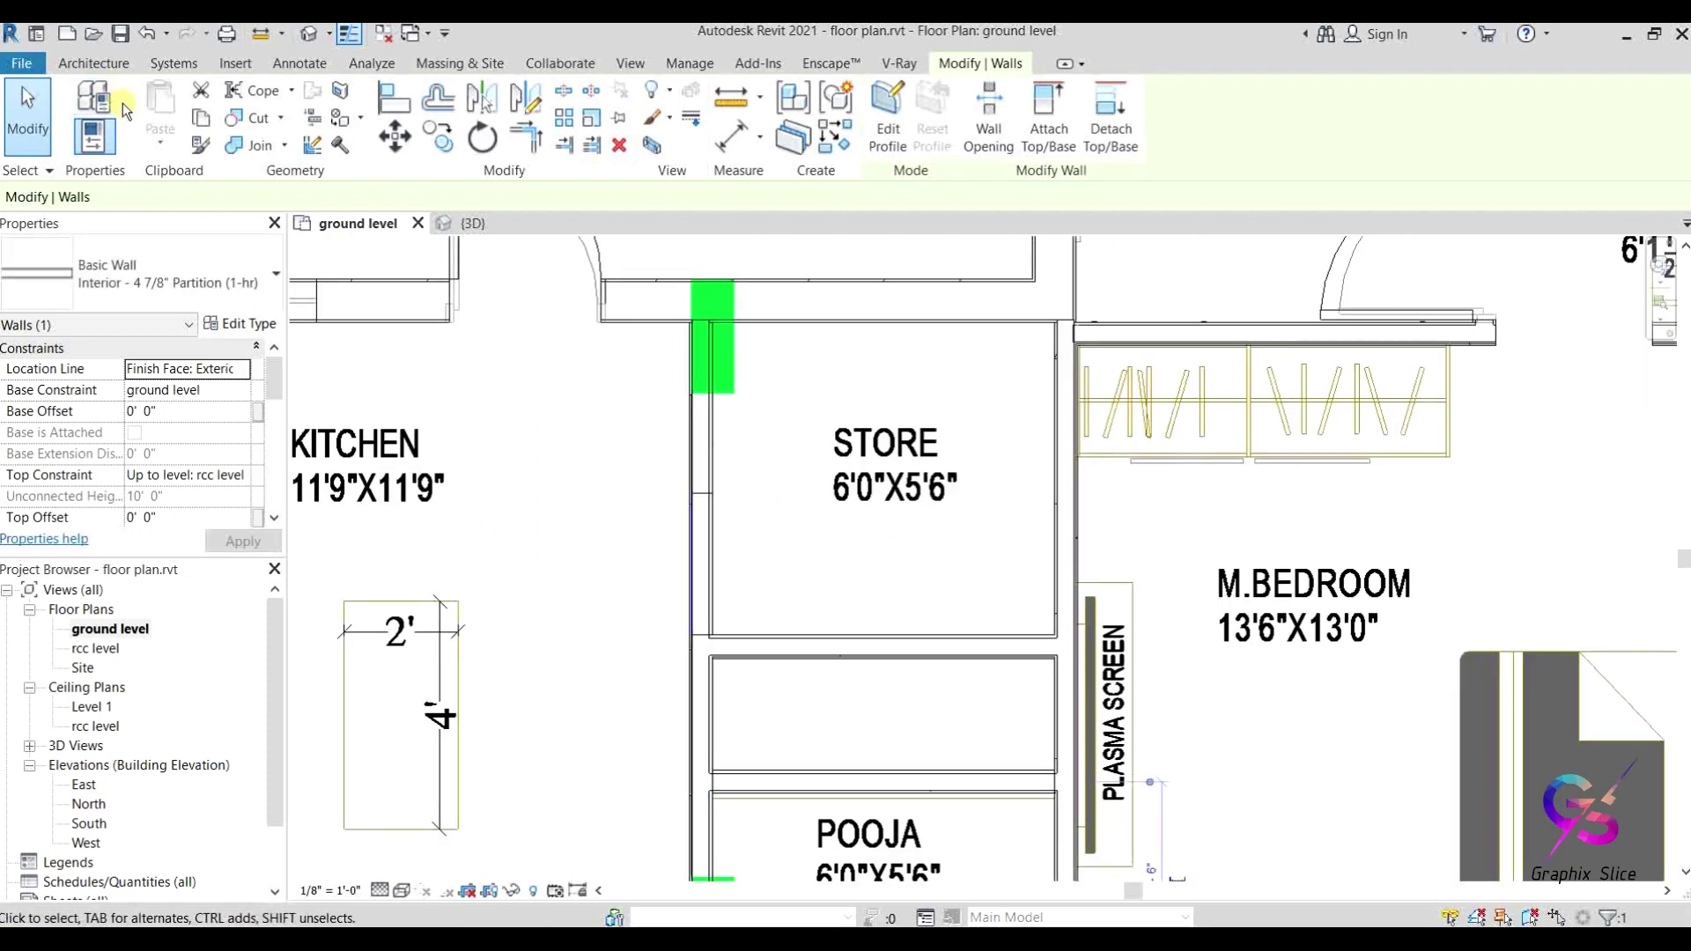
left_click(74, 64)
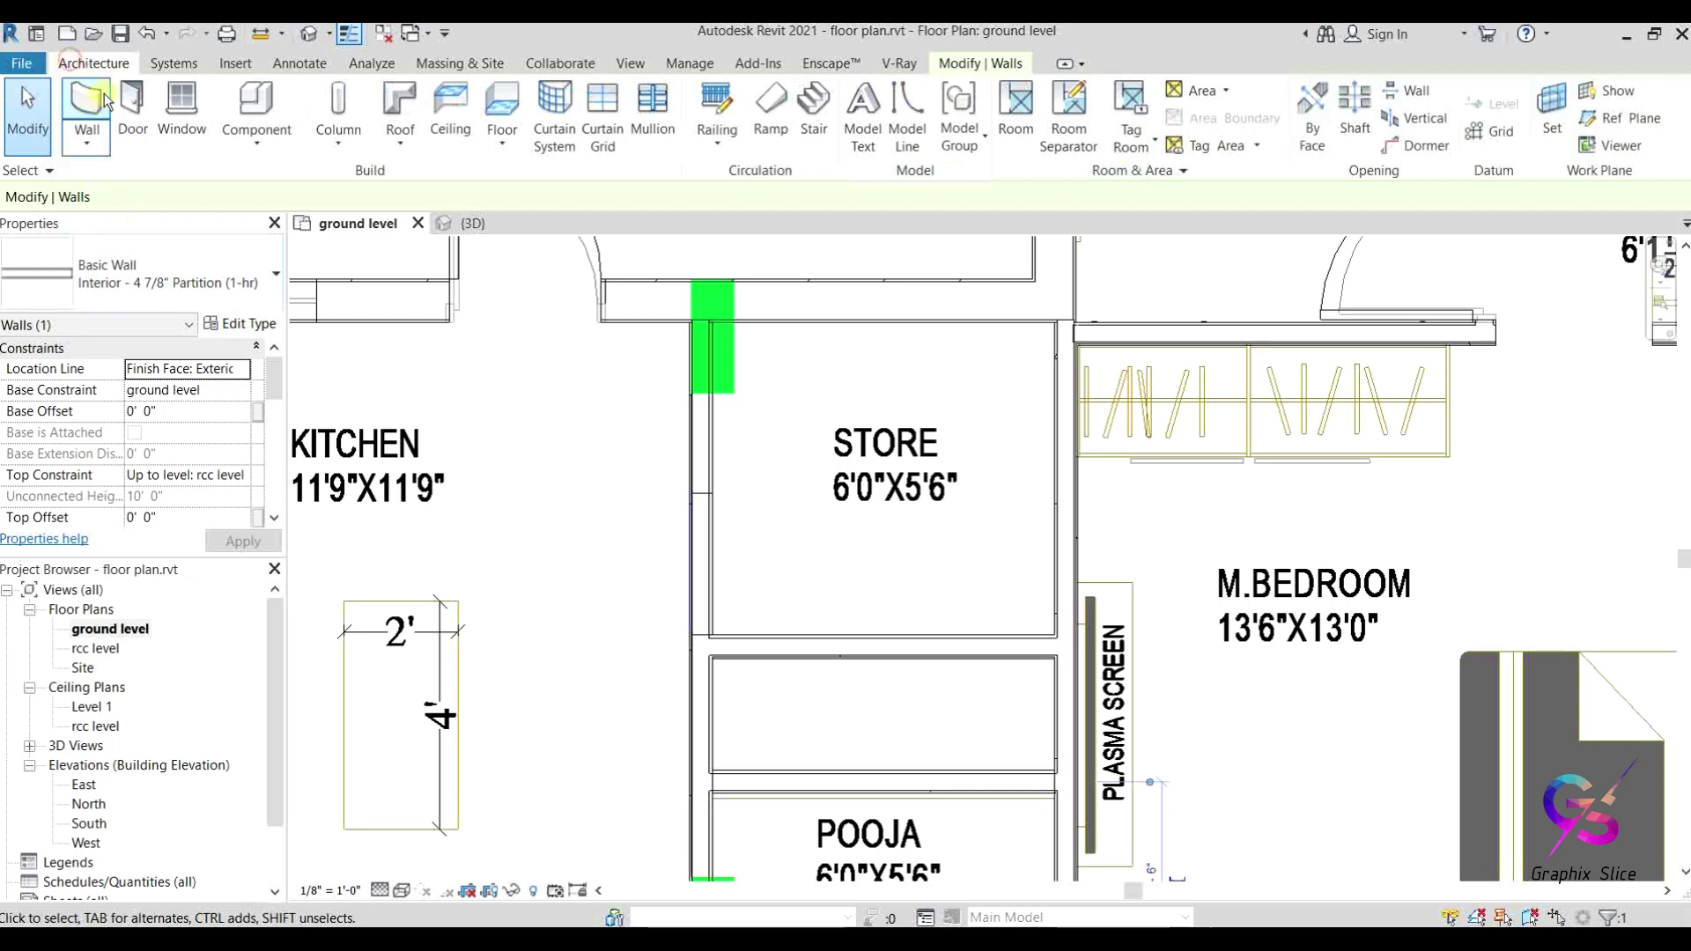
left_click(132, 110)
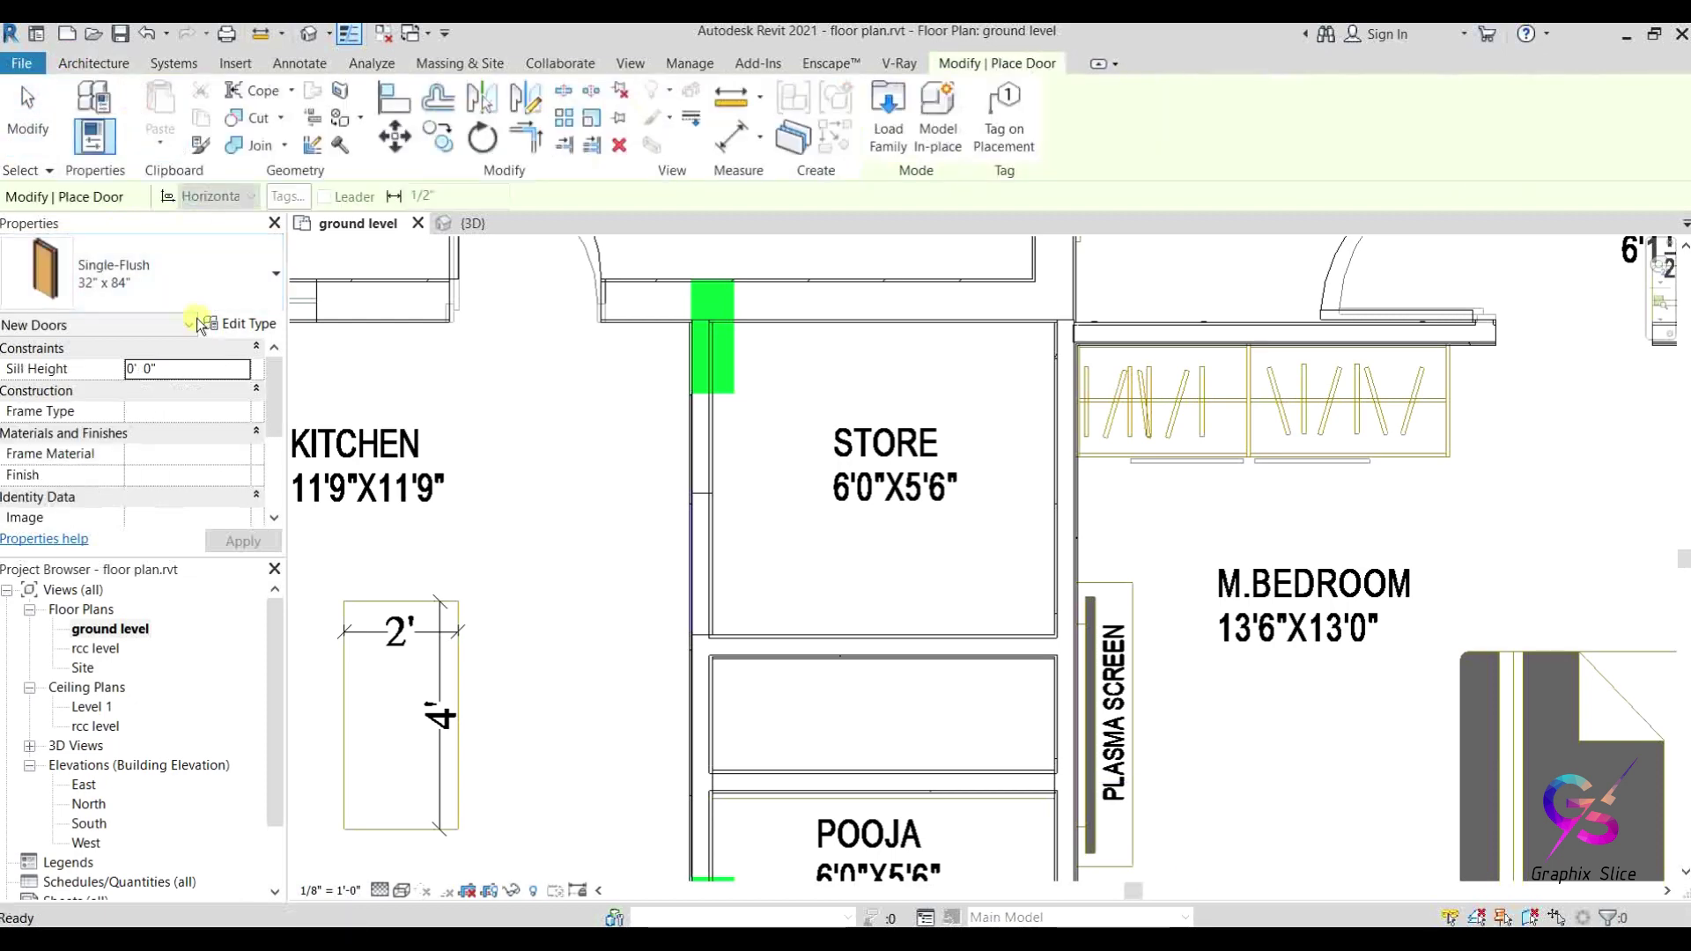
left_click(231, 324)
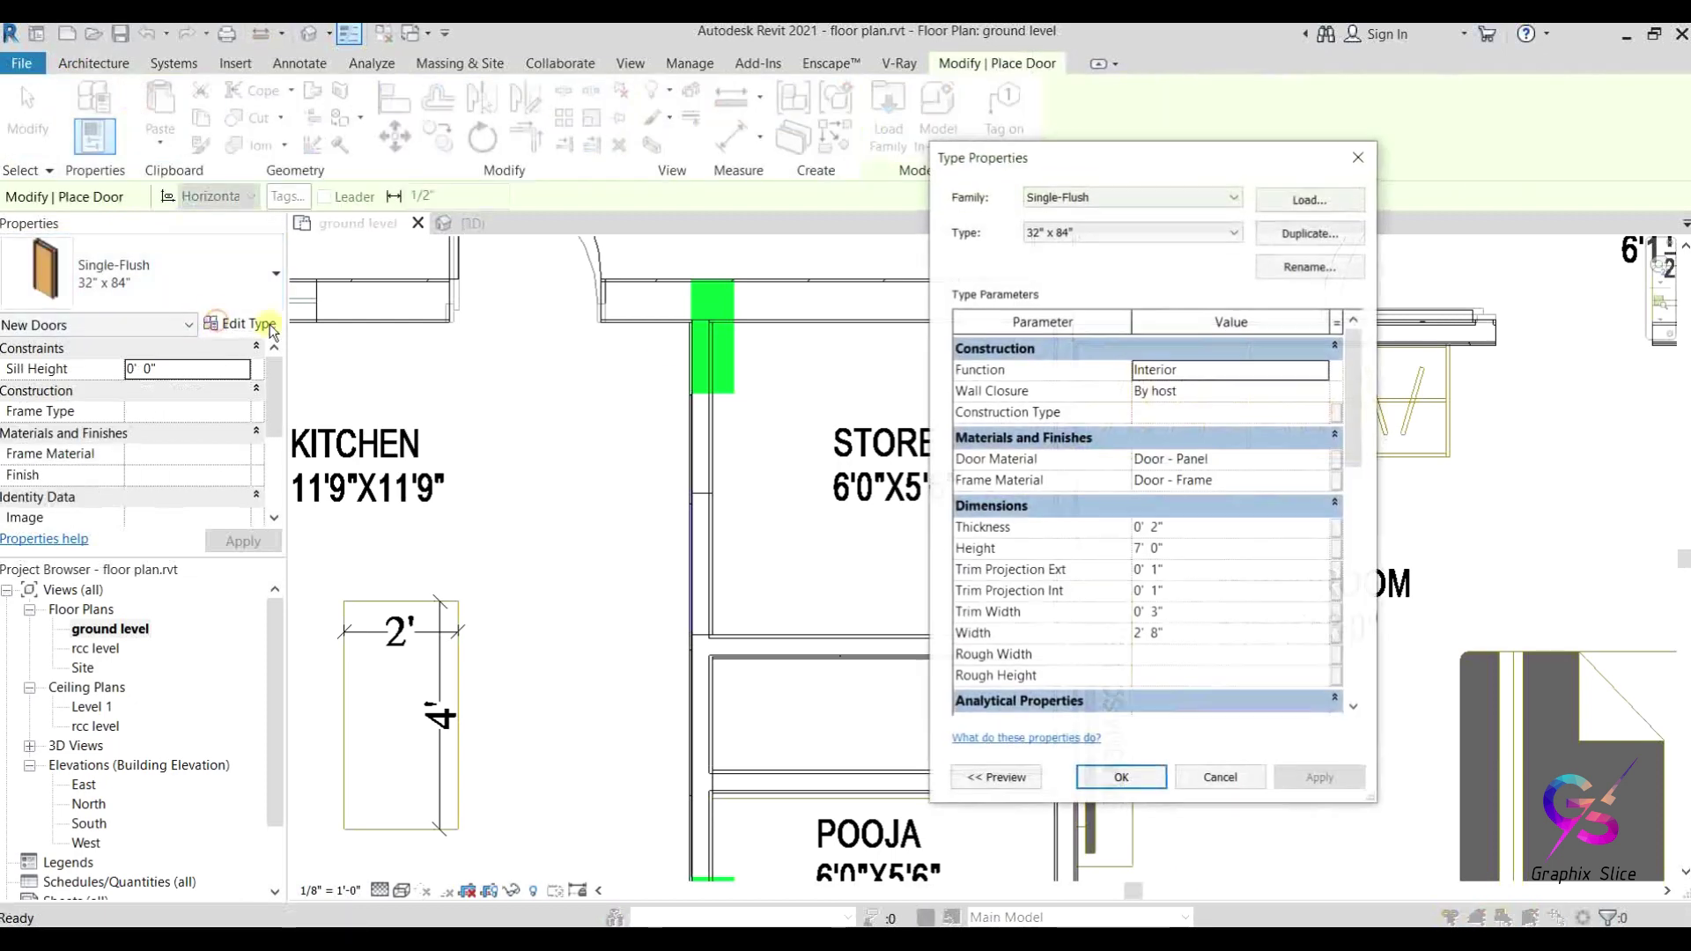
left_click(1309, 200)
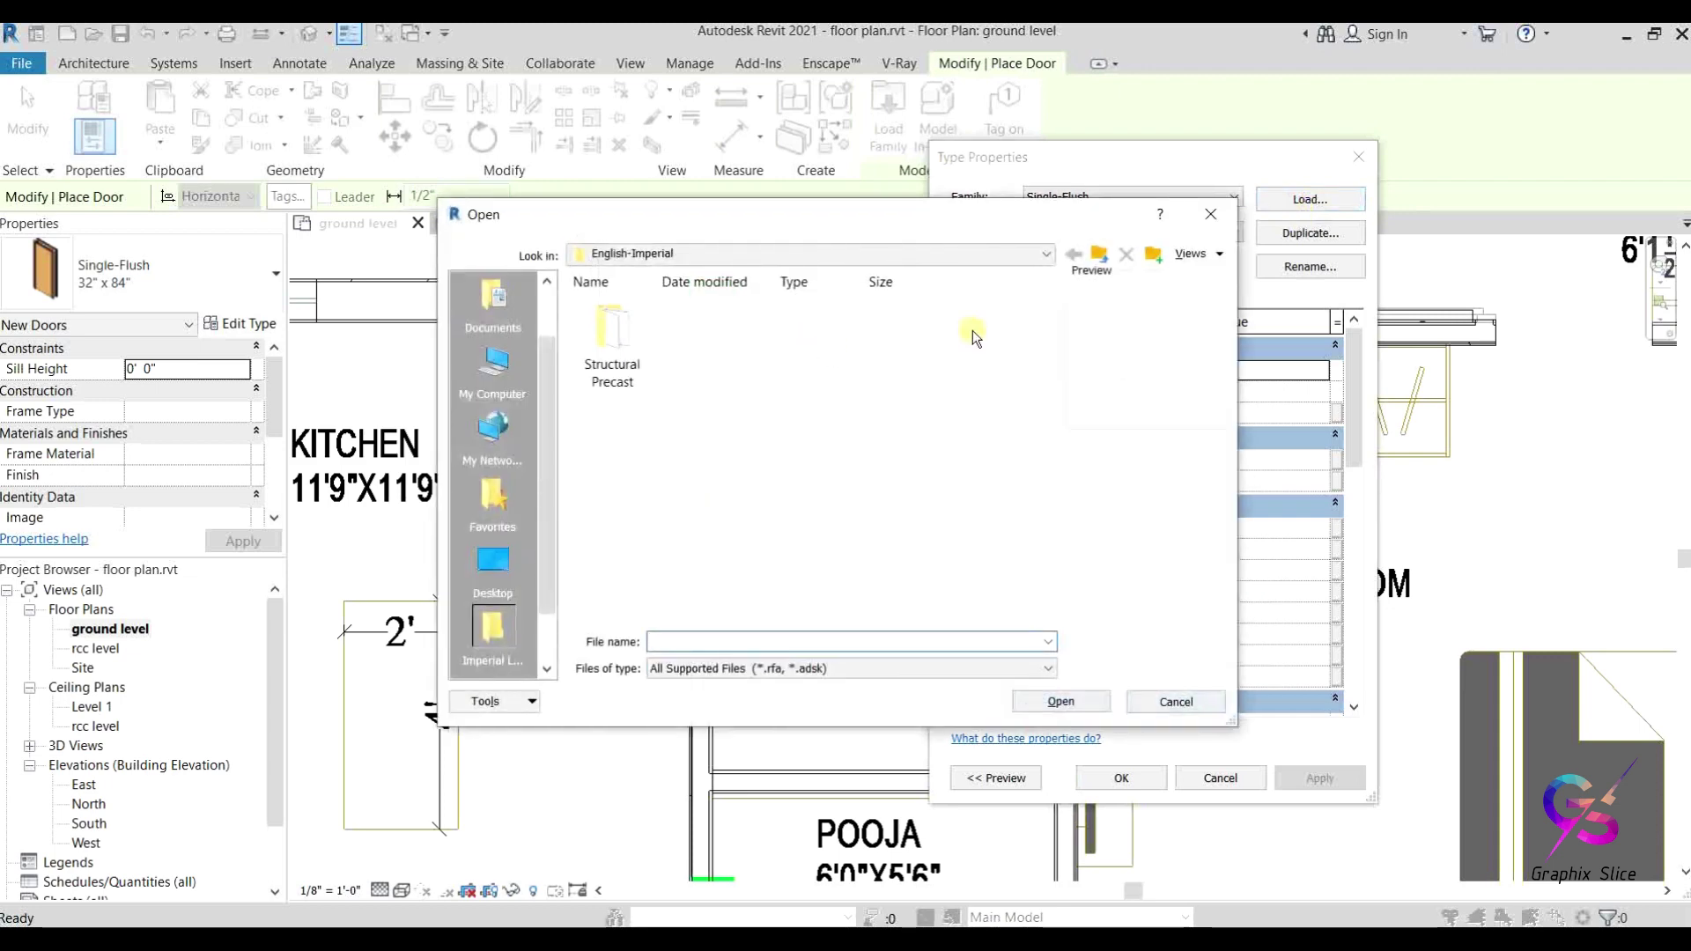
left_click(1100, 253)
double_click(780, 339)
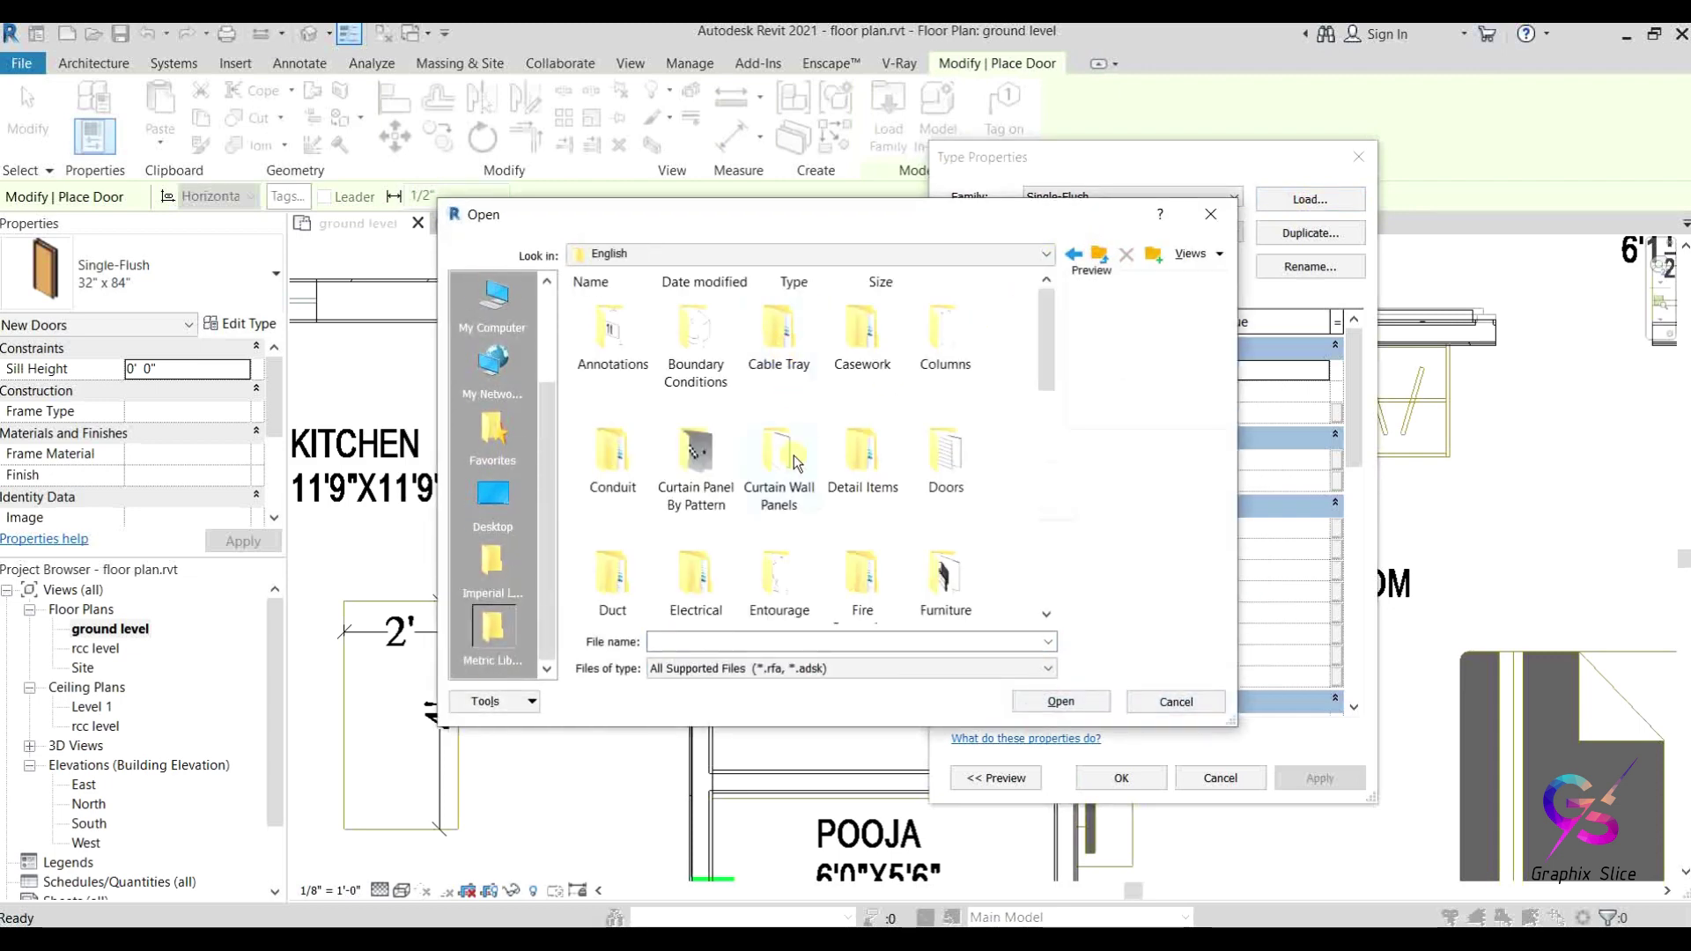
double_click(945, 457)
scroll(866, 511, "down", 2)
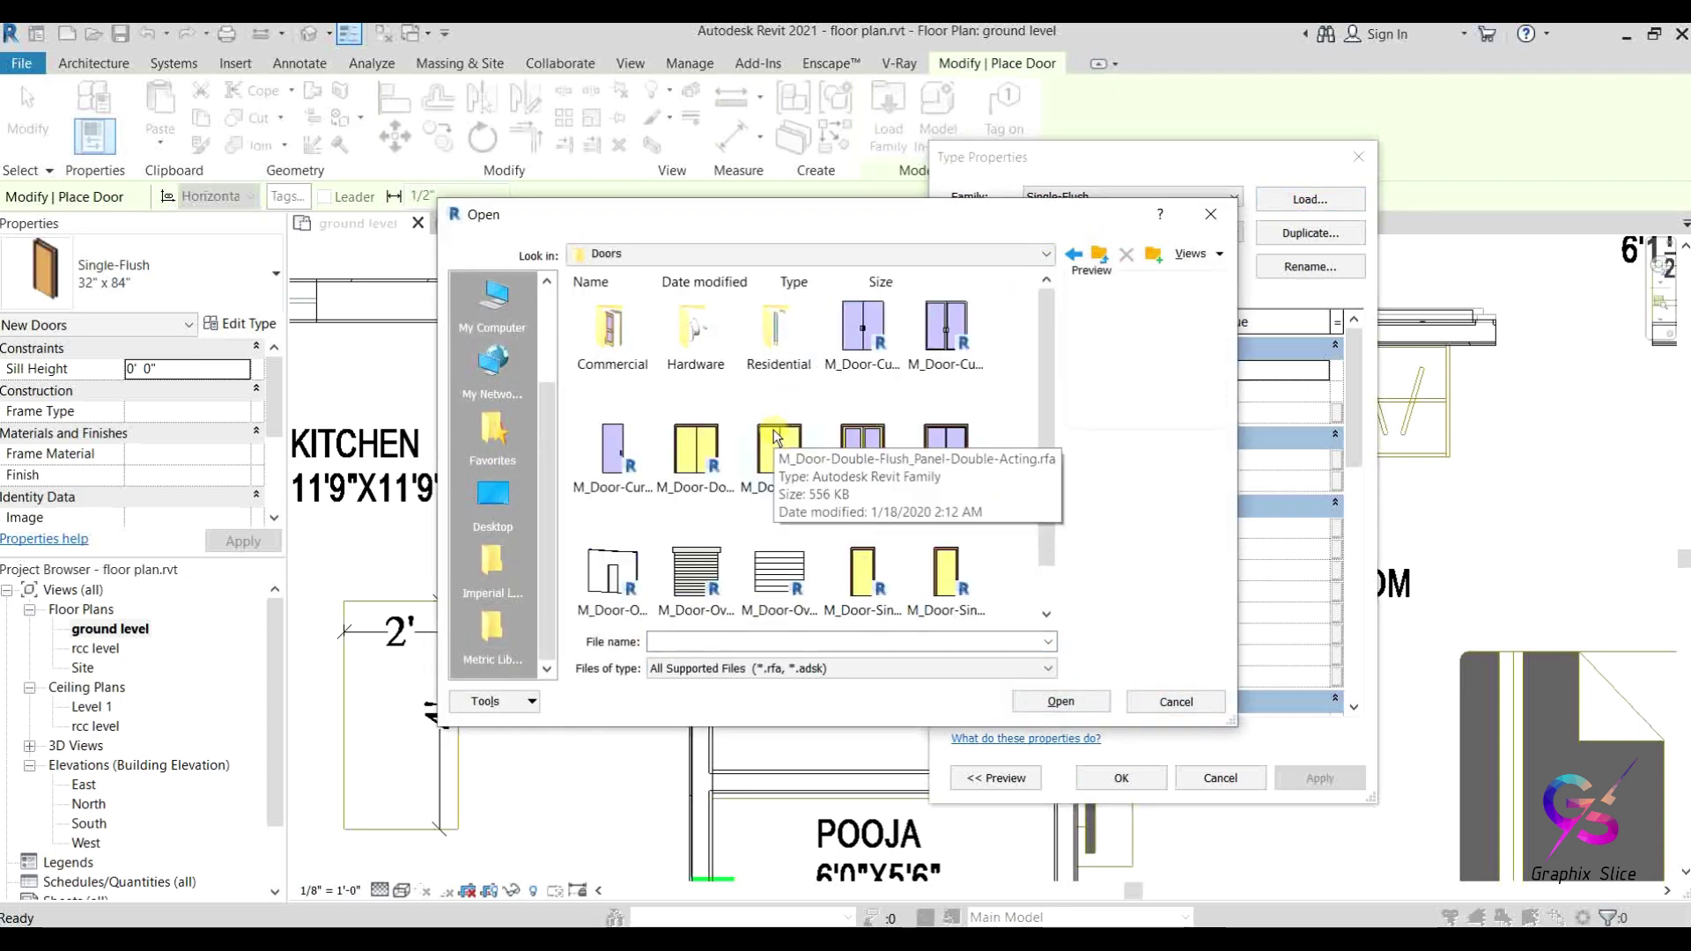
scroll(866, 503, "up", 1)
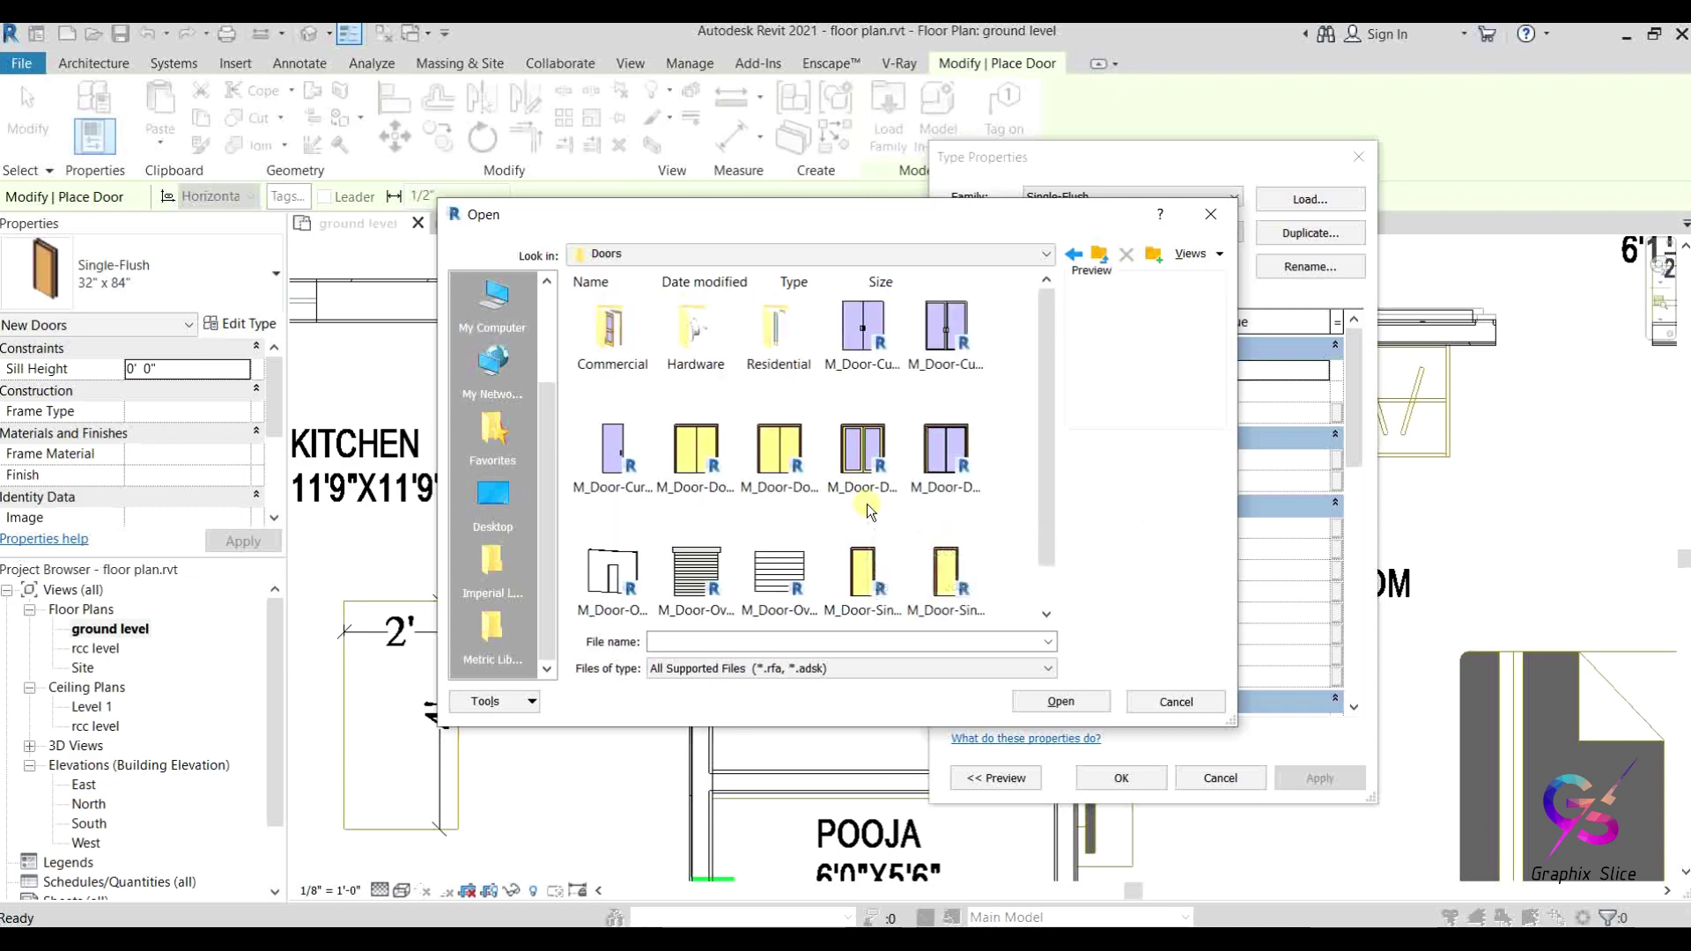
double_click(795, 335)
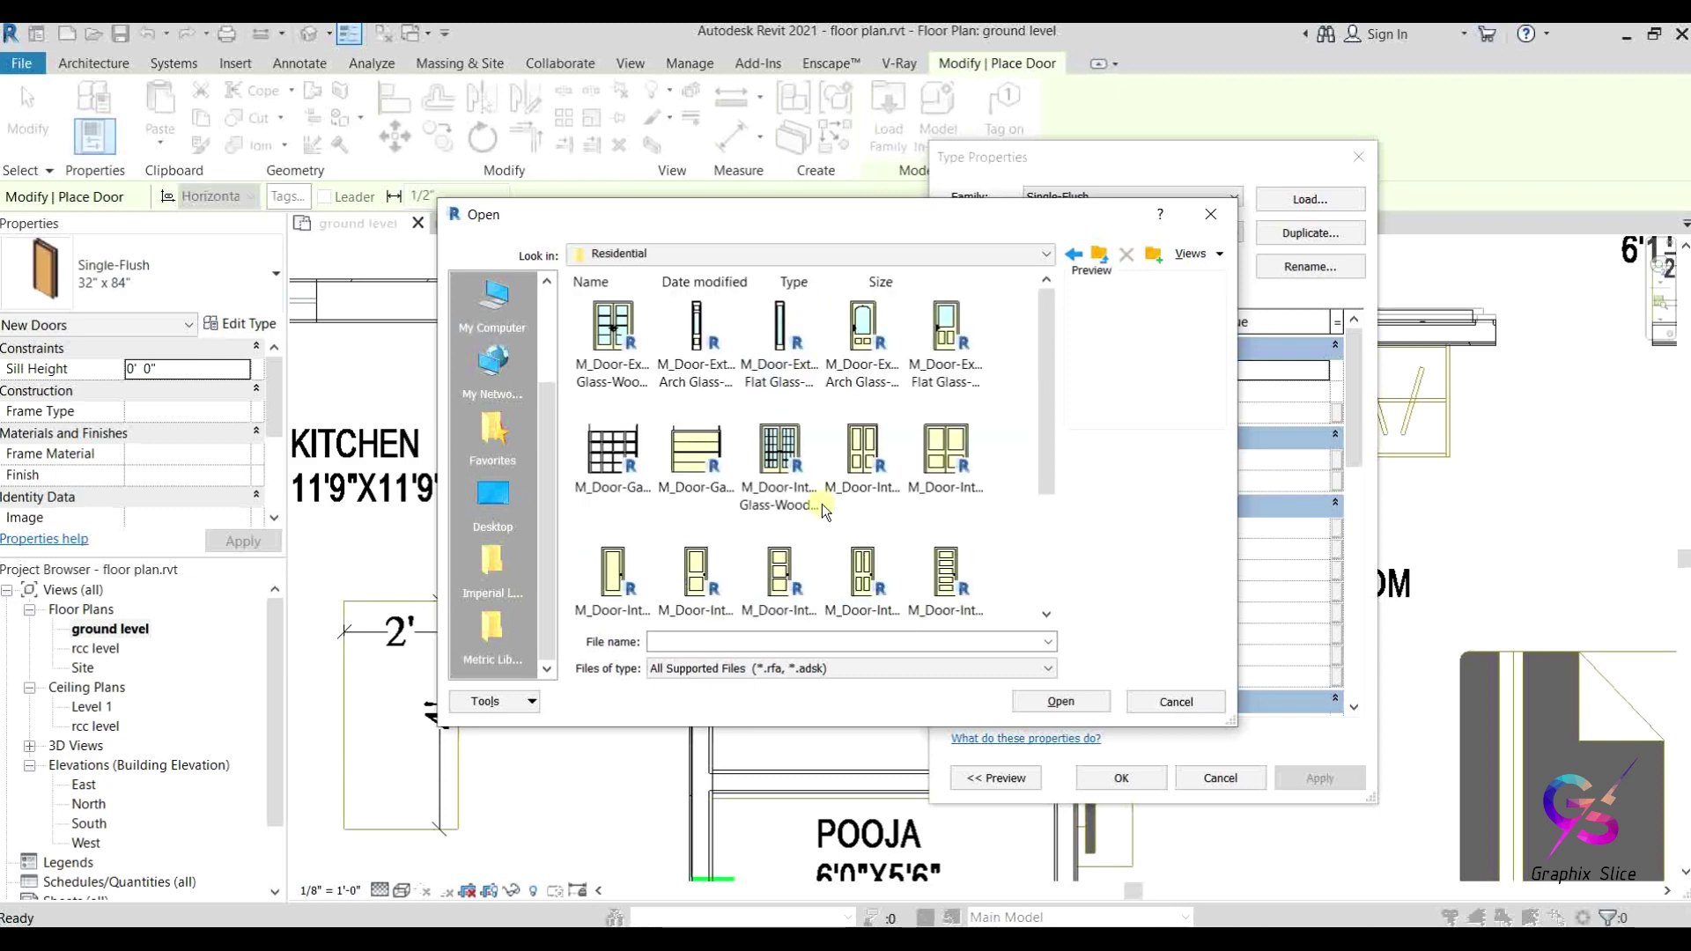
Step: Load the M_Door-Interior-Double-Full Glass-Wood family with the 1700 x 2000mm type
scroll(822, 504, "down", 2)
left_click(791, 500)
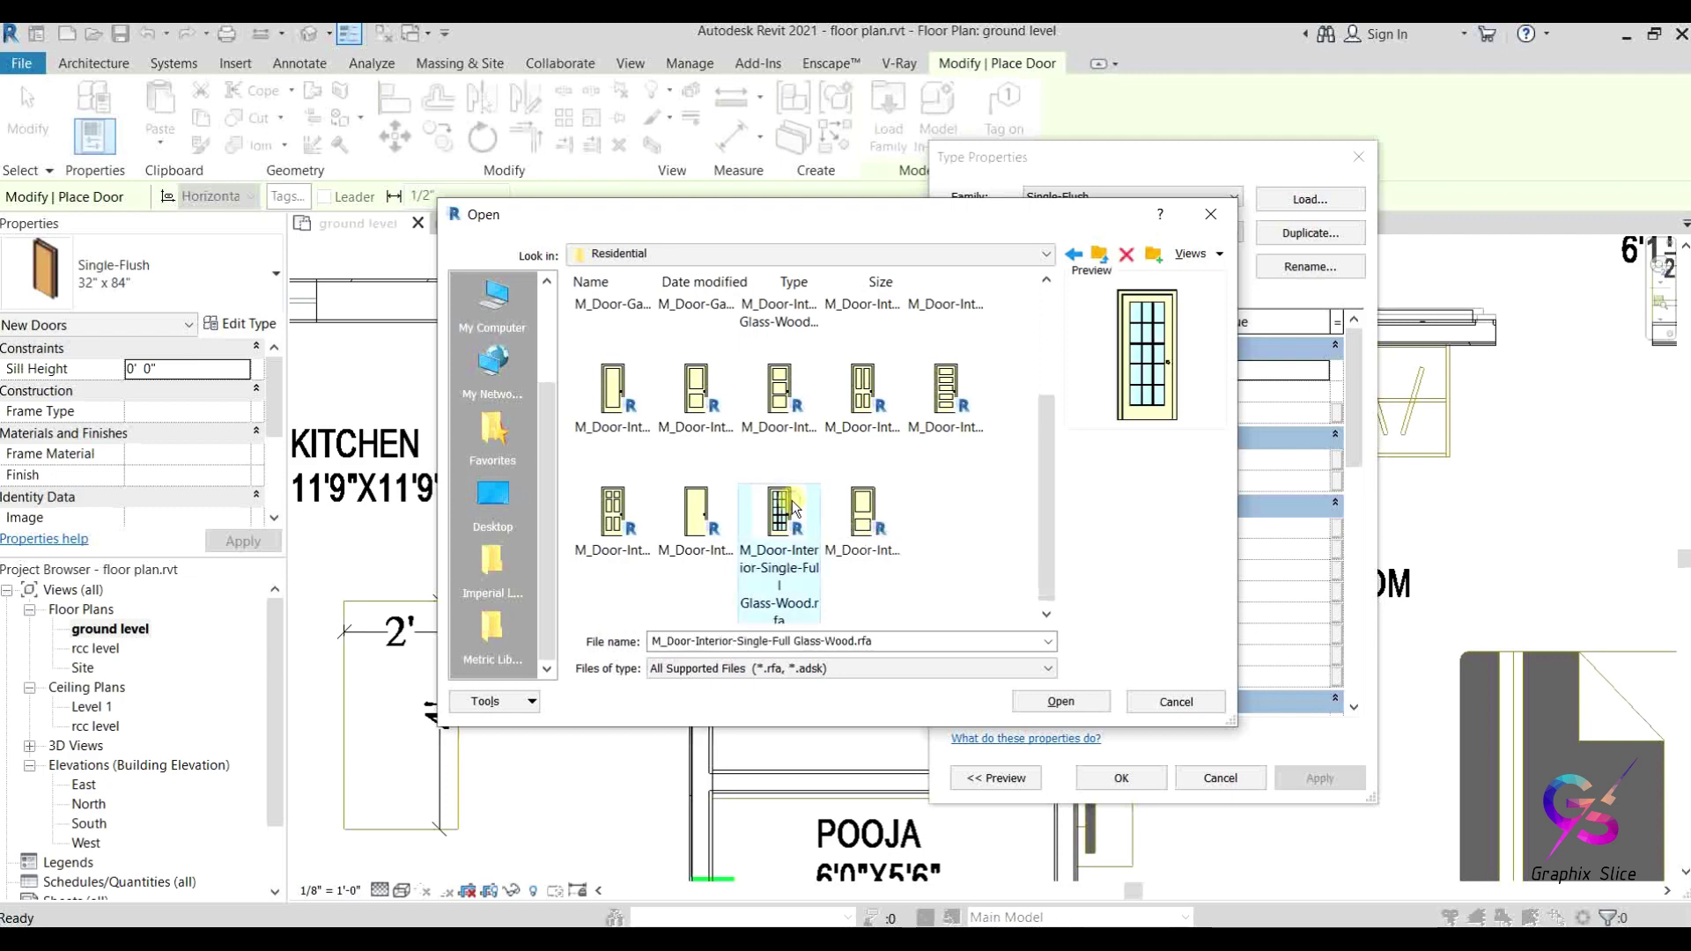
scroll(791, 500, "up", 1)
left_click(796, 462)
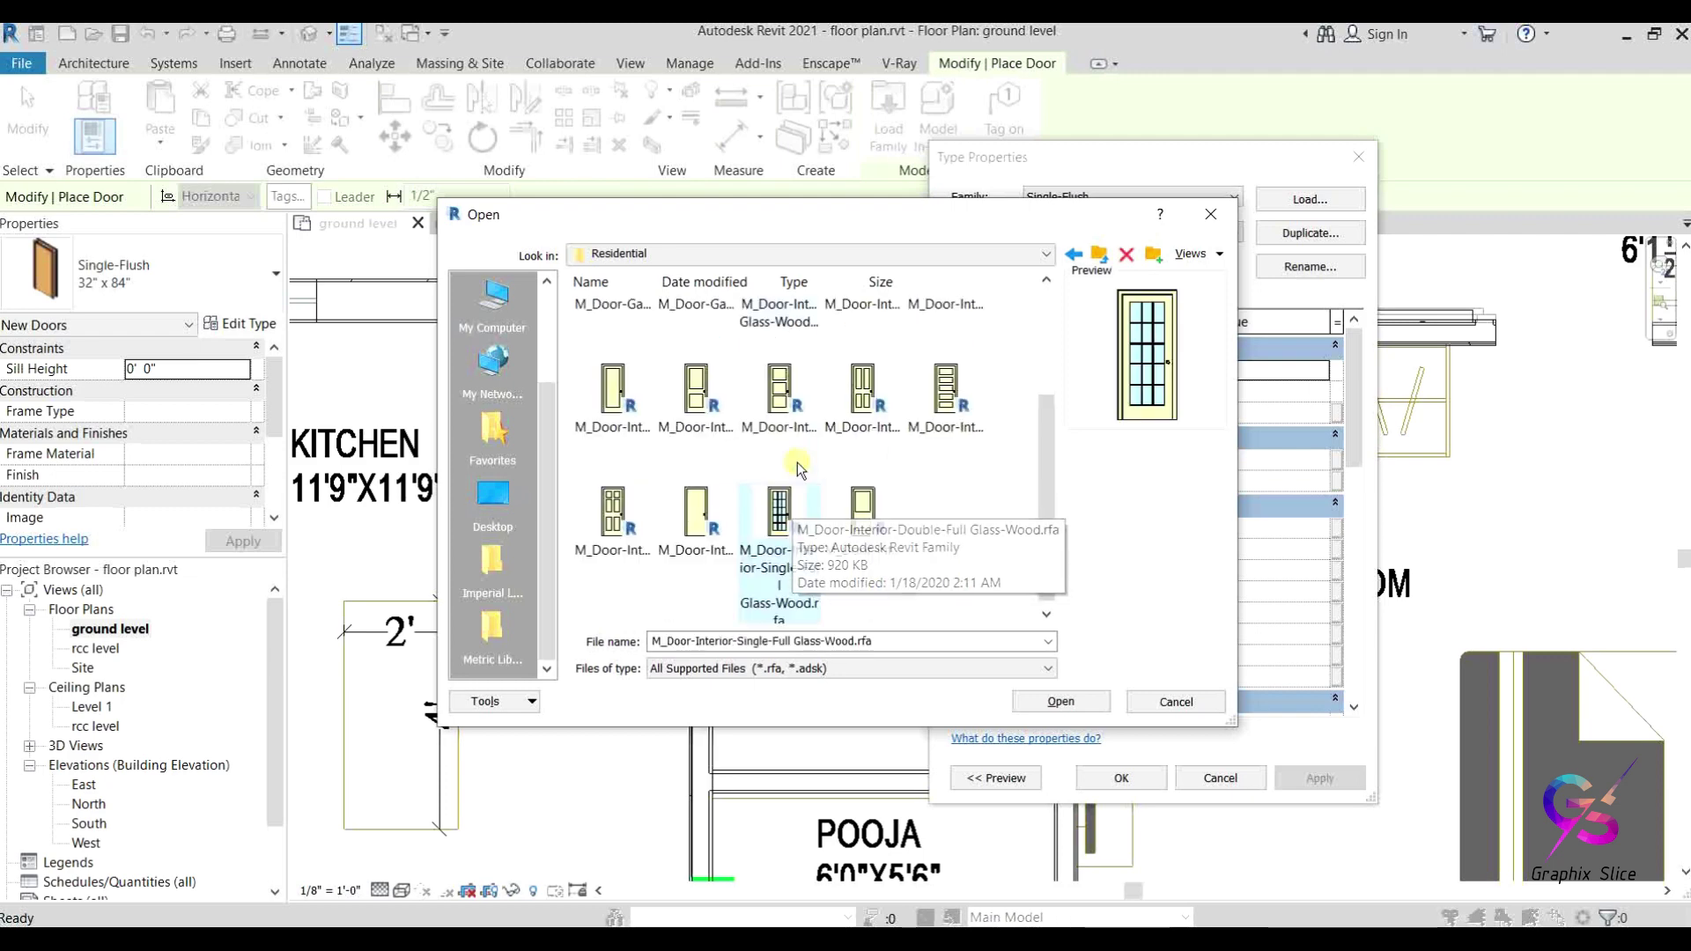
left_click(1035, 704)
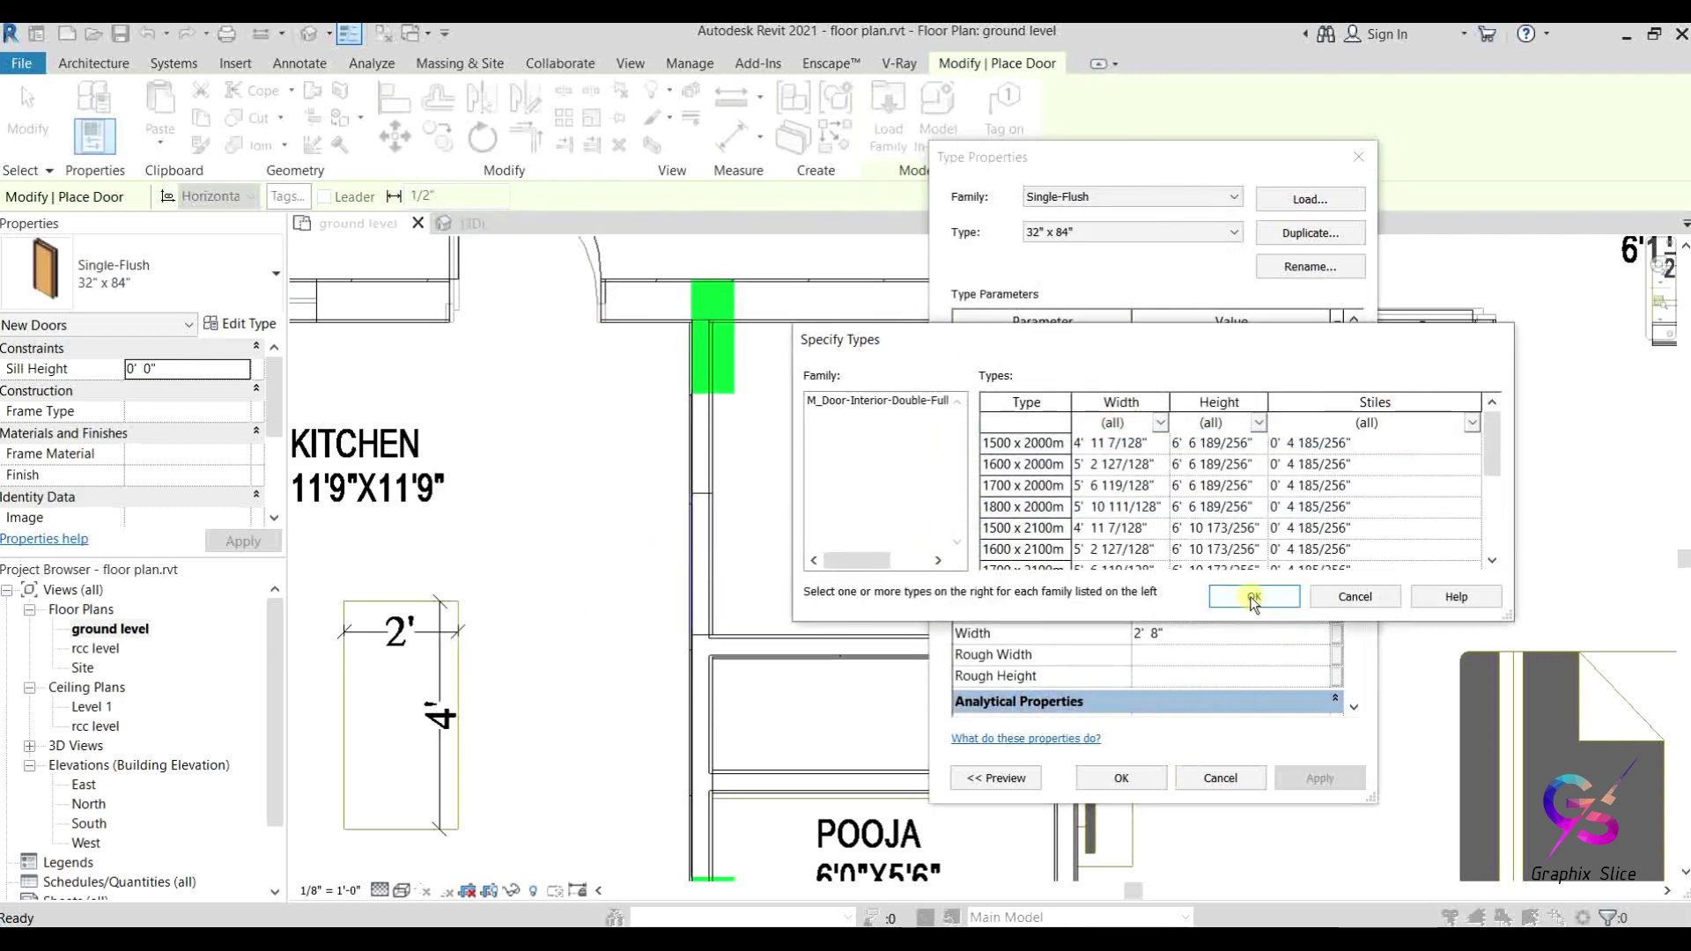
left_click(1030, 485)
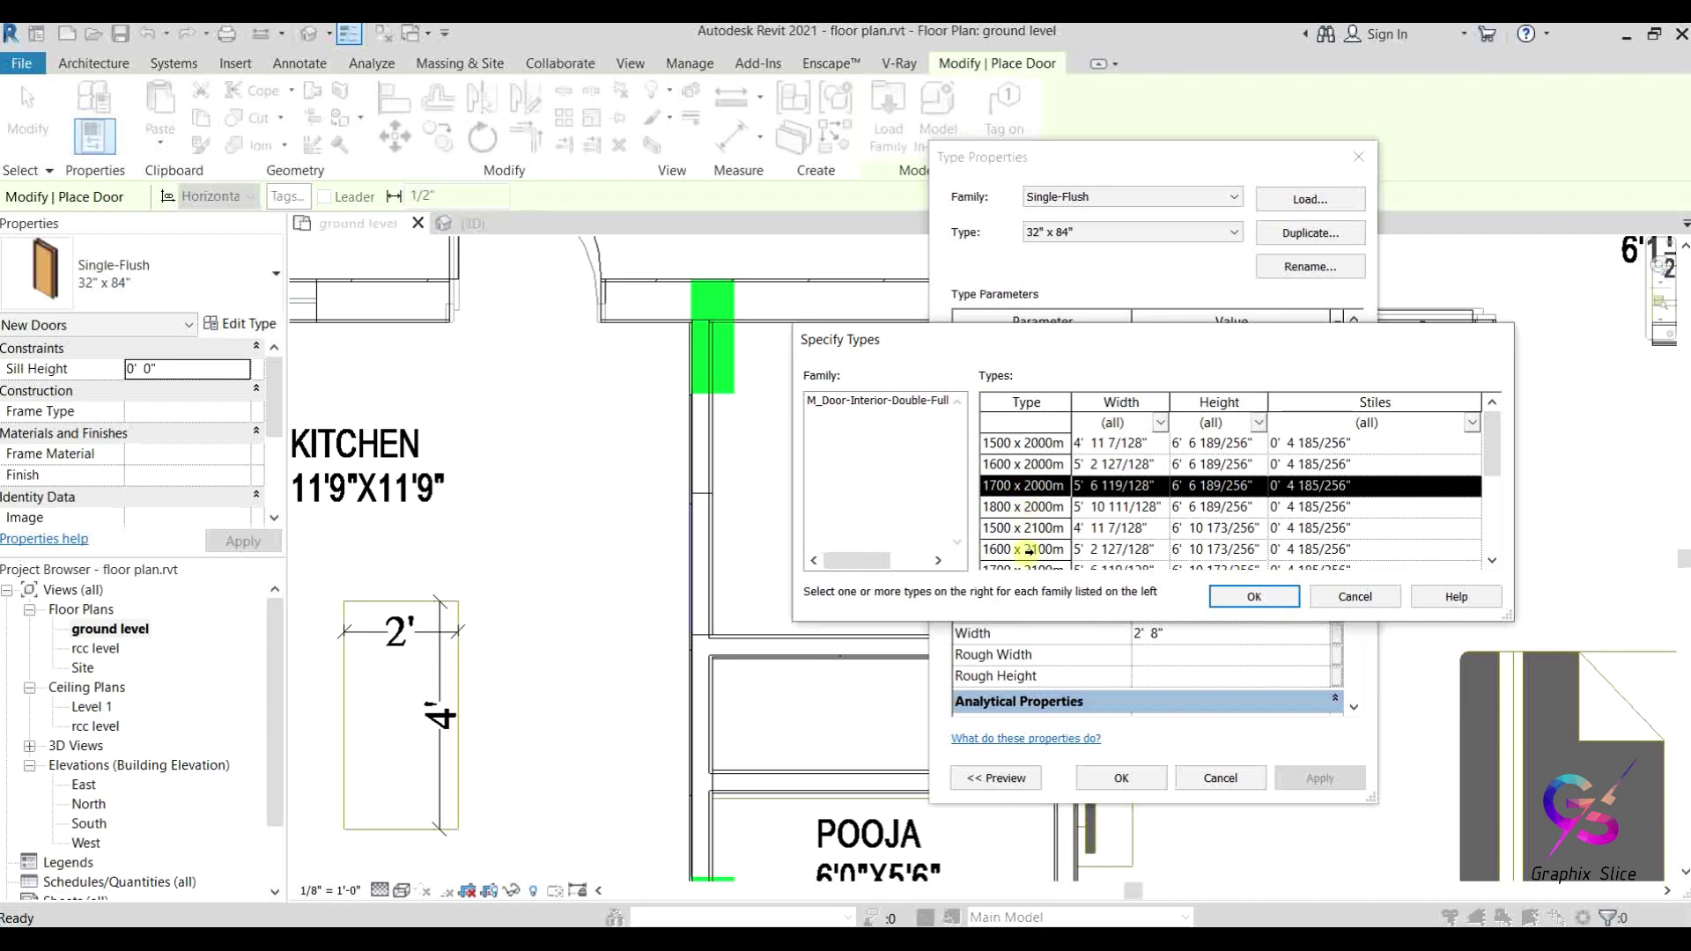
left_click(1258, 597)
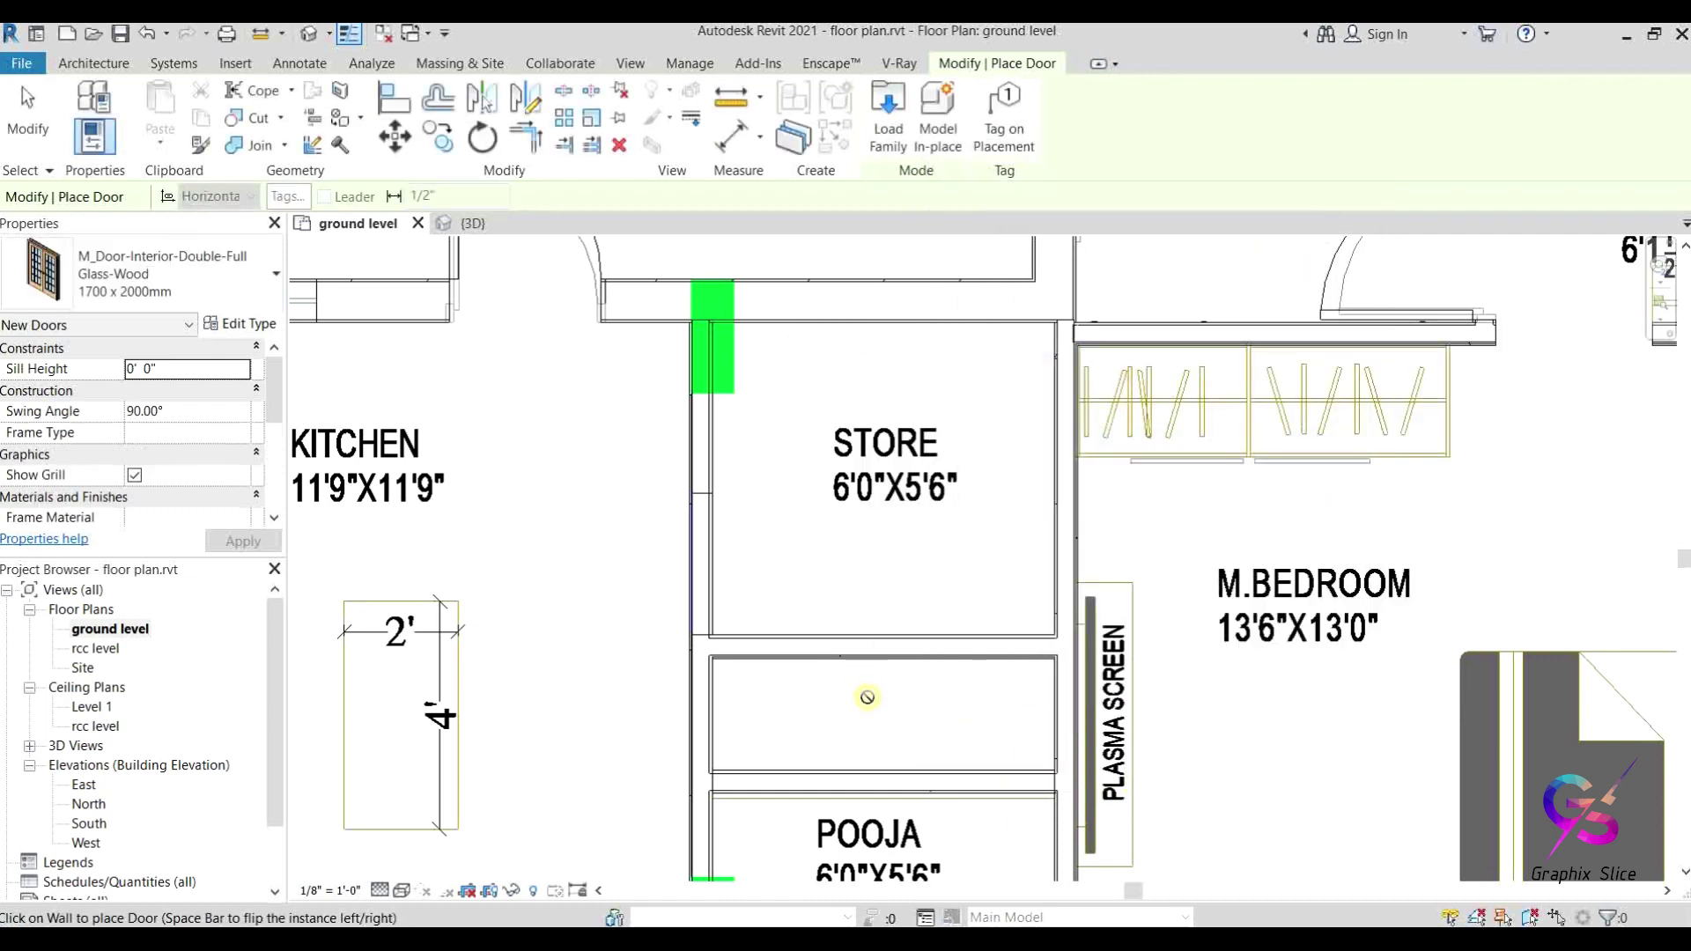
Step: Place the double glass-wood door in the Pooja room's wall facing Dining, about 3'-0" from the kitchen-side wall, and finish door placement
middle_click_drag(875, 664, 861, 439)
left_click(859, 763)
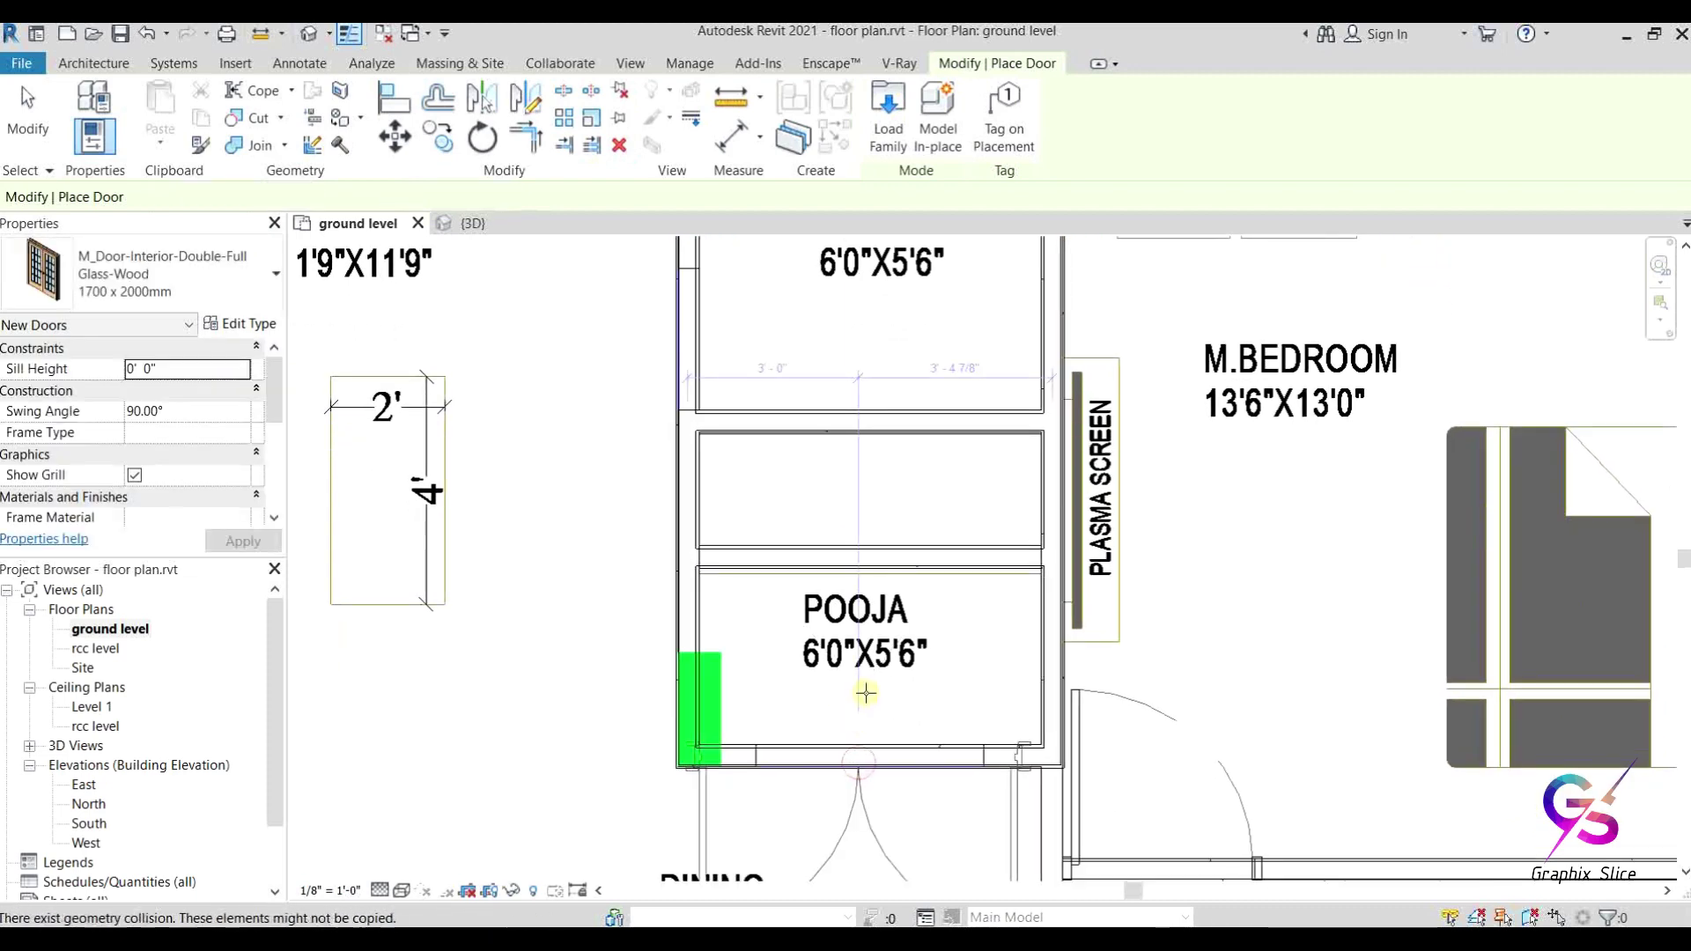
right_click(593, 439)
left_click(620, 450)
Step: Set the type width of the Pooja room's double door to 4' 0"
left_click(870, 817)
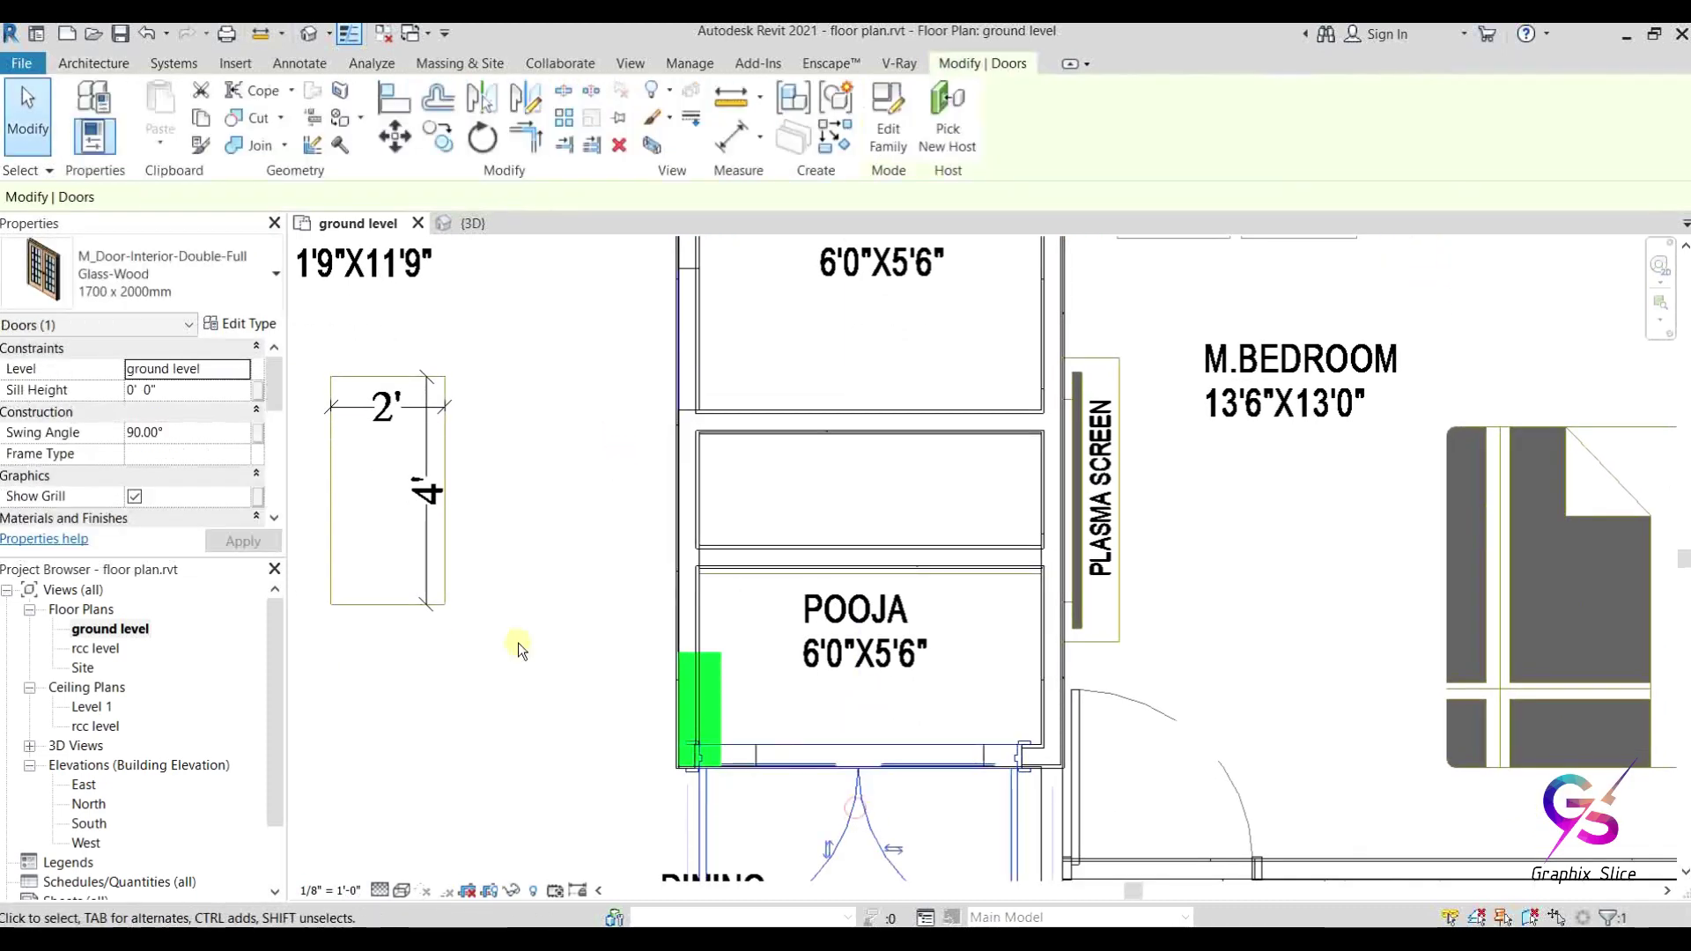
left_click(178, 273)
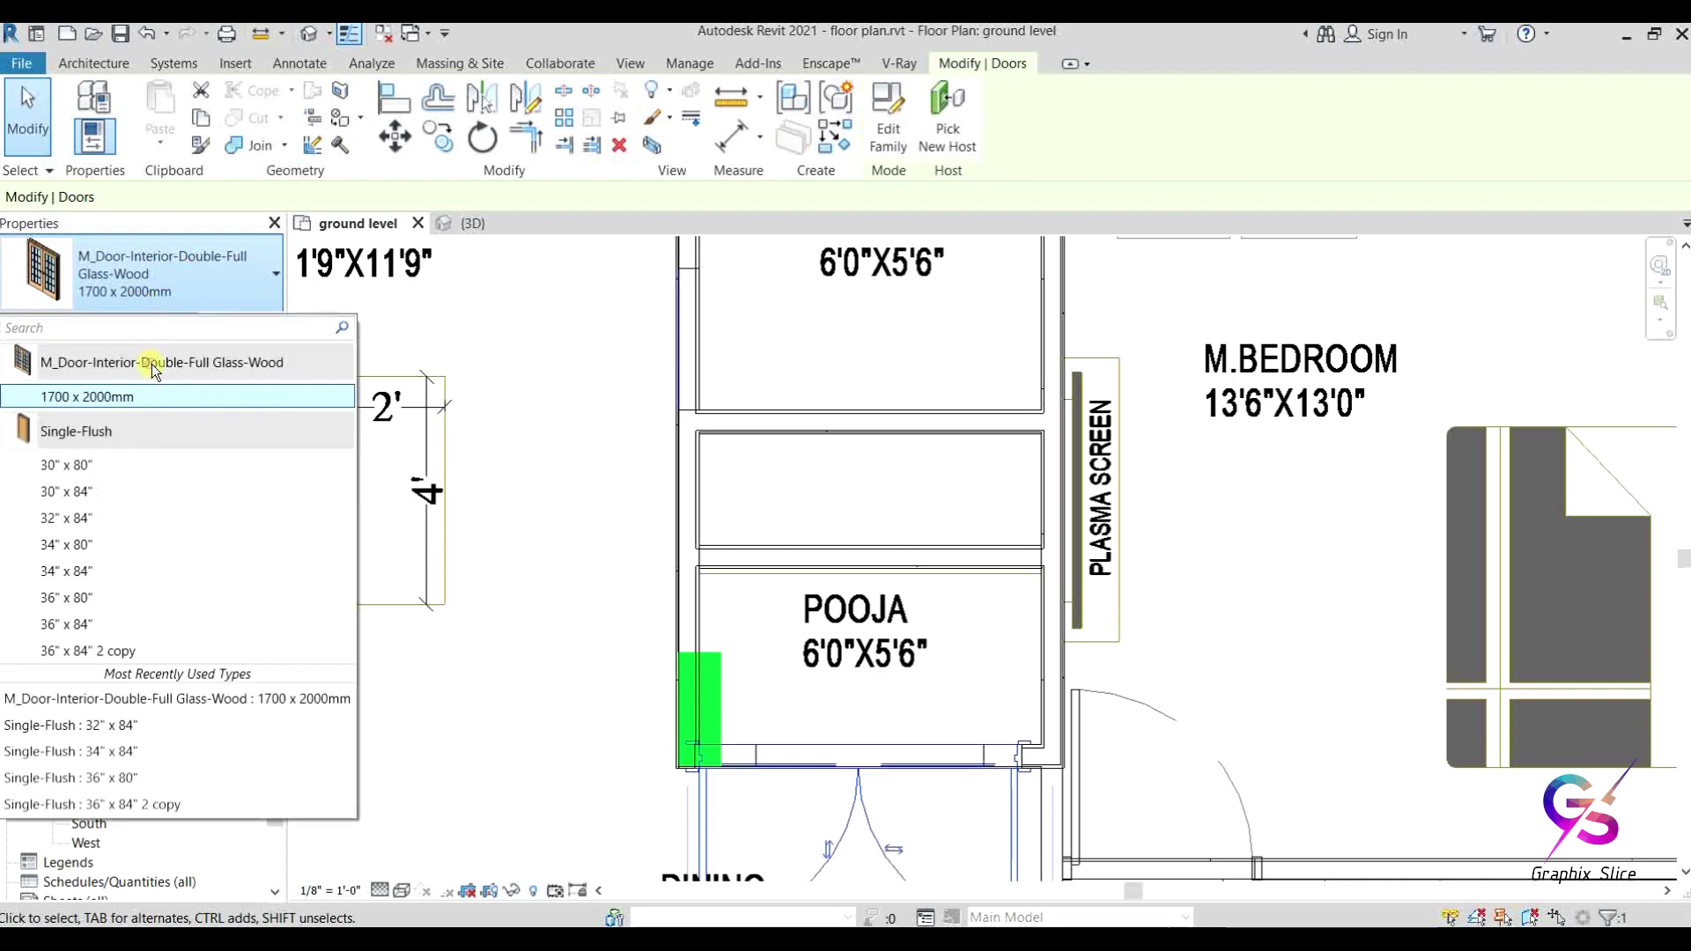
left_click(168, 235)
left_click(246, 324)
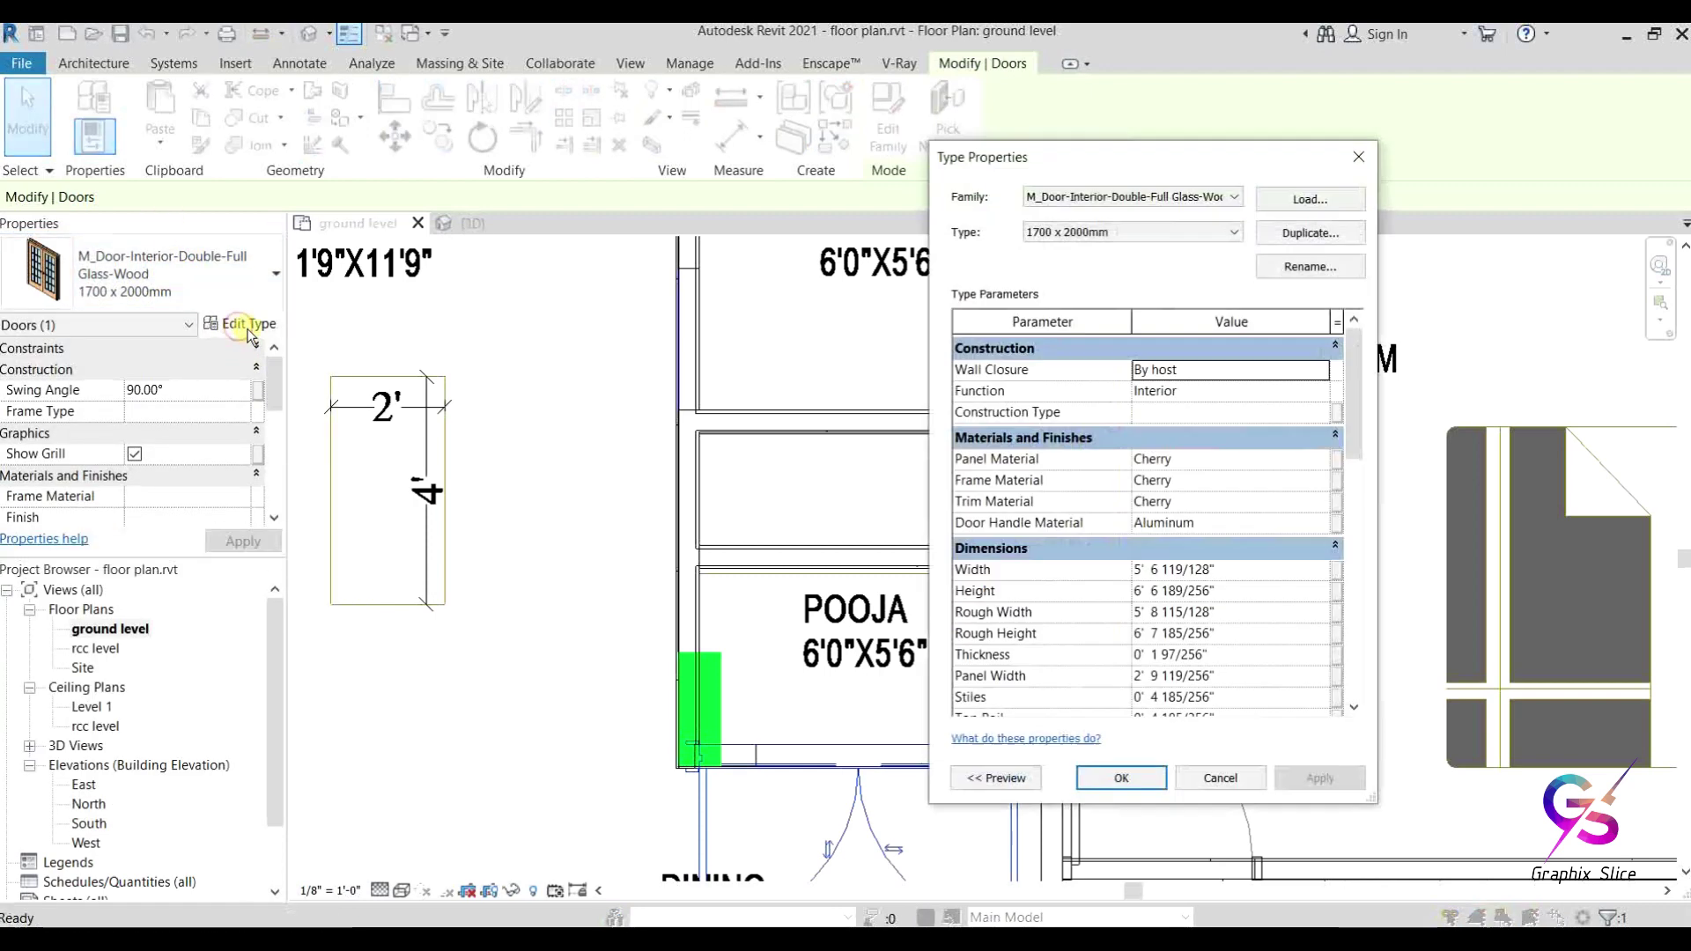
left_click_drag(1358, 420, 1358, 442)
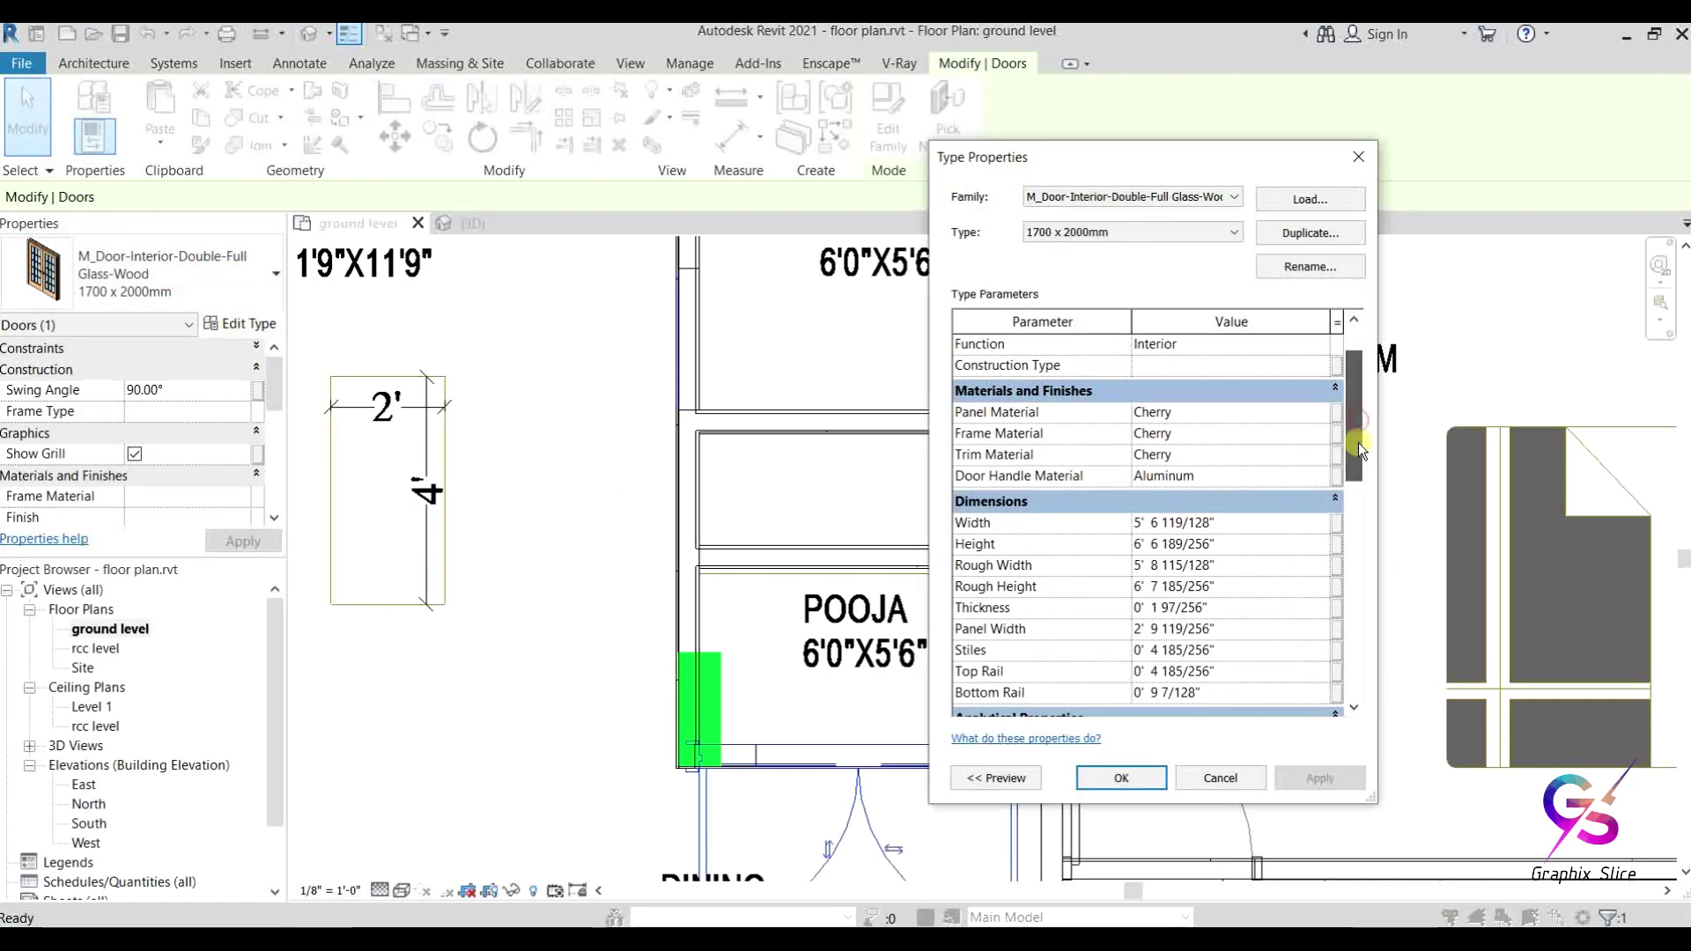
left_click(1265, 522)
type("4'  0")
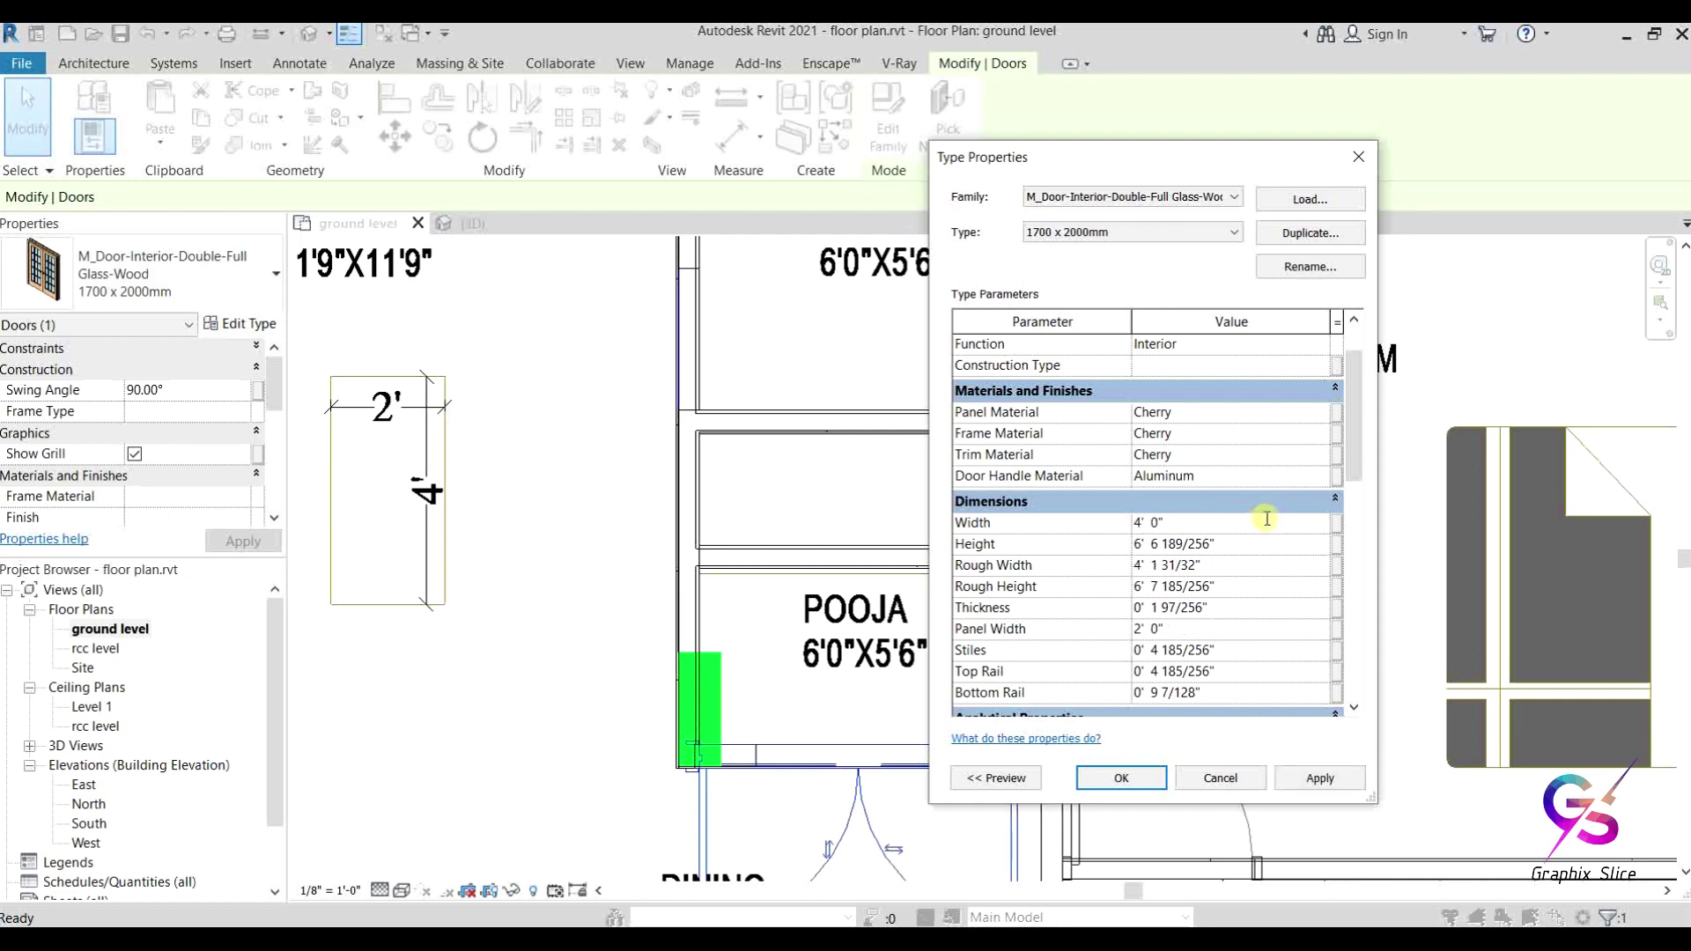
left_click(1317, 782)
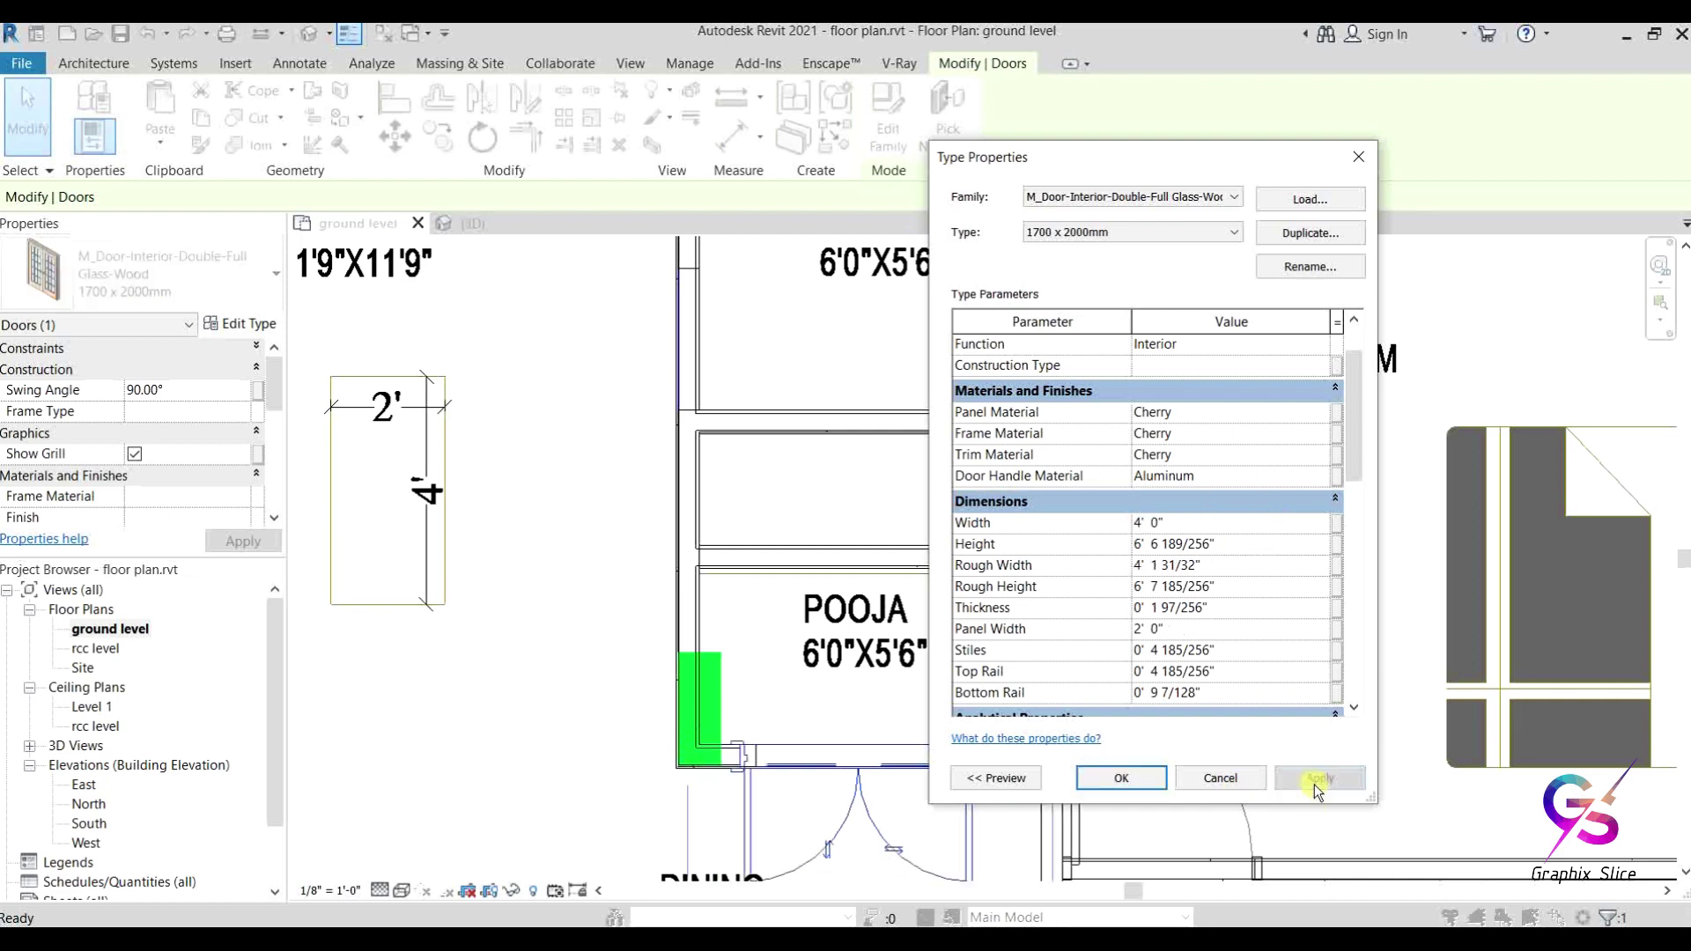
left_click(1125, 780)
left_click(504, 738)
Step: Flip the Pooja double door so its leaves swing into the Pooja room
scroll(447, 720, "down", 2)
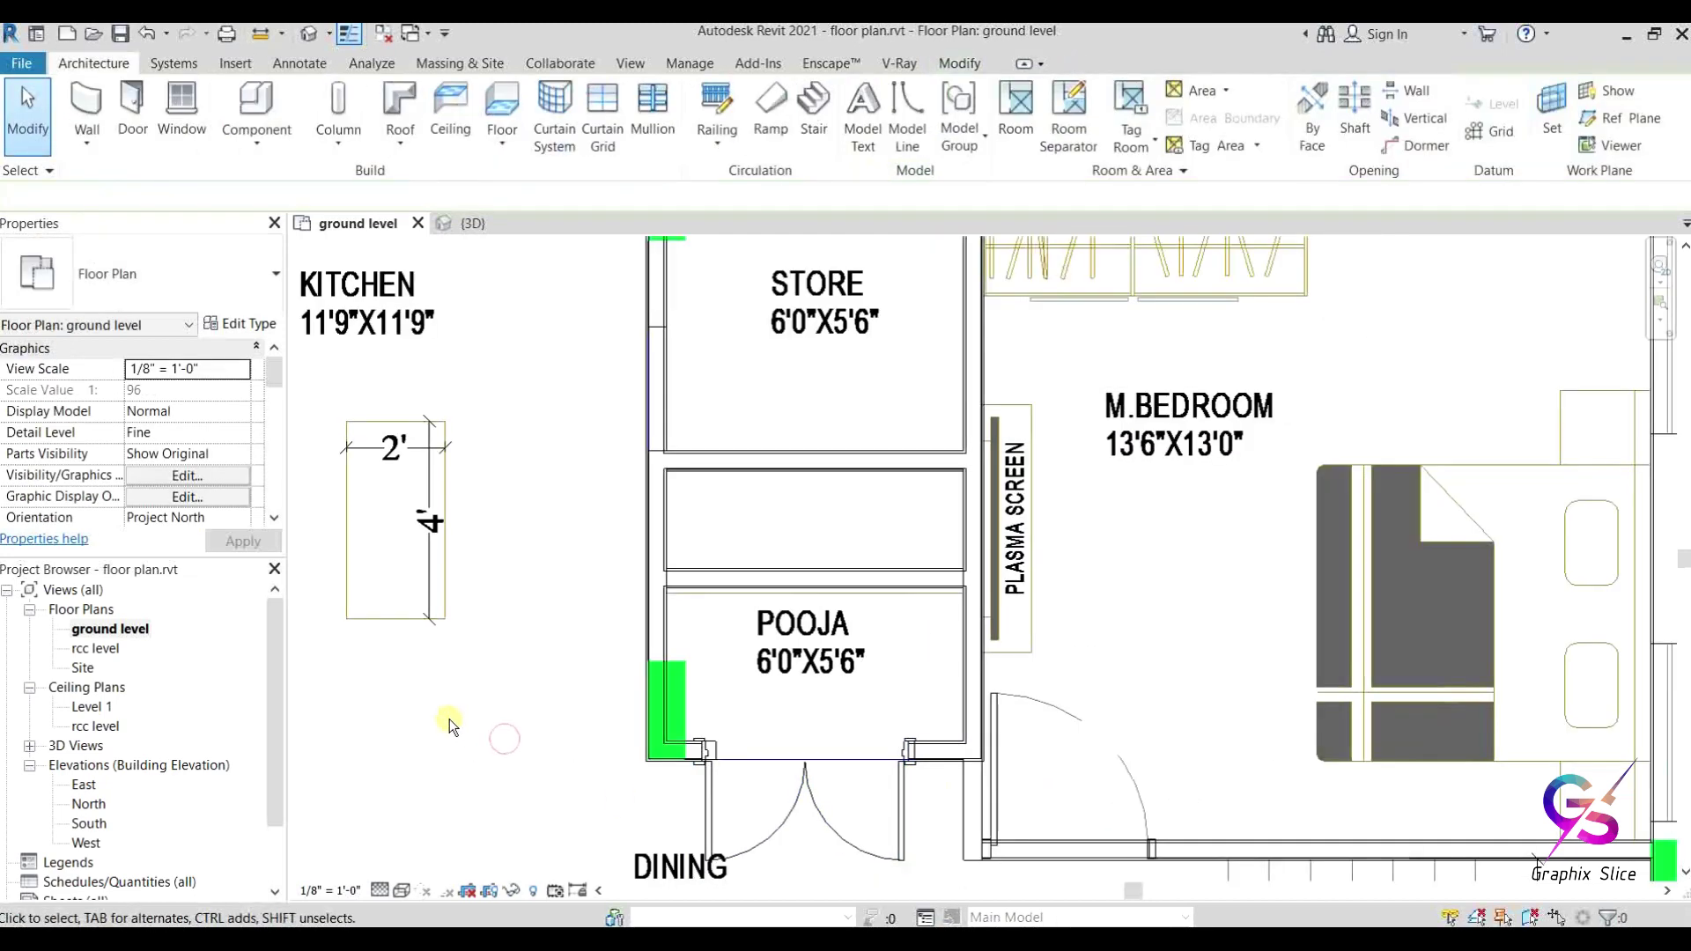
middle_click_drag(785, 854, 789, 816)
scroll(647, 752, "up", 2)
middle_click_drag(525, 704, 576, 889)
scroll(680, 753, "down", 1)
middle_click_drag(823, 752, 815, 638)
left_click(787, 785)
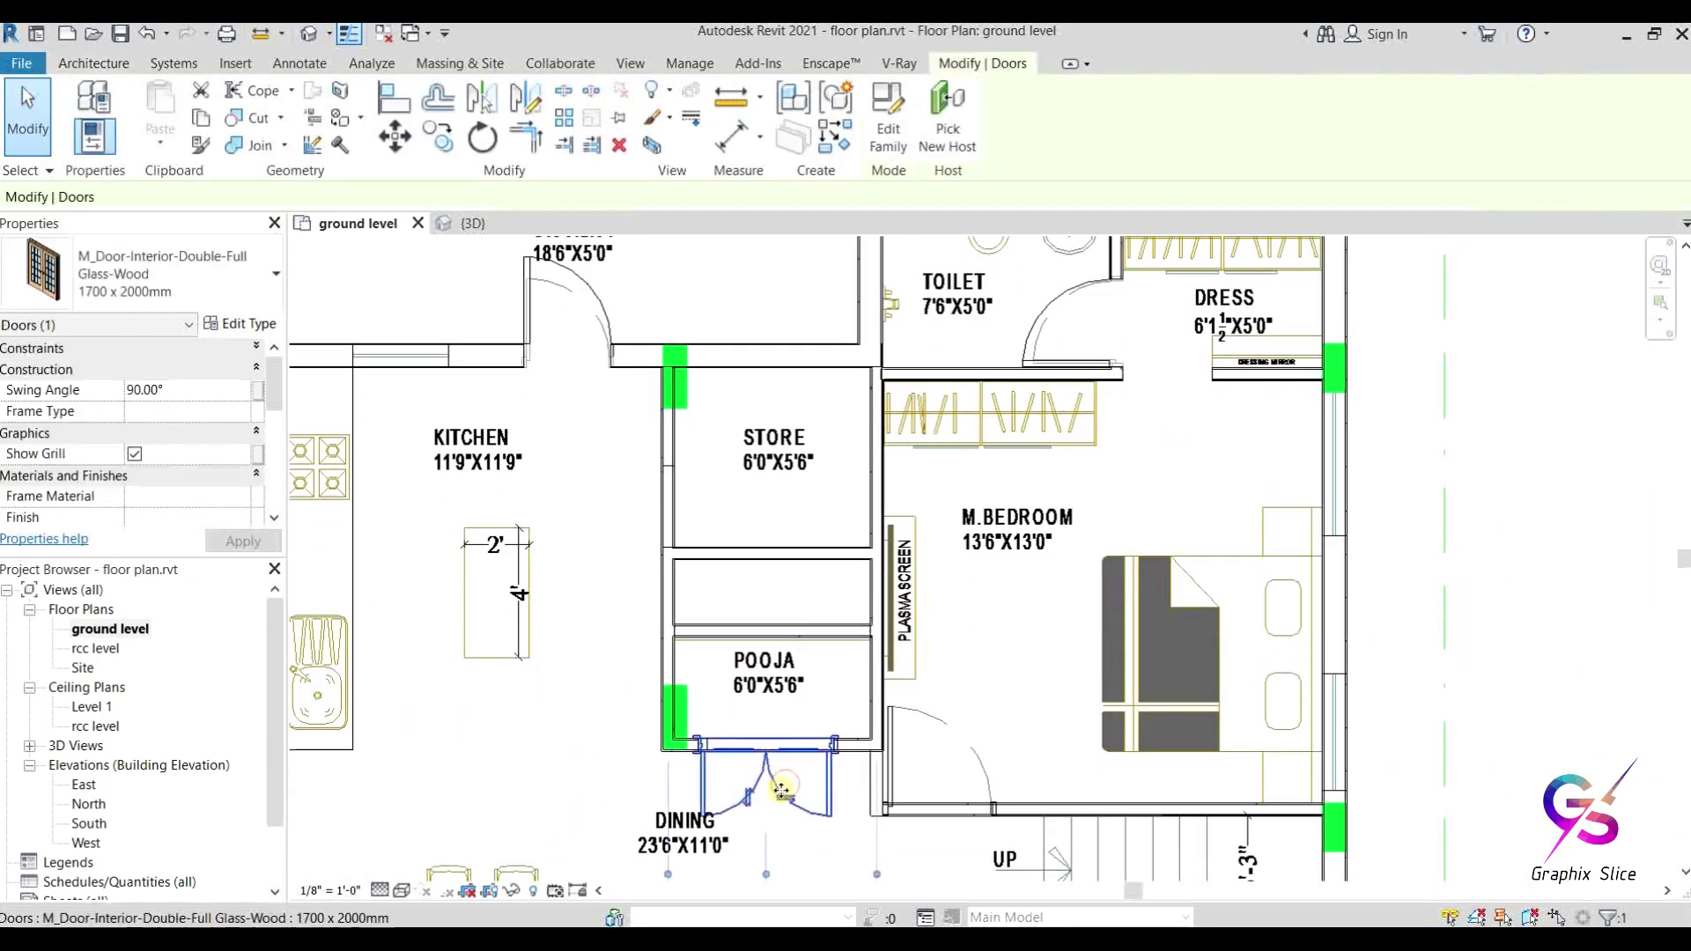
left_click(748, 794)
left_click(714, 796)
middle_click_drag(714, 796, 743, 908)
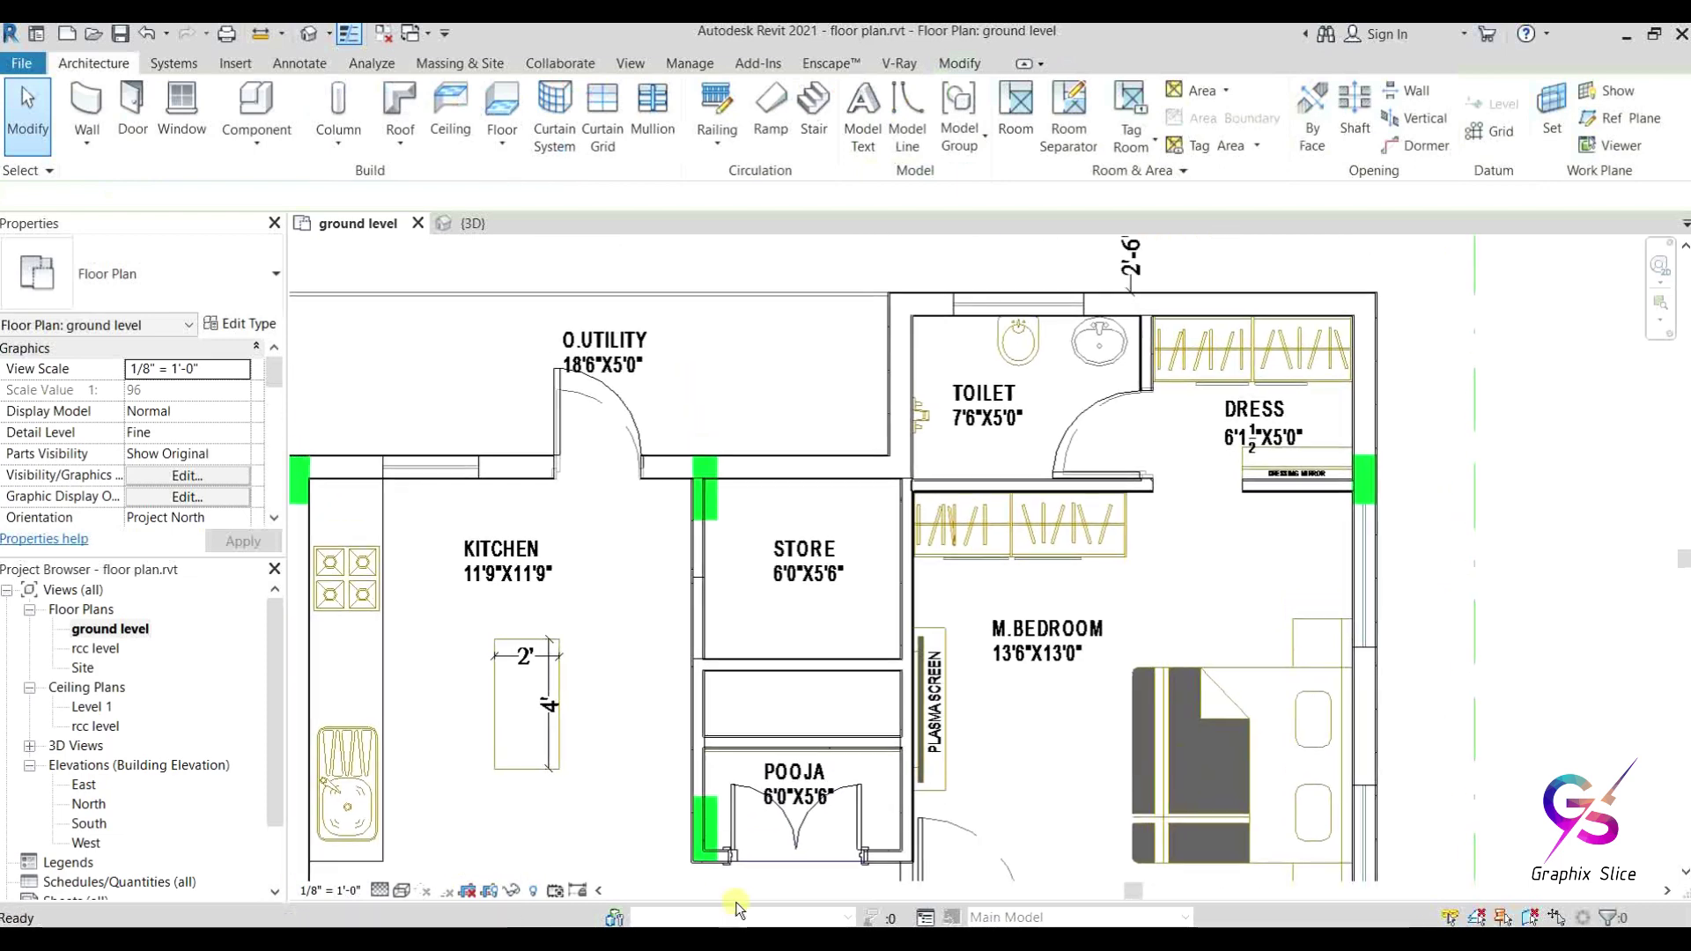
Step: Start another door and choose M_Door-Interior-Single-Flush_Panel-Wood from the Residential door families for loading
scroll(702, 765, "up", 2)
middle_click_drag(588, 490, 587, 626)
left_click(132, 108)
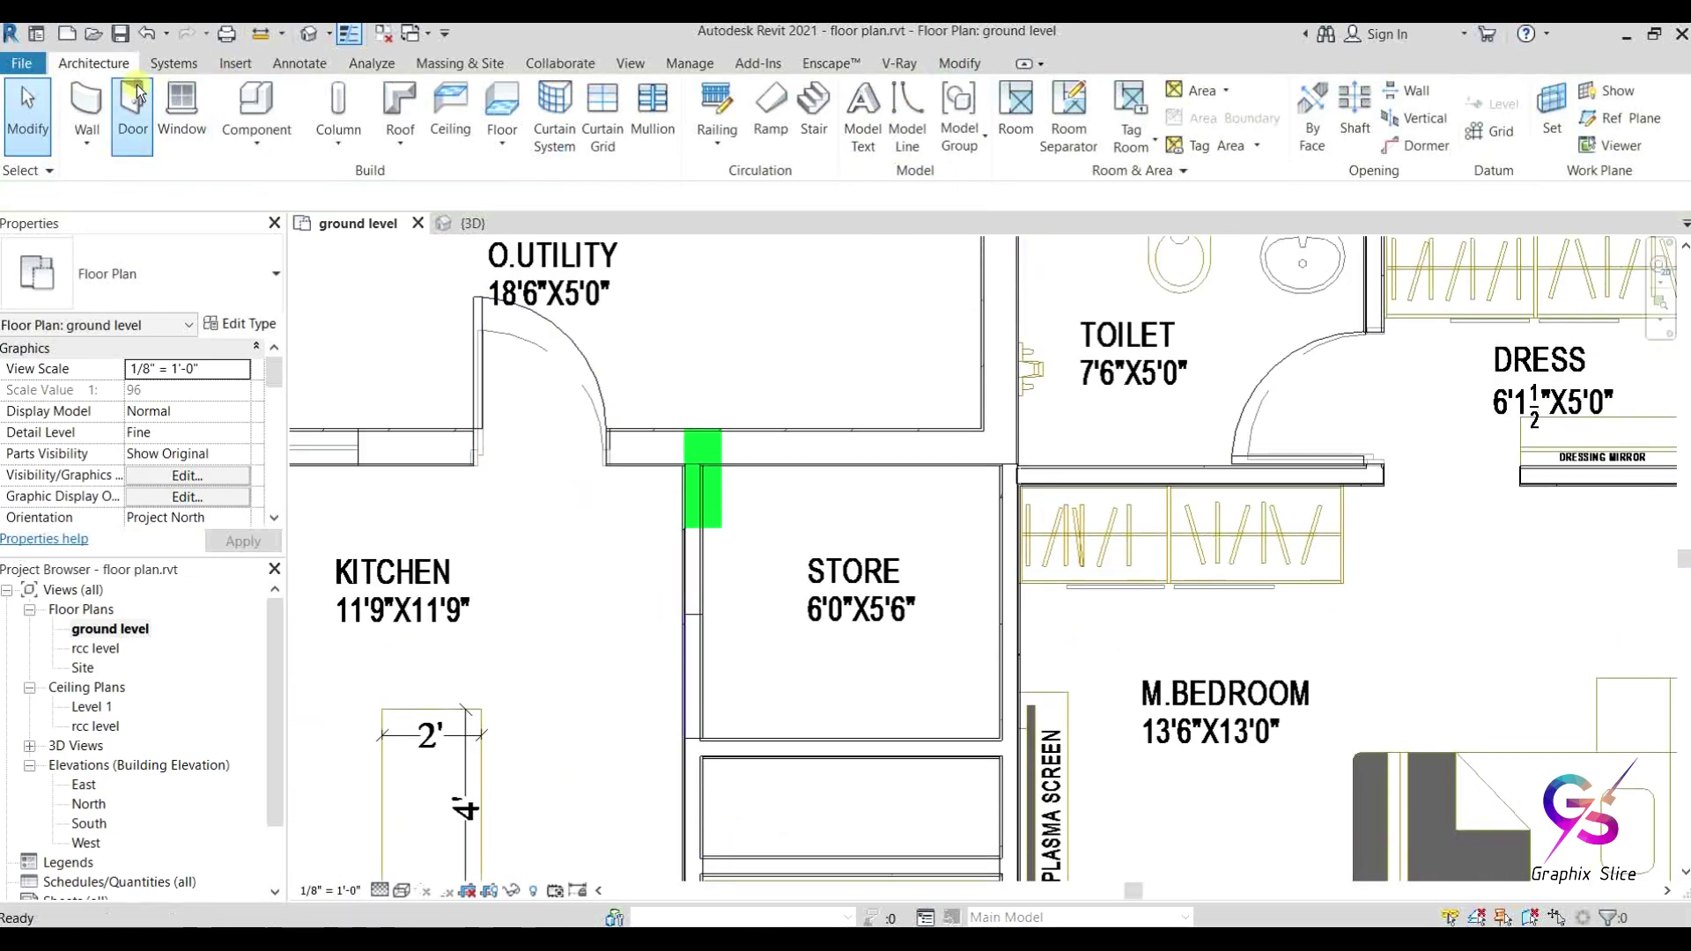
left_click(239, 323)
left_click(1316, 204)
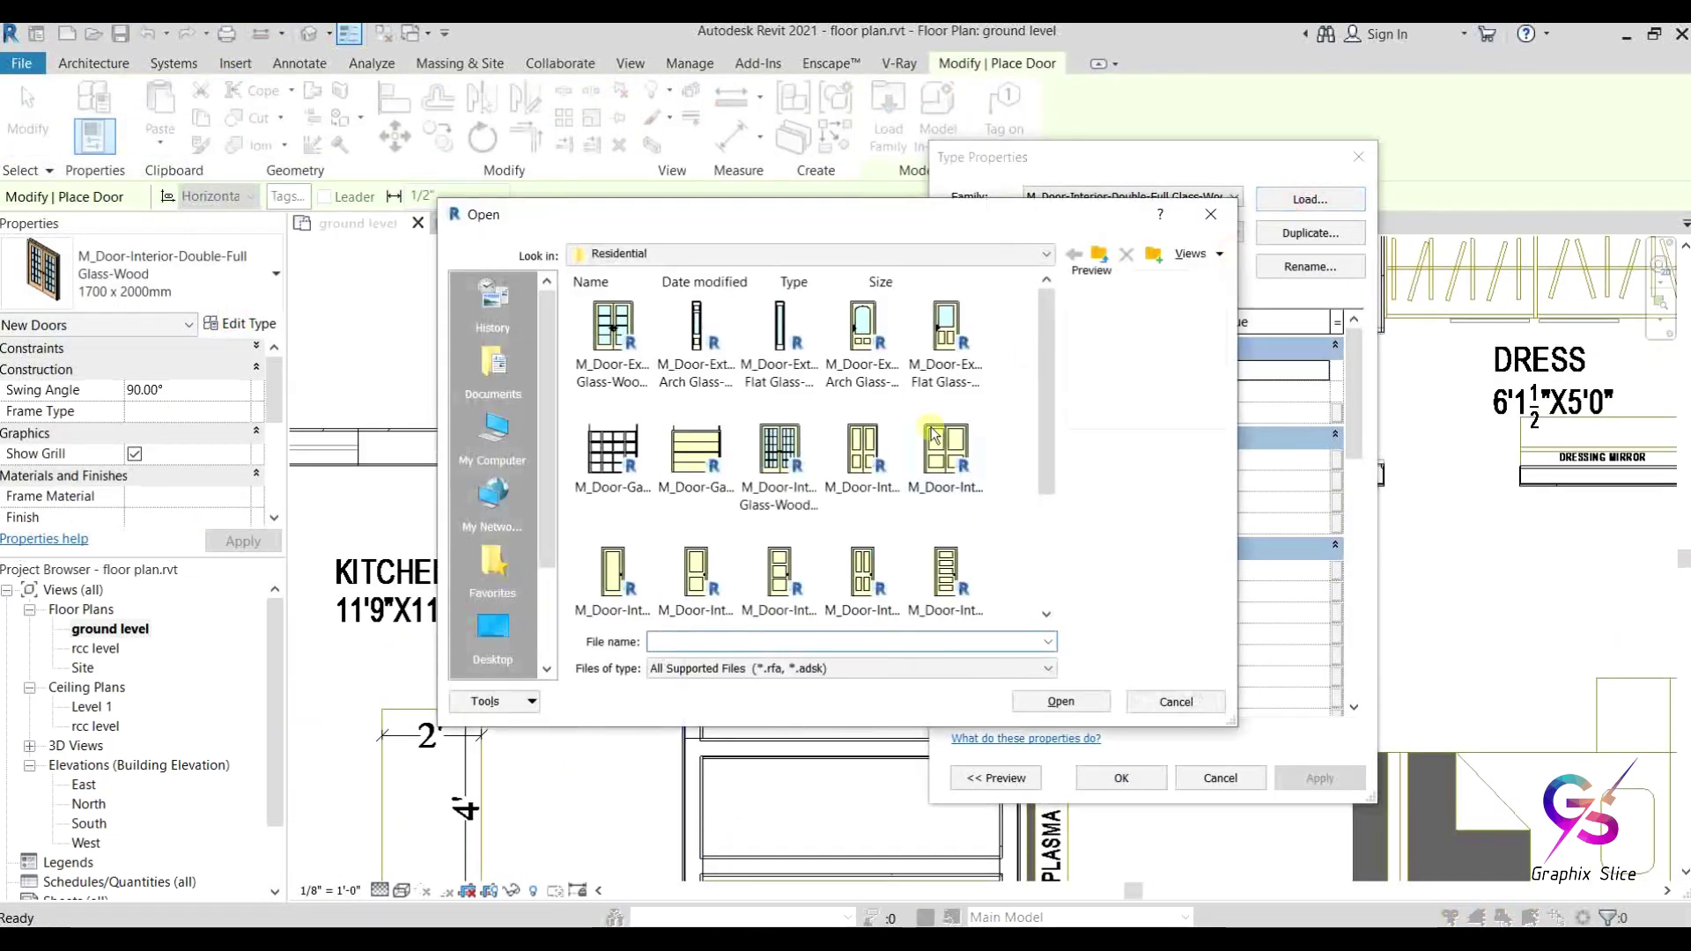
left_click(877, 451)
scroll(876, 450, "down", 1)
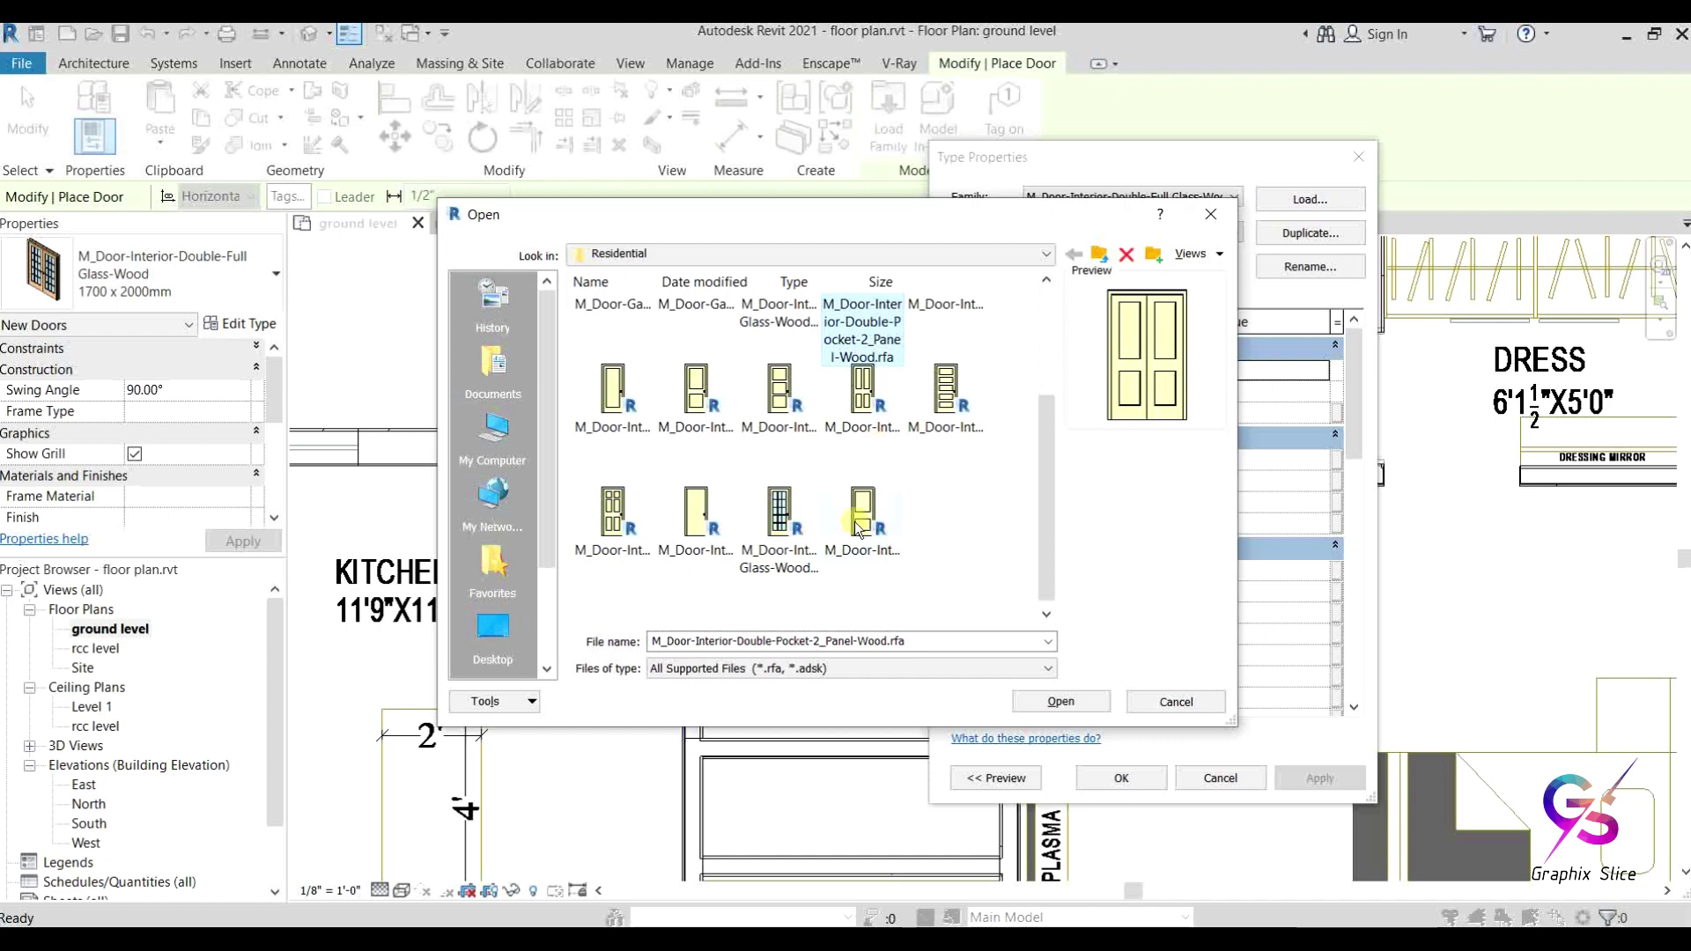
left_click(614, 389)
left_click(703, 560)
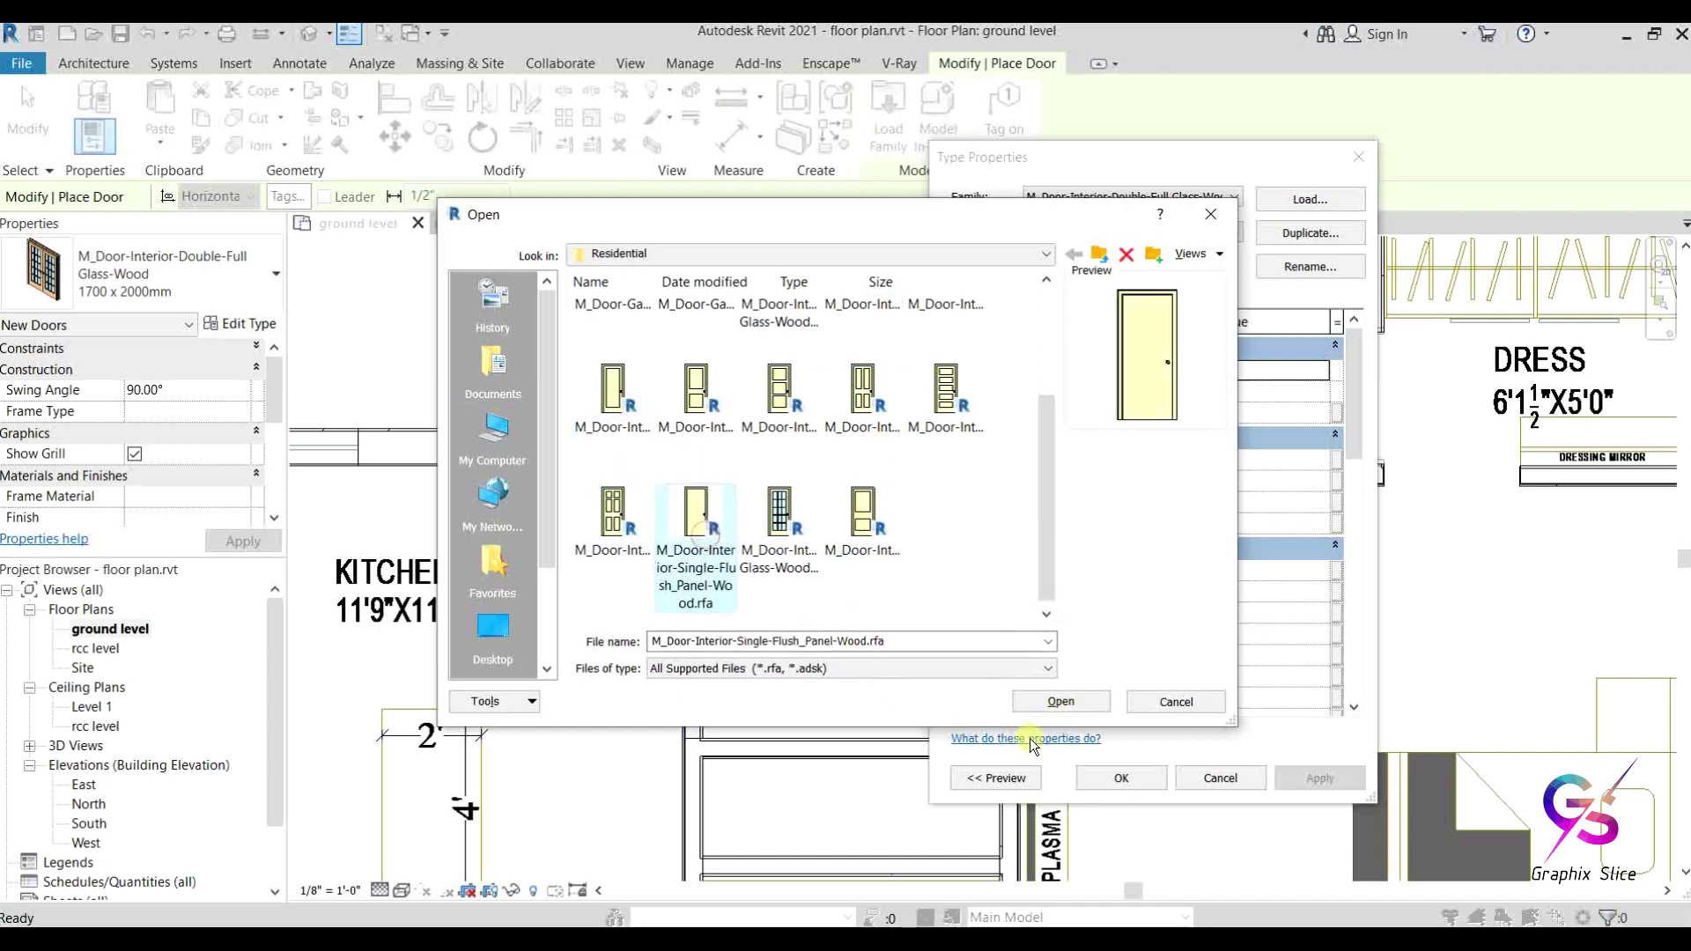
left_click(1060, 701)
Step: Load the 850 x 2400mm type of the single flush panel door and make it the door type for placement
scroll(1131, 518, "down", 10)
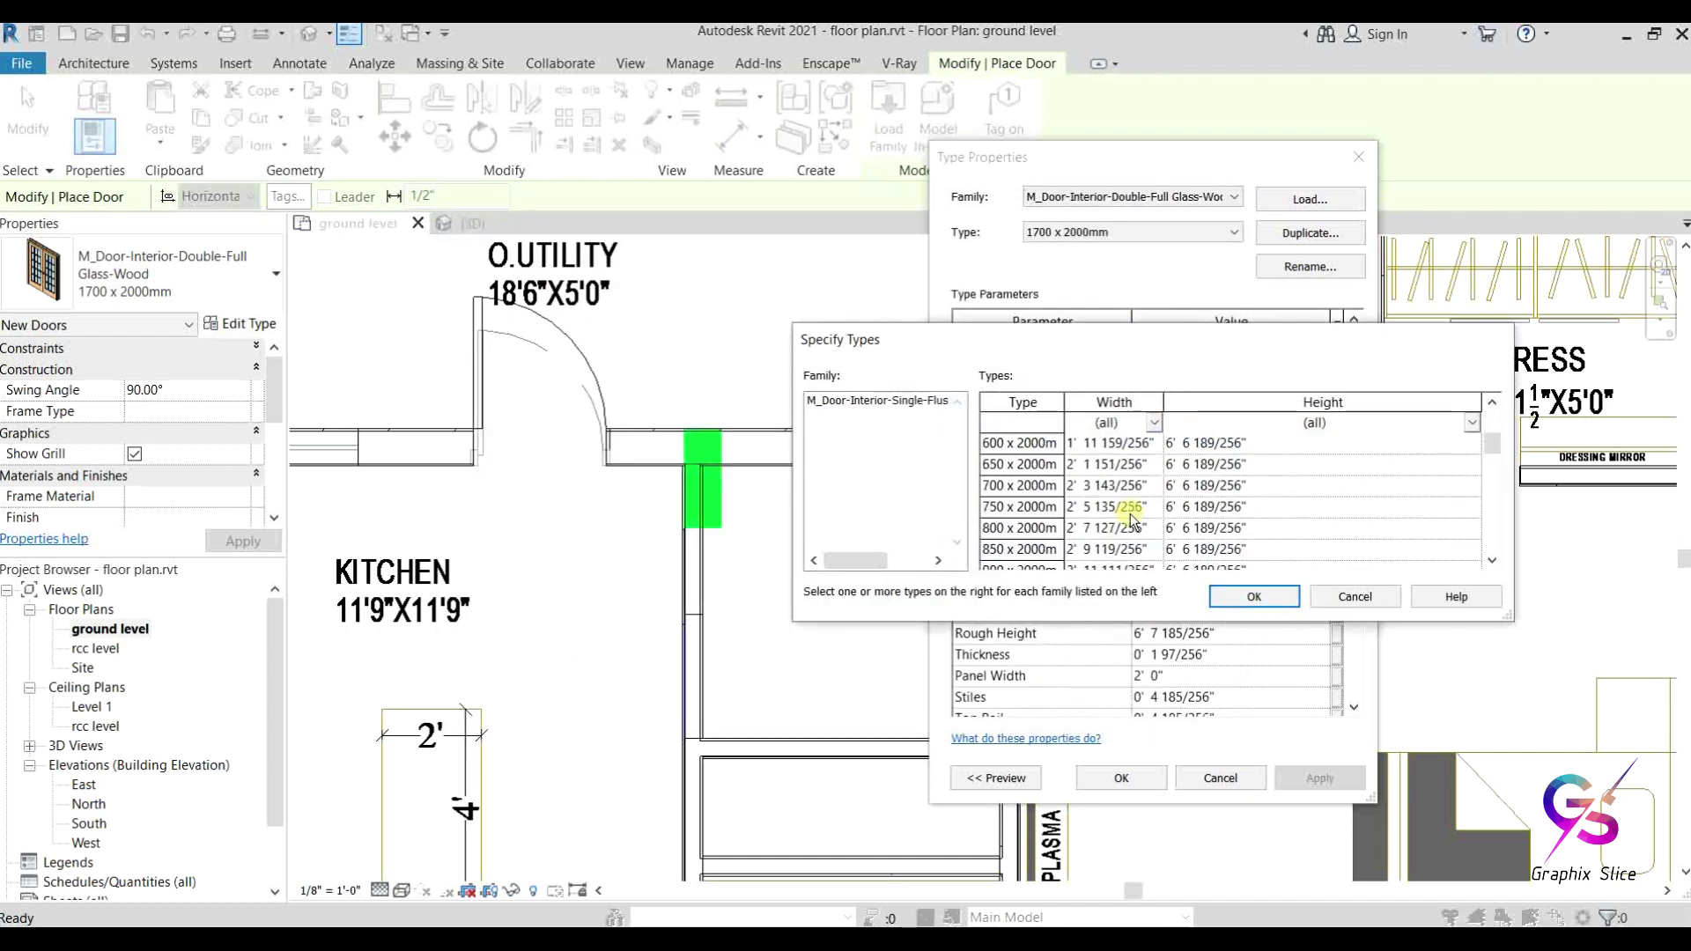
scroll(1132, 518, "down", 1)
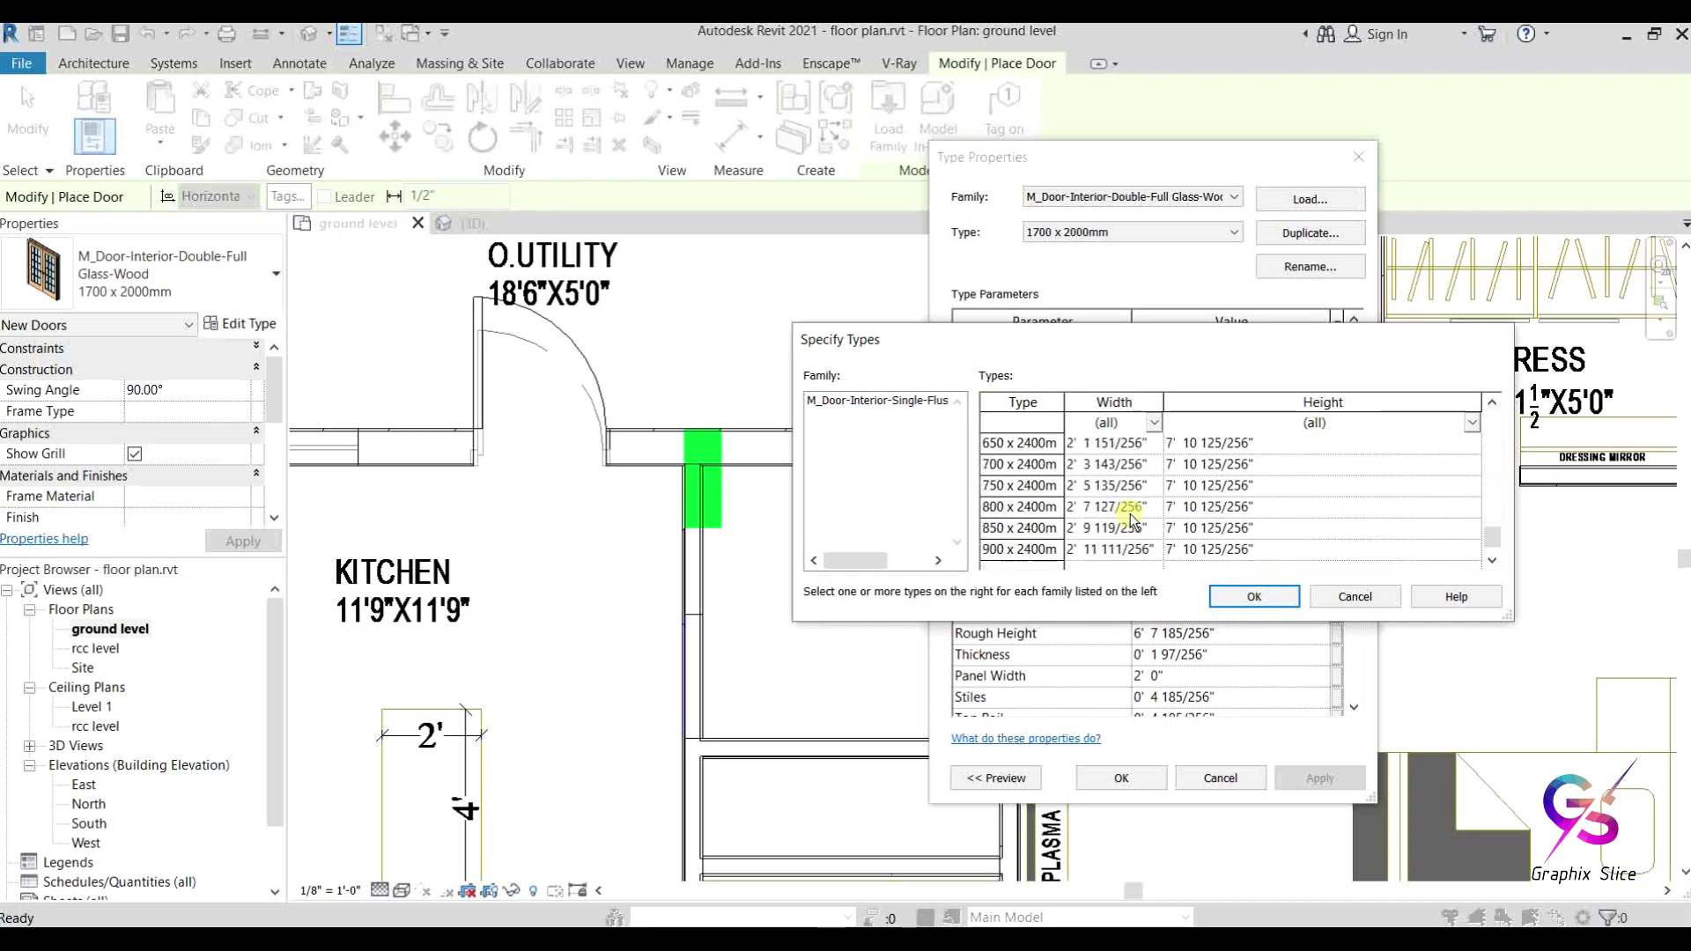
left_click(1099, 531)
left_click(1252, 597)
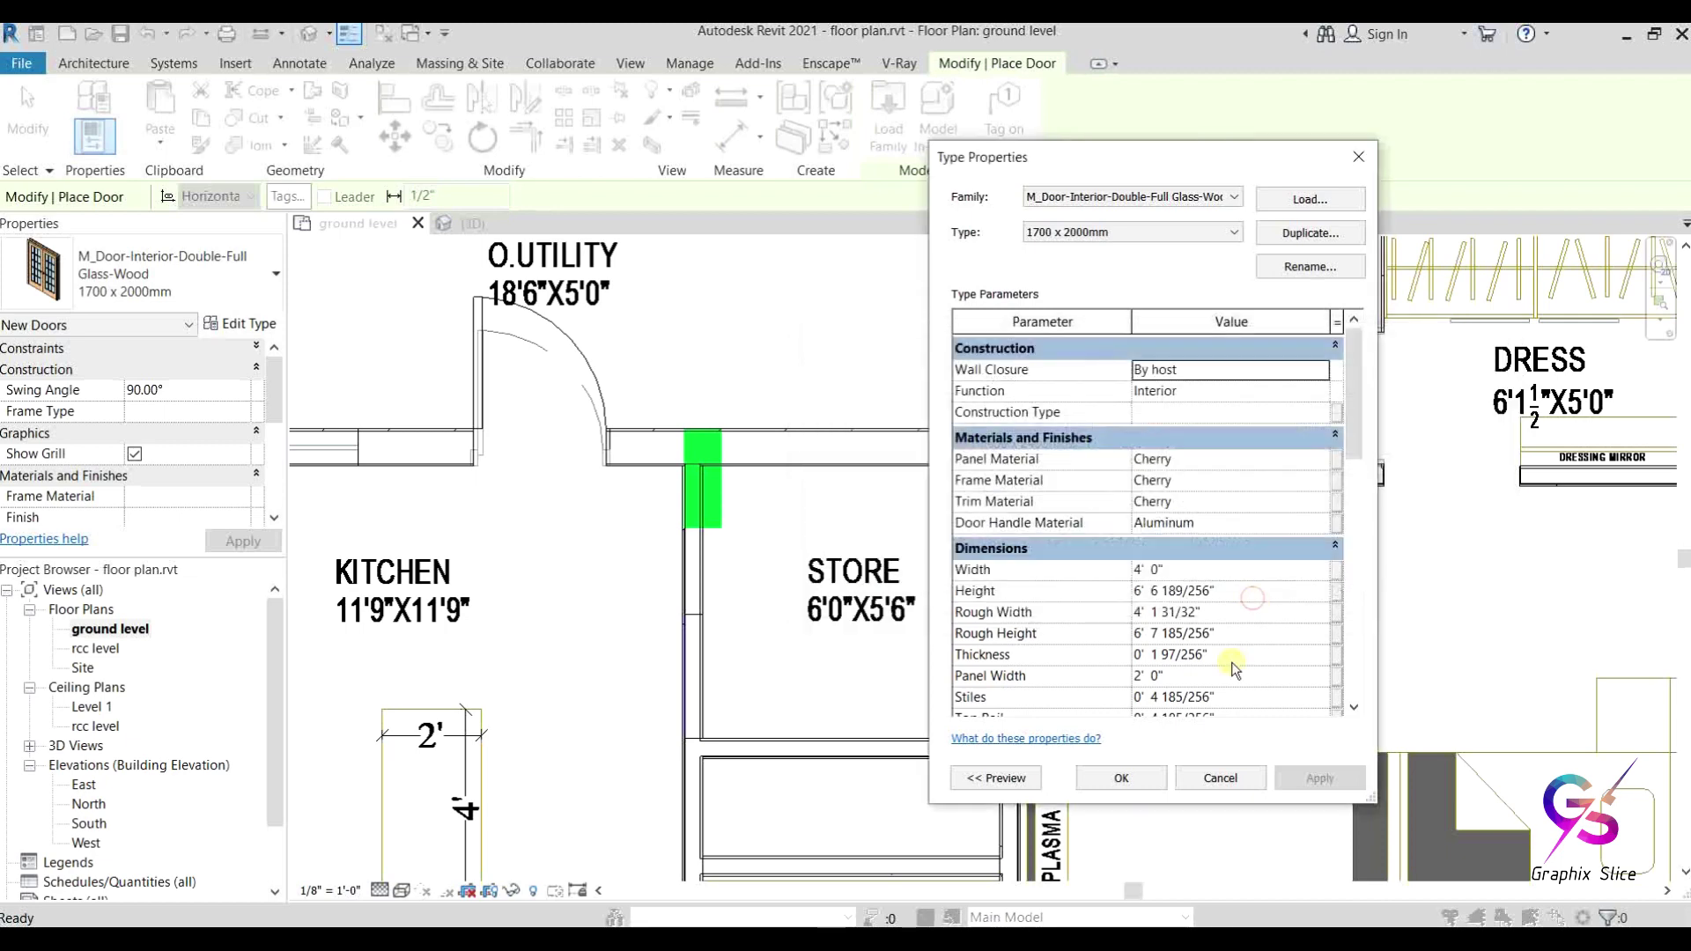
left_click(1137, 780)
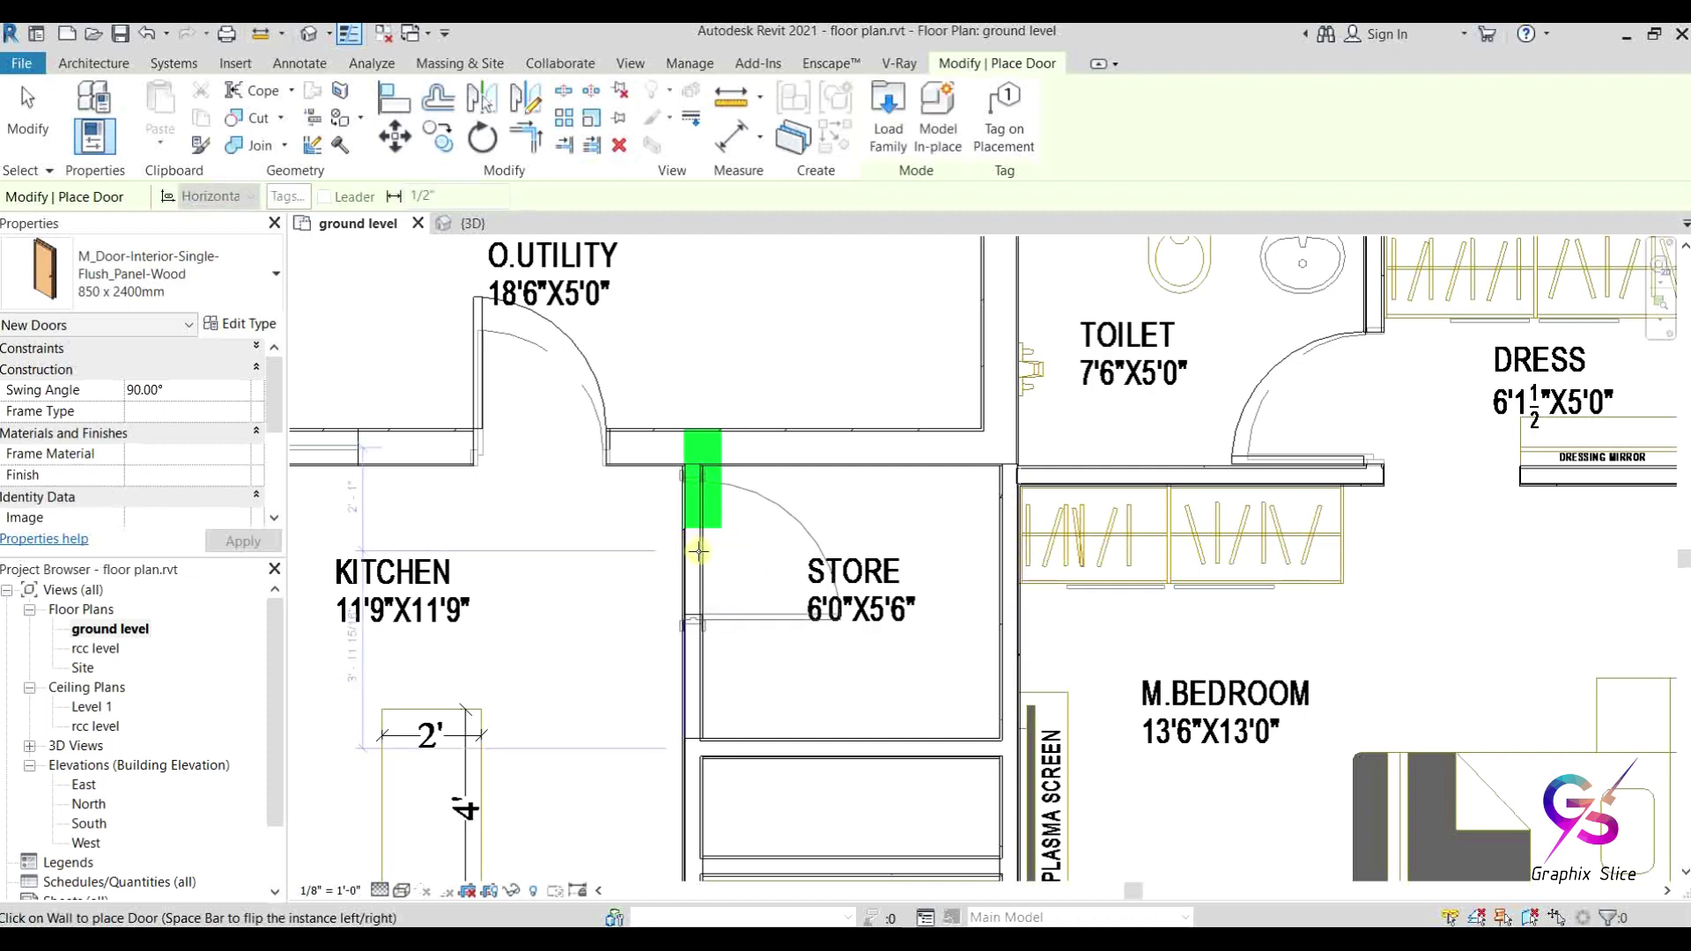
Step: Place the single flush door in the wall between Kitchen and Store, about 2'-0" from the utility wall, and flip its hinge side
left_click(695, 546)
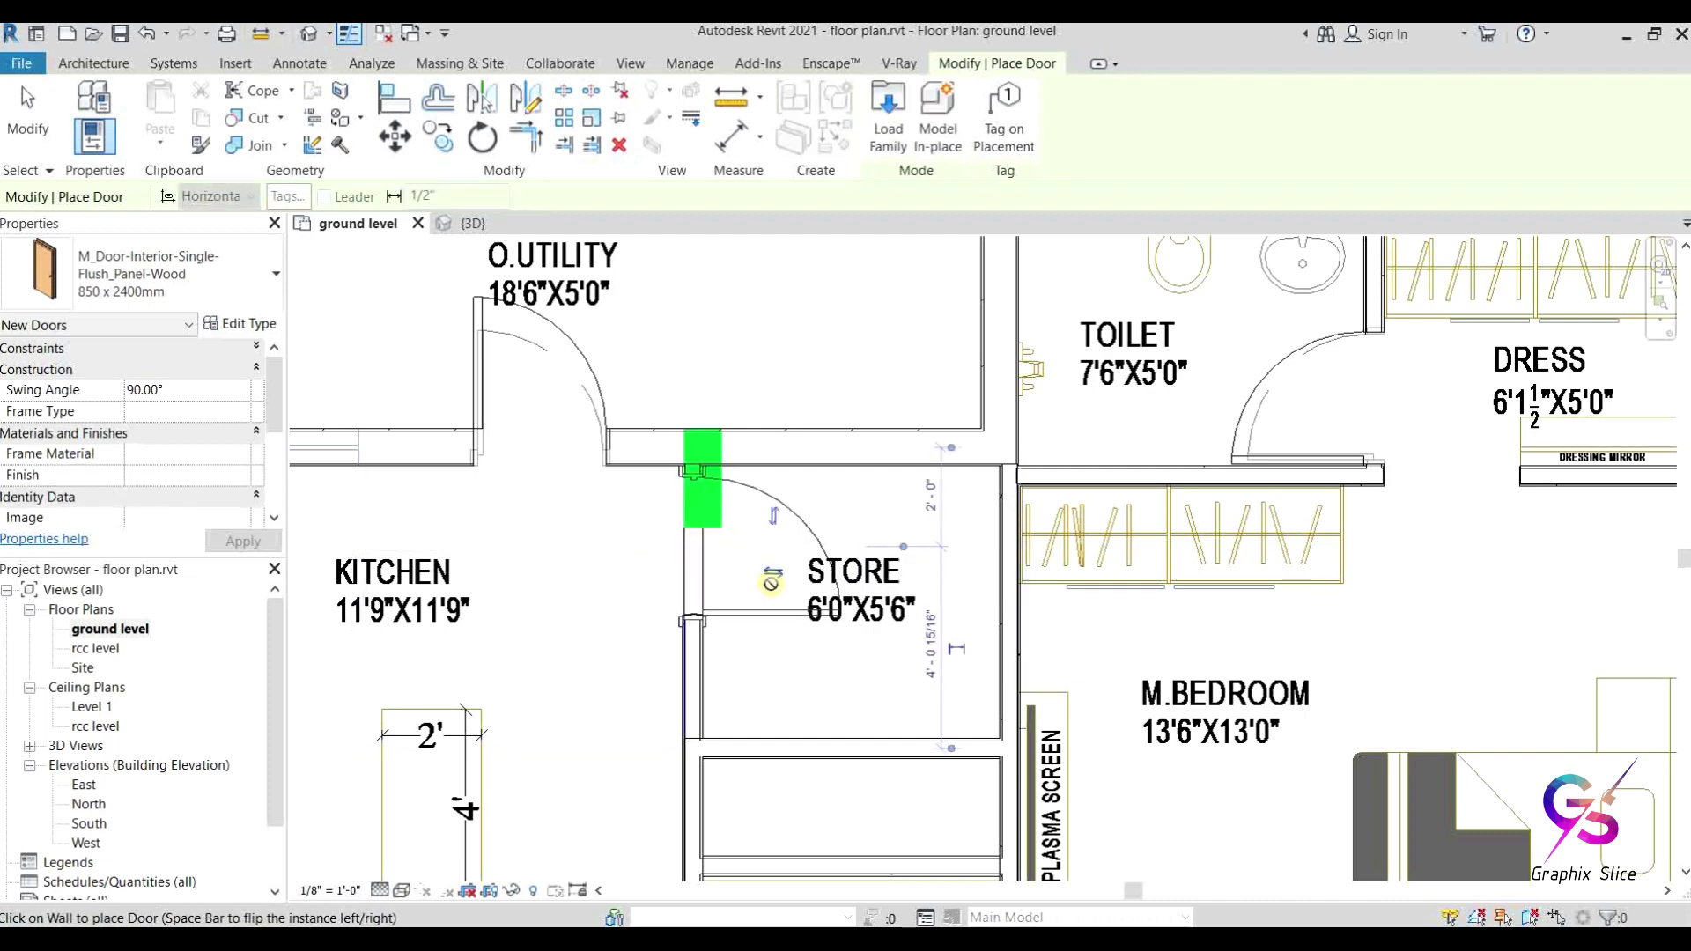
left_click(774, 514)
scroll(836, 581, "down", 3)
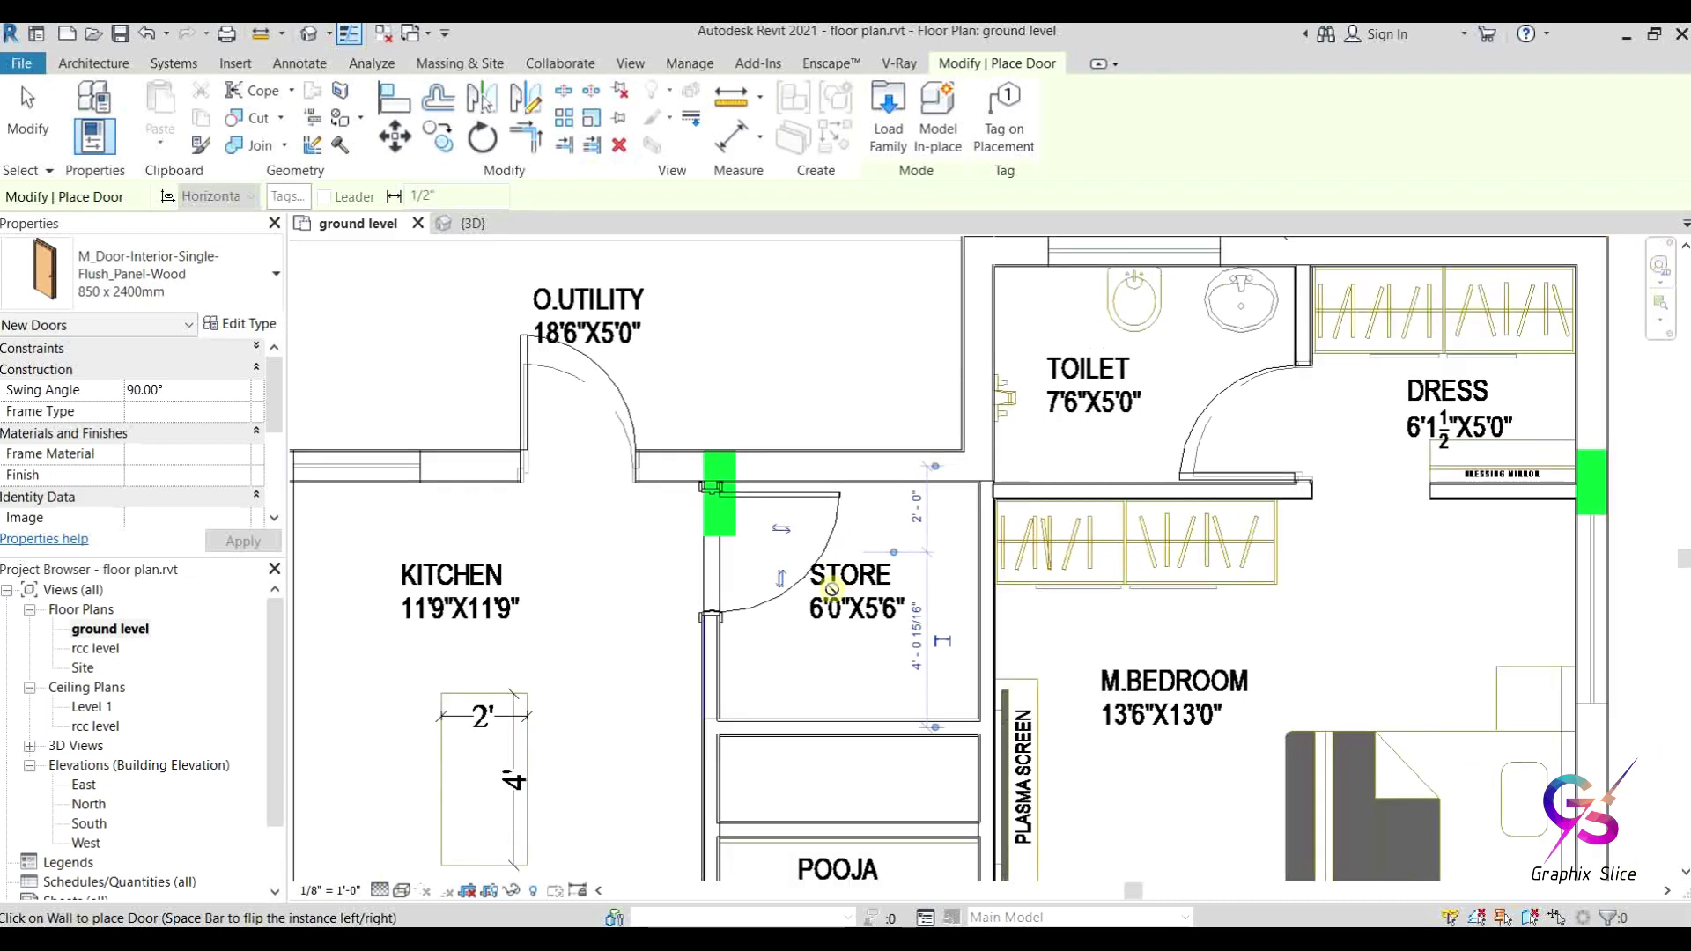
middle_click_drag(832, 674, 854, 524)
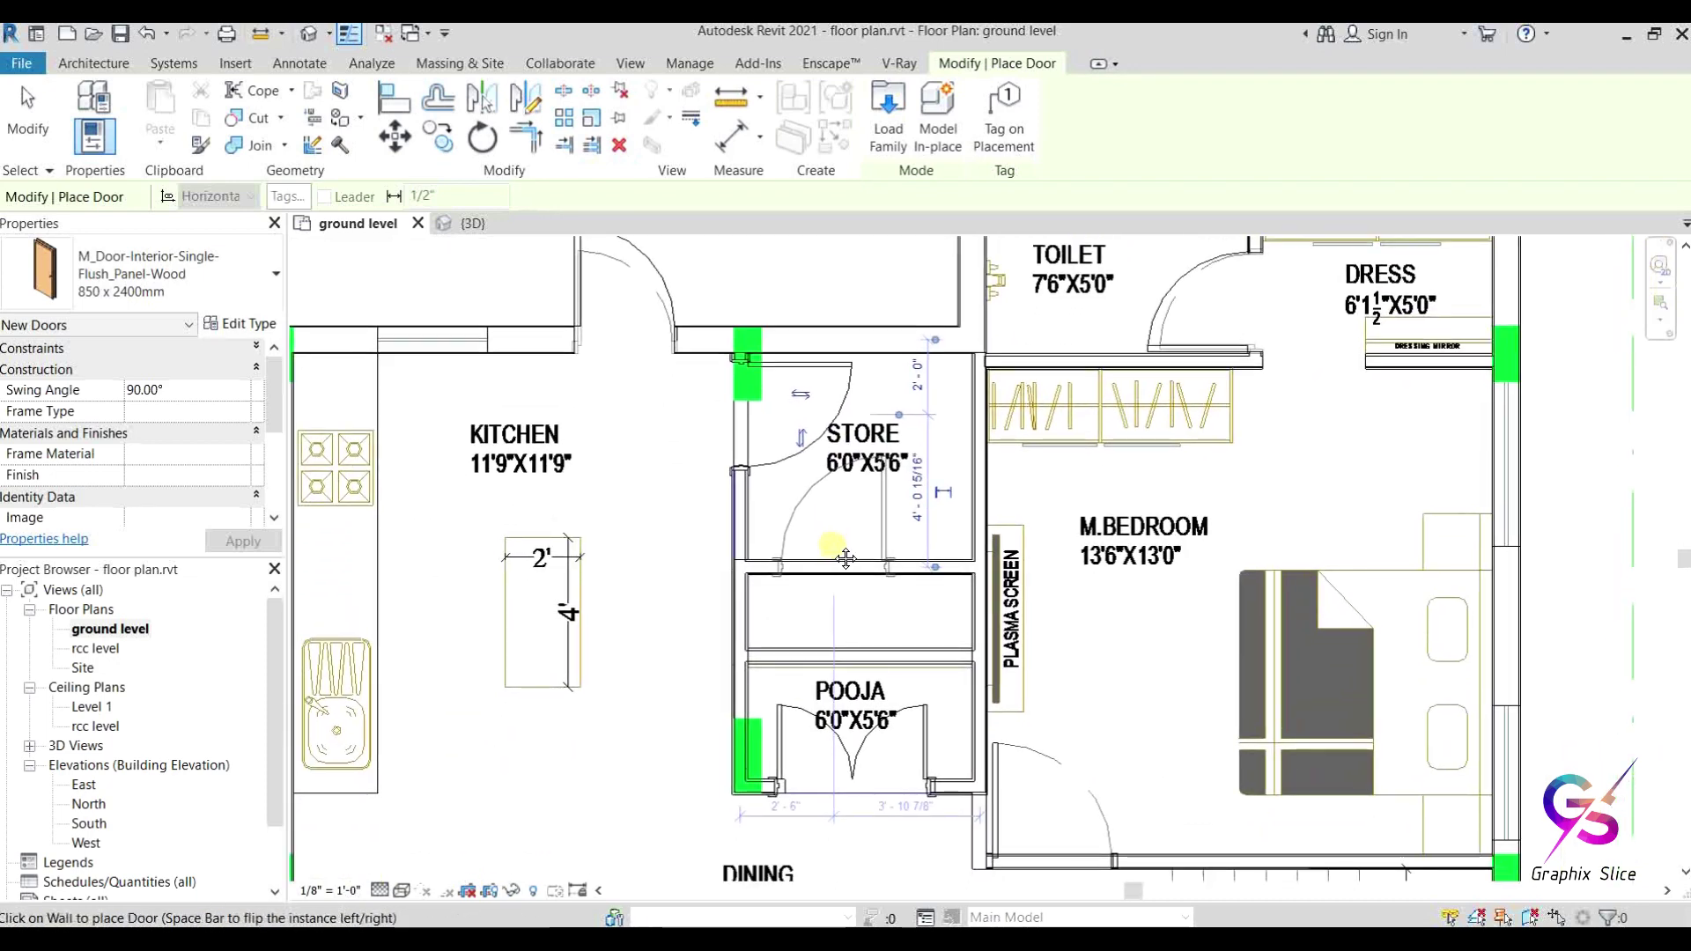
Step: Start loading another door family from the current door's type properties and browse to the Commercial door families
scroll(841, 558, "down", 2)
middle_click_drag(828, 823, 824, 259)
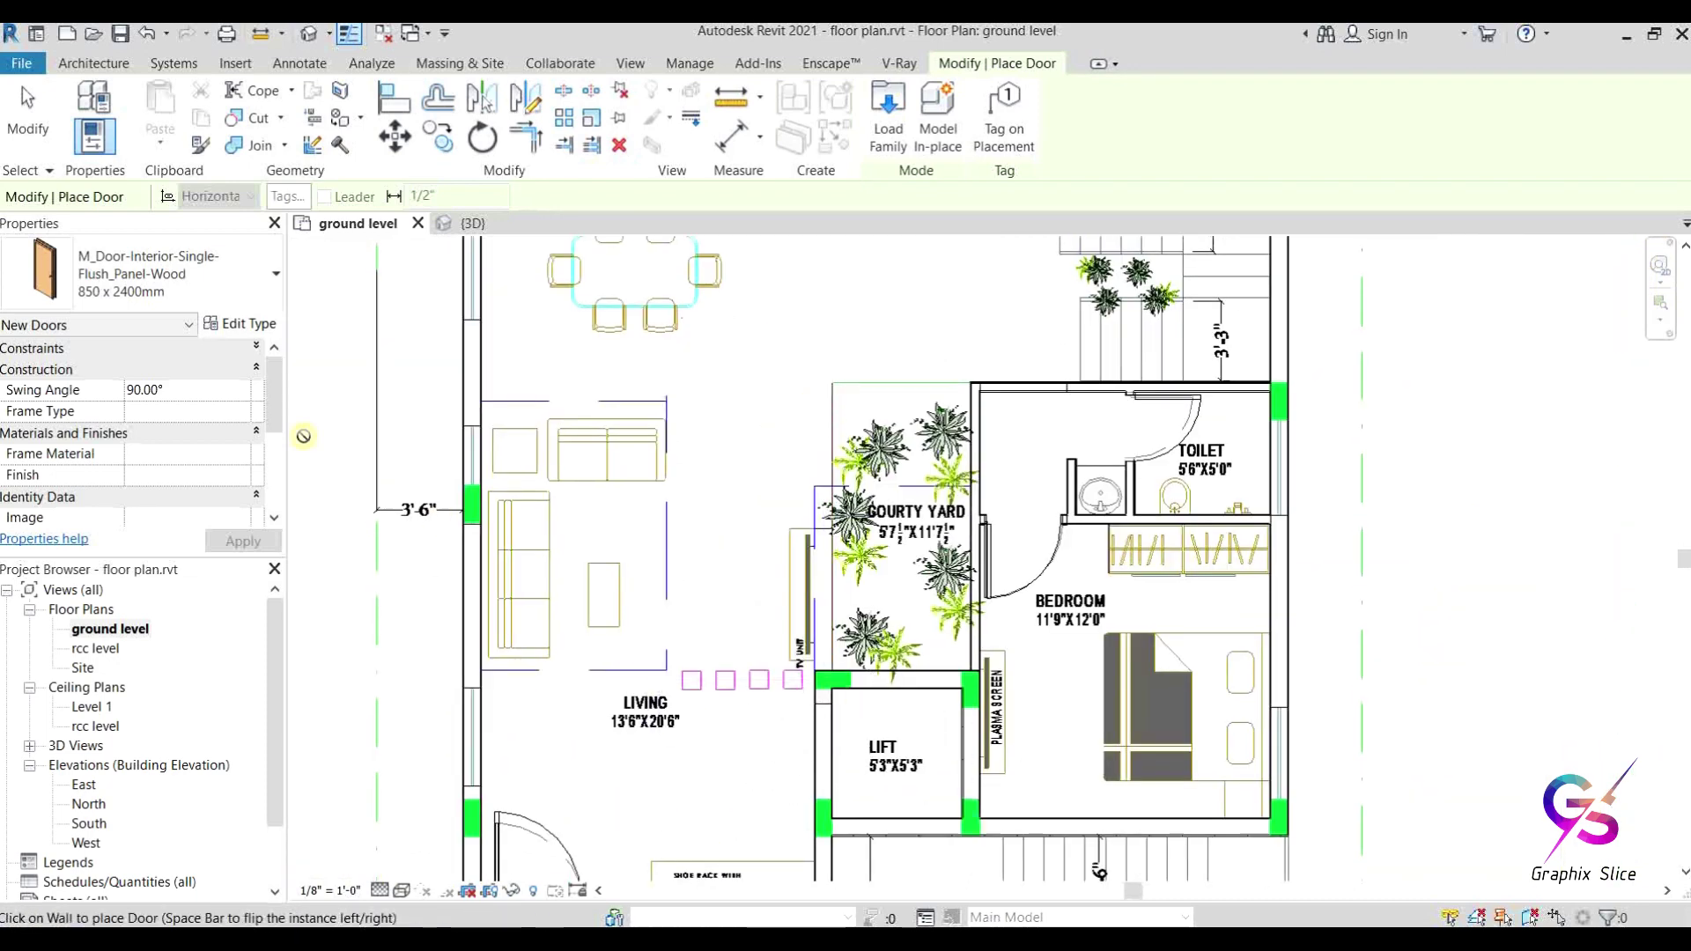
left_click(239, 326)
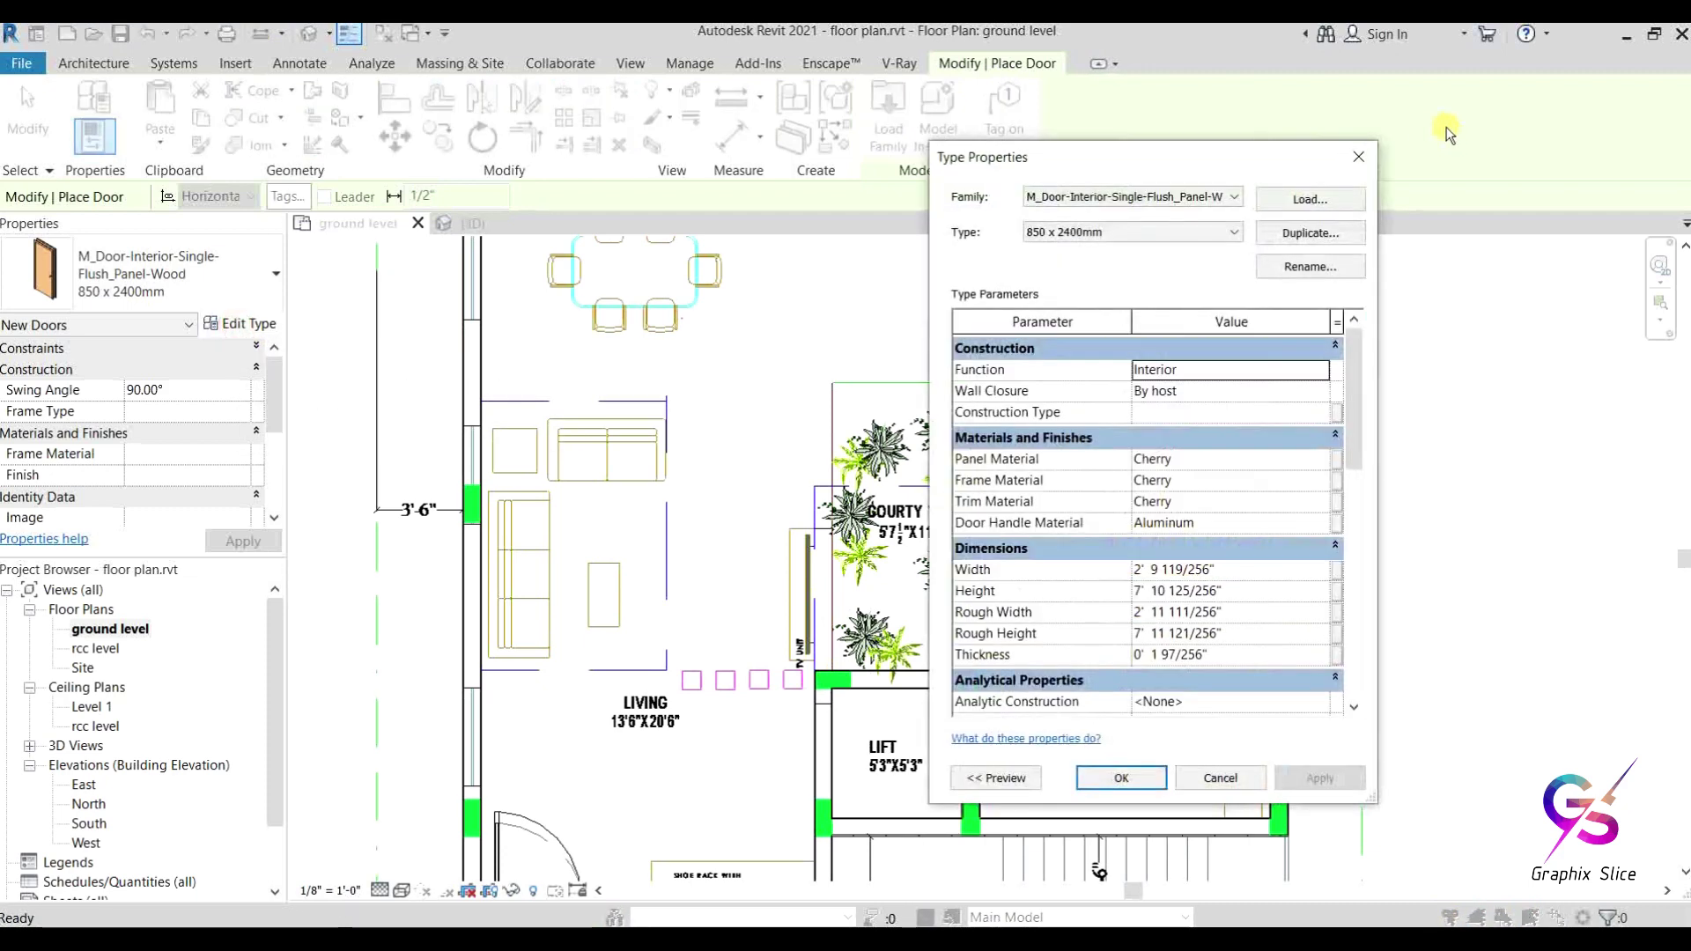
left_click(1313, 201)
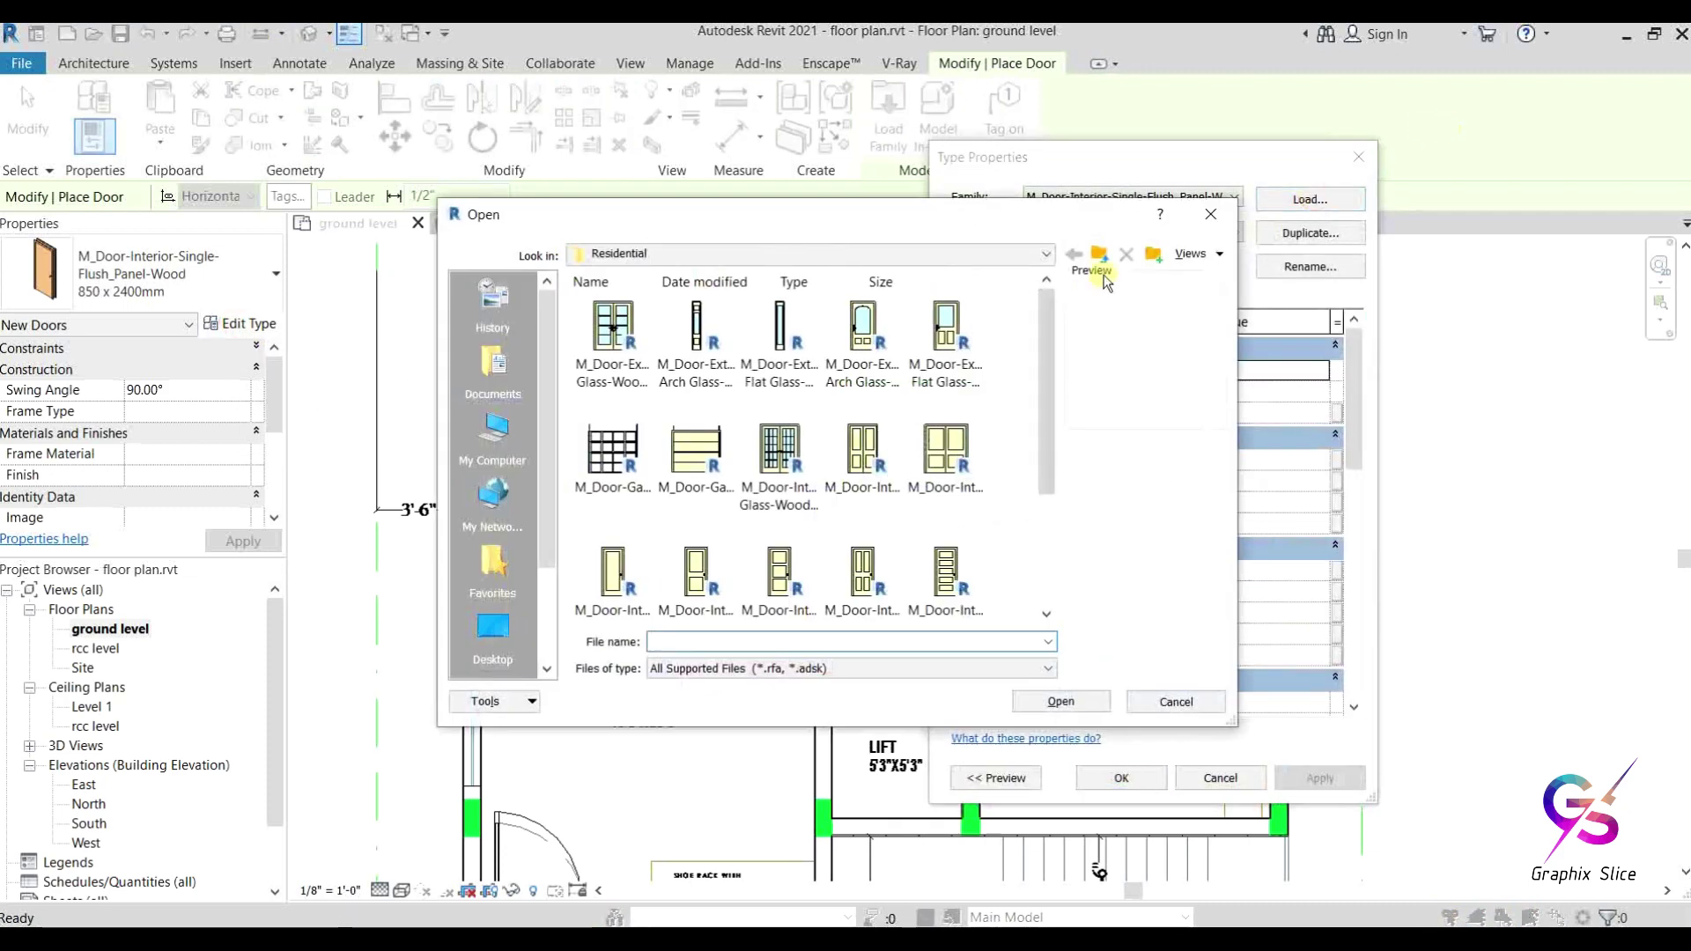
left_click_drag(1043, 368, 1048, 486)
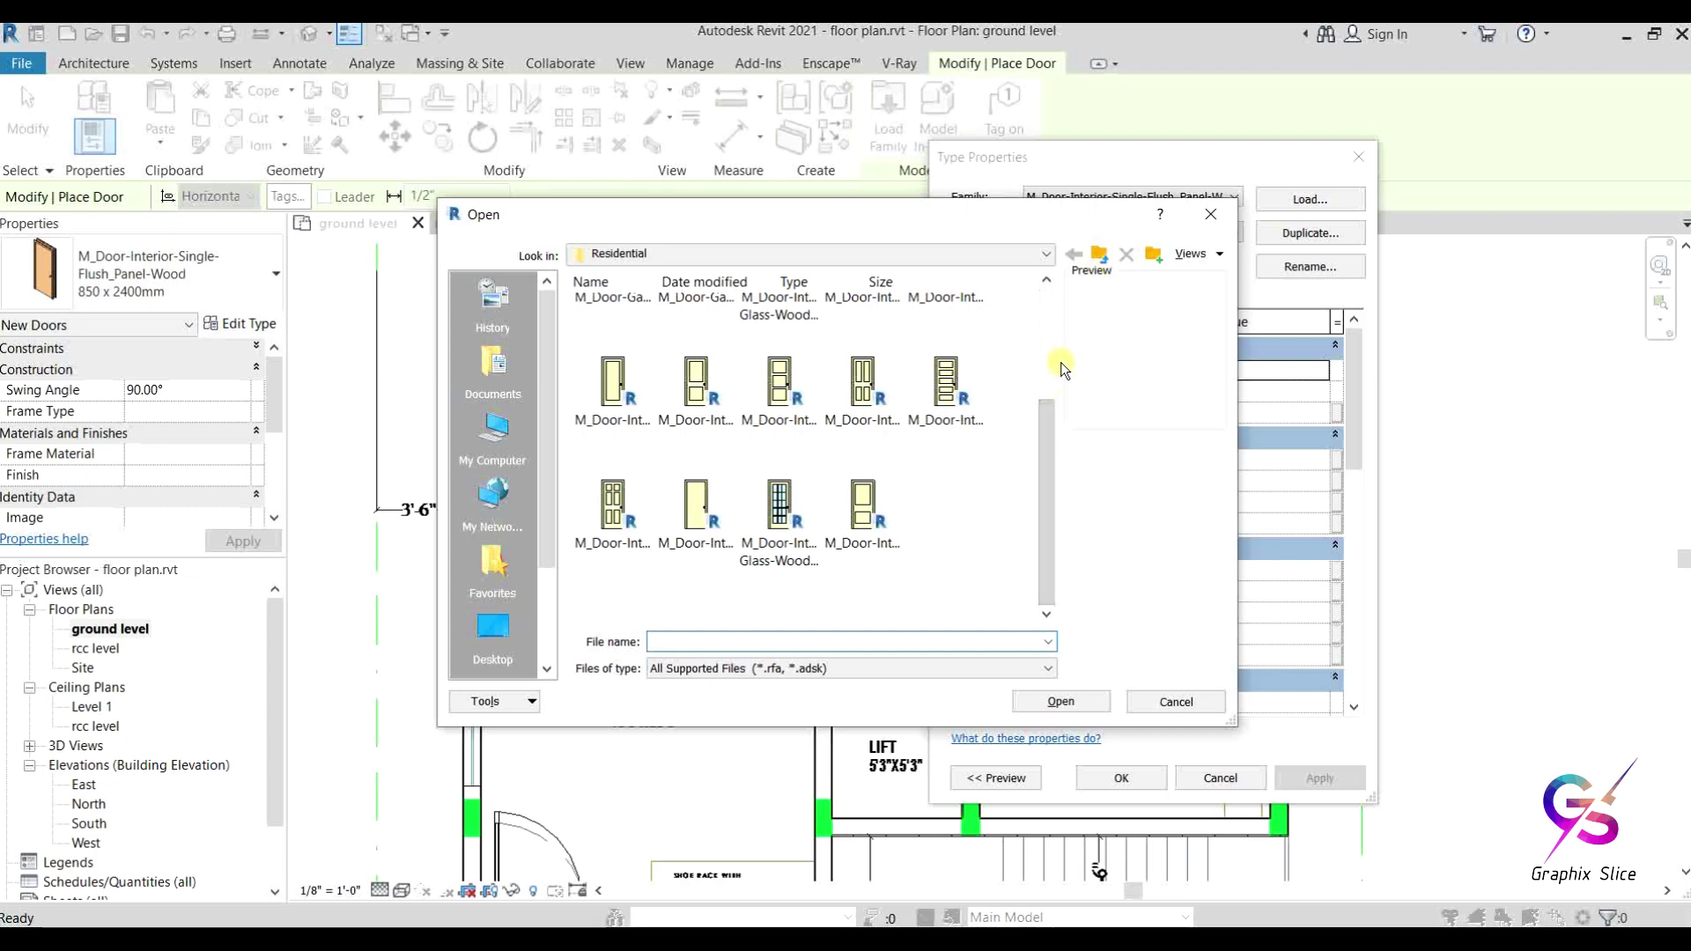
left_click(1100, 255)
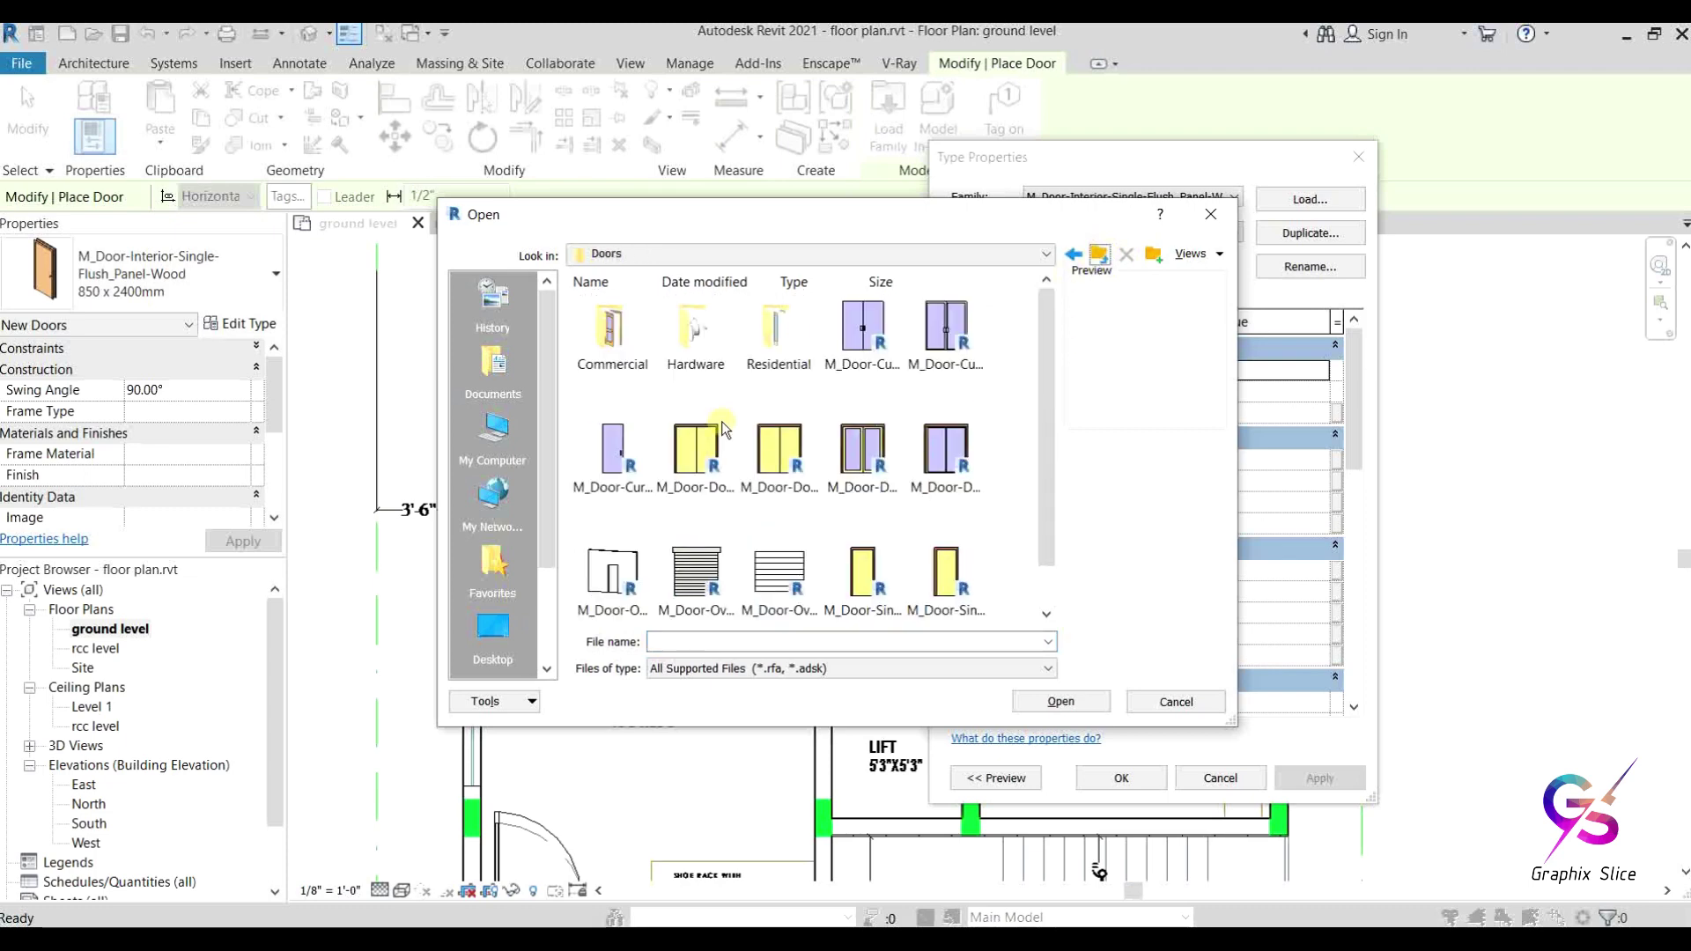
double_click(612, 331)
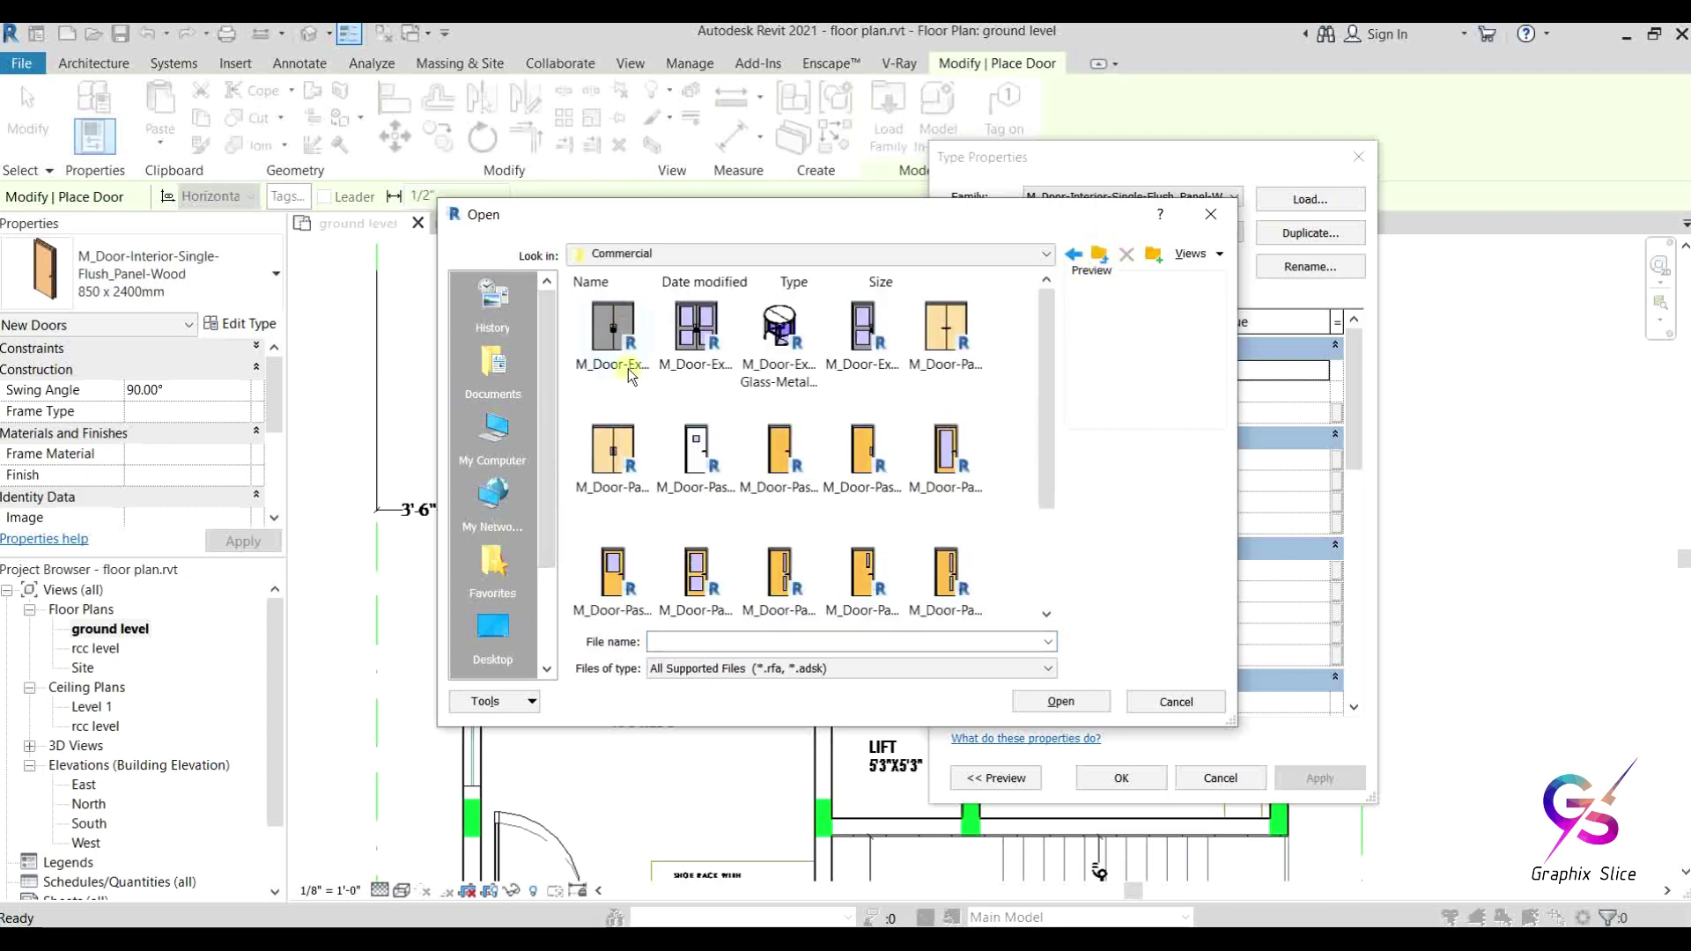
Step: Preview the M_Door-Exterior-Double family and choose M_Door-Passage-Double-Flush from the Commercial door families for loading
left_click(631, 377)
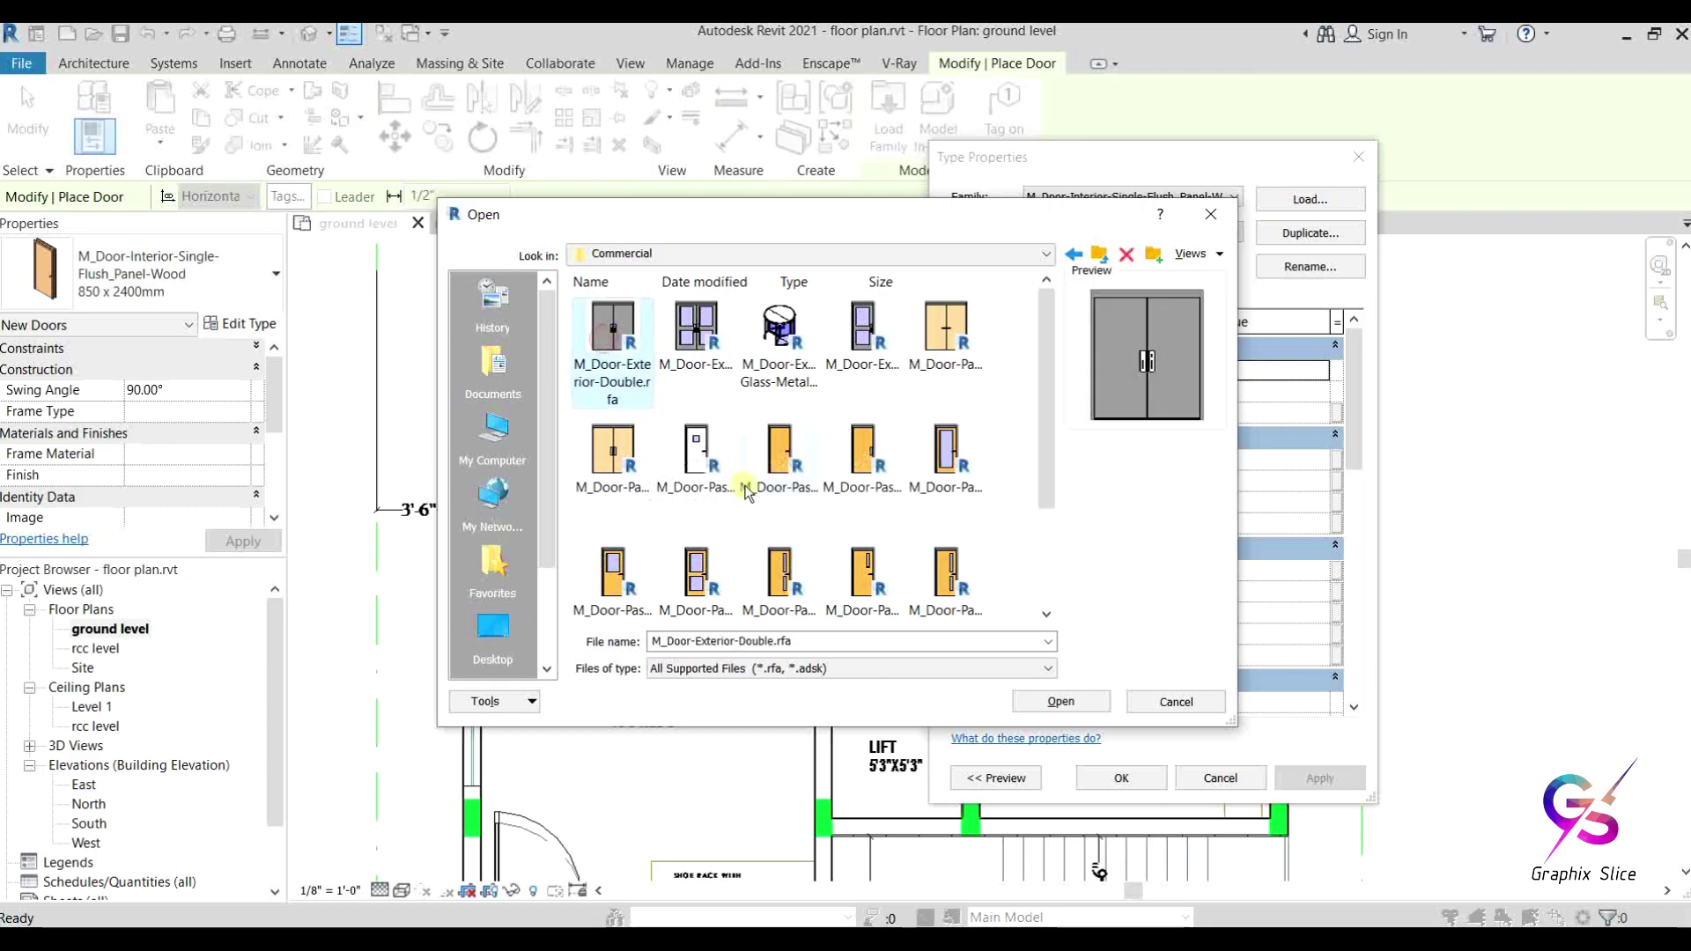
scroll(744, 491, "down", 3)
scroll(780, 548, "up", 3)
left_click(941, 345)
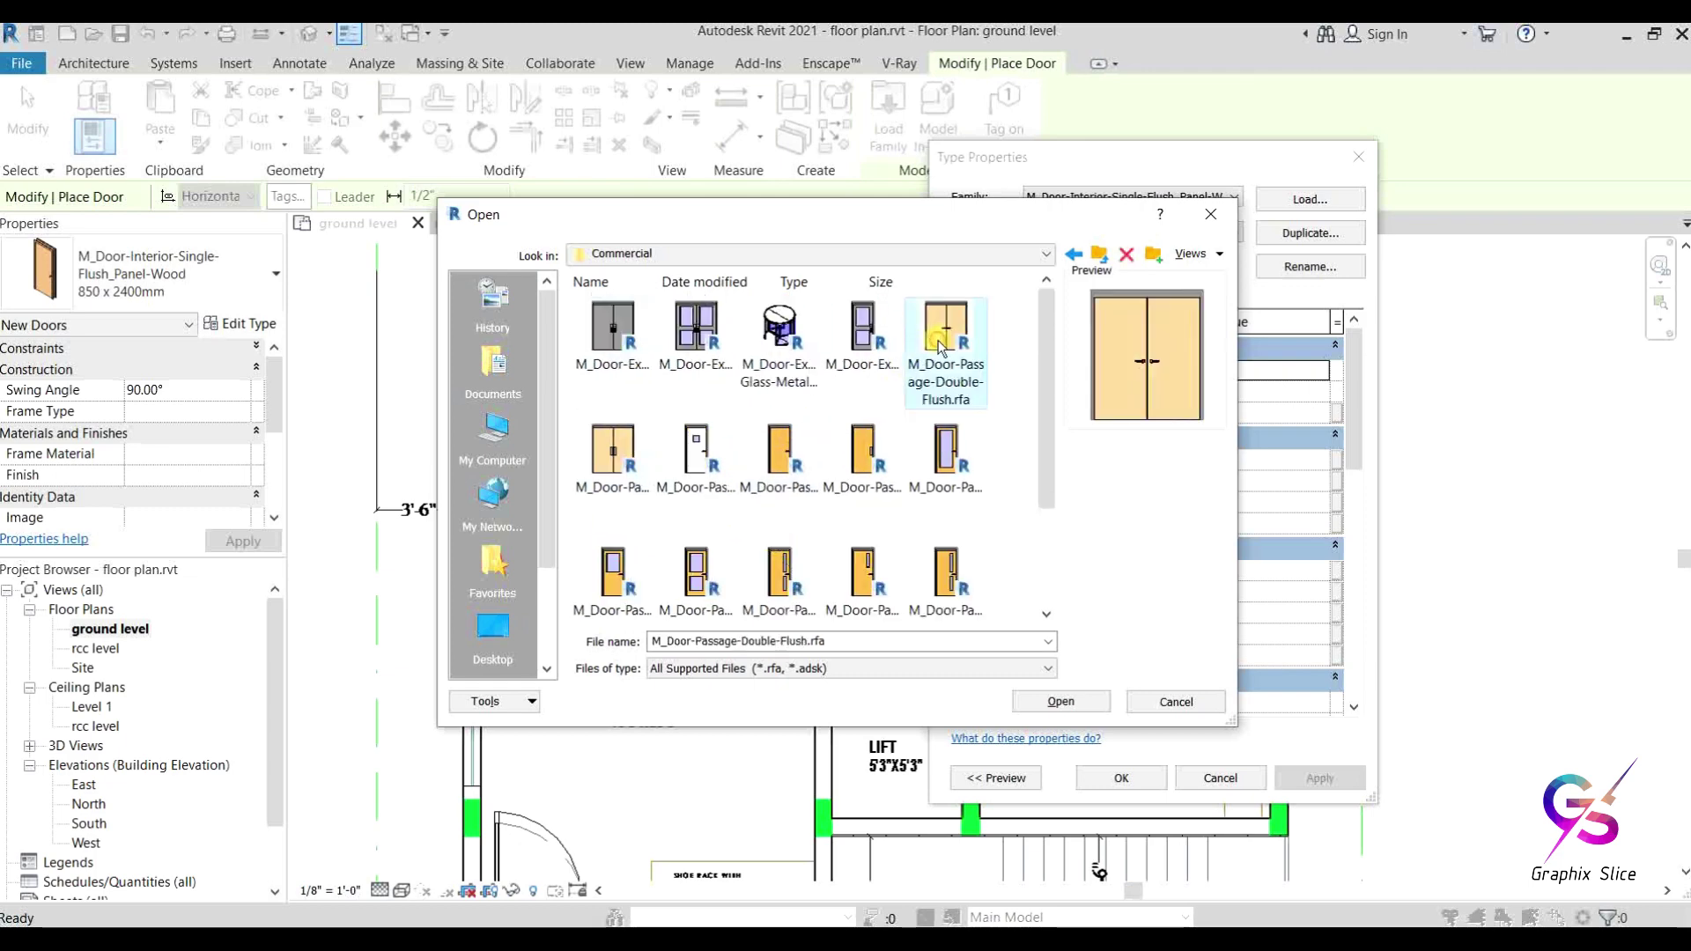
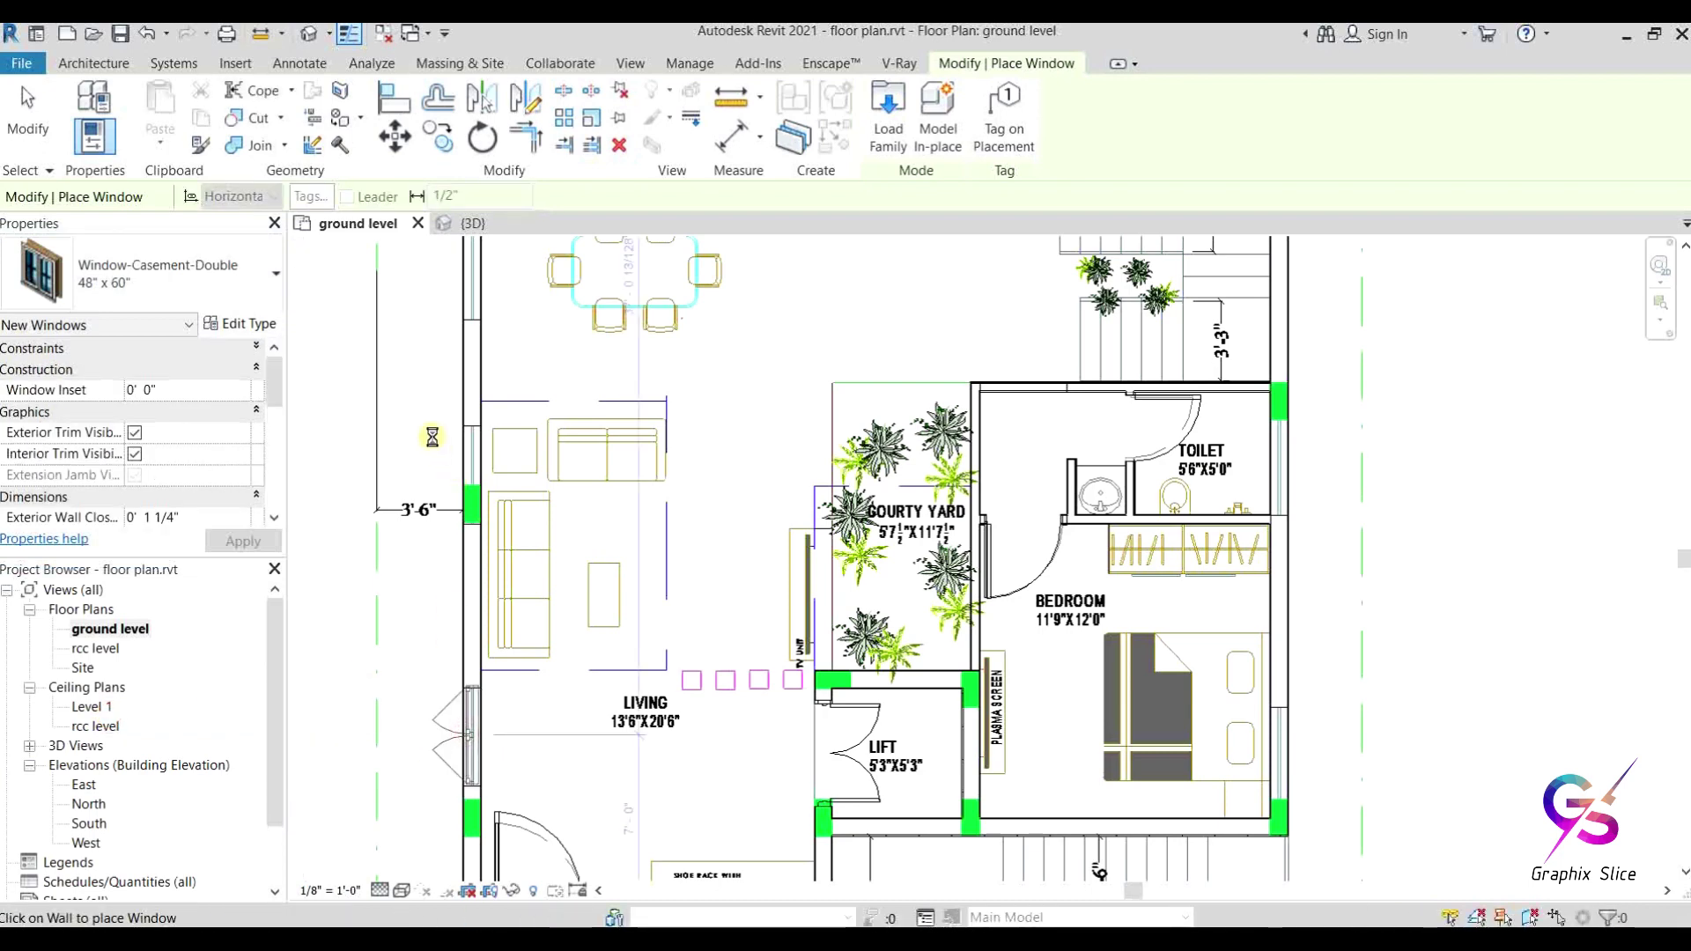
Step: Place 48" x 60" double casement windows in the exterior wall beside the 5'6"x5'0" Toilet, the Bedroom and the M.Bedroom
left_click(1288, 457)
left_click(1289, 754)
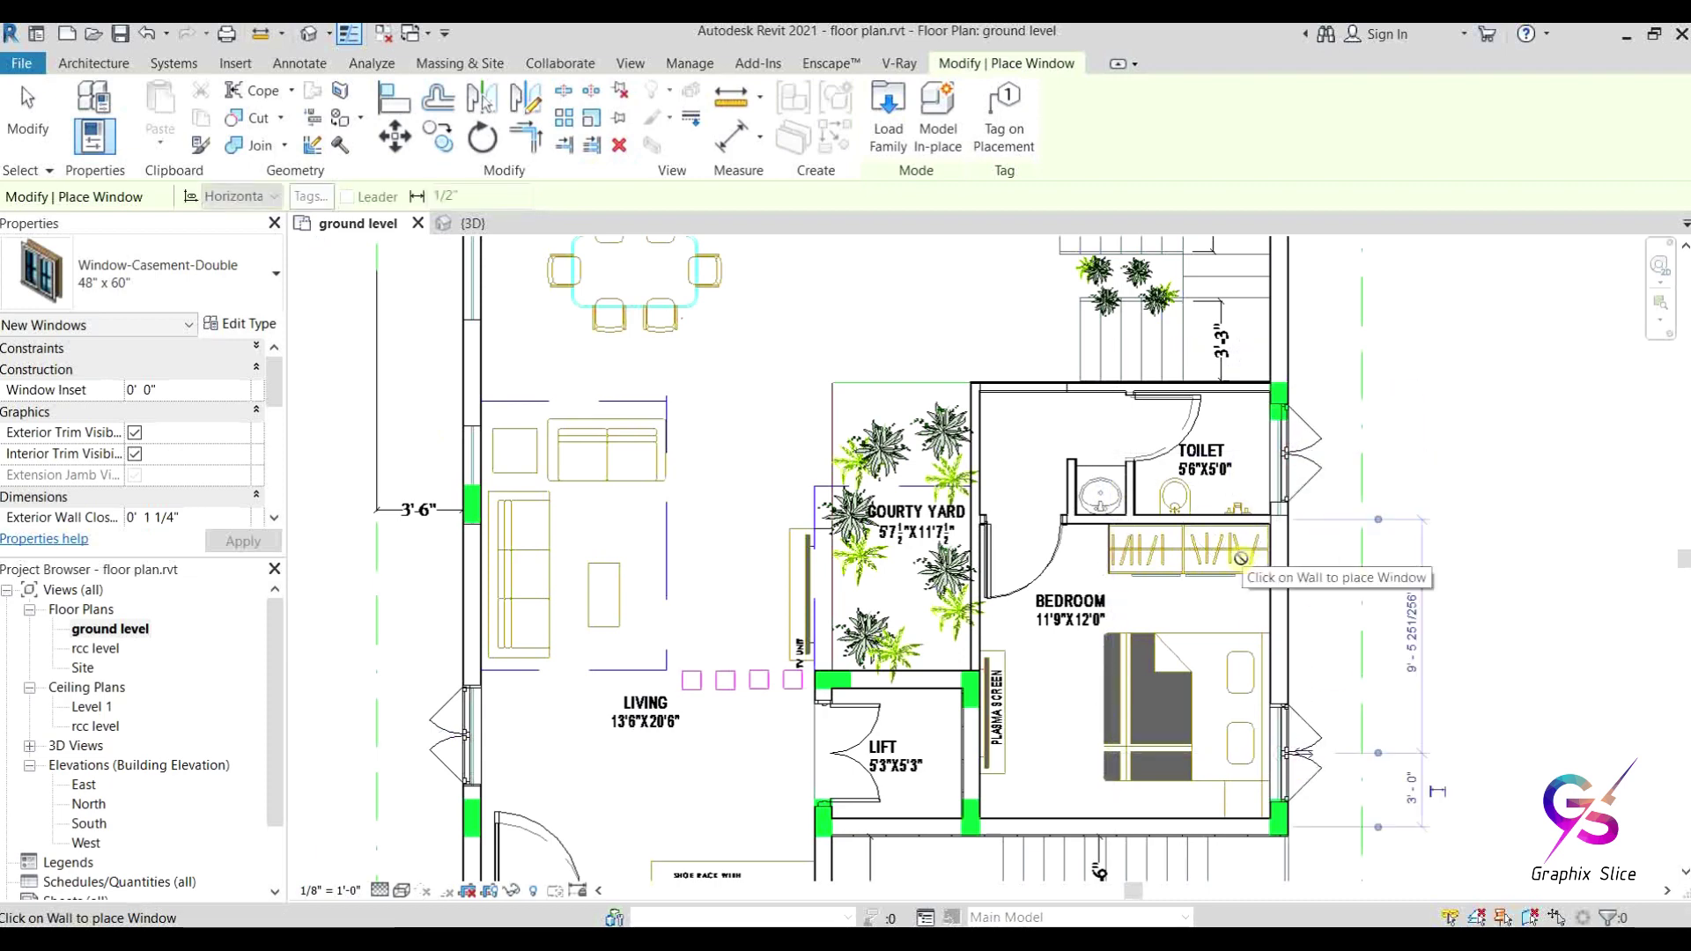
middle_click_drag(1204, 549, 1199, 702)
middle_click_drag(724, 493, 735, 827)
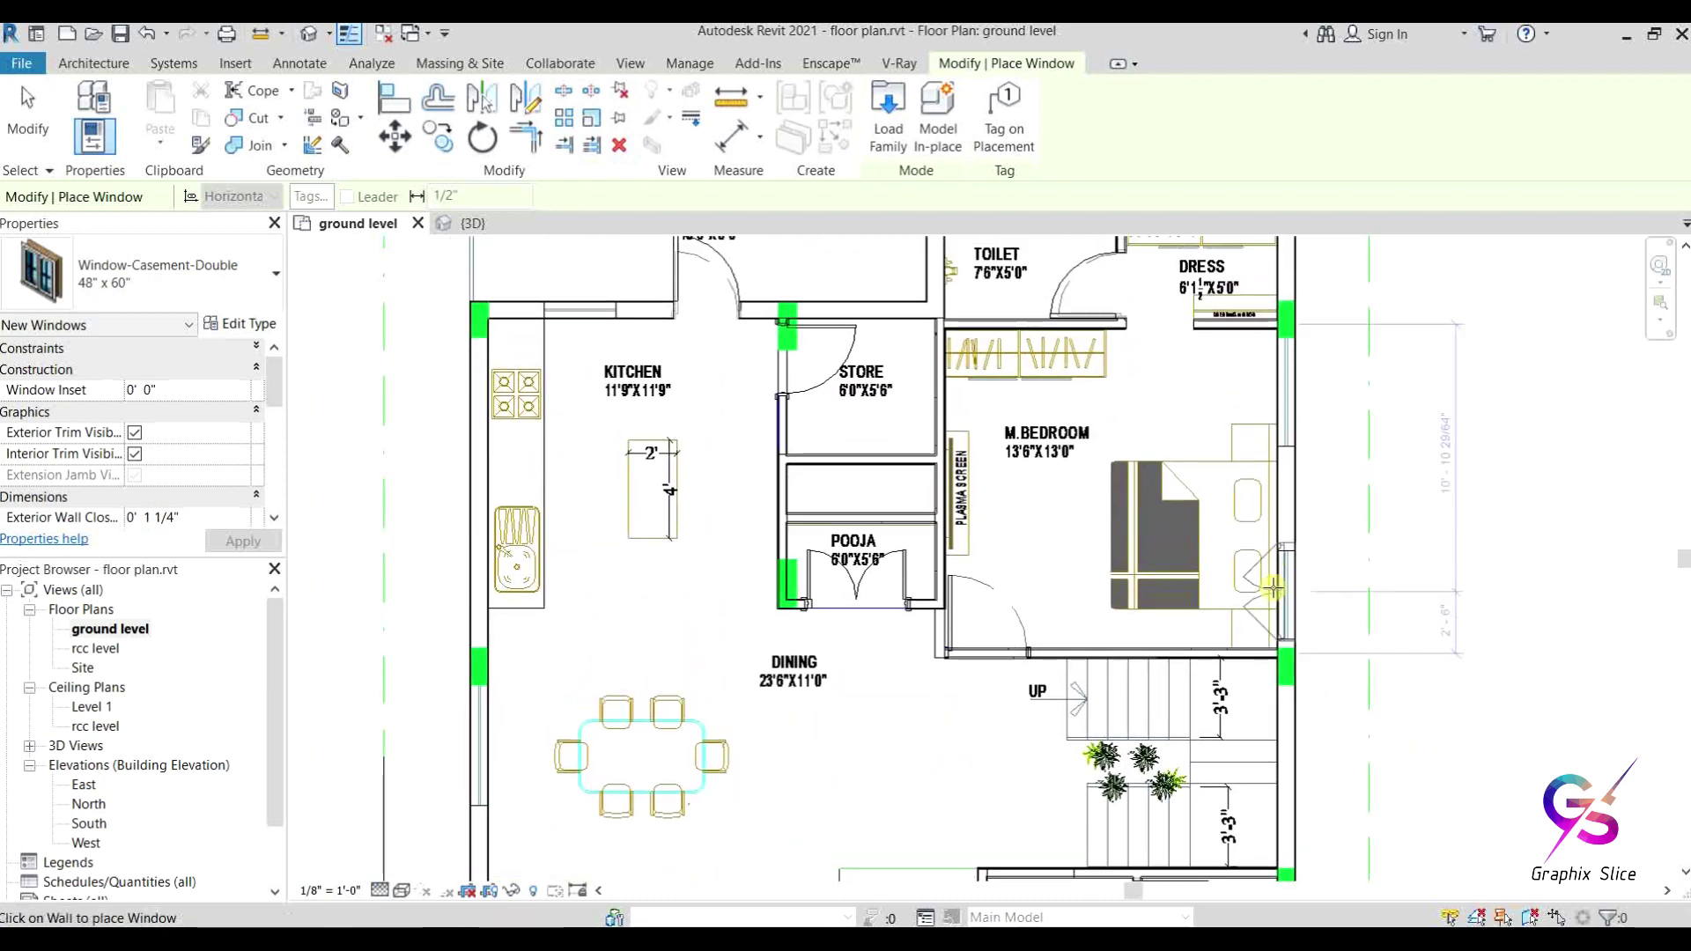
scroll(1233, 528, "up", 5)
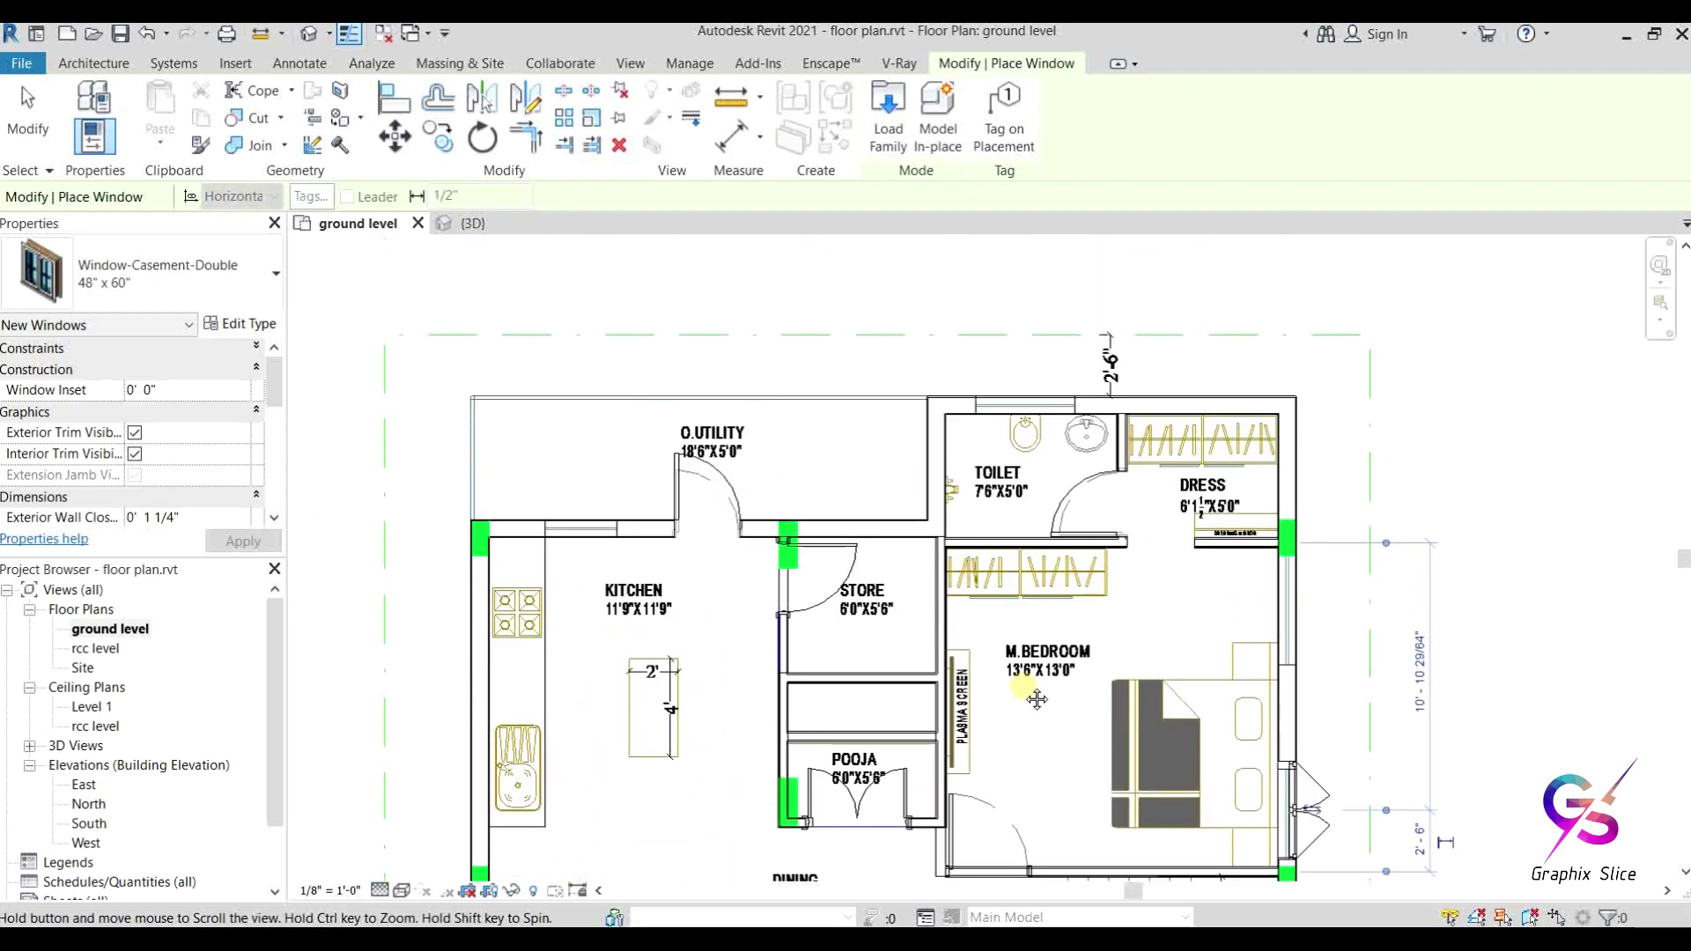
Step: Place 48" x 60" double casement windows in the outer wall of the 7'6"x5'0" Toilet and in the Kitchen's utility-side wall, and end placement
left_click(1027, 396)
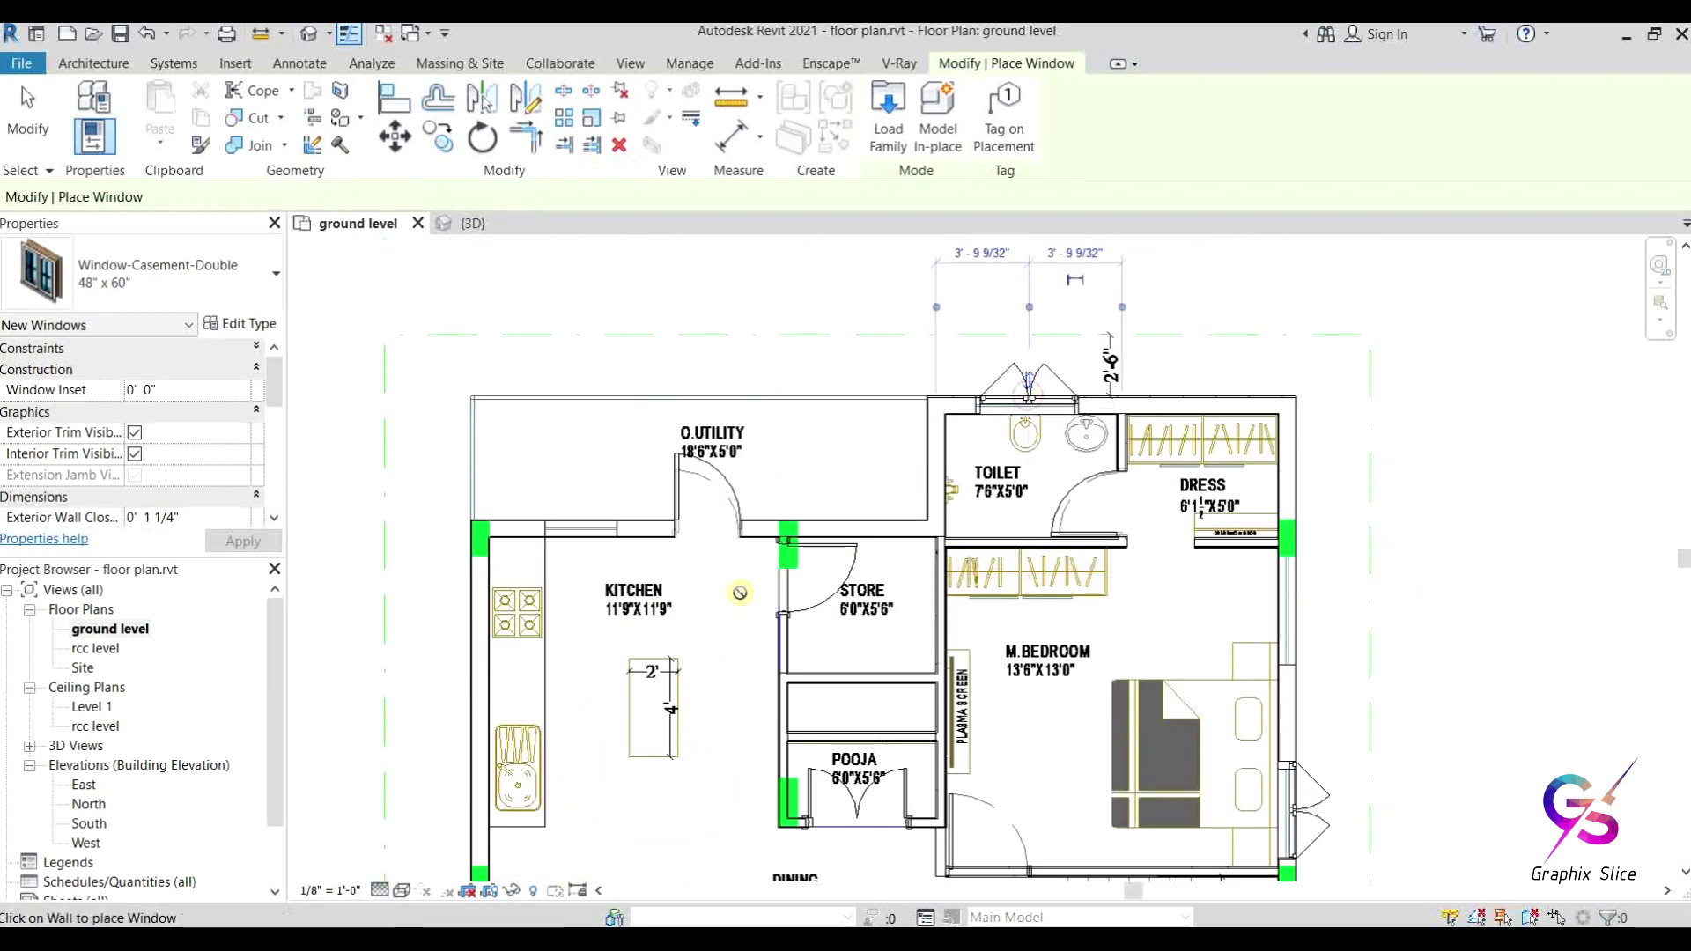
left_click(576, 527)
right_click(632, 315)
left_click(650, 327)
right_click(633, 285)
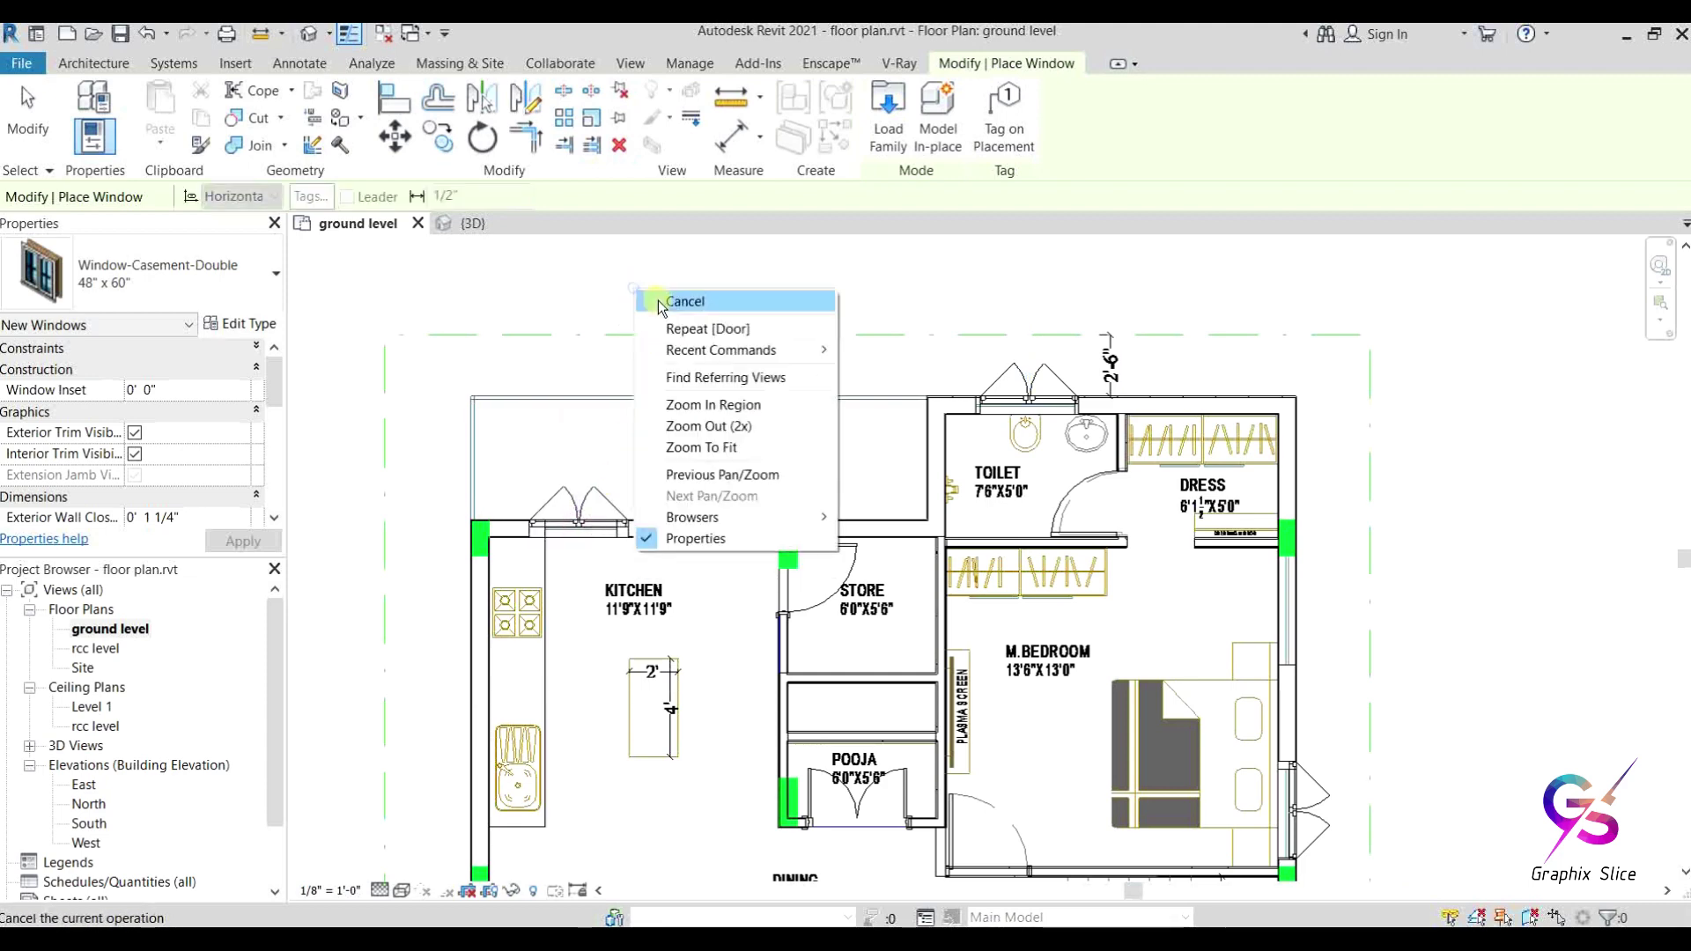
left_click(657, 300)
Step: Change the Kitchen window to the 34" x 36" double casement type
left_click(600, 489)
left_click(176, 286)
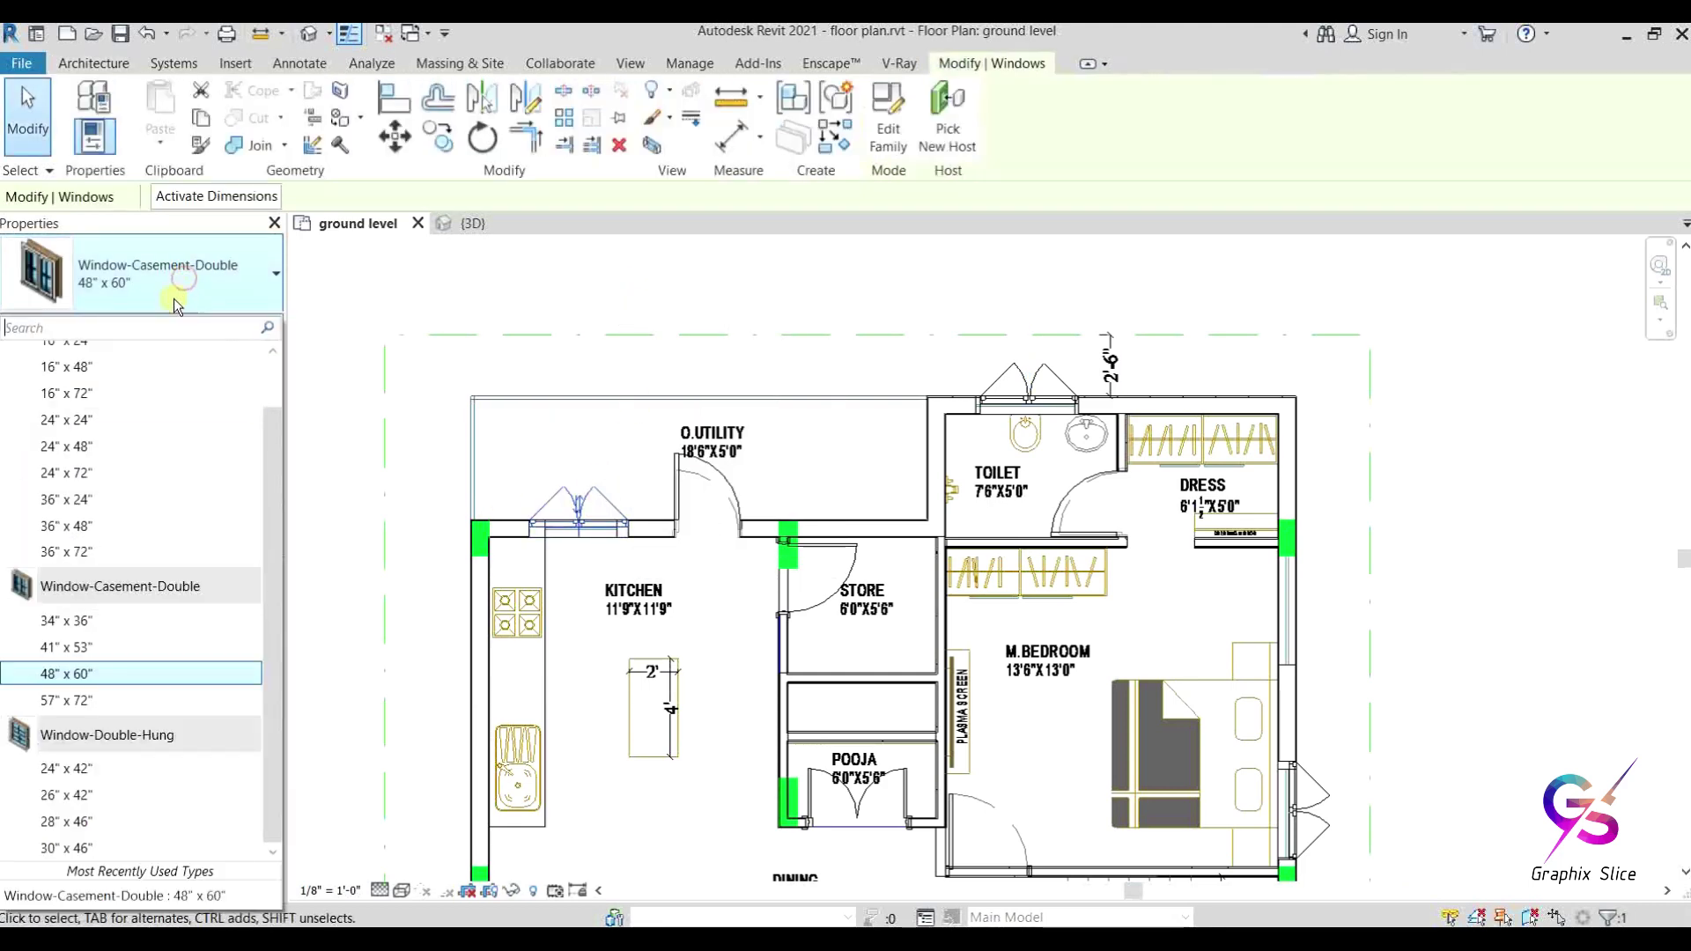
left_click(111, 629)
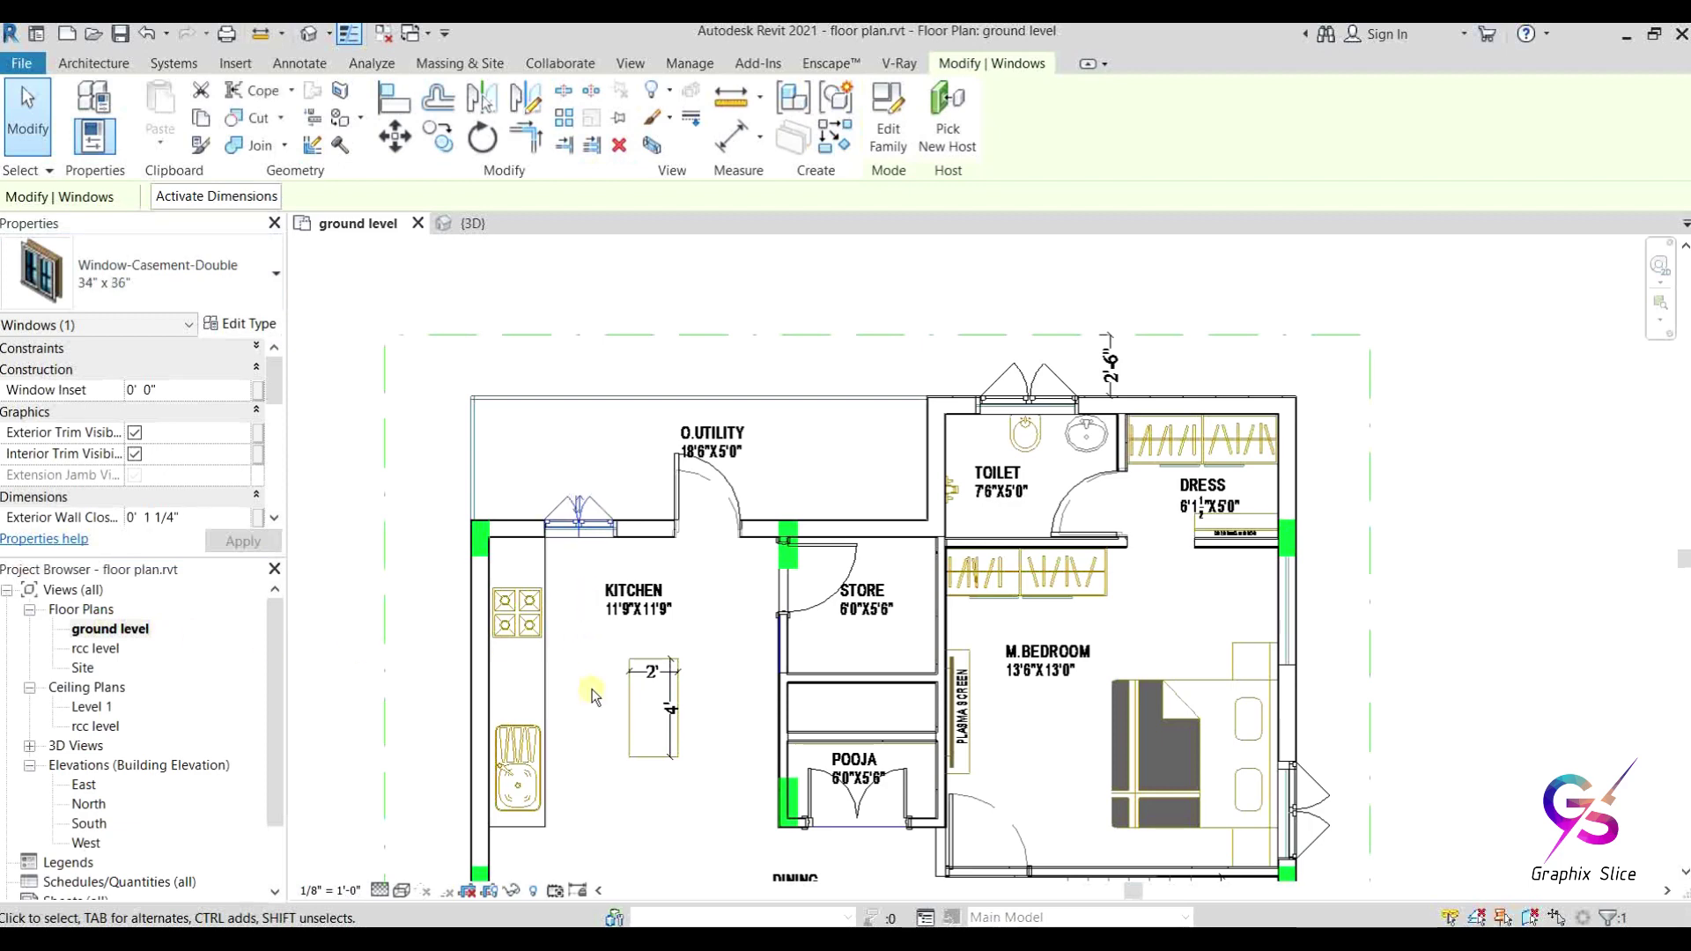
Step: Create a similar 48" x 60" double casement window in the Living exterior wall, 11'-0" from the existing one, and end placement
middle_click_drag(596, 690, 635, 358)
middle_click_drag(573, 678, 572, 412)
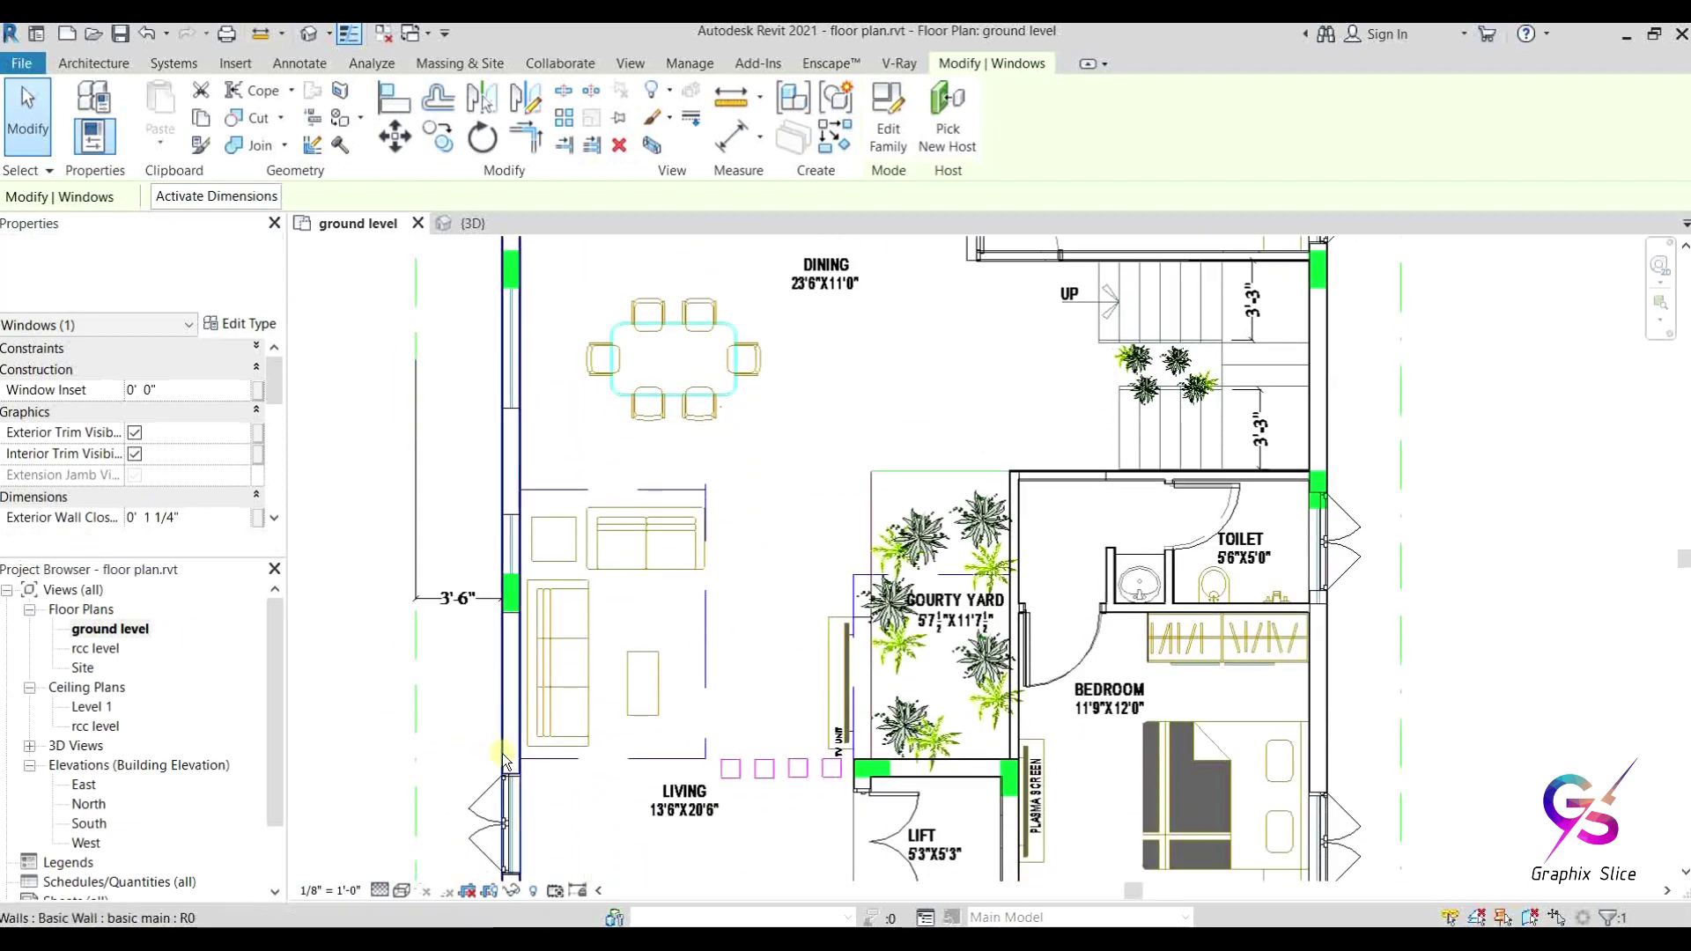
middle_click_drag(649, 833, 650, 723)
left_click(480, 722)
left_click(837, 149)
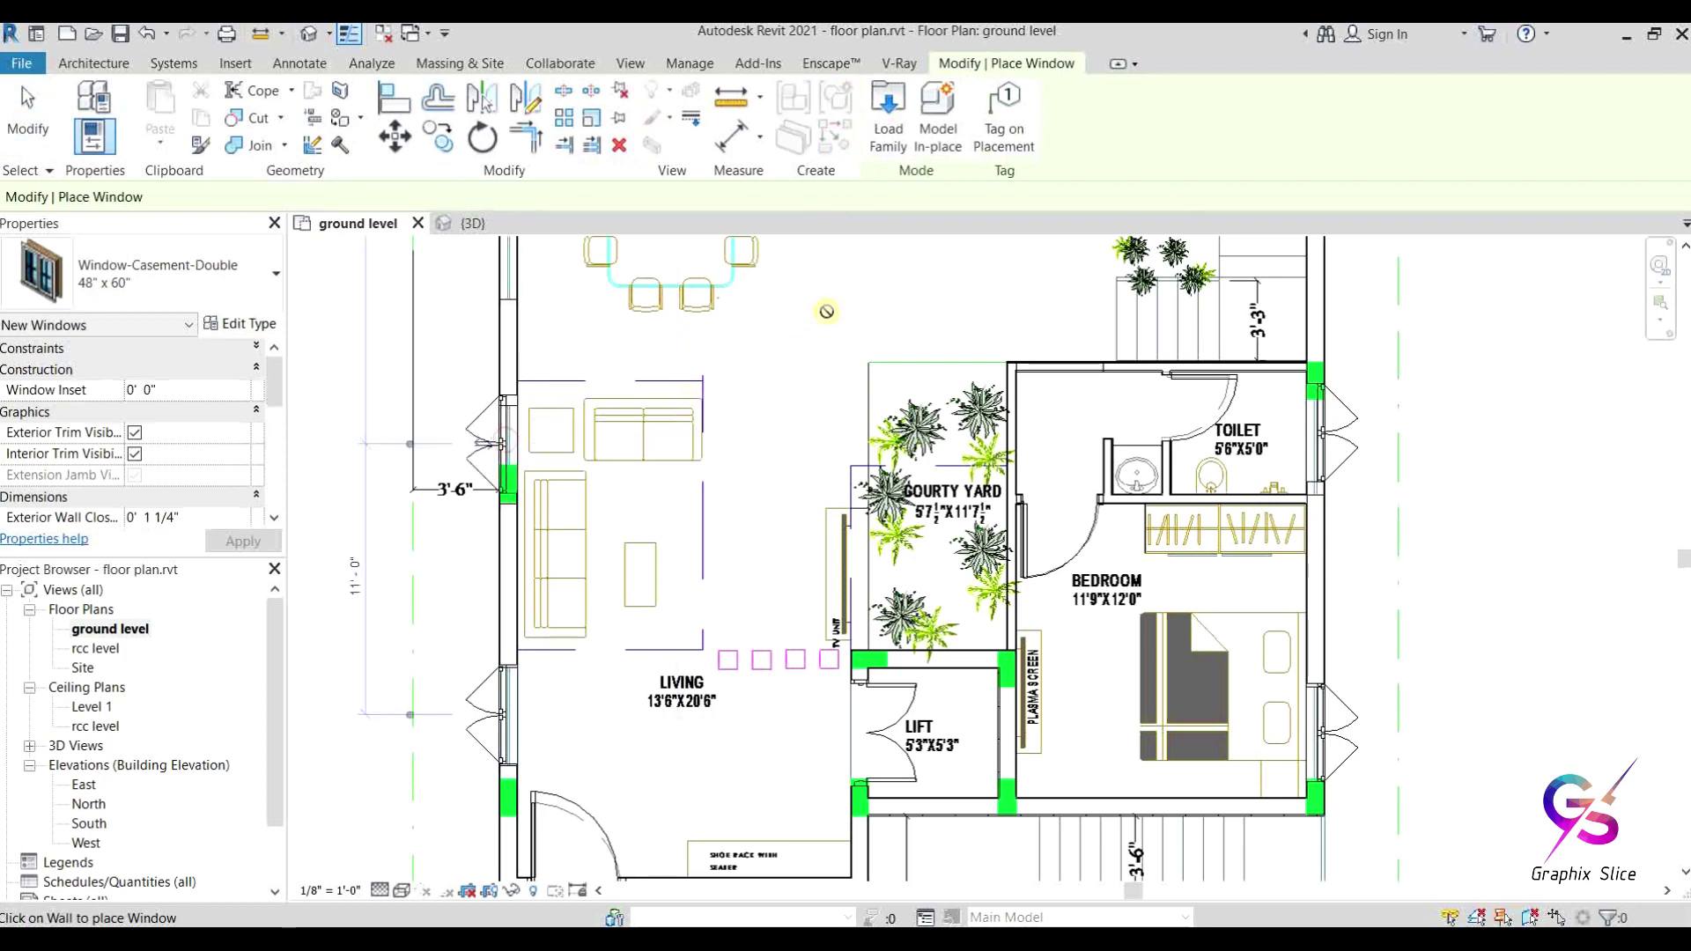
right_click(867, 328)
left_click(916, 337)
Step: Change the fixed 24" x 72" window in the Living exterior wall to the Window-Double-Hung 30" x 46" type
left_click(153, 268)
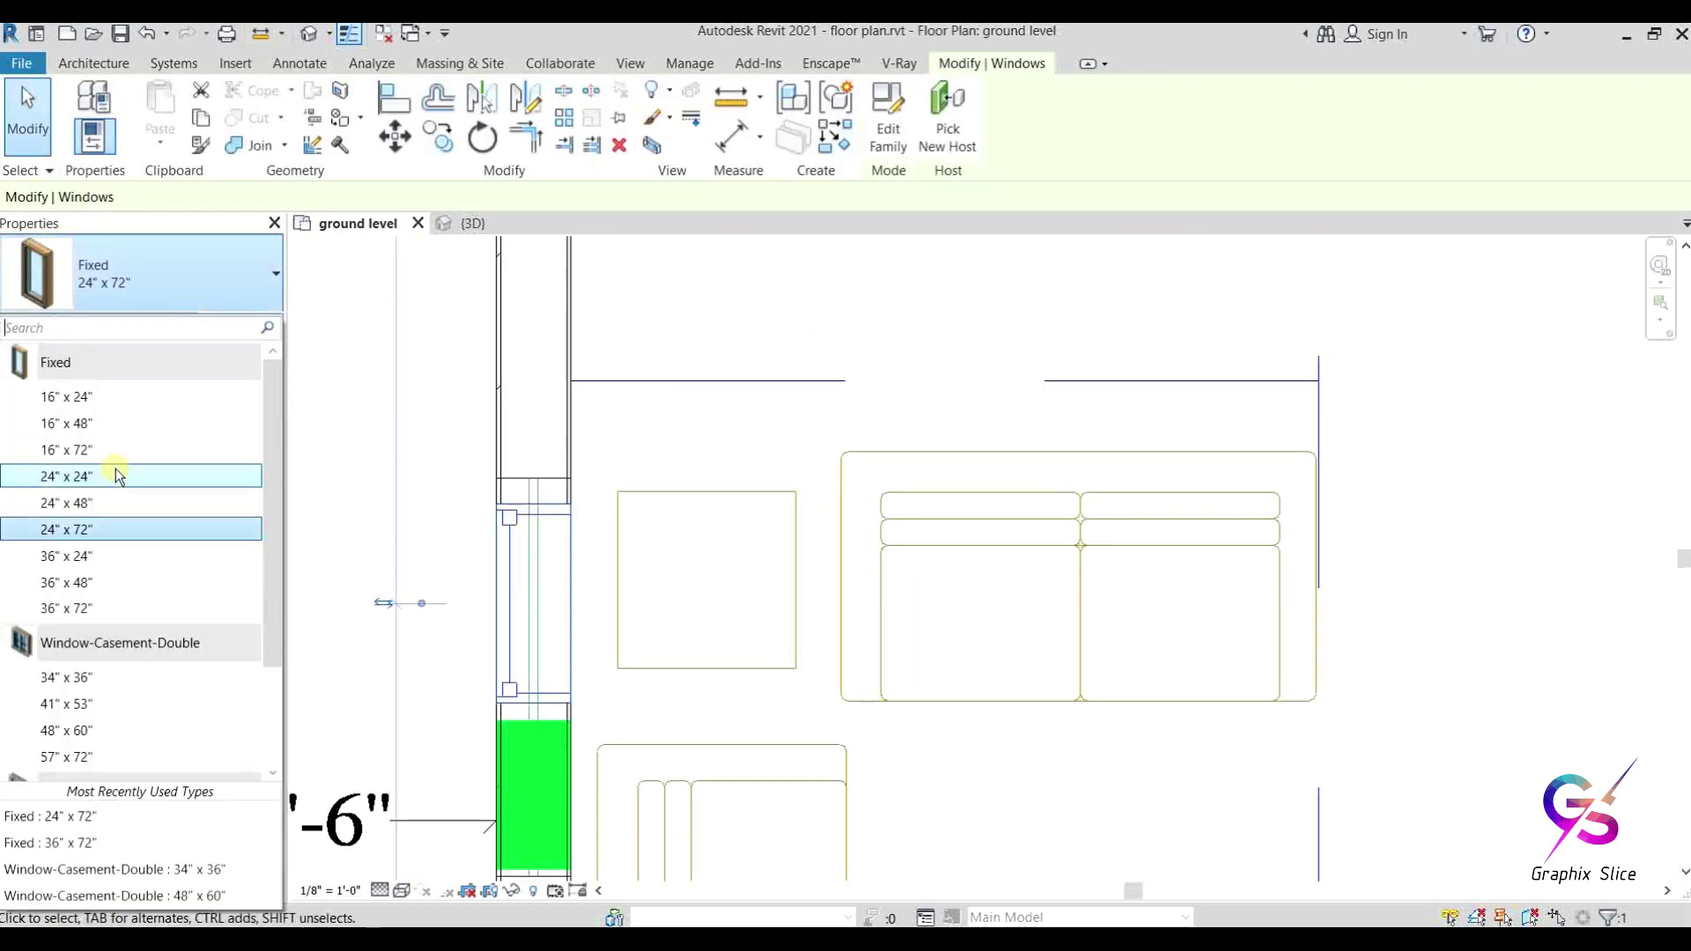
scroll(123, 563, "down", 2)
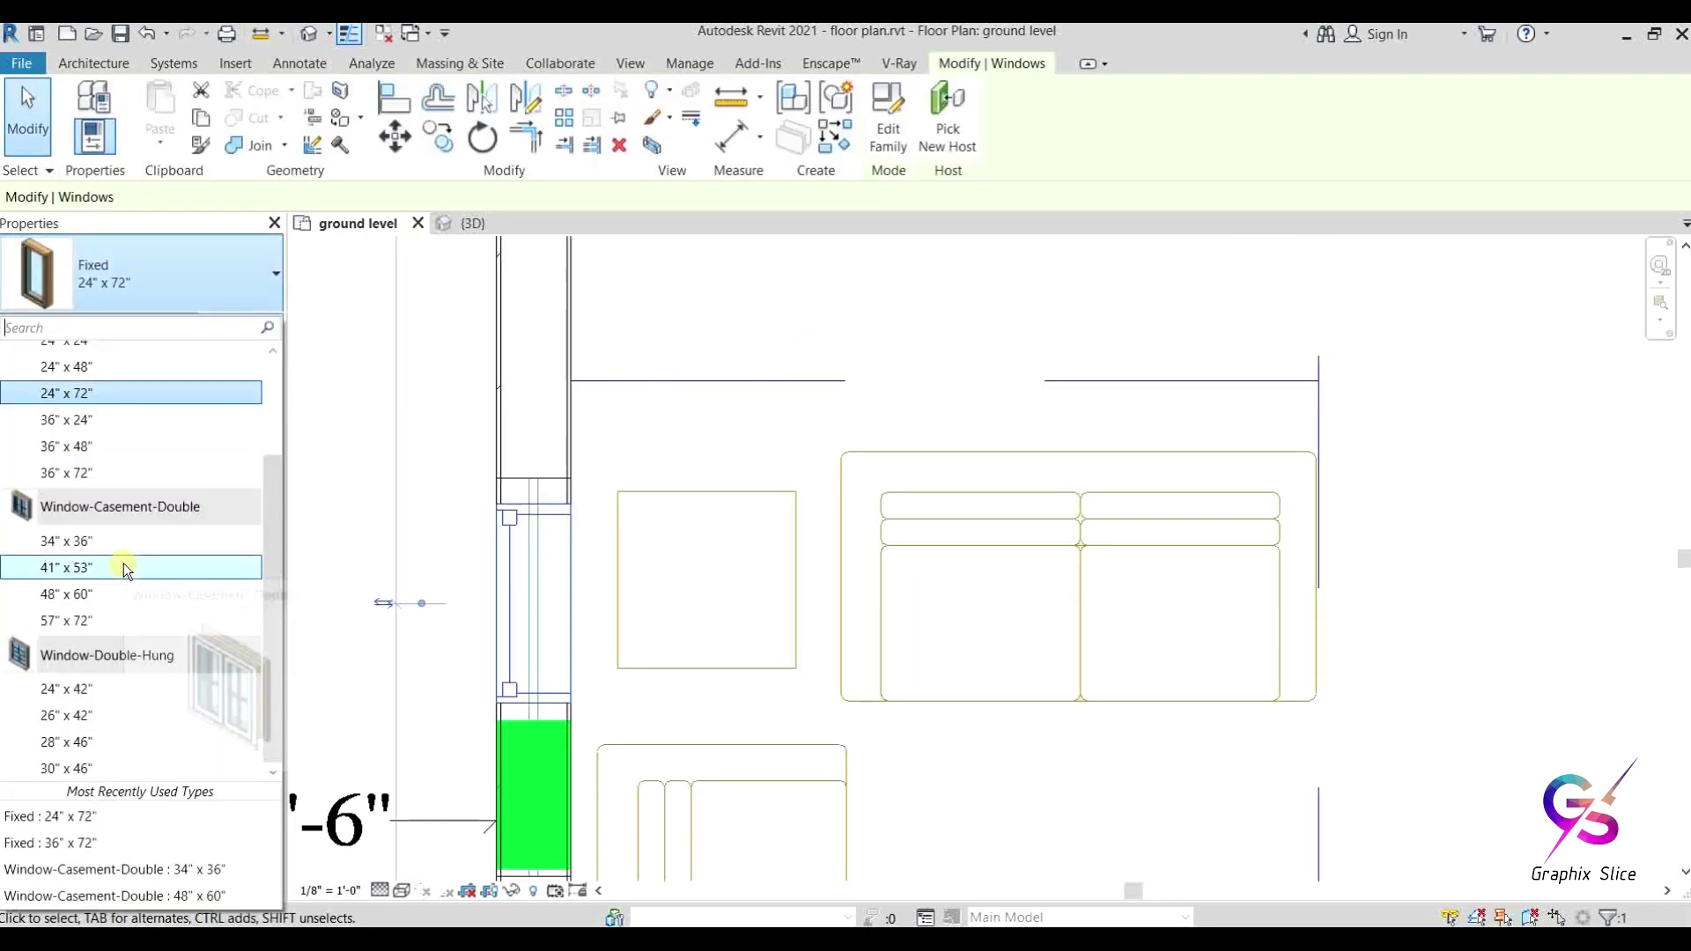
left_click(113, 766)
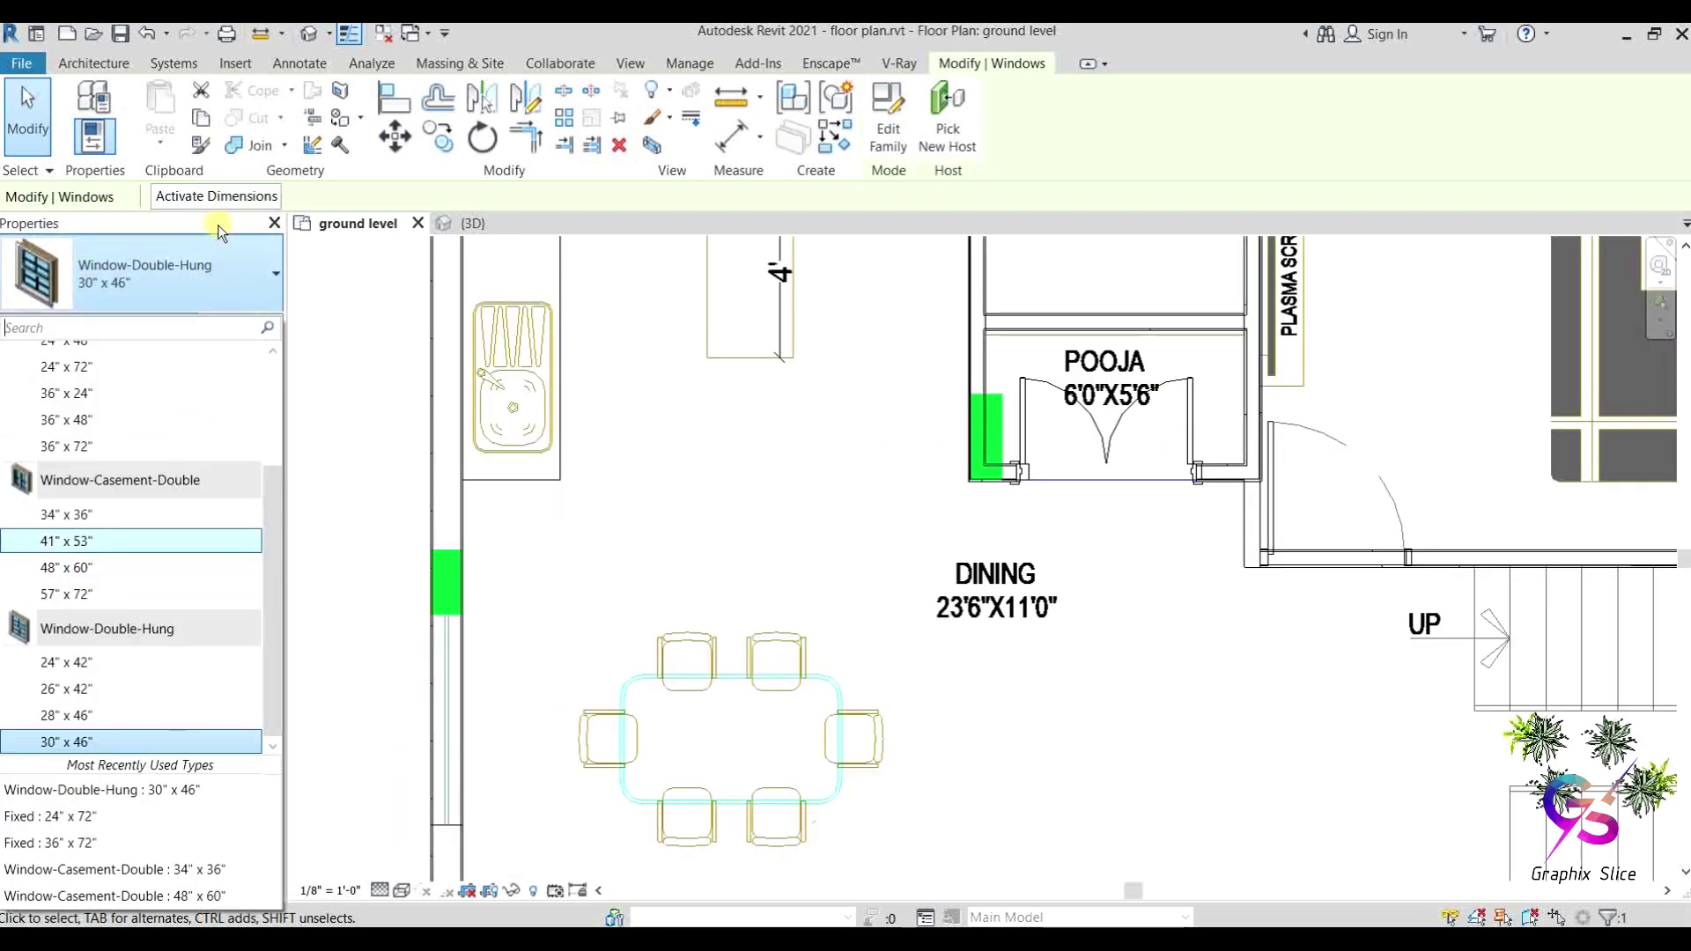
left_click(219, 225)
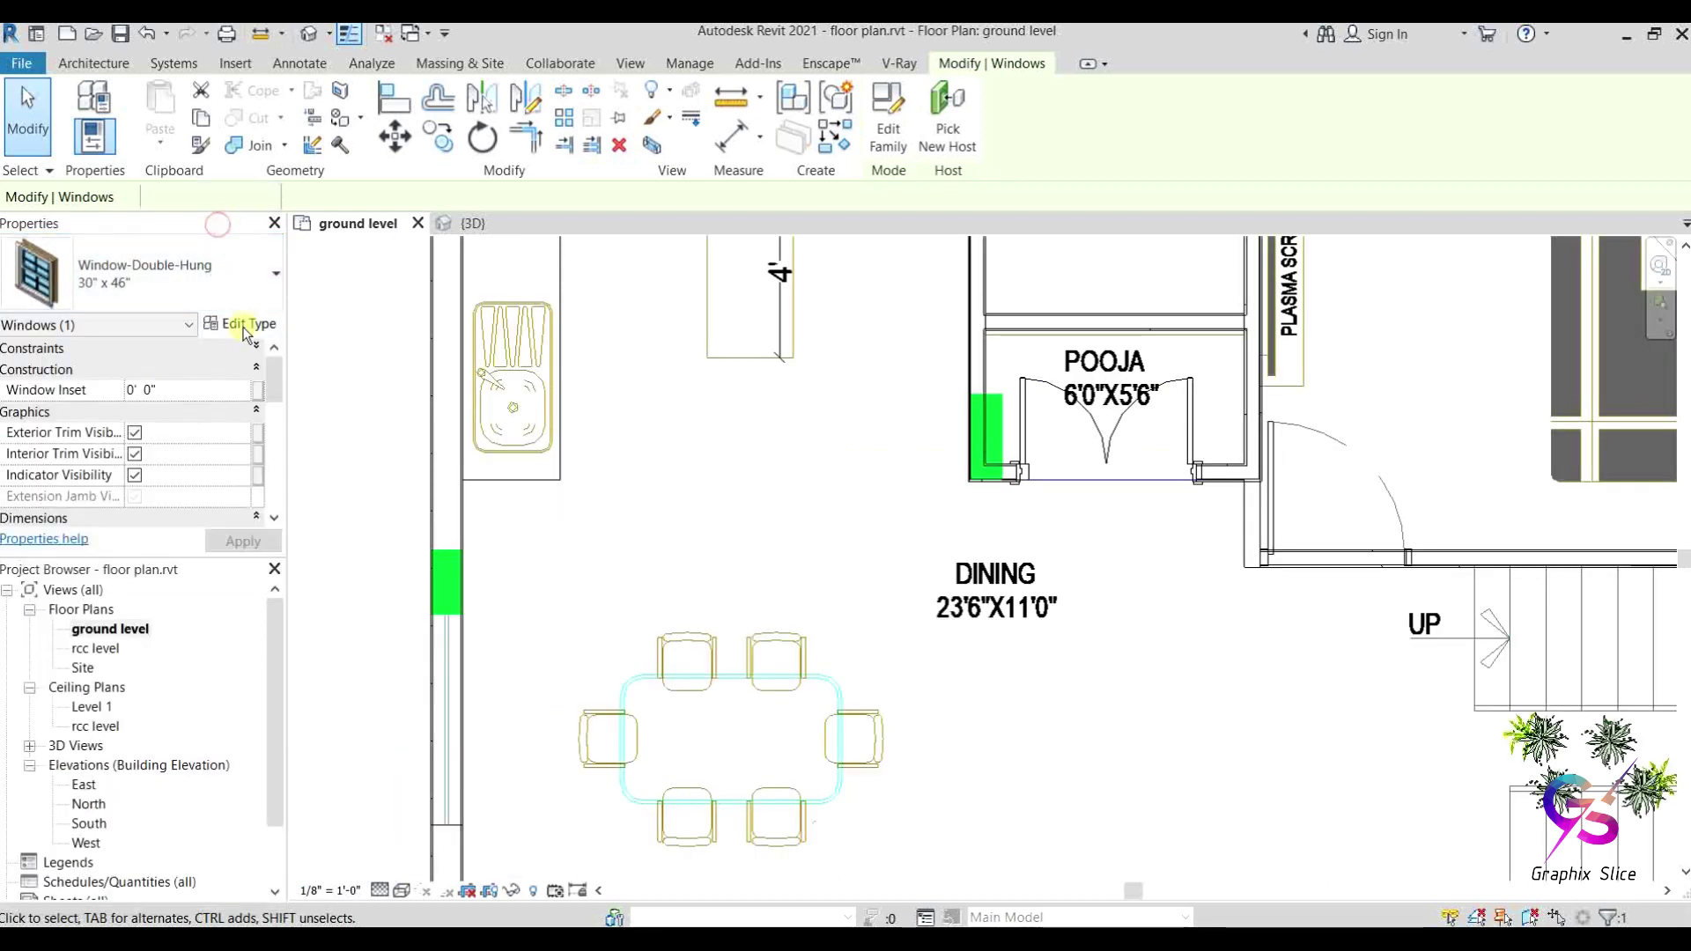
Step: Start loading a family from the double-hung window's type properties and browse to the Windows family folder
left_click(239, 324)
left_click(1306, 202)
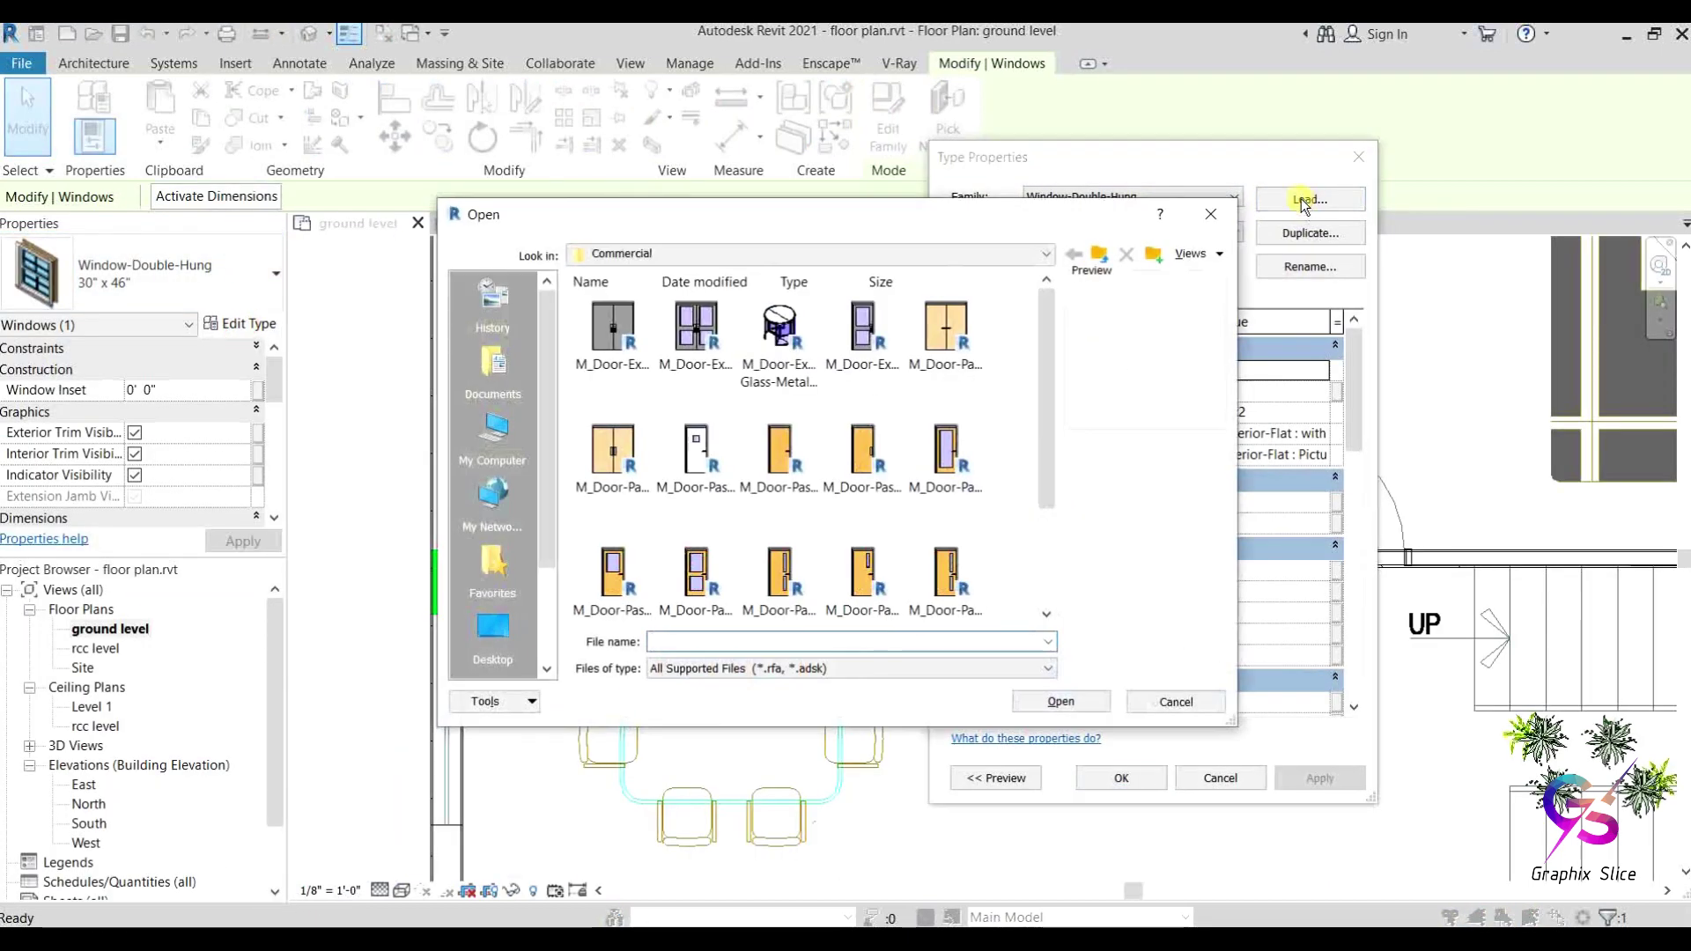
left_click(1099, 256)
left_click(1098, 256)
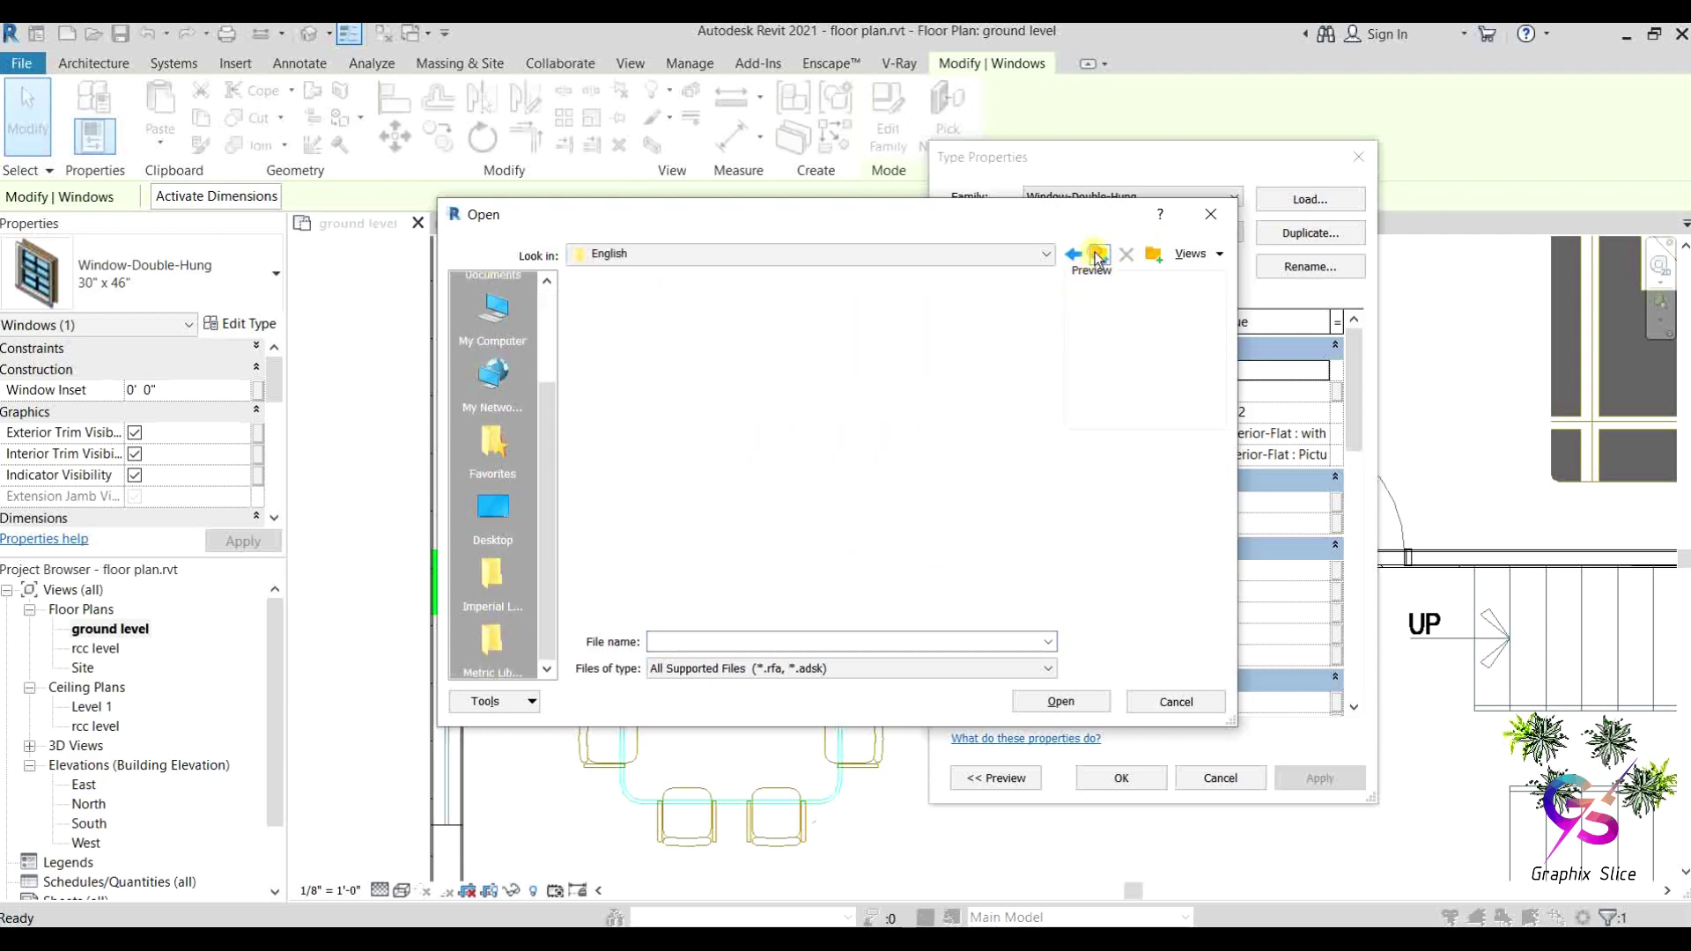
left_click_drag(1053, 333, 1048, 563)
double_click(609, 583)
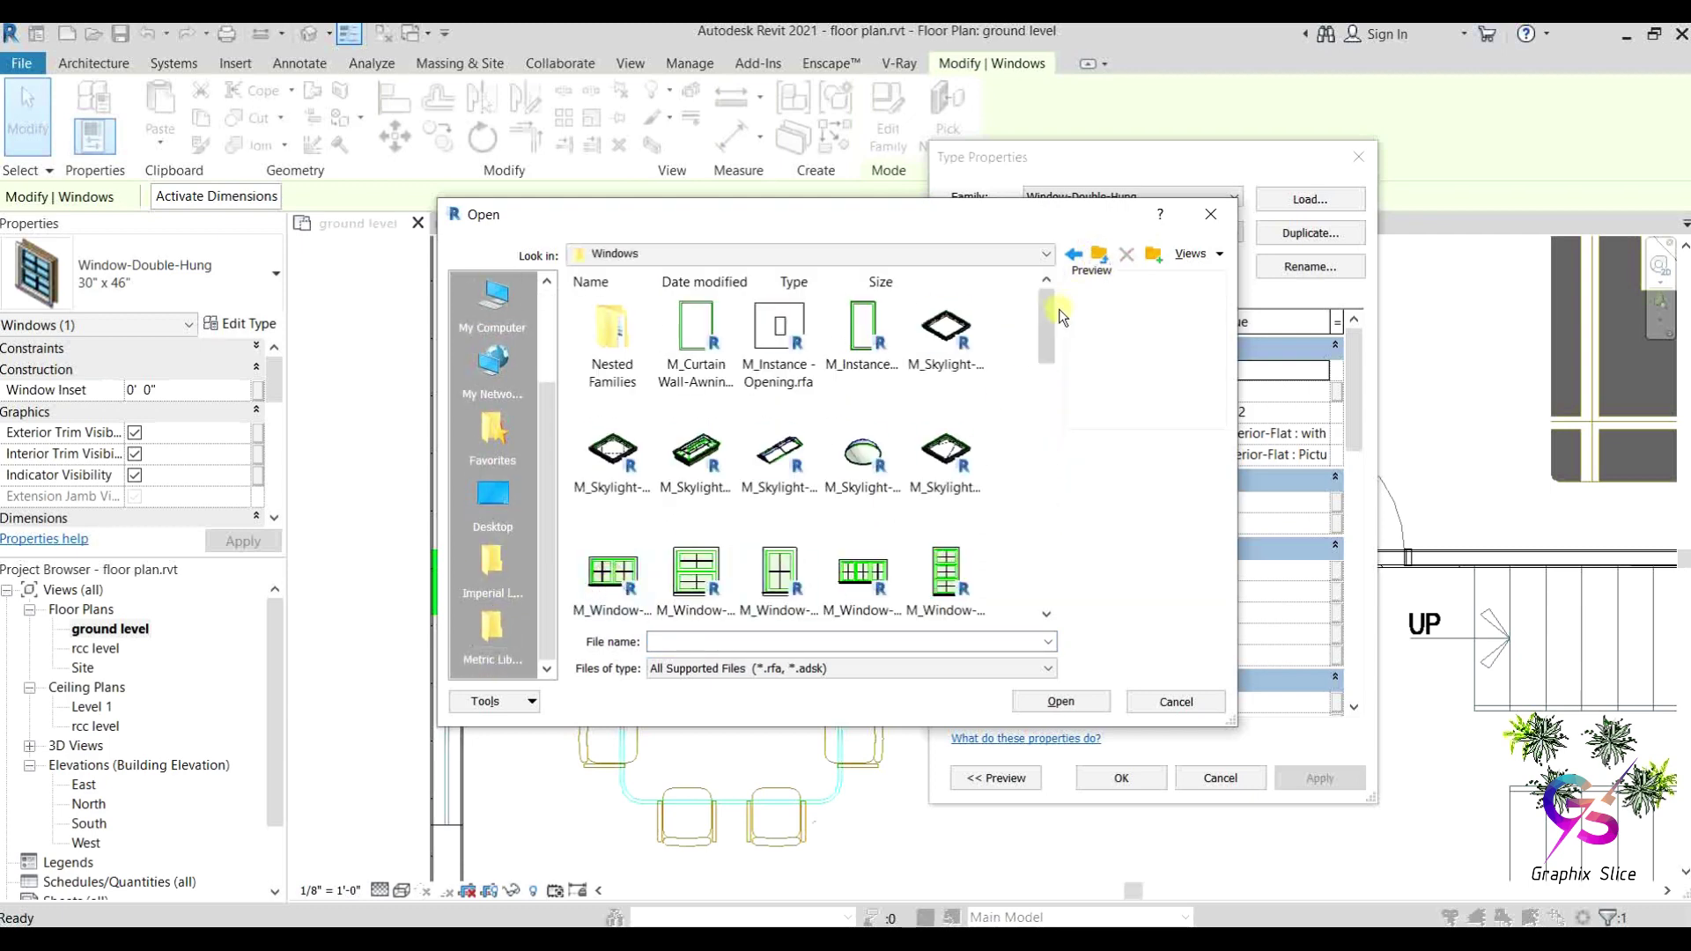
Step: Preview the M_Window-Fixed-Transom family and choose M_Window-Casement-Triple-Awning-Triple for loading
left_click_drag(1047, 315, 1067, 531)
left_click(694, 541)
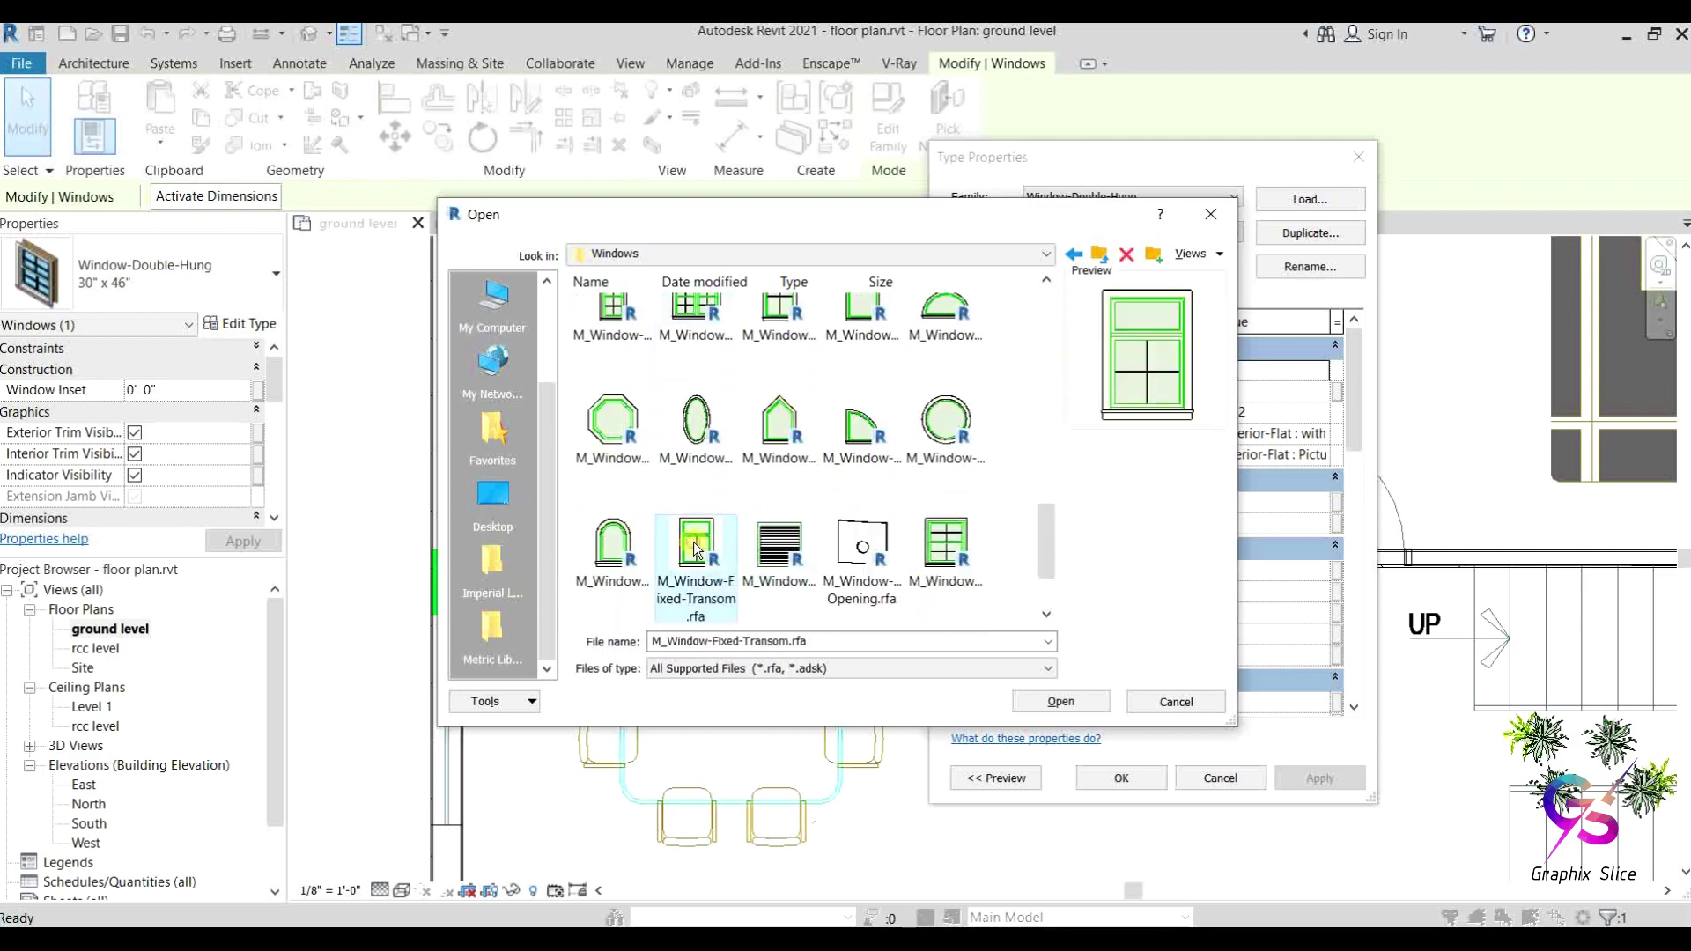
scroll(694, 542, "up", 3)
left_click(623, 539)
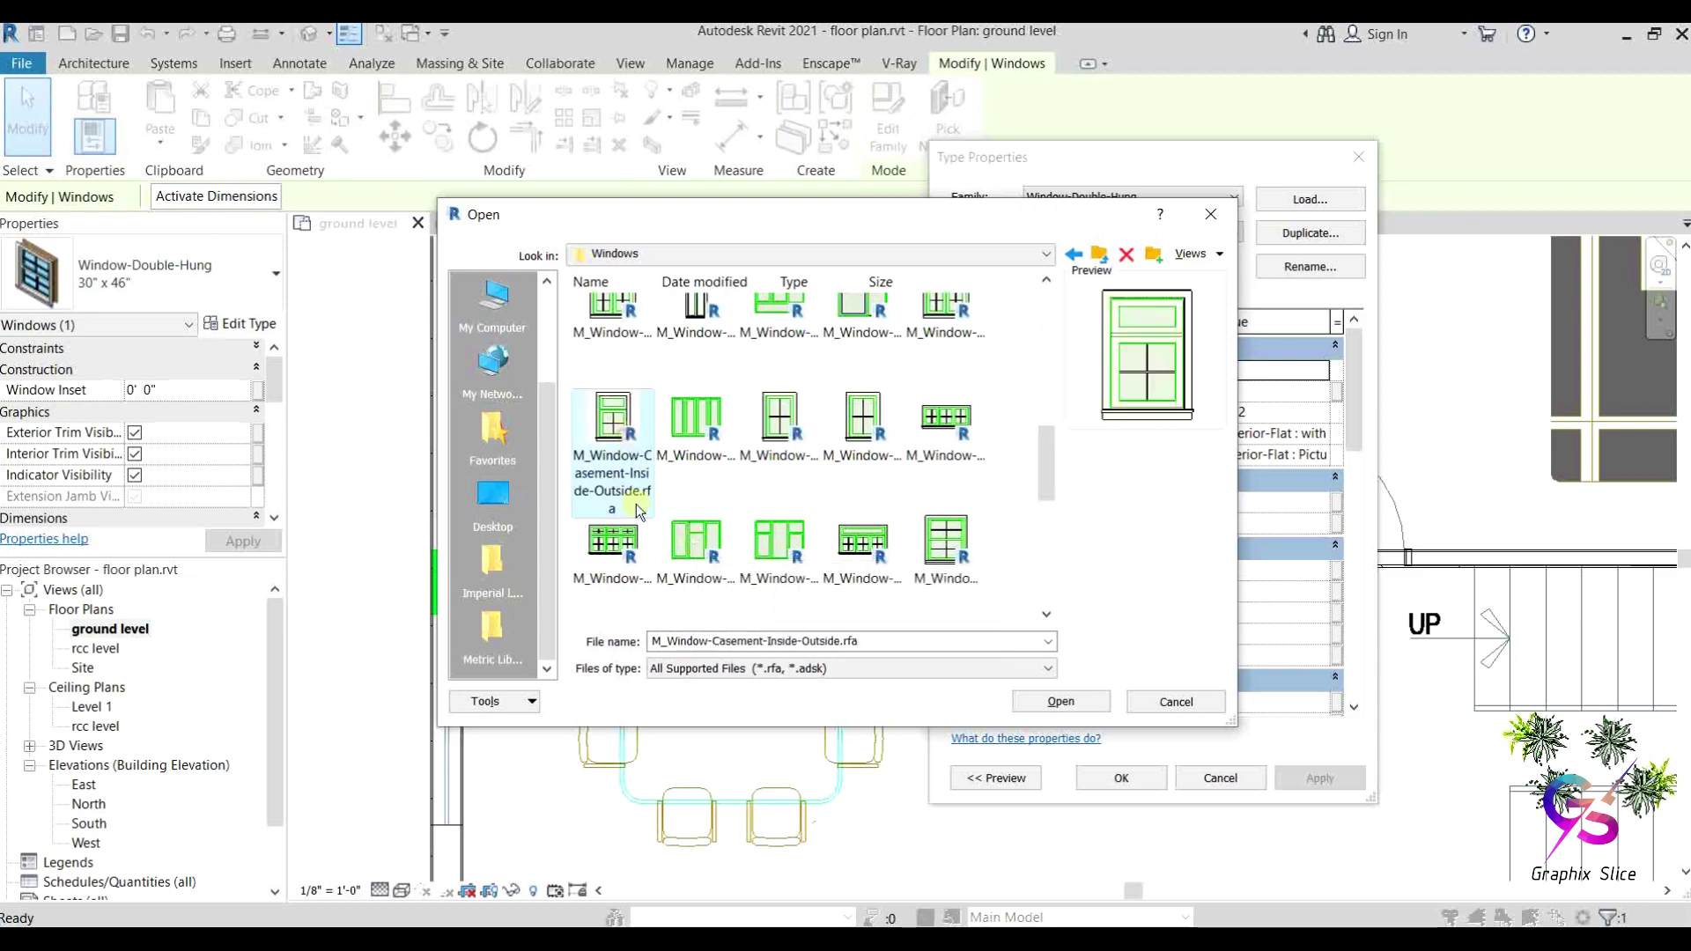
left_click(1064, 704)
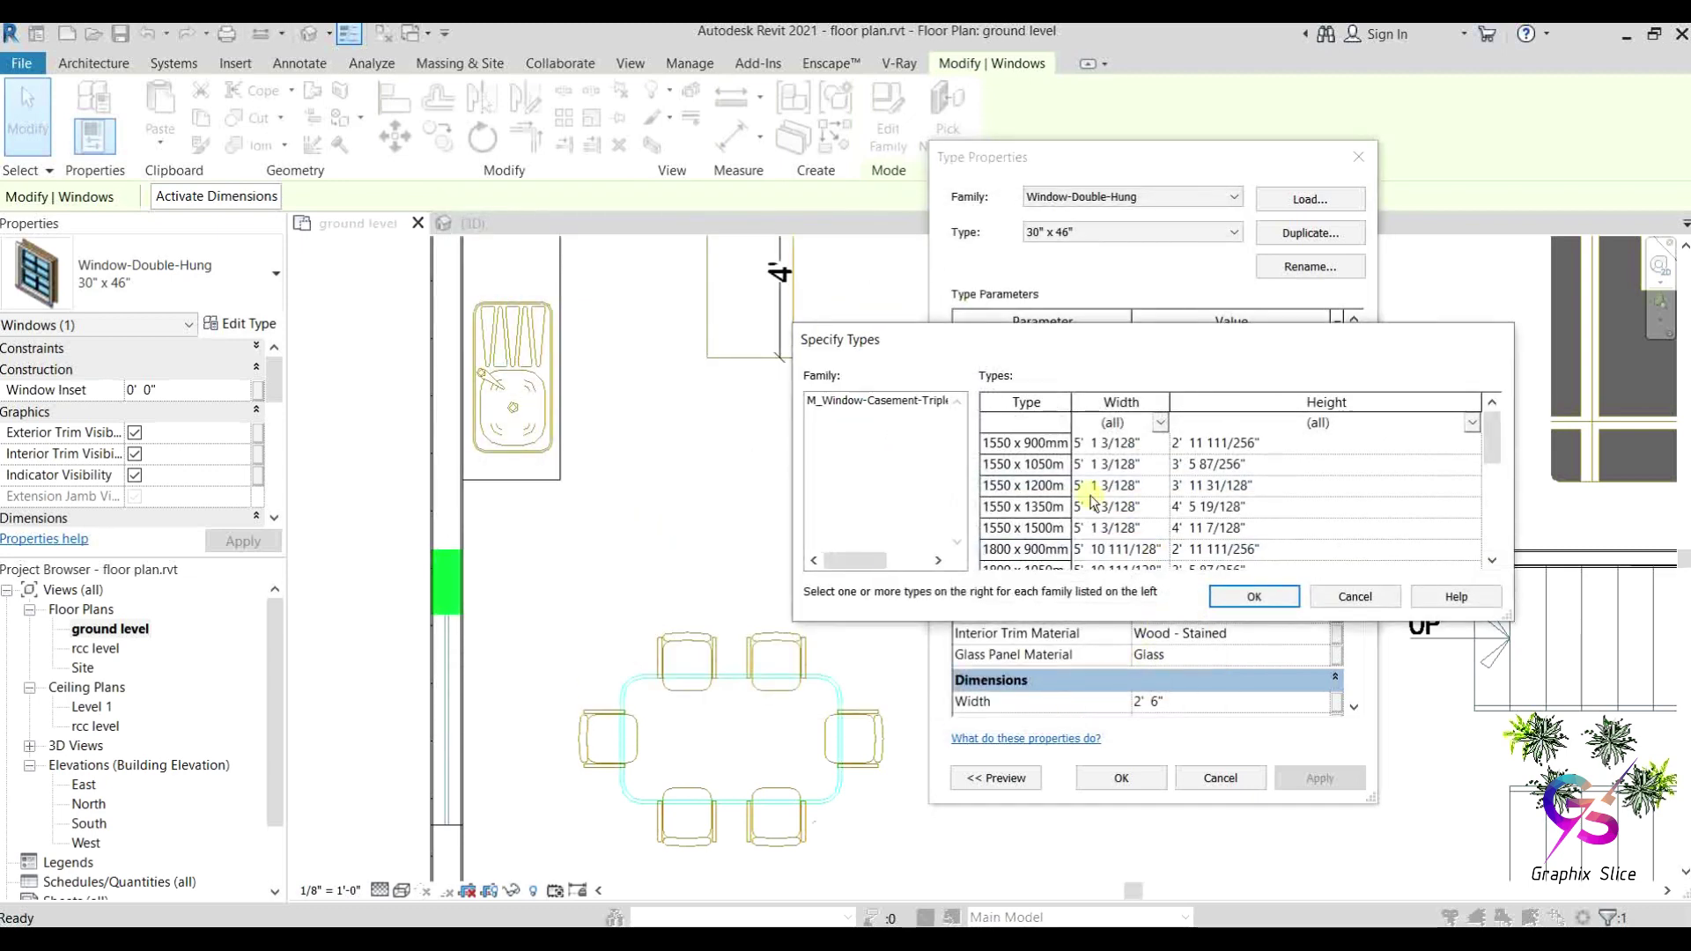
Step: Load the 1800 x 900mm type of the triple casement window and place it in the exterior wall beside the Dining table
left_click(1085, 548)
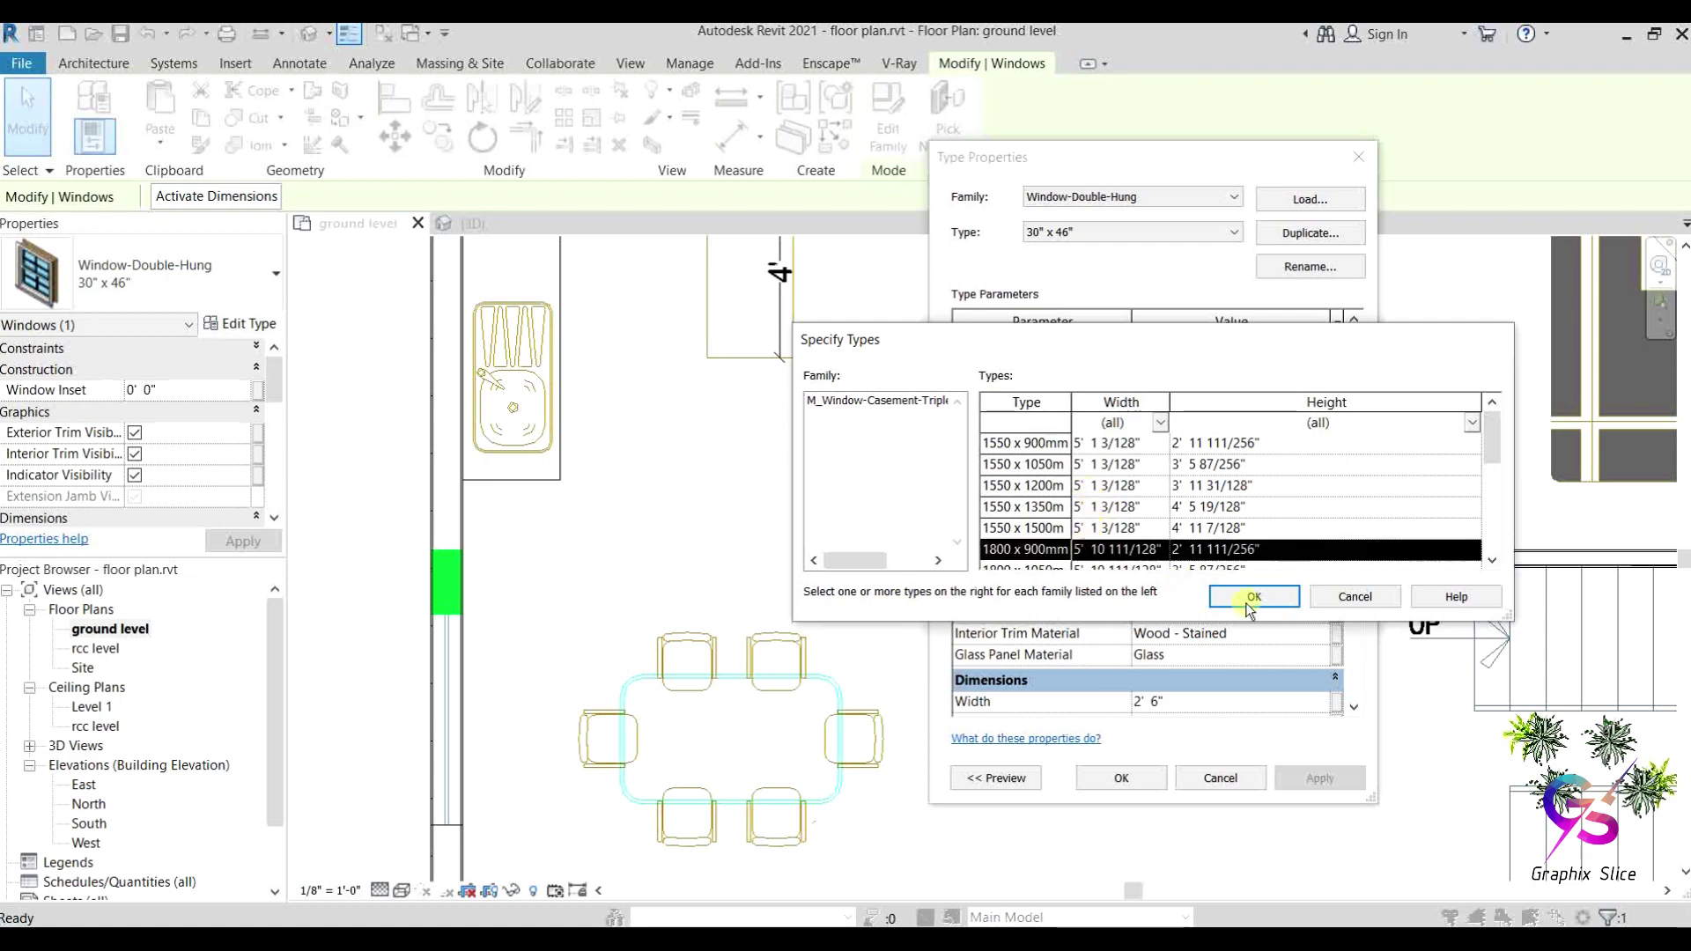
left_click(1255, 597)
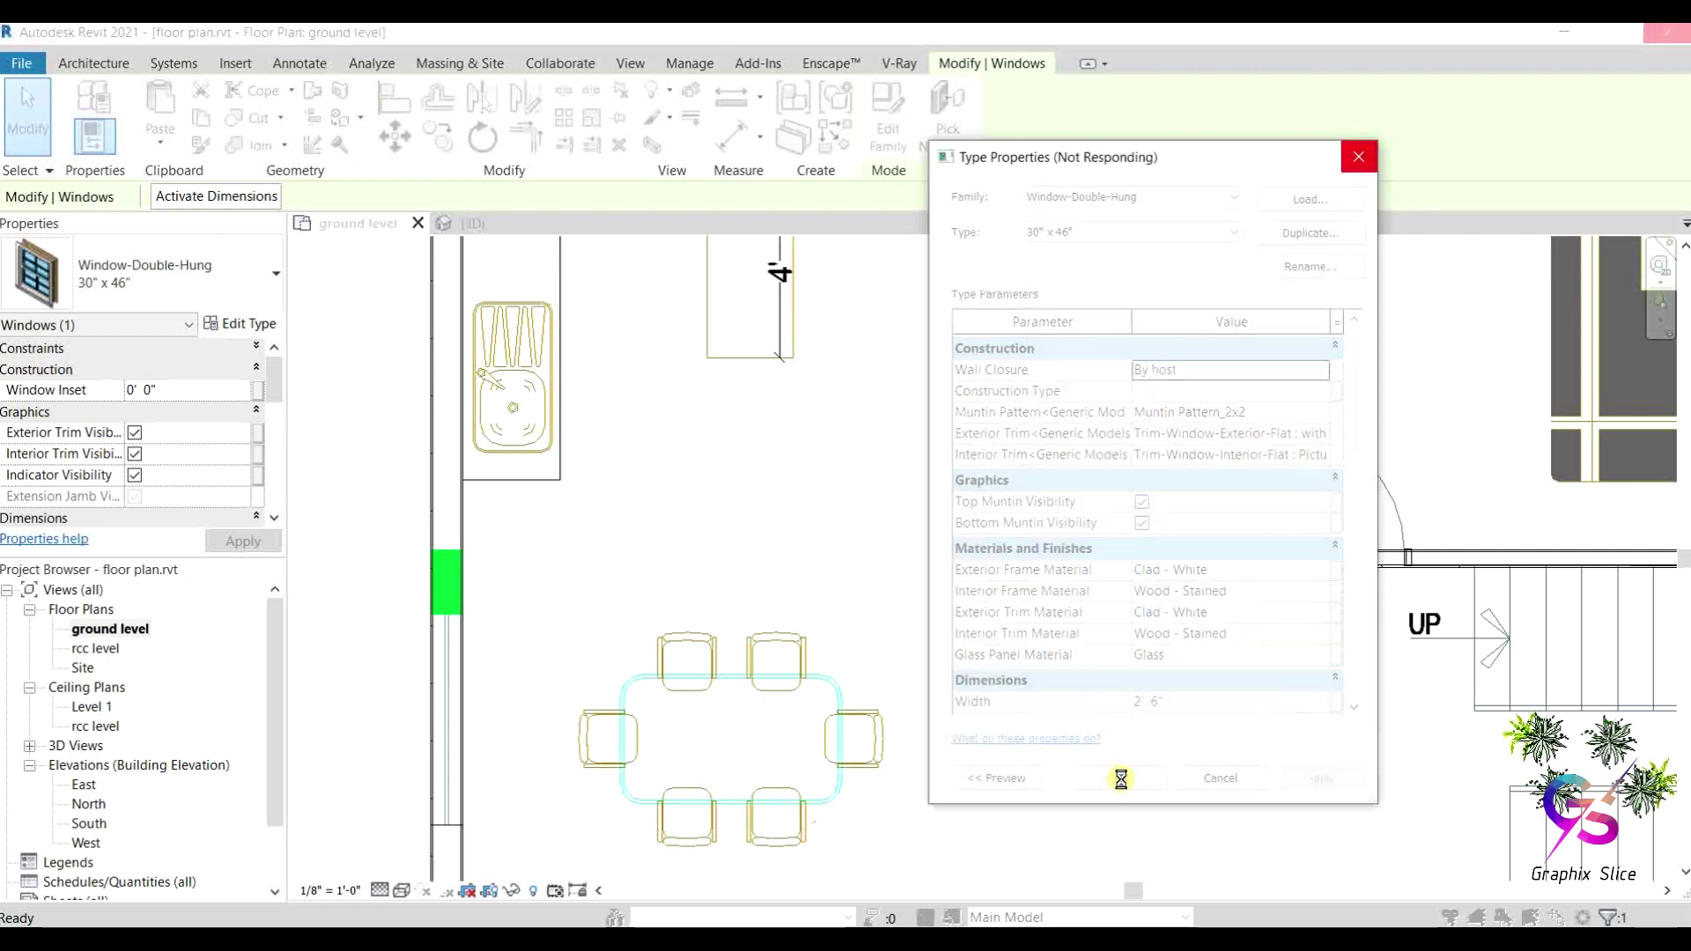
left_click(1117, 780)
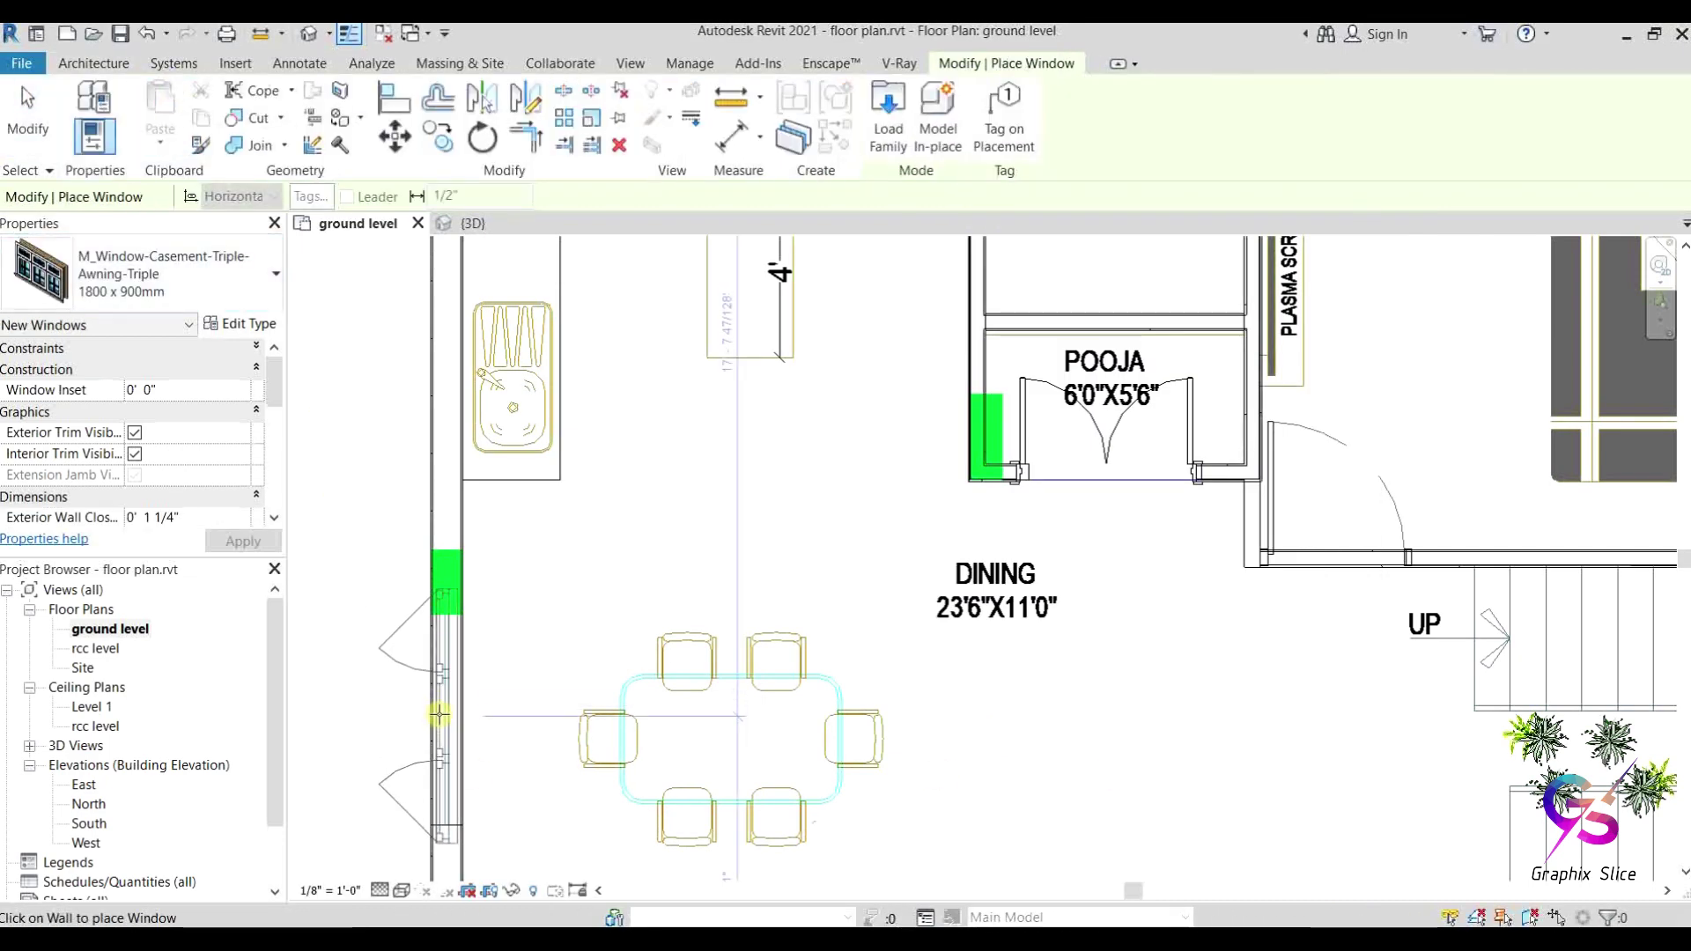
scroll(396, 670, "down", 3)
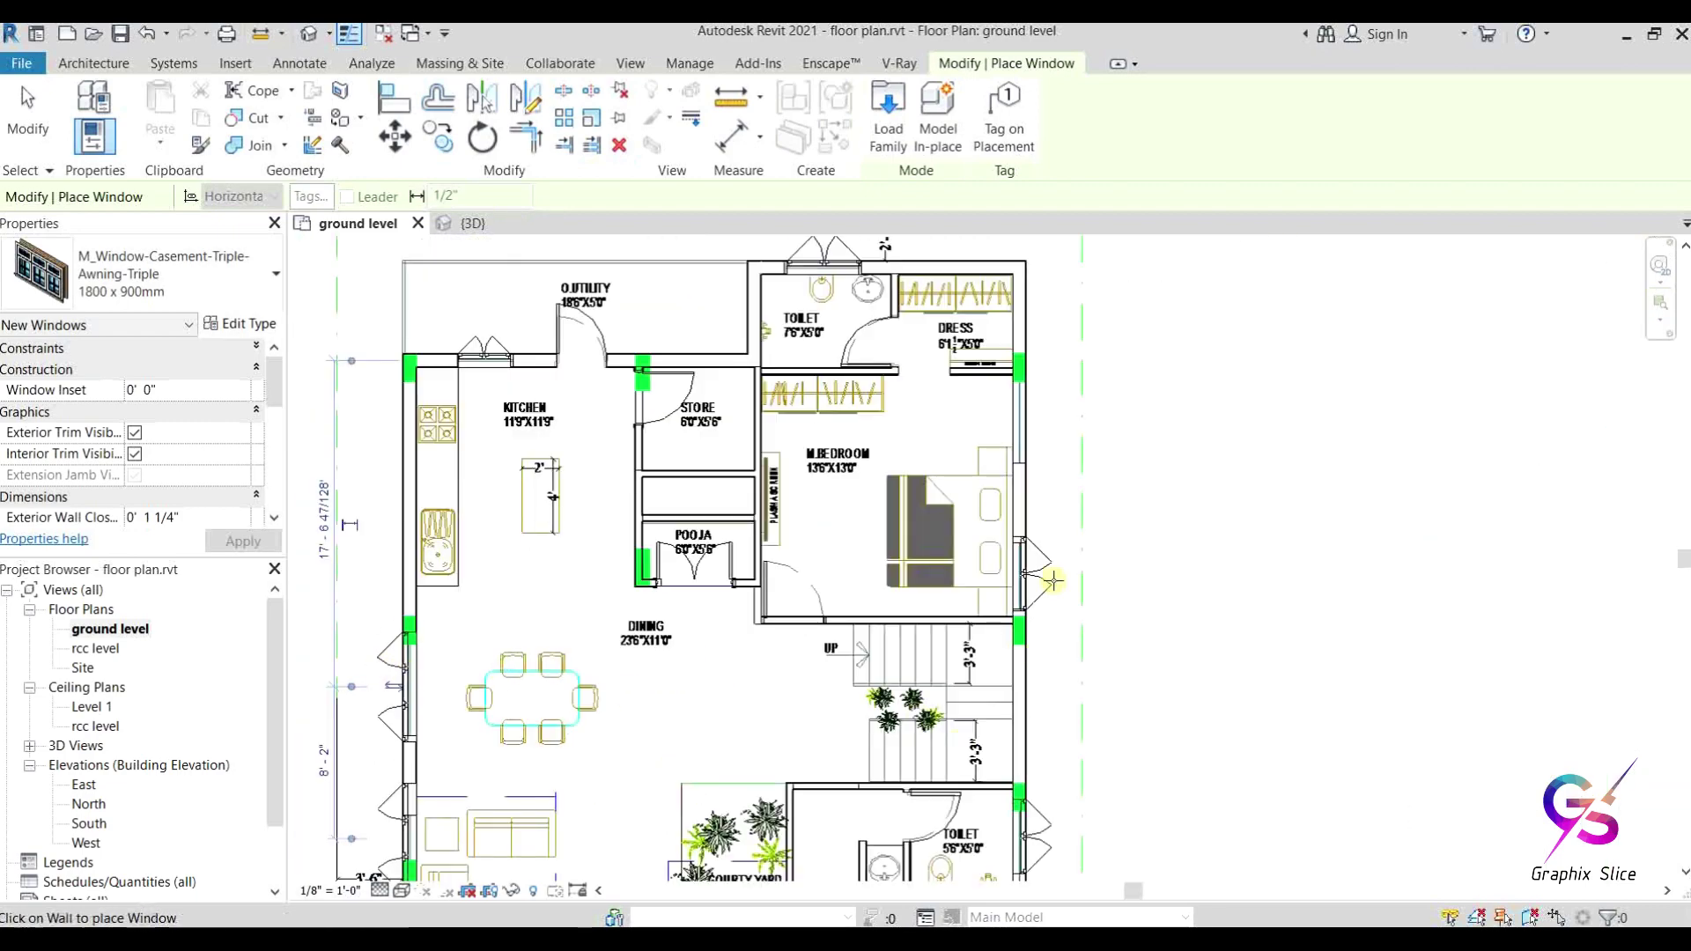
scroll(1052, 581, "up", 3)
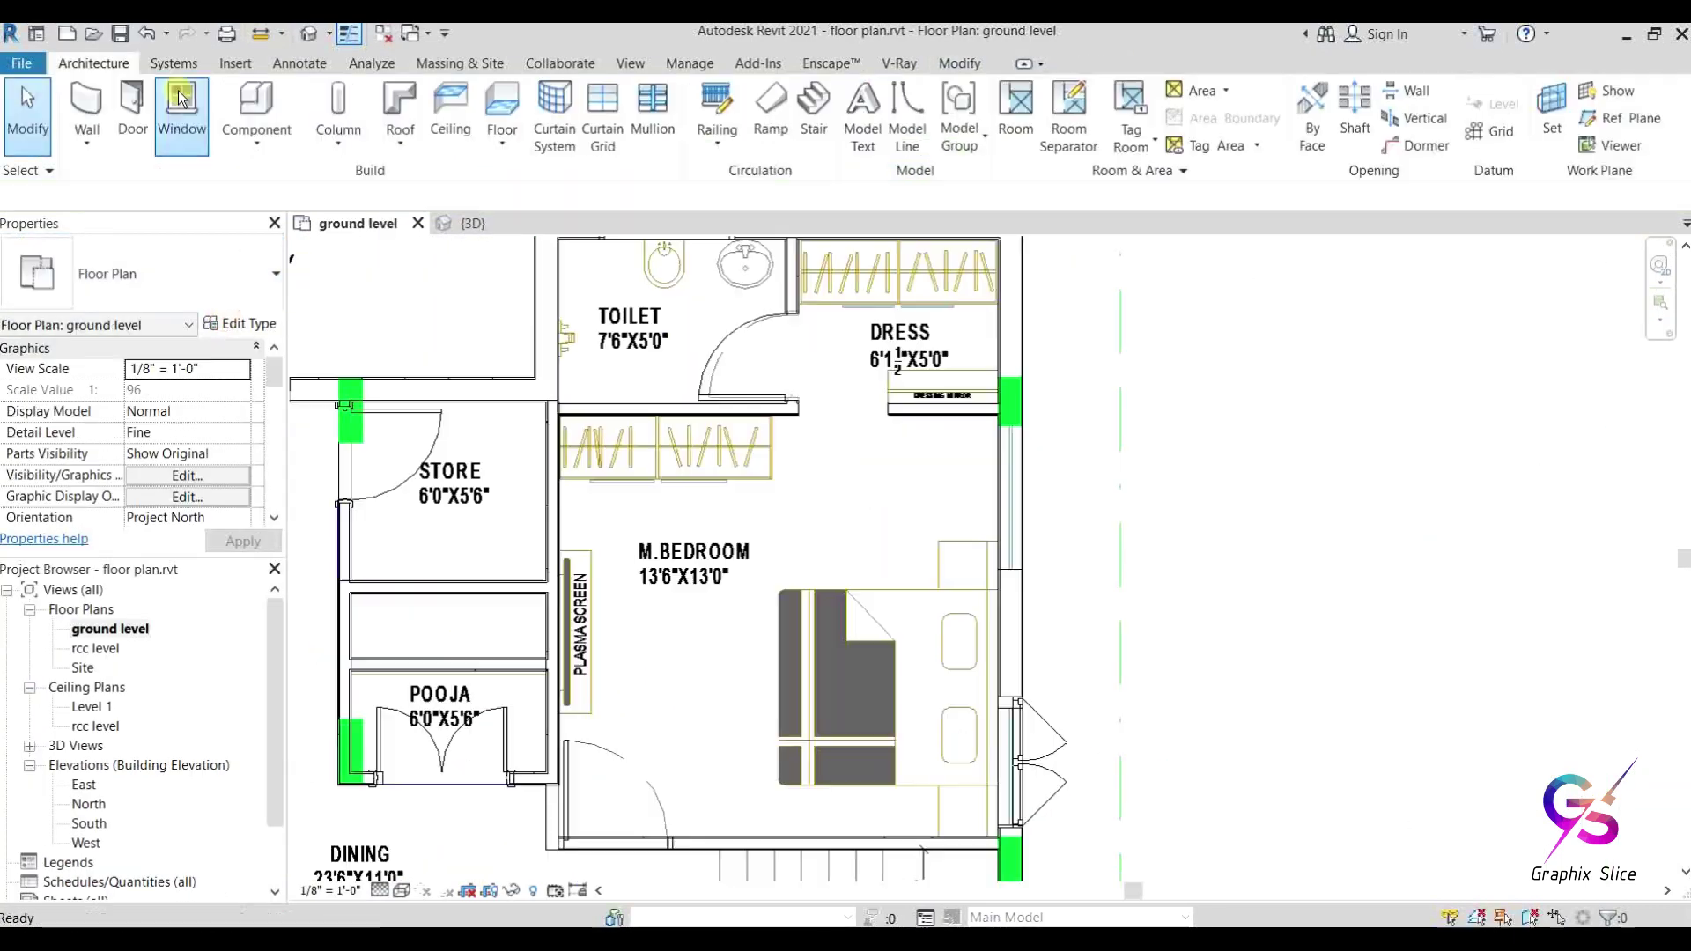
Step: Start placing a window, preview the double casement awning families and choose M_Window-Casement-Double-Awning-Double for loading
left_click(181, 98)
left_click(239, 323)
left_click(1312, 199)
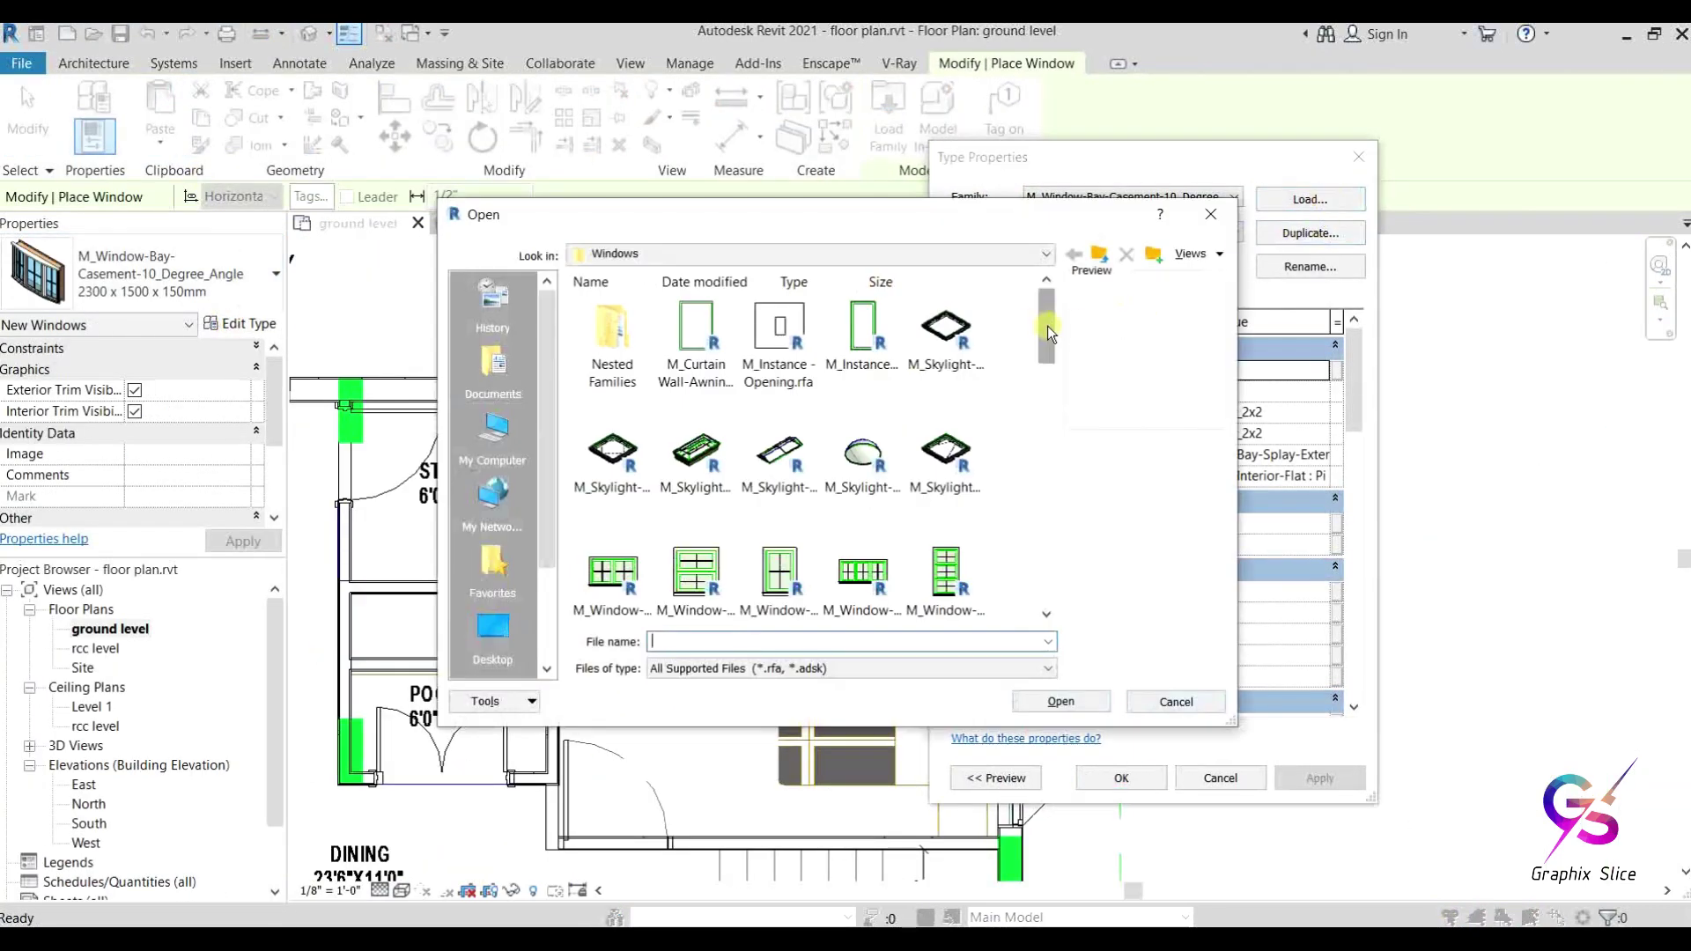
left_click_drag(1050, 333, 1048, 404)
left_click(945, 480)
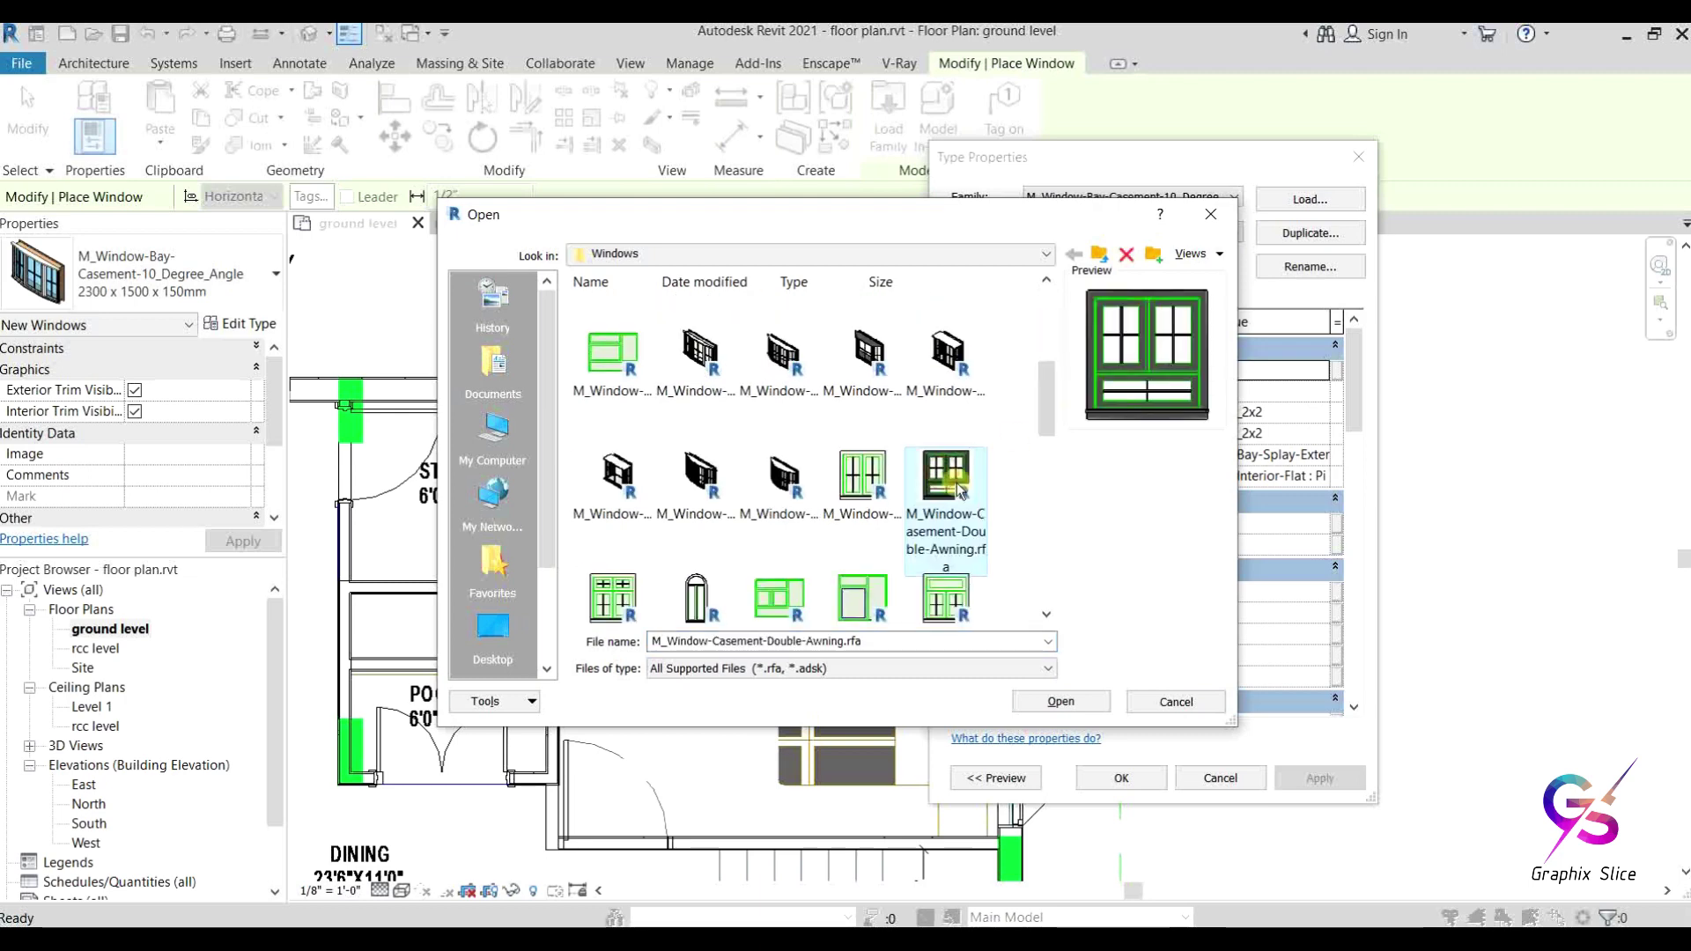
left_click(856, 492)
scroll(856, 491, "down", 3)
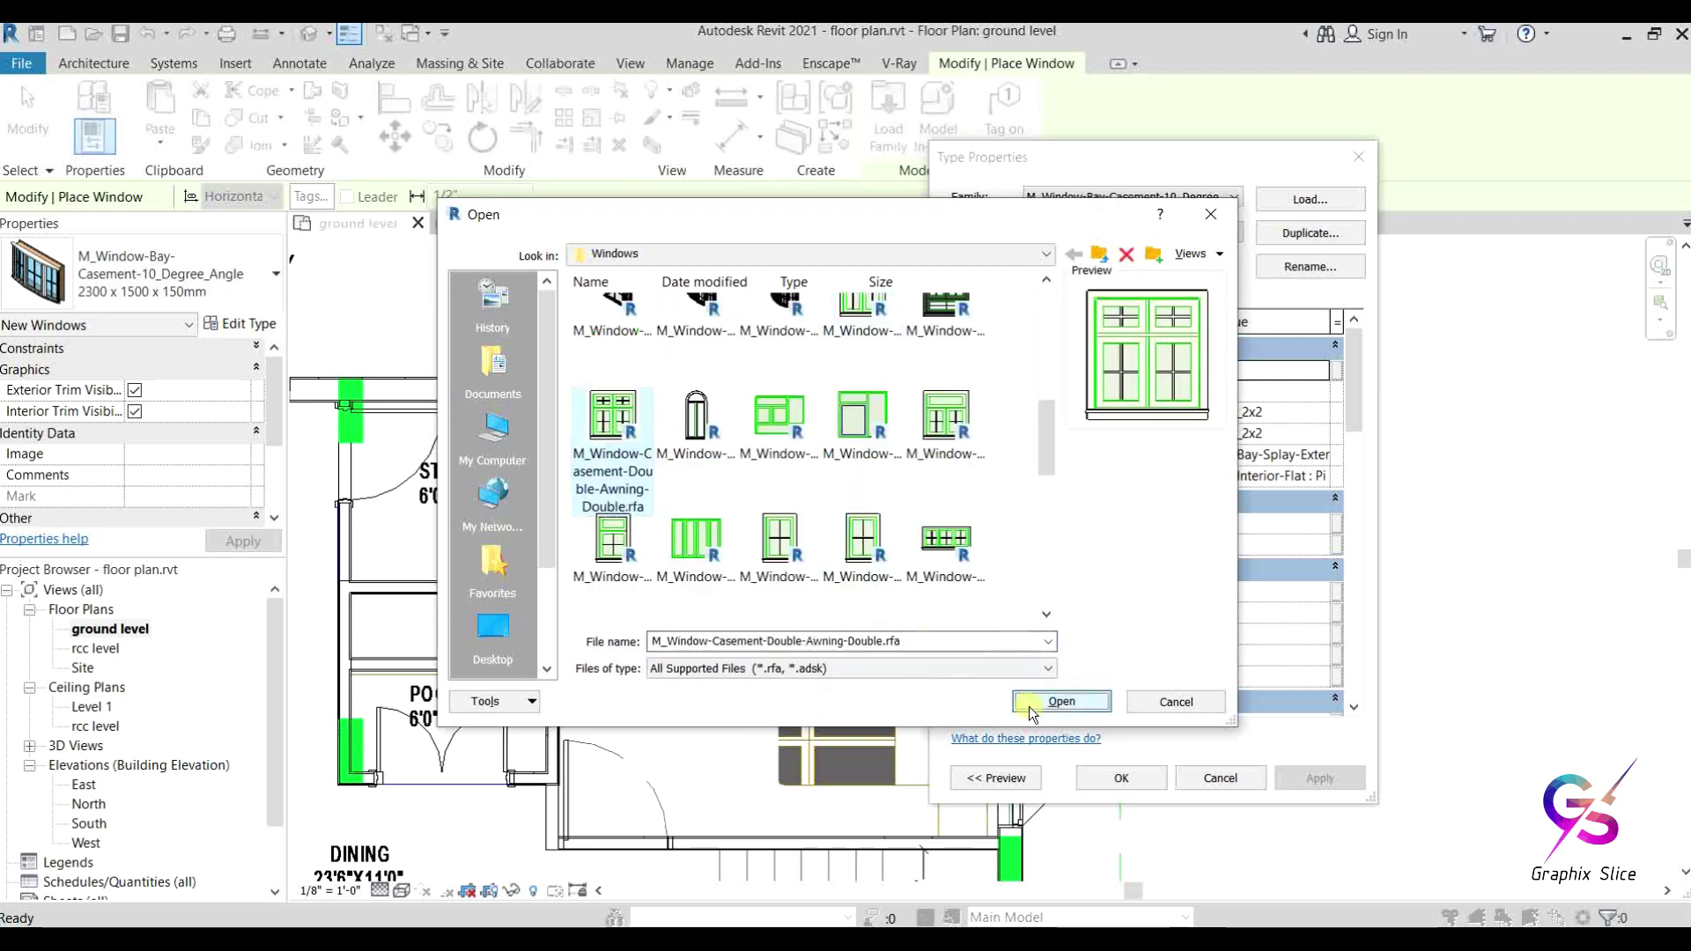
left_click(1061, 701)
Step: Load the 1400 x 1800mm type of the double casement awning window and place it in the M.Bedroom exterior wall near the Dress area
scroll(1102, 553, "down", 5)
left_click(1102, 549)
left_click(1254, 596)
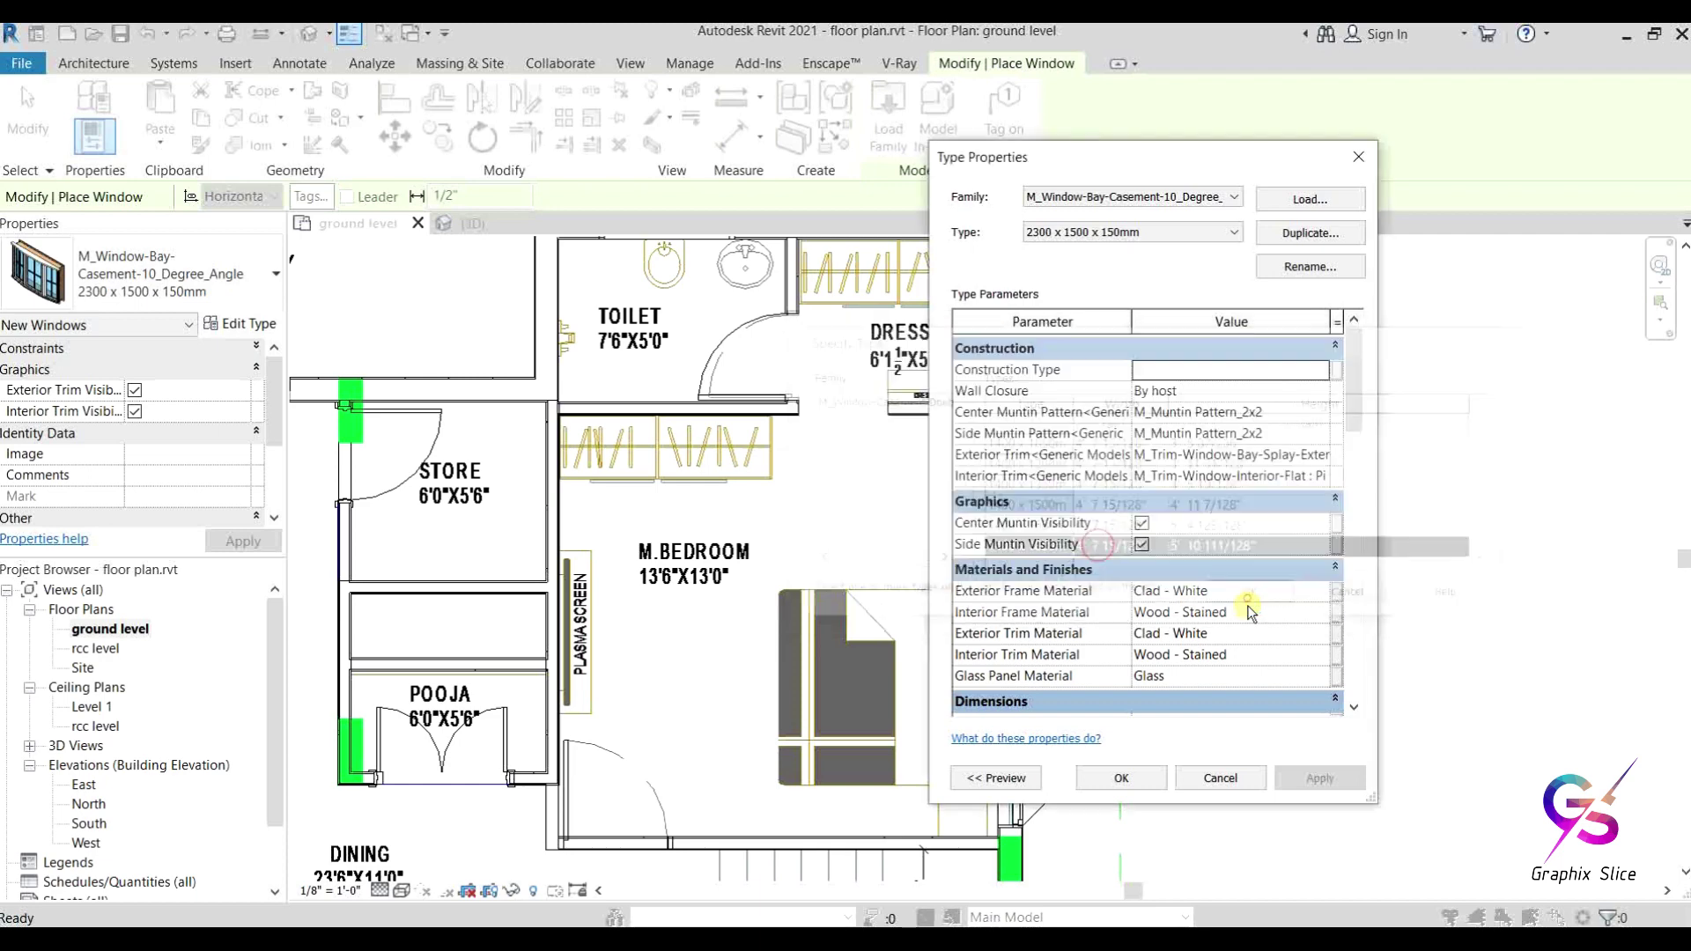
left_click(1119, 779)
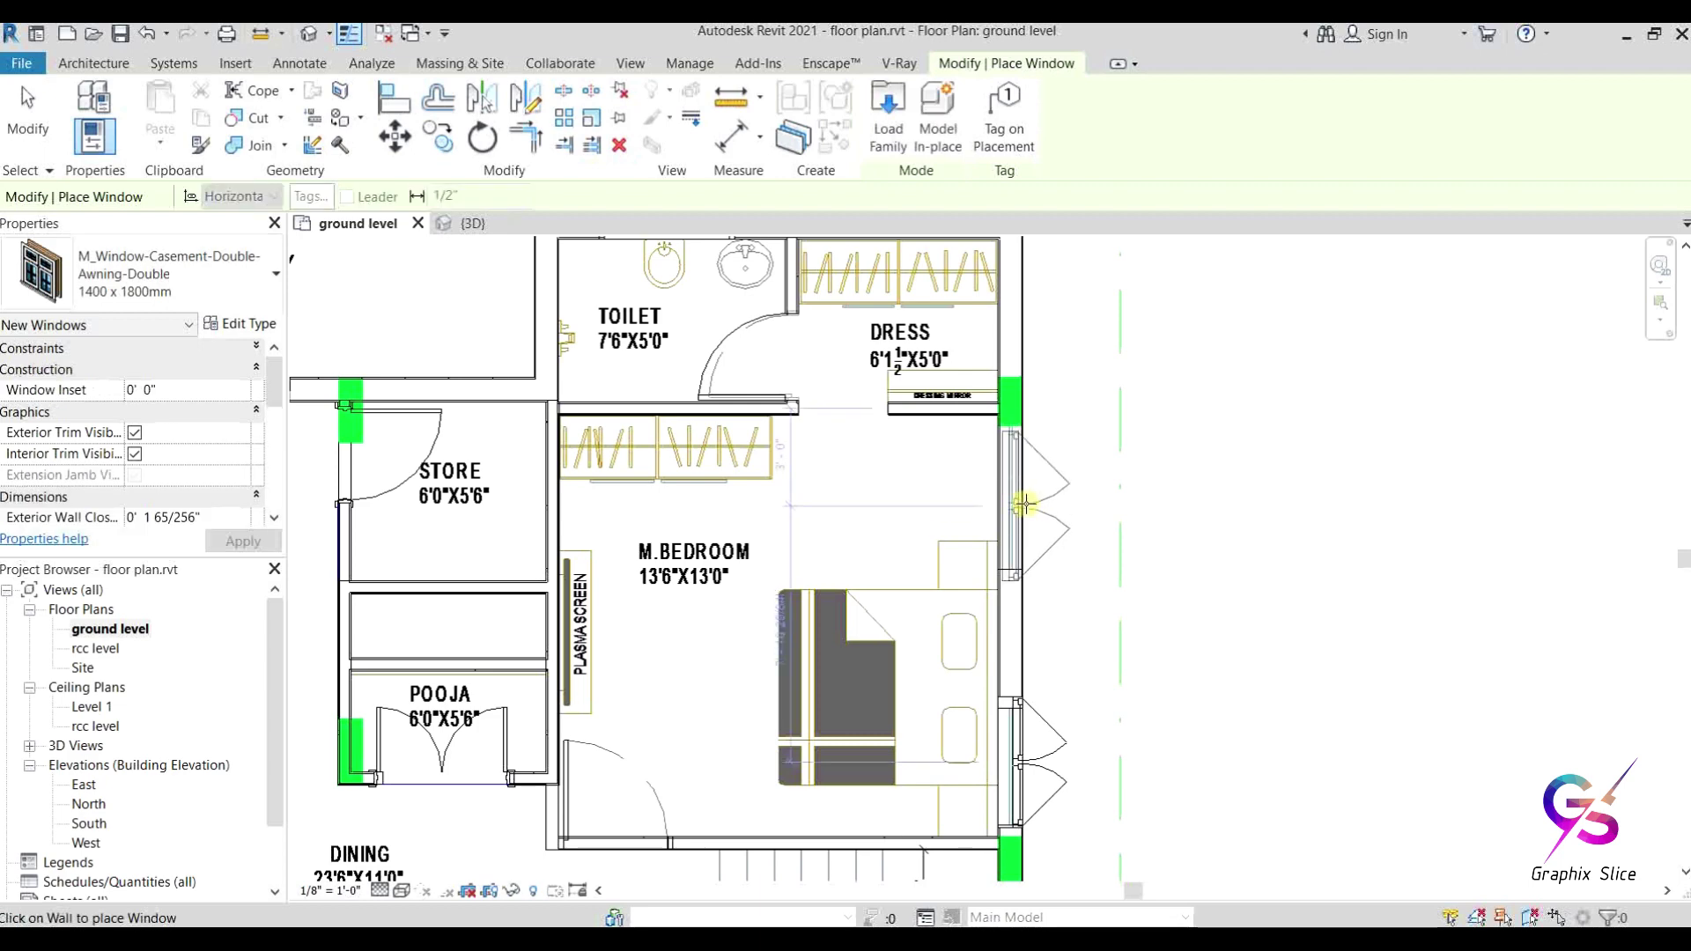
left_click(1245, 498)
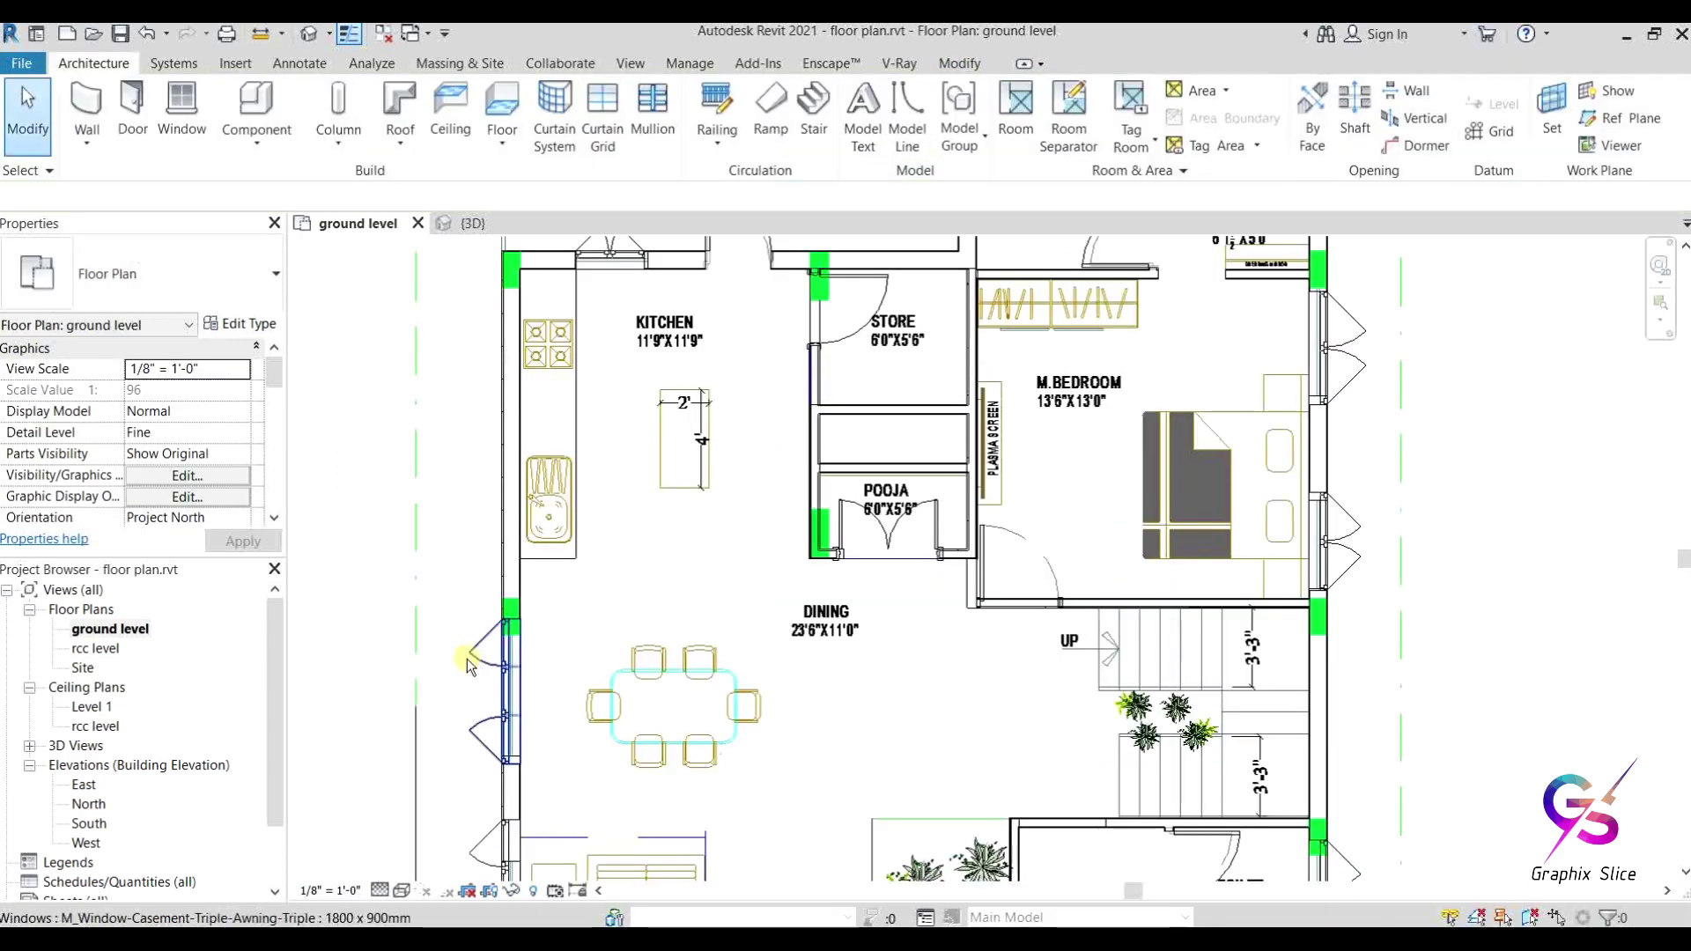
Step: Replace the Dining wall's triple casement window with one similar to the 1400 x 1800mm M.Bedroom window
left_click(468, 658)
key("Delete")
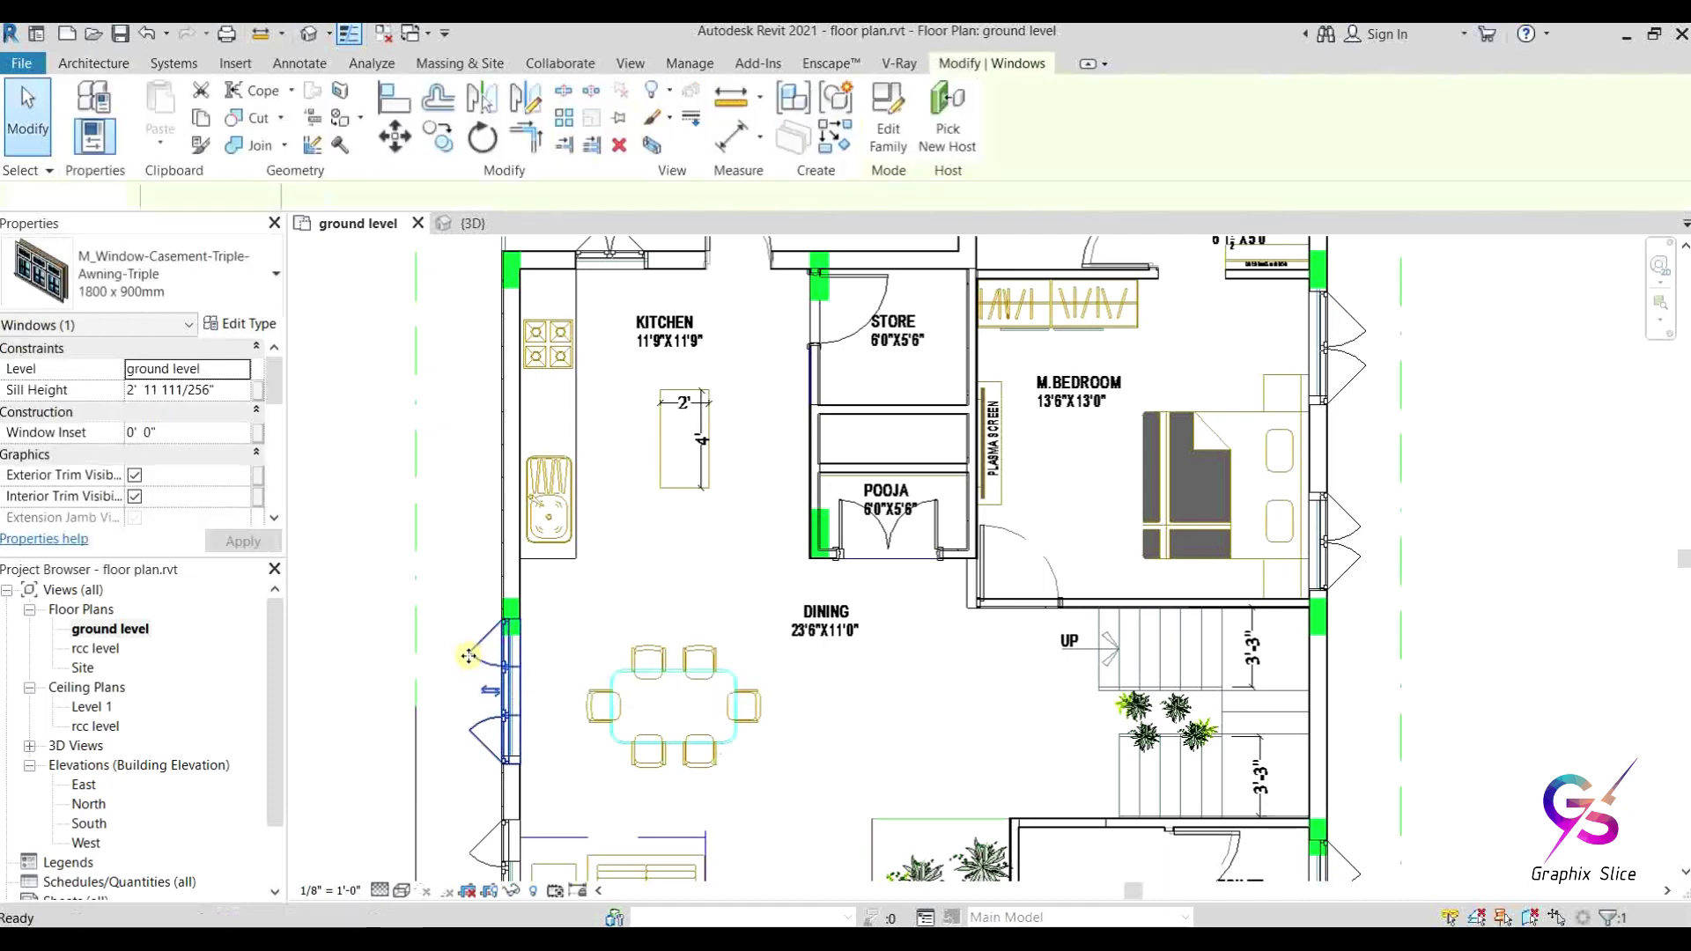
left_click(1334, 350)
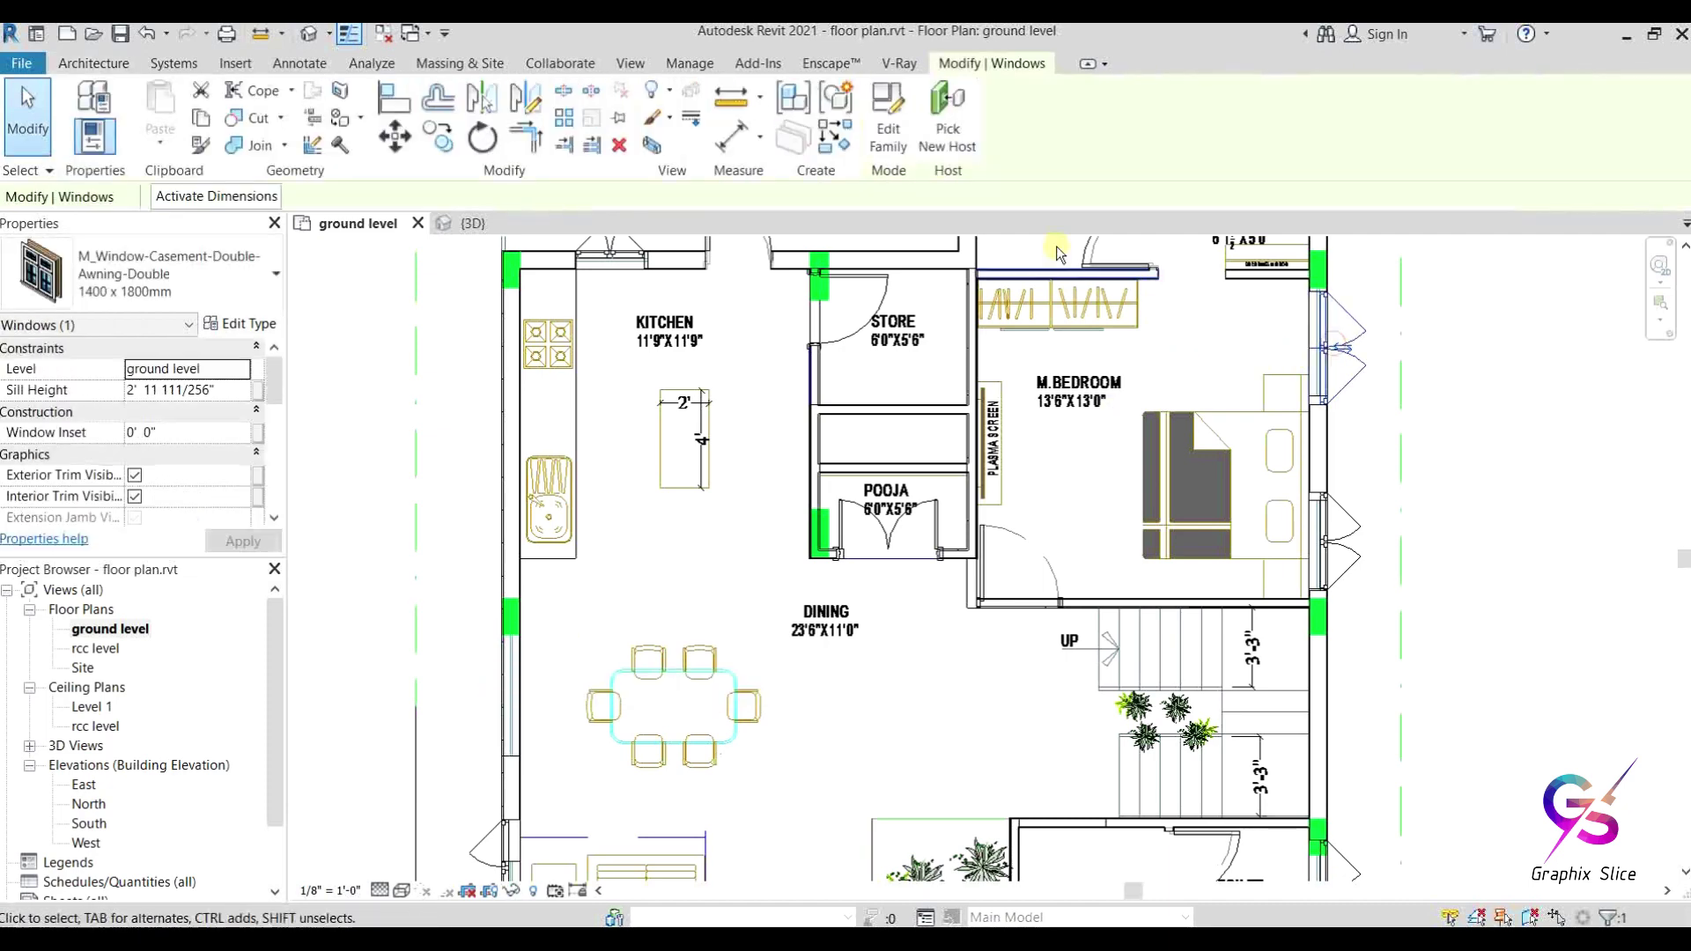
left_click(841, 139)
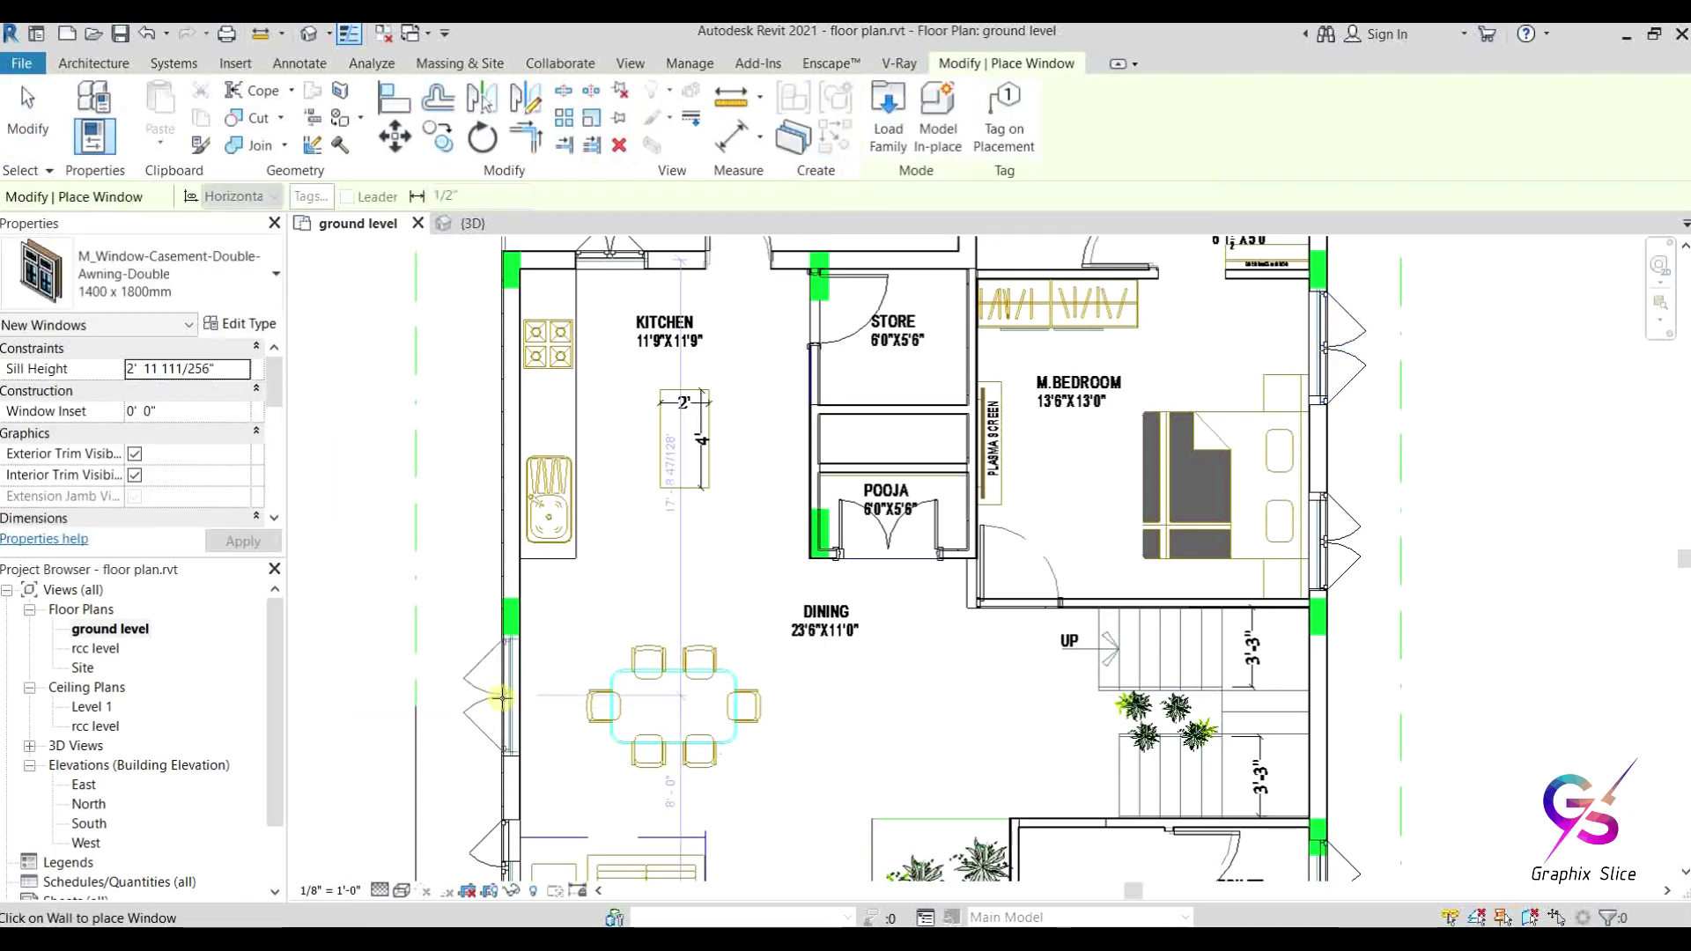
key("Escape")
Step: In the 3D view, start a door and load the M_Door-Opening family from the metric library's Doors folder
left_click(310, 36)
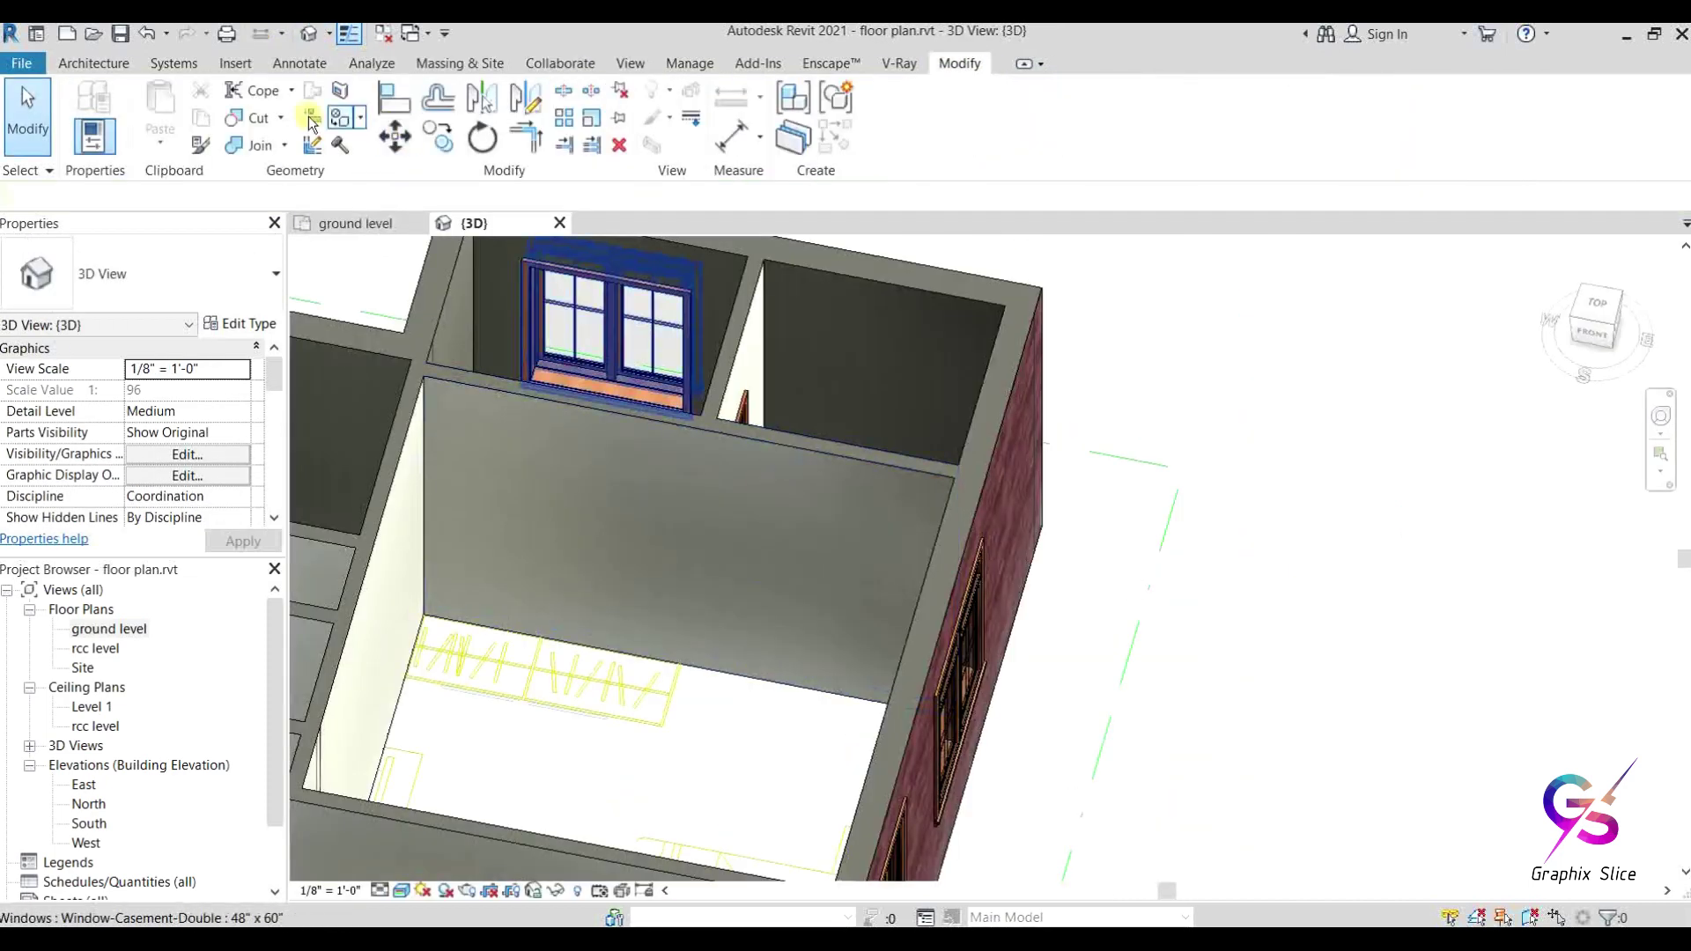
left_click(91, 64)
left_click(133, 112)
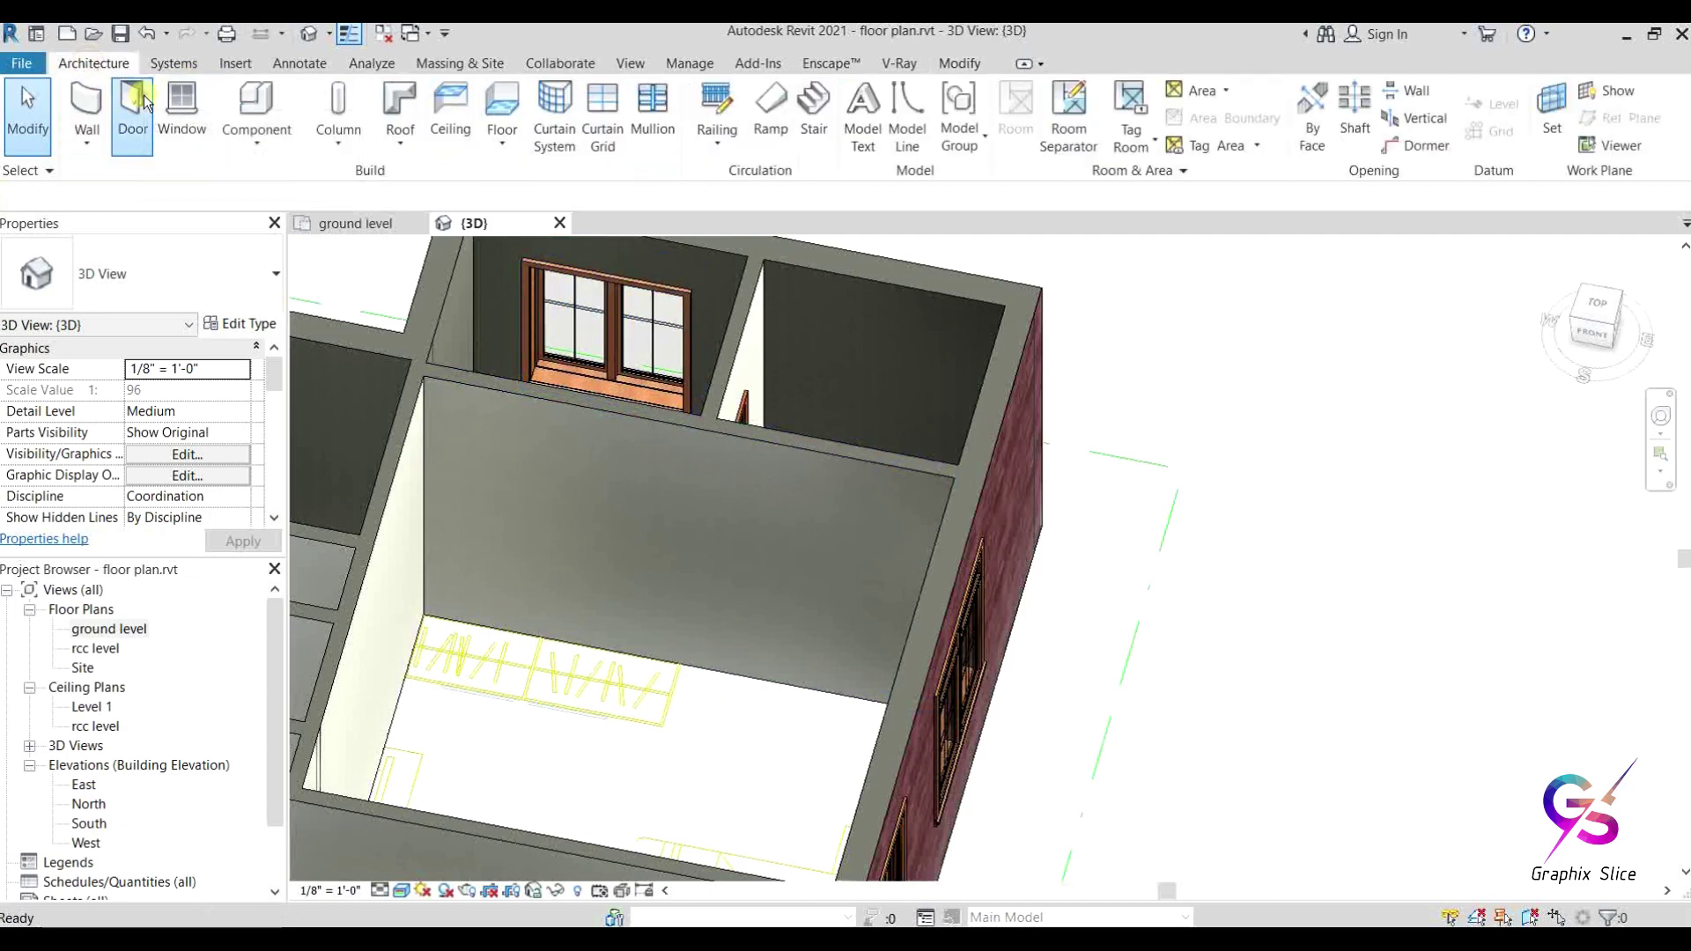
left_click(236, 325)
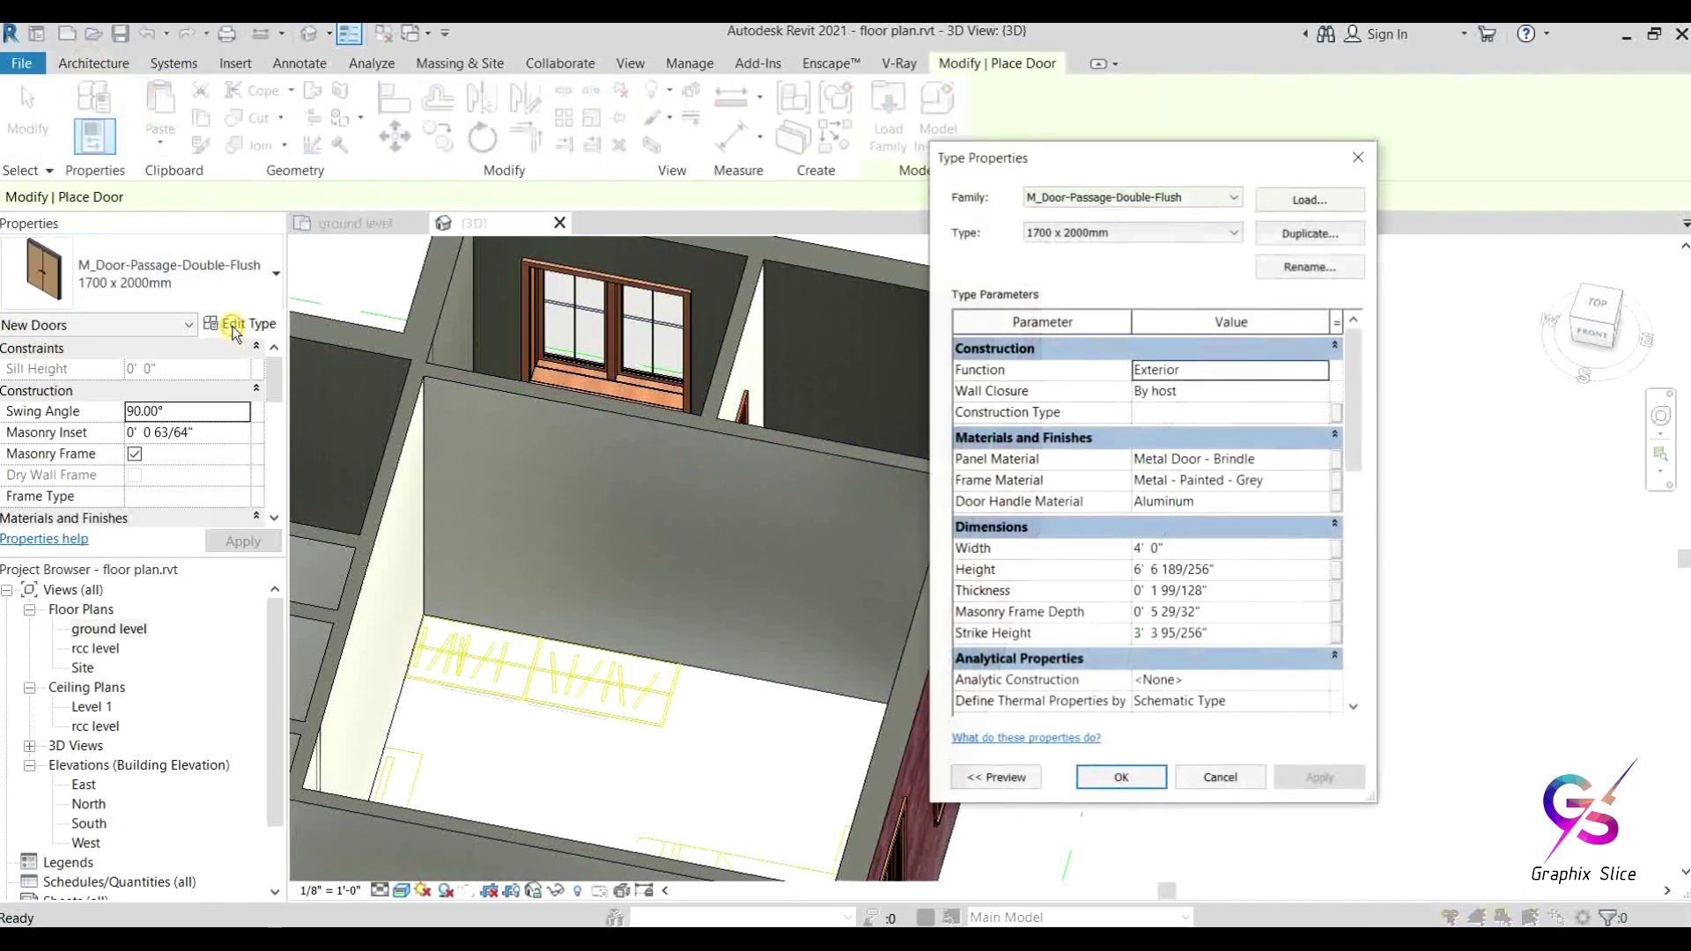
left_click(1300, 197)
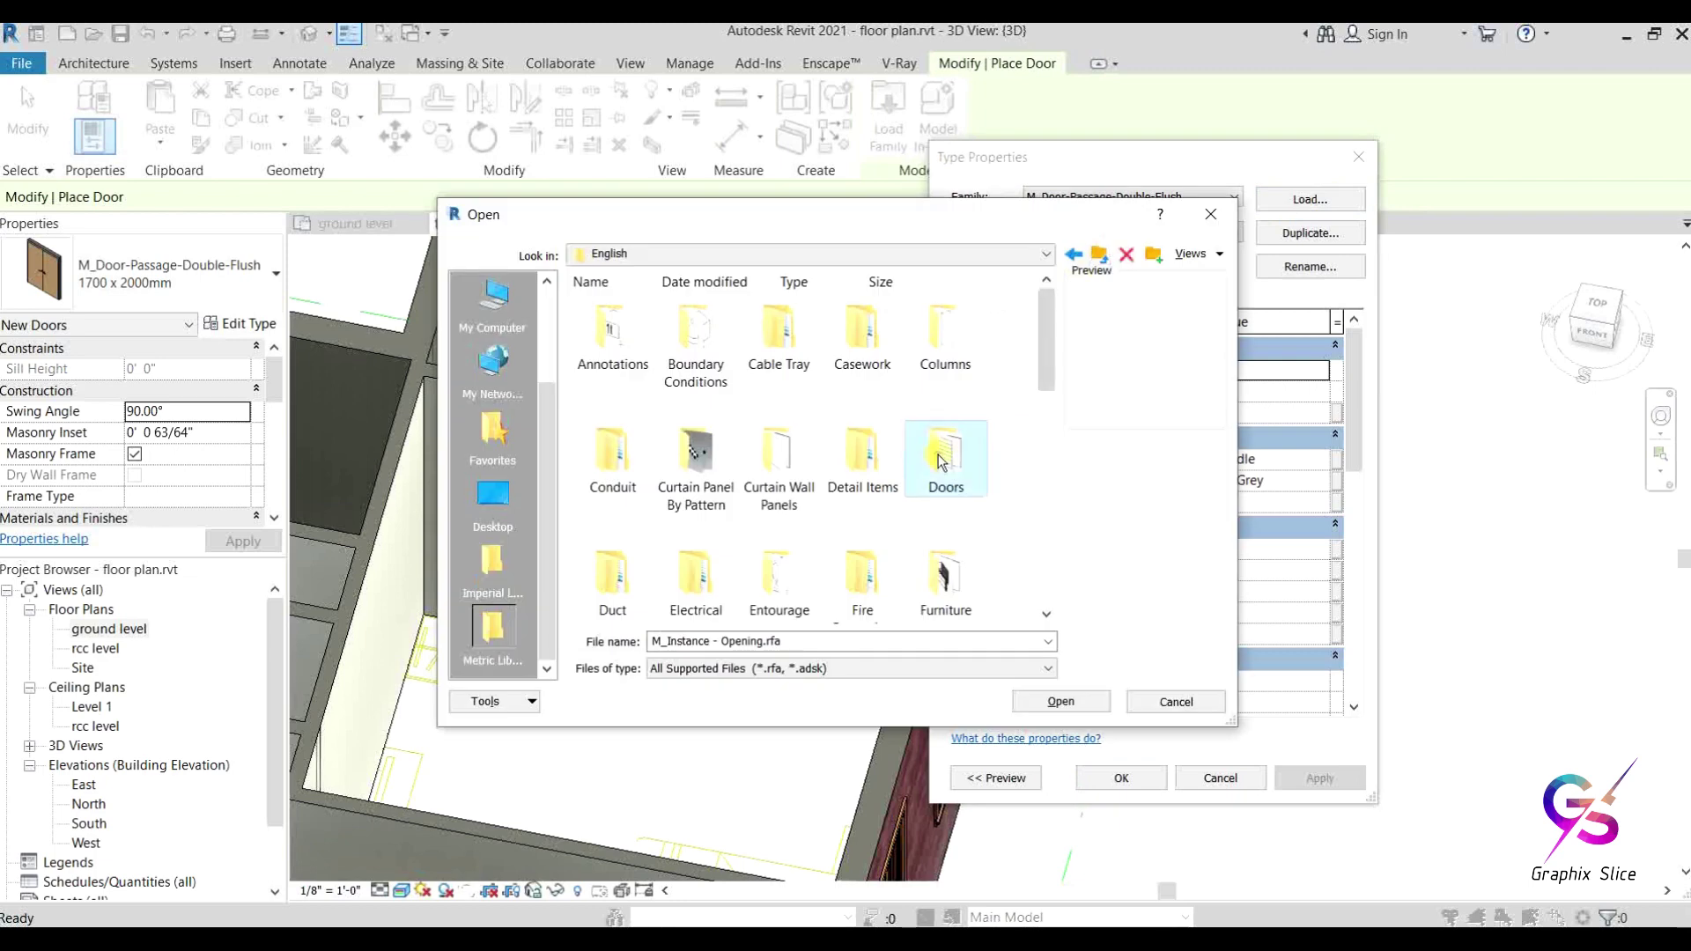
double_click(943, 454)
left_click(863, 465)
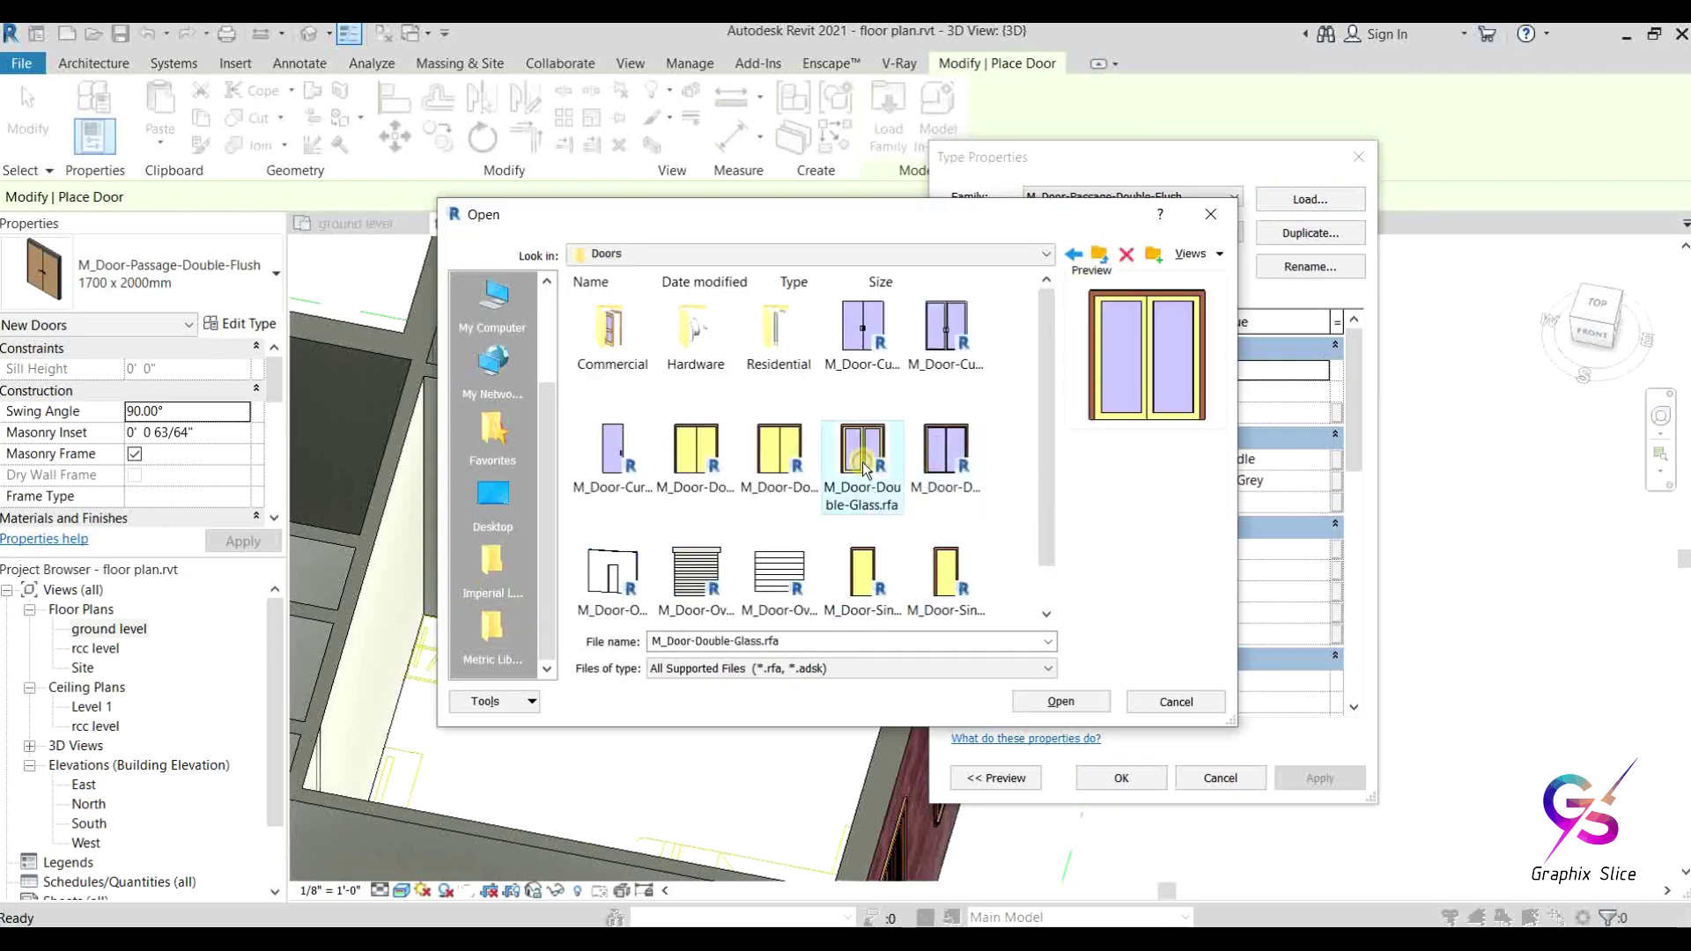
scroll(863, 461, "down", 1)
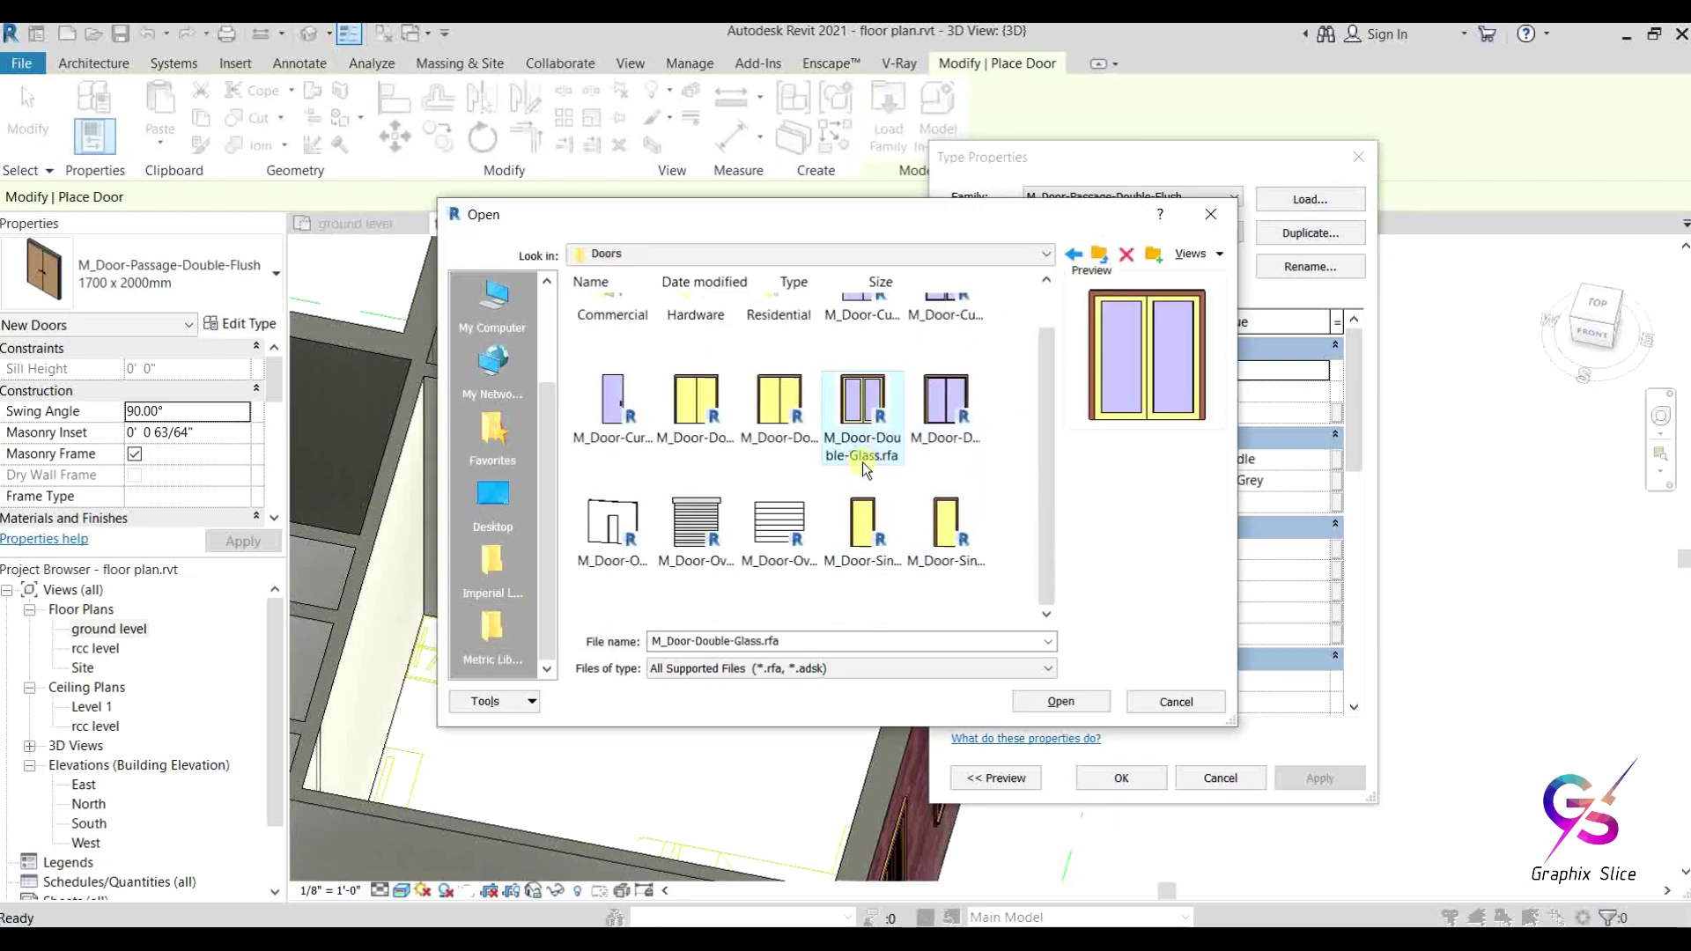
left_click(637, 519)
left_click(1044, 697)
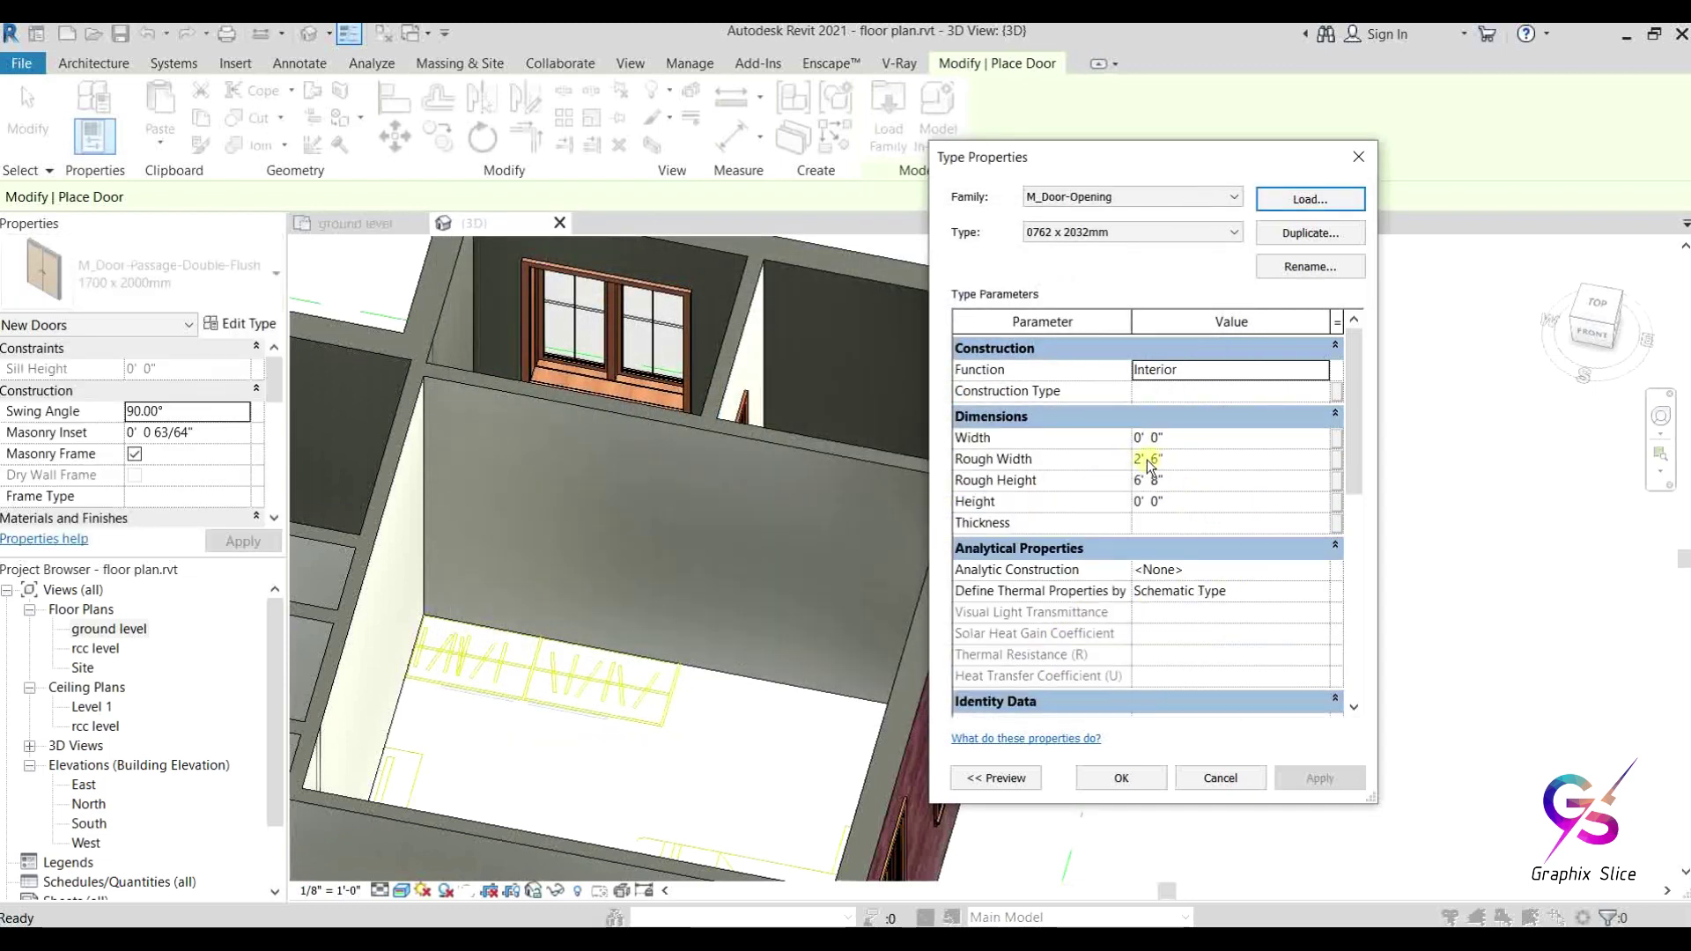
Step: Place the 0762 x 2032mm door opening in the wall between the M.Bedroom and the Dress area
left_click(1121, 778)
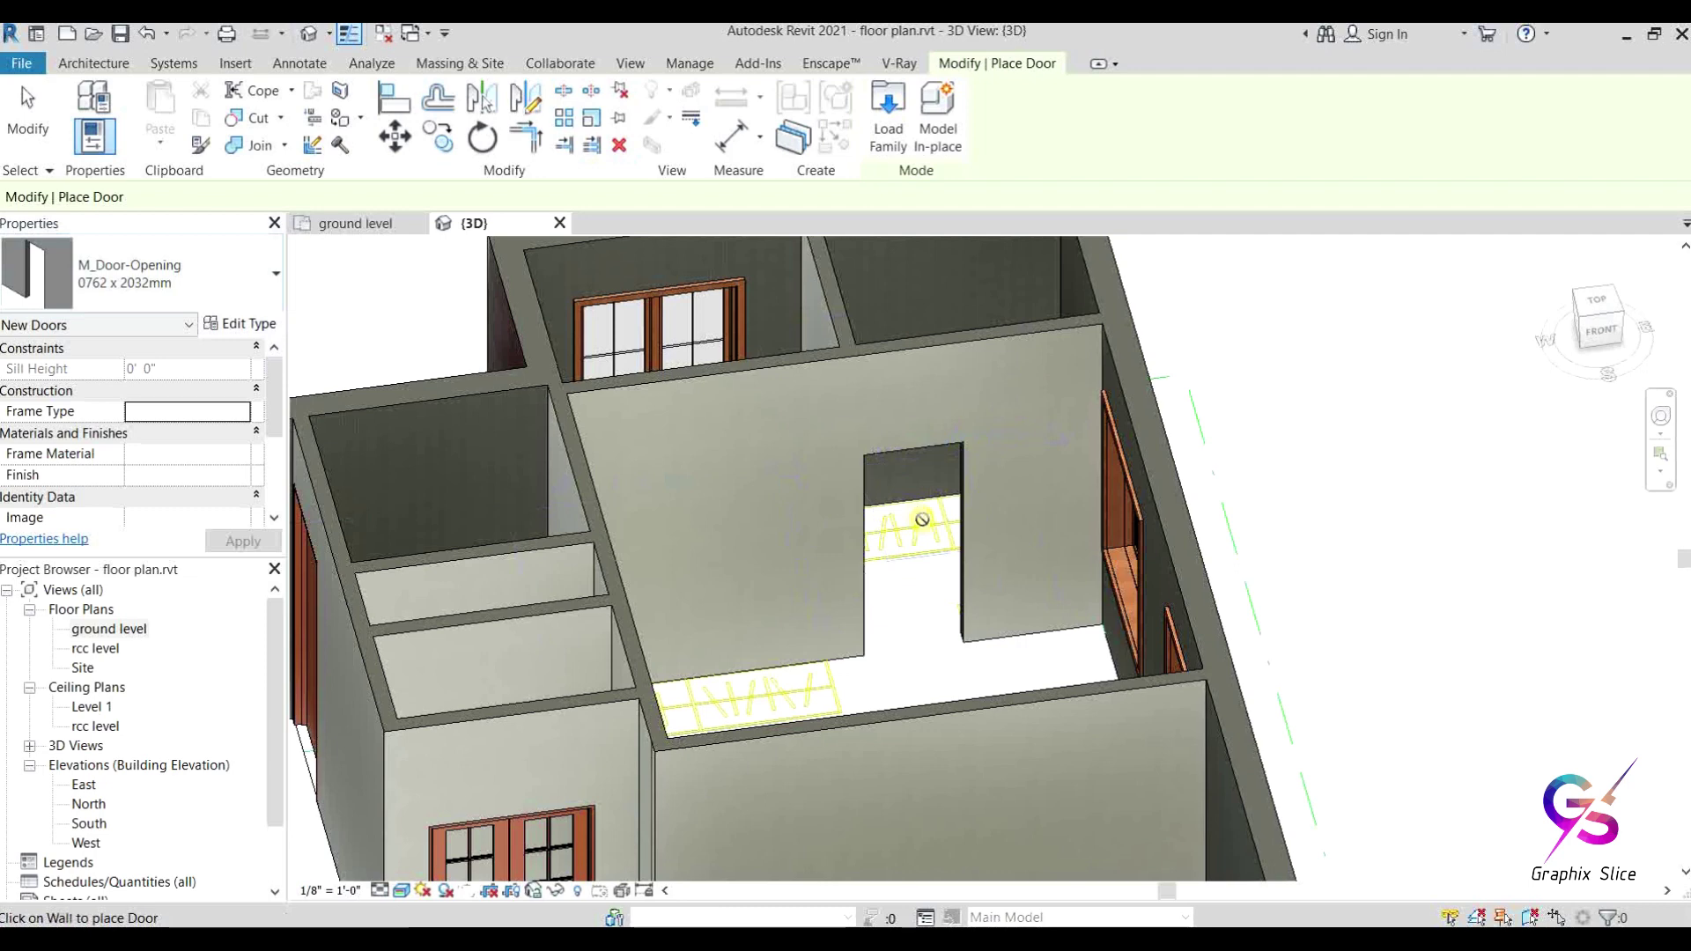
key("Escape")
key("Escape")
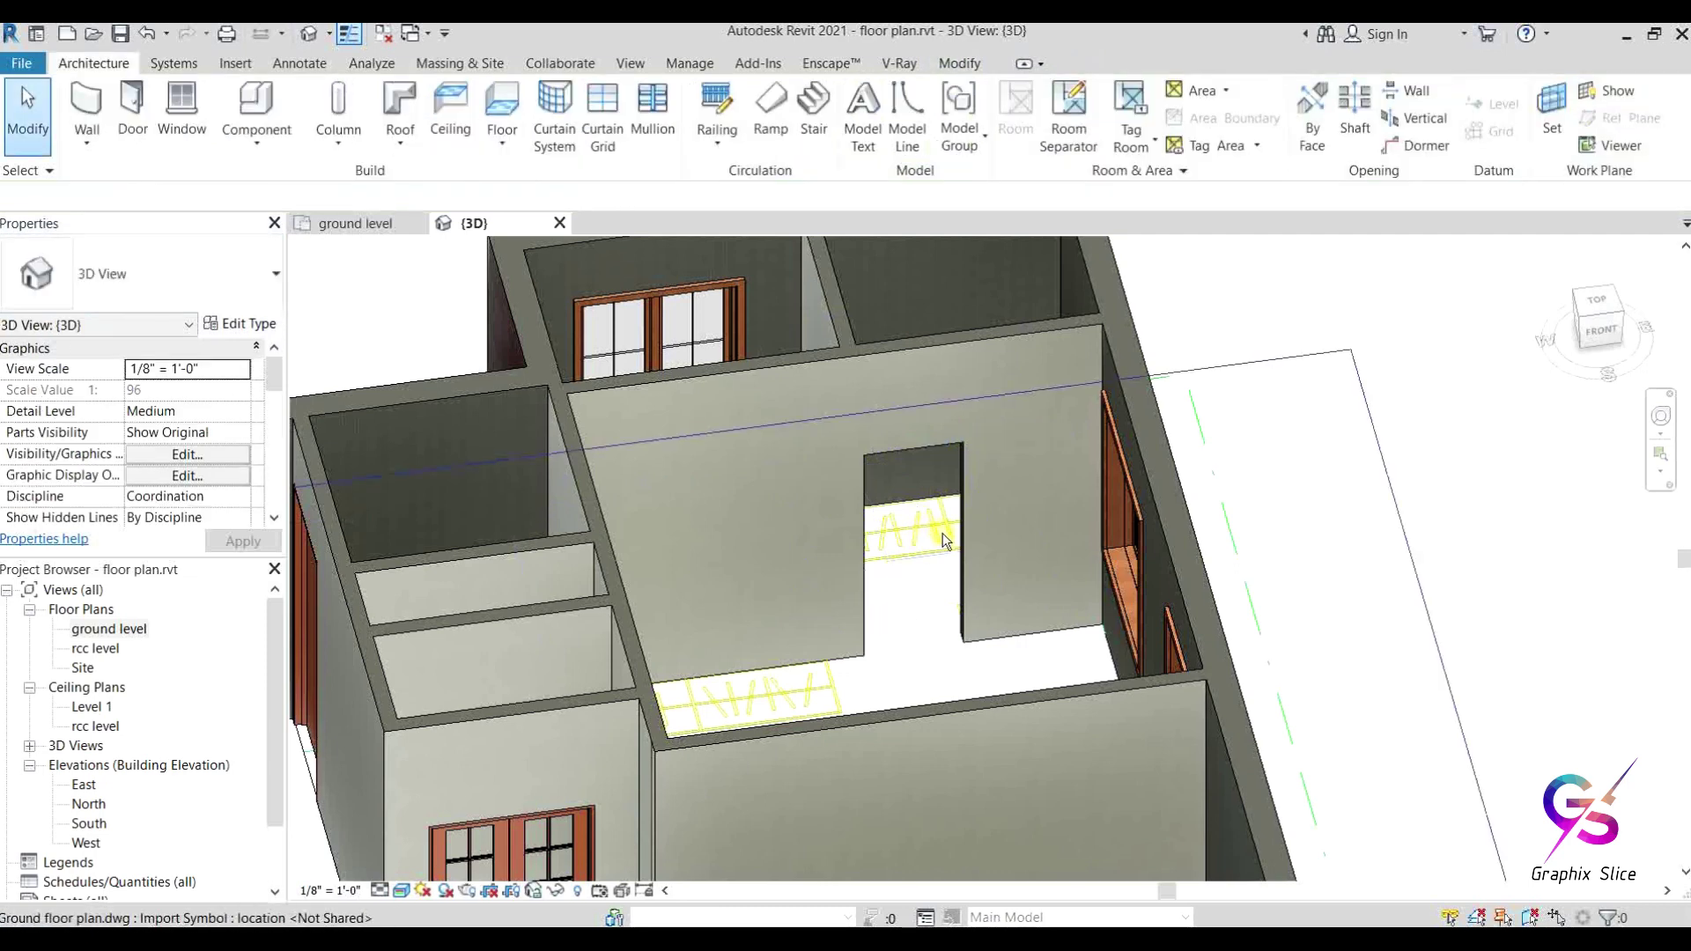
Step: Review the model in 3D, then examine the ground level plan around the Dining, Living, Courtyard and Bedroom areas
scroll(922, 610, "down", 3)
middle_click_drag(1101, 847, 885, 782, "shift")
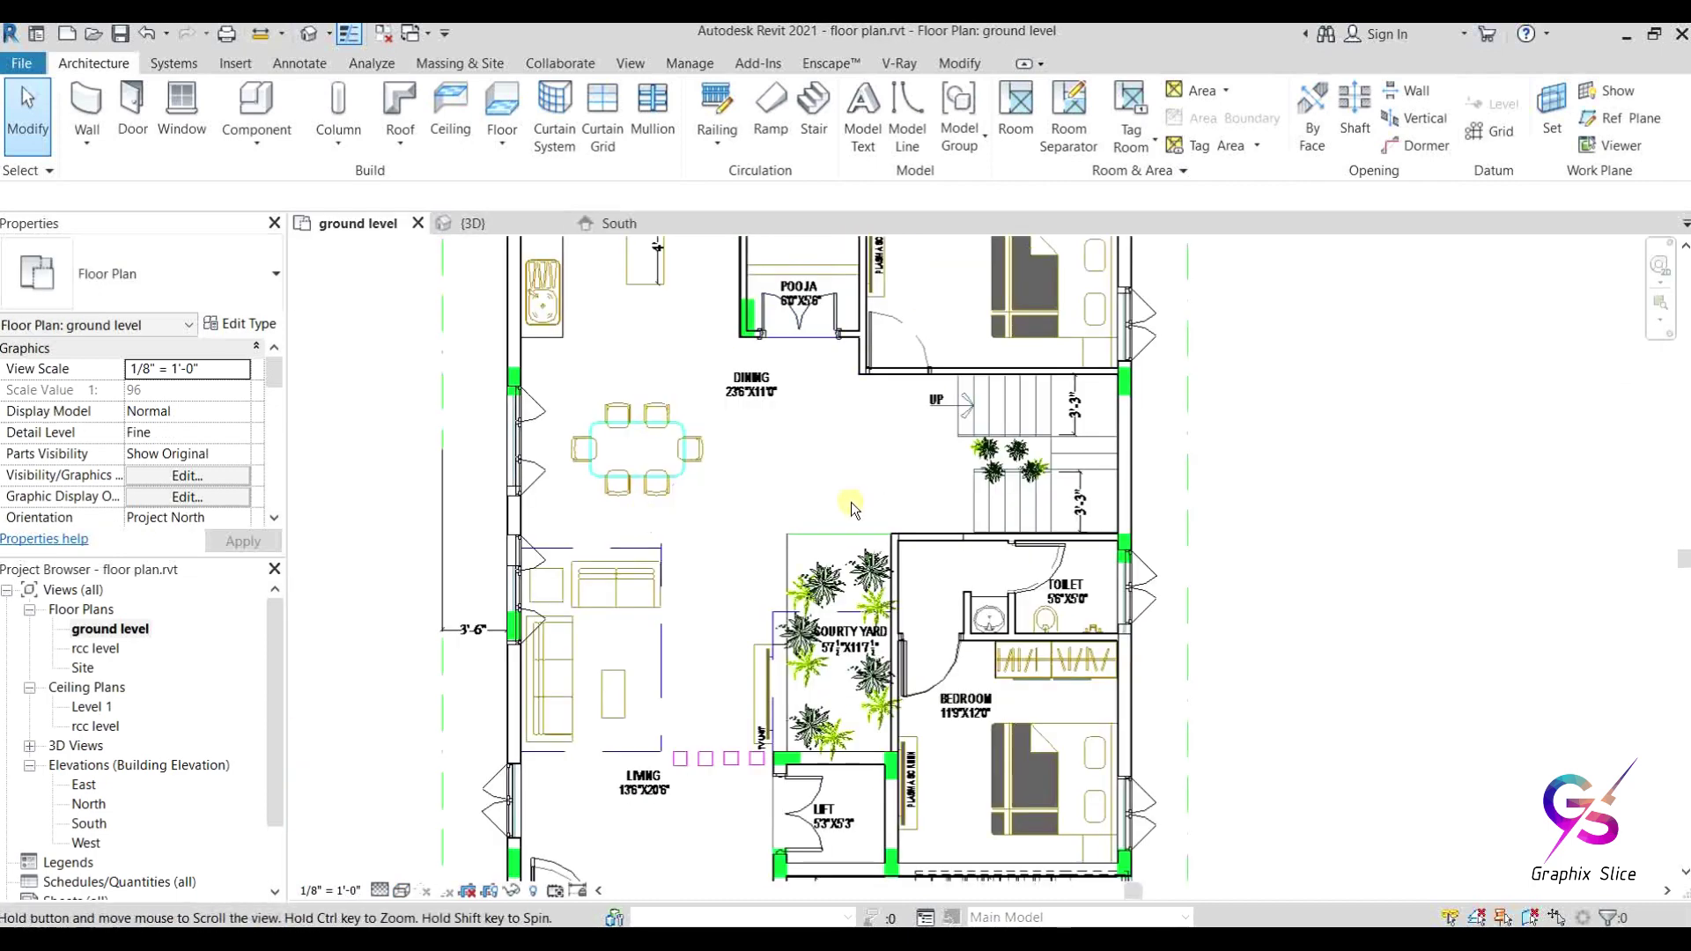
middle_click_drag(852, 504, 848, 573)
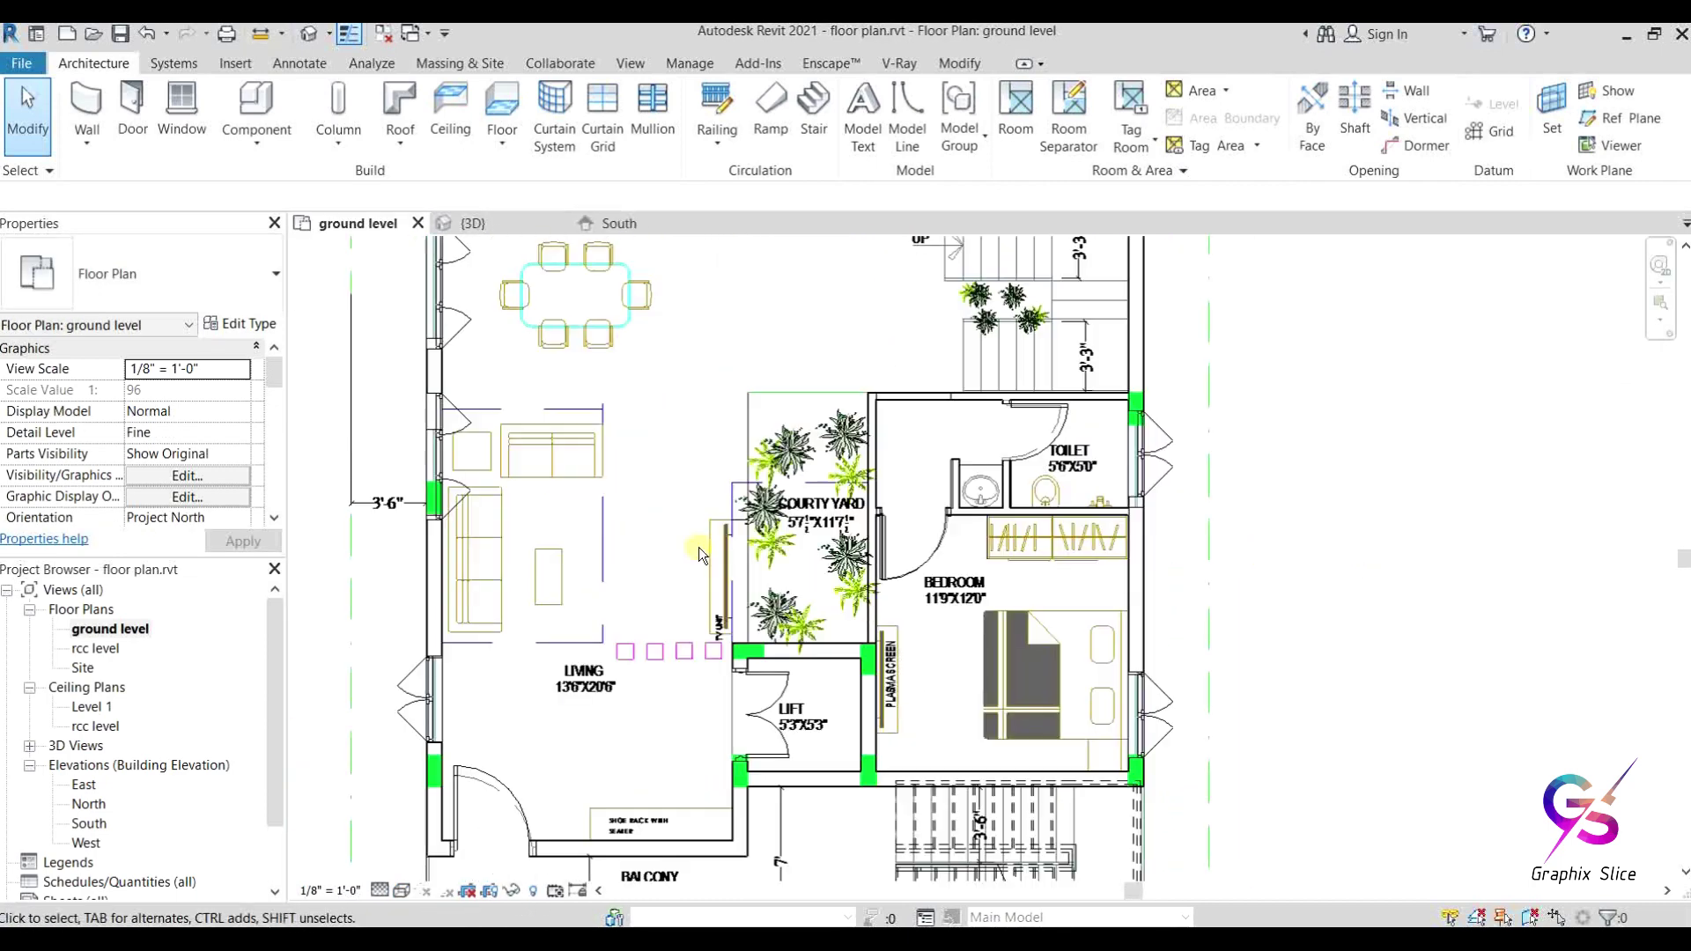
middle_click_drag(711, 559, 764, 643)
scroll(753, 621, "down", 1)
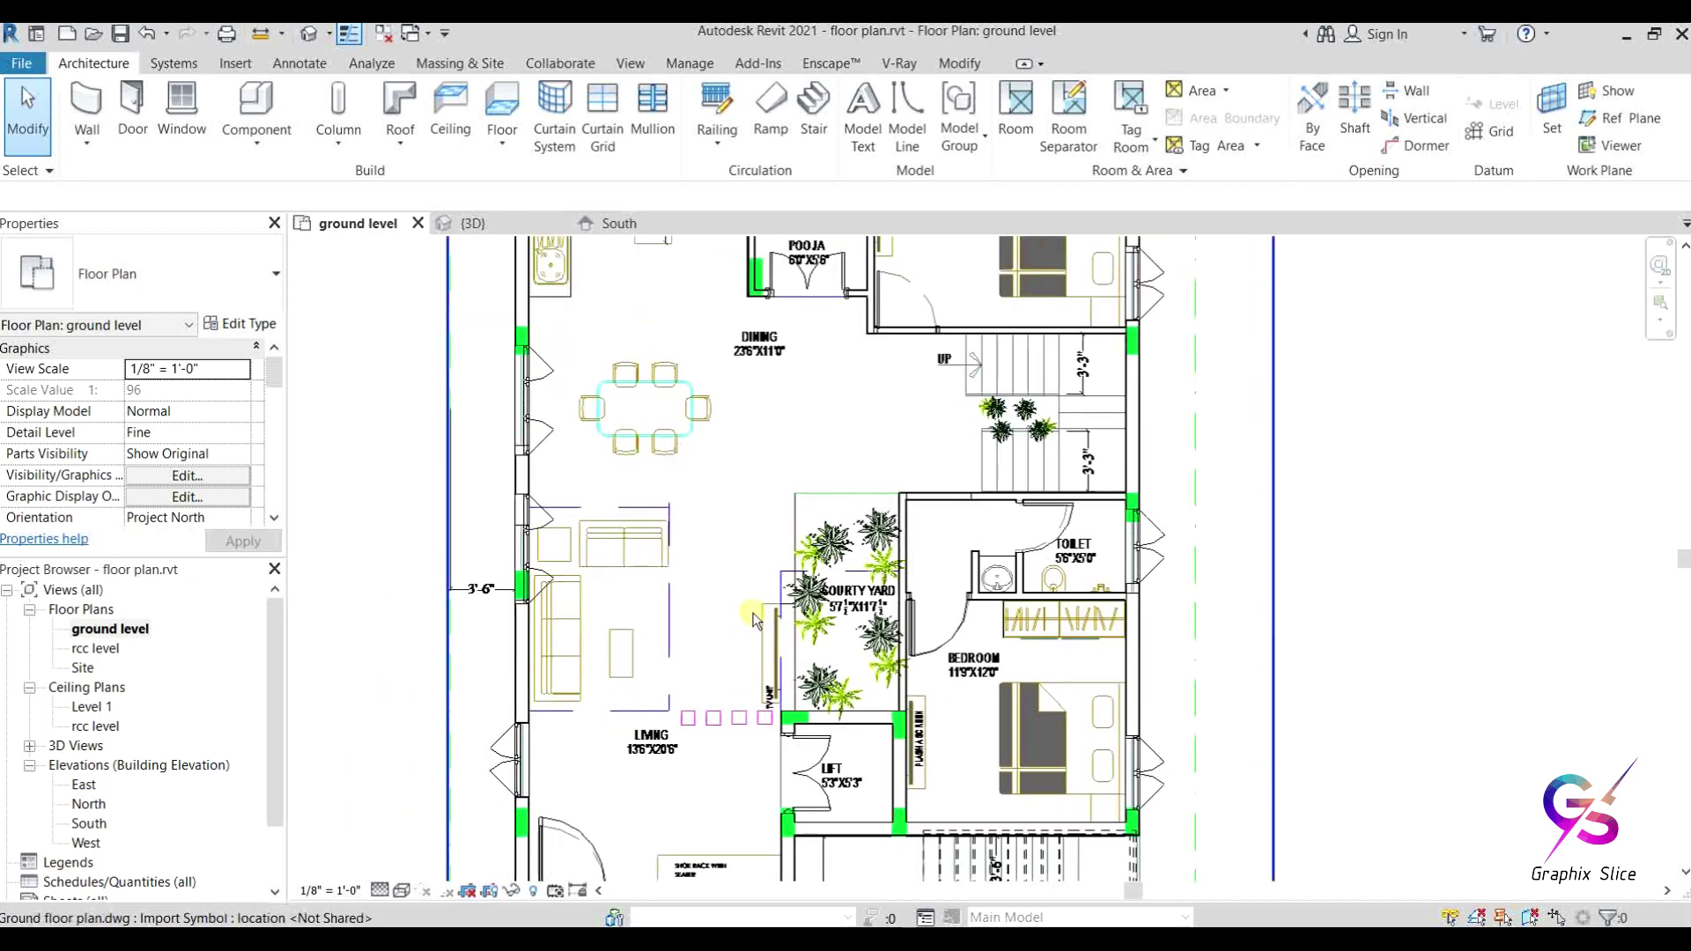
middle_click_drag(724, 493, 720, 536)
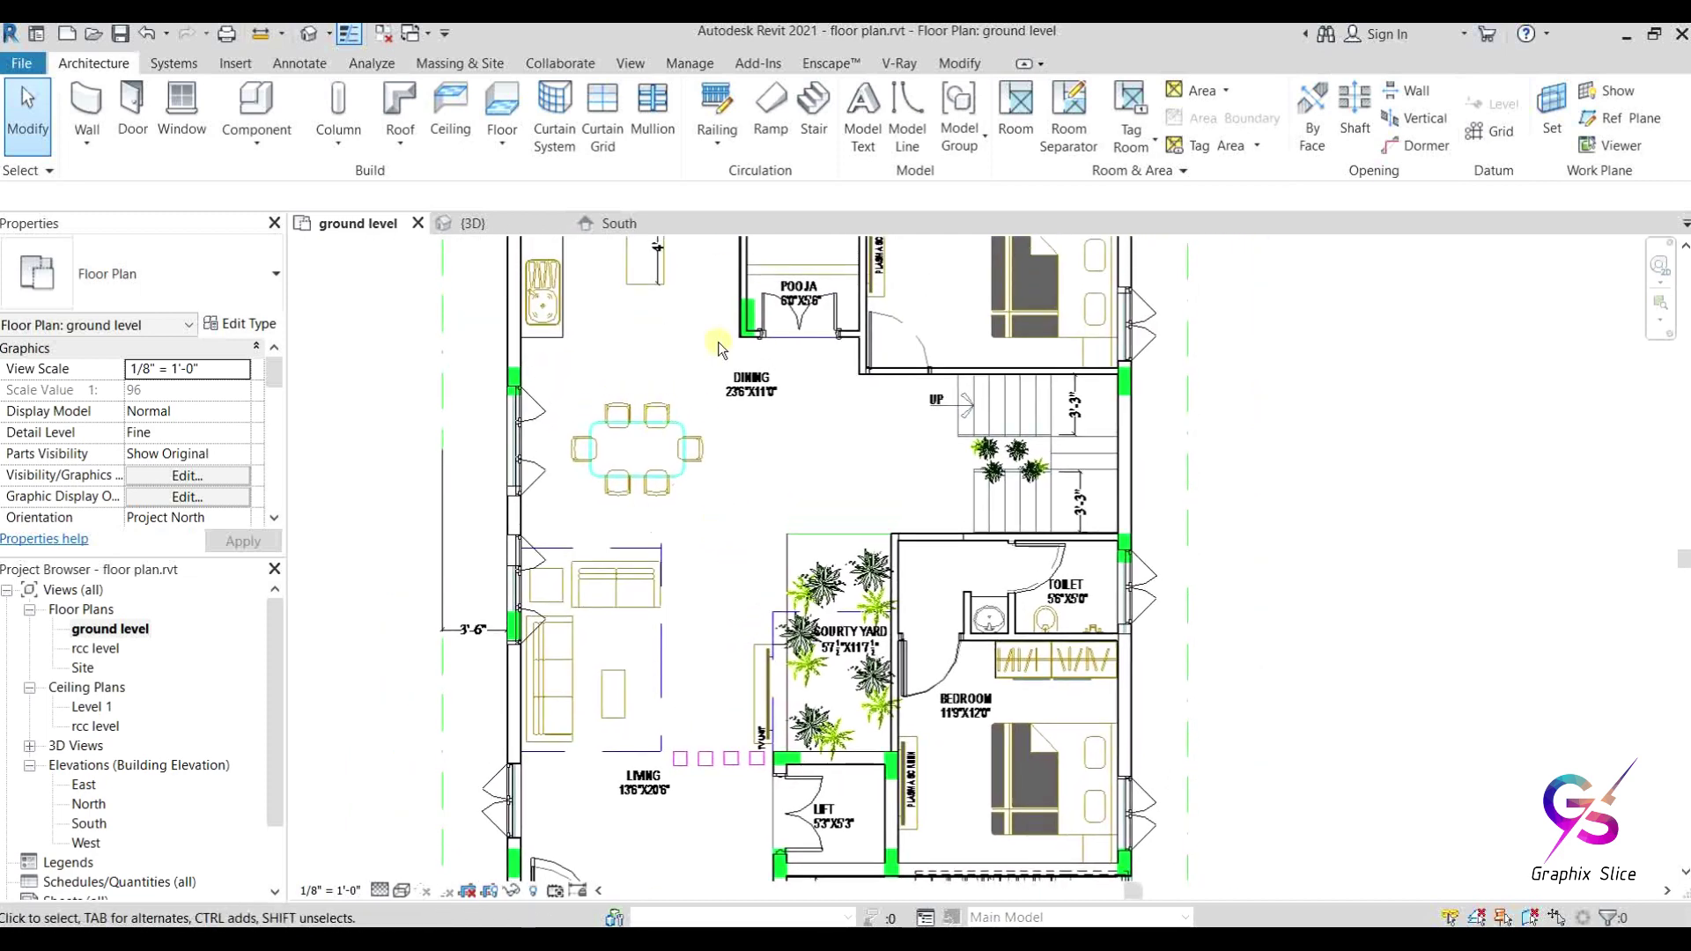
middle_click_drag(861, 514, 848, 573)
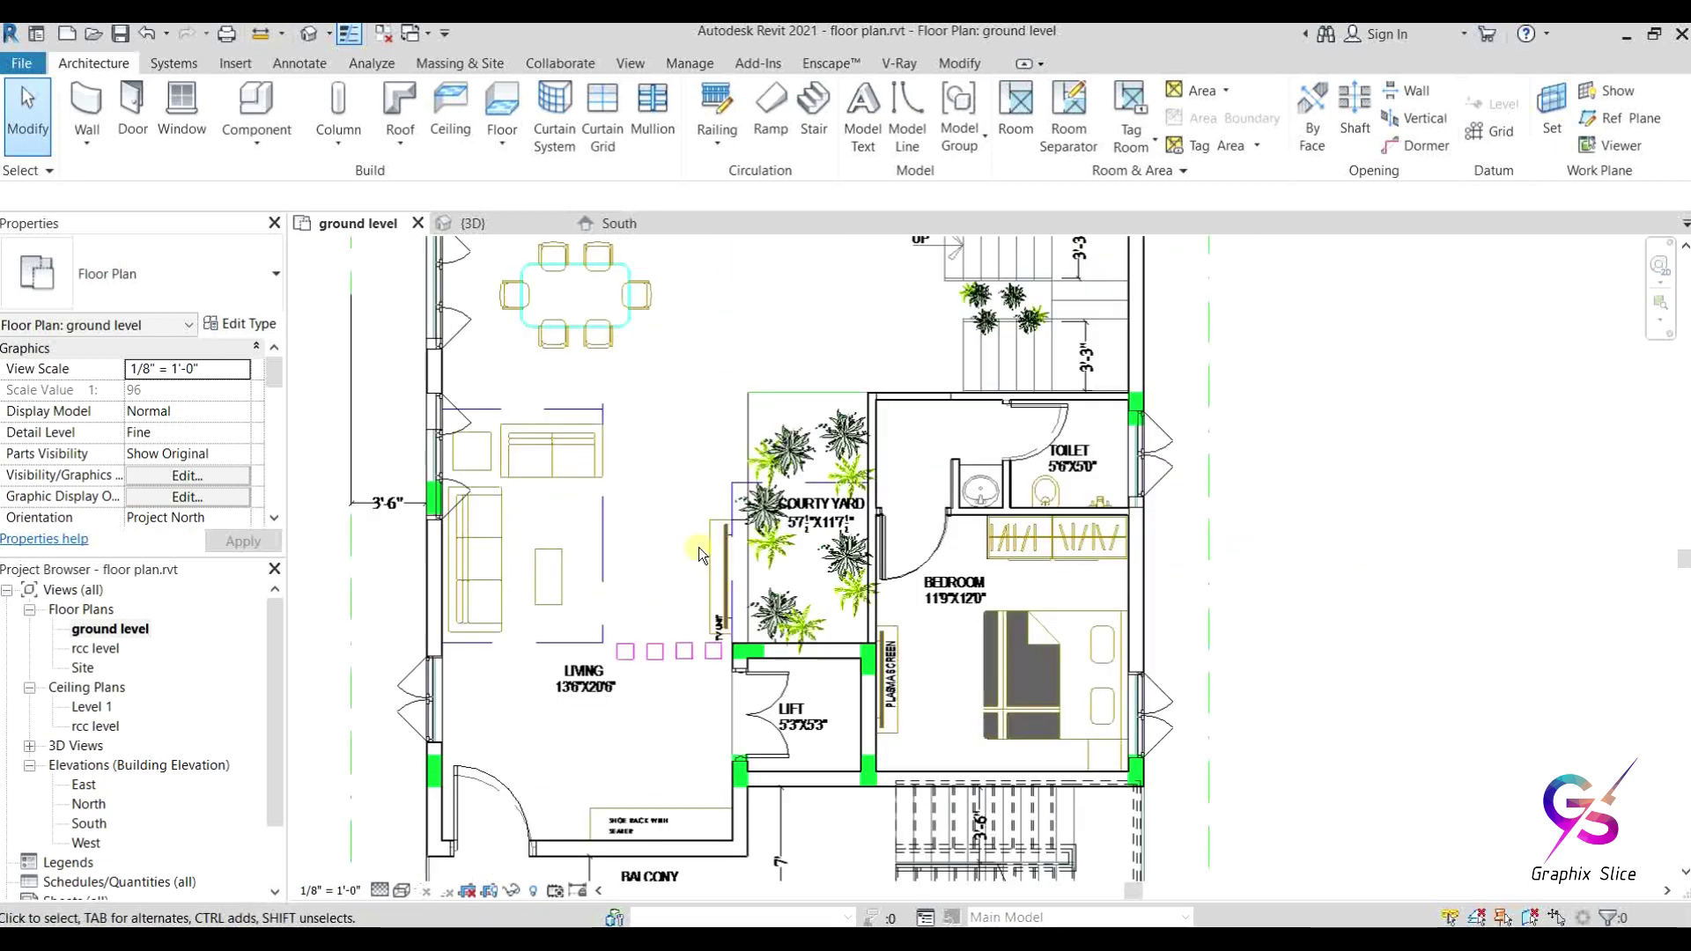
middle_click_drag(714, 559, 764, 643)
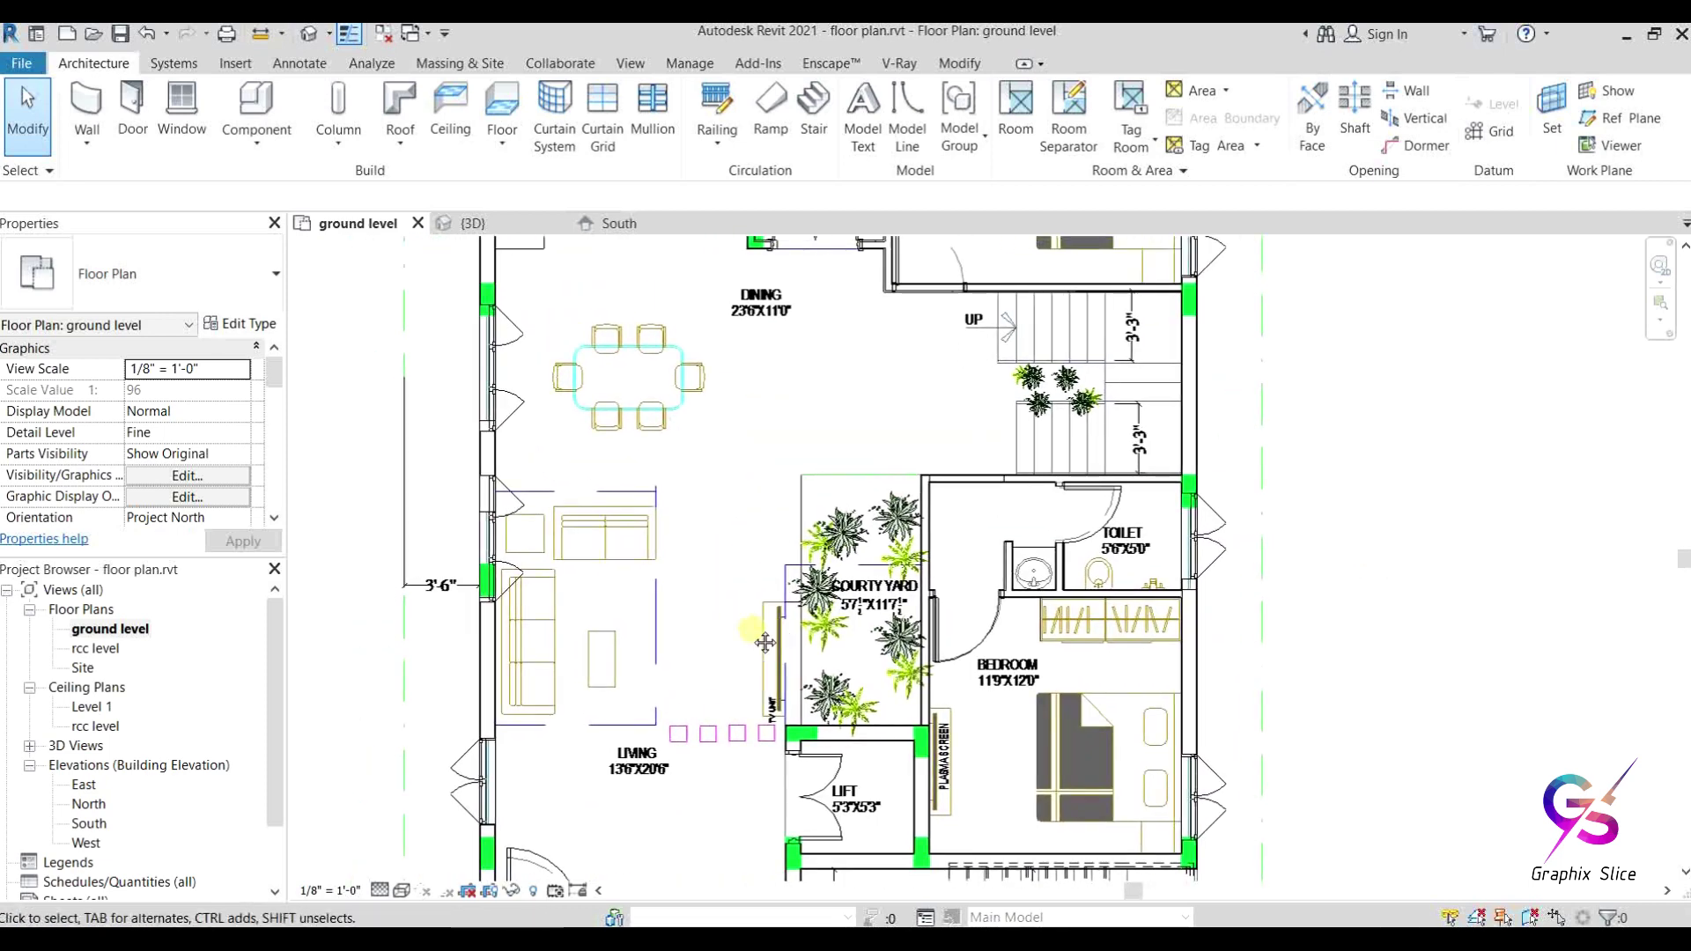
scroll(753, 620, "down", 1)
middle_click_drag(723, 493, 718, 535)
middle_click_drag(864, 515, 848, 573)
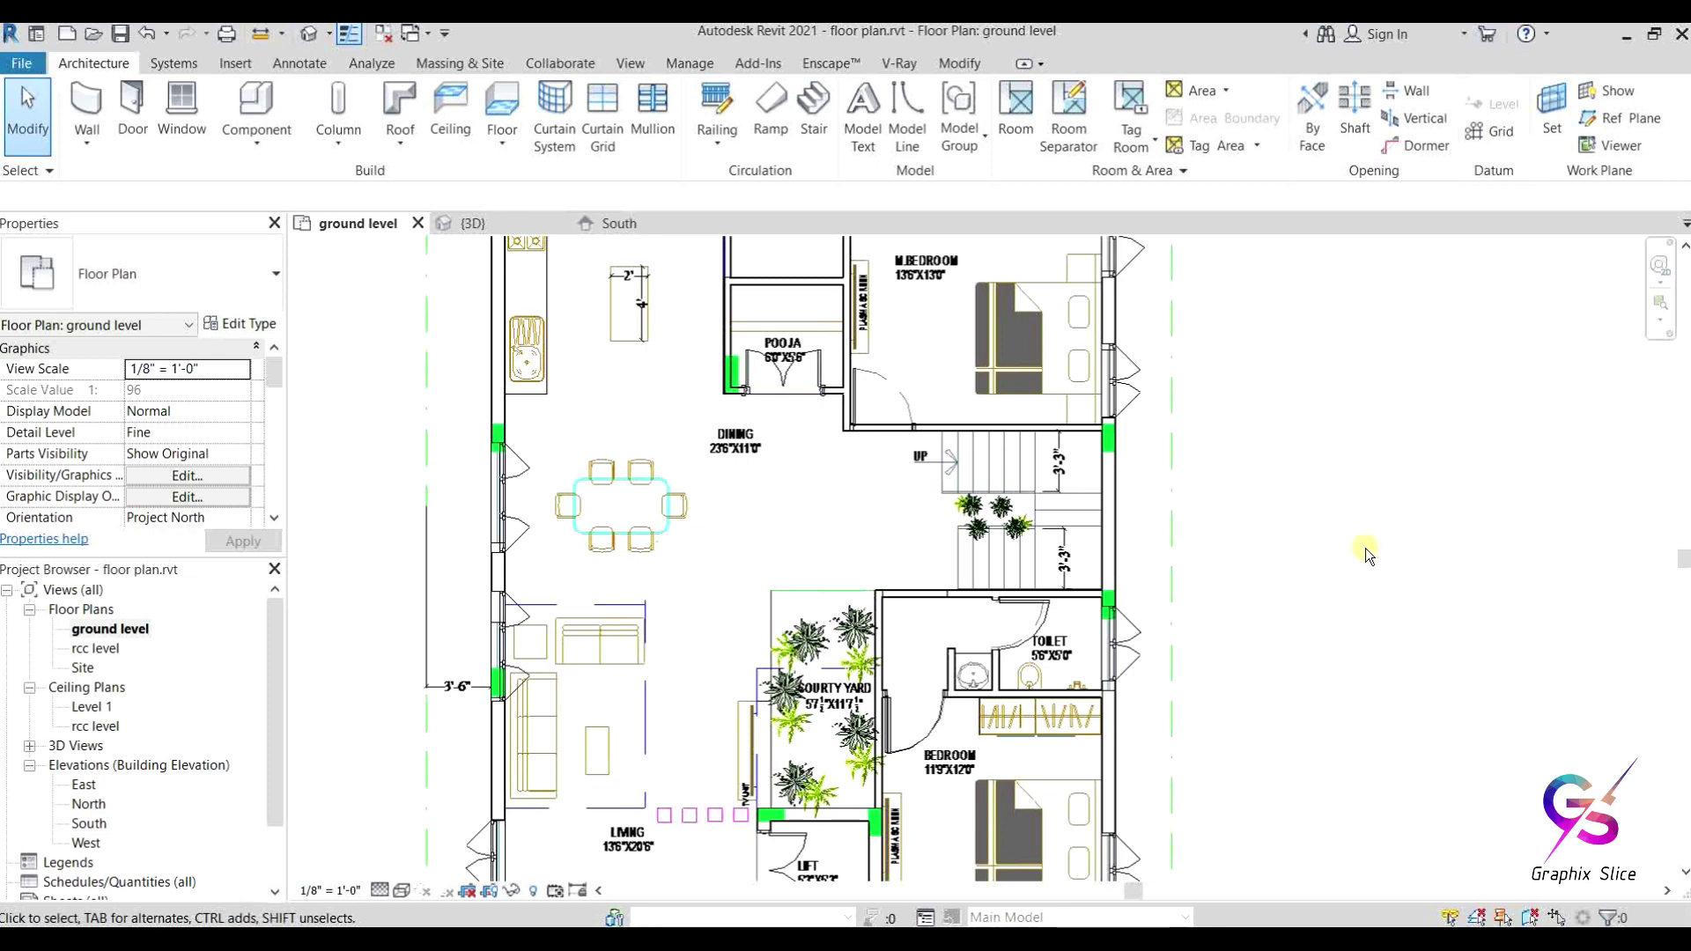
Step: Start placing a furniture component in the ground level plan and open the type properties of the 60" x 30" desk
left_click(255, 111)
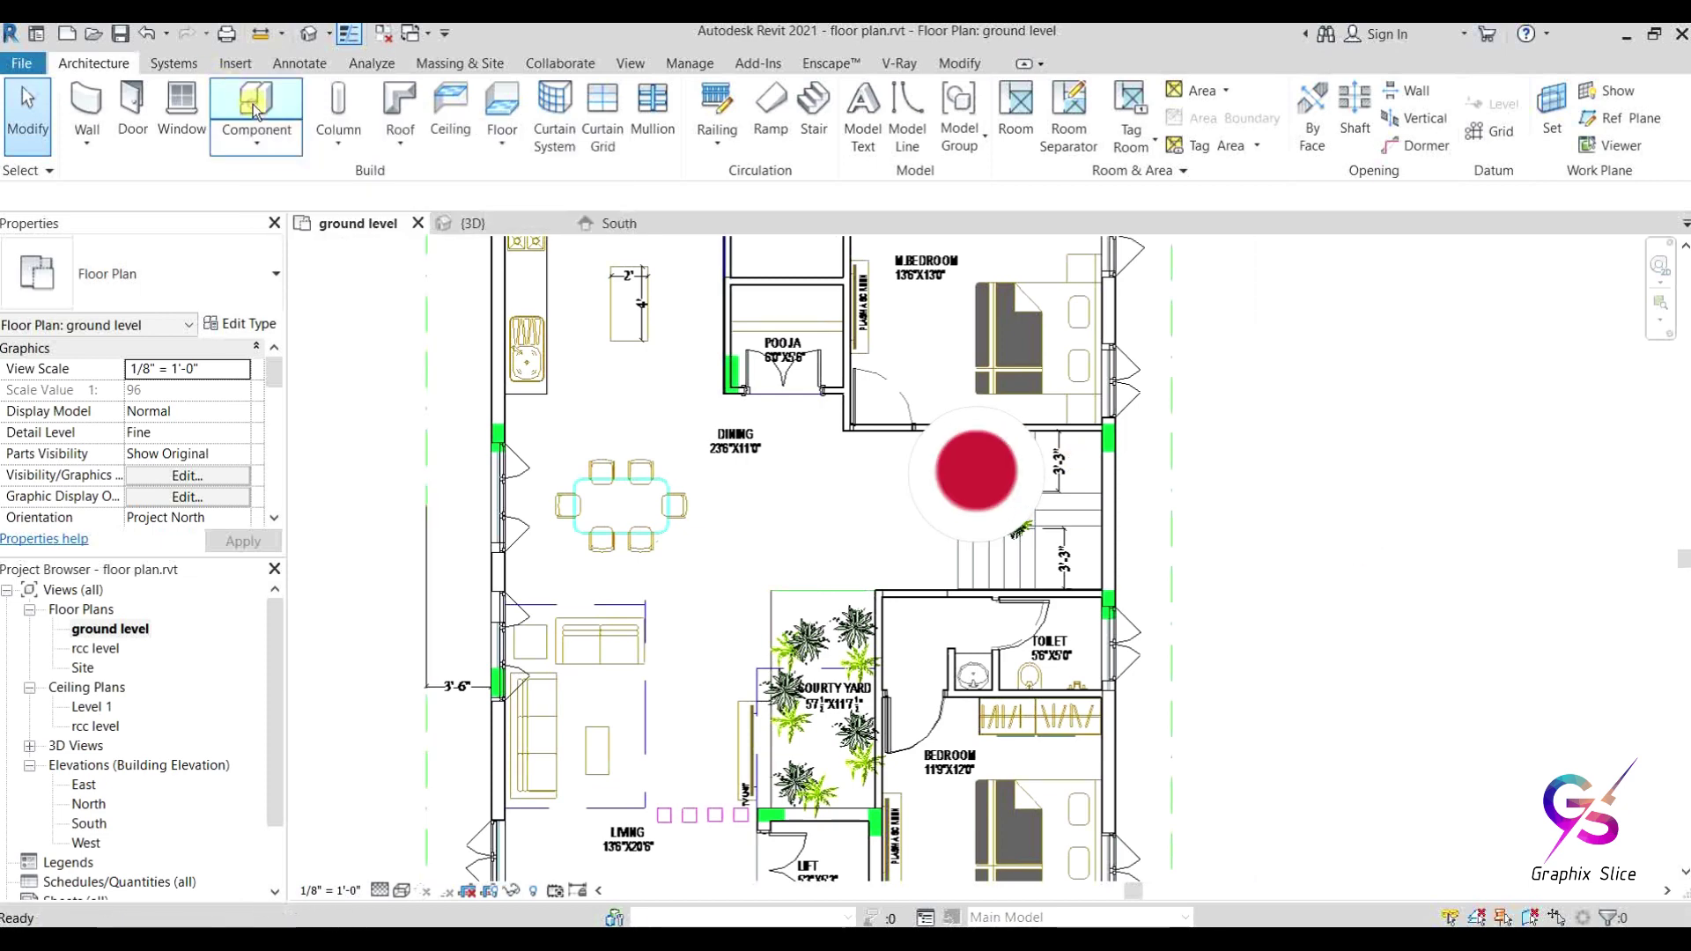
left_click(243, 324)
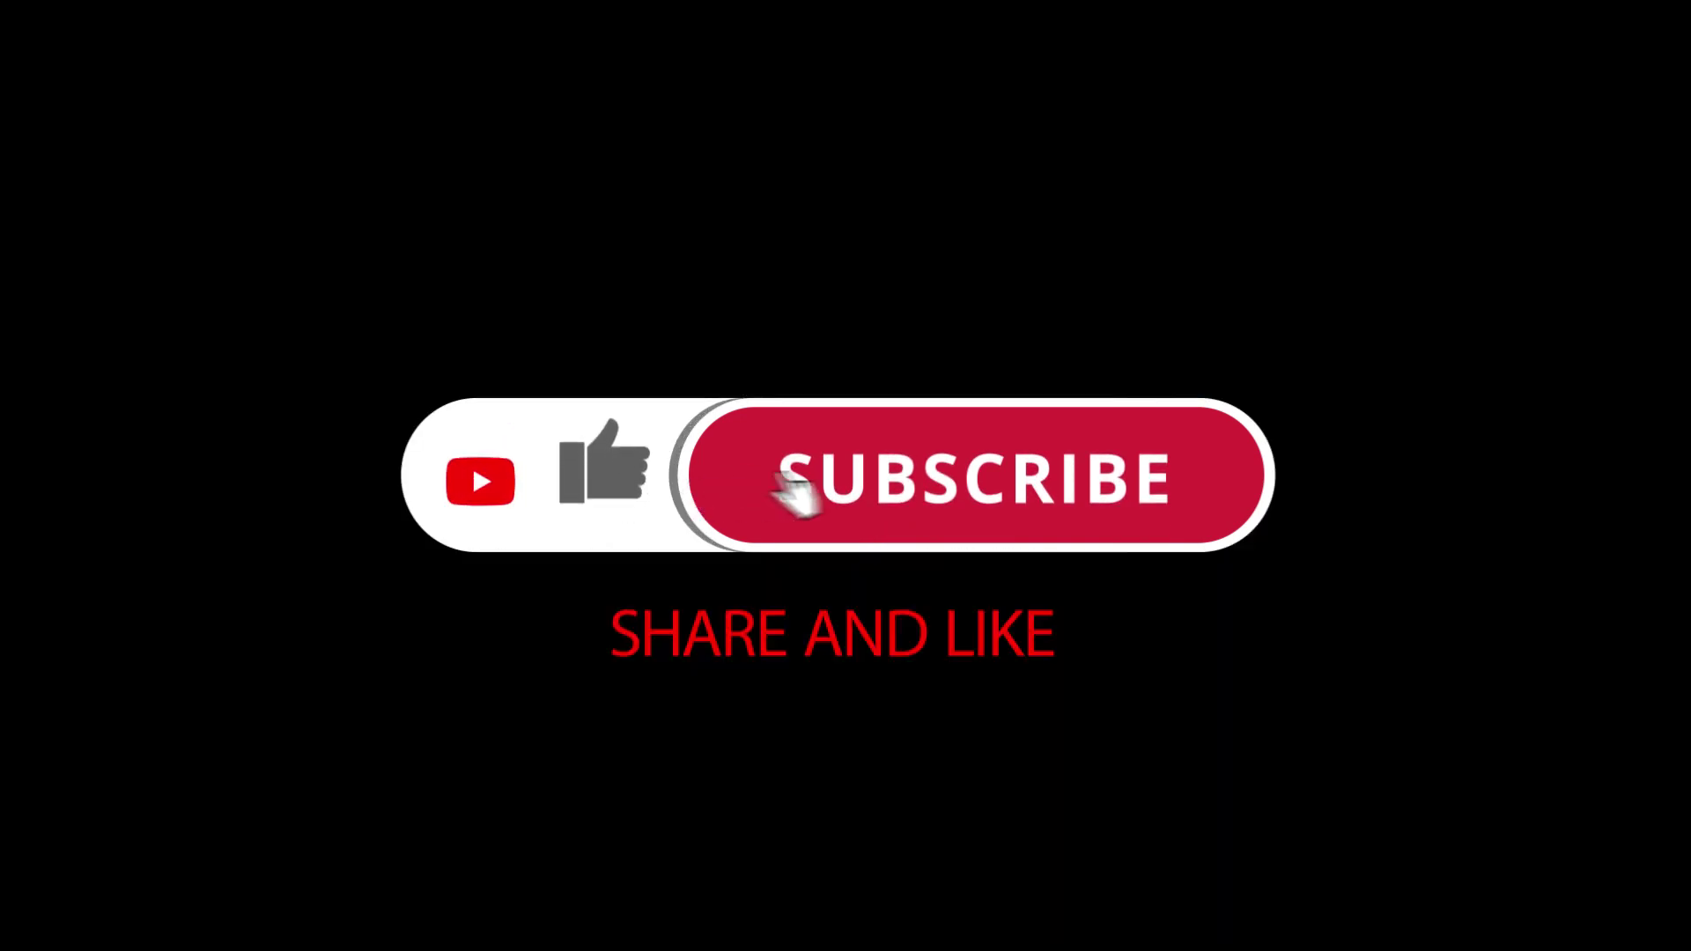